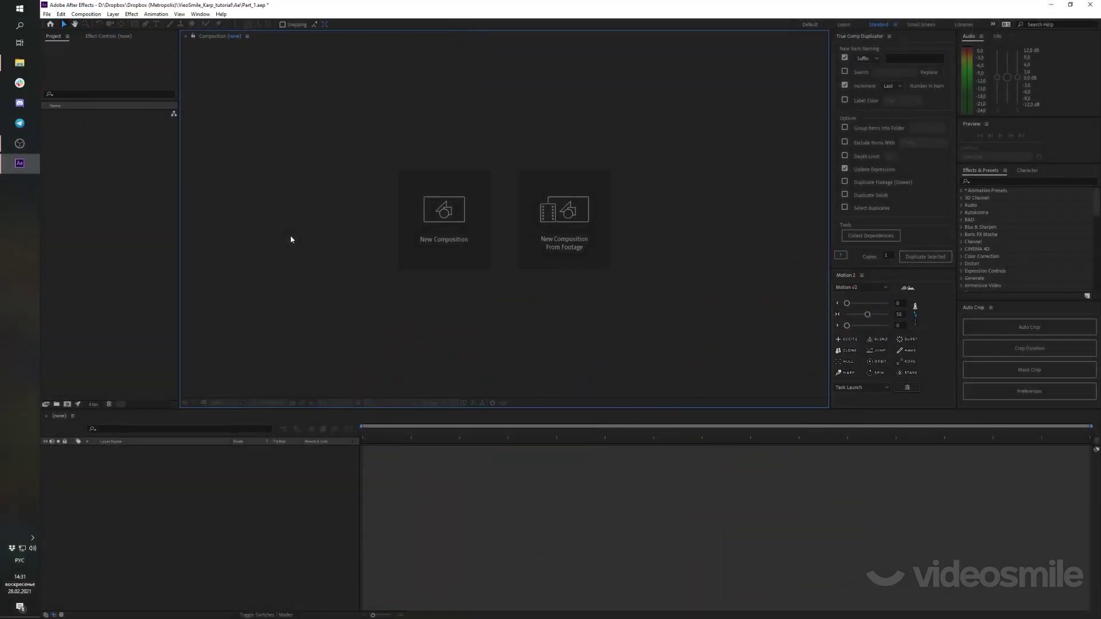
Open File Explorer at the Ai folder containing the Part_1_Karps artwork
left_click(19, 63)
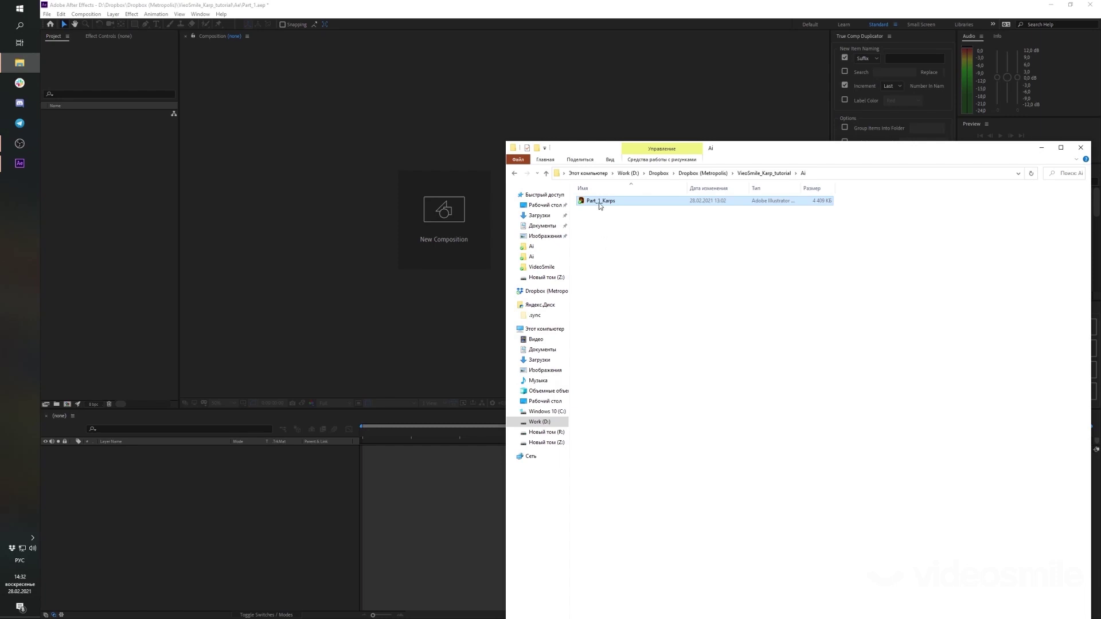
Drag Part_1_Karps.ai from Explorer into After Effects to bring up its import options
left_click_drag(600, 205, 116, 195)
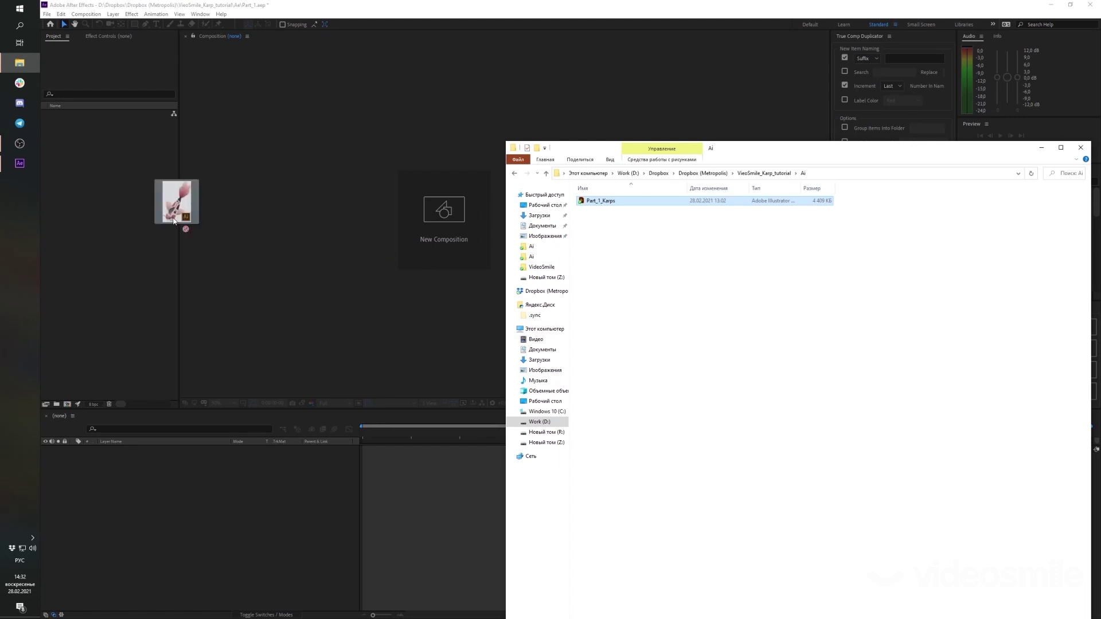
left_click(89, 381)
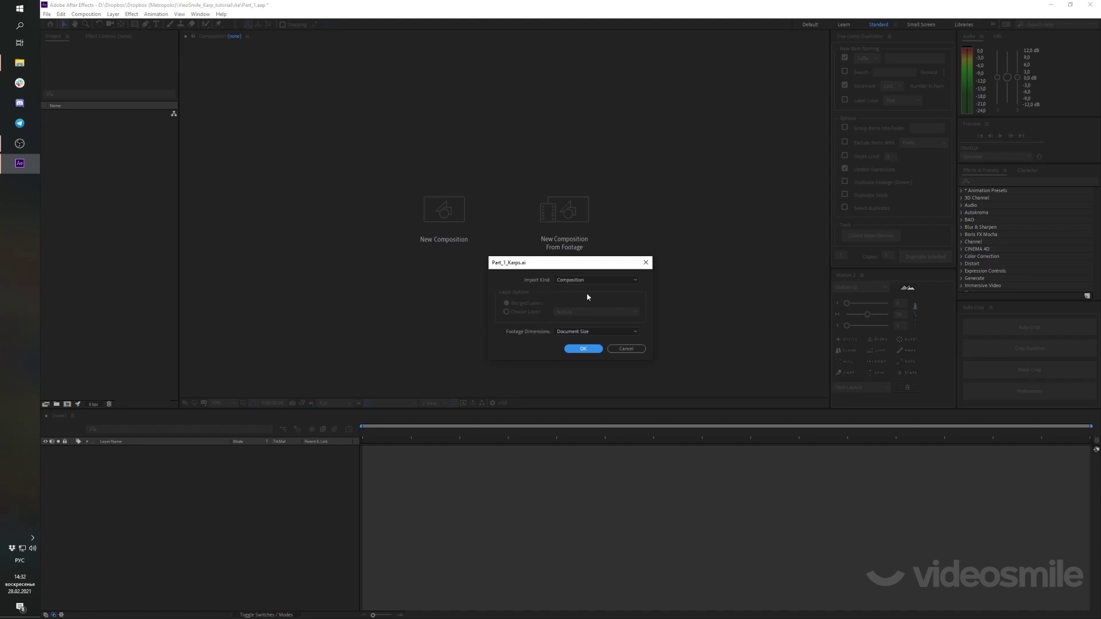
Import Part_1_Karps.ai as a Composition with Layer Size footage dimensions
left_click(608, 332)
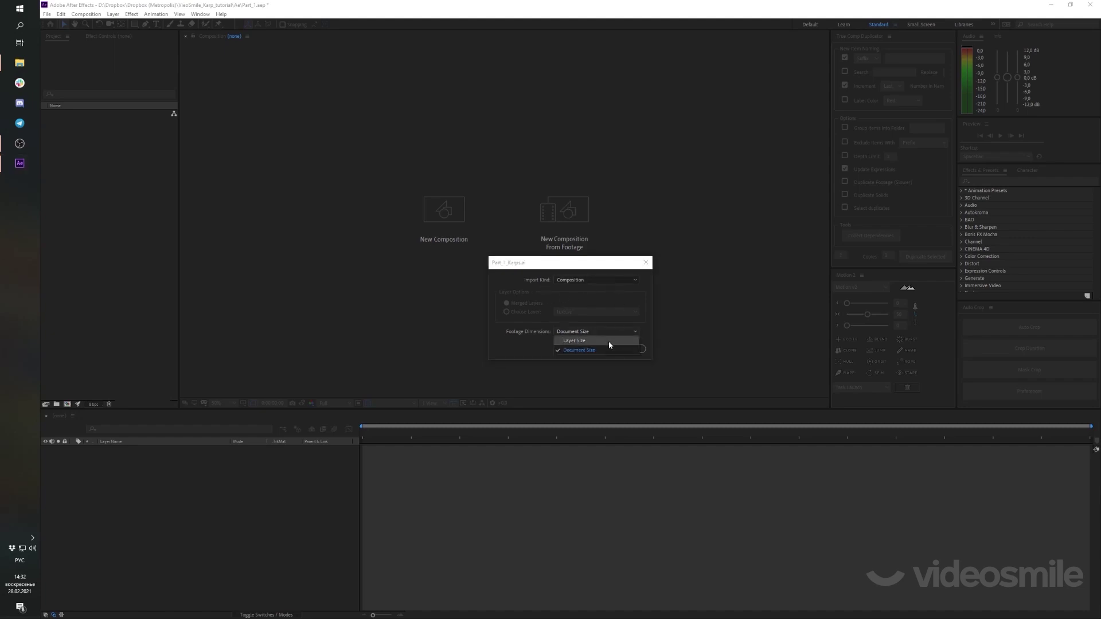
left_click(607, 341)
left_click(602, 281)
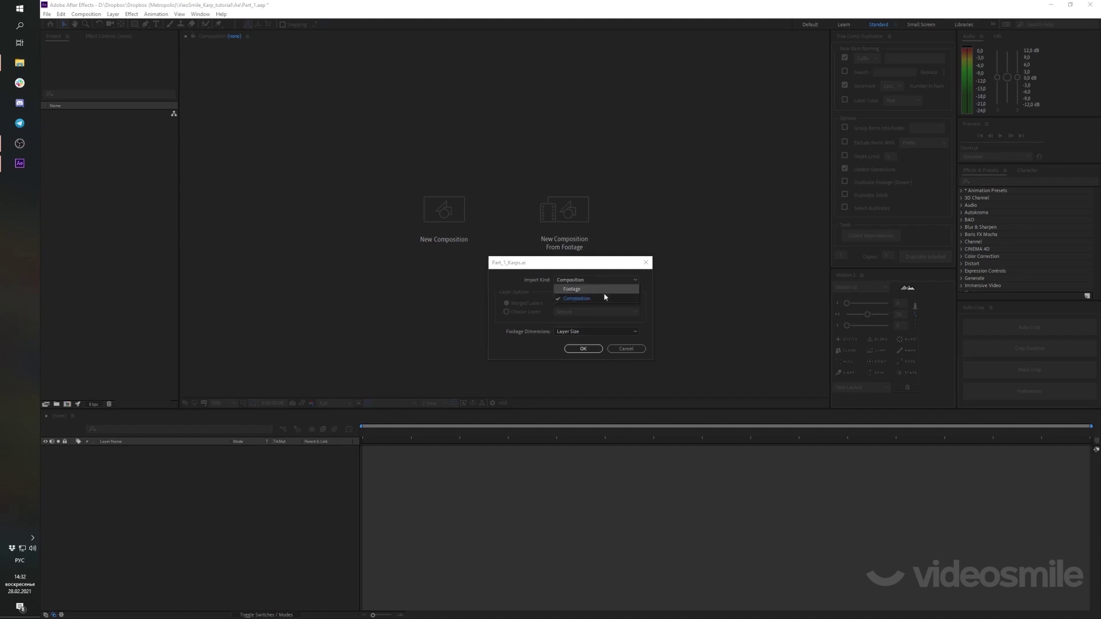
left_click(628, 335)
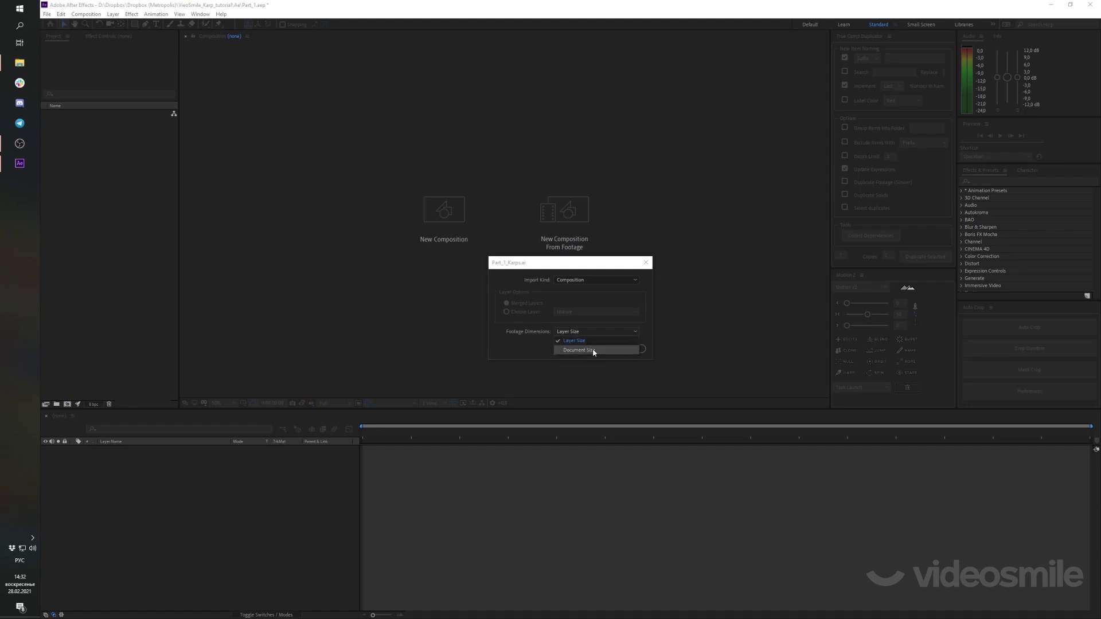
left_click(593, 340)
left_click(593, 348)
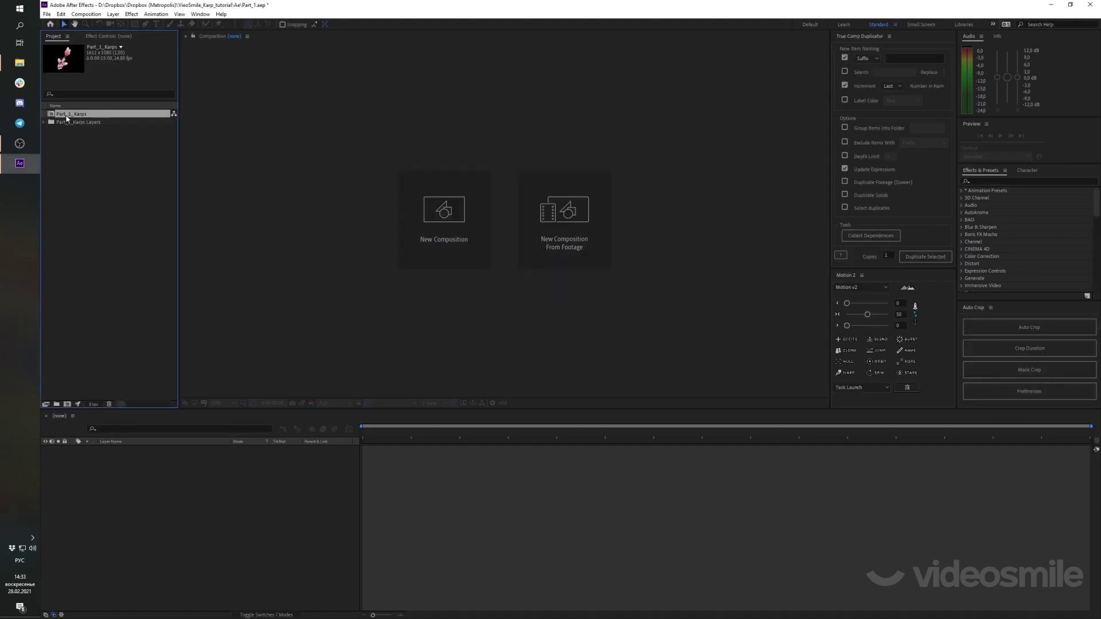
Open the Part_1_Karps comp, undo the accidental koi body shift, and switch on the texture layer
double_click(63, 114)
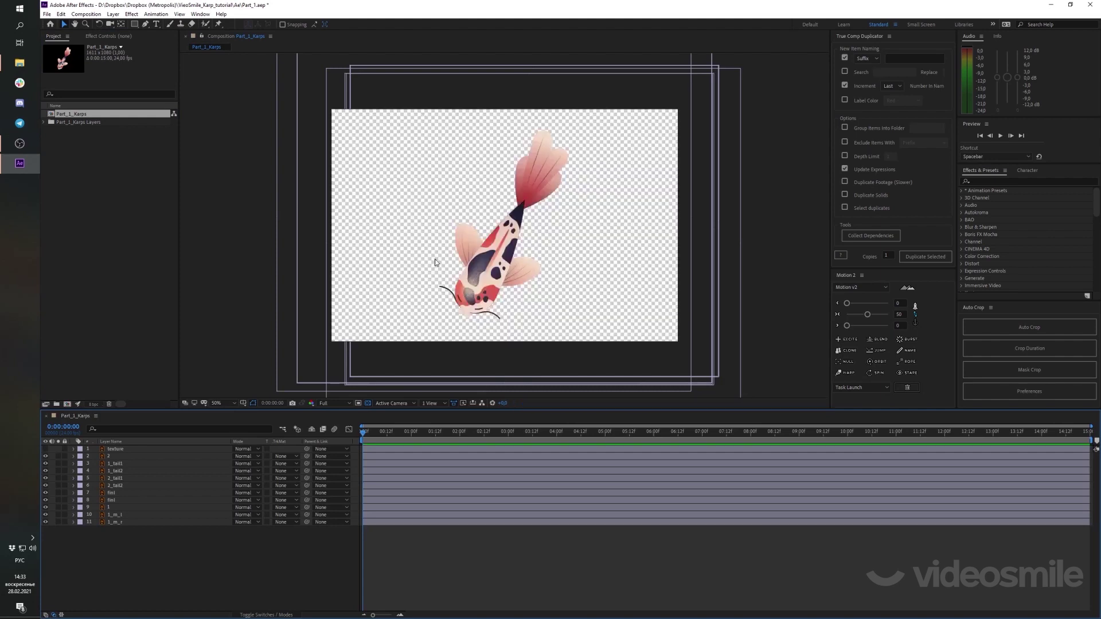
left_click(387, 92)
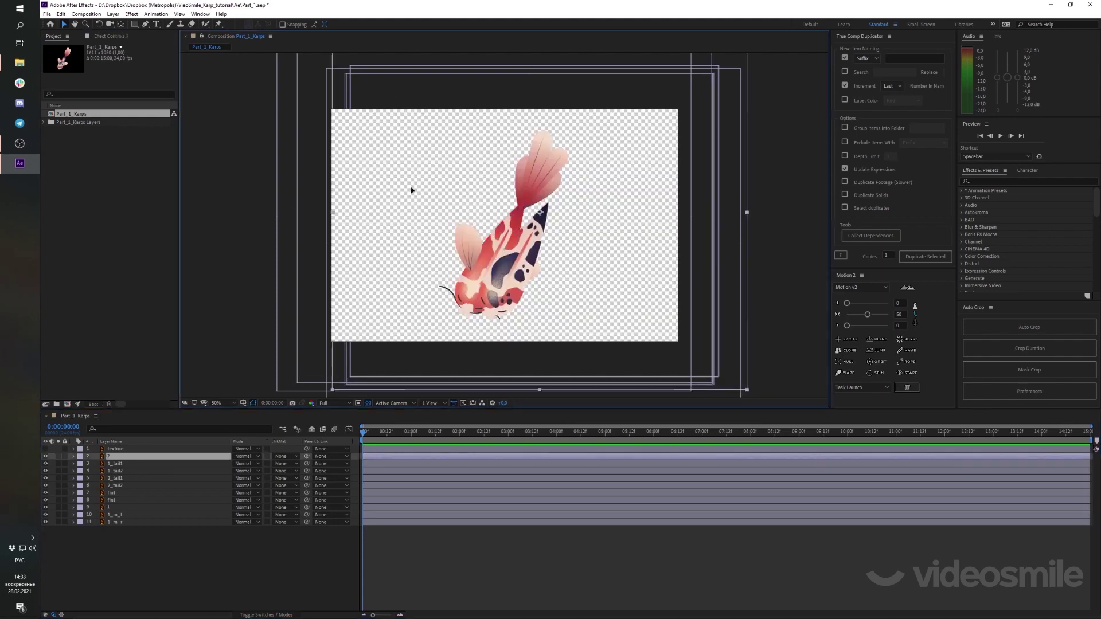
key("ctrl+z")
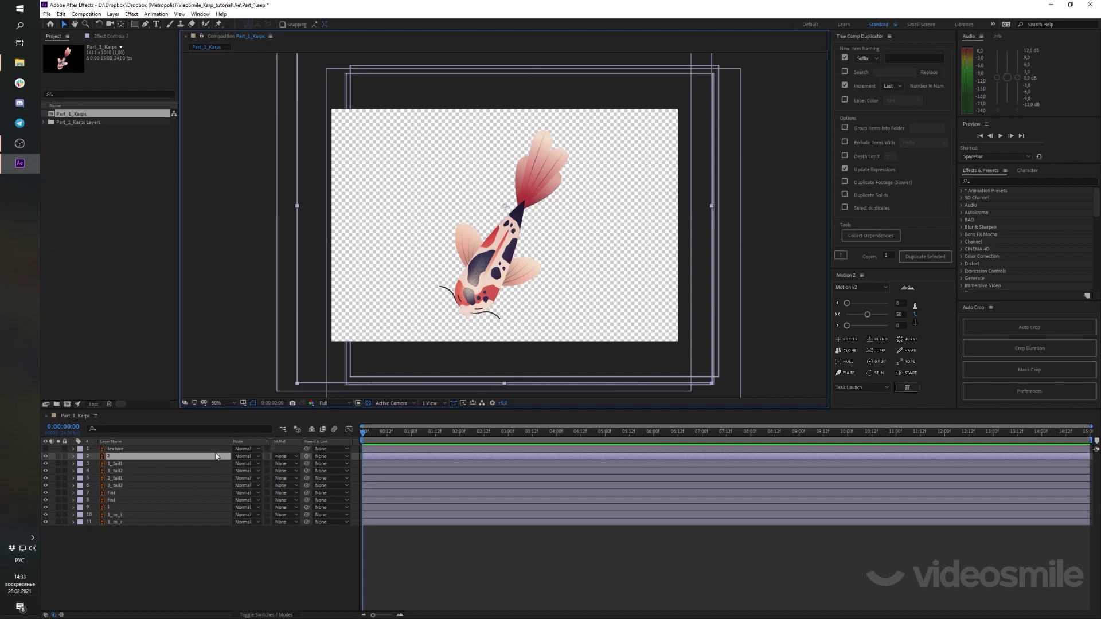
left_click(46, 449)
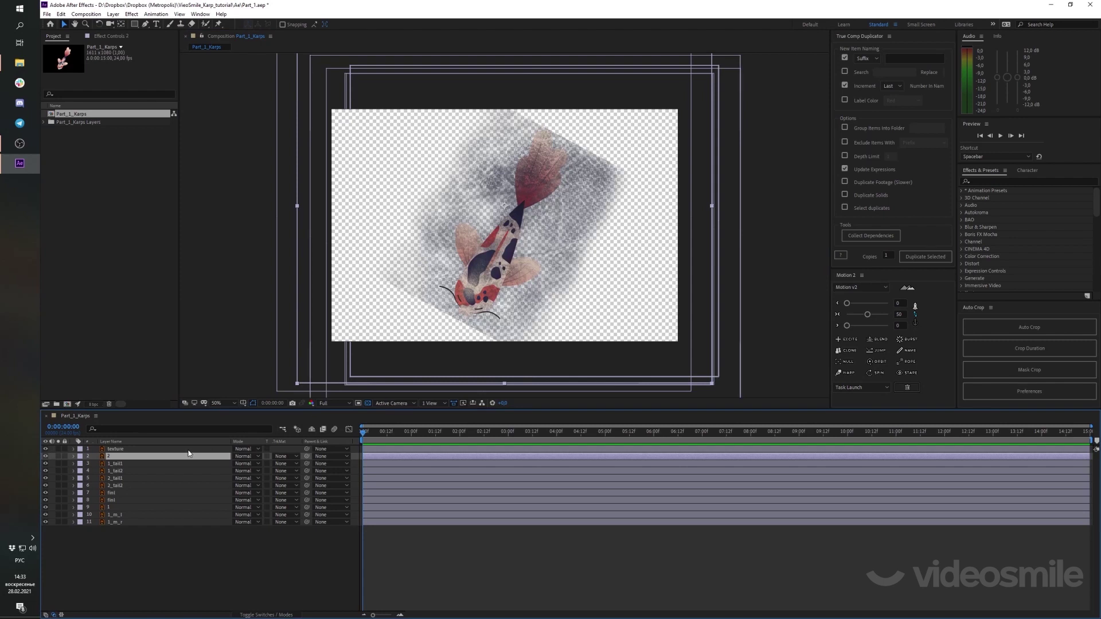
left_click(148, 450)
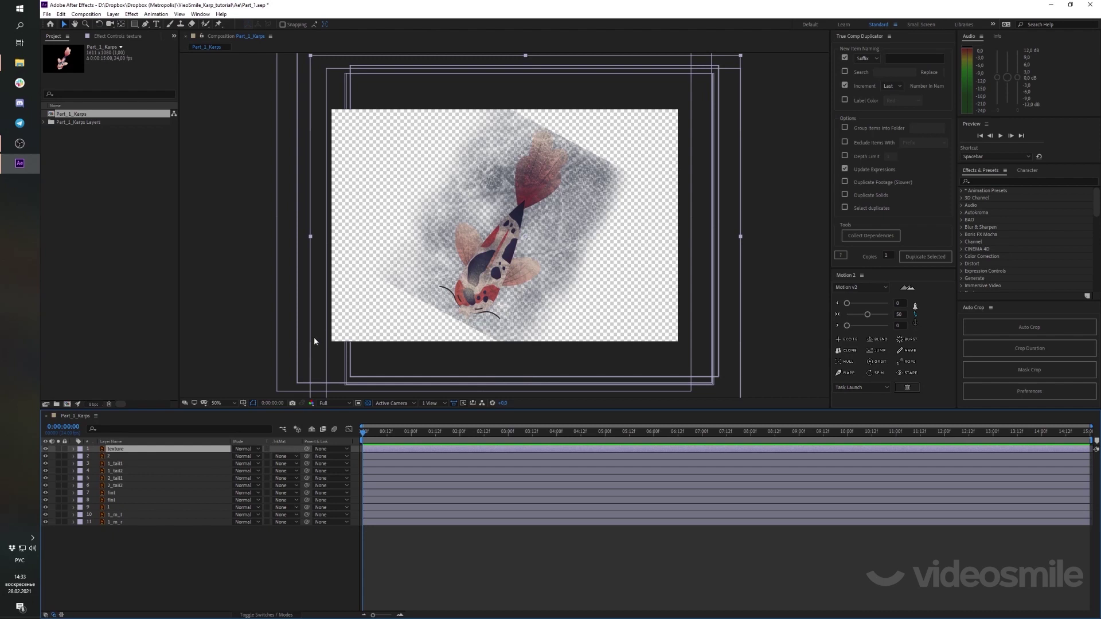
Set the texture layer's blend mode to Soft Light and show the Modes and Switches timeline columns
left_click(246, 449)
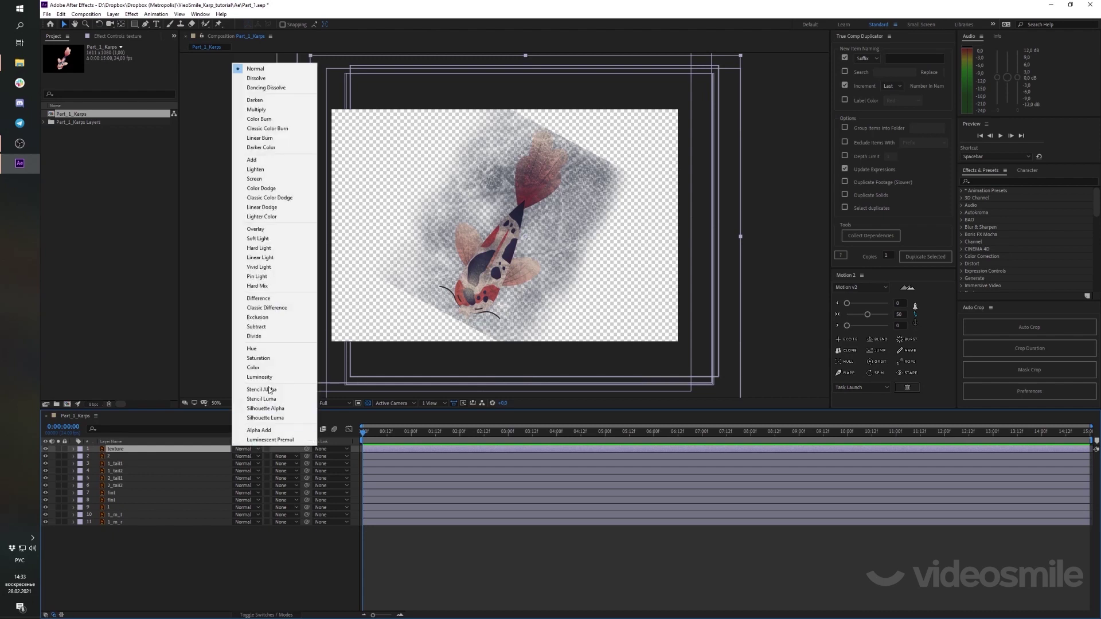
left_click(258, 239)
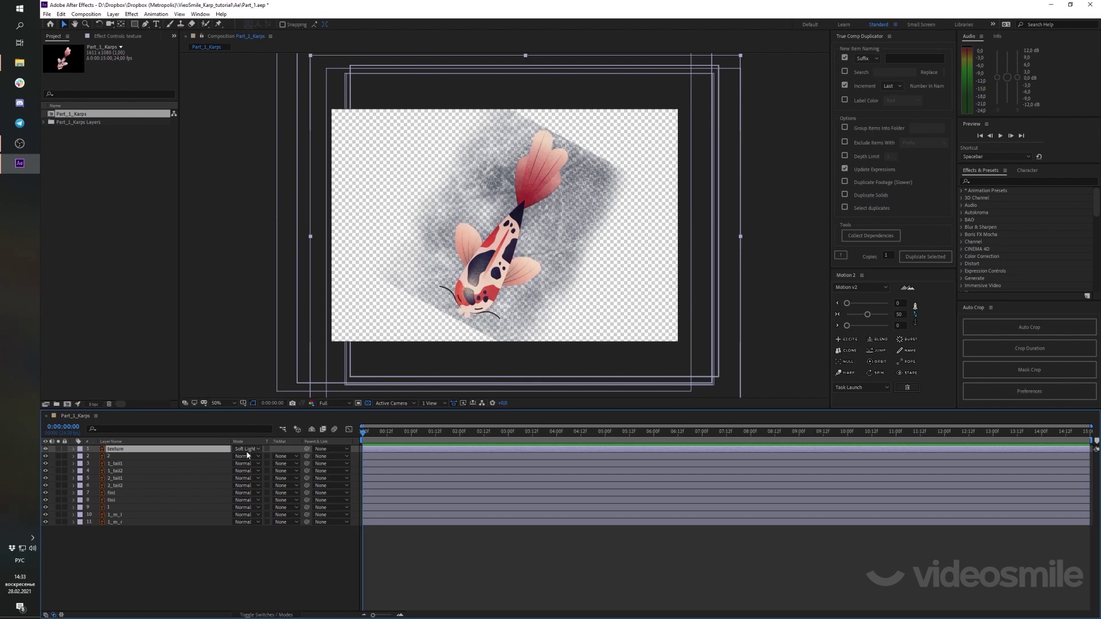
left_click(55, 616)
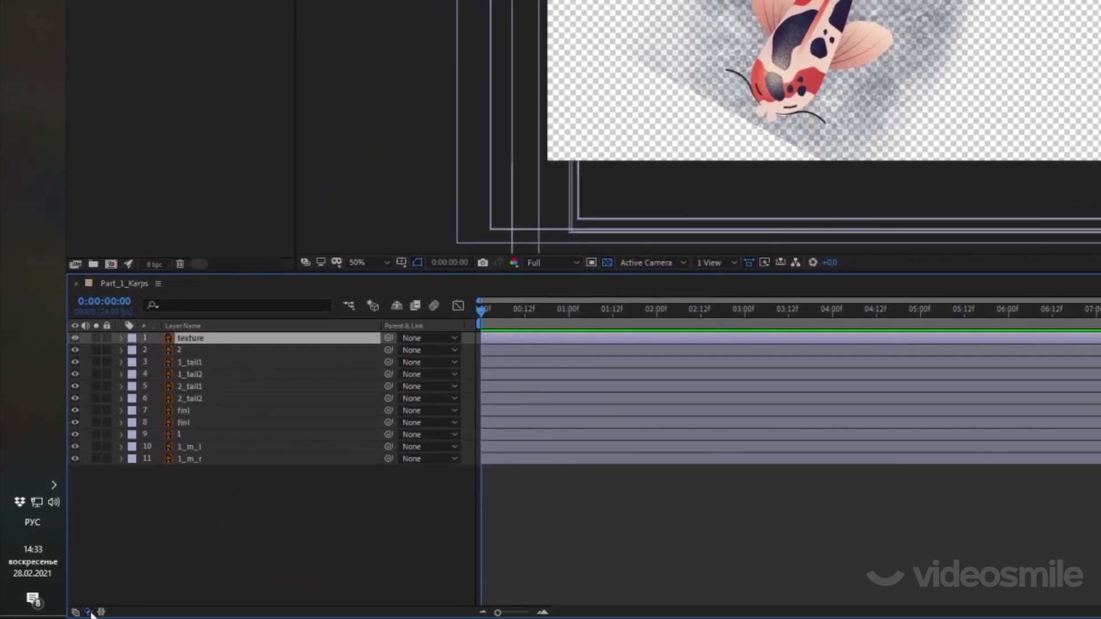
left_click(89, 612)
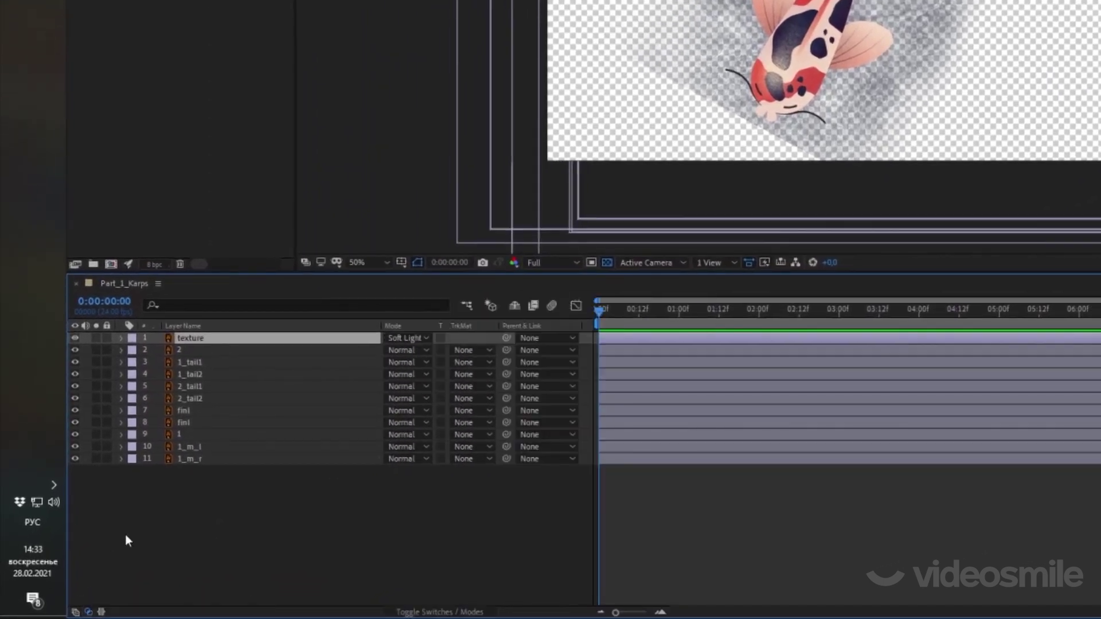
left_click(76, 612)
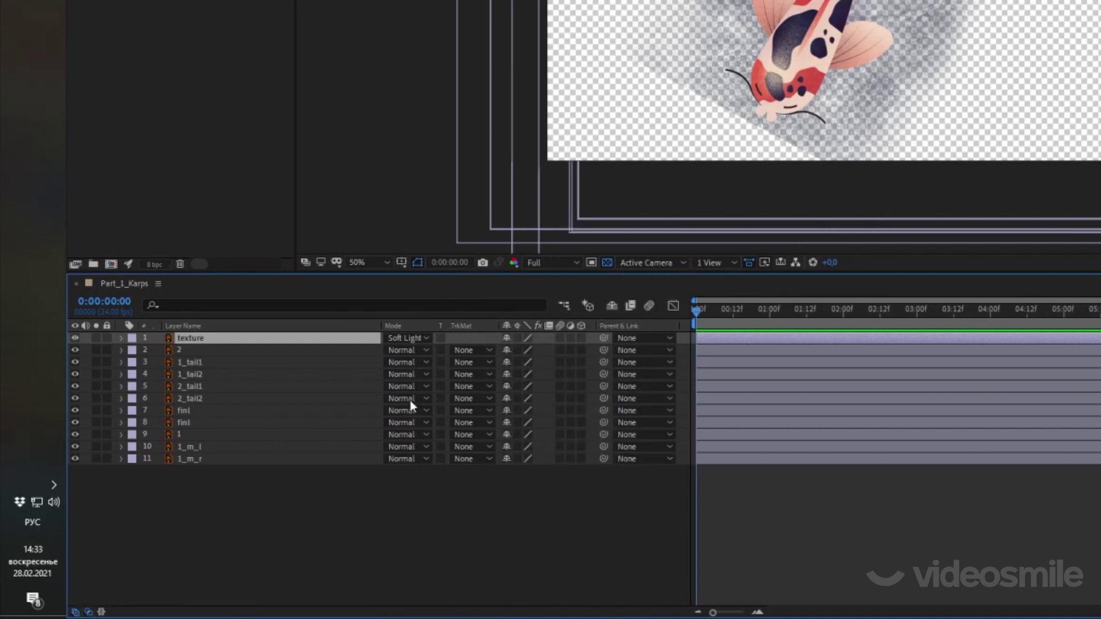
left_click(101, 612)
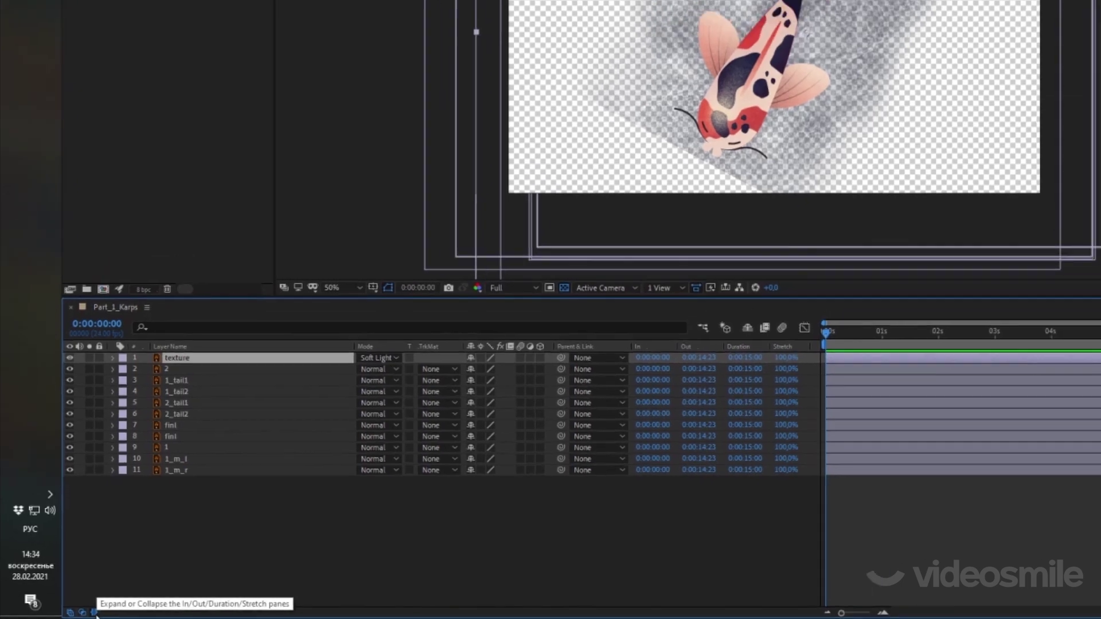
left_click(101, 612)
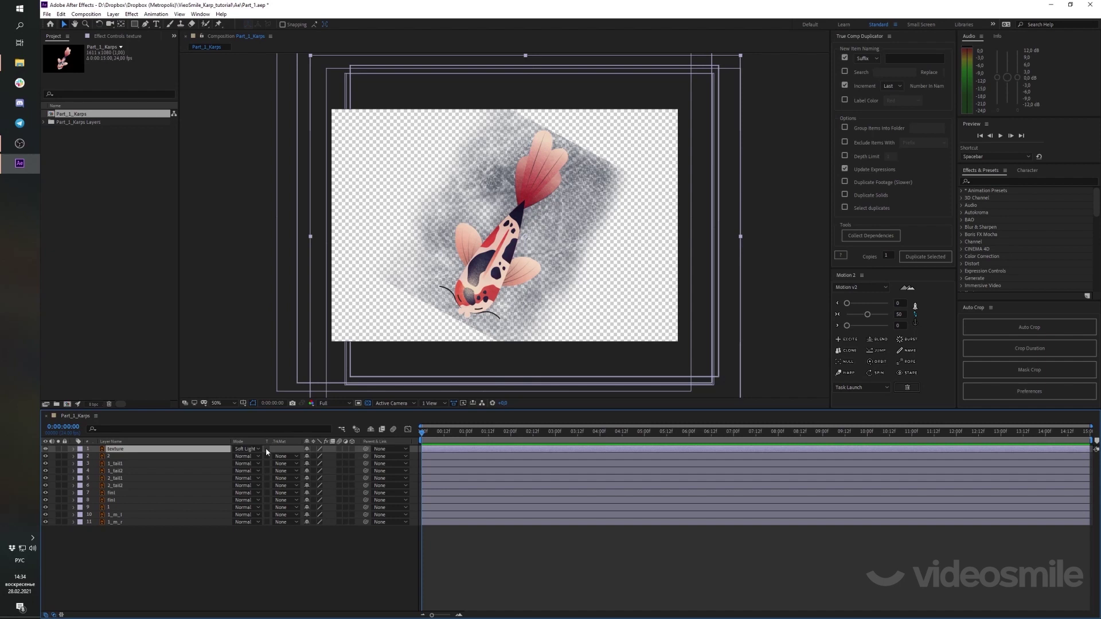
Nudge the texture layer slightly left and down over the fish and view at 100%
left_click(137, 457)
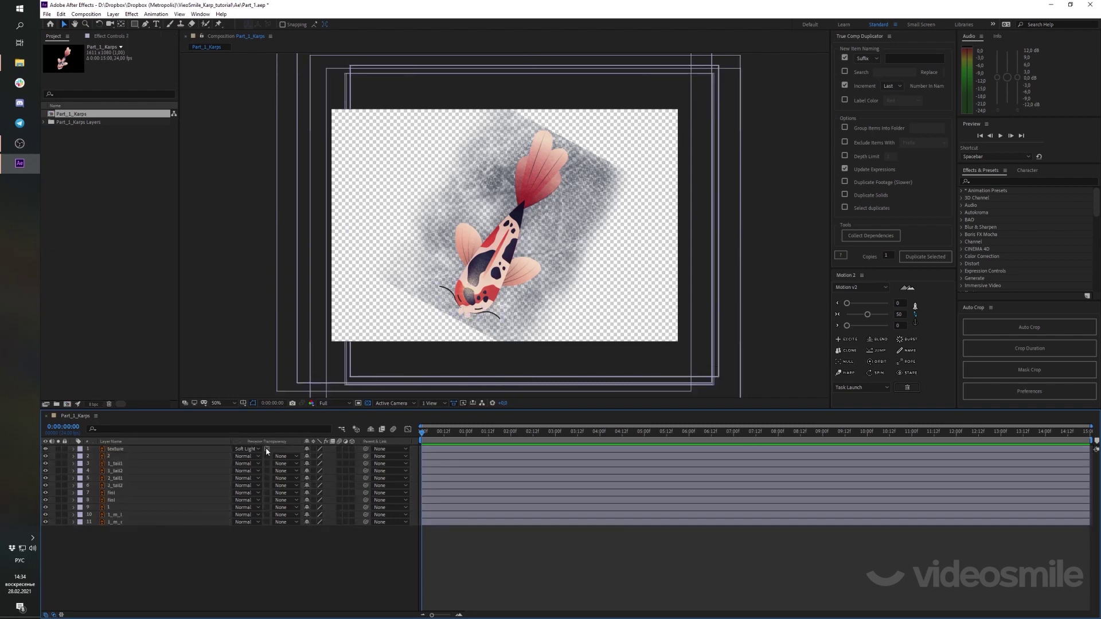
left_click(266, 450)
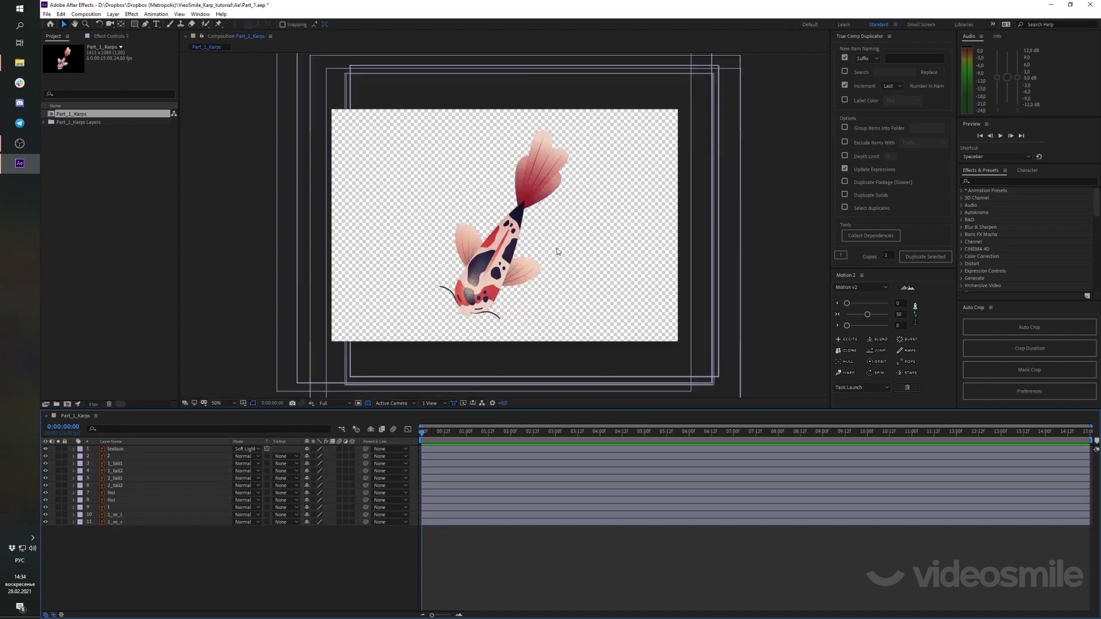
left_click(137, 449)
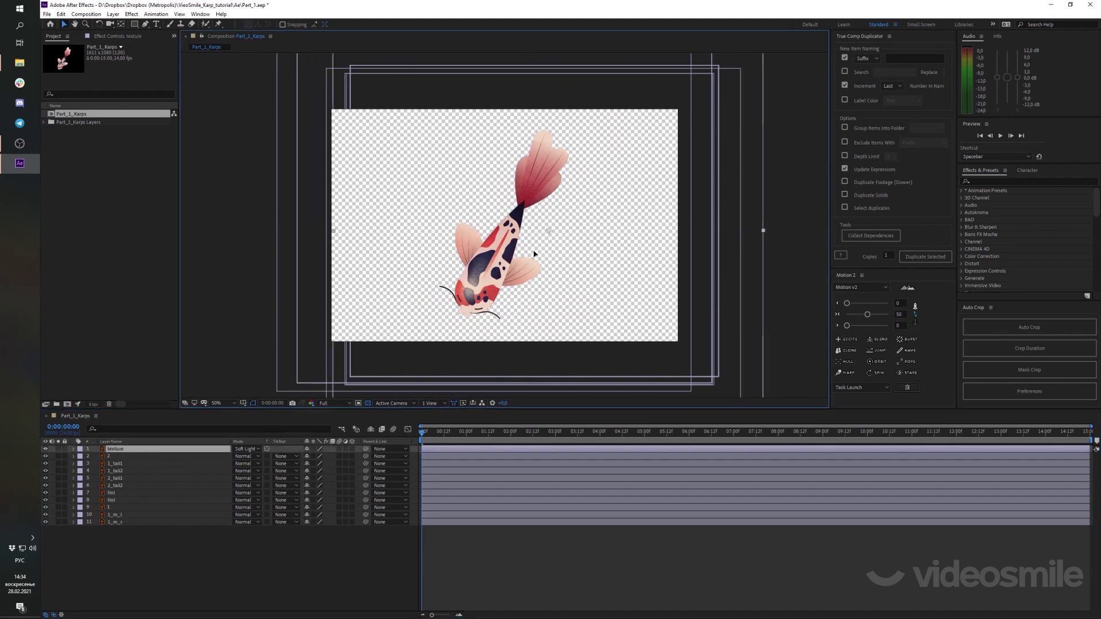
left_click_drag(511, 244, 489, 251)
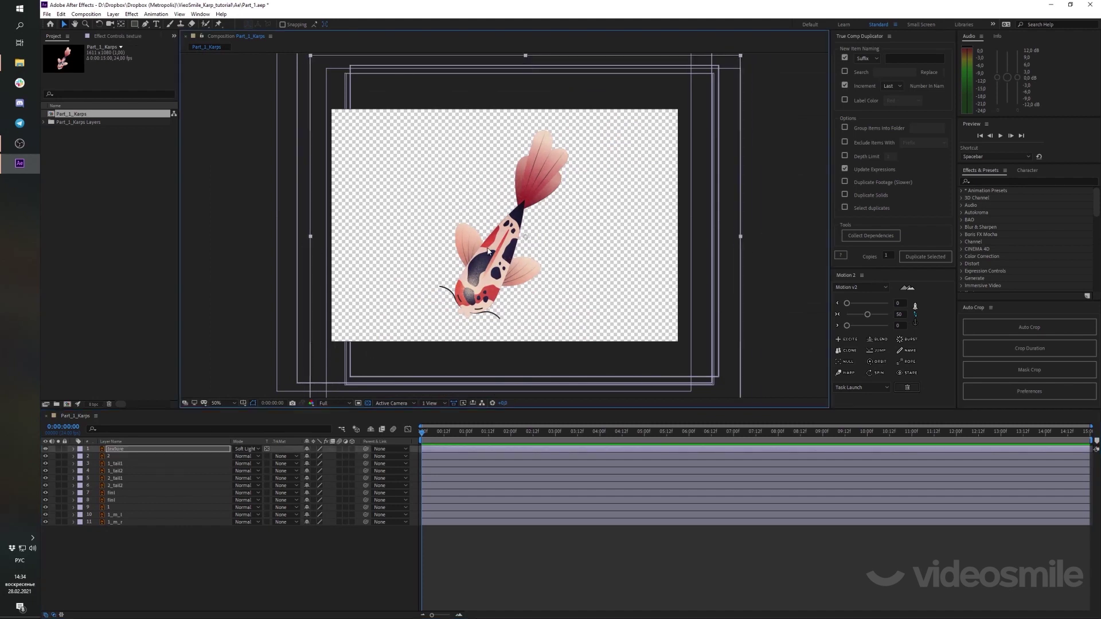
key("slash")
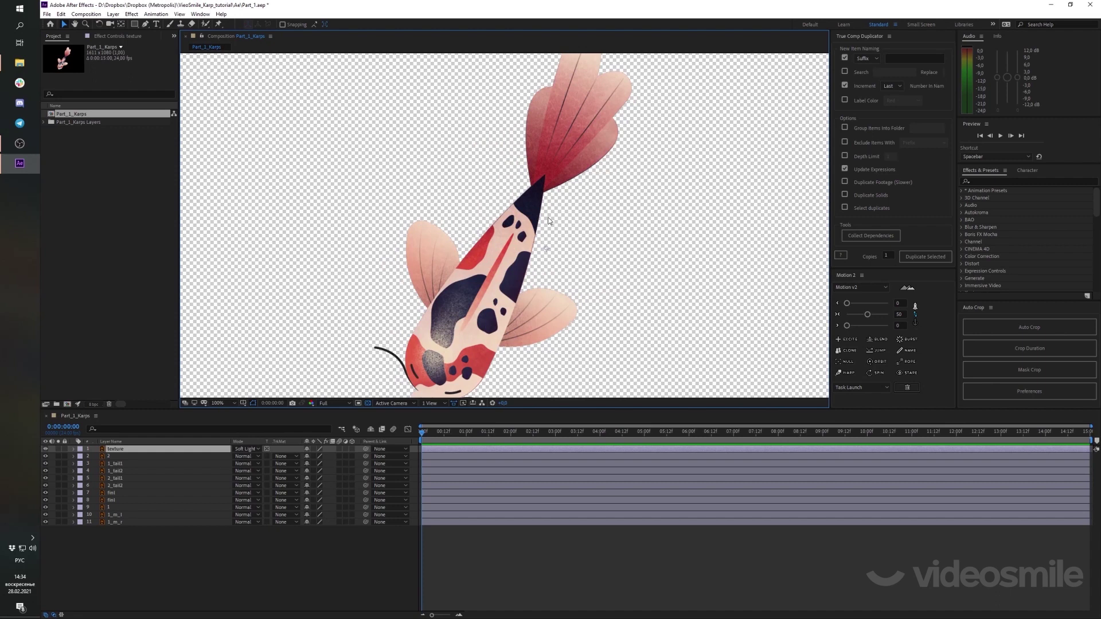
Try moving fish layers 2 through 11 to the right, then undo it and deselect
left_click(144, 457)
left_click(139, 521, "shift")
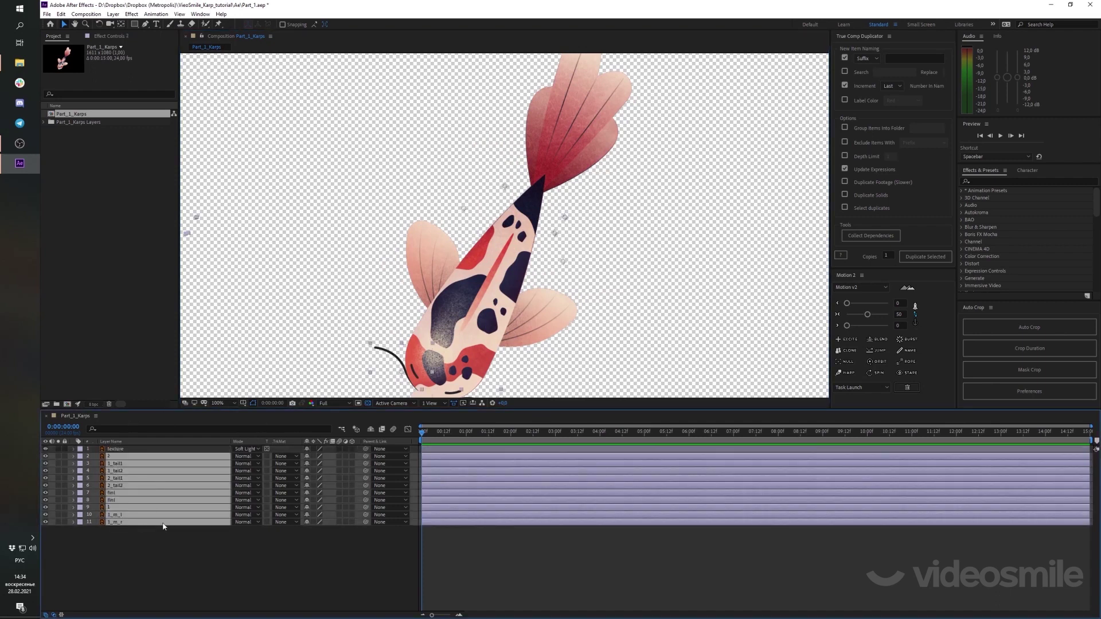
left_click_drag(465, 278, 519, 284)
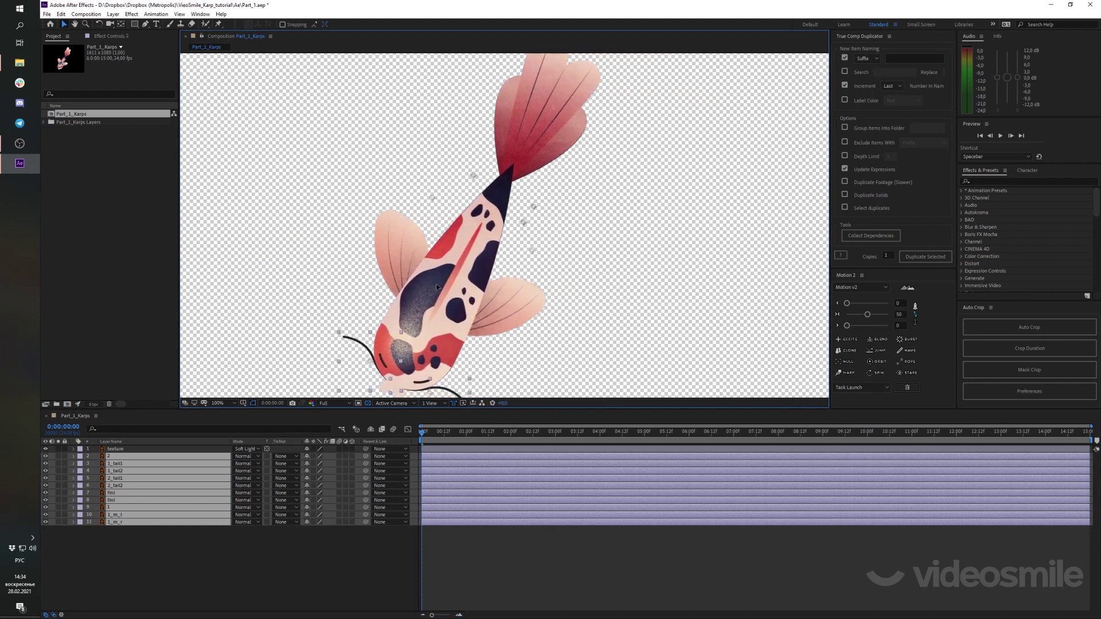
key("ctrl+z")
left_click(206, 545)
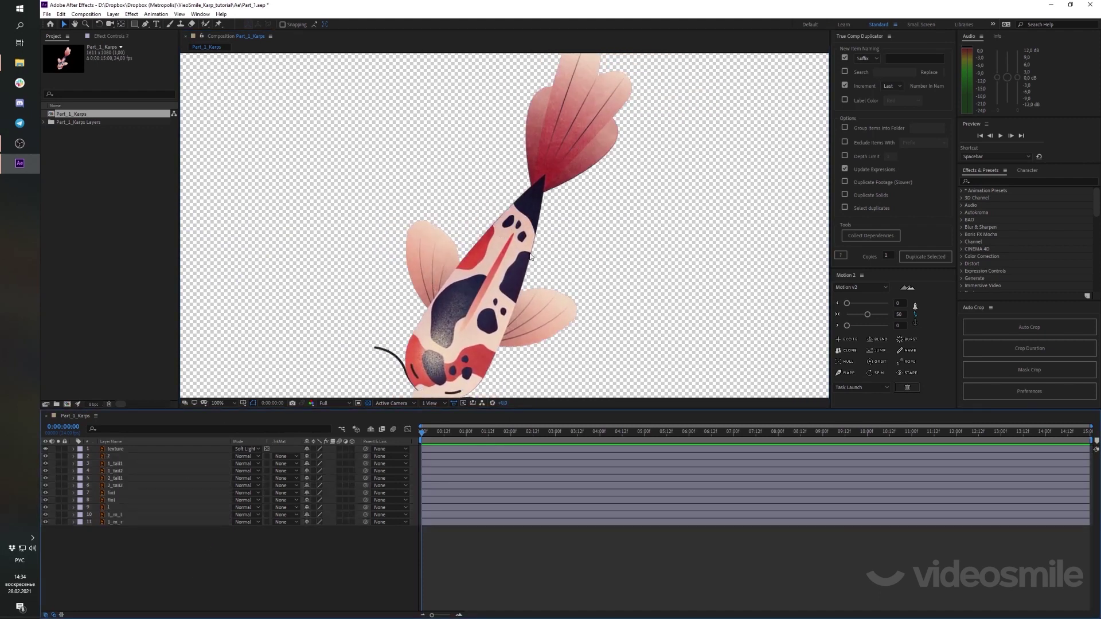
Lock the texture layer so it can't be edited by accident
left_click(135, 456)
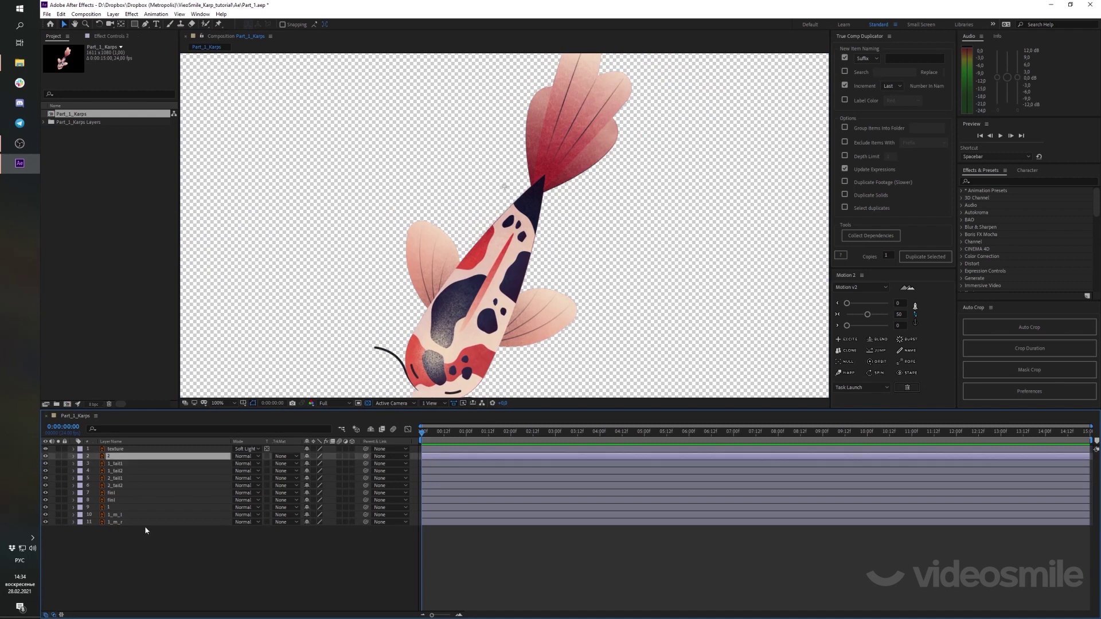
left_click(185, 522, "shift")
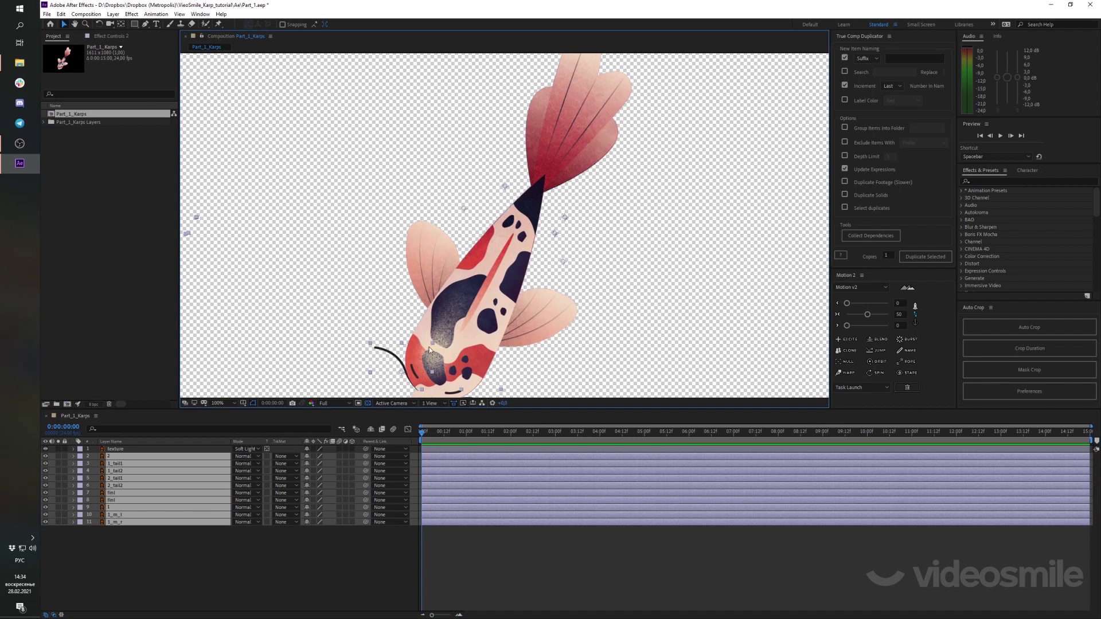
left_click(195, 559)
scroll(396, 291, "down", 2)
left_click(129, 450)
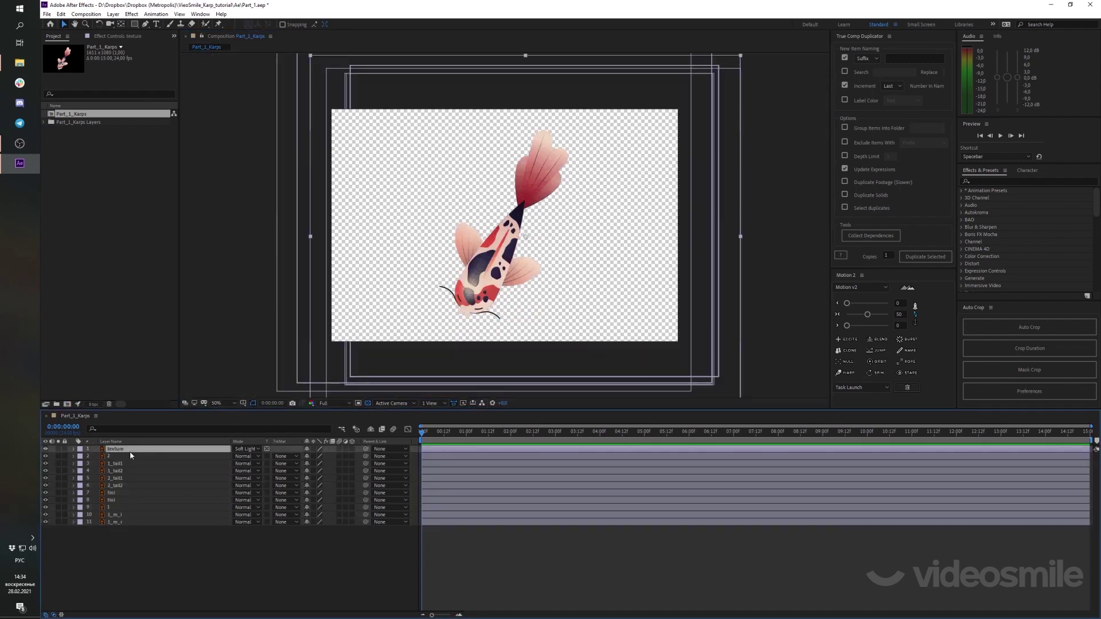
left_click(65, 449)
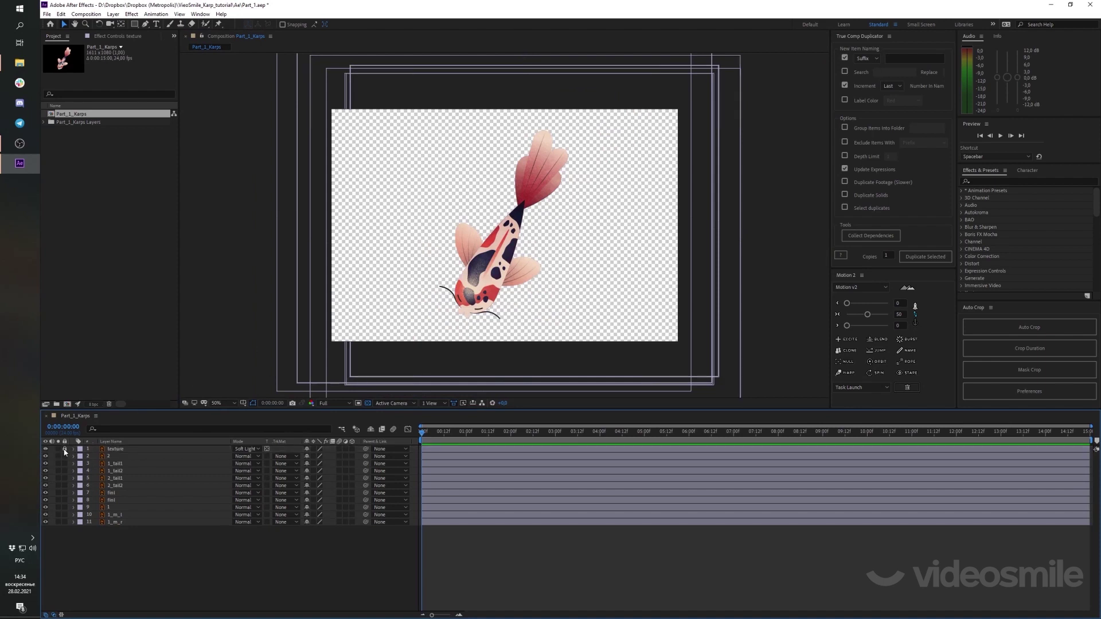
left_click(542, 261)
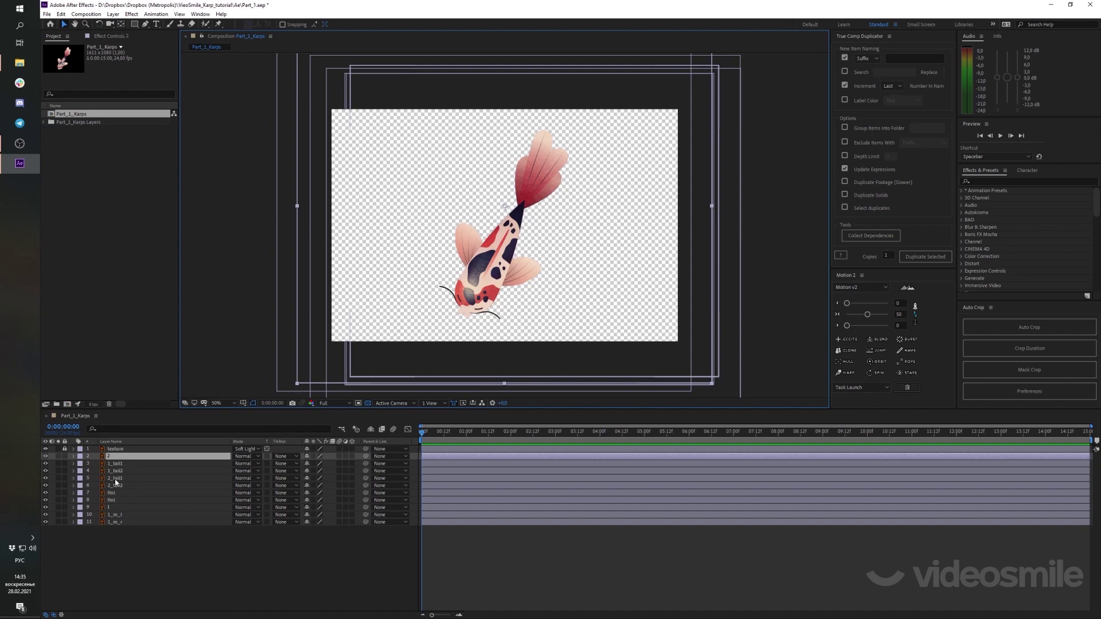
Give layers 2, 2_tail1 and 2_tail2 a red label
key("ctrl")
left_click(115, 478, "ctrl")
left_click(115, 485, "ctrl")
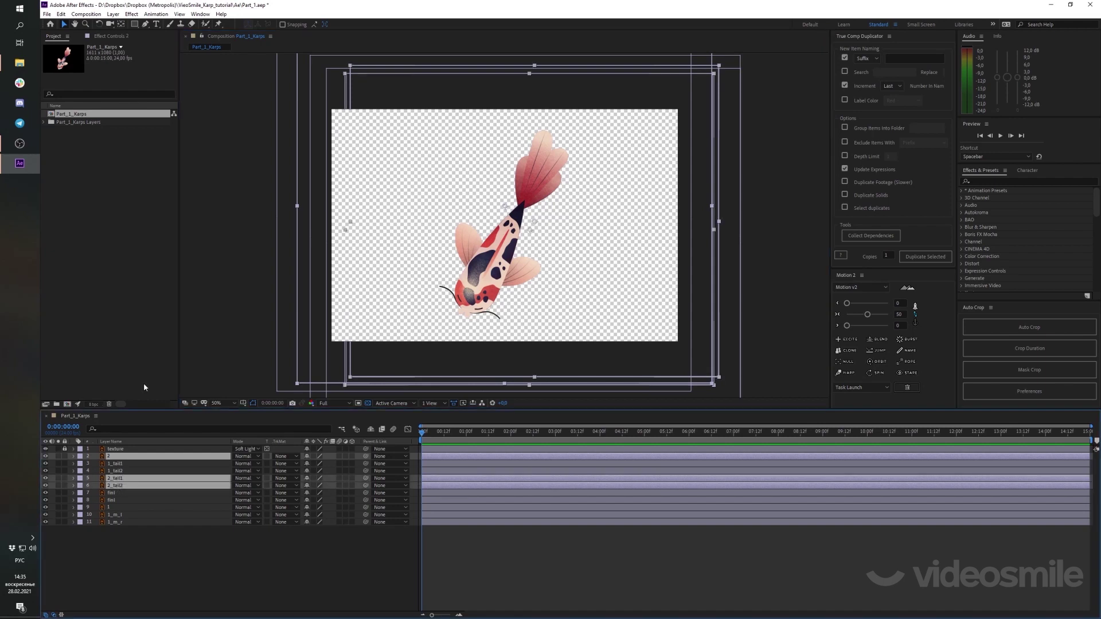
left_click(81, 482)
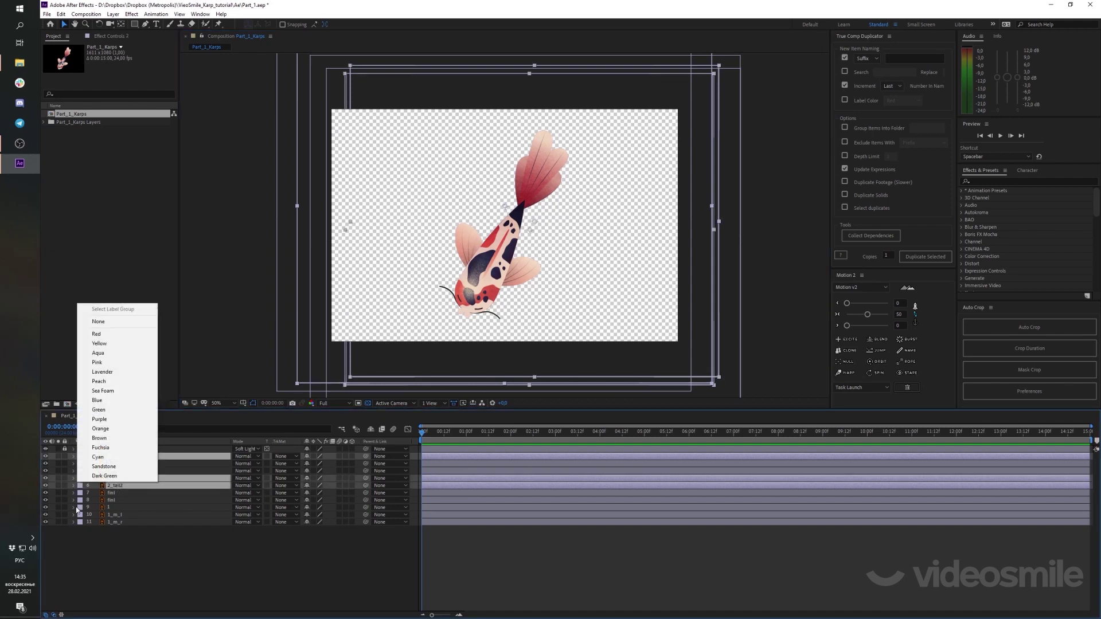
left_click(122, 336)
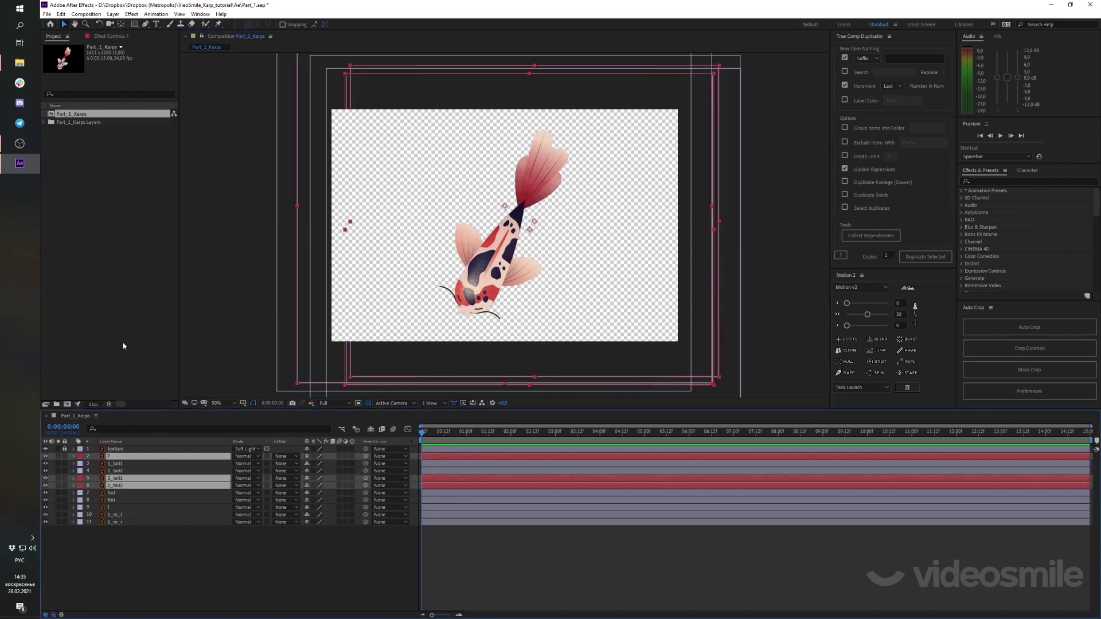
Give layers 1_tail1, 1_tail2 and 1 a yellow label
left_click(120, 464)
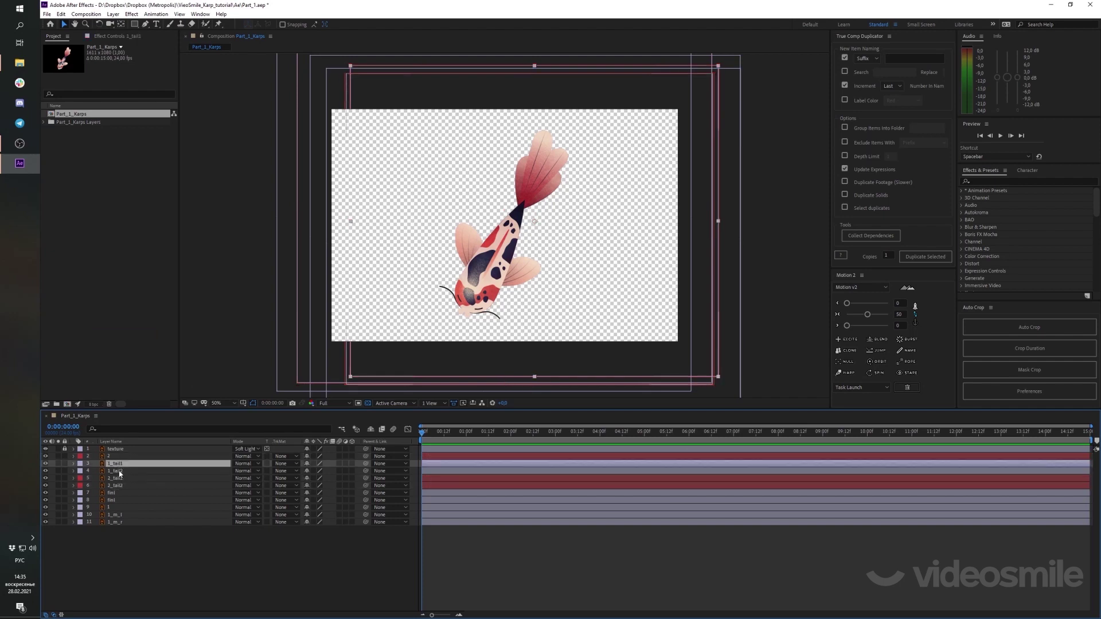
left_click(119, 472, "ctrl")
left_click(112, 506, "ctrl")
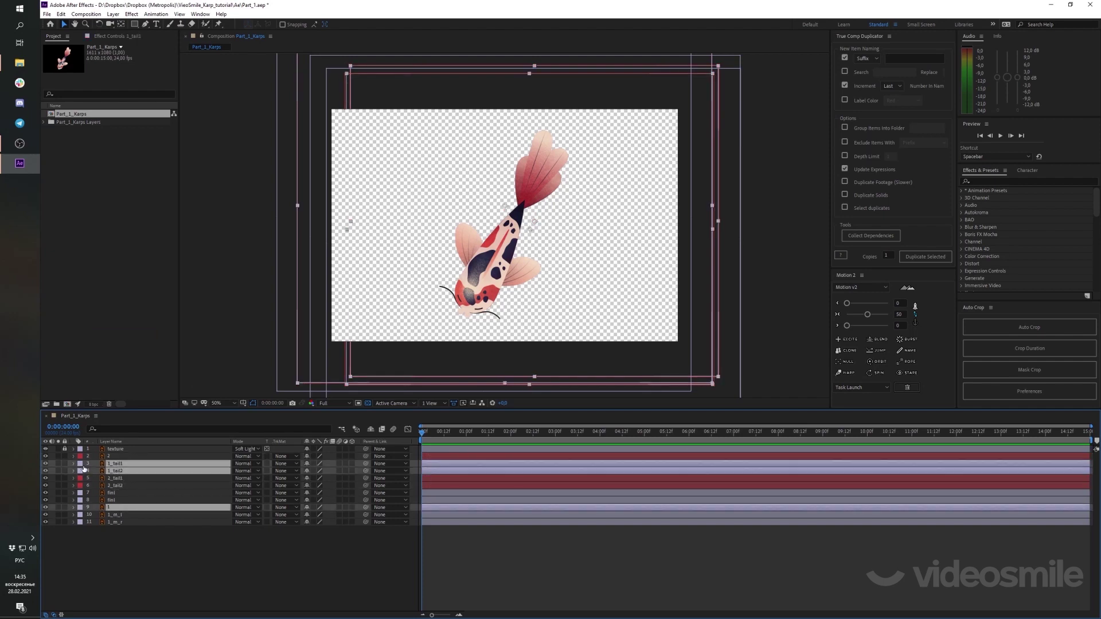
left_click(81, 467)
left_click(115, 328)
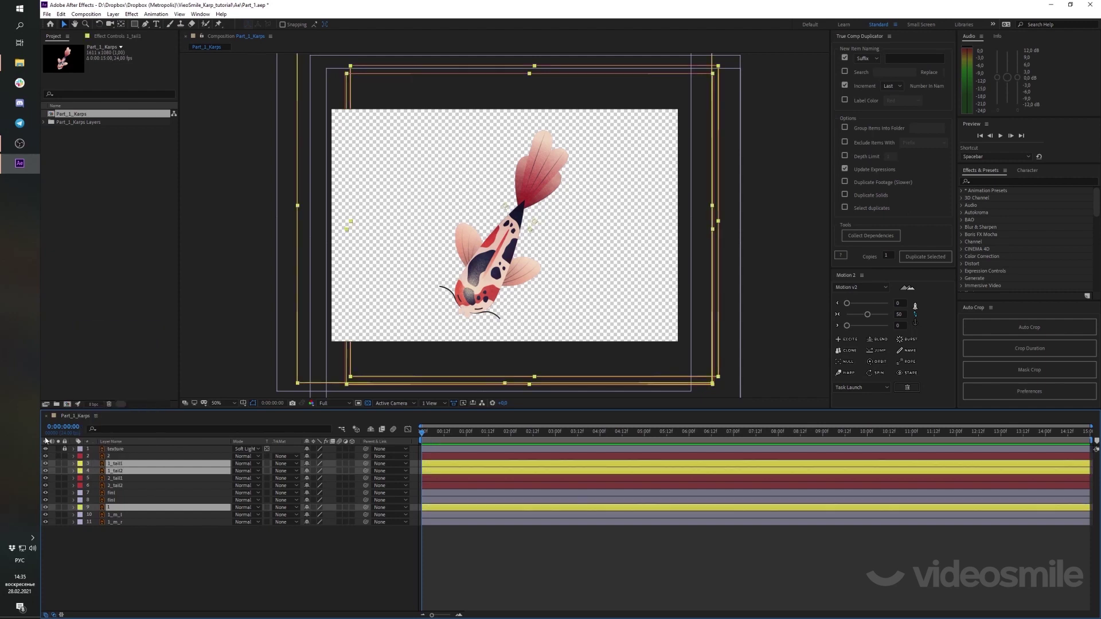
Toggle layer 2's visibility repeatedly to compare the koi's dark spots
left_click(120, 479)
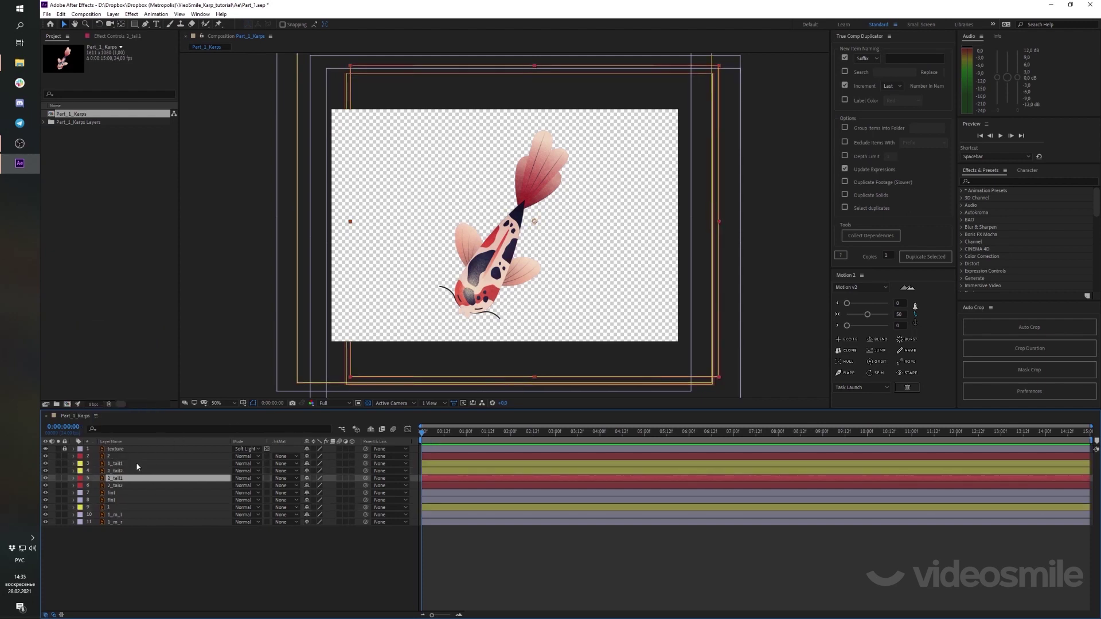
left_click(116, 457)
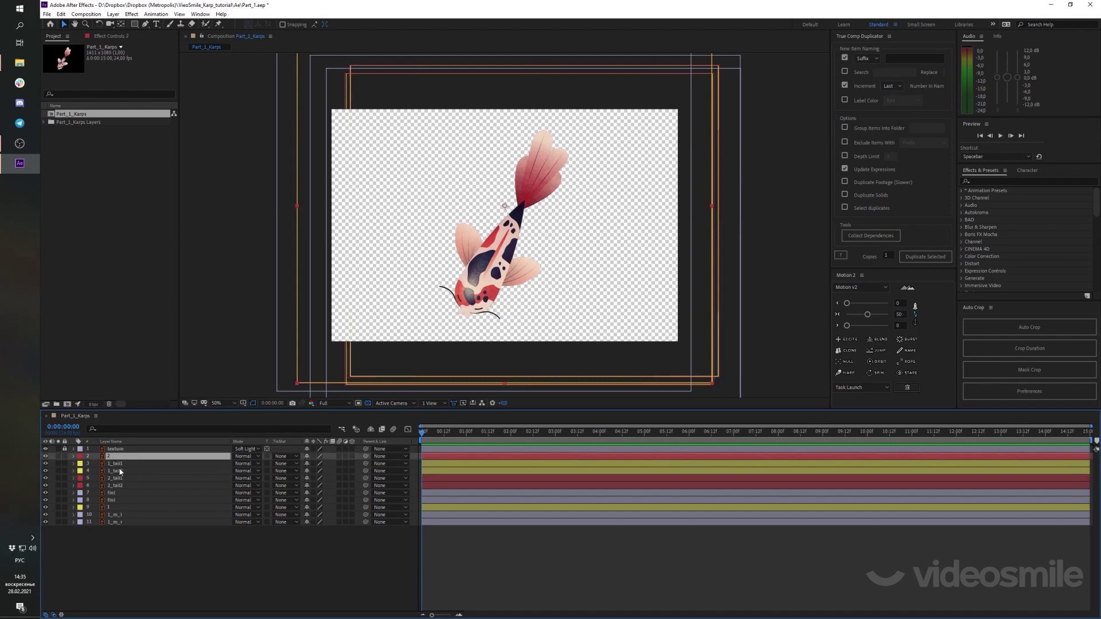
left_click(45, 456)
left_click(46, 456)
left_click(45, 456)
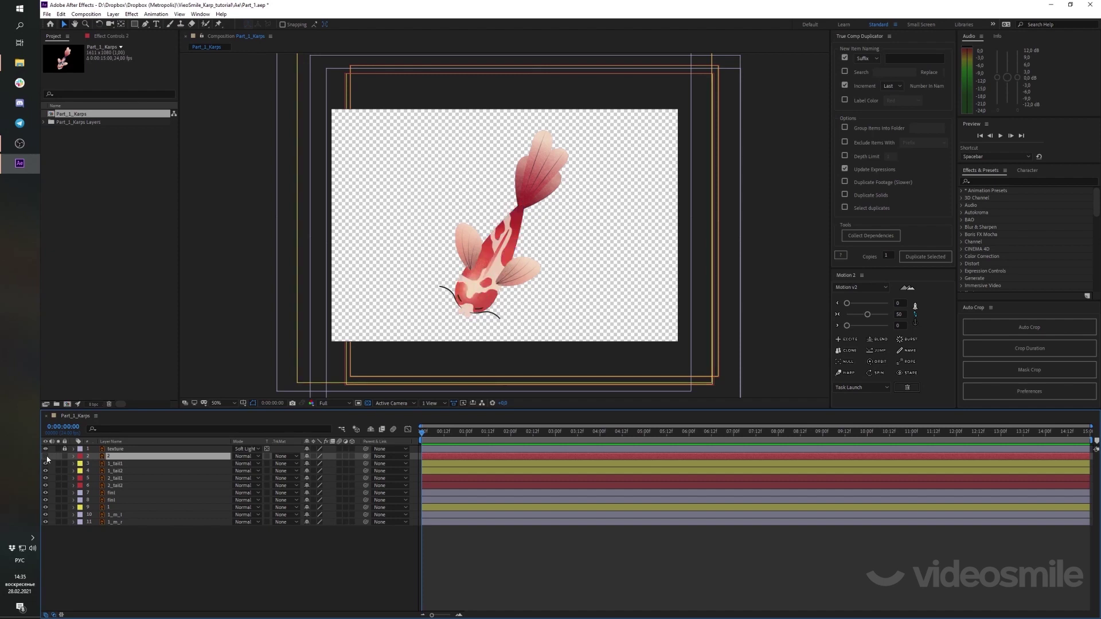
left_click(46, 456)
left_click(46, 456)
left_click(46, 457)
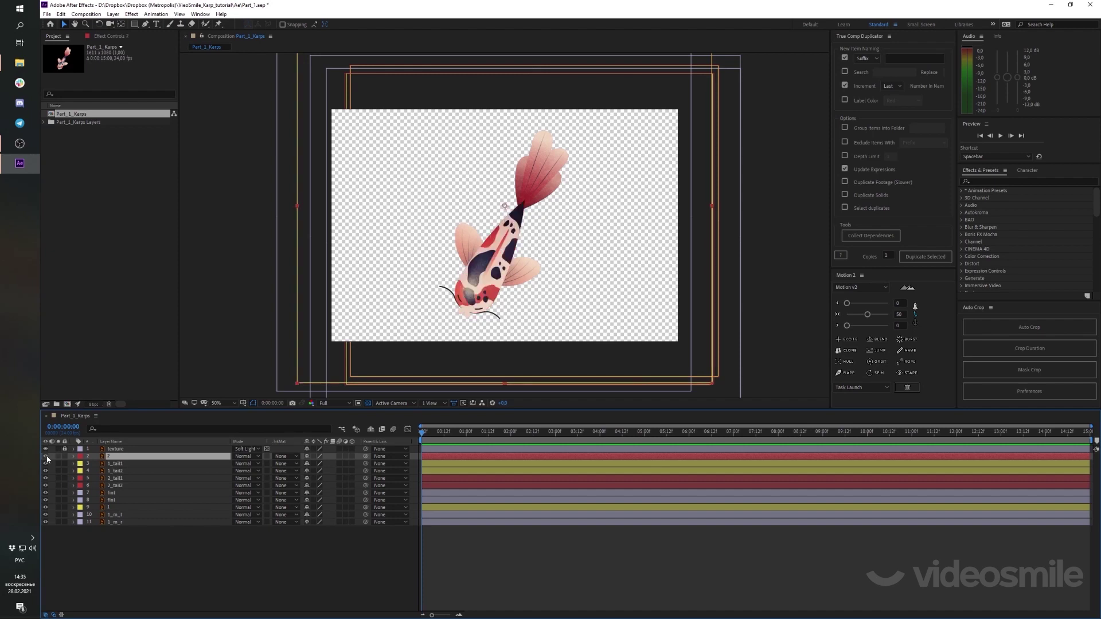
left_click(46, 456)
left_click(45, 457)
left_click(45, 457)
left_click(46, 457)
Check the 1_tail1 fin by toggling it and nudge the 1_tail1 and 1_tail2 tails slightly
left_click(102, 465)
left_click(46, 464)
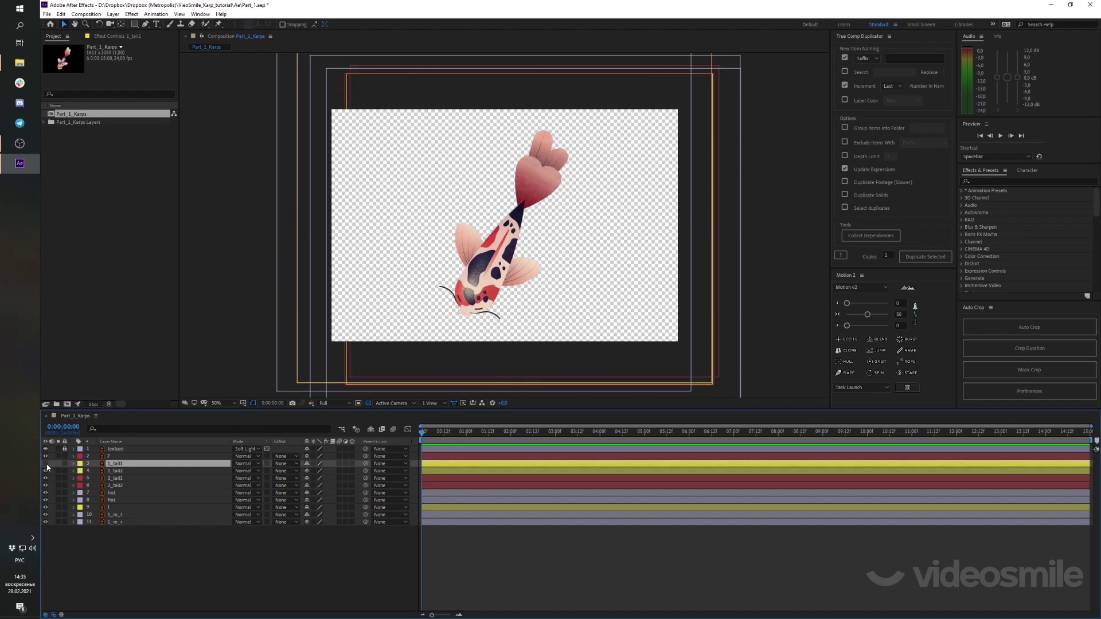
left_click(45, 464)
left_click(46, 463)
left_click(46, 463)
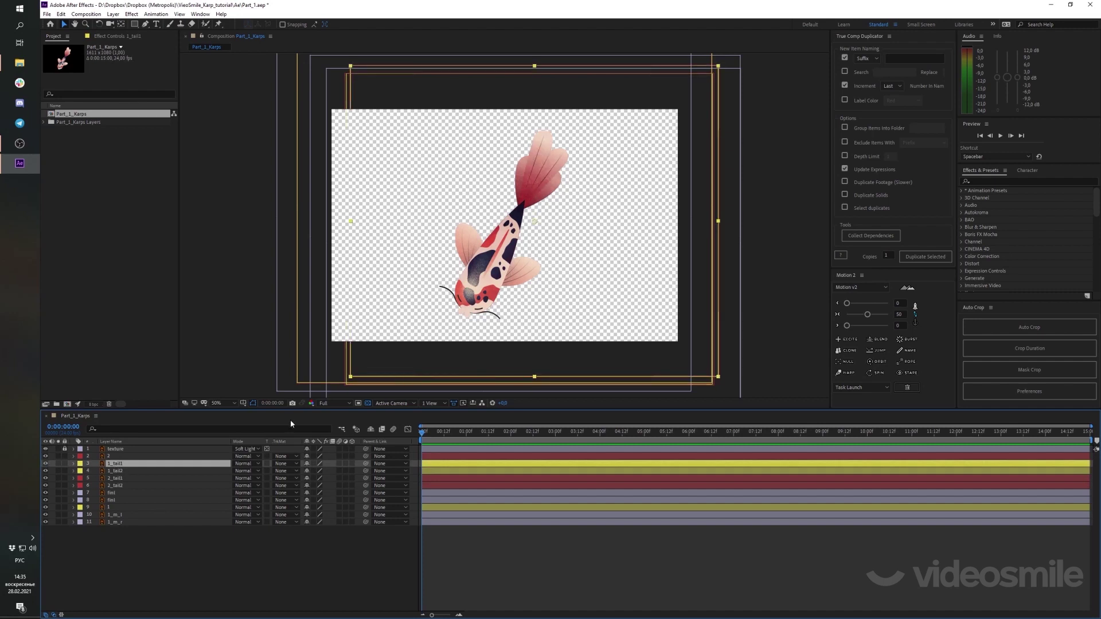
mouse_move(541, 167)
left_mouse_down()
mouse_move(534, 180)
mouse_move(540, 168)
left_mouse_up()
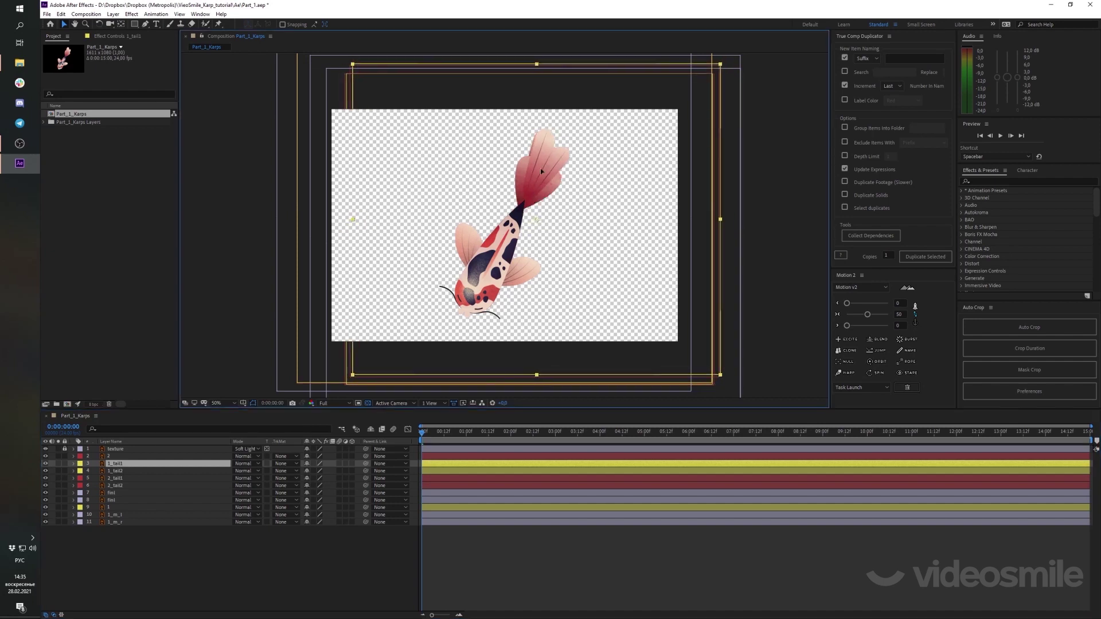
left_click(117, 470)
left_click_drag(540, 199, 535, 207)
left_click(110, 464, "shift")
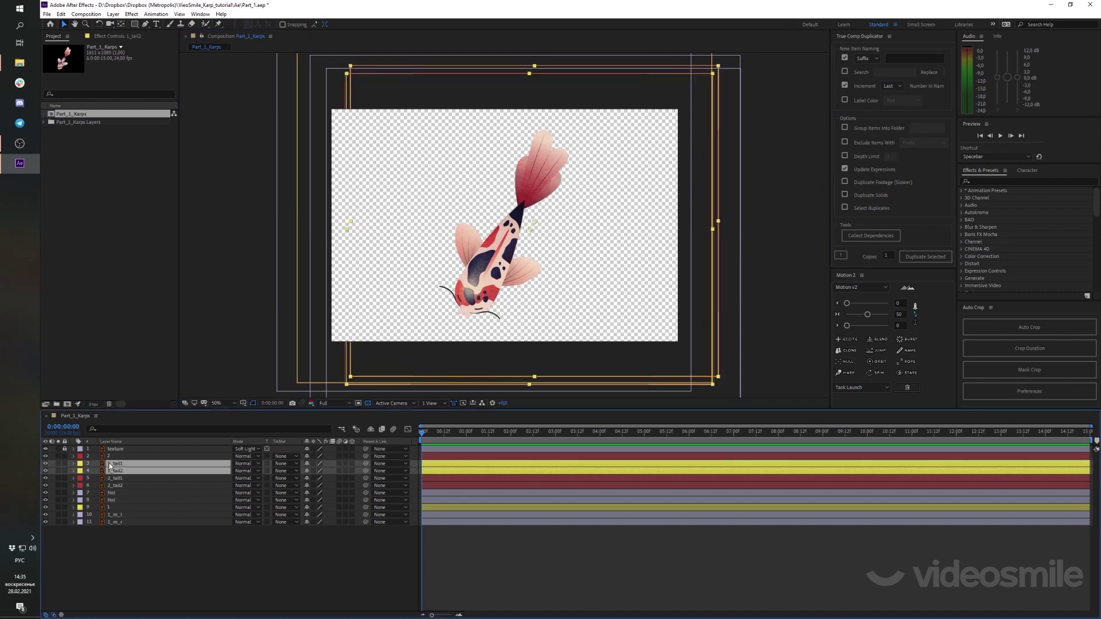
left_click(46, 463)
left_click(46, 463)
left_click(109, 457)
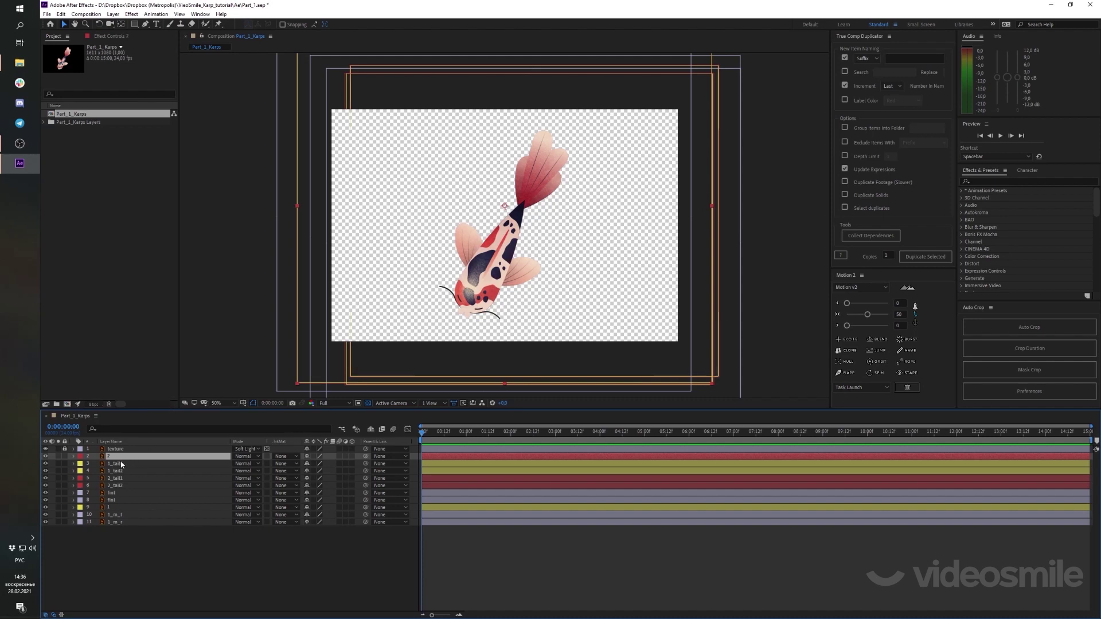
Move layer 1 up directly below layer 2, then hide layer 2 to remove the dark spots
left_click(113, 508)
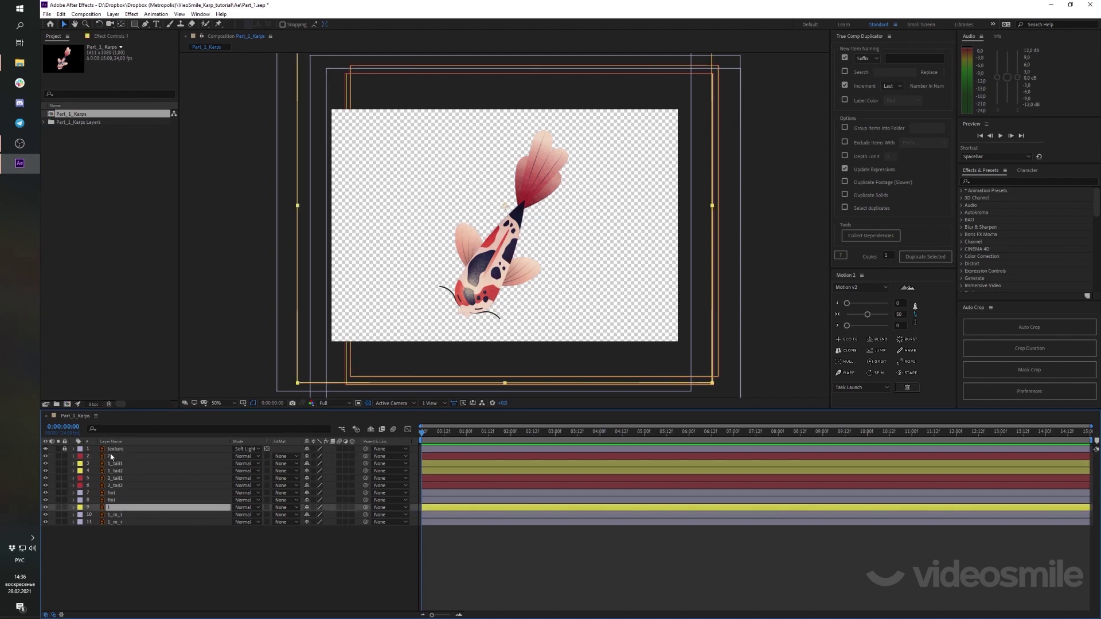
left_click(96, 459)
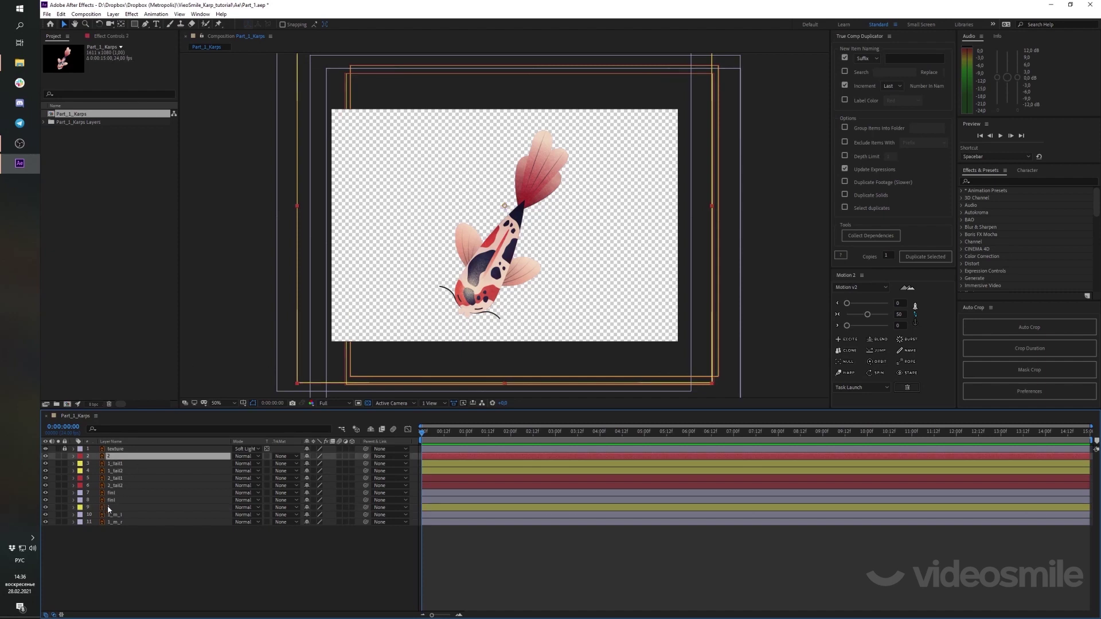
left_click_drag(108, 508, 115, 463)
left_click(107, 457, "ctrl")
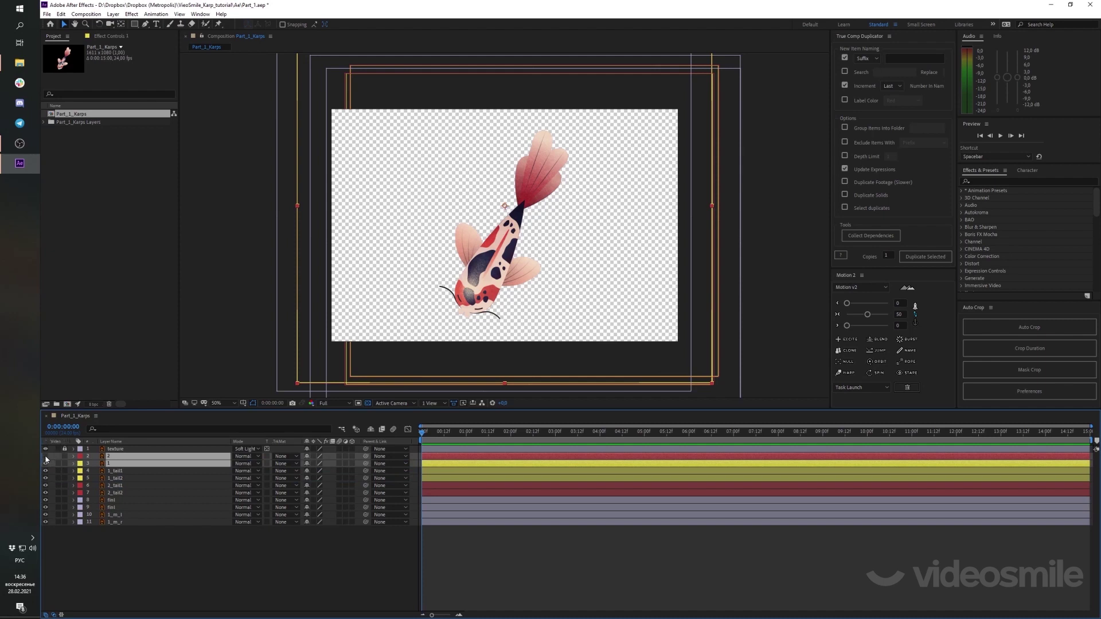
left_click(108, 456)
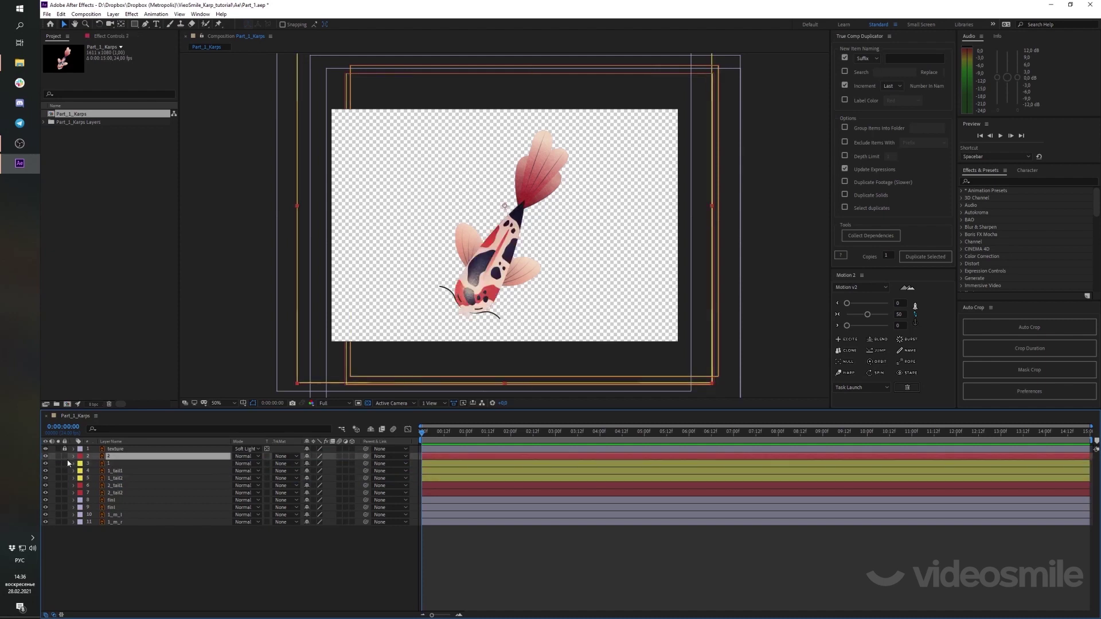
left_click(45, 456)
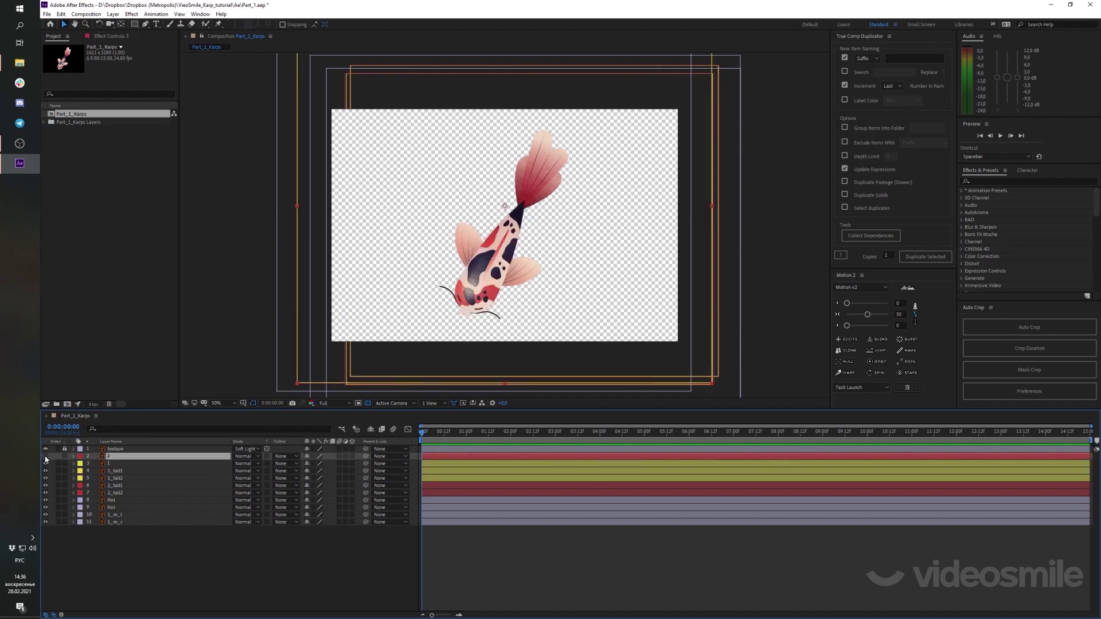
left_click(122, 471)
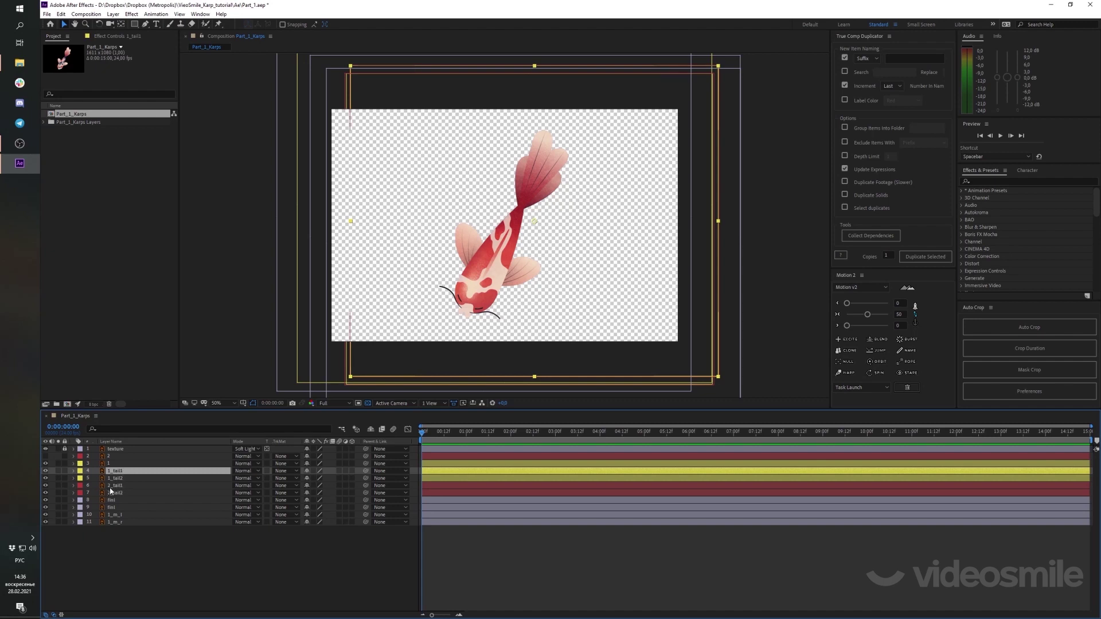
Test-move the tail layers off the fish, undo it, and select 1_tail1 with 2_tail1
left_click(119, 485, "ctrl")
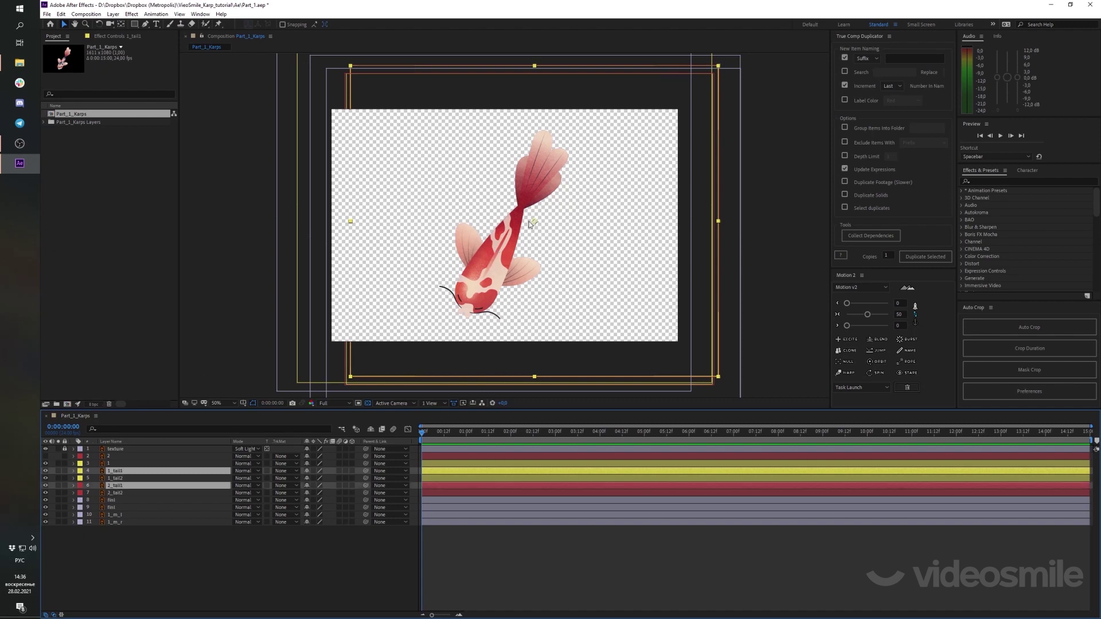
left_click_drag(535, 207, 578, 230)
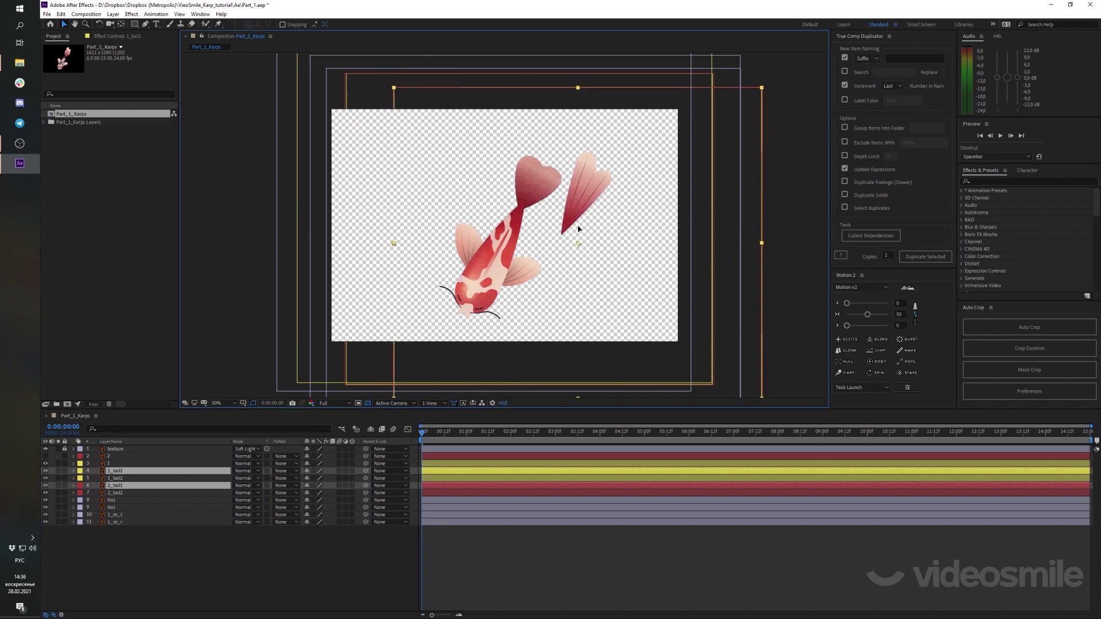
key("F2")
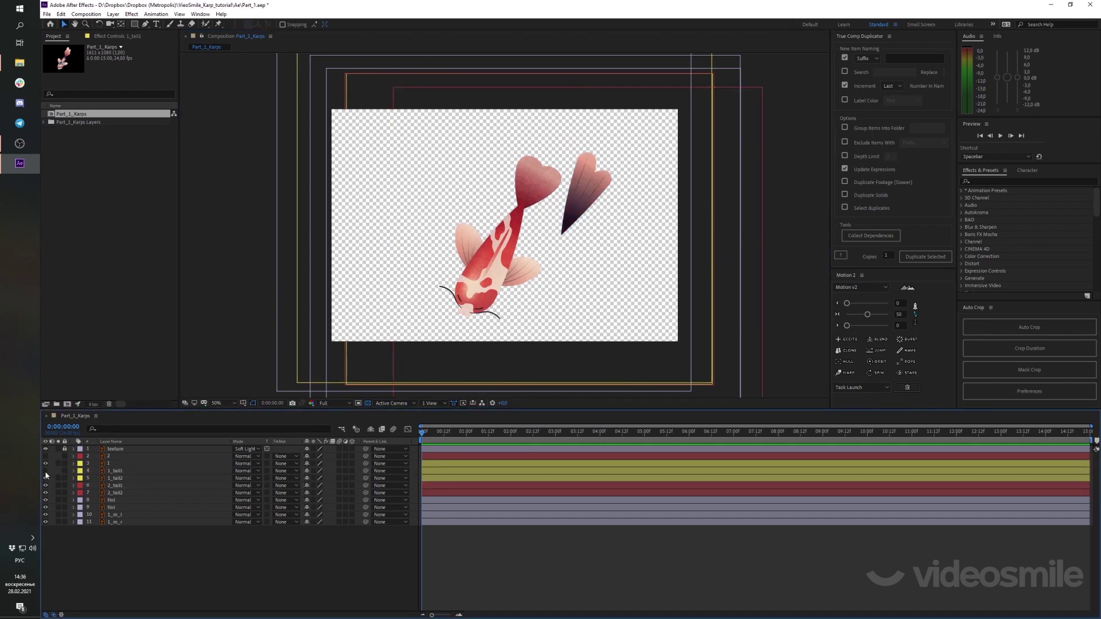
key("ctrl+z")
left_click(133, 478)
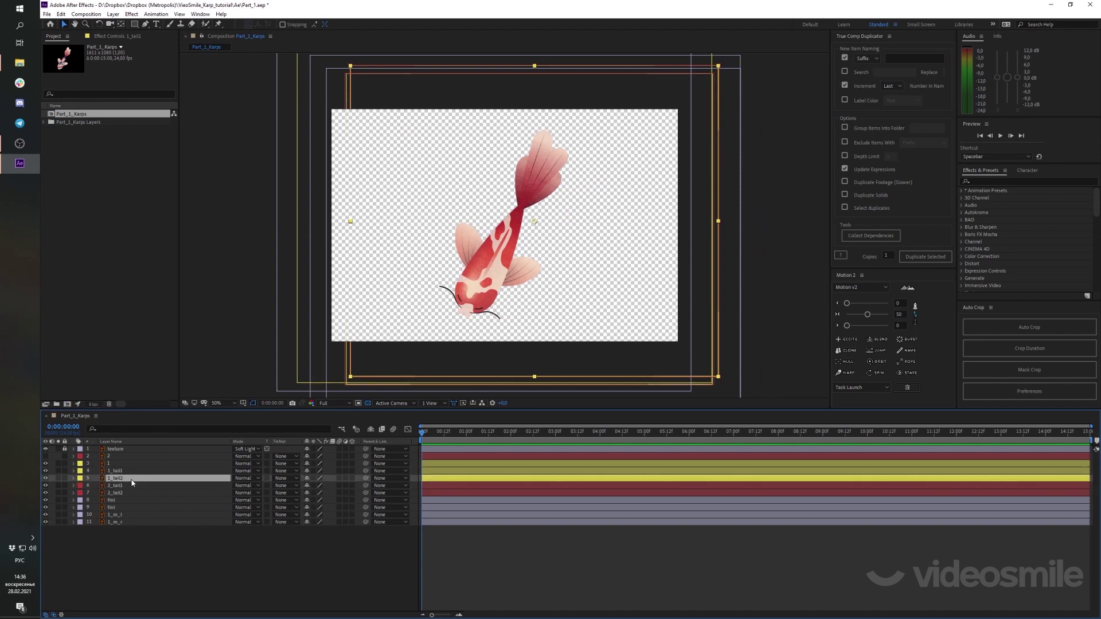
left_click(115, 470)
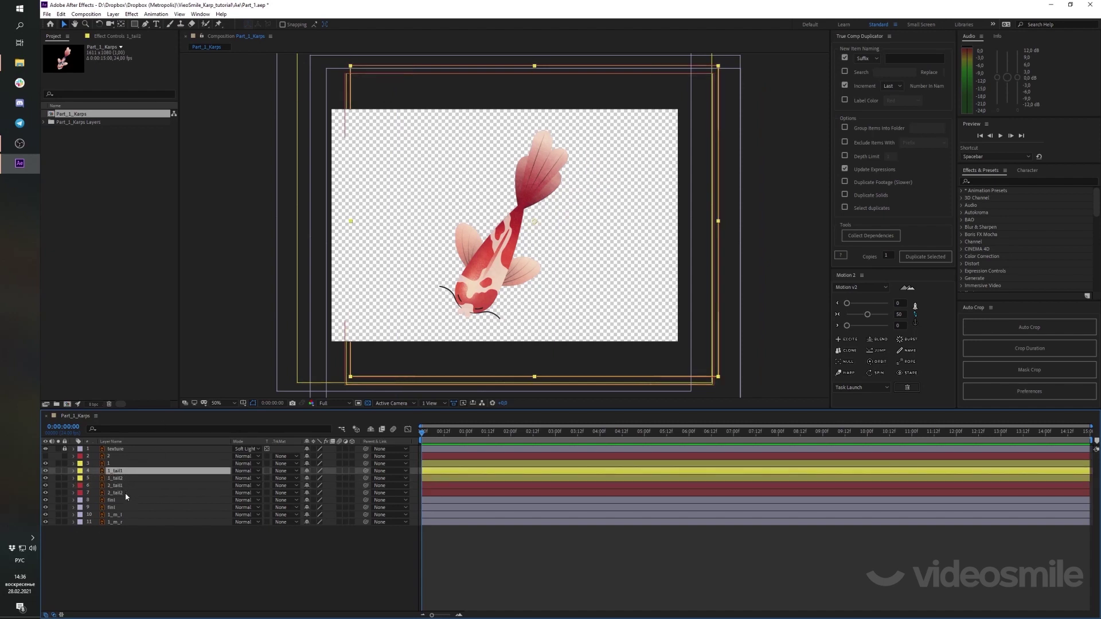
left_click(115, 486, "ctrl")
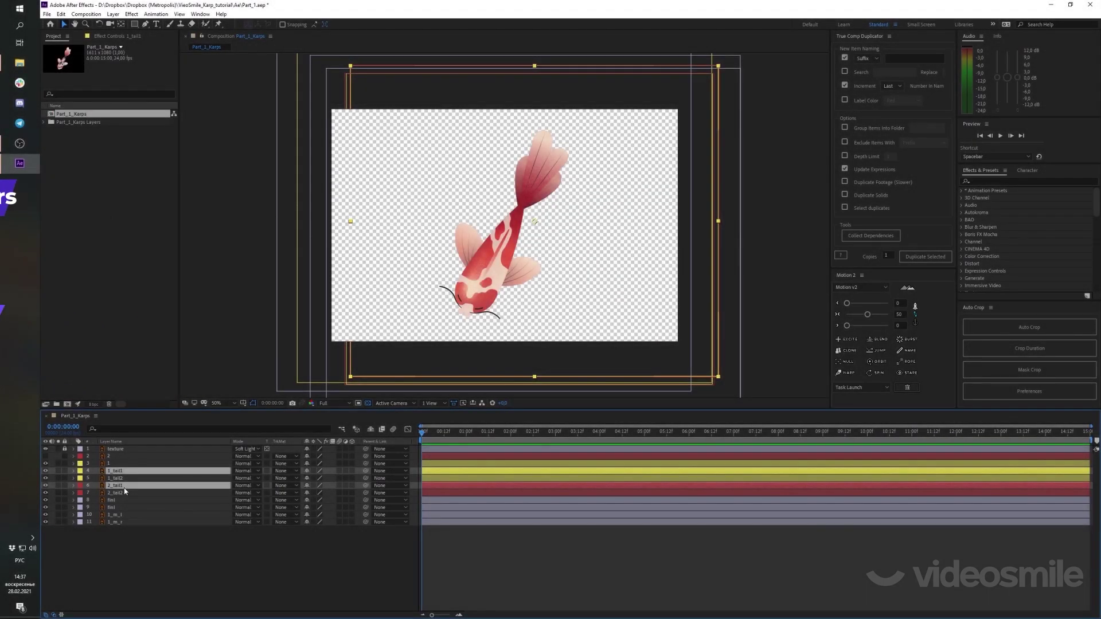
Pre-compose 1_tail1 and 2_tail1 into a pre-comp named tail_1
key("ctrl+shift+c")
key("BackSpace")
key("alt+shift")
type("tail_")
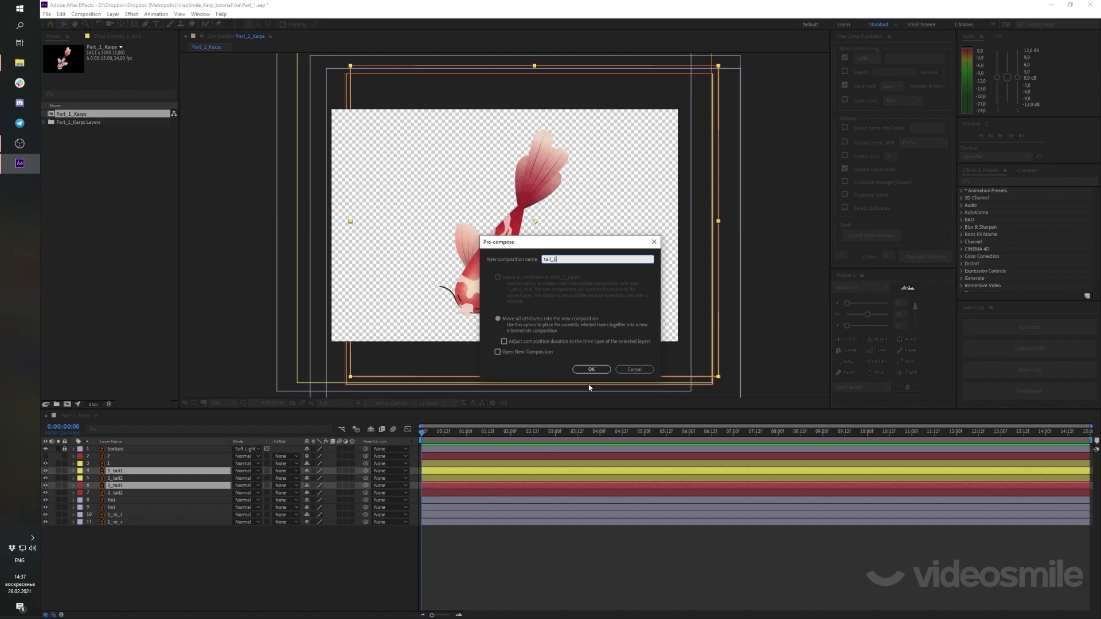
left_click(591, 369)
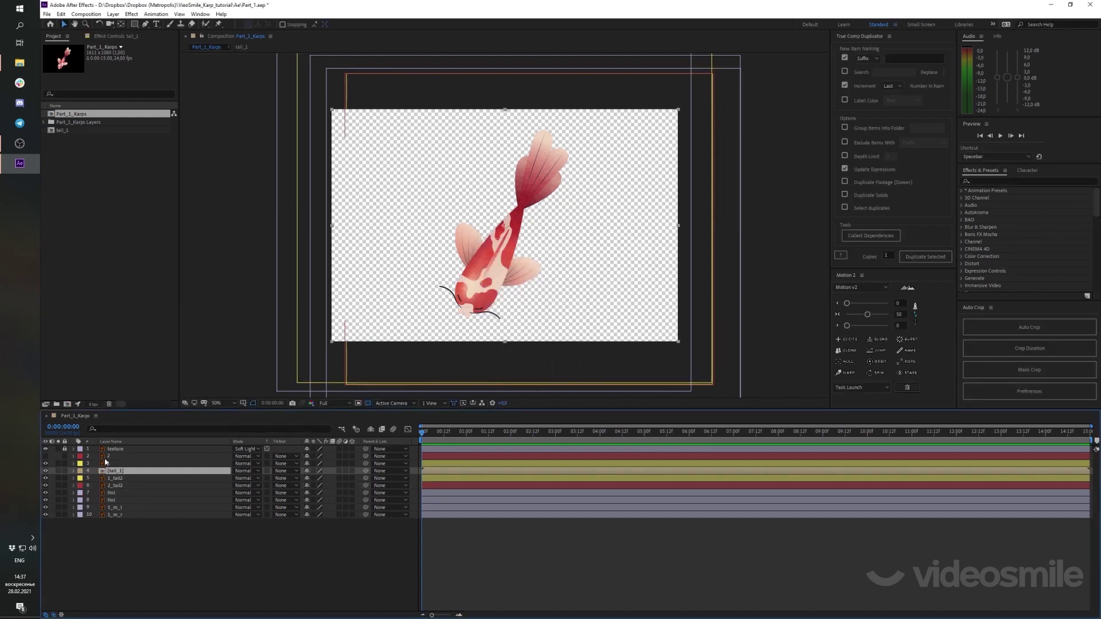
Pre-compose 1_tail2 and 2_tail2 into a pre-comp named tail_2
left_click(115, 479)
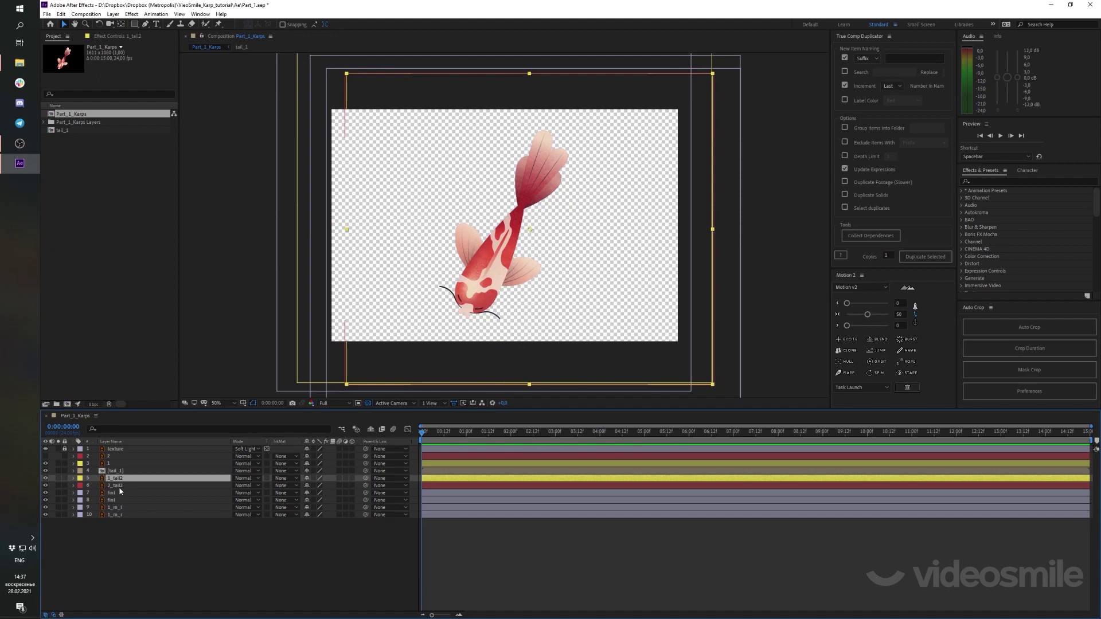
left_click(120, 485, "shift")
key("ctrl+shift+c")
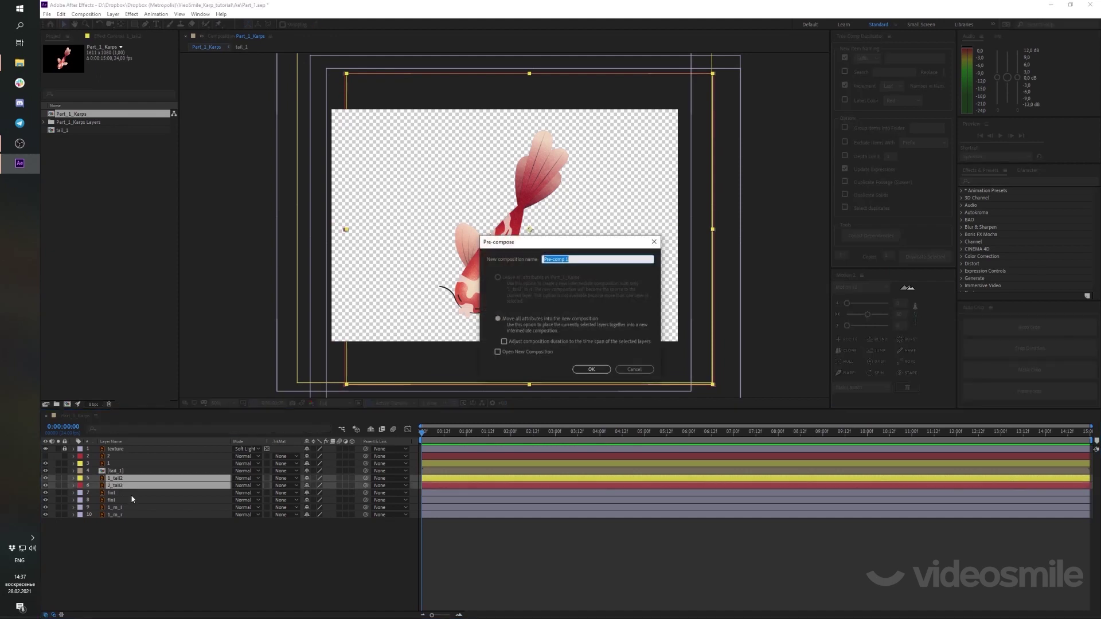
type("tail_2")
key("Return")
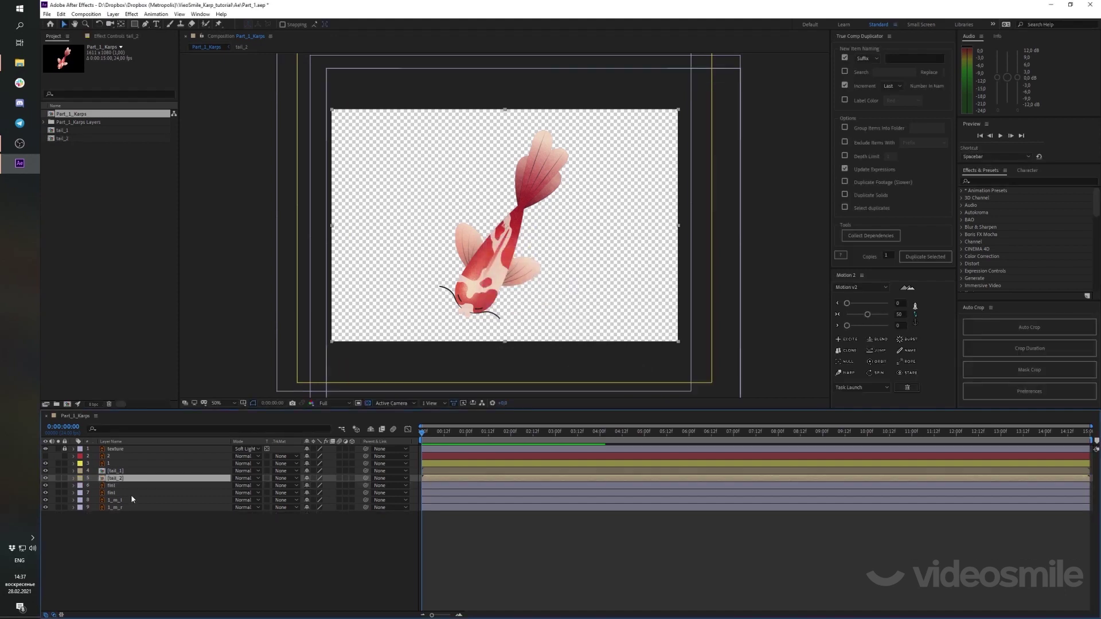
left_click(112, 457)
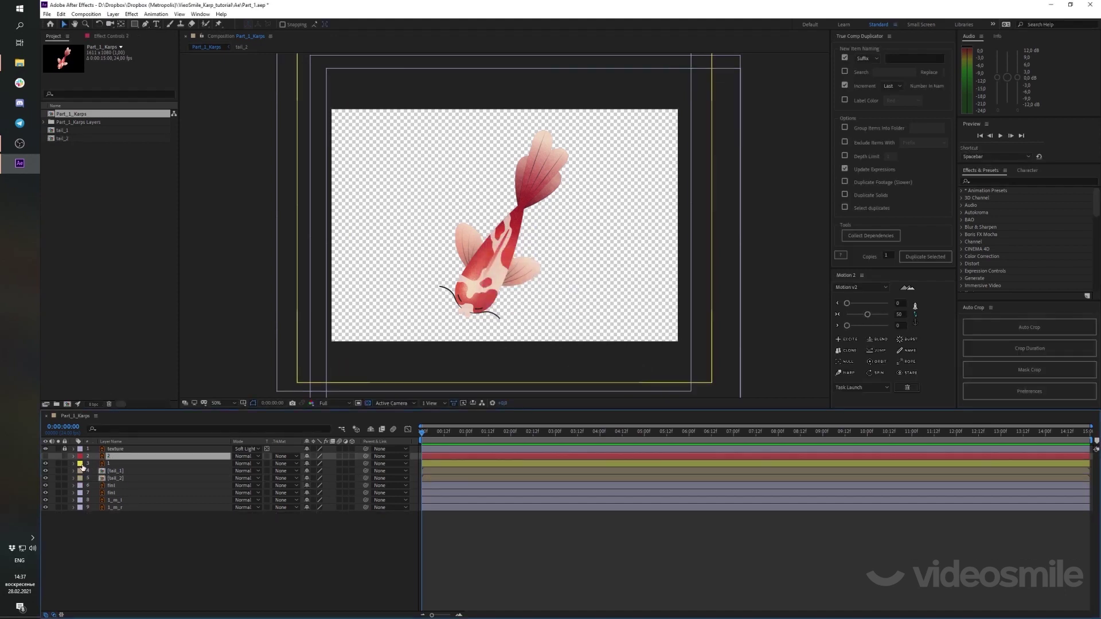
Open the tail_1 pre-comp and briefly toggle the 2_tail1 layer's visibility off and on
double_click(109, 471)
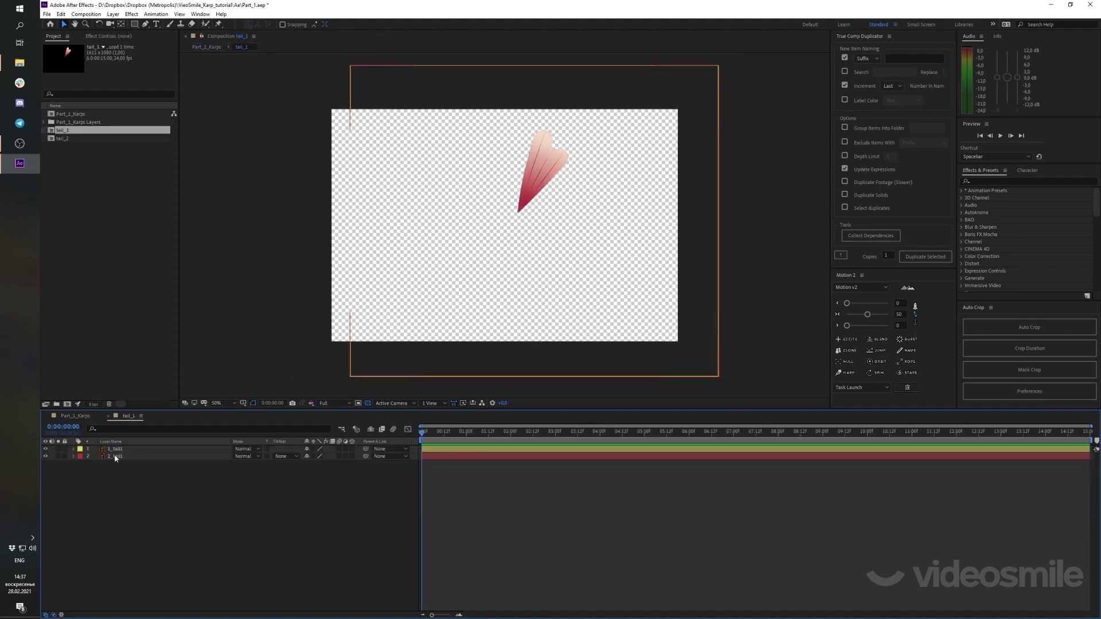
left_click(109, 457)
left_click(46, 456)
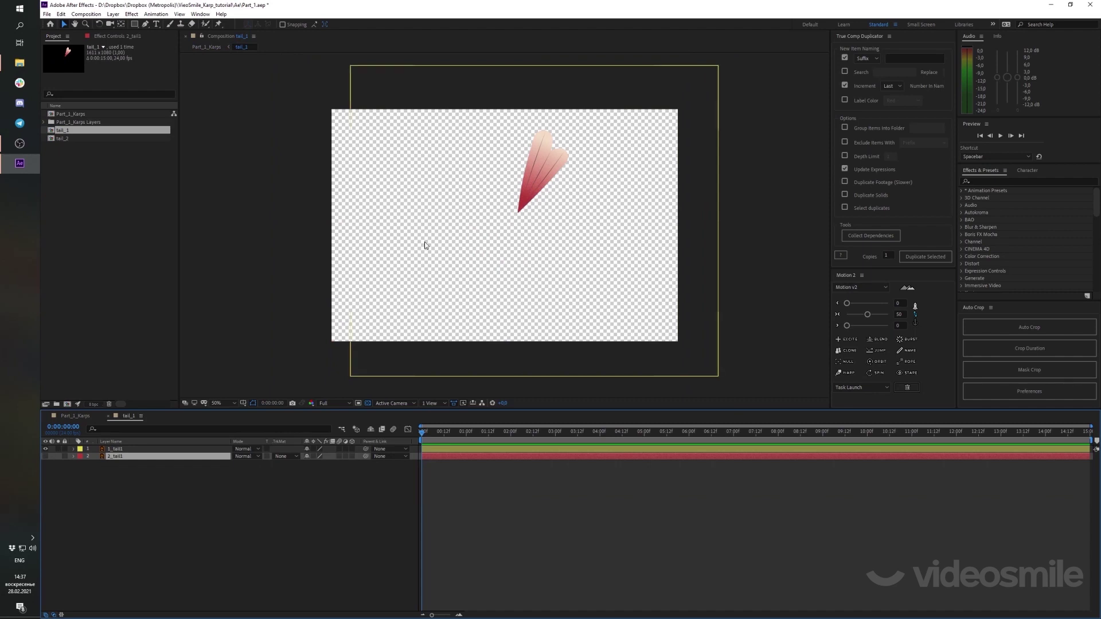
left_click(45, 456)
Zoom in on the petal tip, hide 2_tail1 to compare, then return to Part_1_Karps
scroll(509, 195, "up", 6)
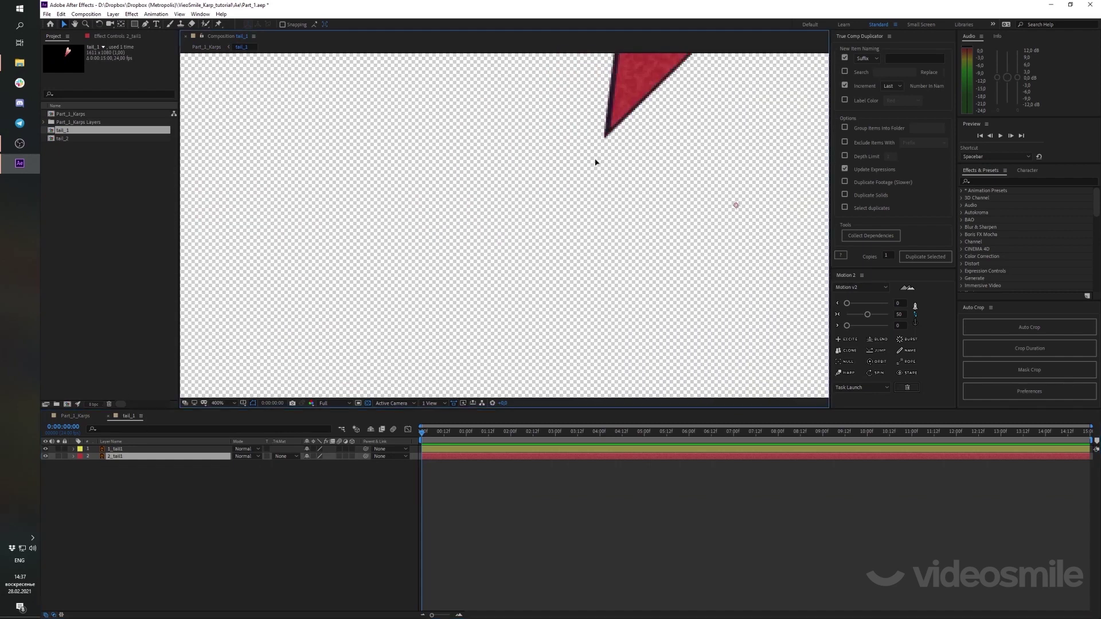
mouse_move(595, 162)
left_mouse_down()
mouse_move(537, 273)
mouse_move(560, 238)
left_mouse_up()
scroll(610, 197, "down", 1)
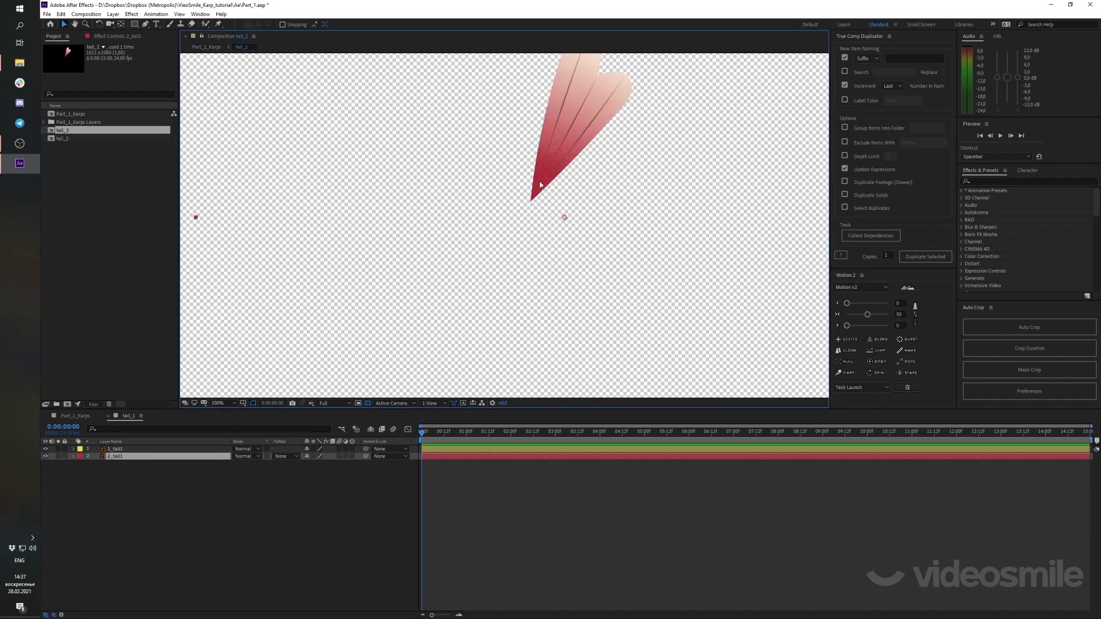
left_click_drag(536, 187, 566, 139)
left_click(46, 456)
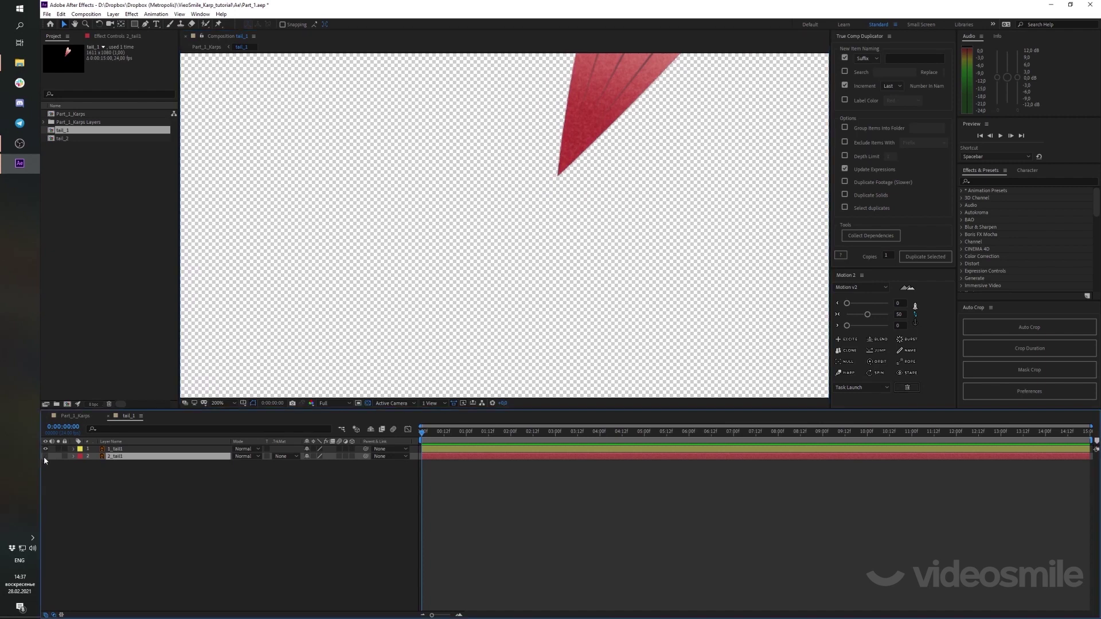
left_click(79, 417)
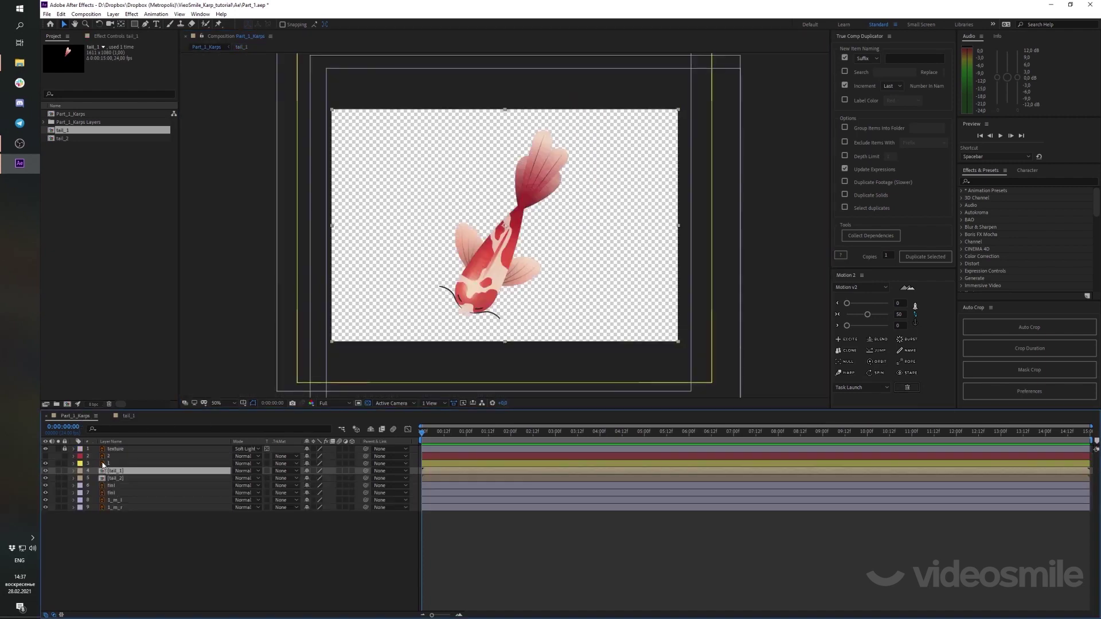
Open the tail_2 pre-comp and look at 2_tail2, then return to Part_1_Karps
double_click(117, 478)
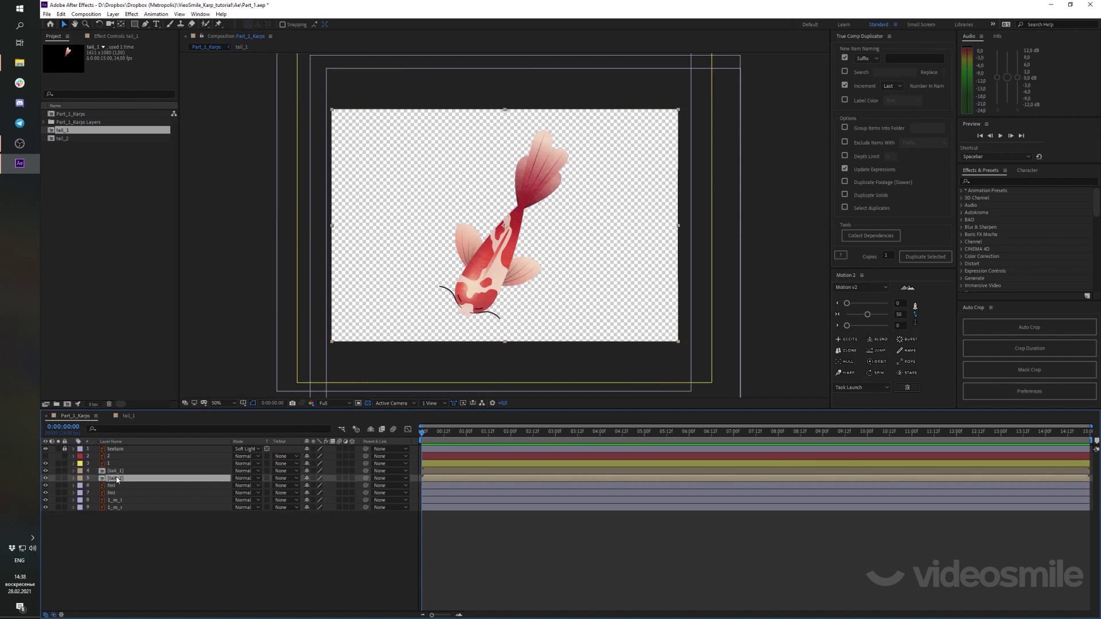
left_click(115, 456)
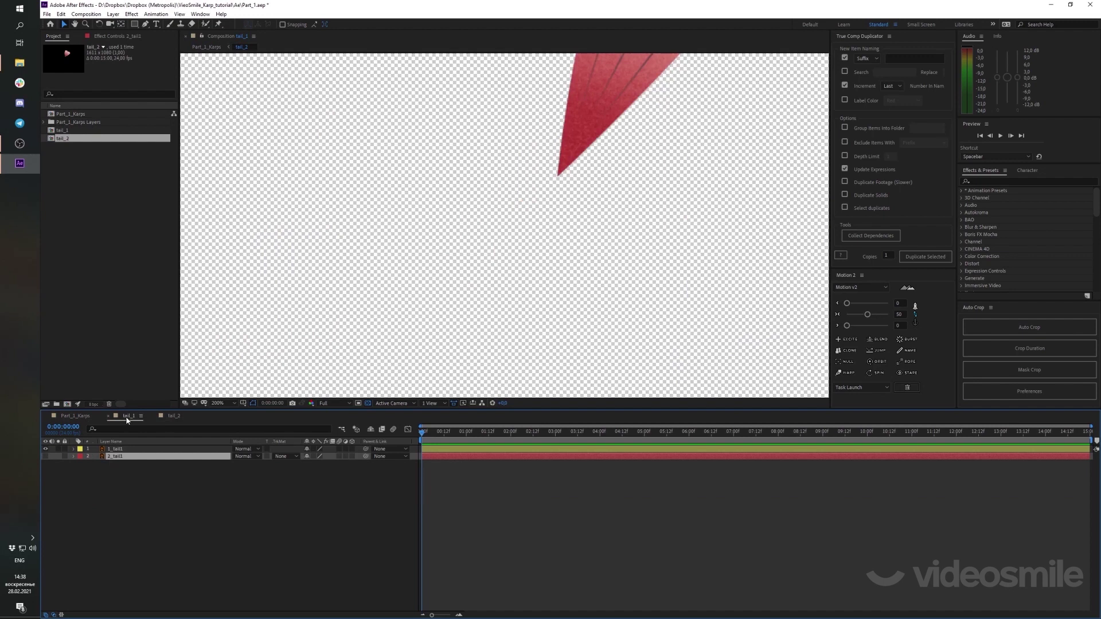
left_click(127, 416)
left_click(74, 415)
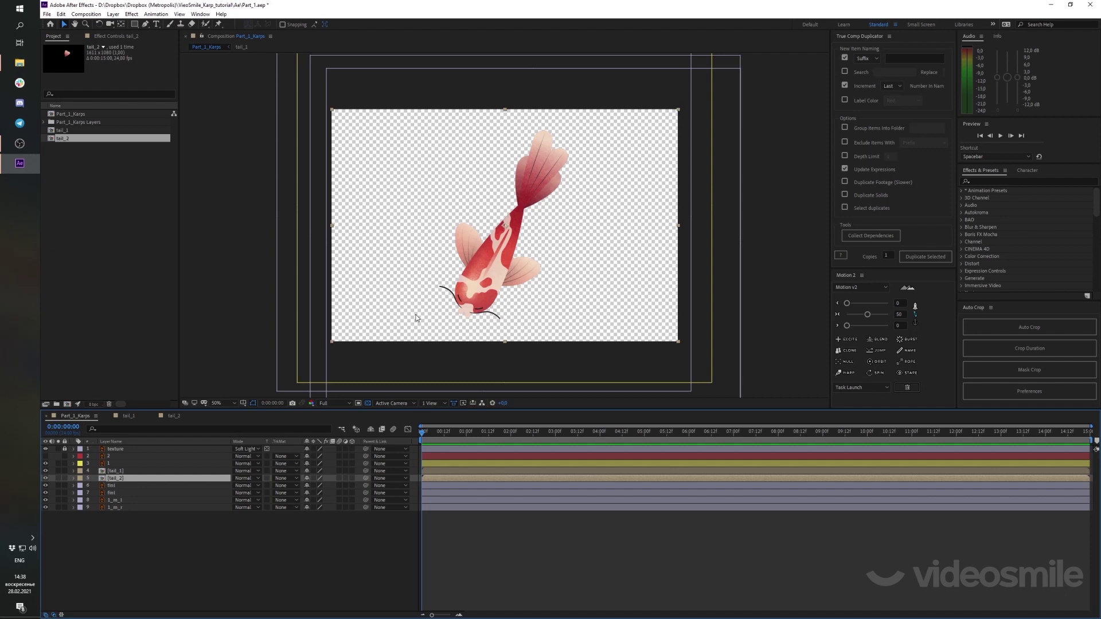
Undo an accidental tail_1 move and reopen the tail_1 pre-comp
left_click(149, 471)
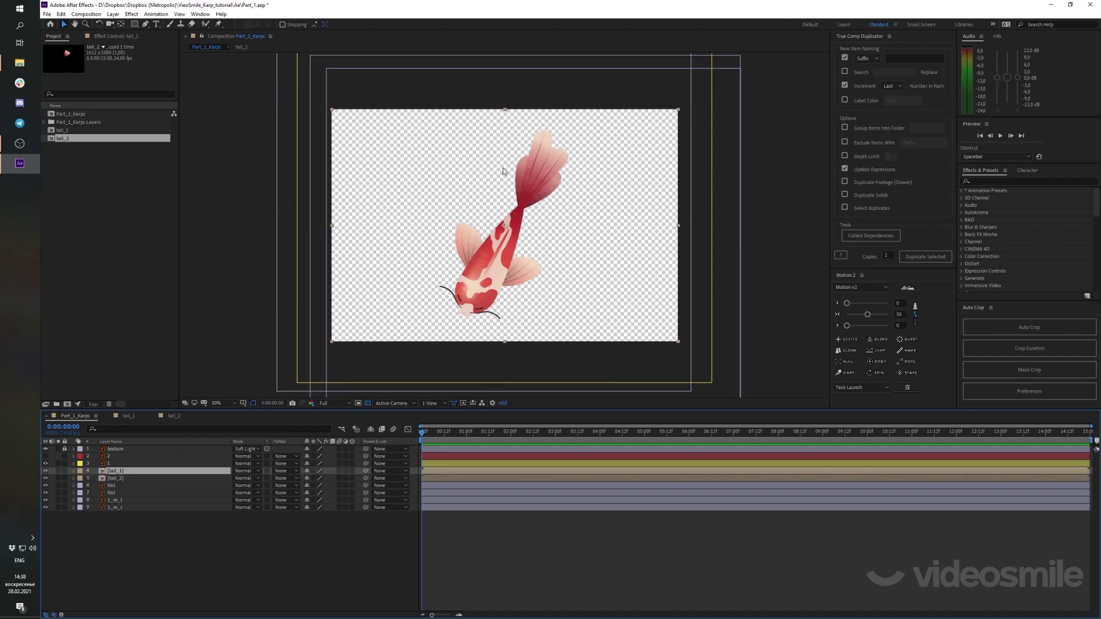
left_click_drag(503, 171, 542, 189)
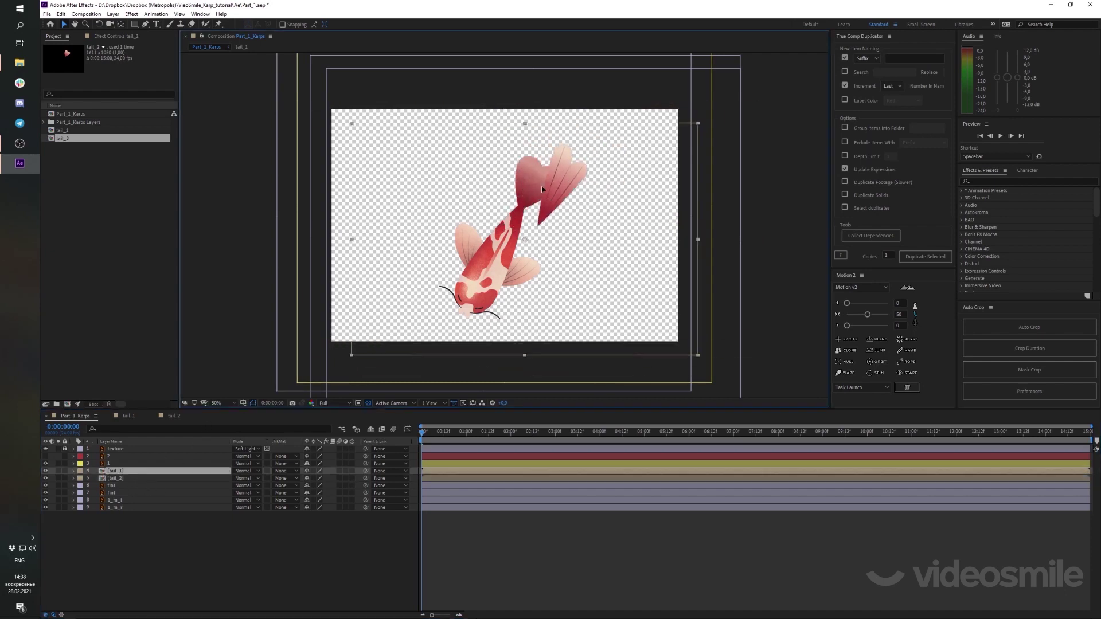
key("ctrl+z")
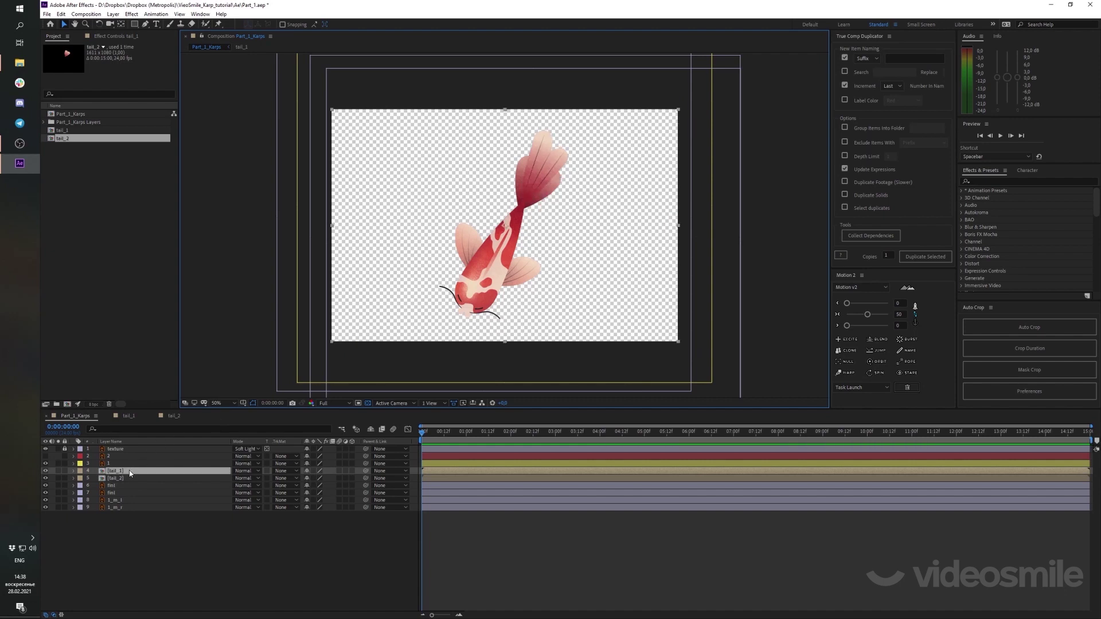
double_click(131, 471)
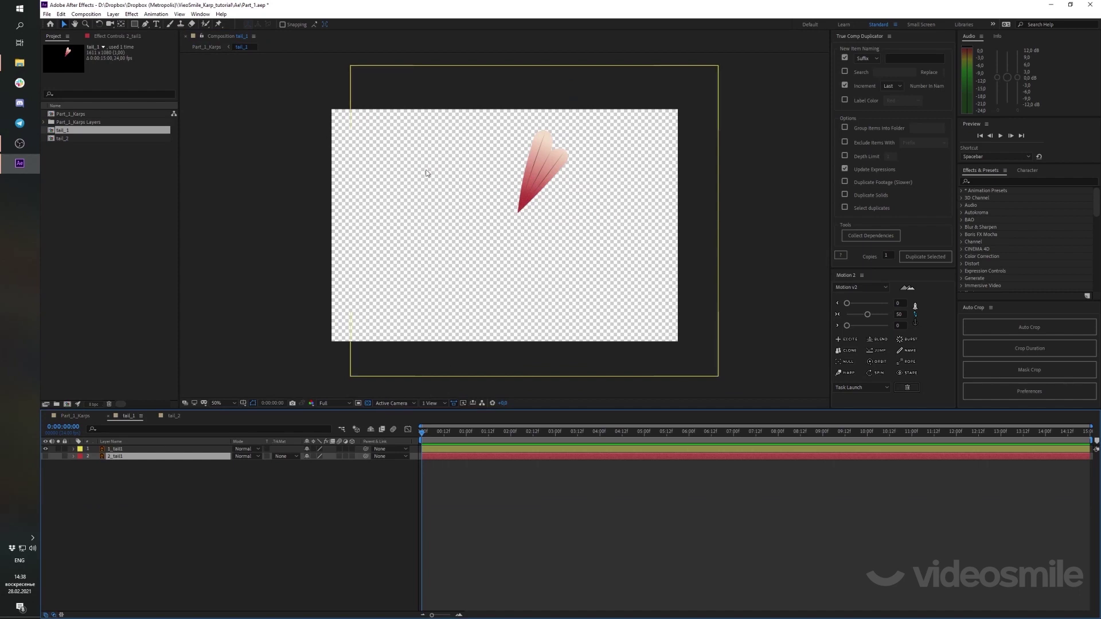
left_click(367, 404)
left_click(368, 405)
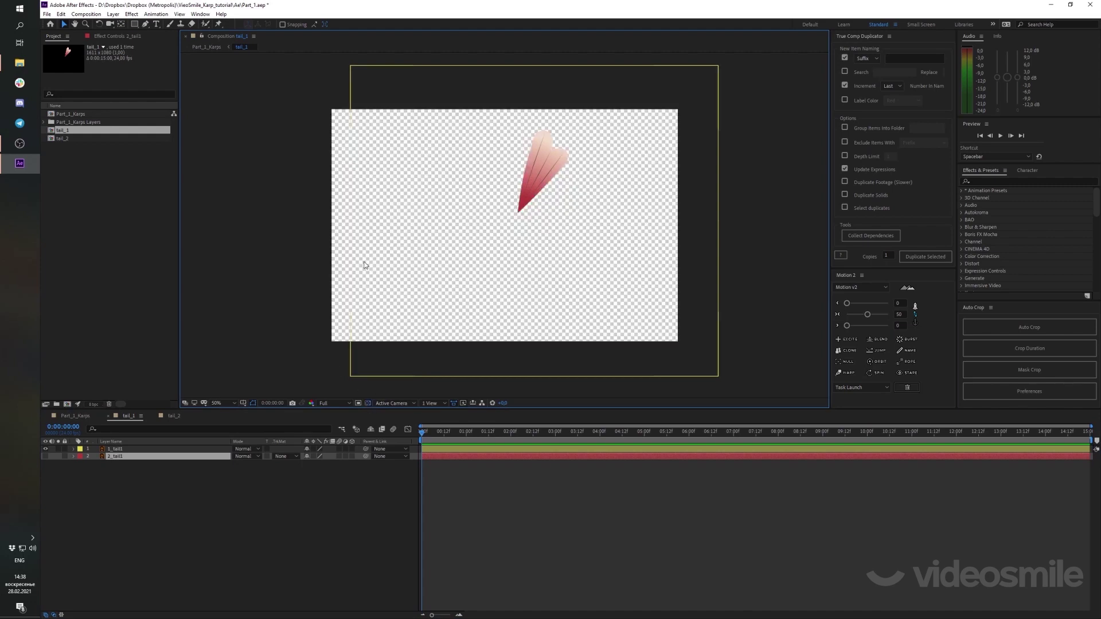
left_click(368, 404)
left_click(368, 405)
left_click(549, 187)
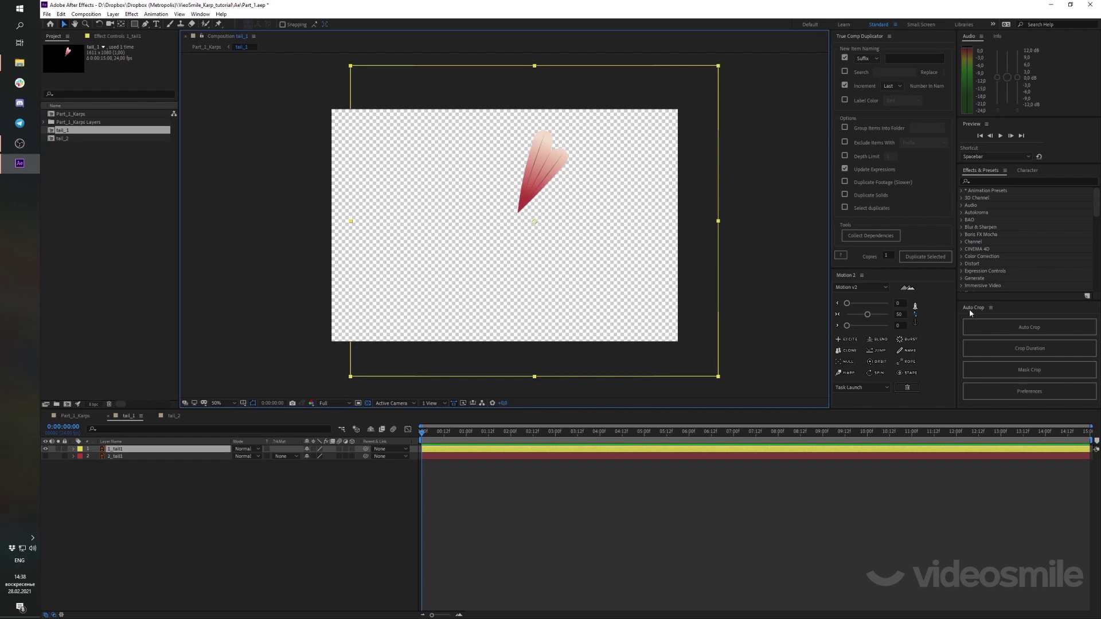
left_click(95, 473)
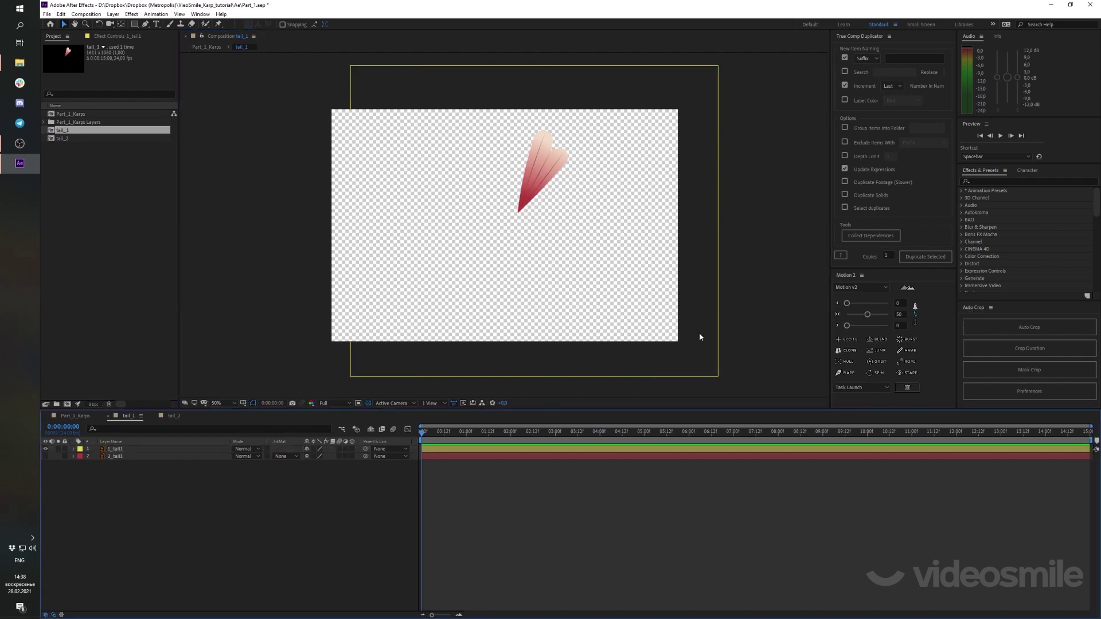
left_click(1009, 328)
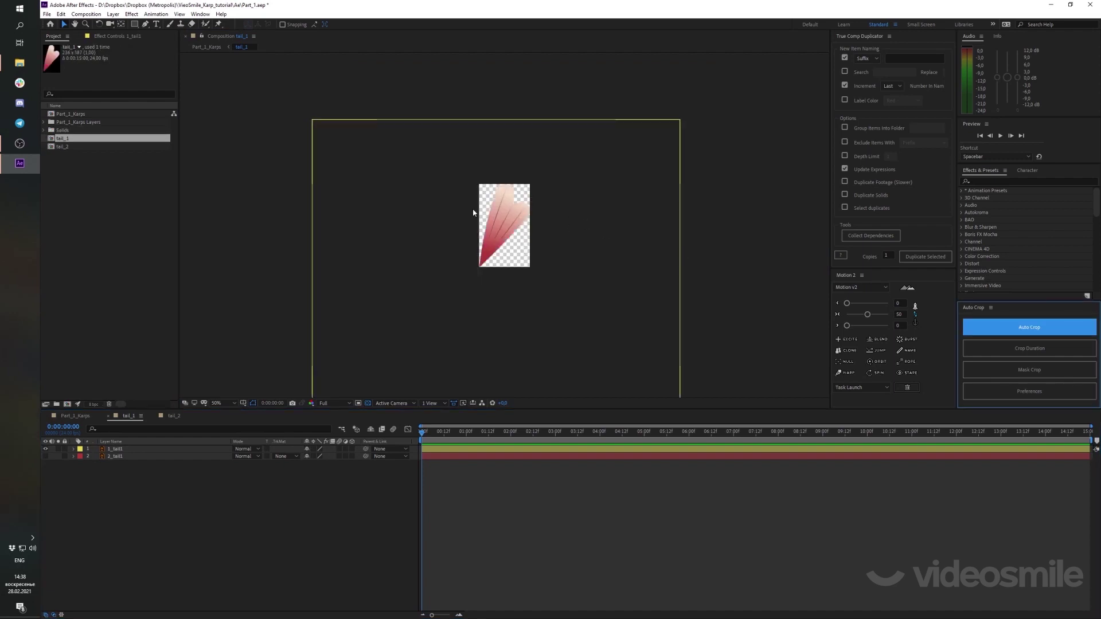
key("ctrl+z")
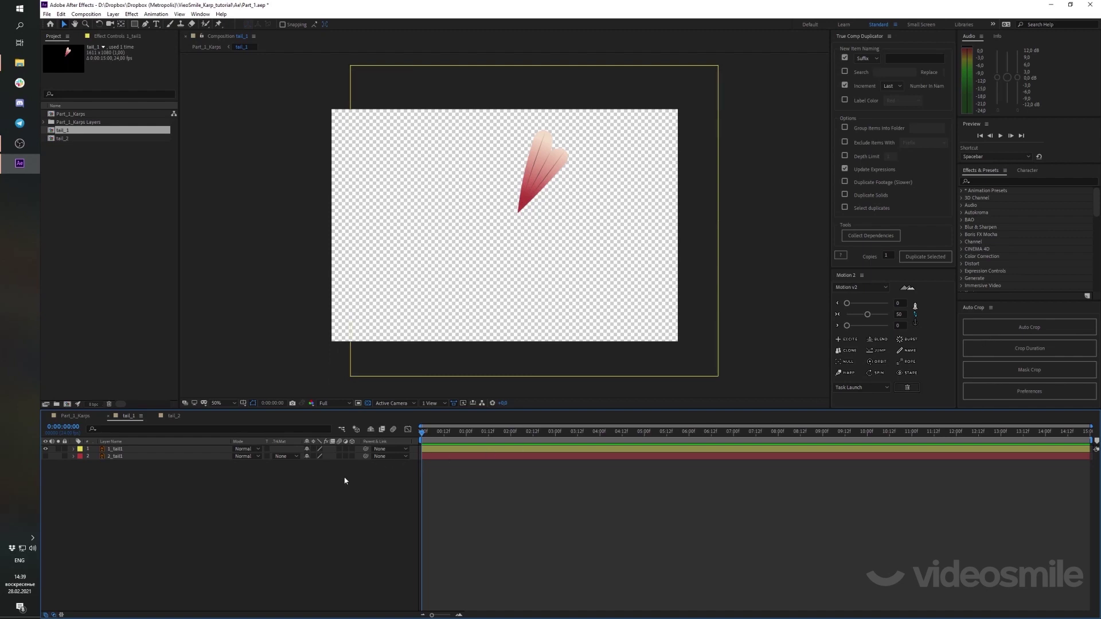
key("ctrl+a")
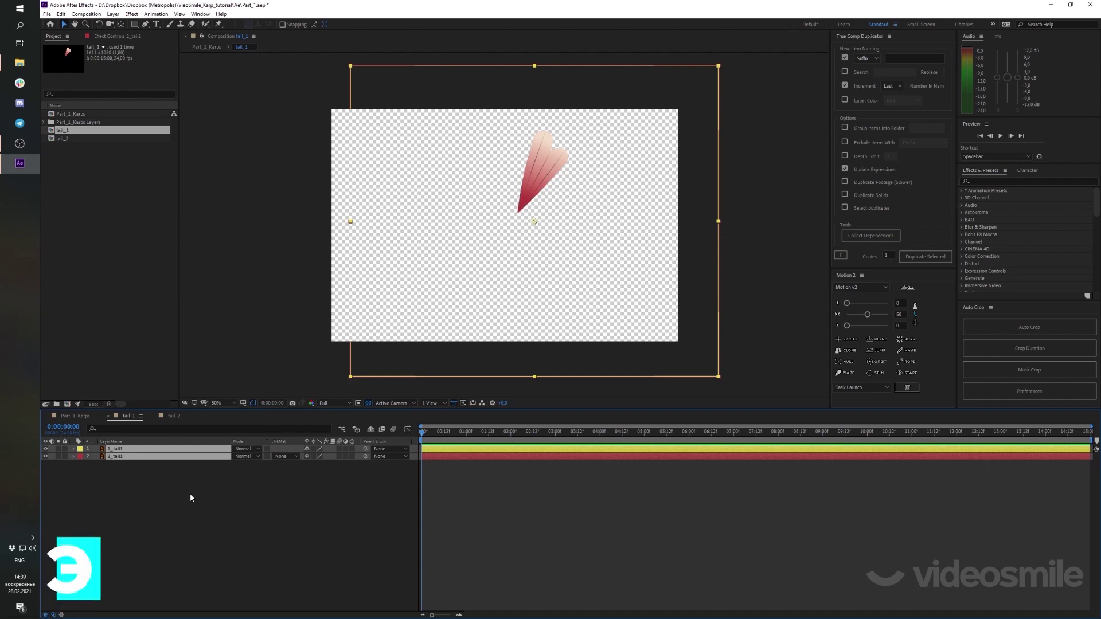
Centre the petal using the safe-area guides, then bring up tail_1's Composition Settings
key("apostrophe")
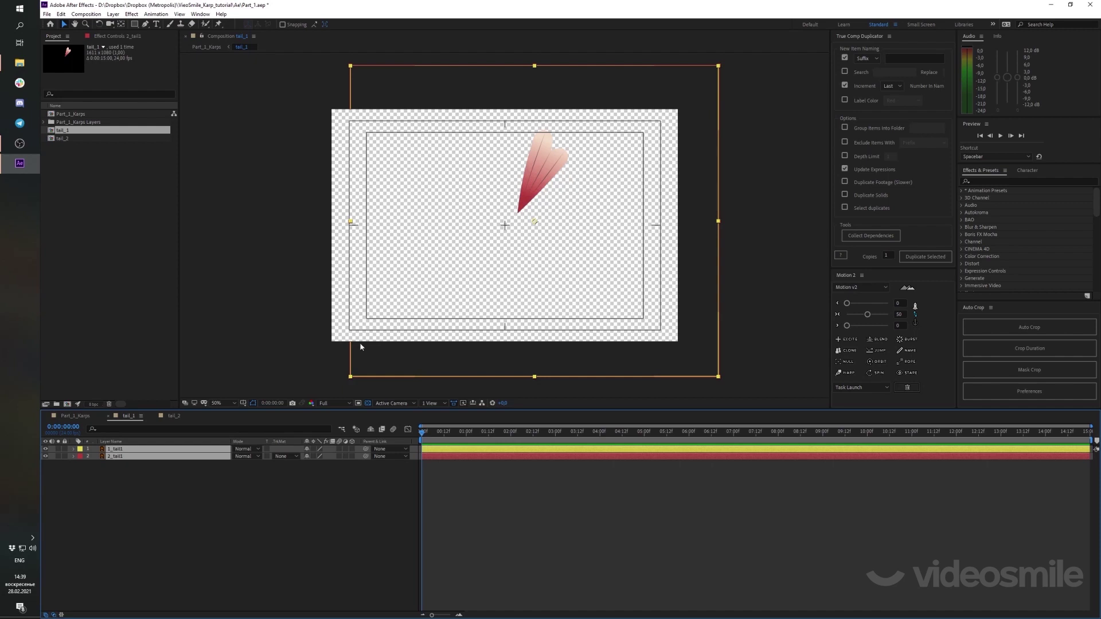
left_click_drag(550, 174, 515, 214)
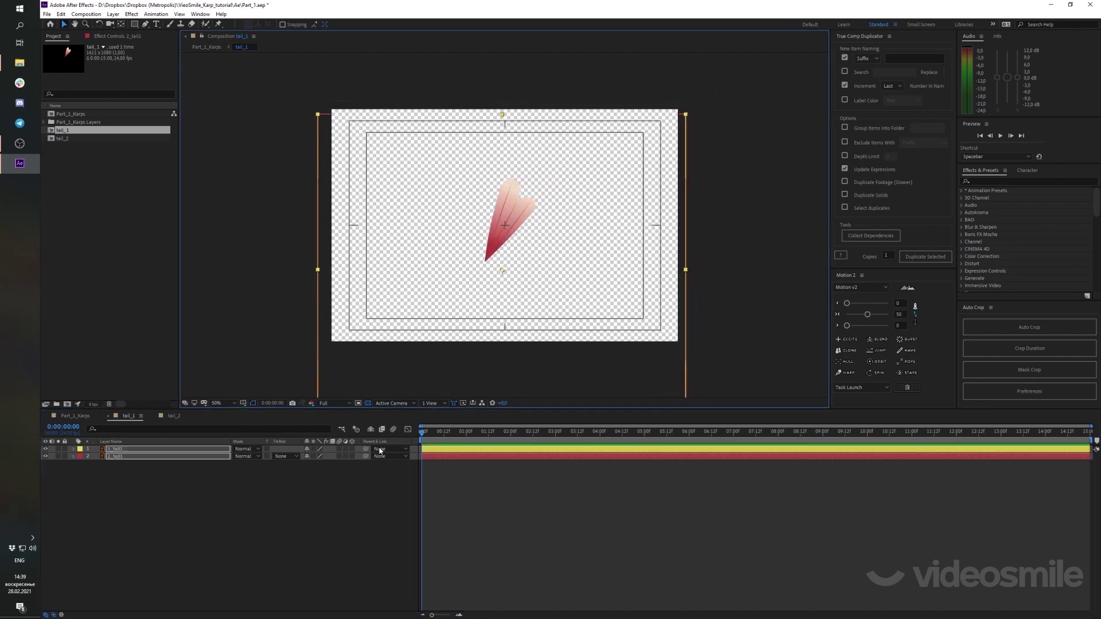
right_click(255, 503)
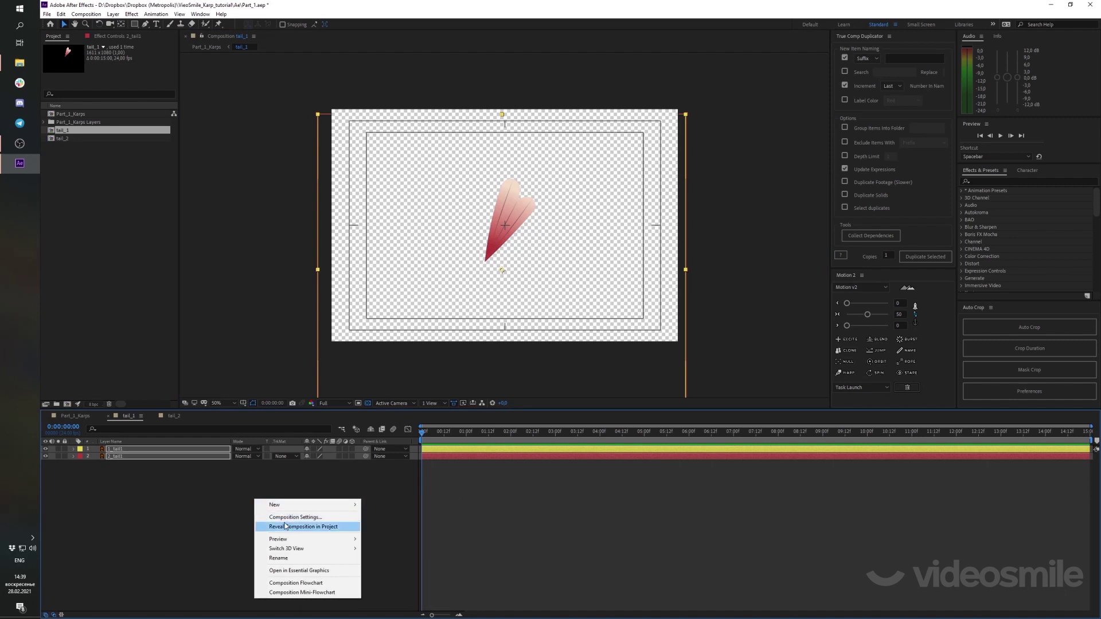
left_click(287, 518)
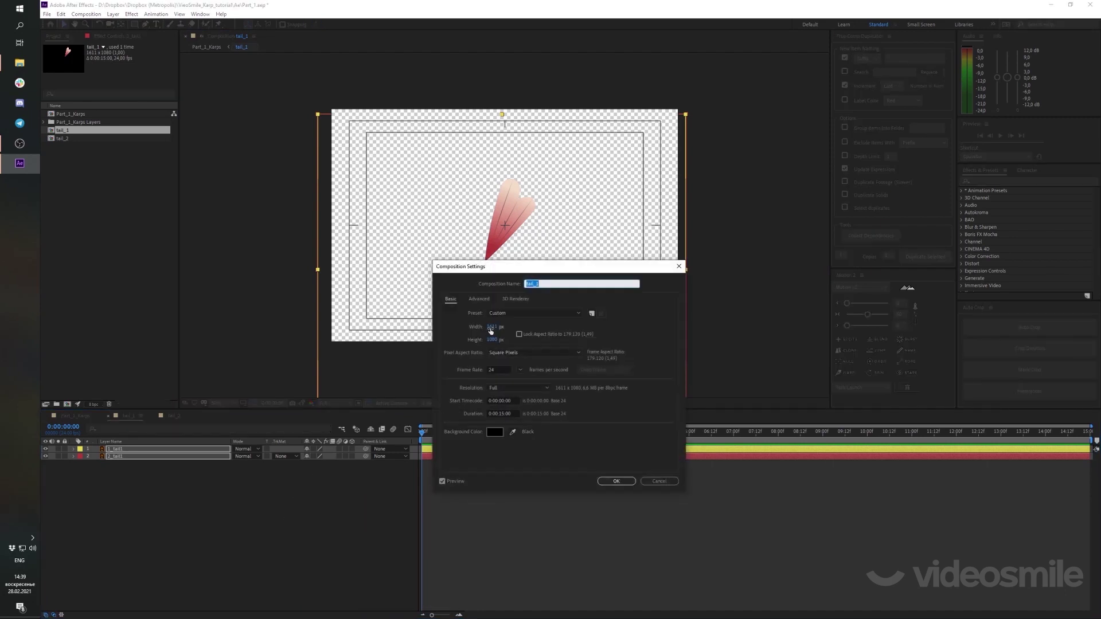
Shrink the tail_1 composition to about 801 × 670 px and confirm
mouse_move(490, 331)
left_mouse_down()
mouse_move(464, 331)
mouse_move(486, 344)
mouse_move(493, 226)
left_mouse_up()
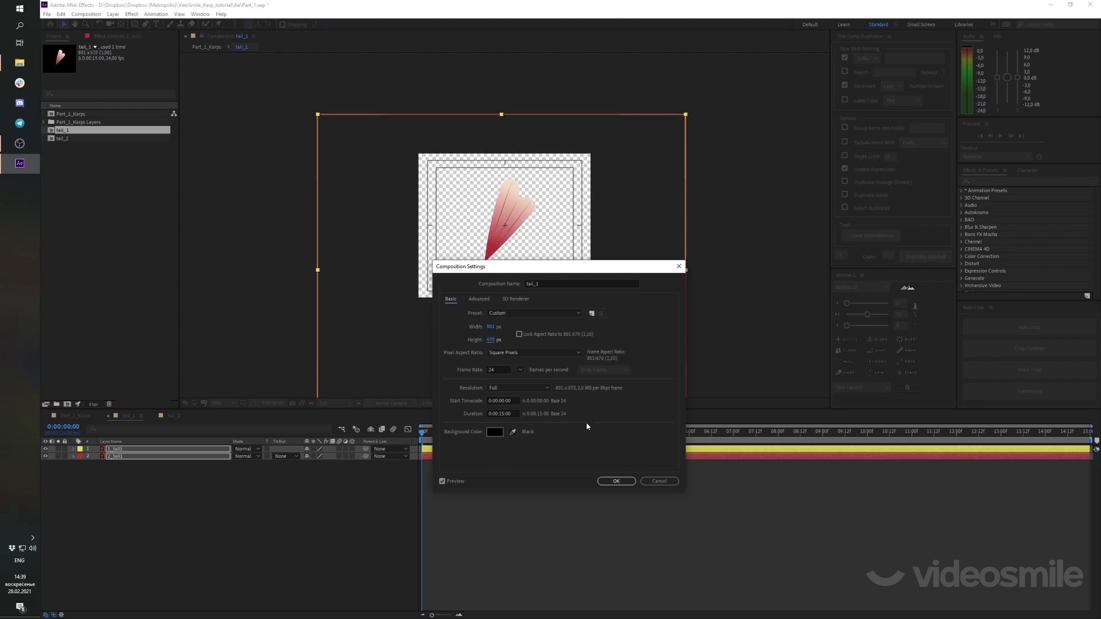
left_click(610, 481)
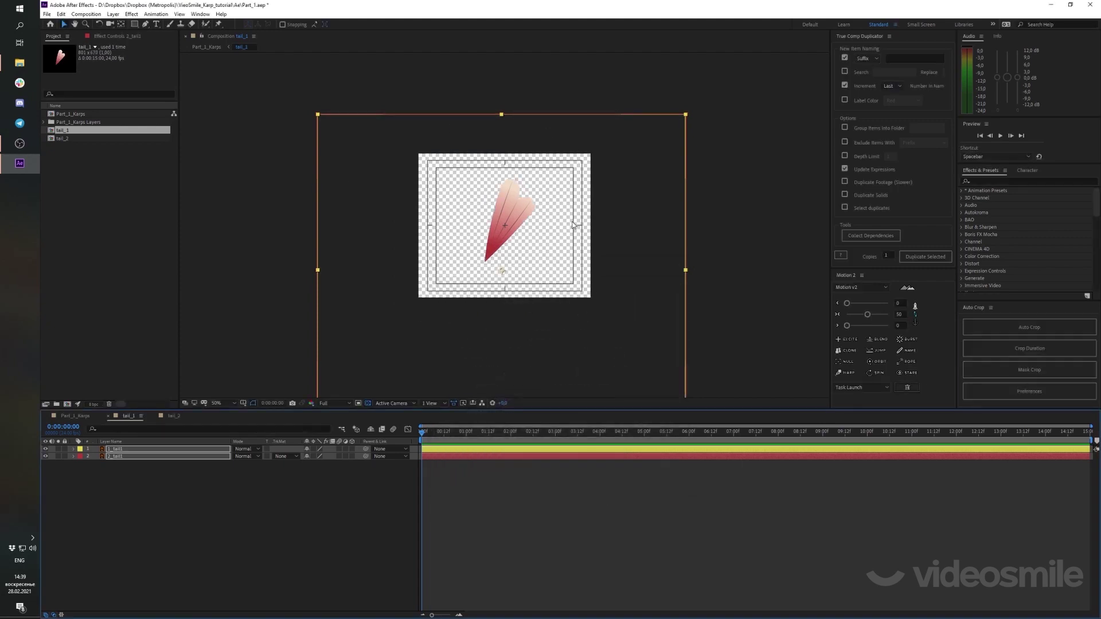
Back in Part_1_Karps, undo the stray tail moves to restore the fanned tail
left_click(83, 416)
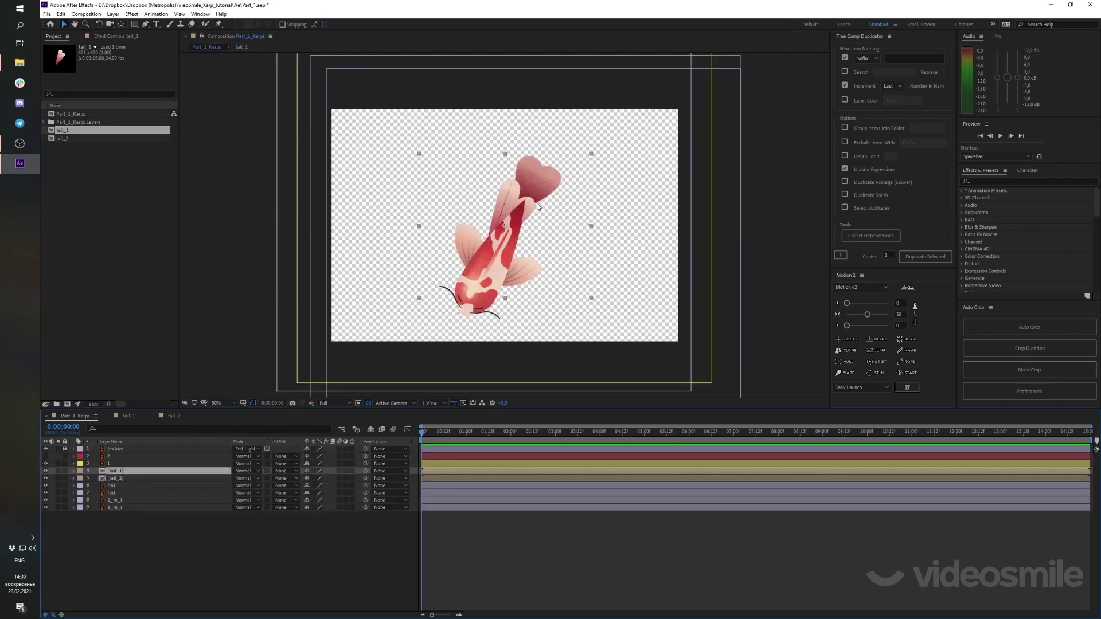
left_click_drag(531, 201, 570, 145)
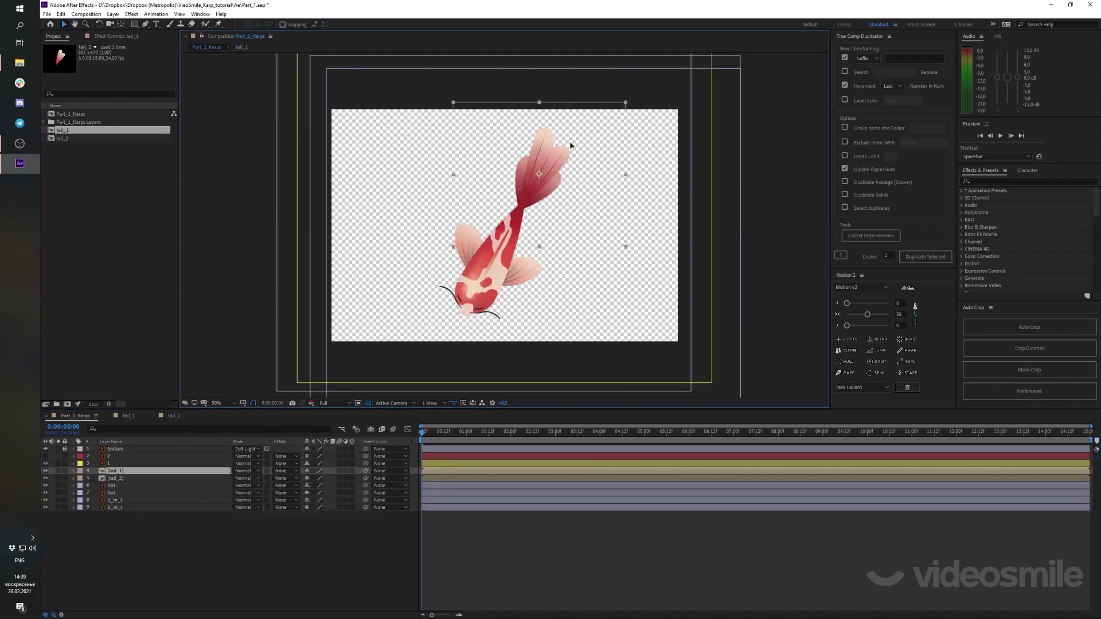
key("ctrl+z")
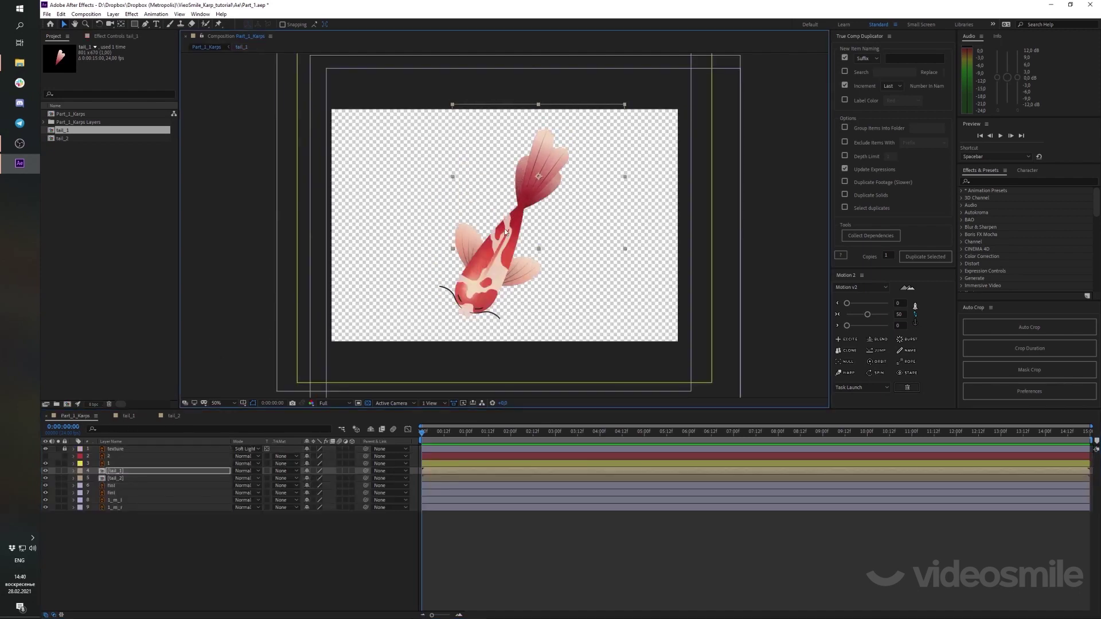
key("ctrl+z")
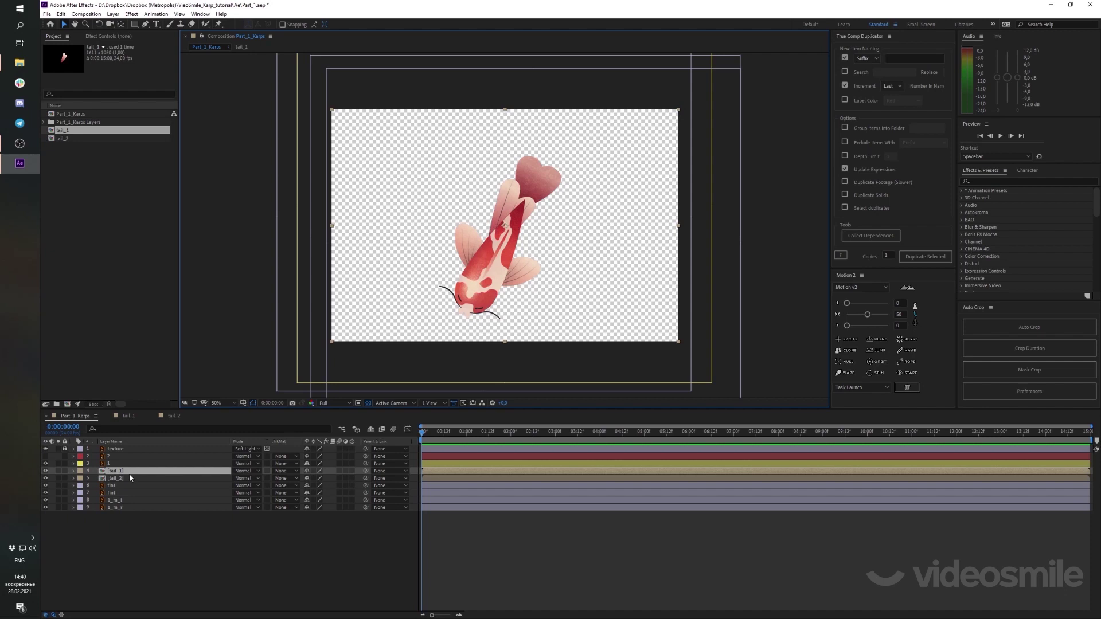
key("ctrl+z")
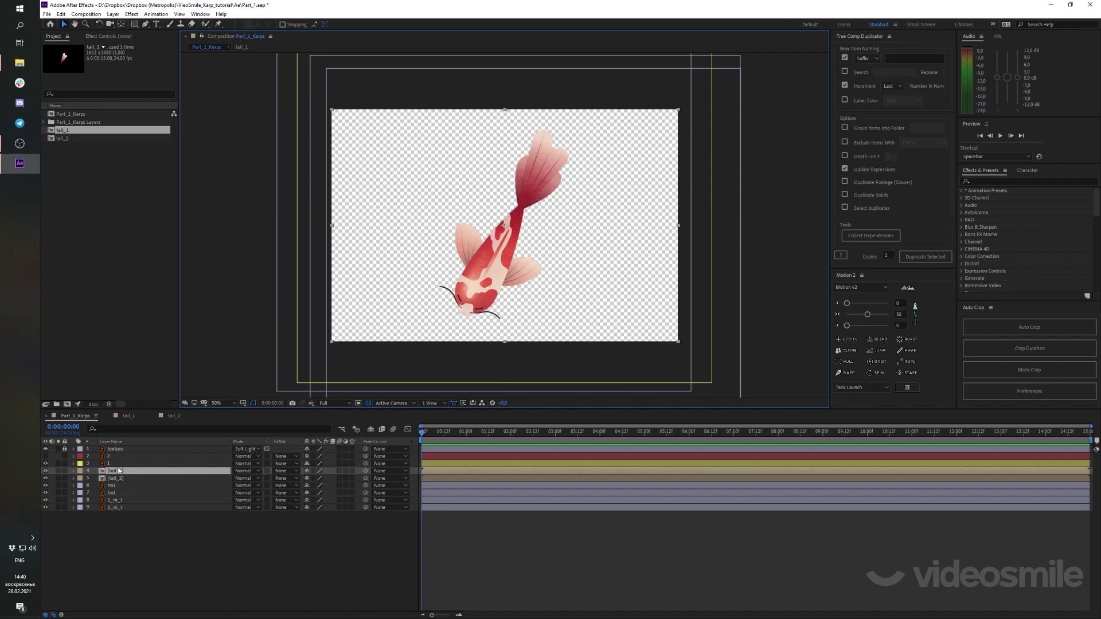
Auto Crop the tail_1 layer's bounds tightly around the tail
left_click(128, 479)
key("ctrl+Up")
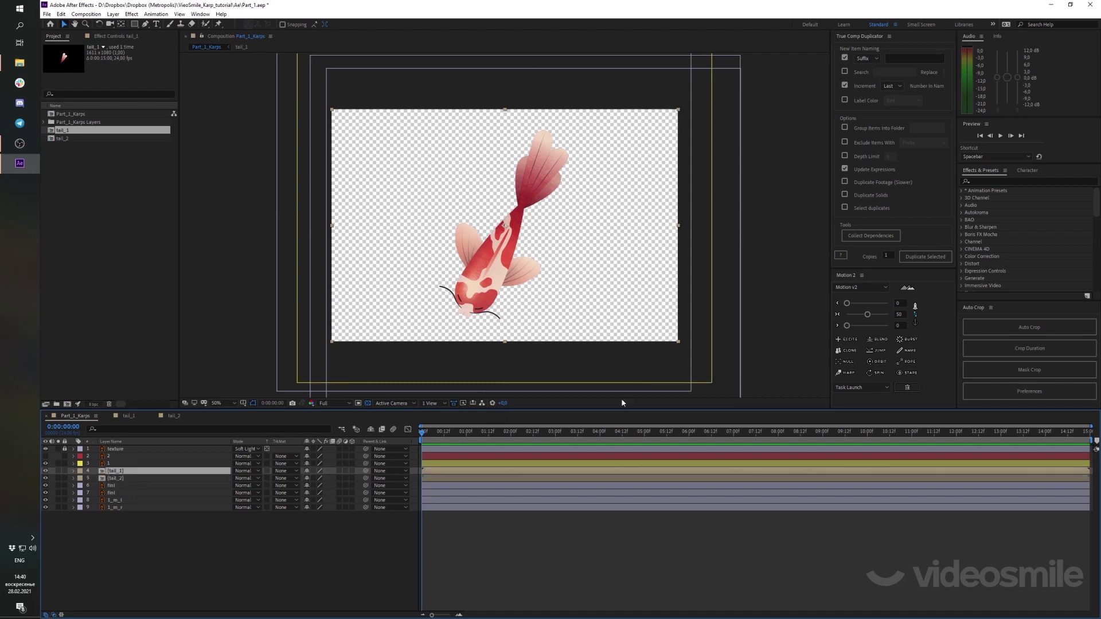
left_click(1040, 324)
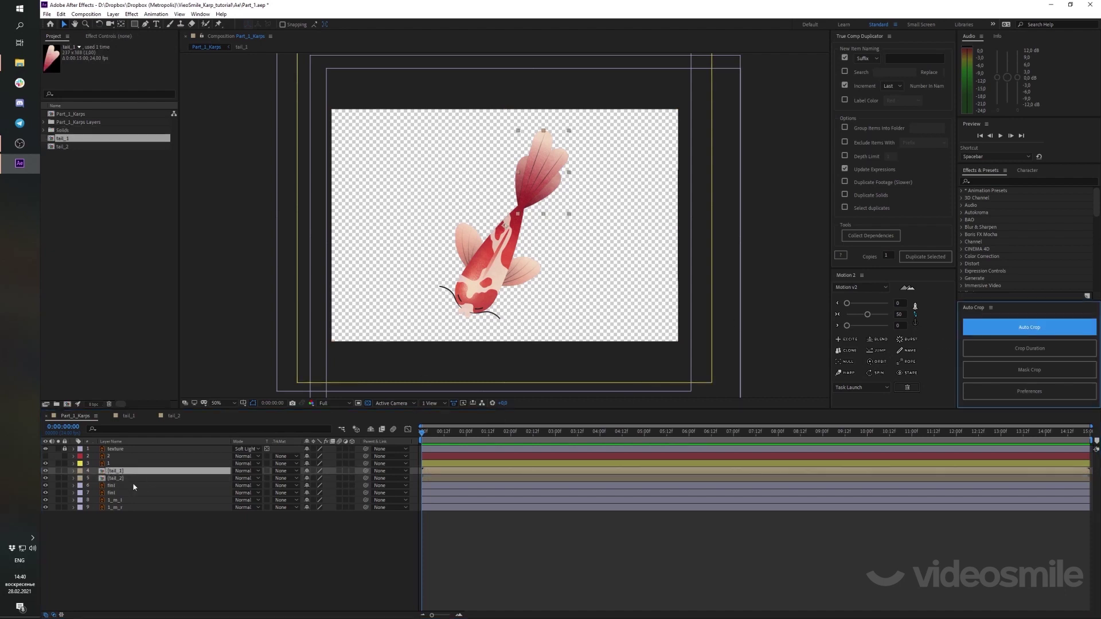
Auto Crop tail_2 around its art, then expand tail_1's Transform properties
left_click(133, 480)
left_click(1029, 327)
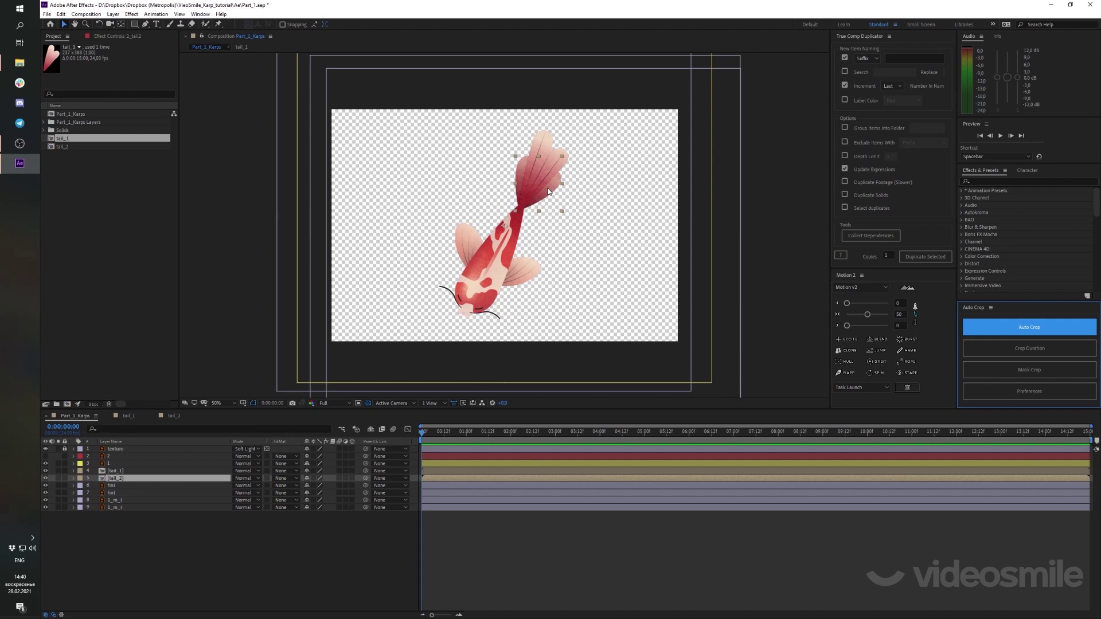
left_click(286, 315)
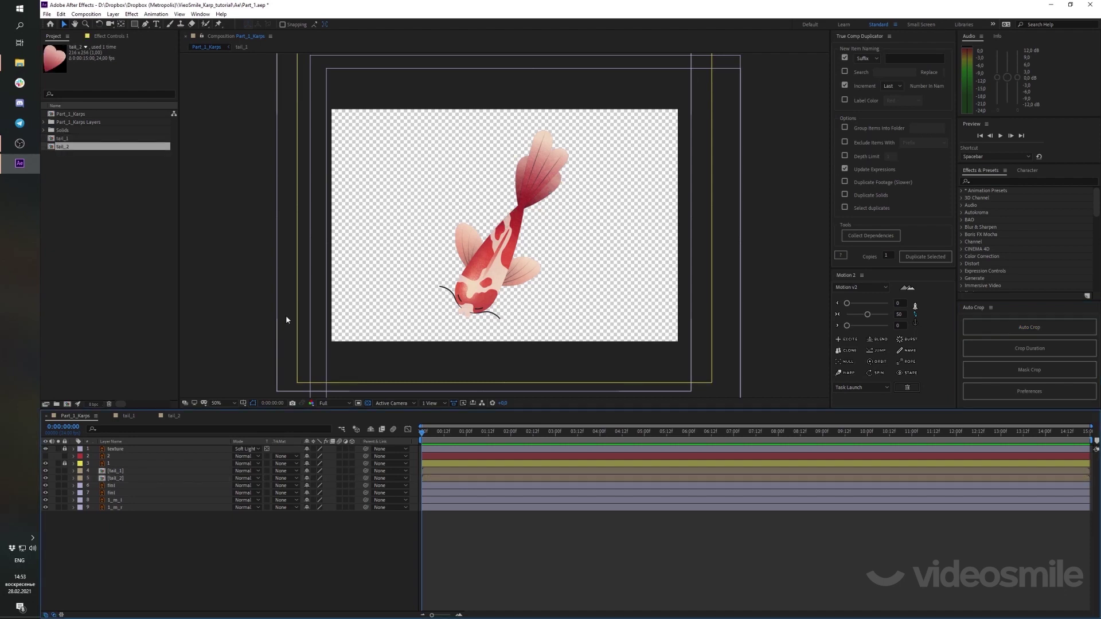
left_click(117, 471)
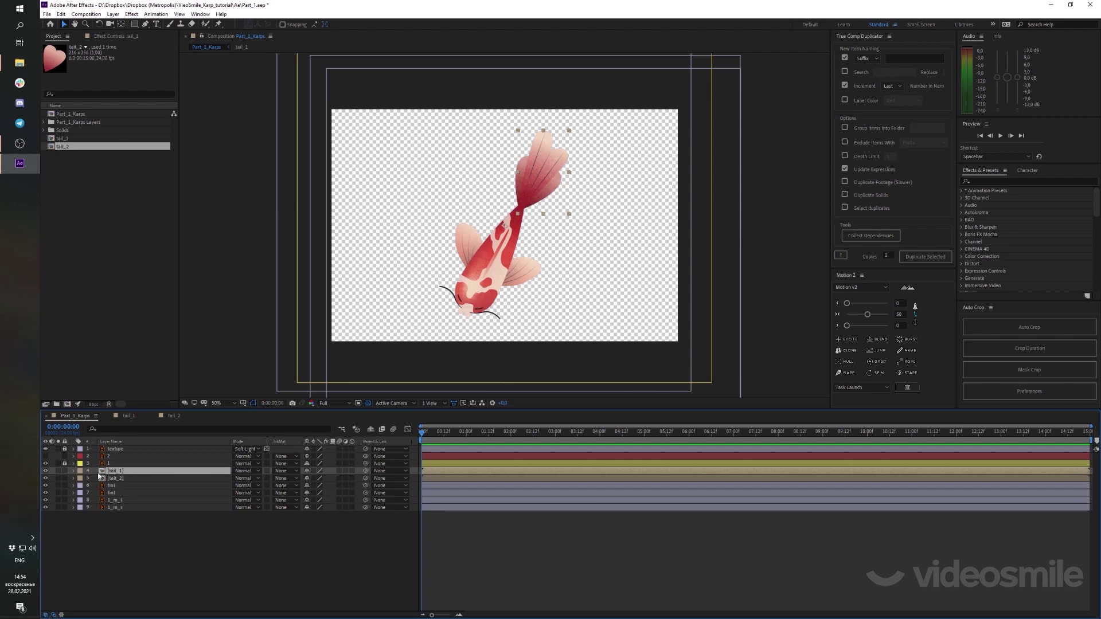
left_click(73, 471)
Test-rotate tail_1, first to 40° in the timeline, then on the canvas
left_click(81, 478)
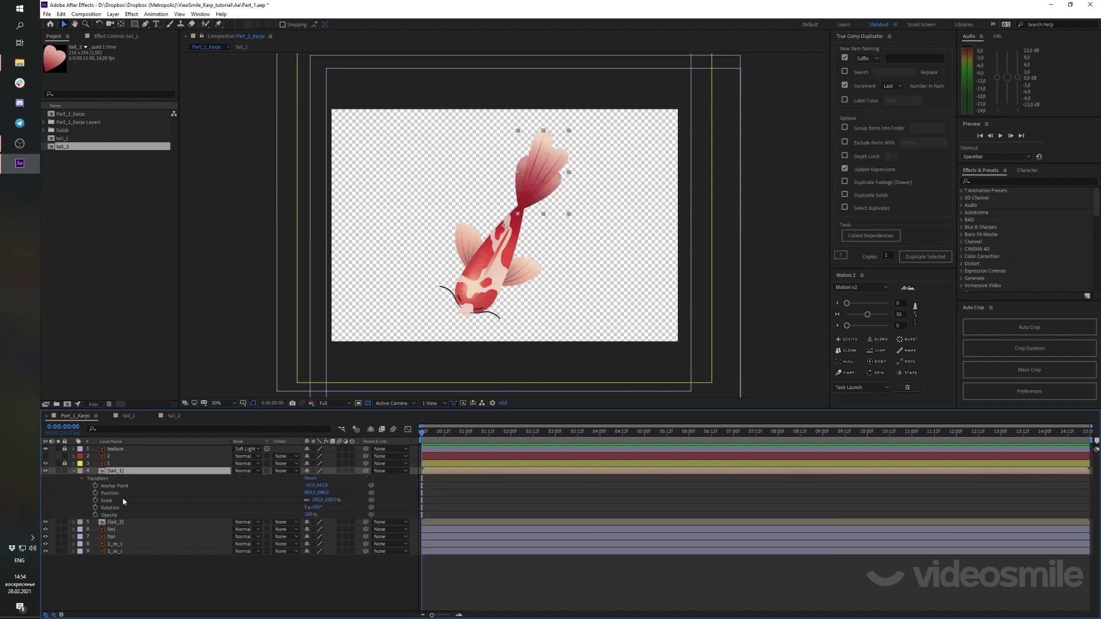
mouse_move(313, 508)
left_mouse_down()
mouse_move(331, 508)
mouse_move(313, 508)
left_mouse_up()
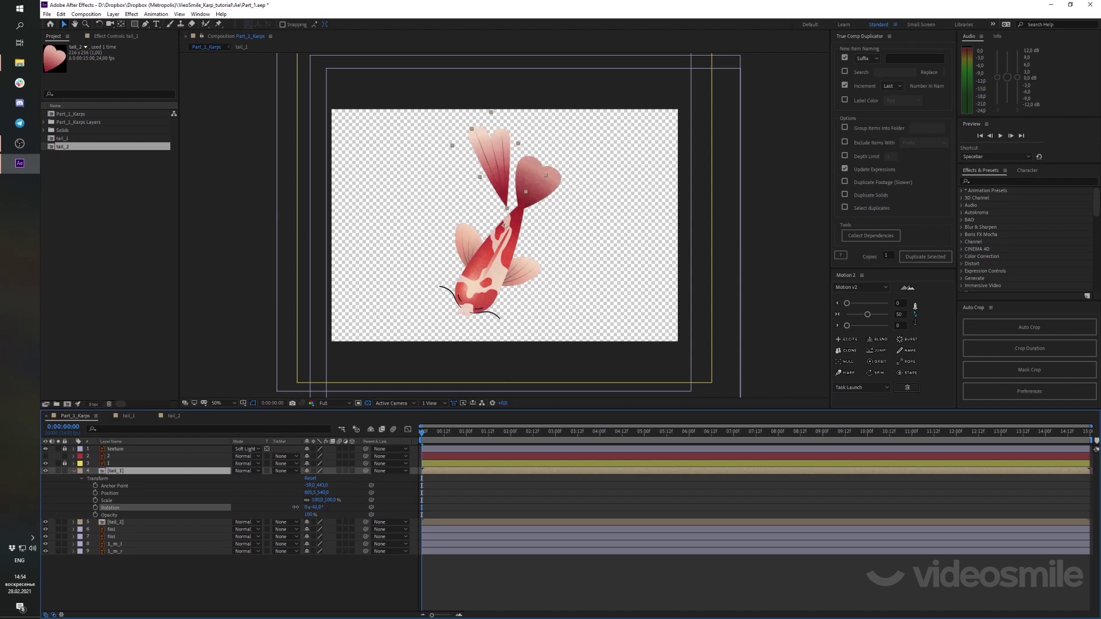
left_click(75, 471)
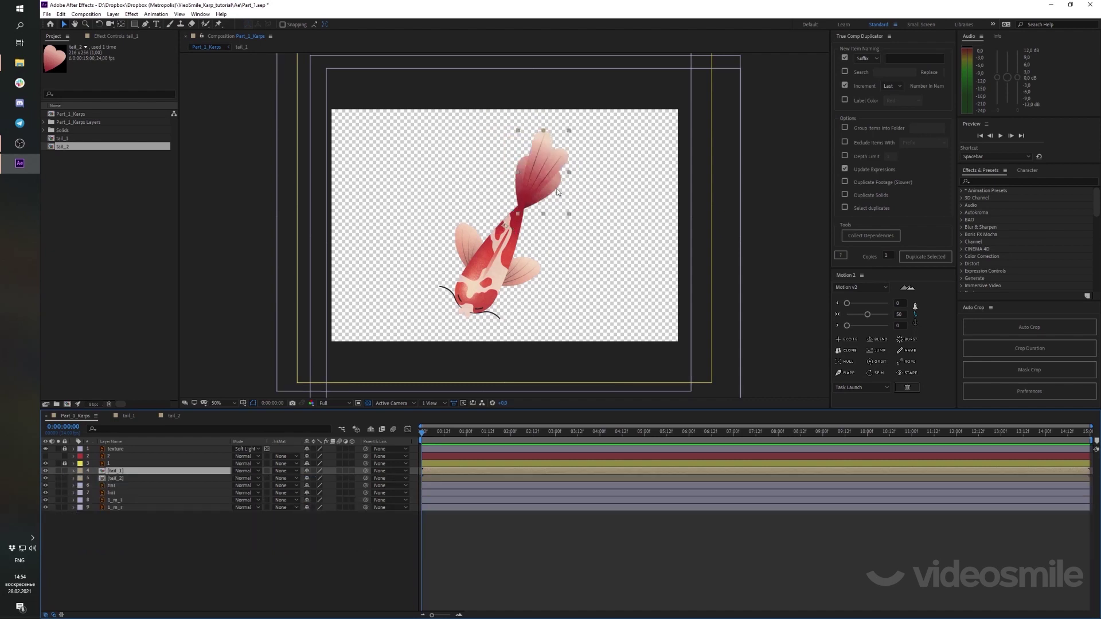
key("w")
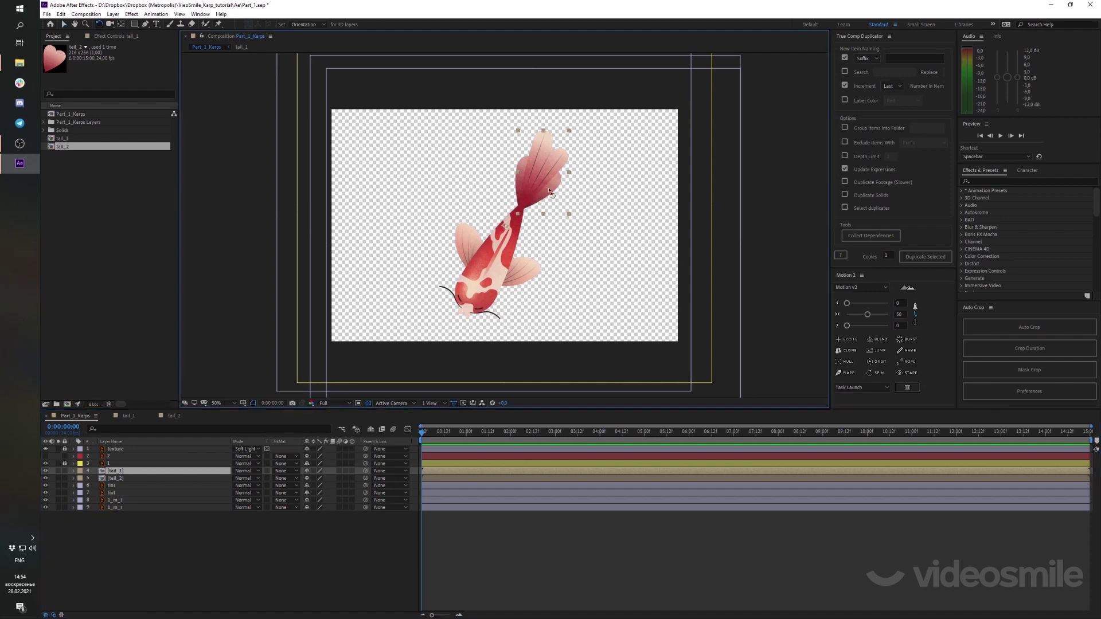
left_click_drag(547, 194, 551, 185)
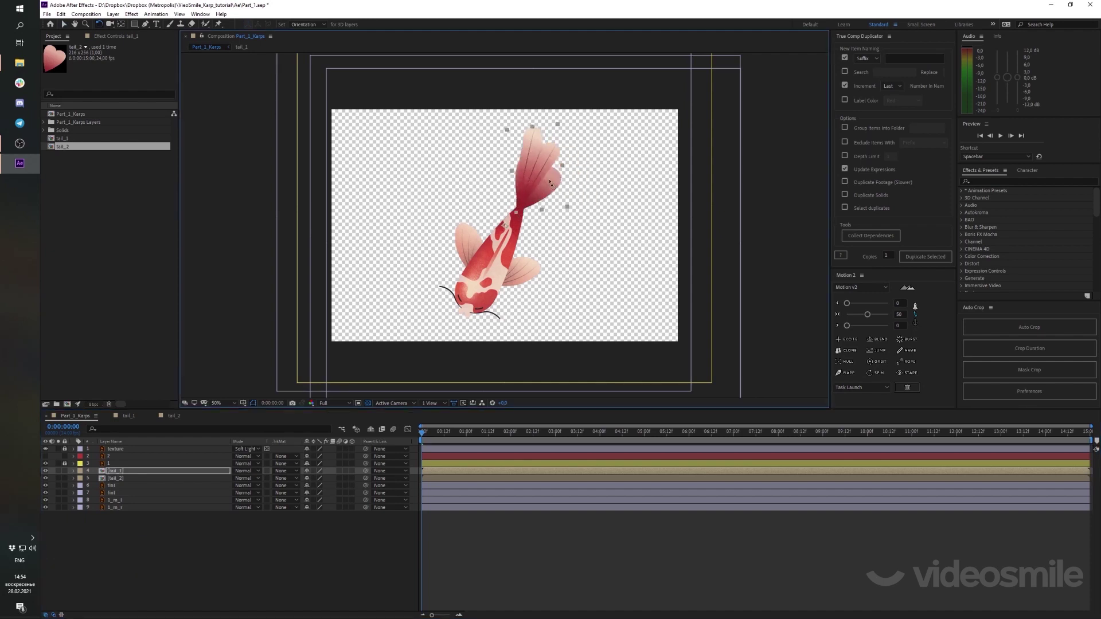
Rotate the fin upright and undo a trial 50 px move
left_click(534, 284)
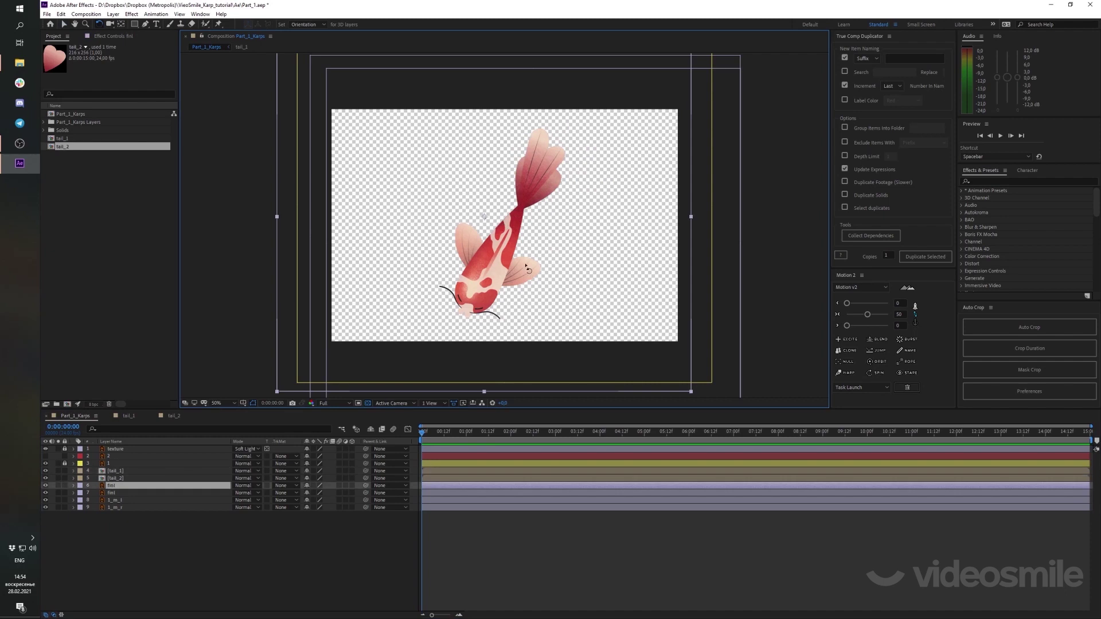
left_click_drag(501, 258, 556, 243)
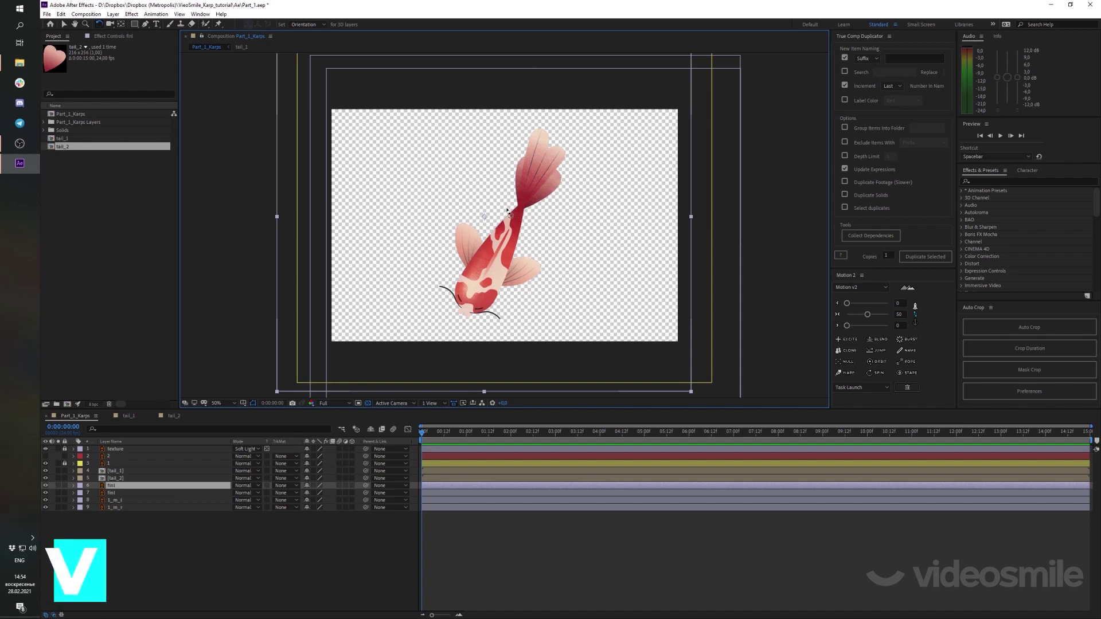
key("v")
left_click_drag(532, 178, 561, 181)
key("ctrl+z")
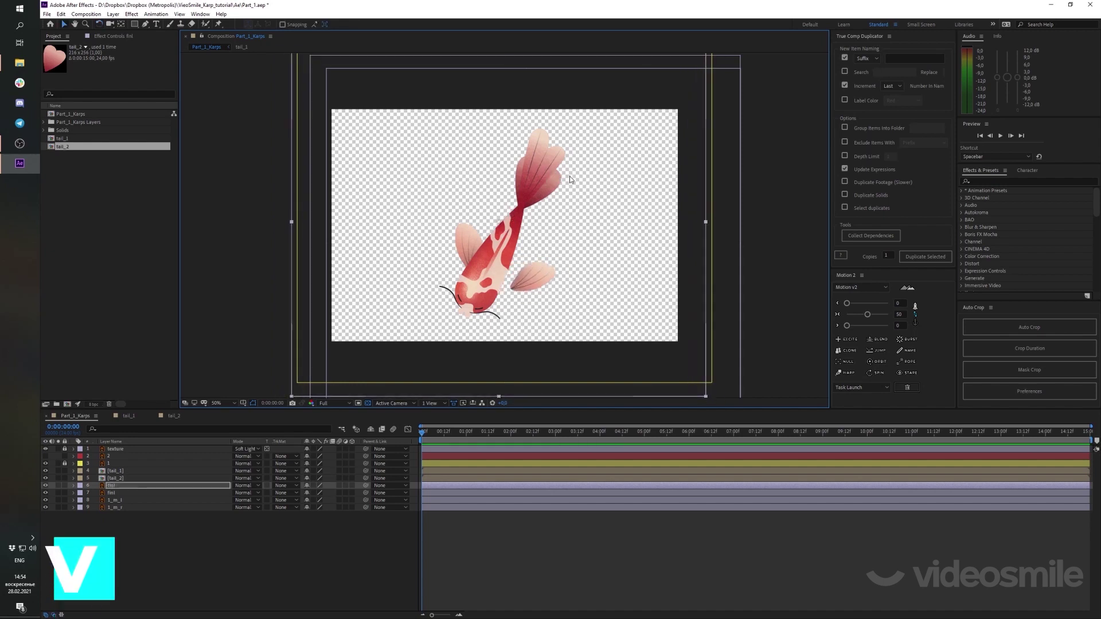
Move tail_1's anchor point to the tail base with the Pan Behind tool
left_click(569, 176)
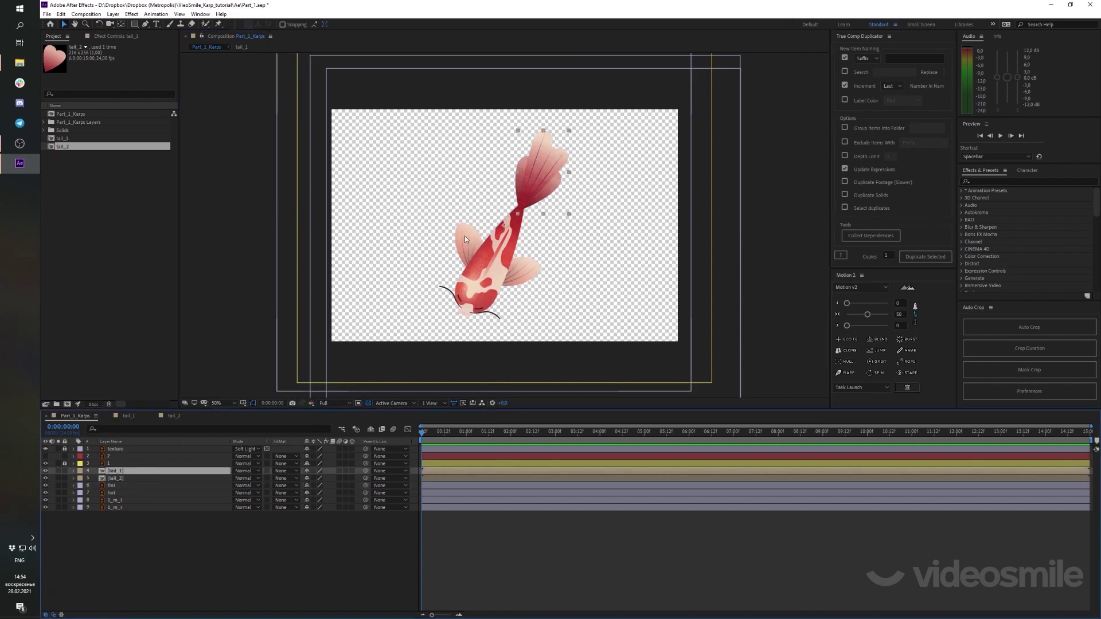
key("y")
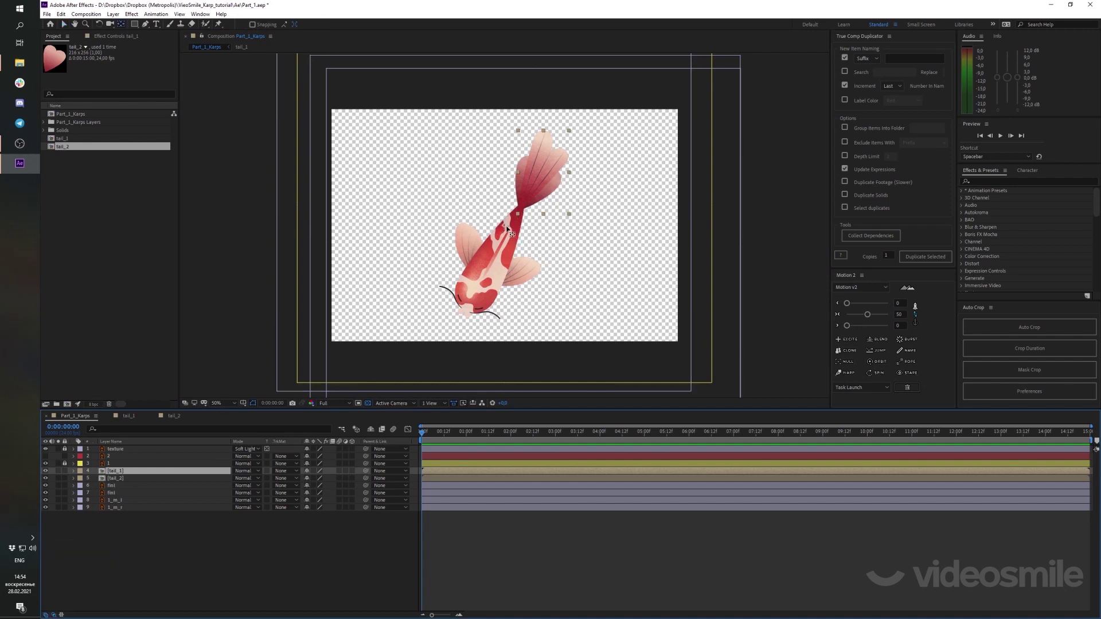
left_click_drag(508, 229, 522, 209)
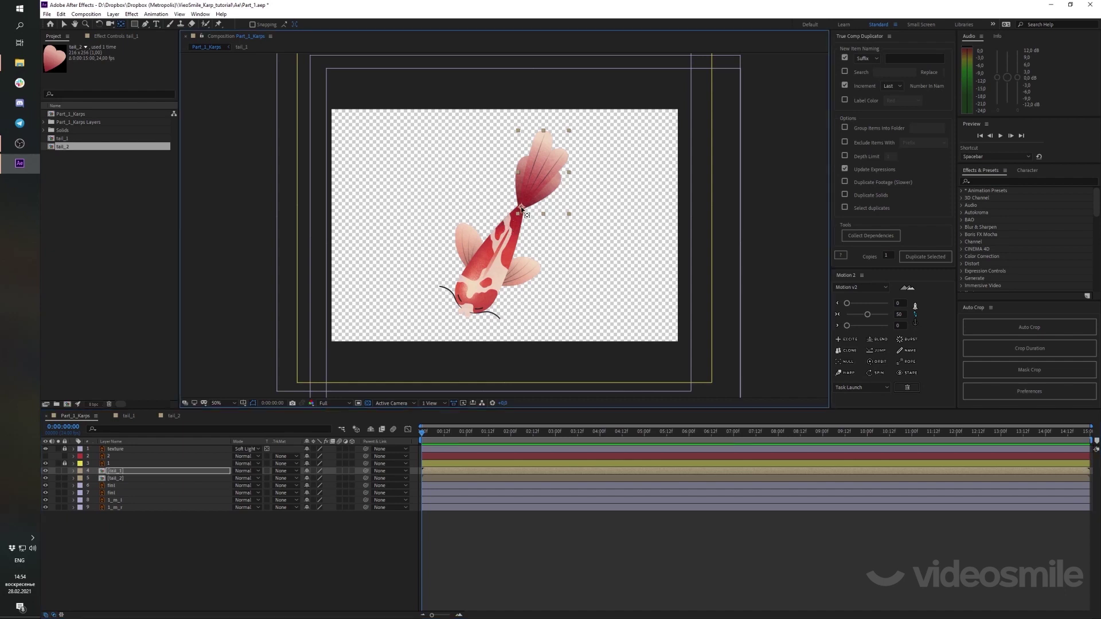
Check the anchor up close and test-rotate tail_1 around its new pivot
key("period")
key("period")
key("period")
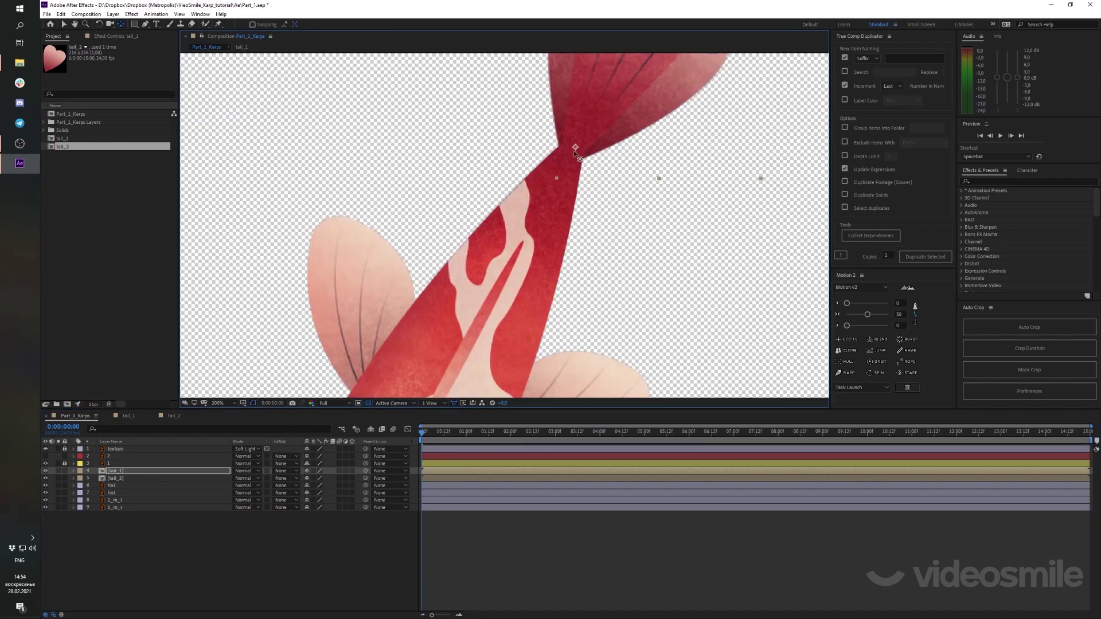
key("comma")
key("comma")
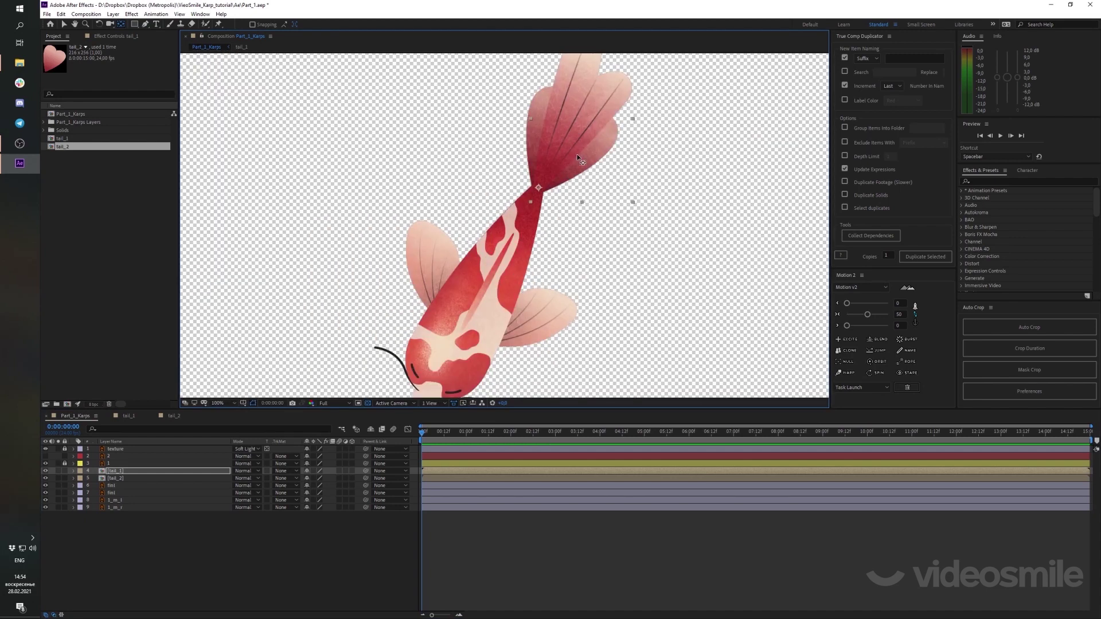
key("w")
left_click_drag(608, 144, 528, 211)
Move tail_2's anchor to the tail base, test-rotate it, and zoom back to 50%
left_click(124, 479)
key("v")
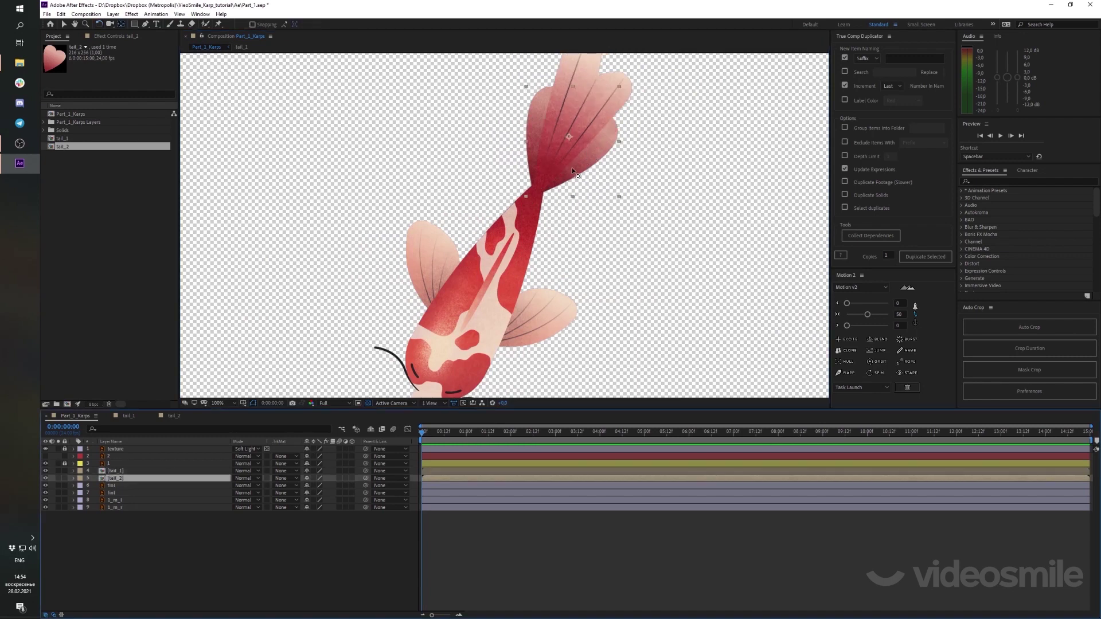
left_click_drag(569, 138, 539, 190)
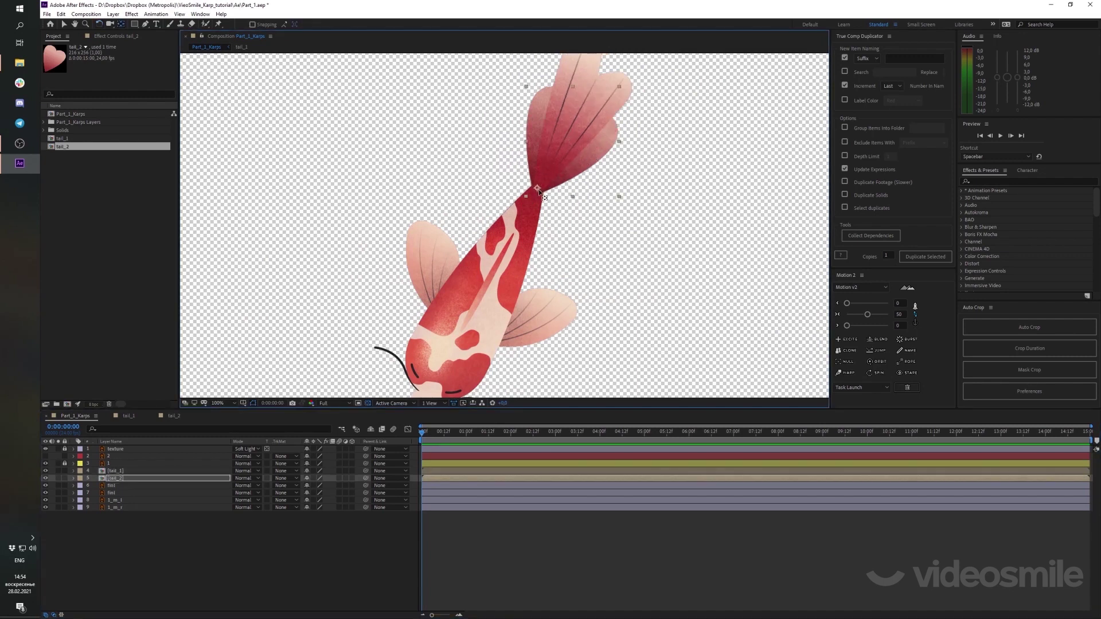
key("w")
left_click_drag(565, 129, 610, 123)
key("comma")
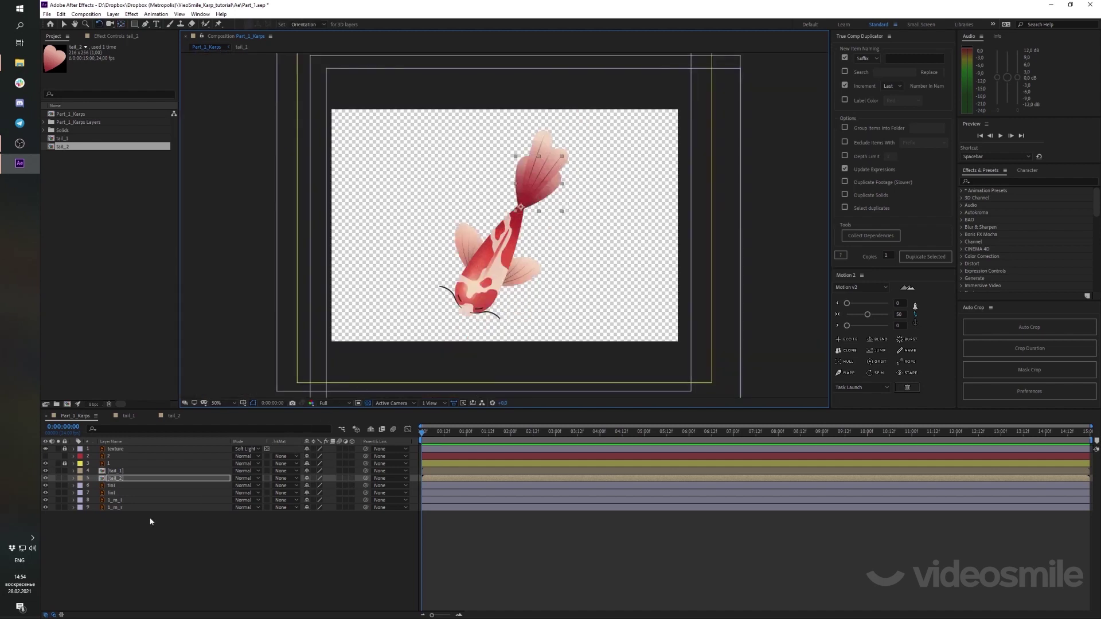
Set the fin's anchor point at its joint, test a rotation, then undo it
left_click(114, 487)
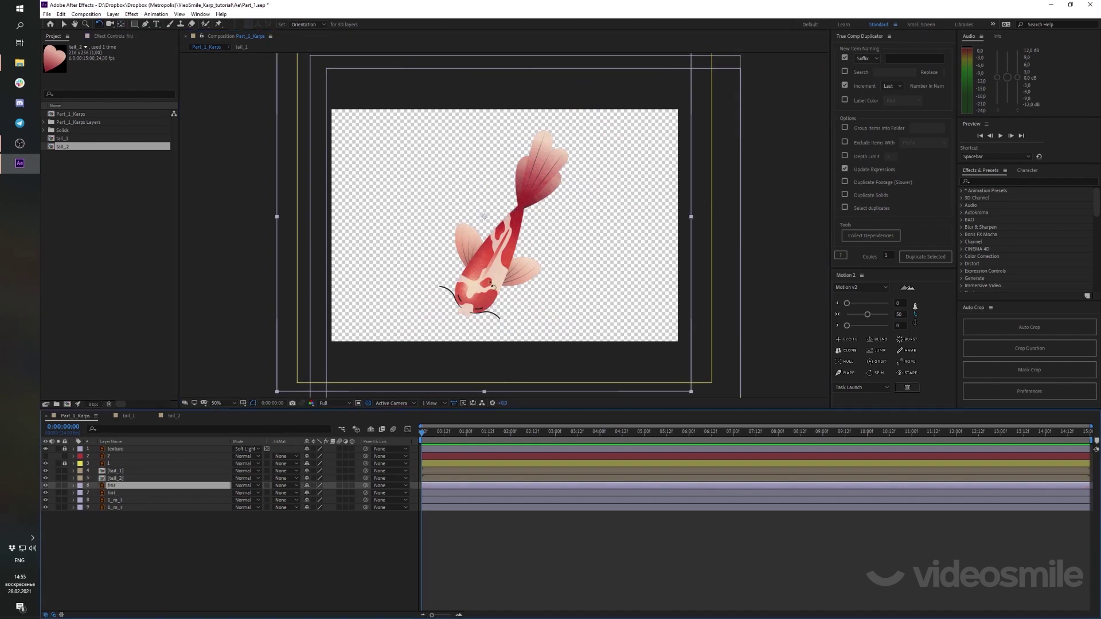
left_click_drag(478, 275, 480, 277)
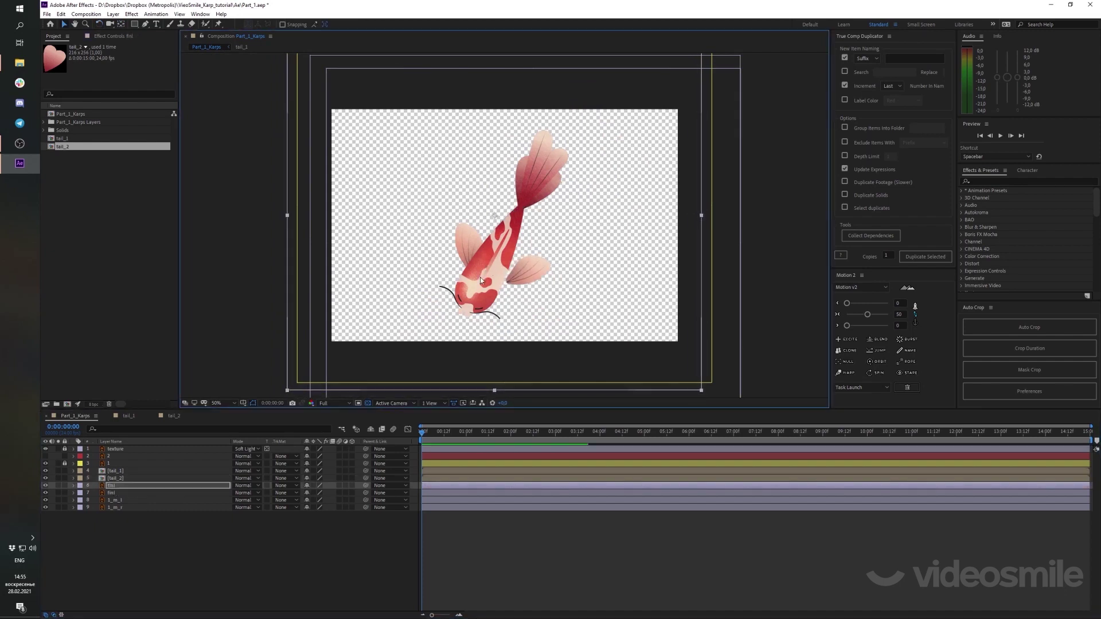
key("v")
left_click(148, 492)
left_click(481, 260)
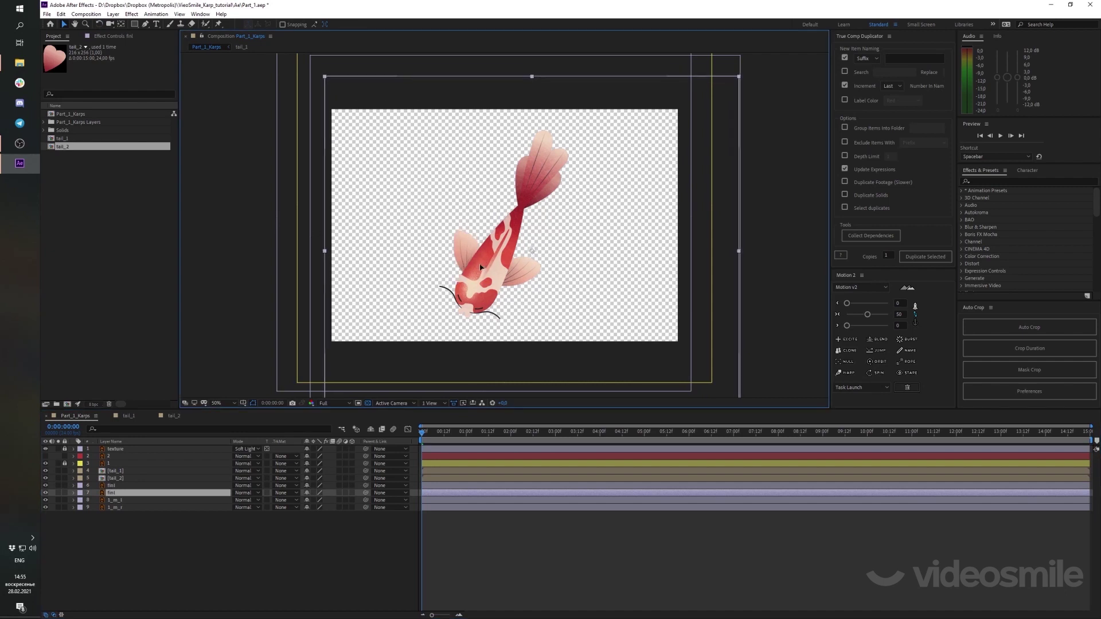
key("y")
key("Return")
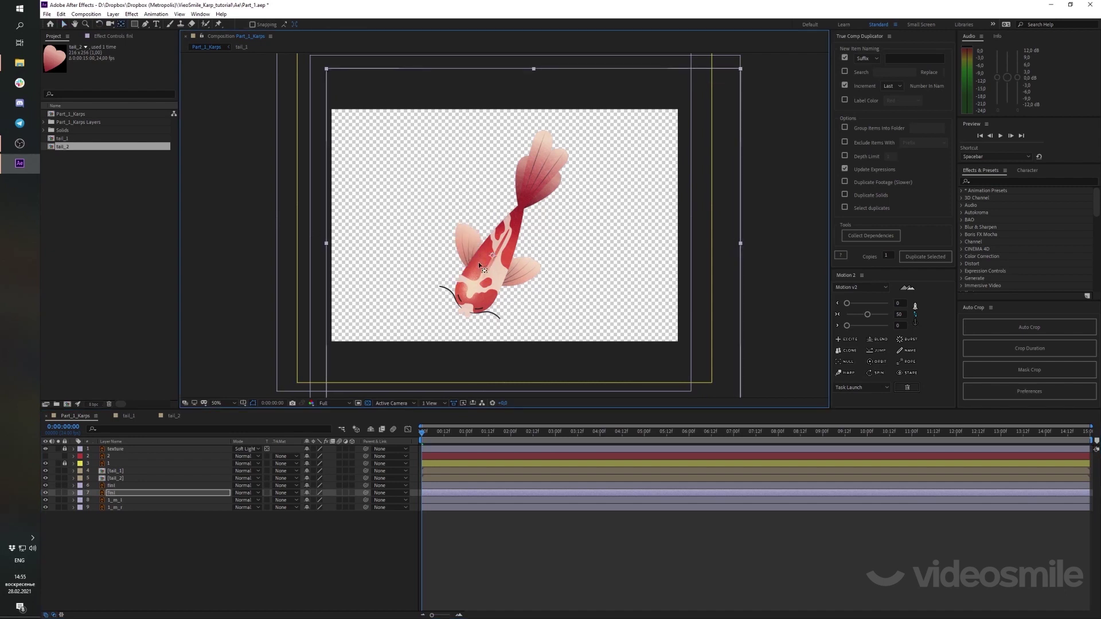
key("w")
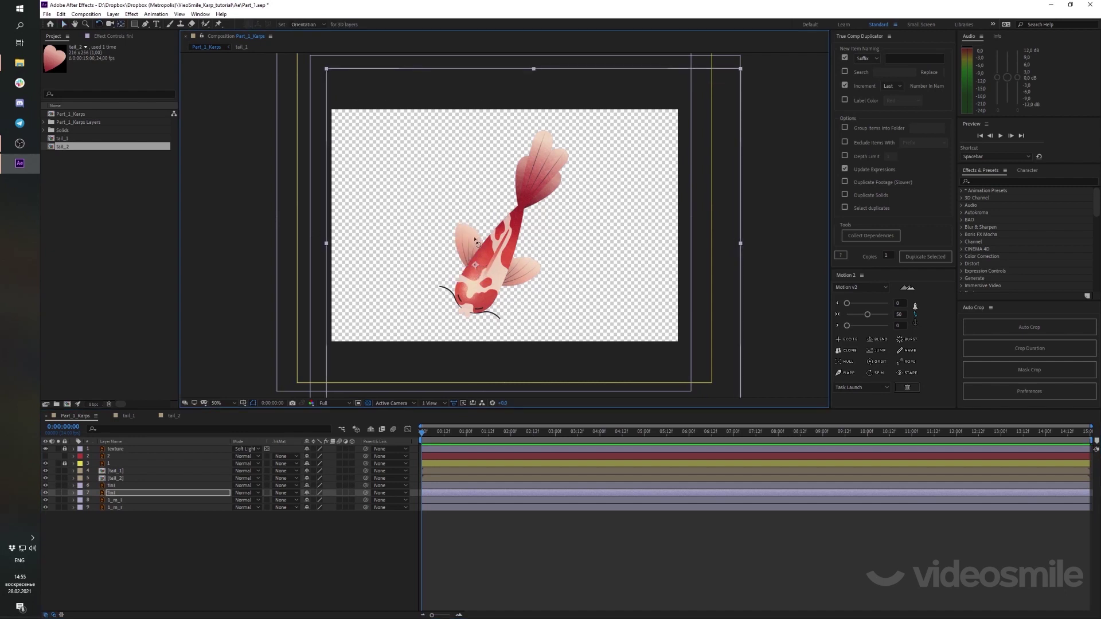
mouse_move(476, 267)
left_mouse_down()
mouse_move(482, 245)
mouse_move(344, 184)
left_mouse_up()
key("ctrl+z")
At 100% zoom, anchor the 1_m_l whisker at the head and test its rotation
left_click(123, 501)
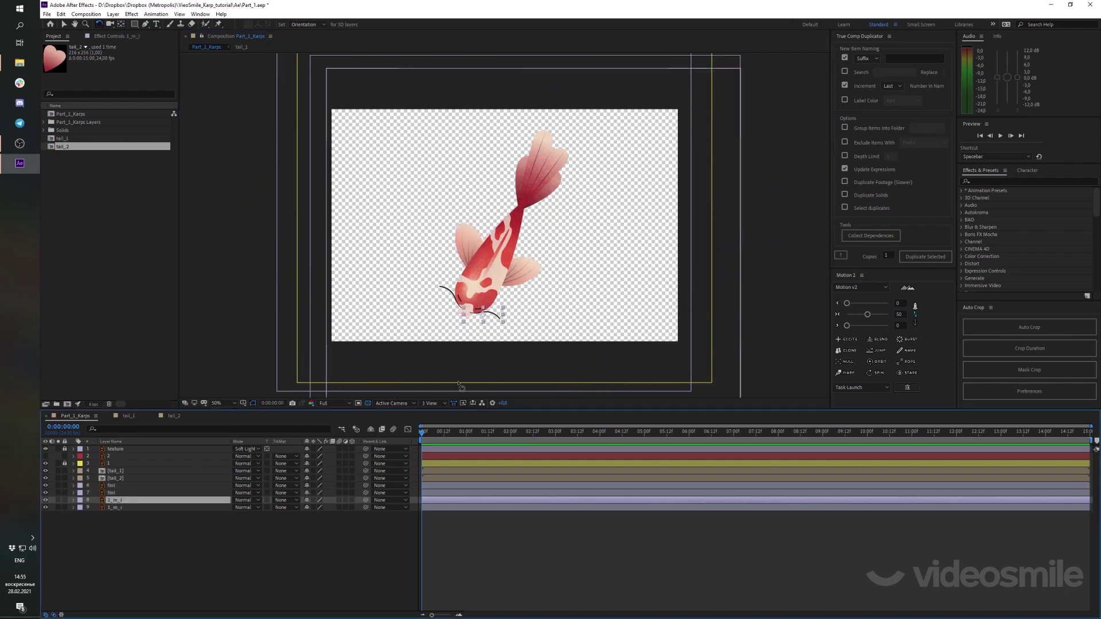
key("slash")
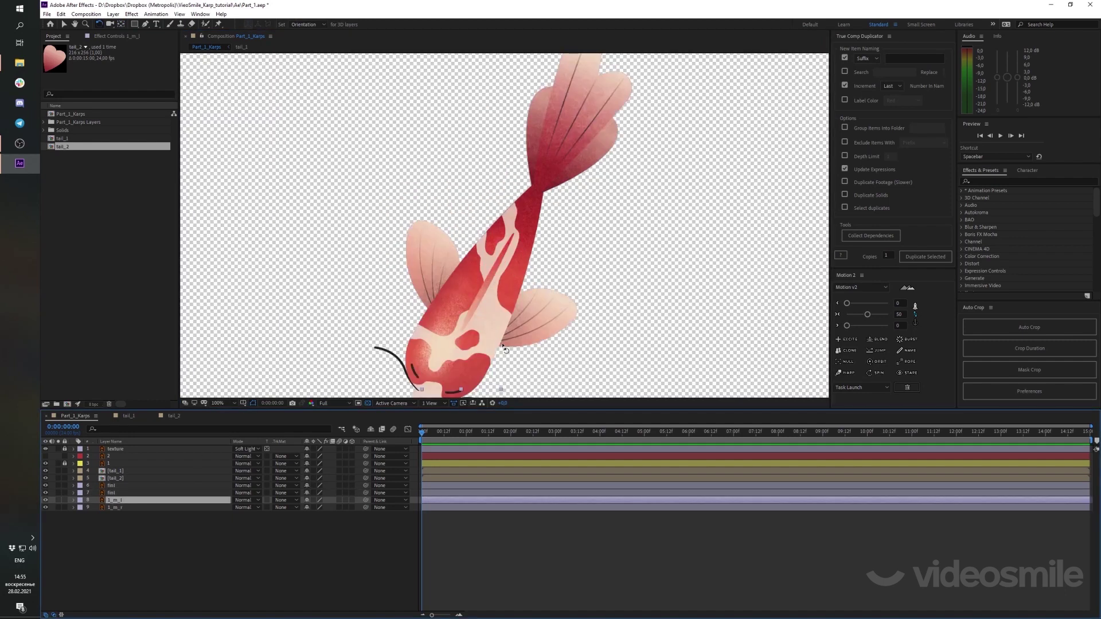
left_click_drag(506, 333, 469, 258)
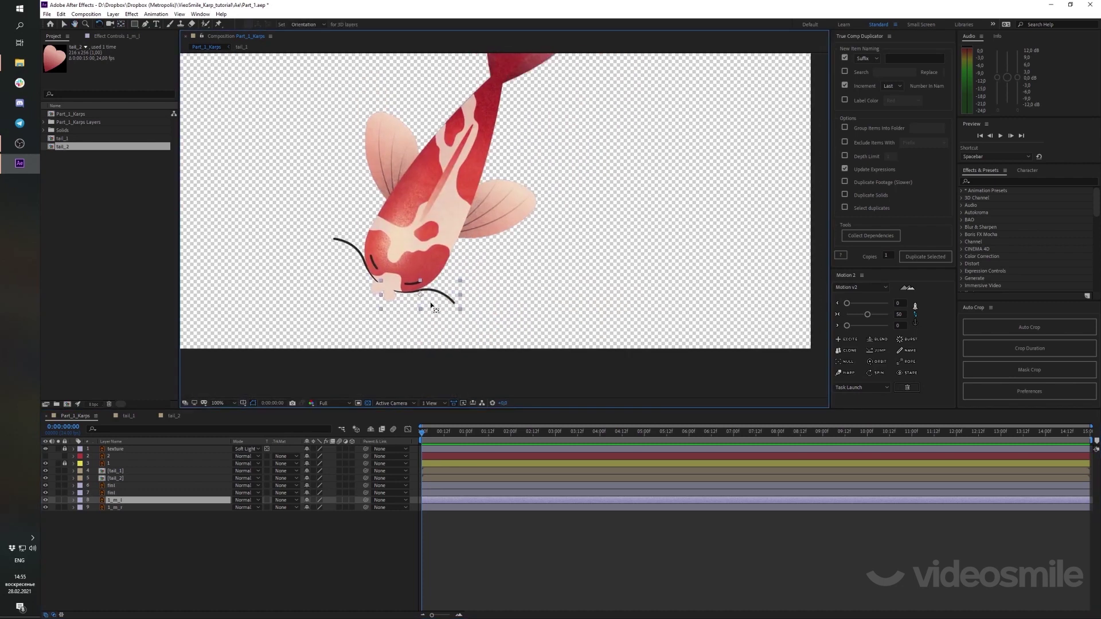
key("y")
key("Return")
key("w")
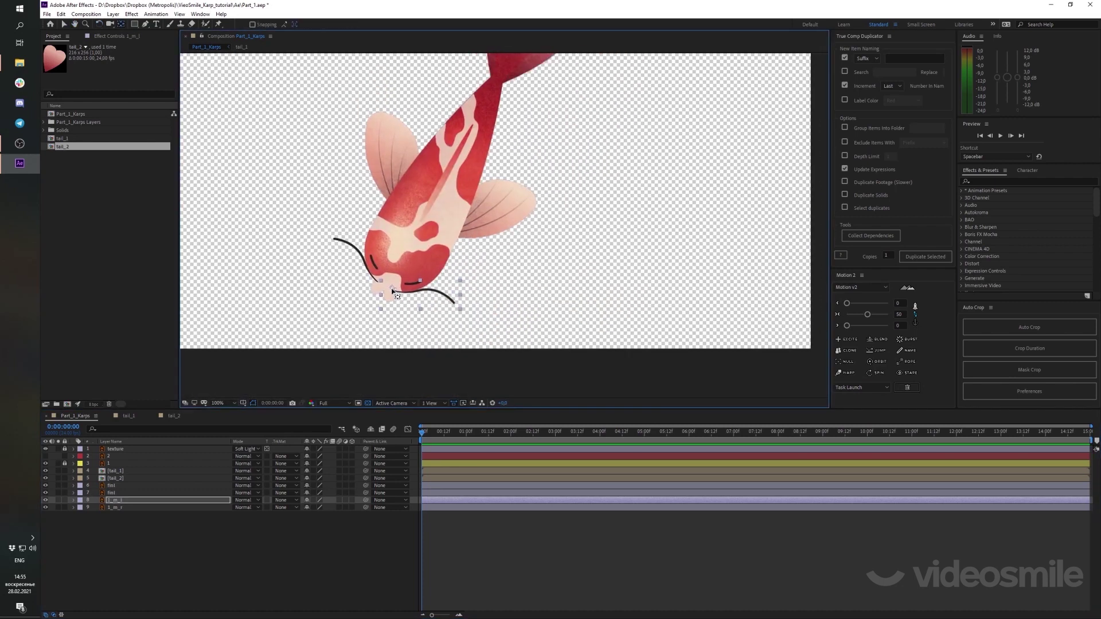
left_click_drag(445, 297, 446, 309)
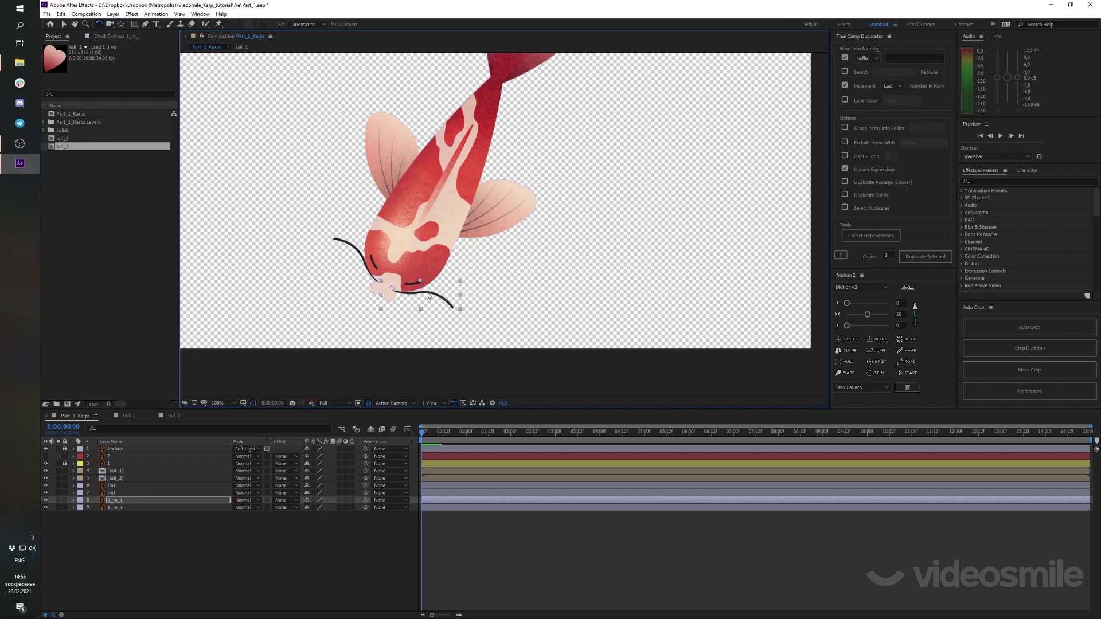
scroll(457, 227, "down", 2)
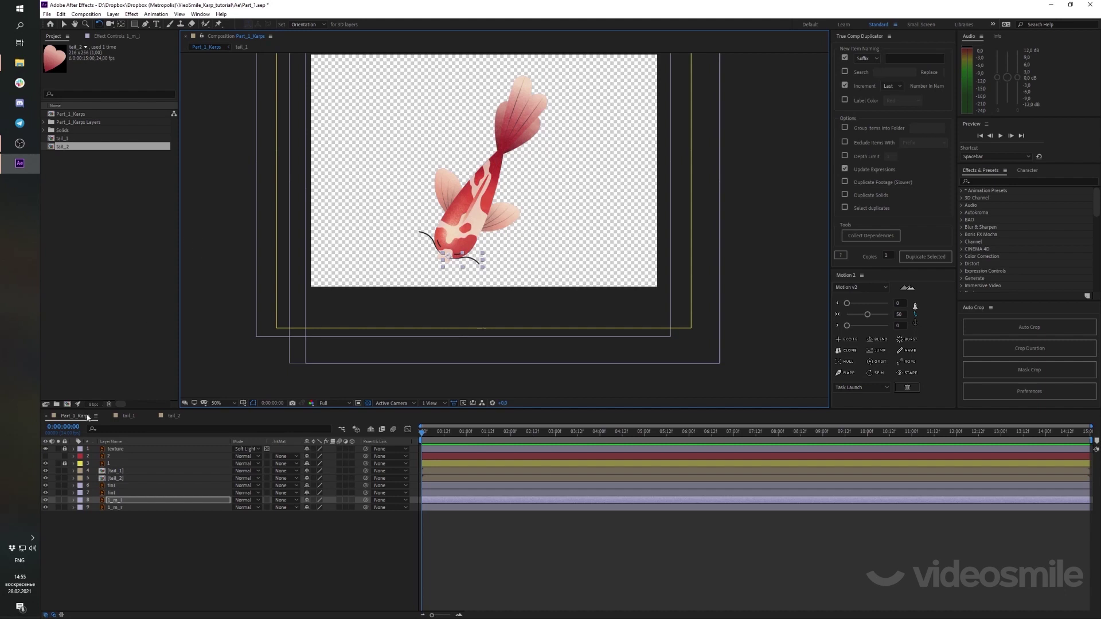
left_click(122, 472)
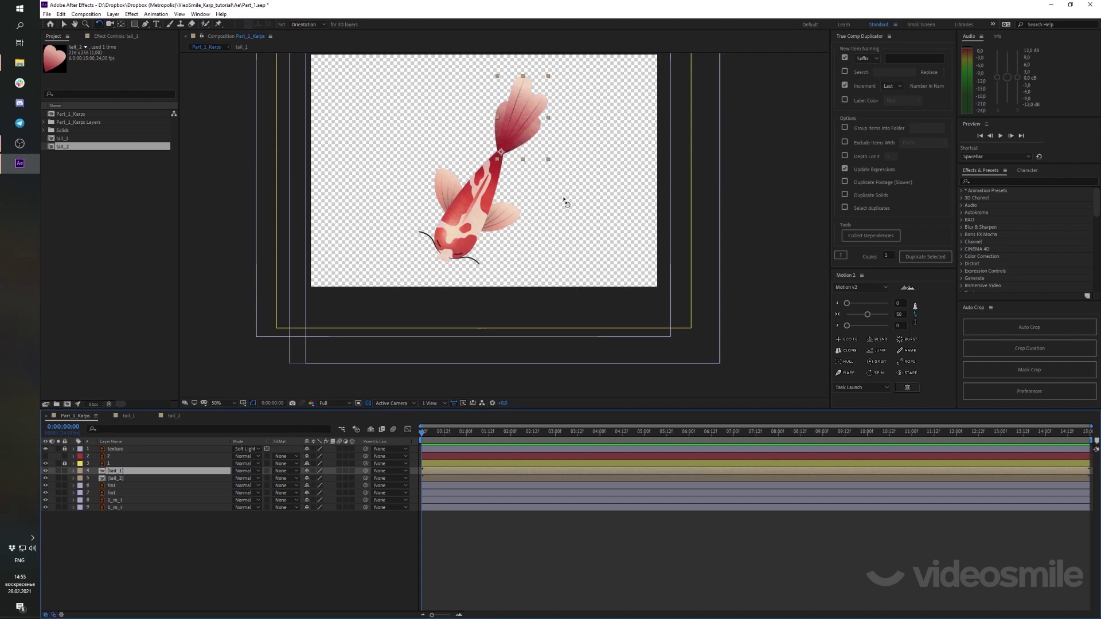
Search the effects for 'bend' and apply CC Bend It to tail_1
left_click(976, 181)
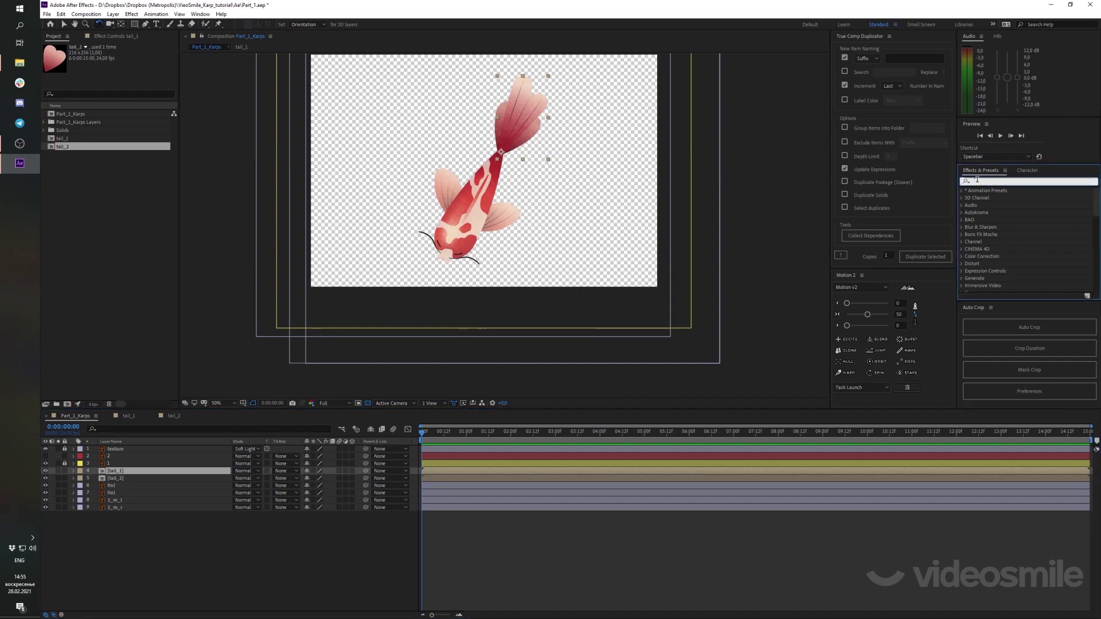
type("bend")
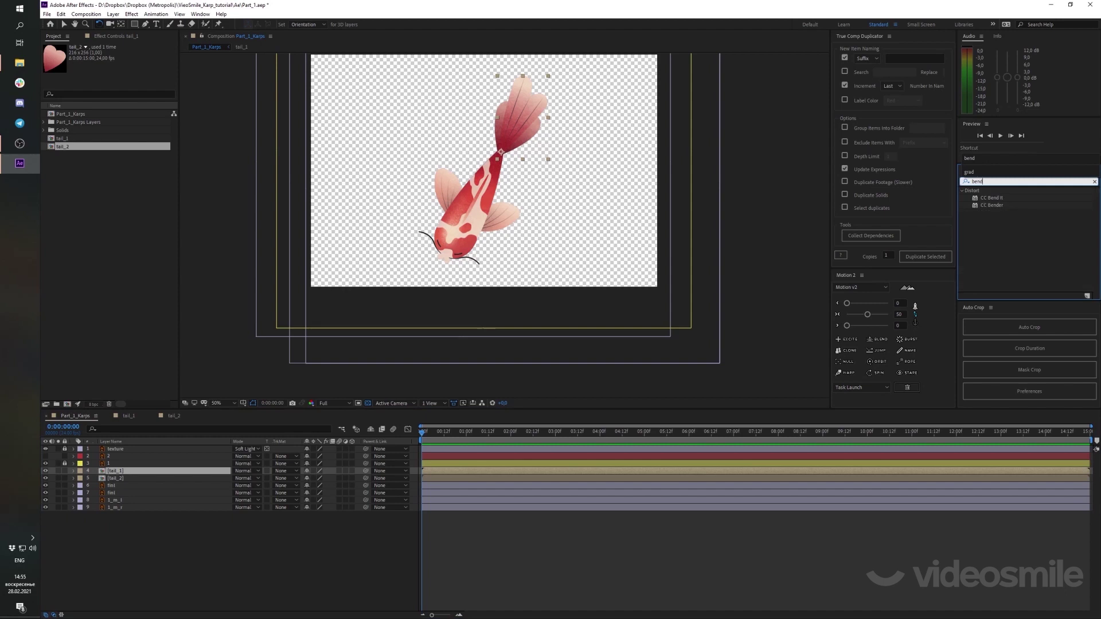
double_click(991, 198)
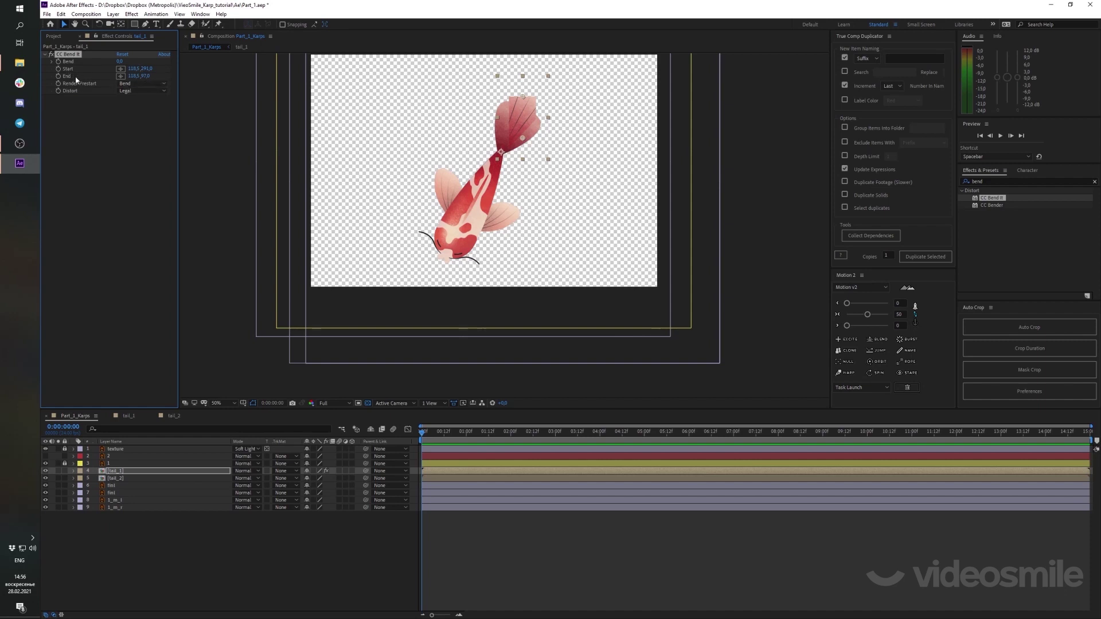
Place the CC Bend It Start at the tail joint and End beyond the fin tip
mouse_move(523, 139)
left_mouse_down()
mouse_move(504, 152)
mouse_move(512, 136)
left_mouse_up()
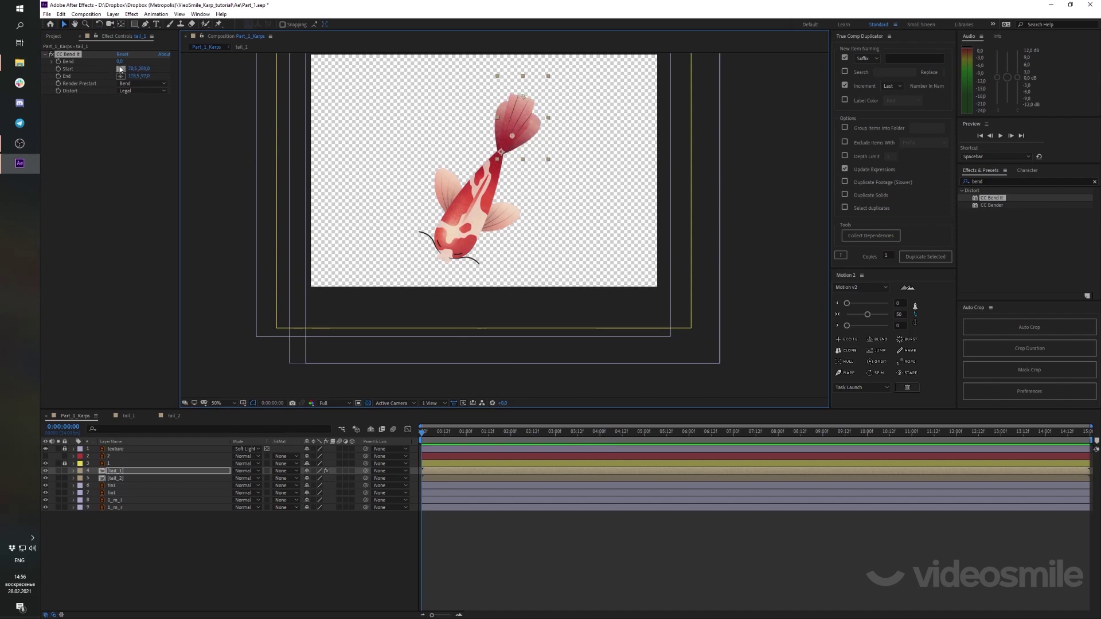
left_click(121, 69)
left_click(483, 151)
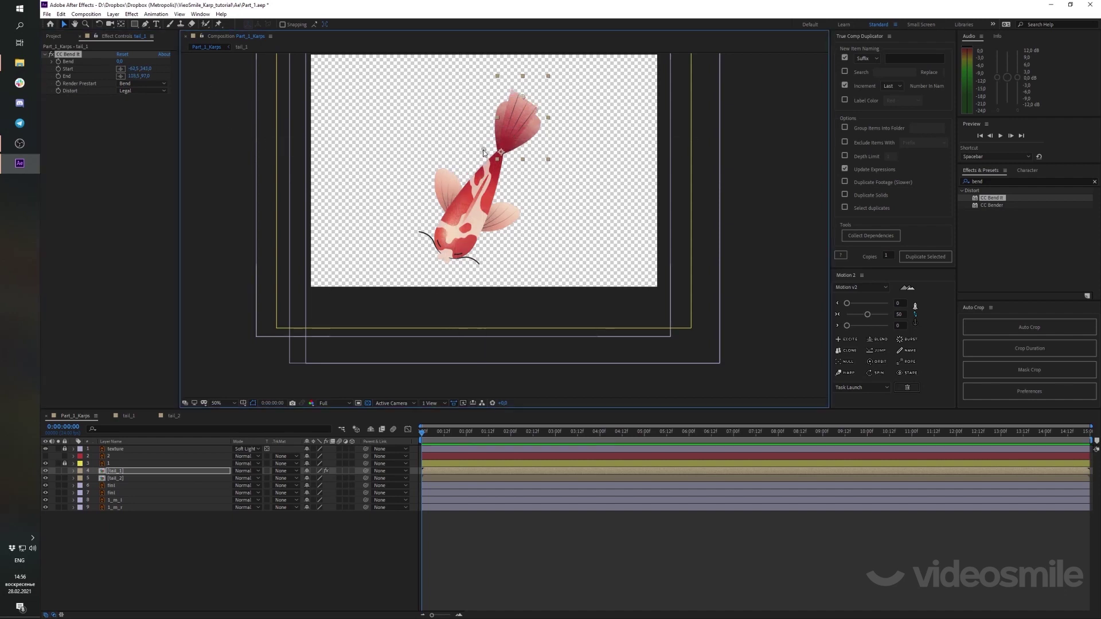
left_click(120, 69)
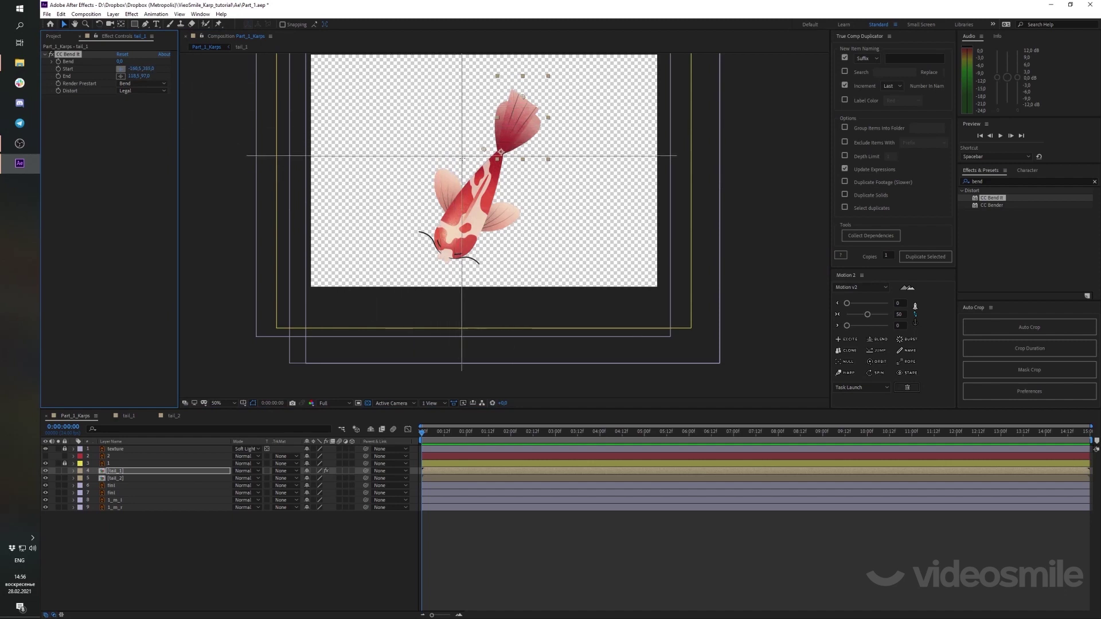
left_click(500, 155)
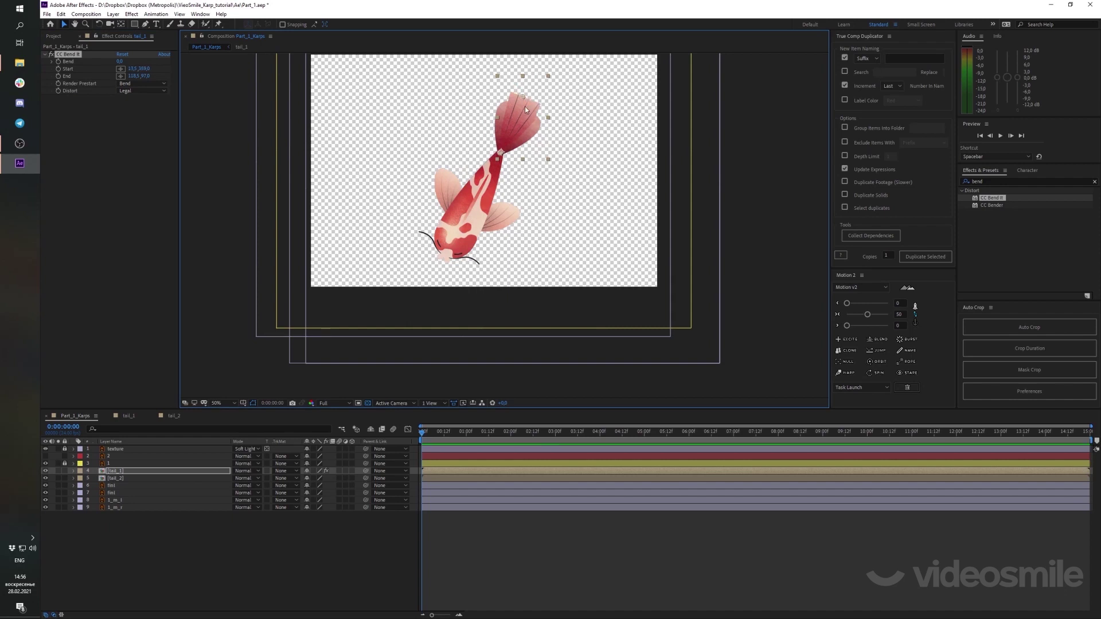
left_click_drag(522, 96, 547, 73)
Test Bend at 30, undo back to 0, and search the effects for 'grow'
left_click(121, 61)
left_click_drag(121, 61, 138, 66)
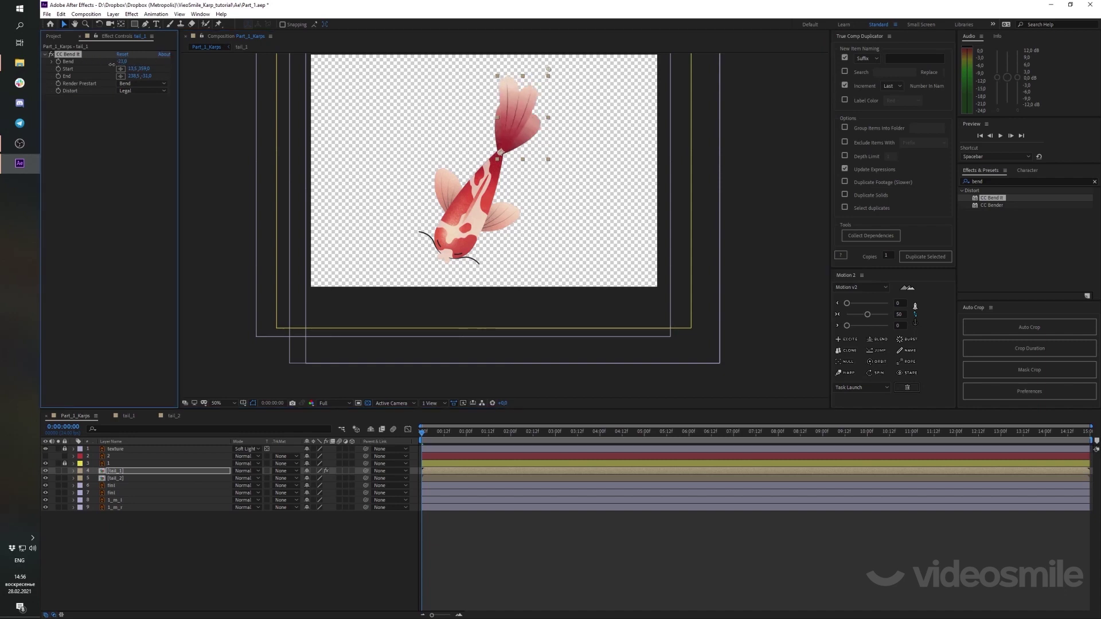
left_click_drag(139, 67, 140, 68)
left_click(143, 68)
key("Return")
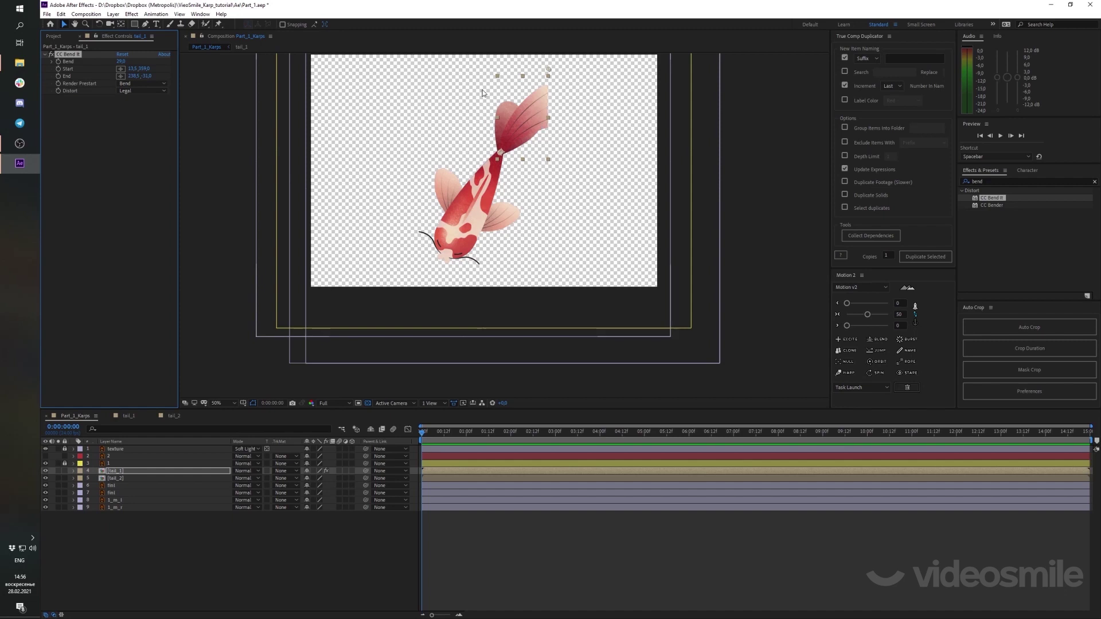
key("ctrl+z")
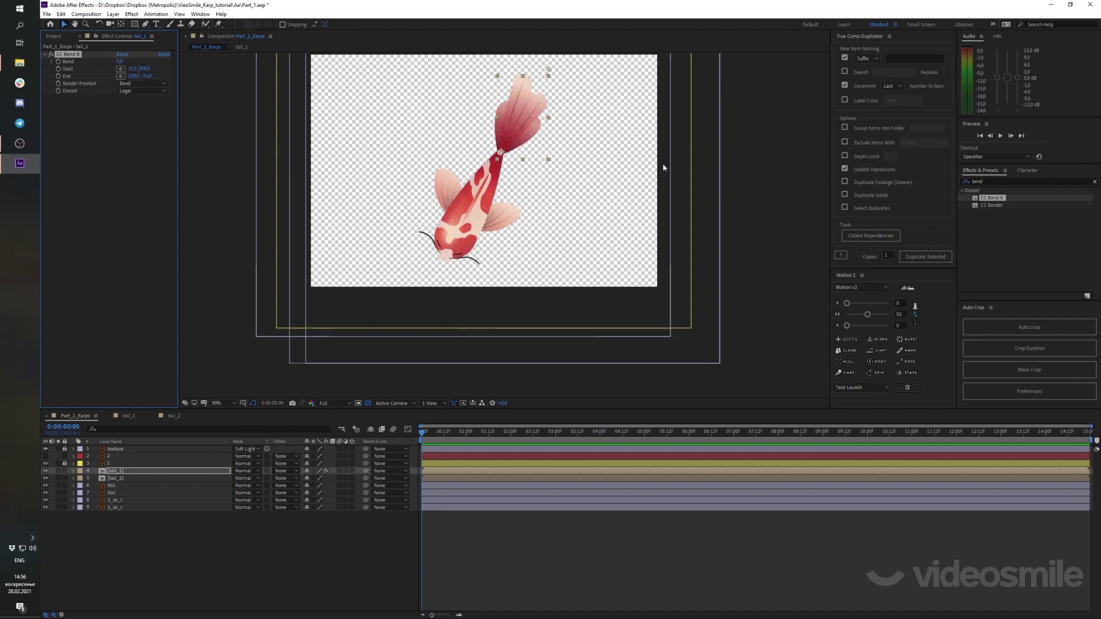
key("ctrl+5")
type("grow")
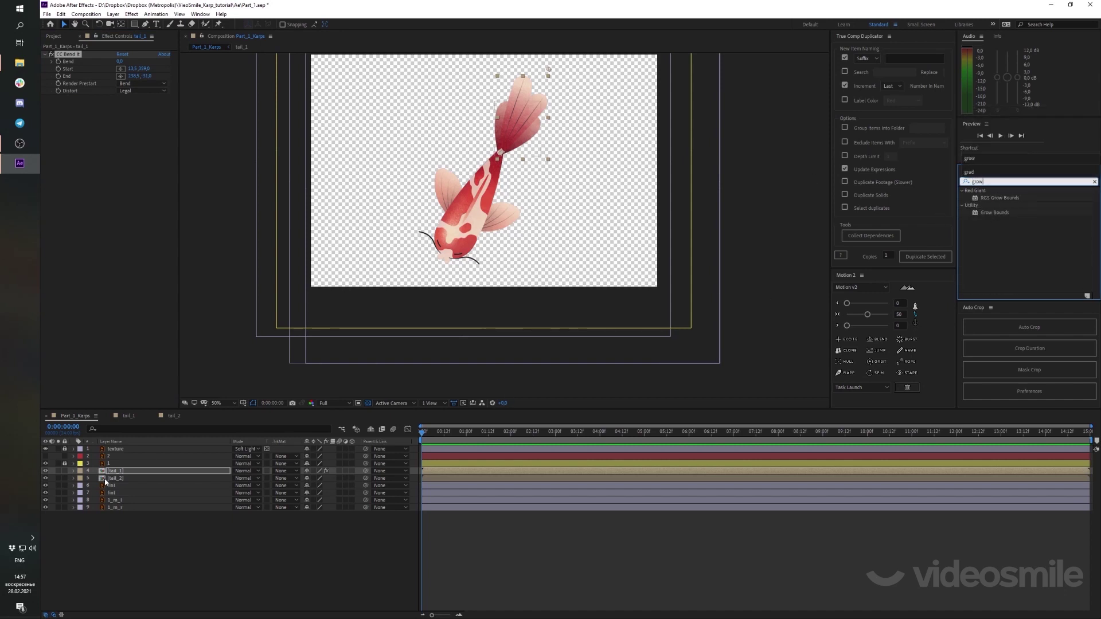
Add Grow Bounds to tail_1 and set its Pixels to 100
left_click(993, 213)
left_click_drag(993, 213, 78, 52)
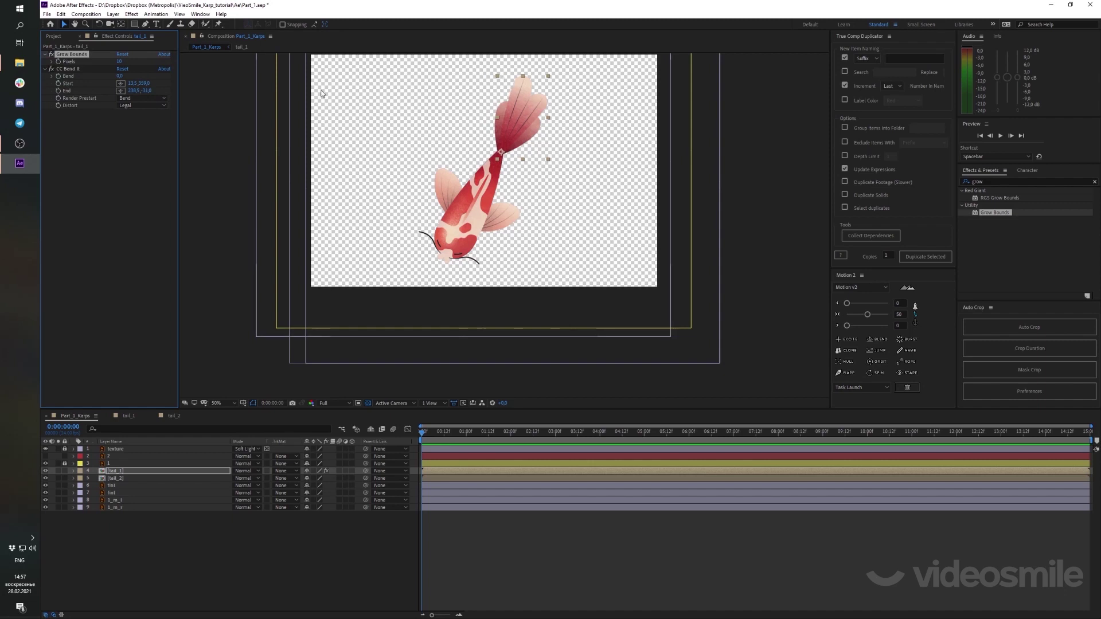
left_click_drag(120, 64, 126, 61)
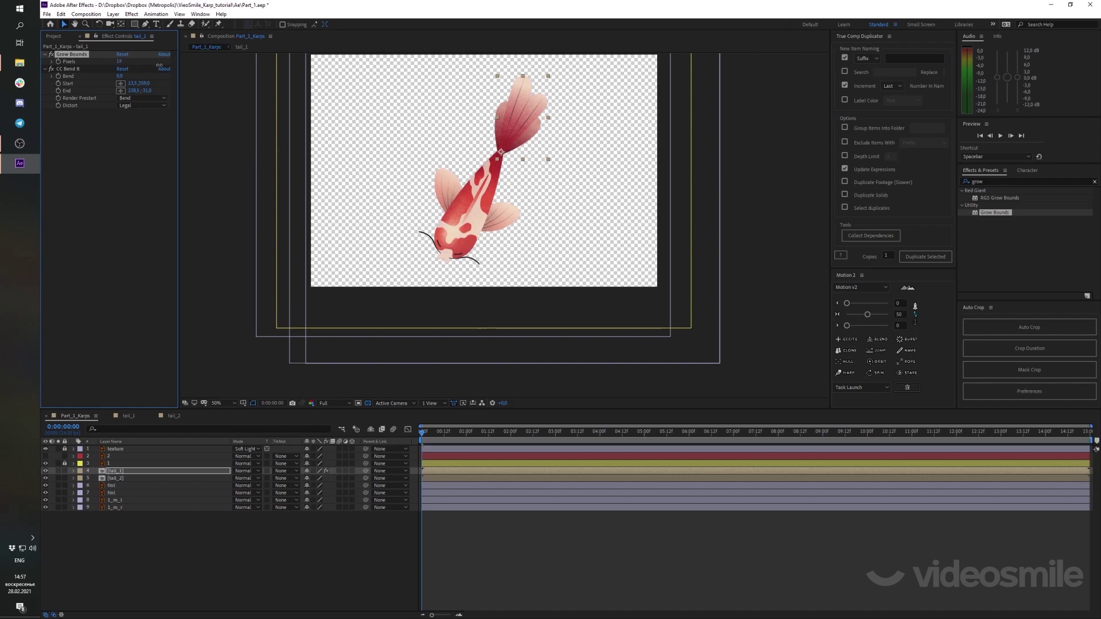
left_click(119, 62)
type("100")
key("Return")
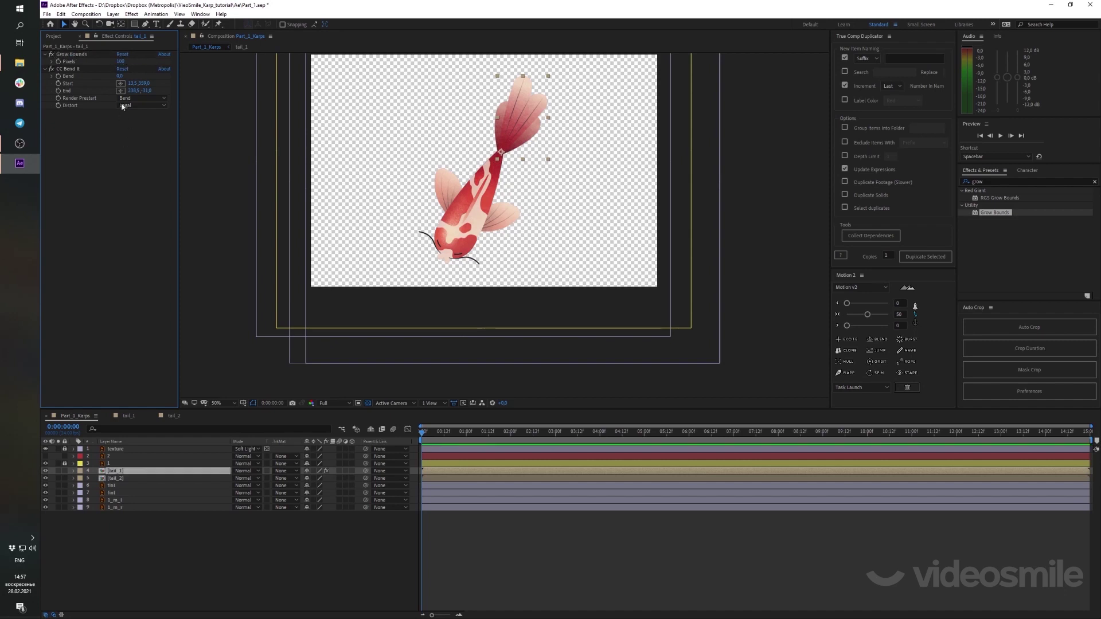
Test a -57 bend for clipping, keep Pixels at 100, then reset Bend to 0
left_click_drag(119, 76, 99, 85)
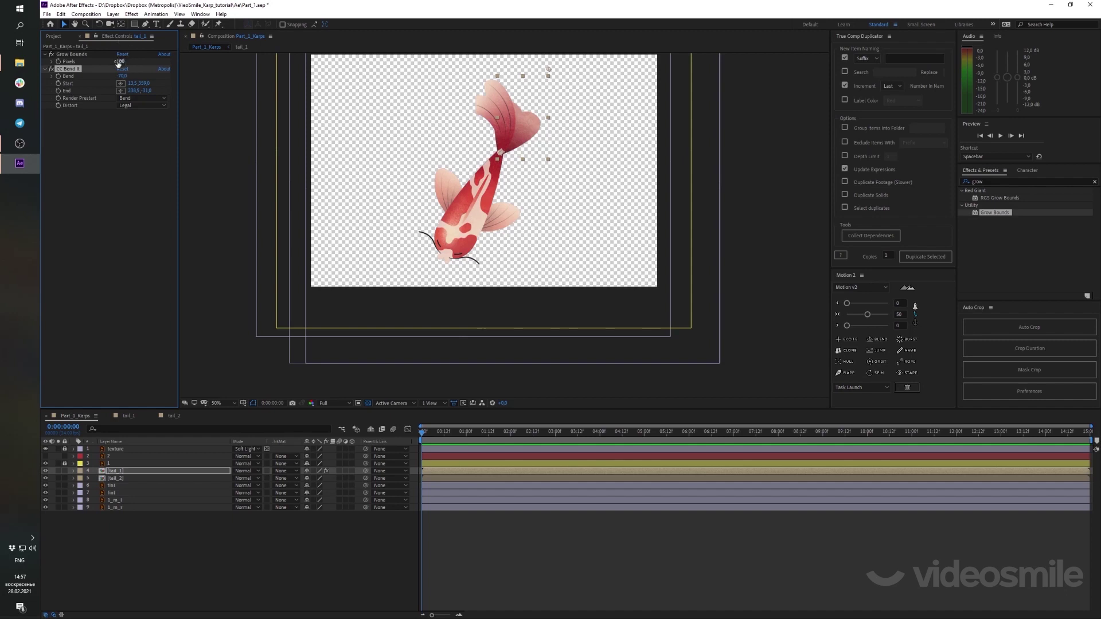
left_click_drag(119, 61, 125, 62)
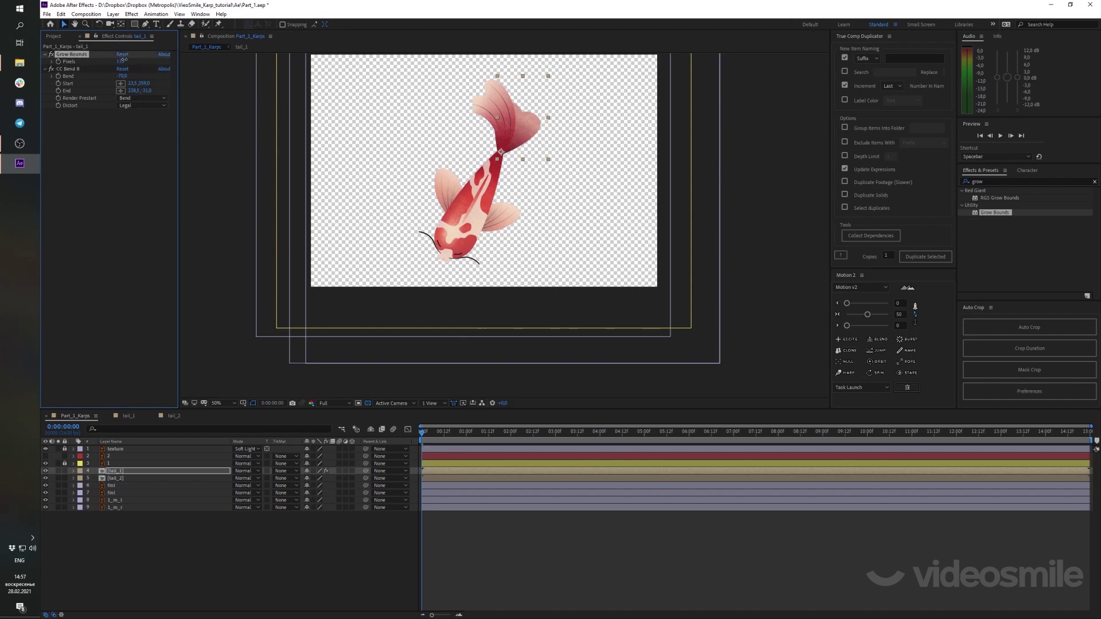
key("ctrl+z")
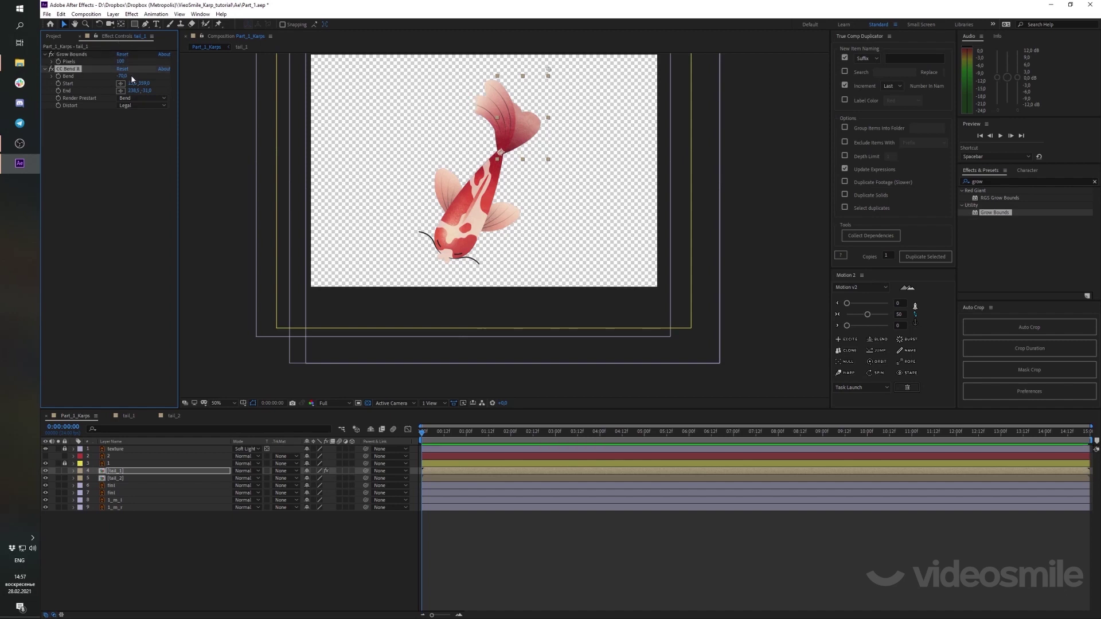
key("ctrl+z")
left_click(124, 75)
type("0")
left_click(108, 172)
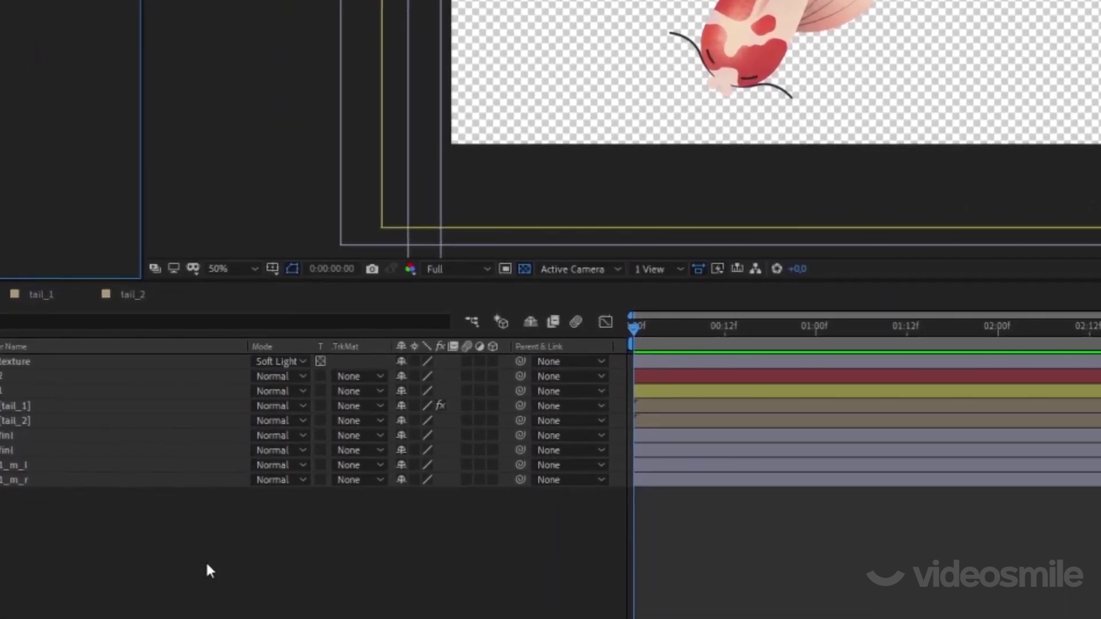
Confirm in Composition Settings that the frame rate is 24 fps, then scrub the time
right_click(210, 548)
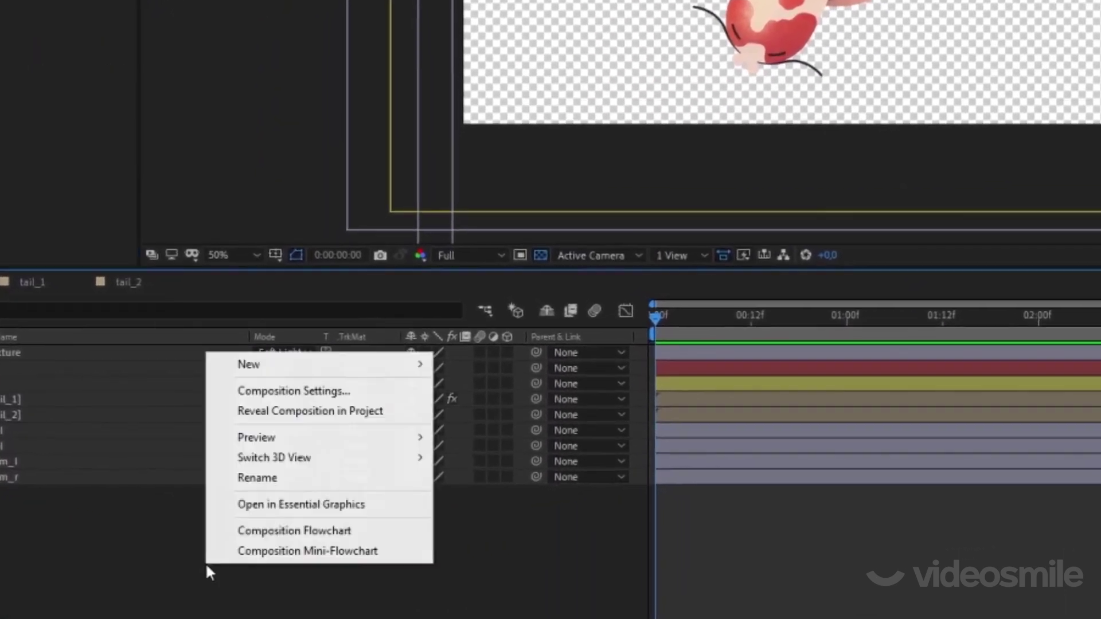
left_click(322, 390)
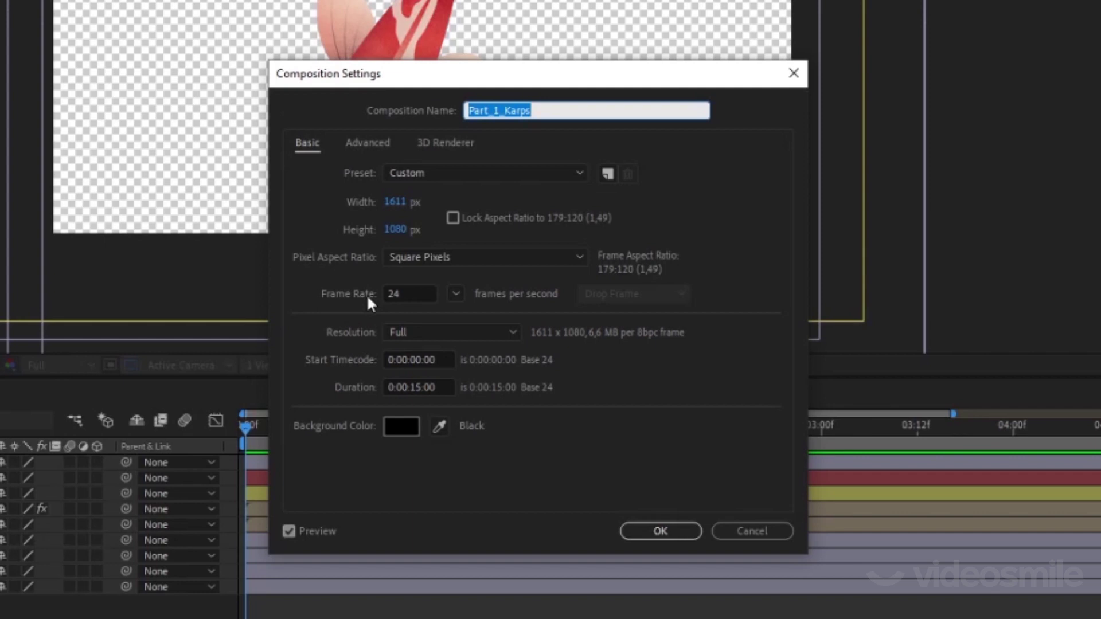
left_click(400, 293)
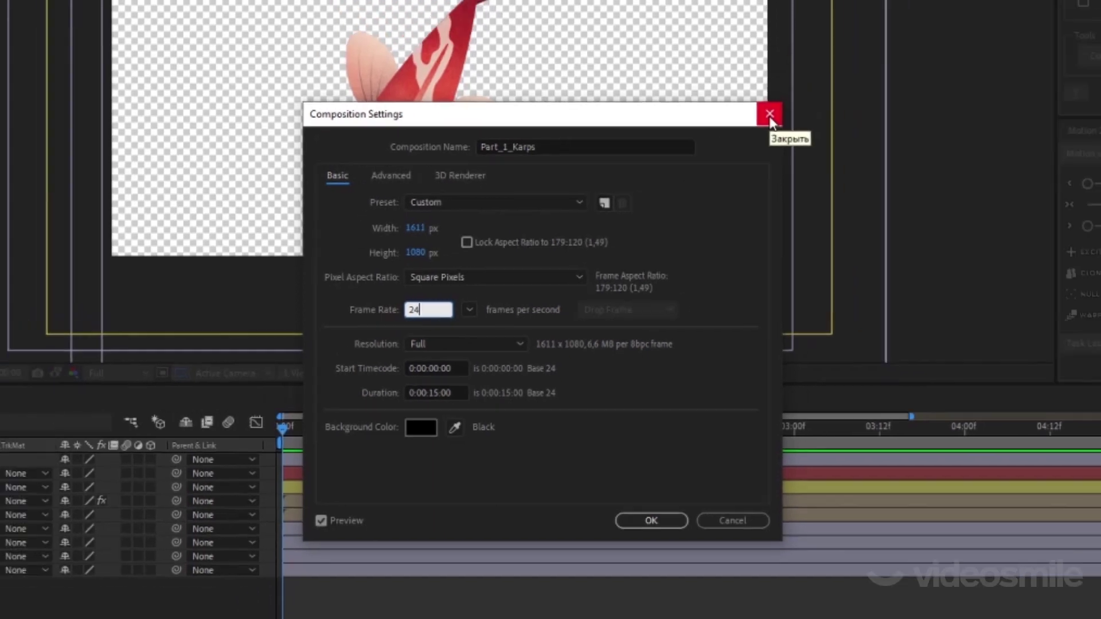
left_click(794, 74)
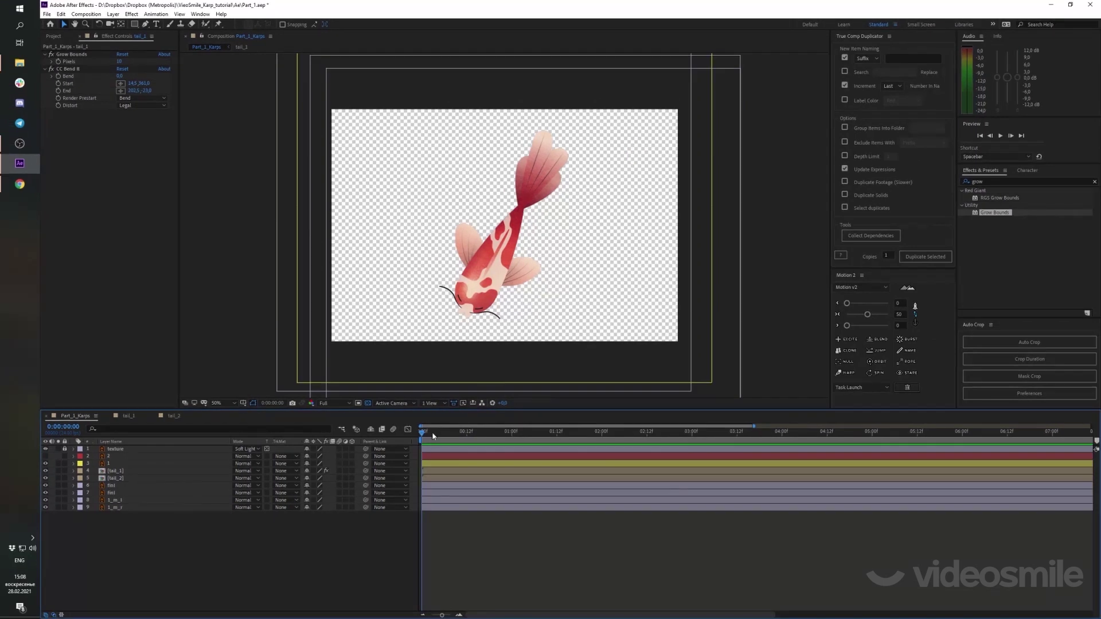
left_click_drag(426, 436, 422, 438)
left_click_drag(508, 435, 468, 443)
Recheck Composition Settings unchanged, return to the start and select tail_1
right_click(232, 565)
left_click(252, 483)
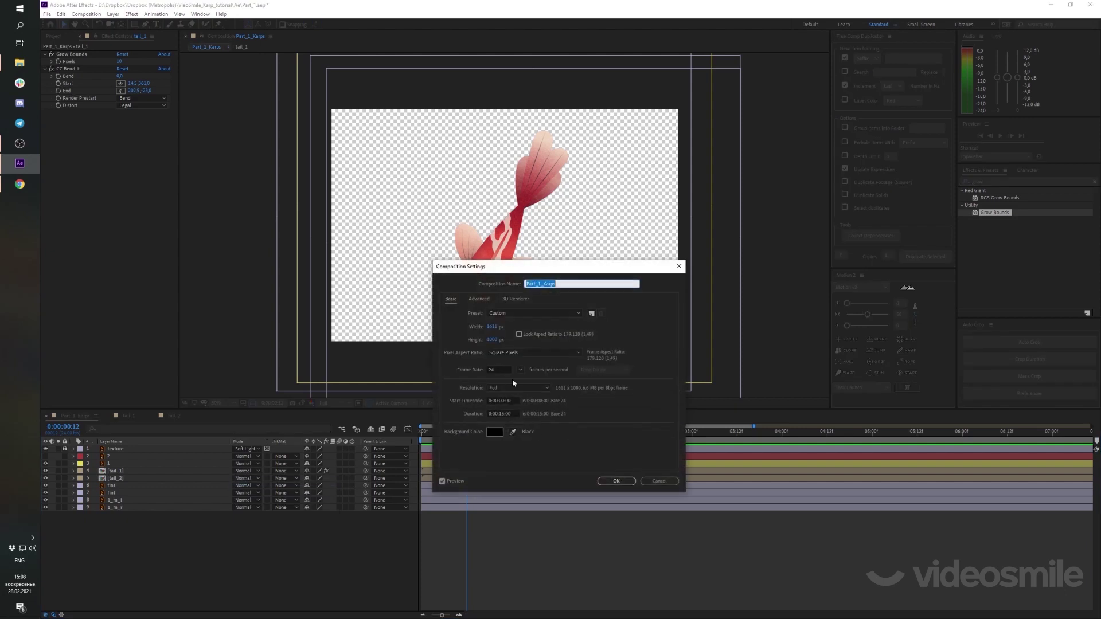
left_click(659, 482)
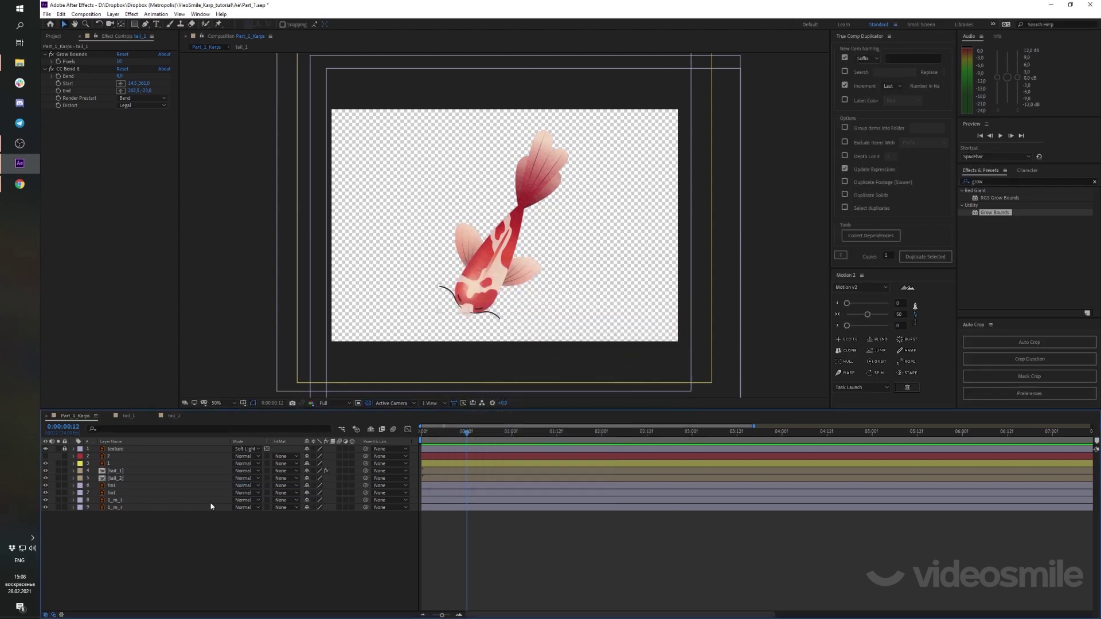
left_click(443, 439)
key("Home")
left_click(131, 470)
Reveal tail_1's Rotation and set its first keyframe at frame 0
key("w")
left_click_drag(542, 172, 526, 170)
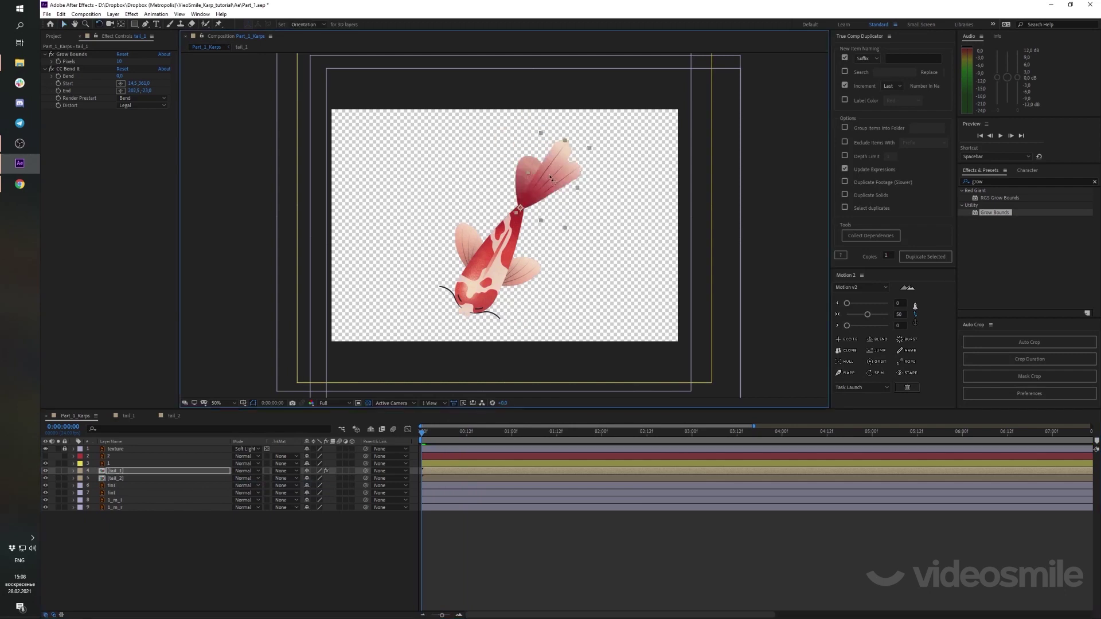
key("ctrl+z")
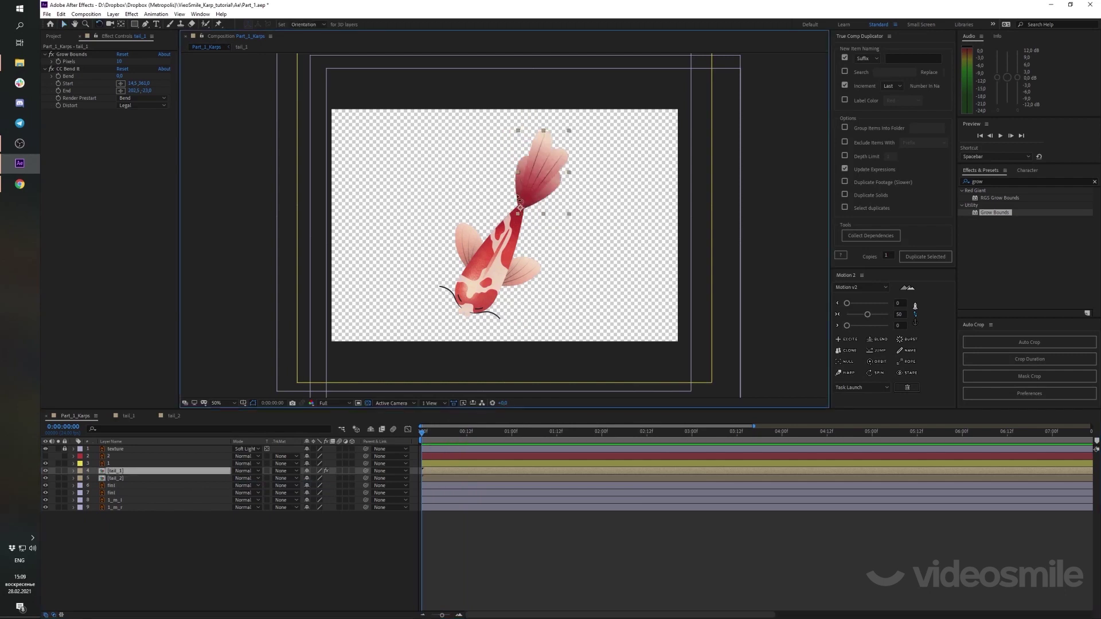
key("r")
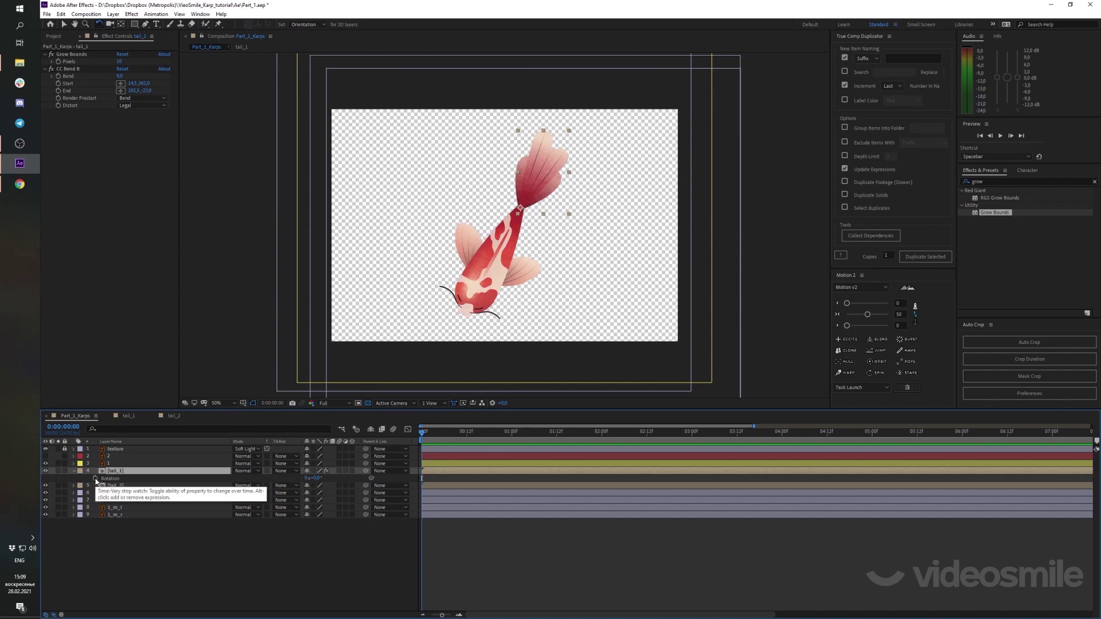
left_click(95, 480)
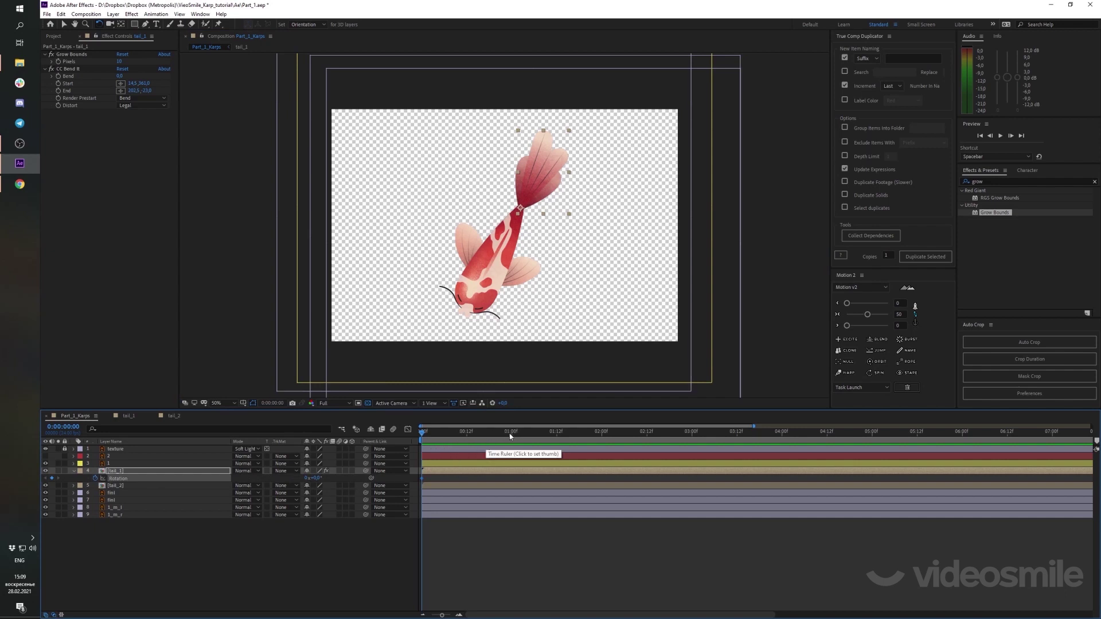
Switch the time display to frames and move to frame 24
left_click(602, 437)
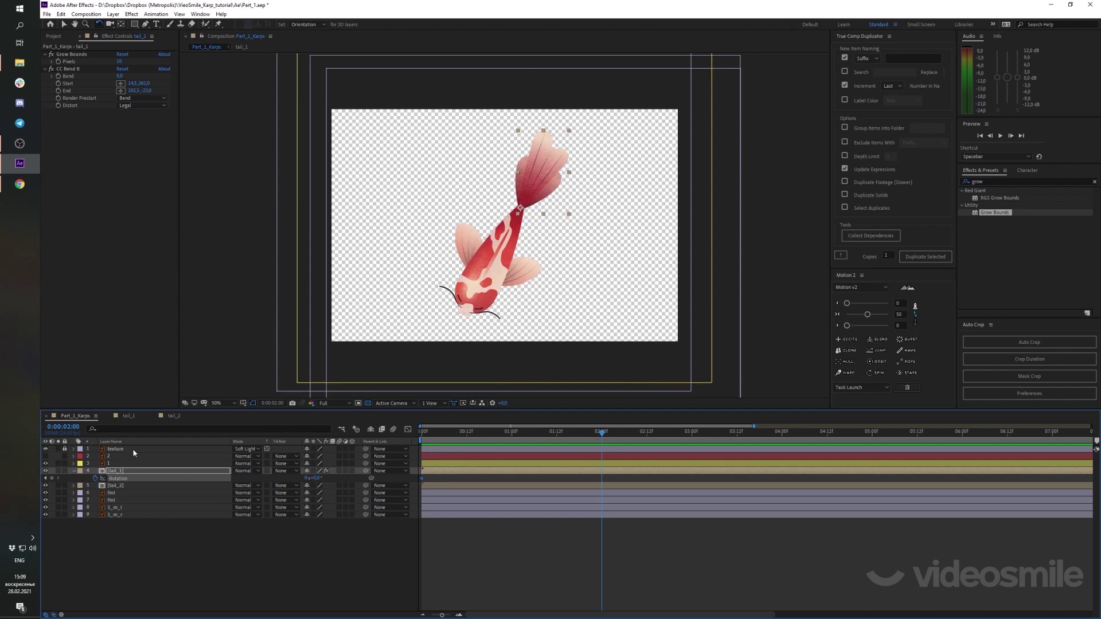
key("ctrl")
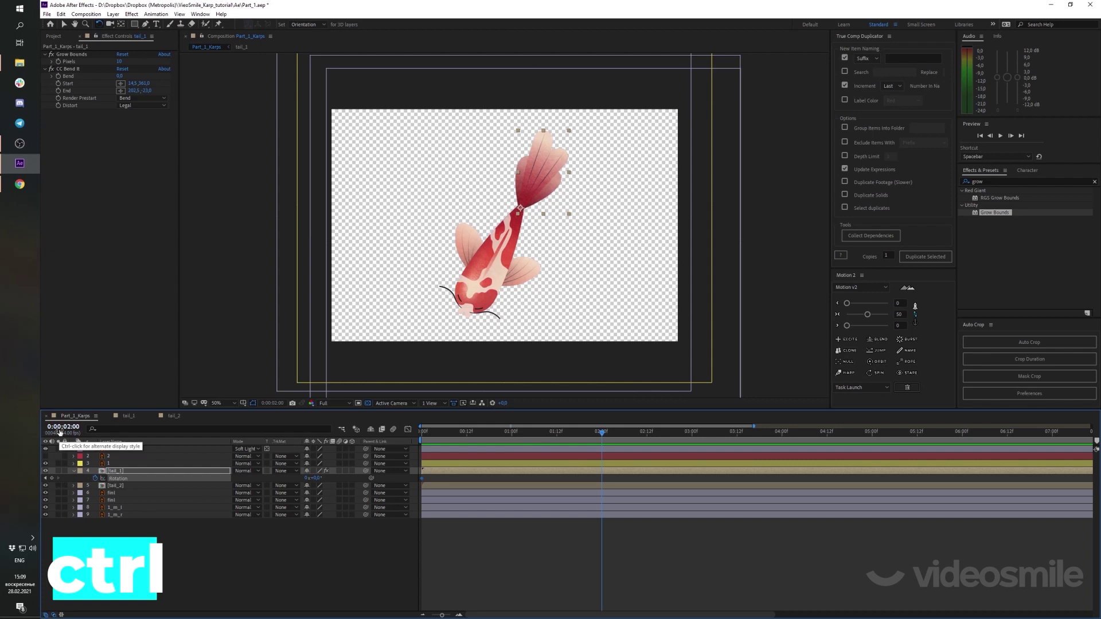
left_click(59, 428, "ctrl")
left_click(60, 428, "ctrl")
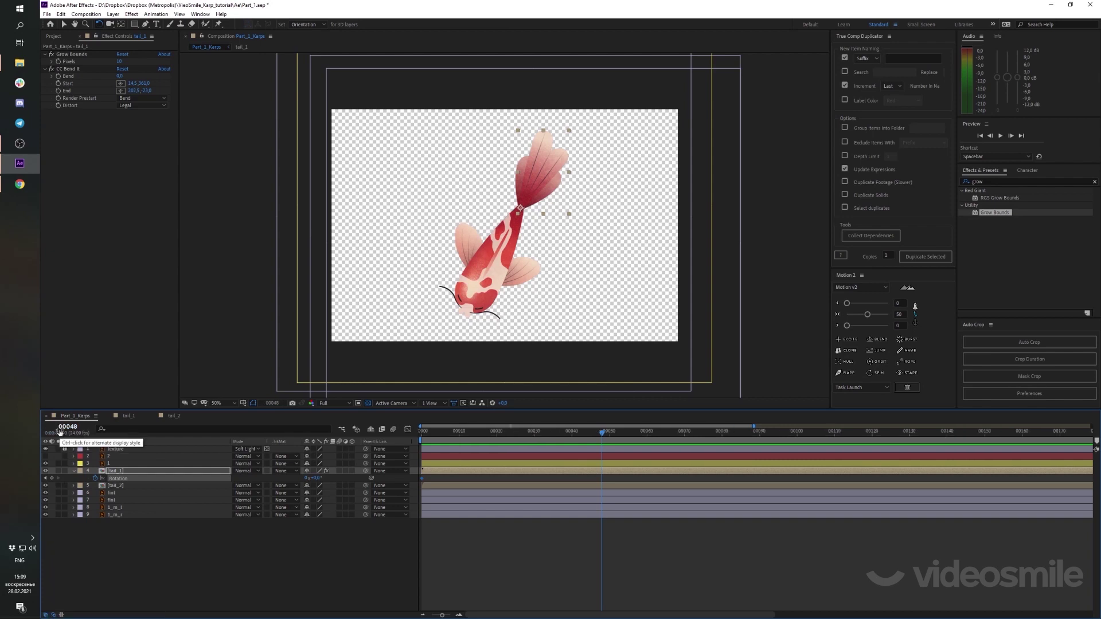
left_click(583, 432)
mouse_move(585, 437)
left_mouse_down()
mouse_move(512, 437)
mouse_move(602, 443)
left_mouse_up()
Copy the frame-0 Rotation keyframe to frame 48 and trial a -25° rotation
left_click(430, 476)
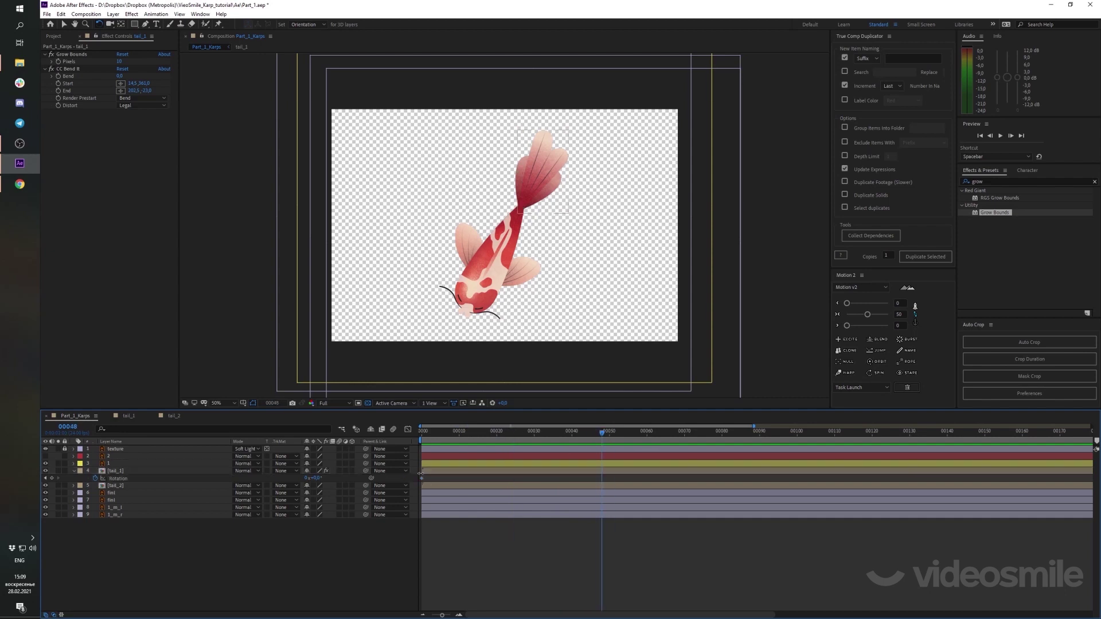
left_click(423, 478)
key("ctrl+c")
key("ctrl+v")
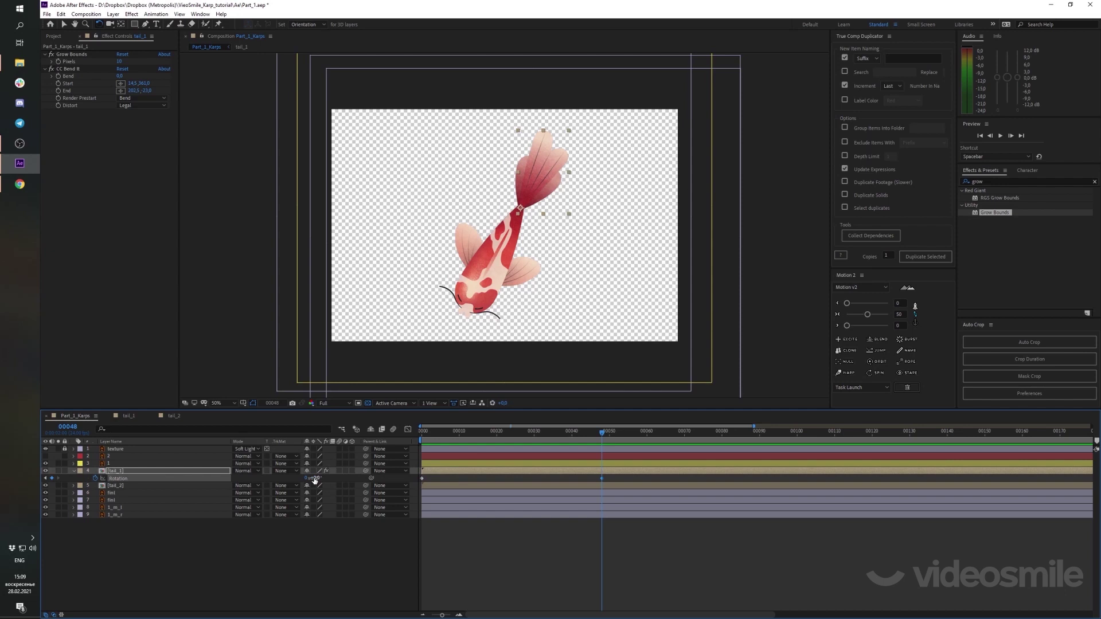
left_click_drag(316, 480, 307, 480)
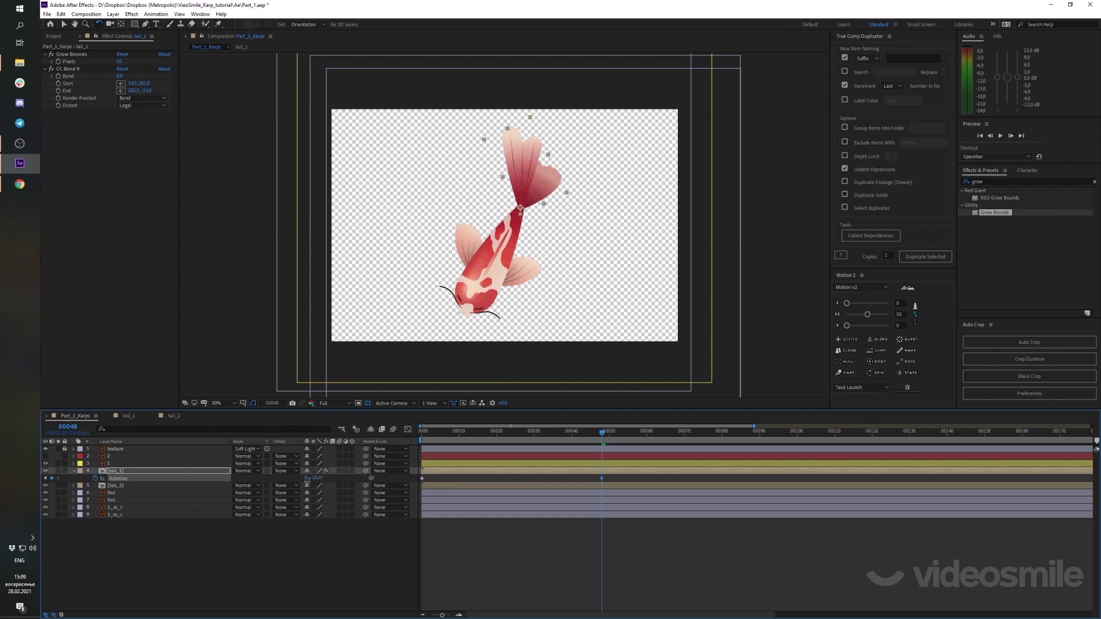
left_click(316, 478)
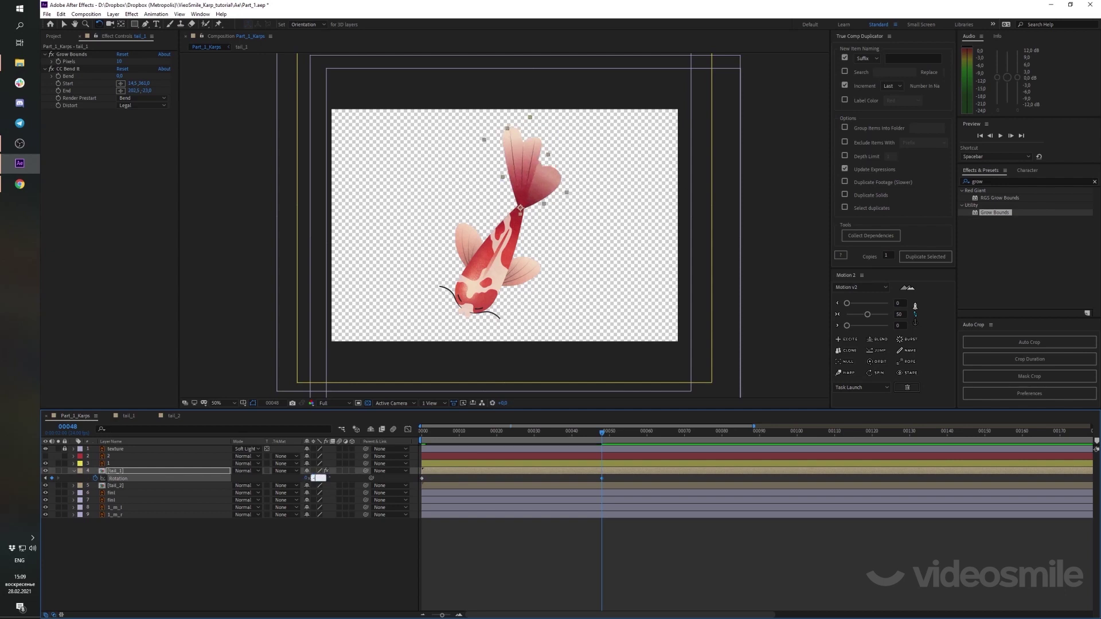
type("-25")
left_click(391, 558)
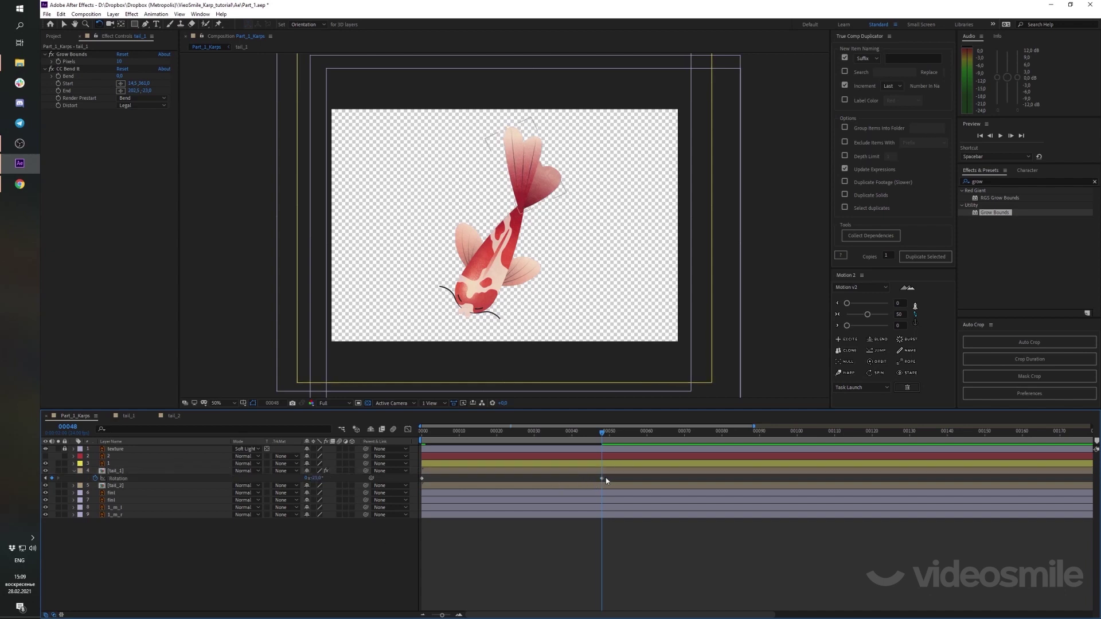
Set tail_1's Rotation to -25° at frame 24
left_click(601, 479)
left_click(423, 439)
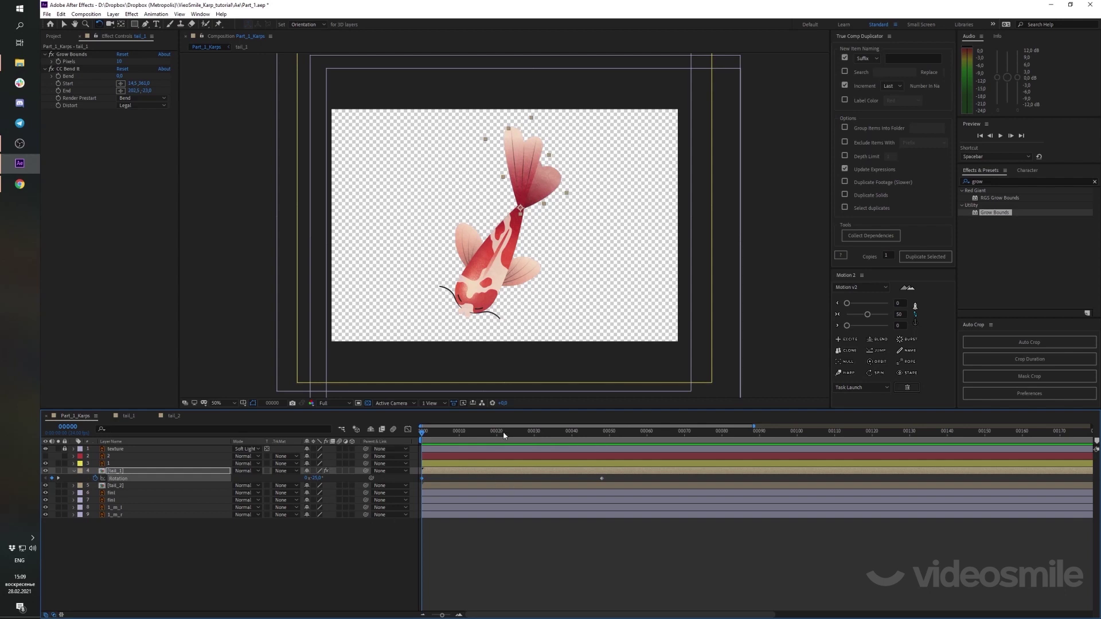
left_click_drag(504, 436, 511, 437)
left_click(316, 481)
type("-25")
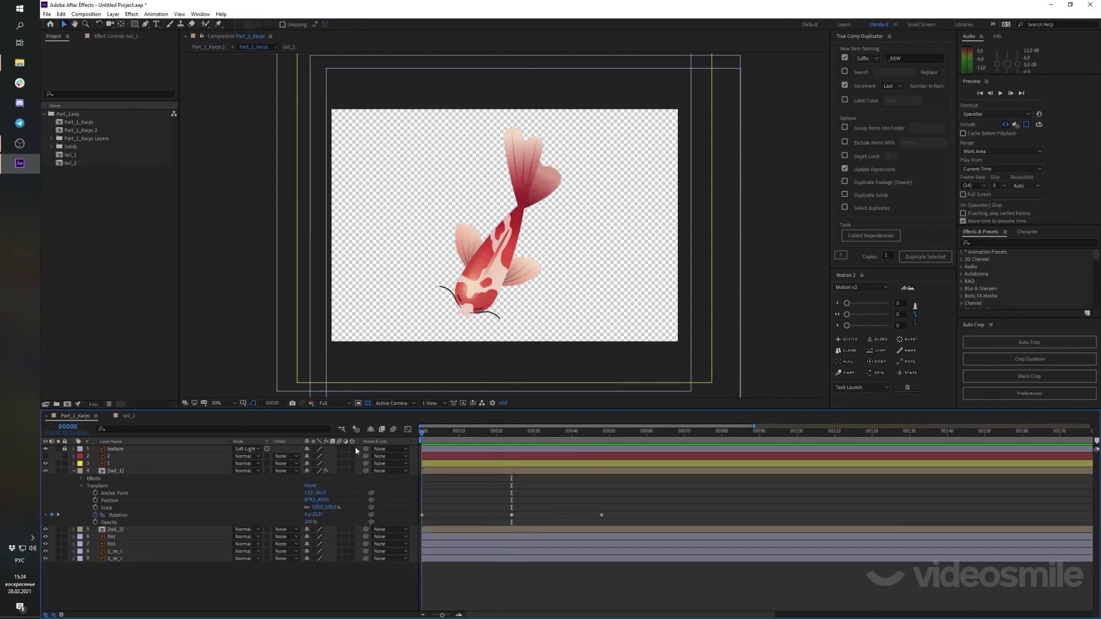
Preview the tail swing and scrub back to frame 0
key("space")
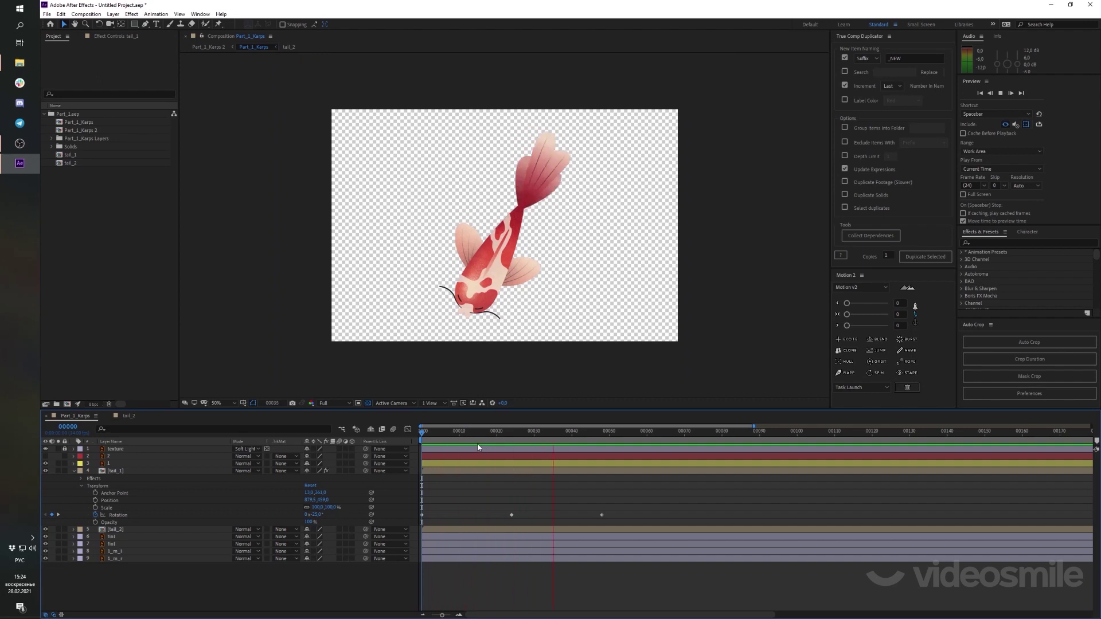
key("space")
left_click(431, 441)
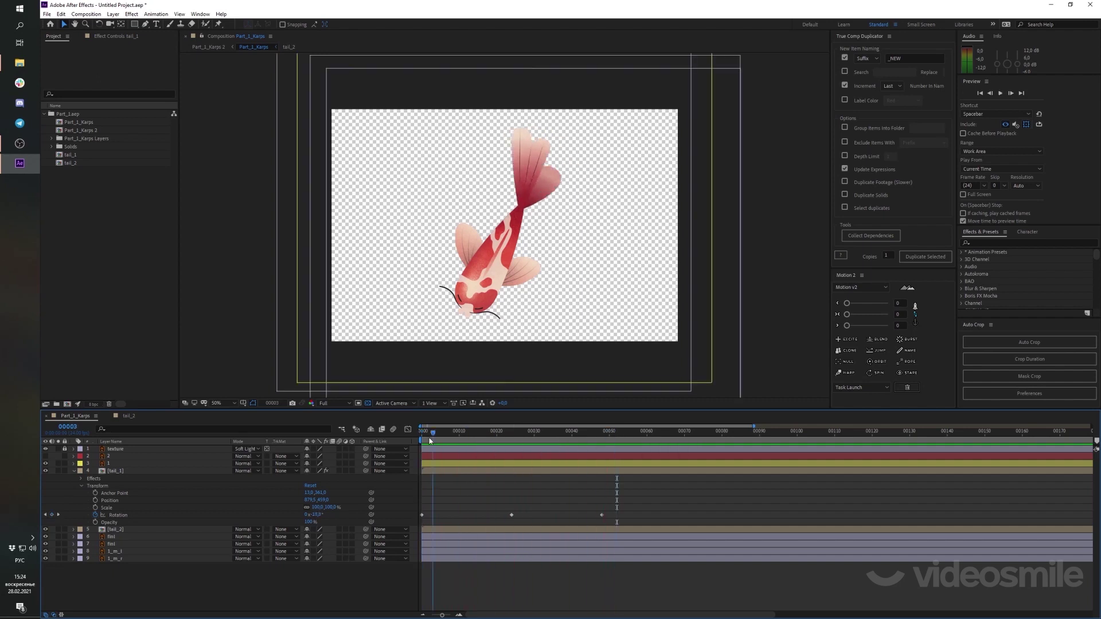
left_click_drag(431, 440, 422, 441)
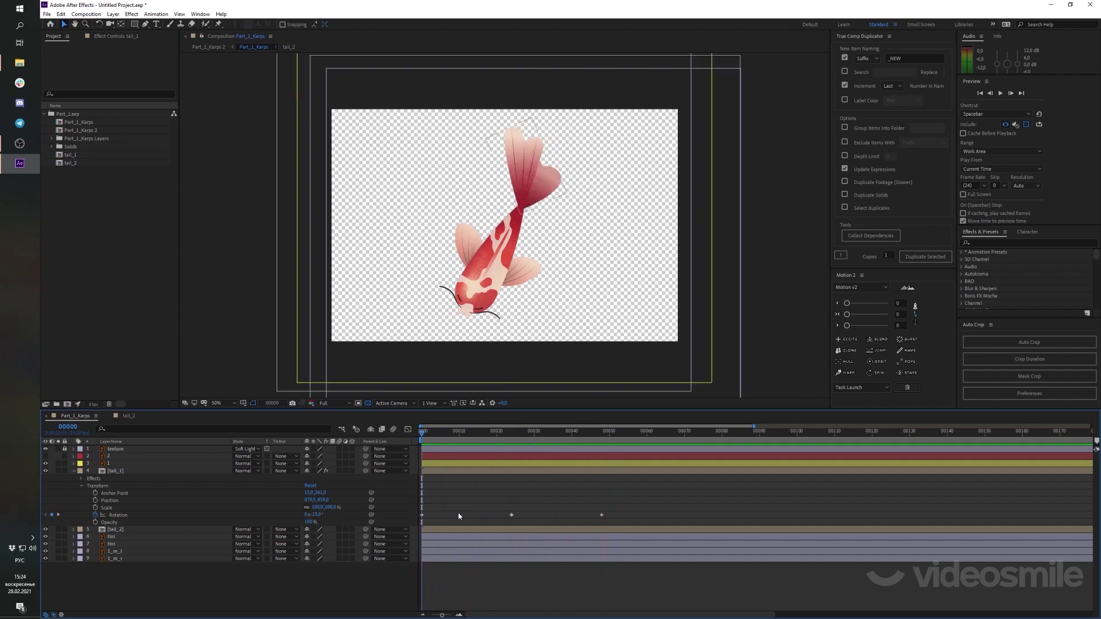
Apply easy ease (F9) to all of tail_1's Rotation keyframes
left_click_drag(637, 501, 500, 519)
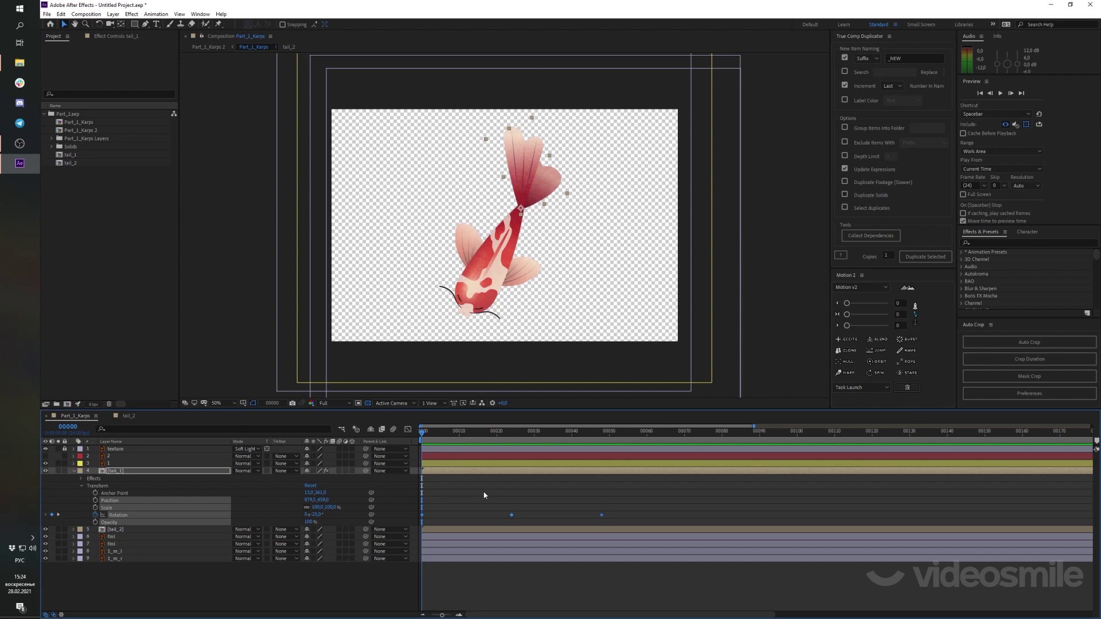
left_click_drag(645, 500, 406, 529)
key("F9")
left_click(504, 509)
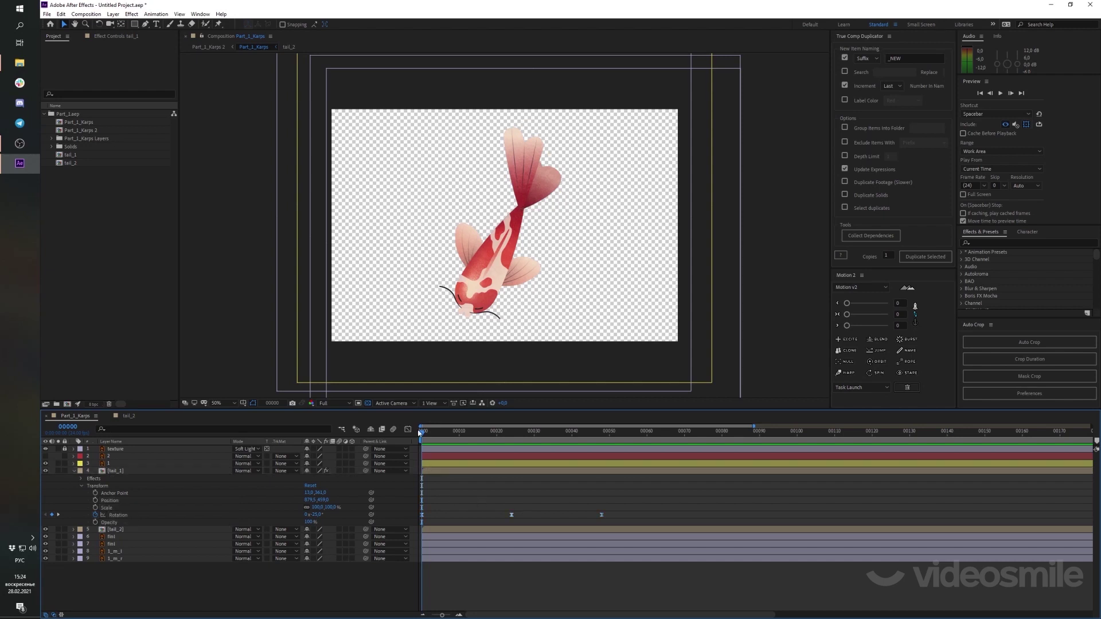
left_click(422, 515)
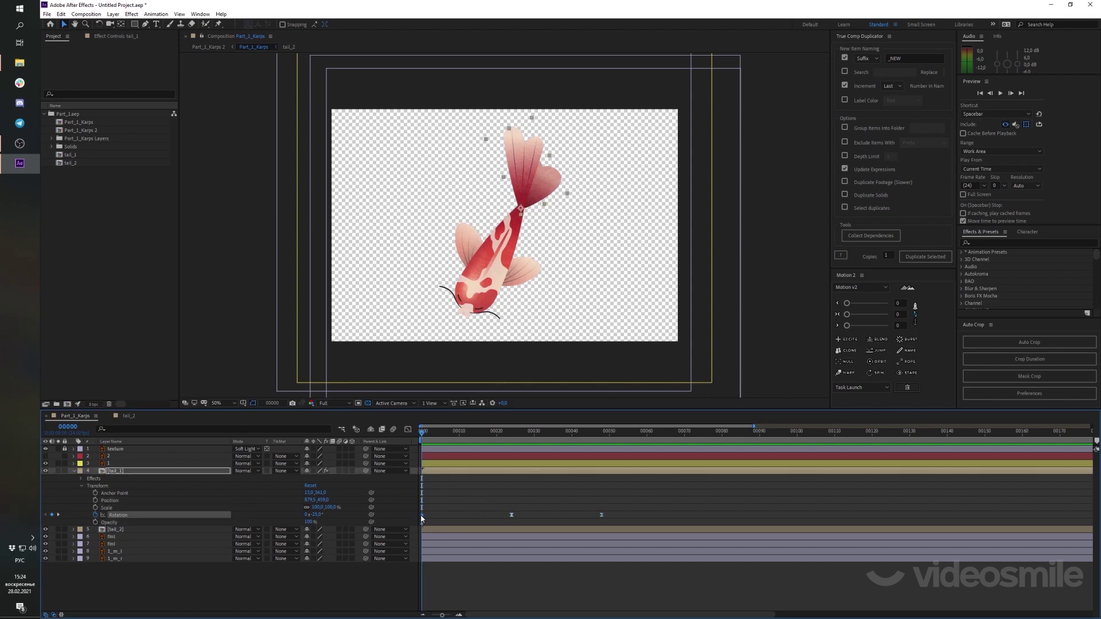
Scrub and preview the eased tail swing, then return to the first frame
mouse_move(424, 439)
left_mouse_down()
mouse_move(446, 440)
mouse_move(399, 448)
left_mouse_up()
left_click(442, 514)
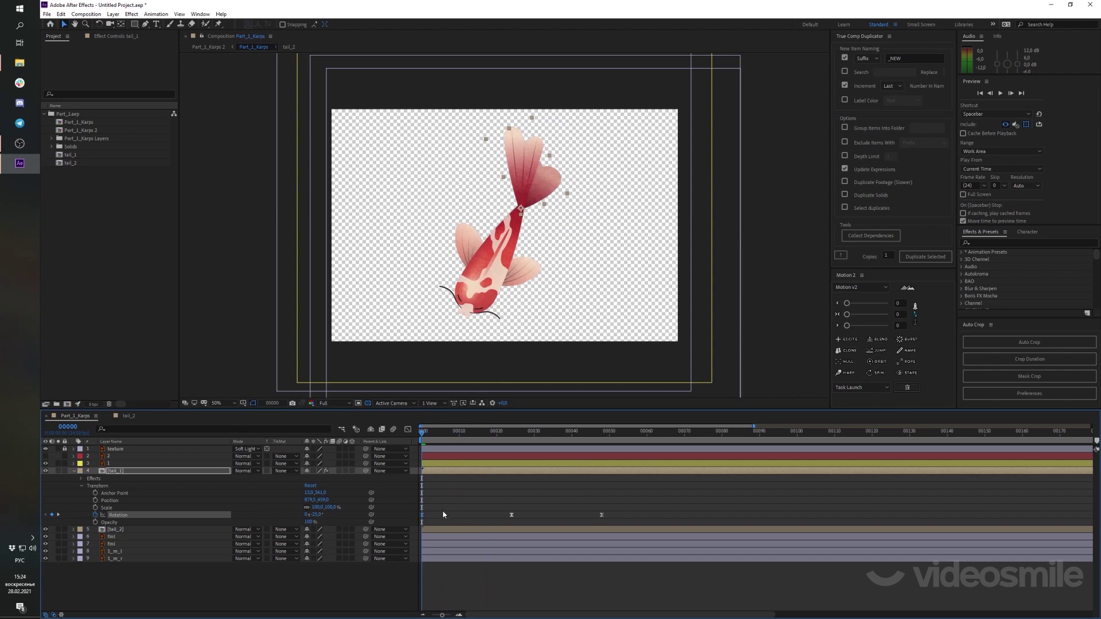
left_click_drag(642, 498, 465, 519)
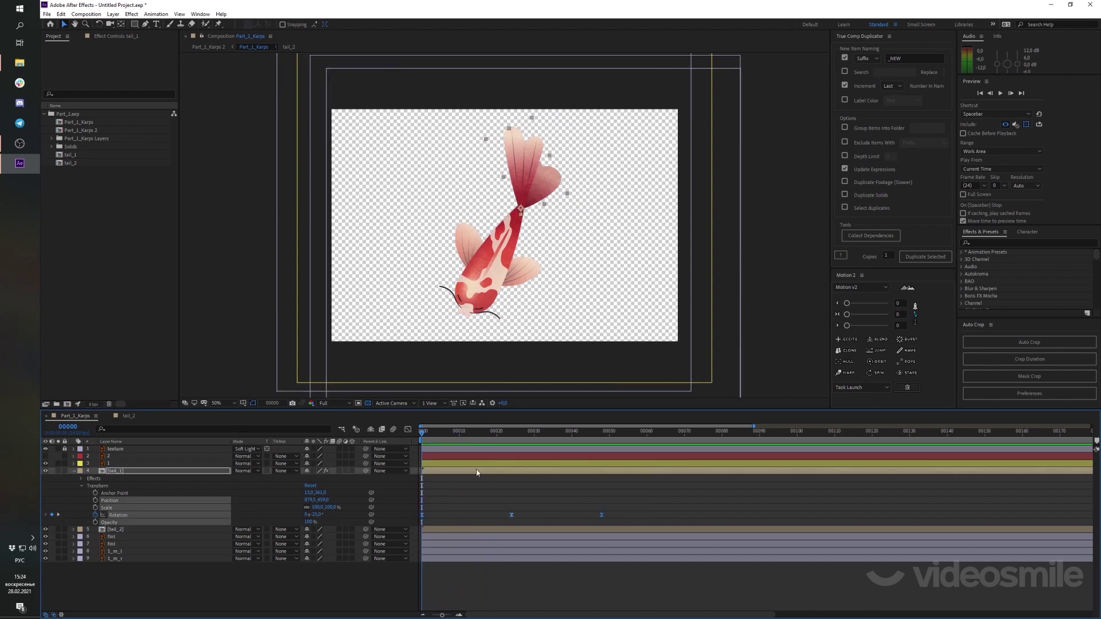
left_click(451, 505)
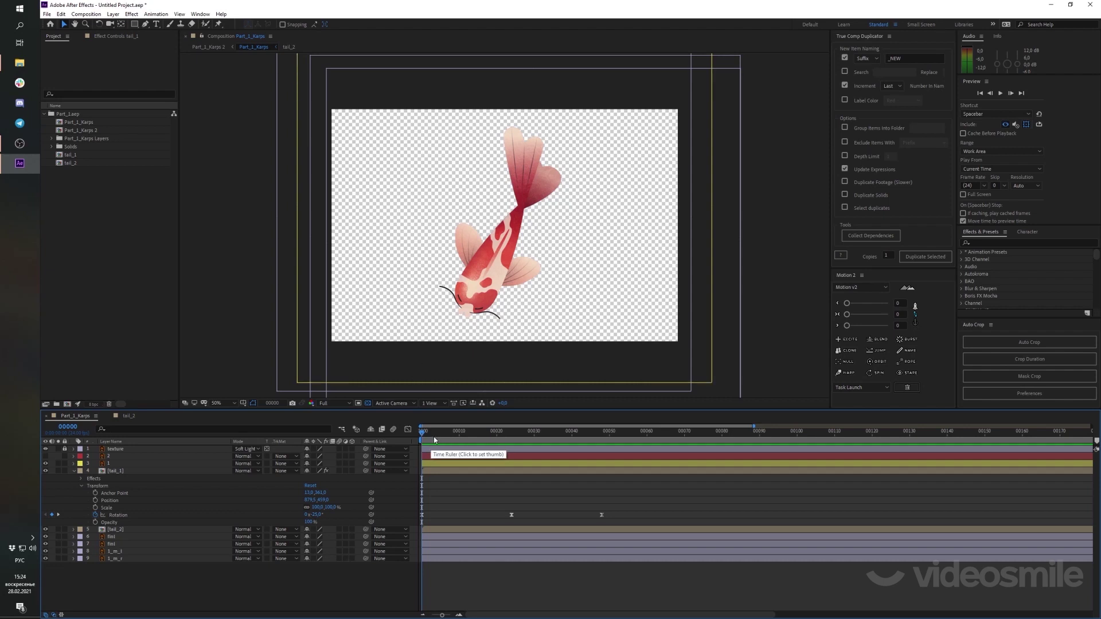
key("space")
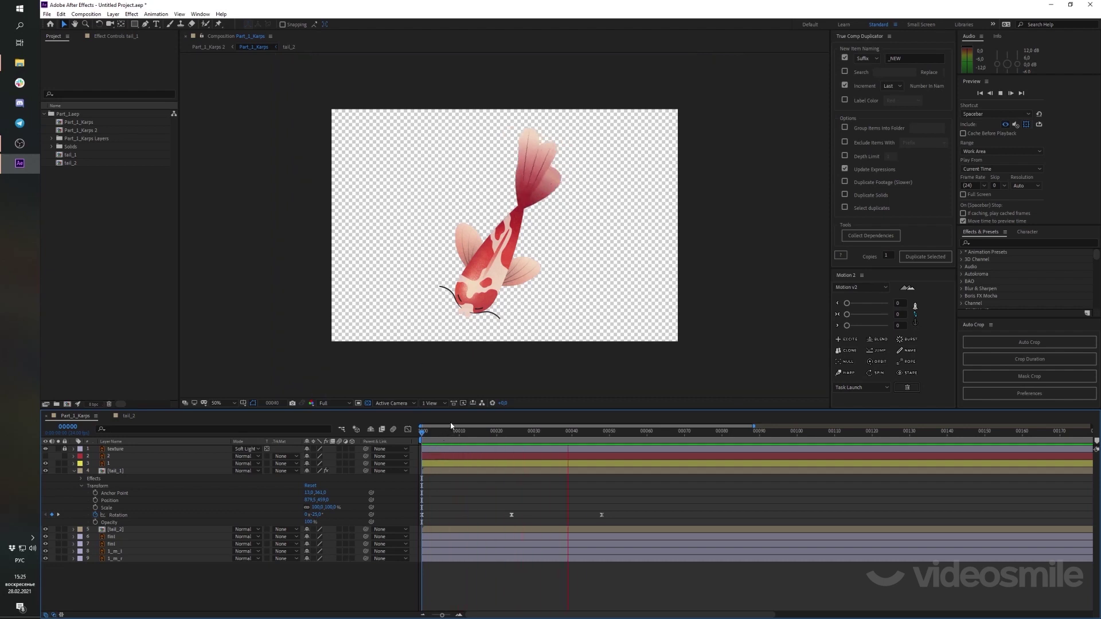
key("space")
left_click_drag(491, 439, 408, 439)
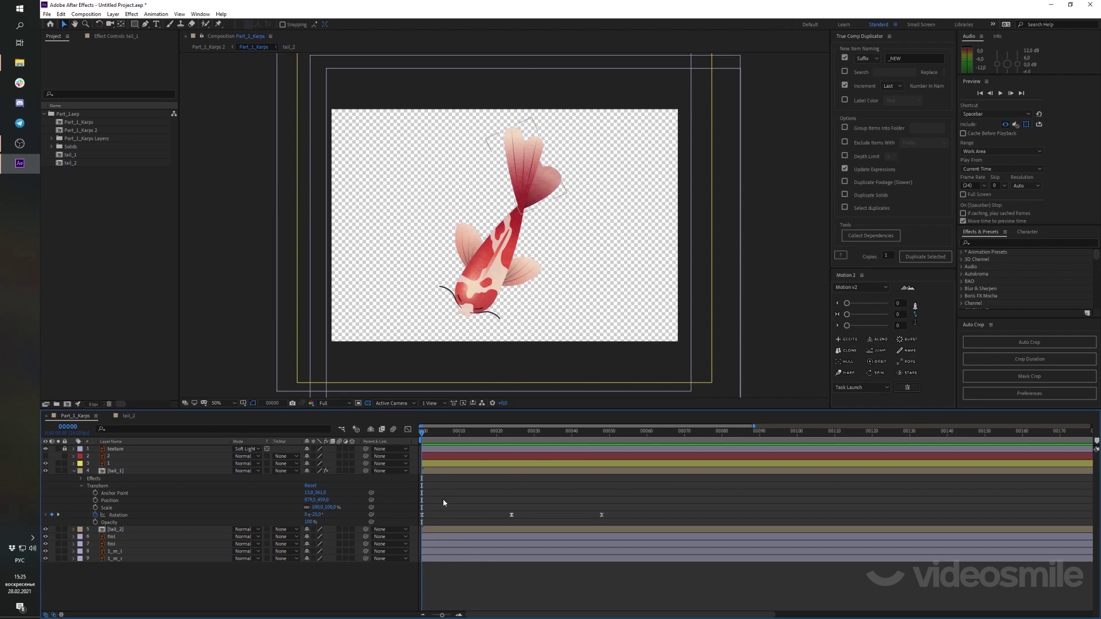
Give tail_1's Rotation a loopOut(type = "cycle", numKeyframes = 0) expression and preview the loop
left_click(94, 518, "alt")
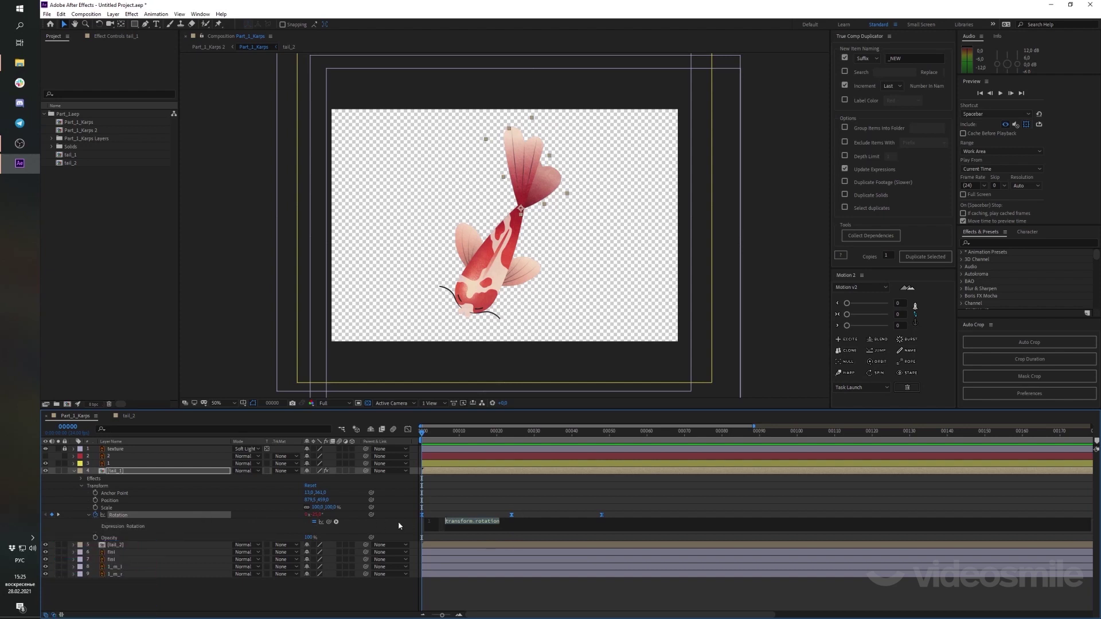
left_click(337, 522)
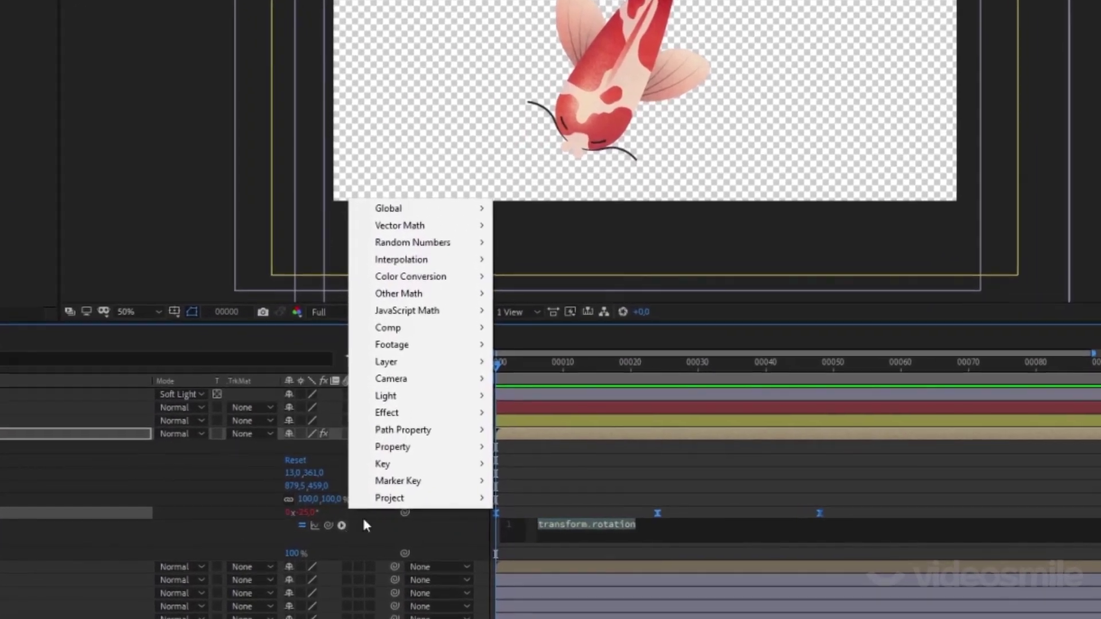
mouse_move(371, 478)
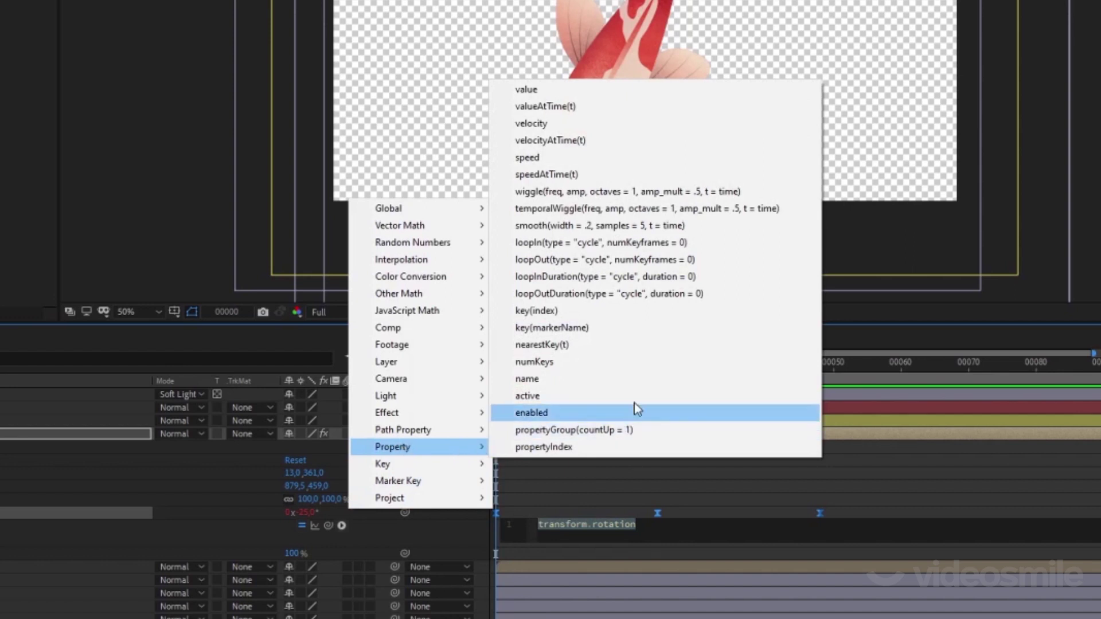
left_click(606, 261)
left_click(675, 474)
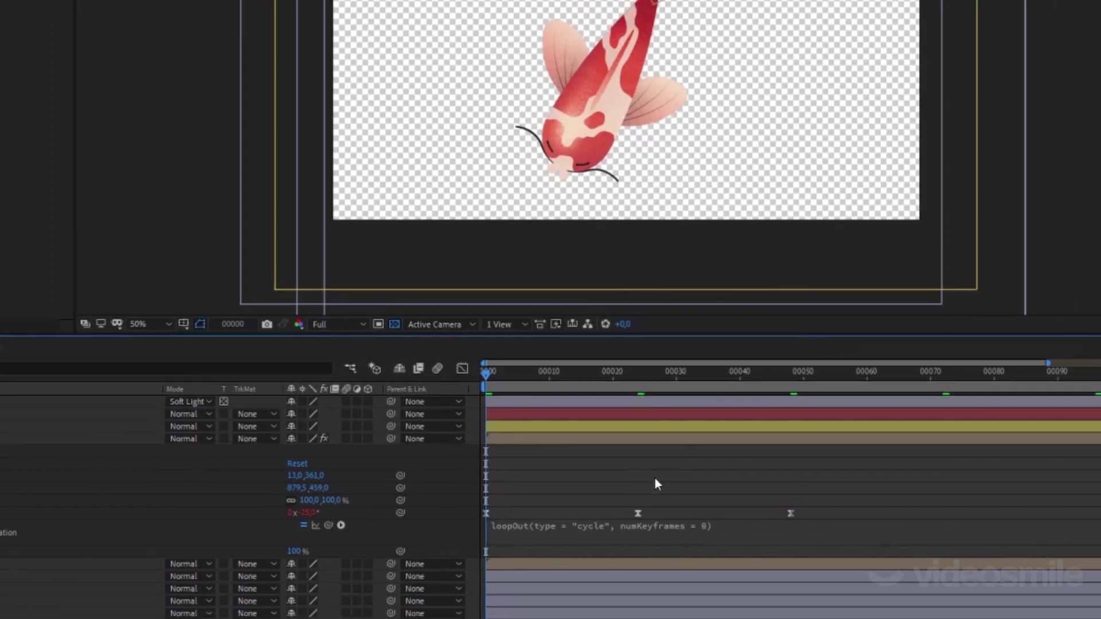
key("space")
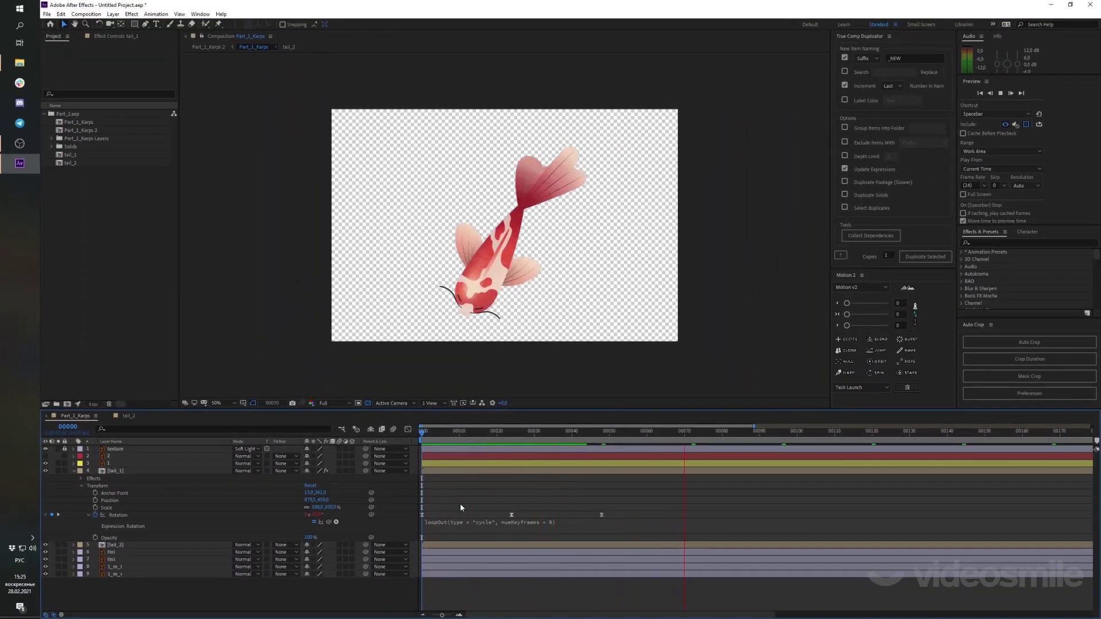
Paste a trial Rotation keyframe at frame 65, then delete it
left_click(601, 432)
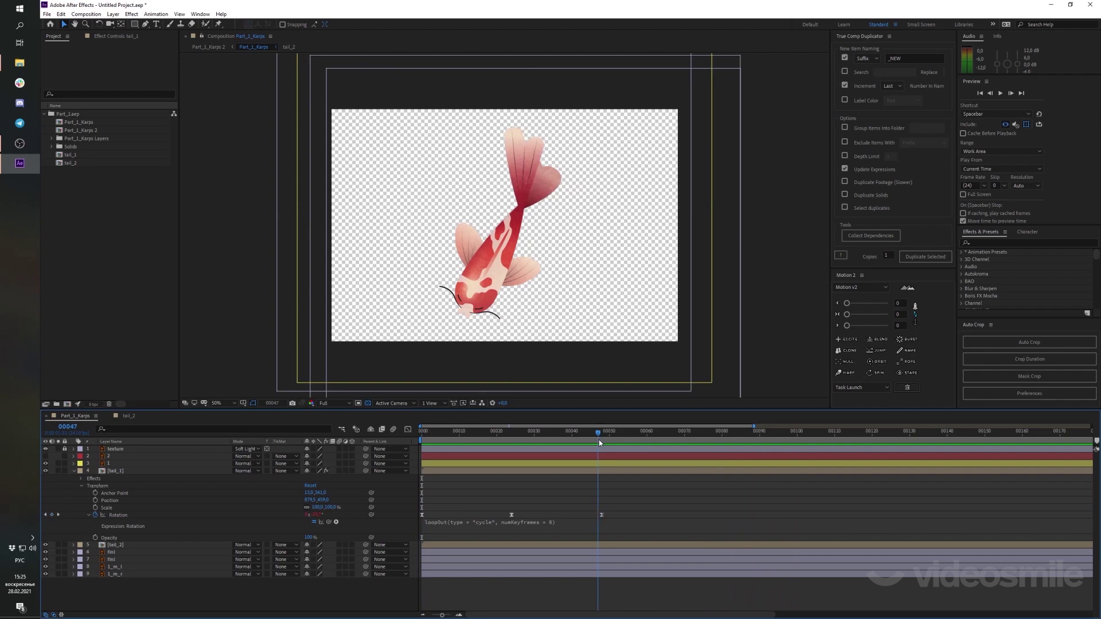
left_click(422, 516)
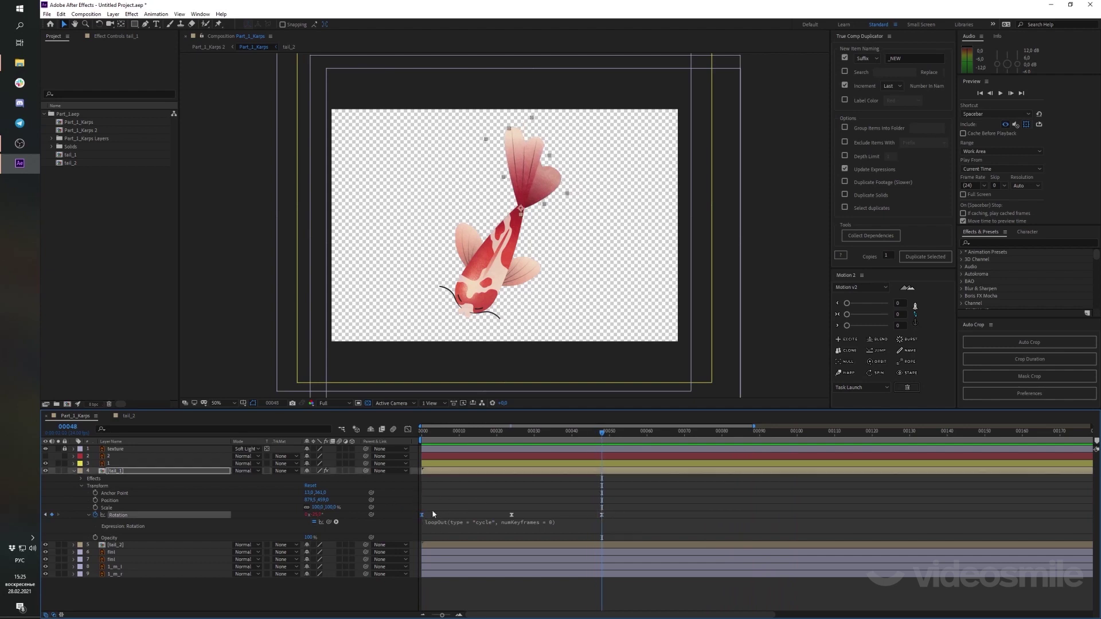
left_click_drag(611, 447, 665, 441)
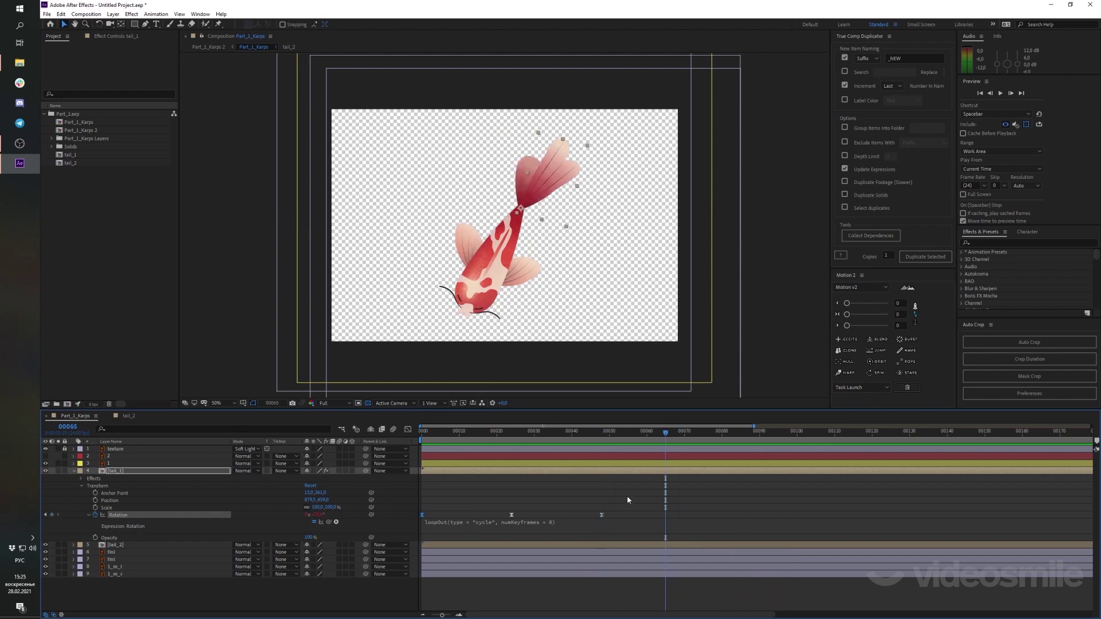
key("ctrl+v")
left_click(579, 432)
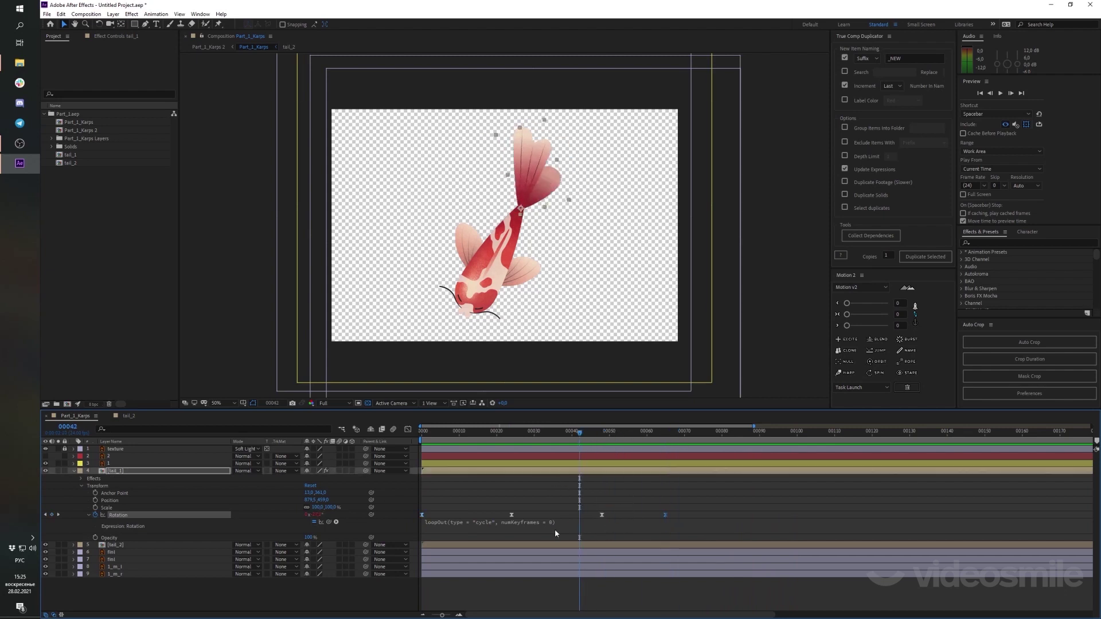
left_click_drag(613, 446, 610, 445)
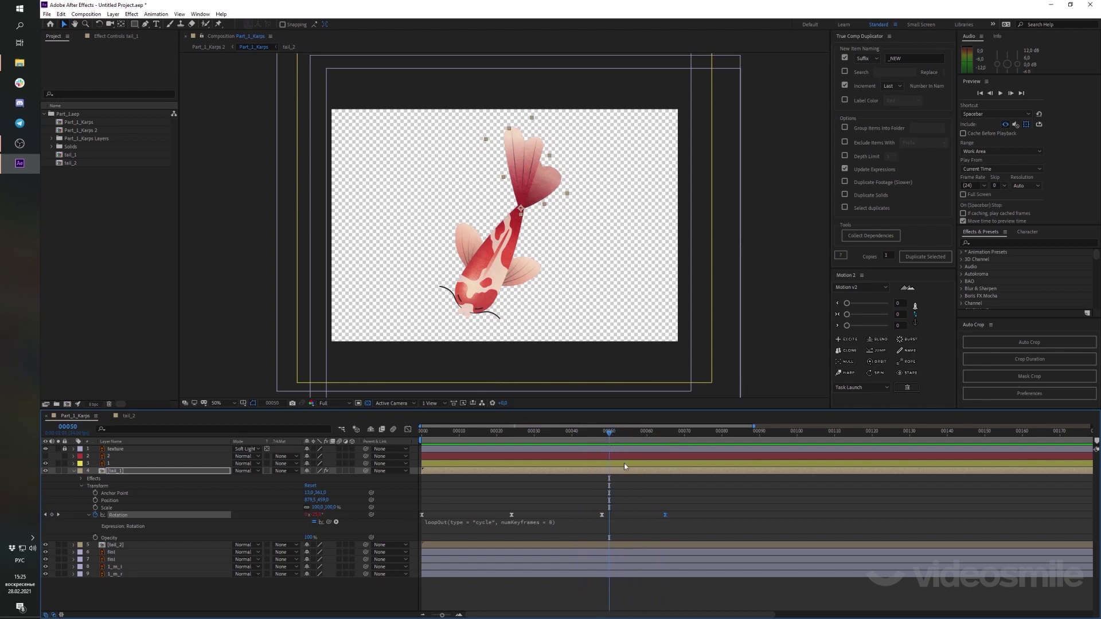
key("Delete")
Return to the start and preview the looping tail swing
left_click(602, 439)
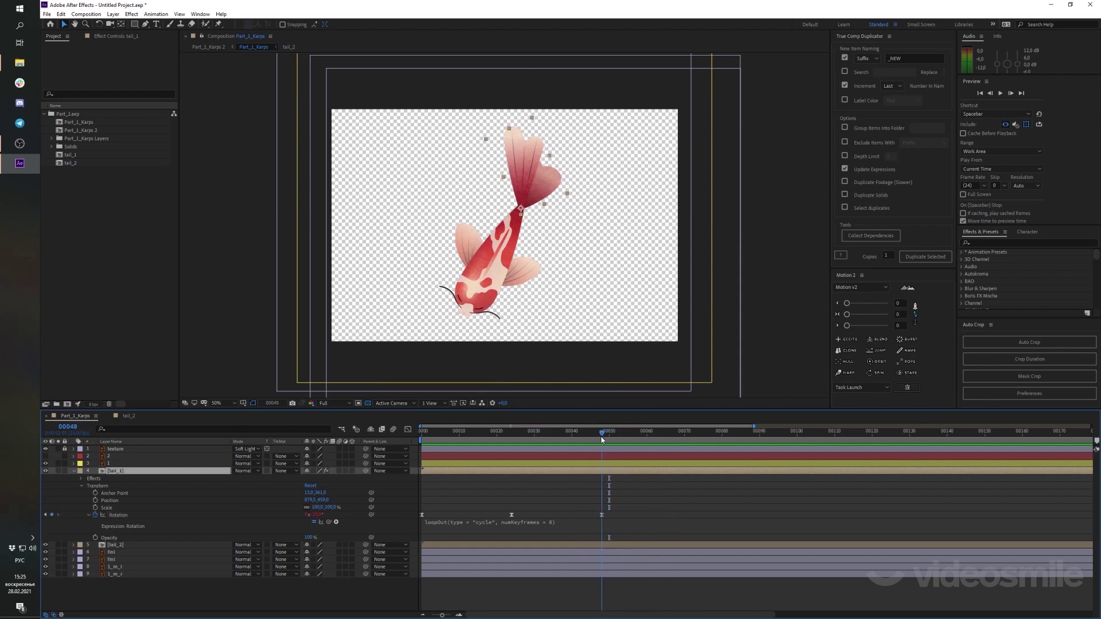
key("Home")
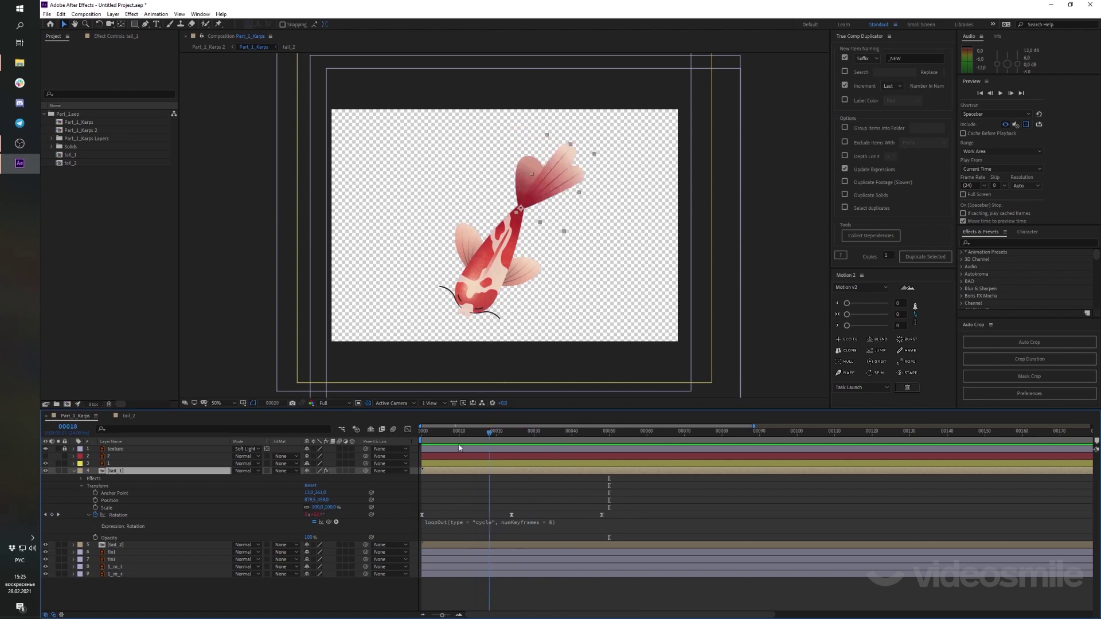
key("space")
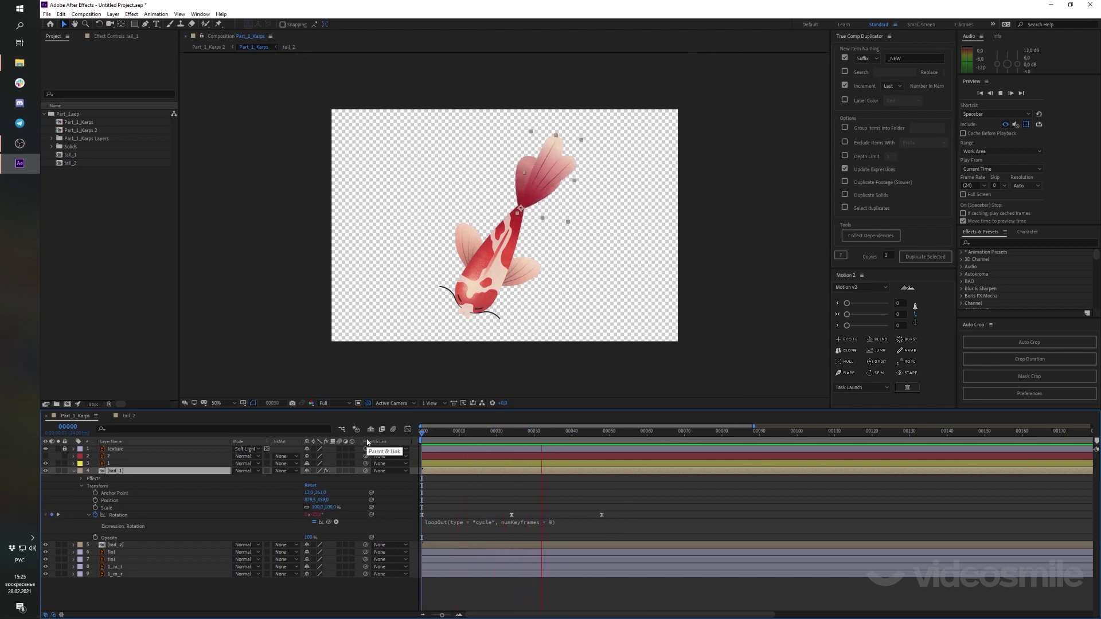
key("space")
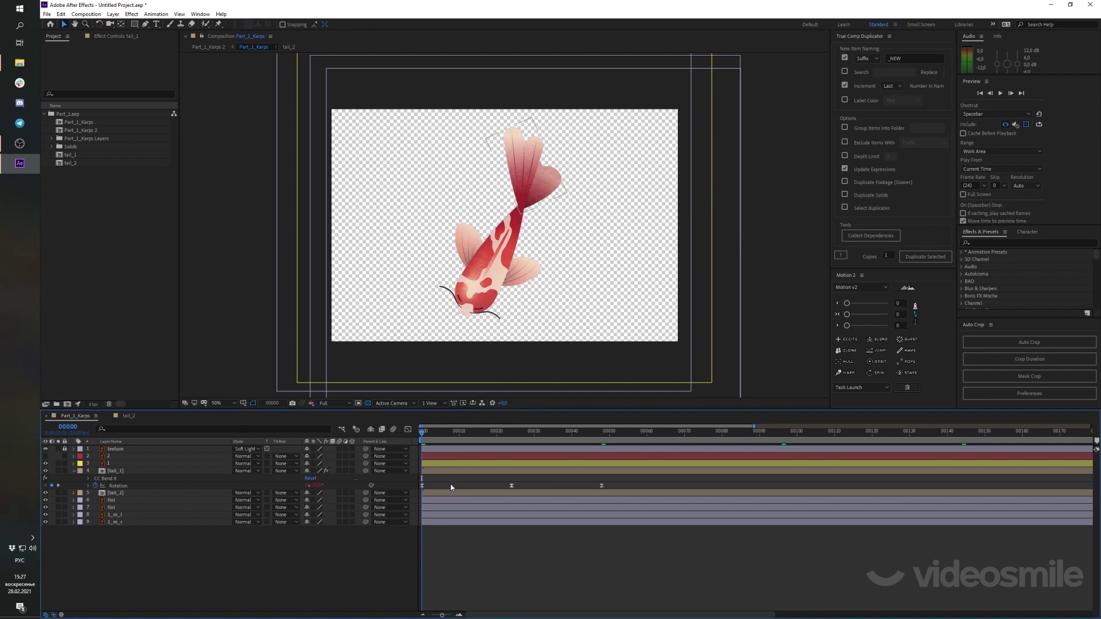
Select CC Bend It and reveal its Bend property in tail_1's timeline
left_click(104, 36)
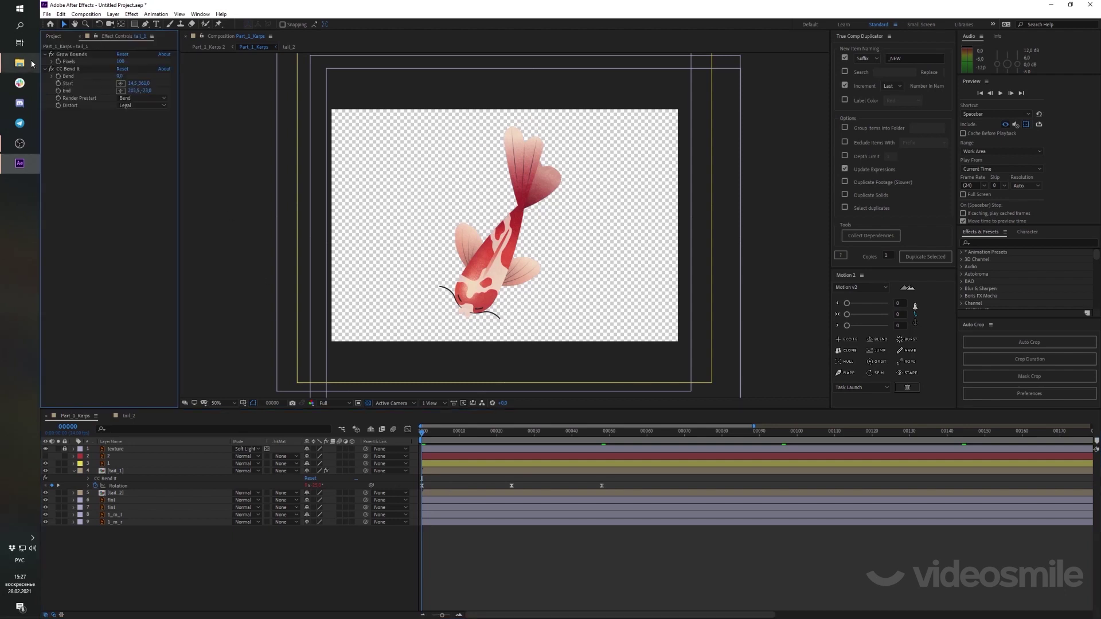
left_click(68, 70)
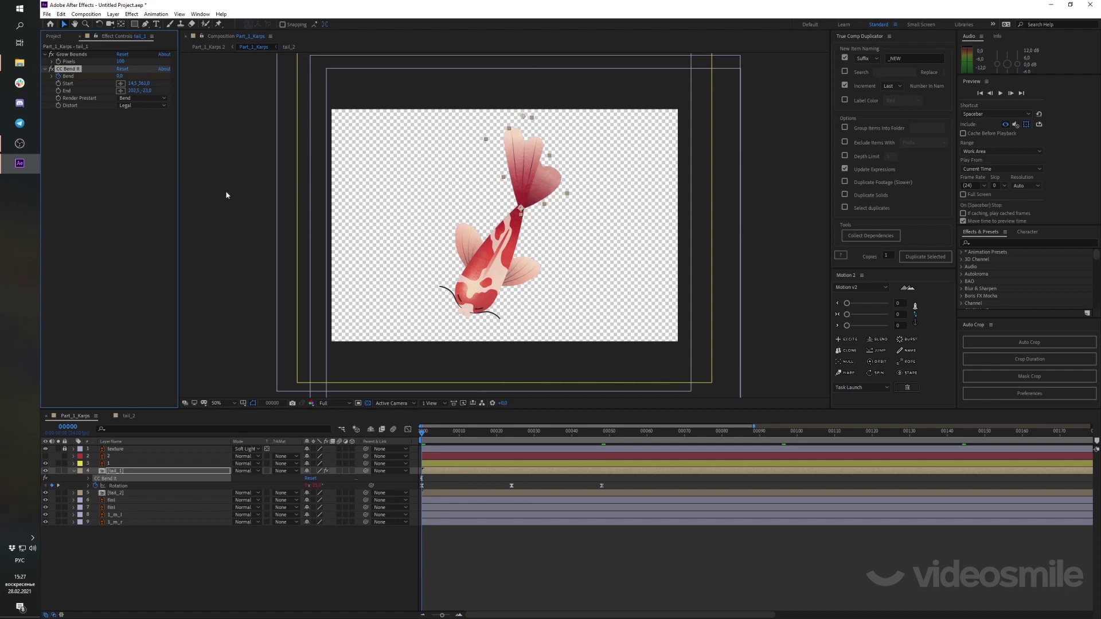
key("u")
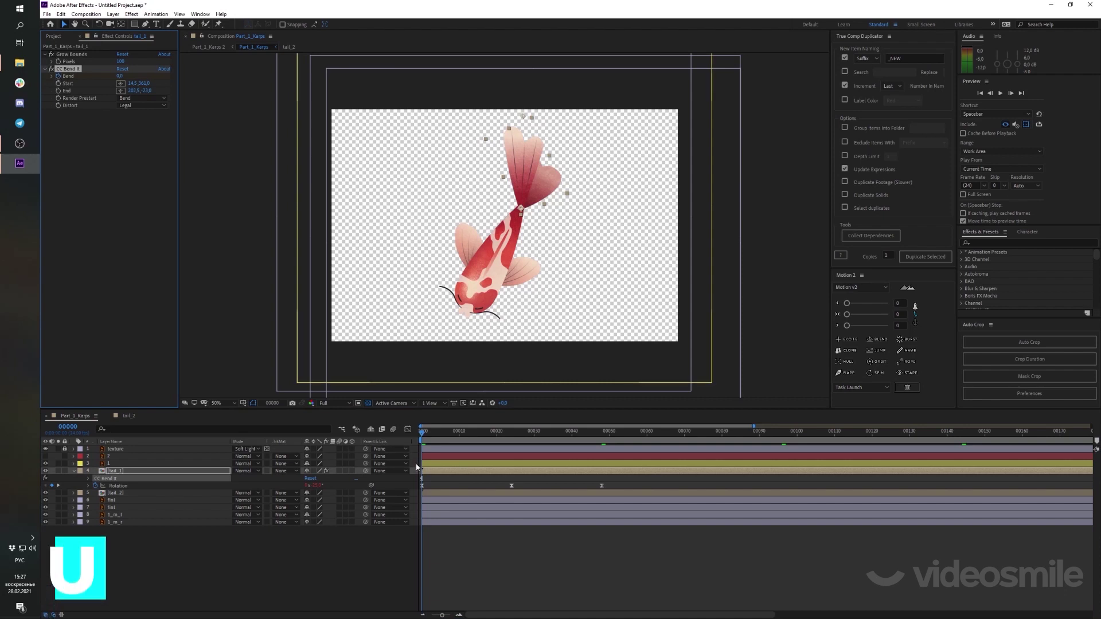
key("u")
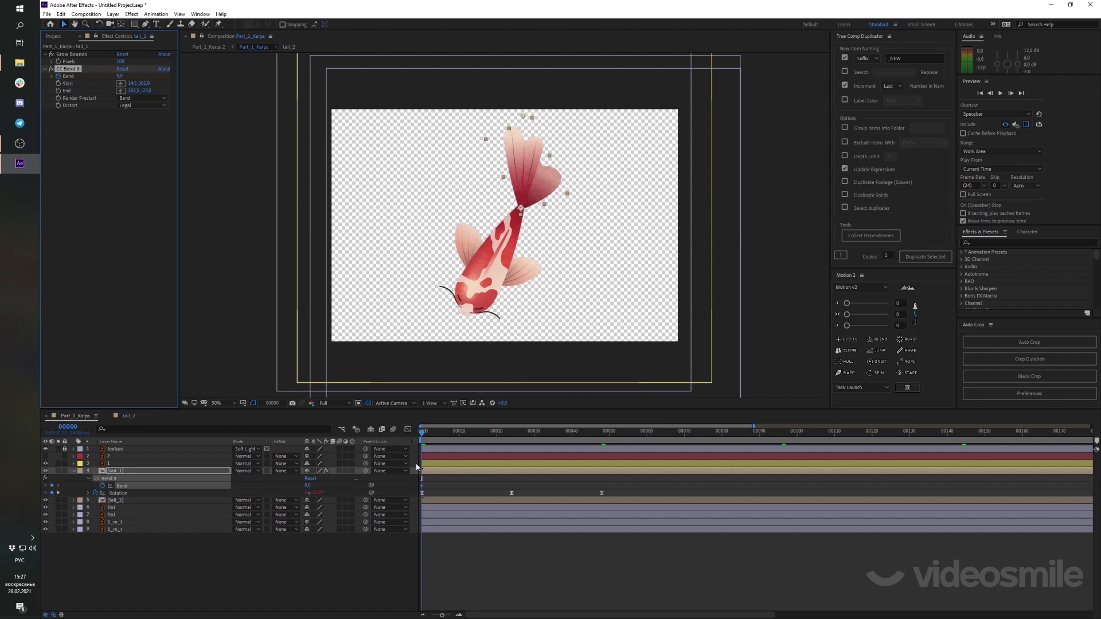
left_click(73, 471)
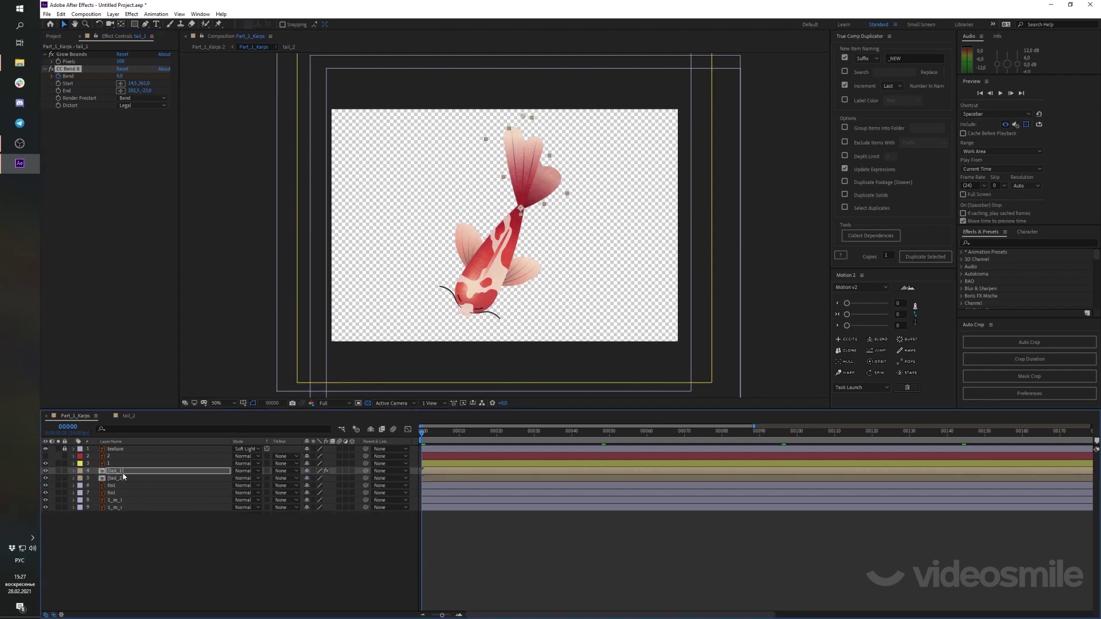
key("u")
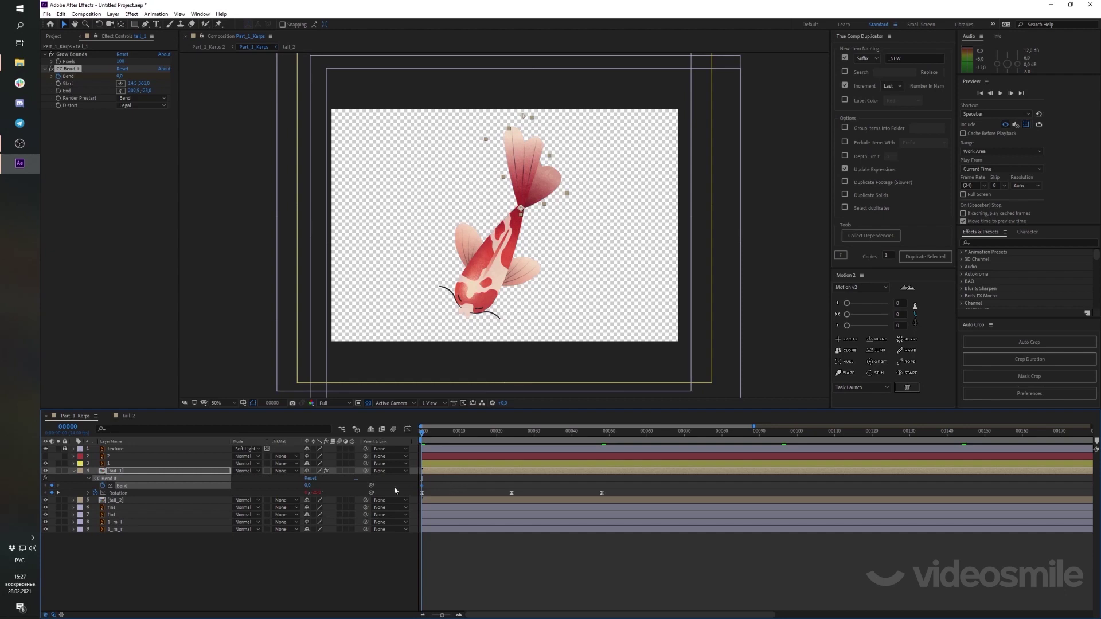
Keyframe Bend at -25 on frame 0 and 25 on frame 24
left_click_drag(309, 487, 198, 512)
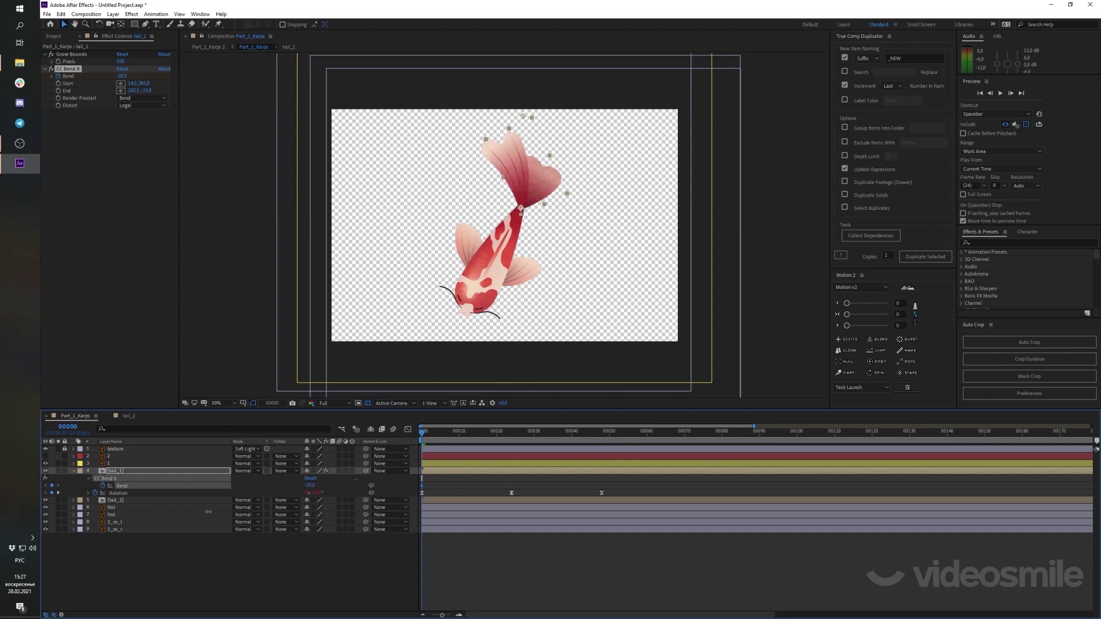
left_click(312, 485)
type("-2")
left_click(438, 480)
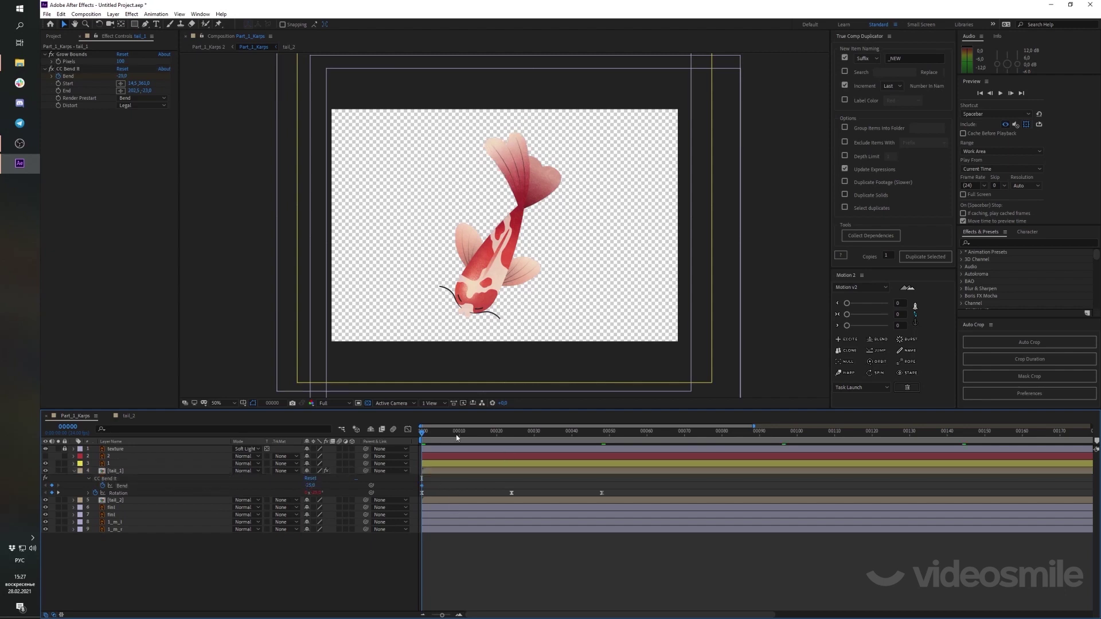
left_click(511, 434)
left_click(310, 485)
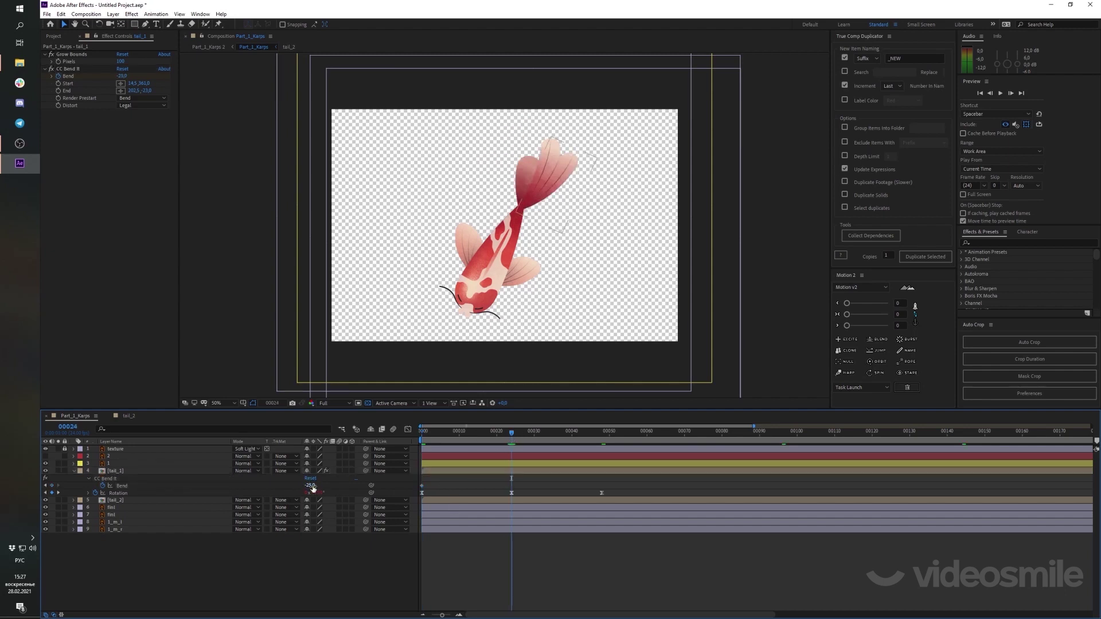
type("25")
key("Return")
Paste a -25 Bend keyframe at frame 48 and preview the tail from the start
left_click_drag(425, 490, 423, 488)
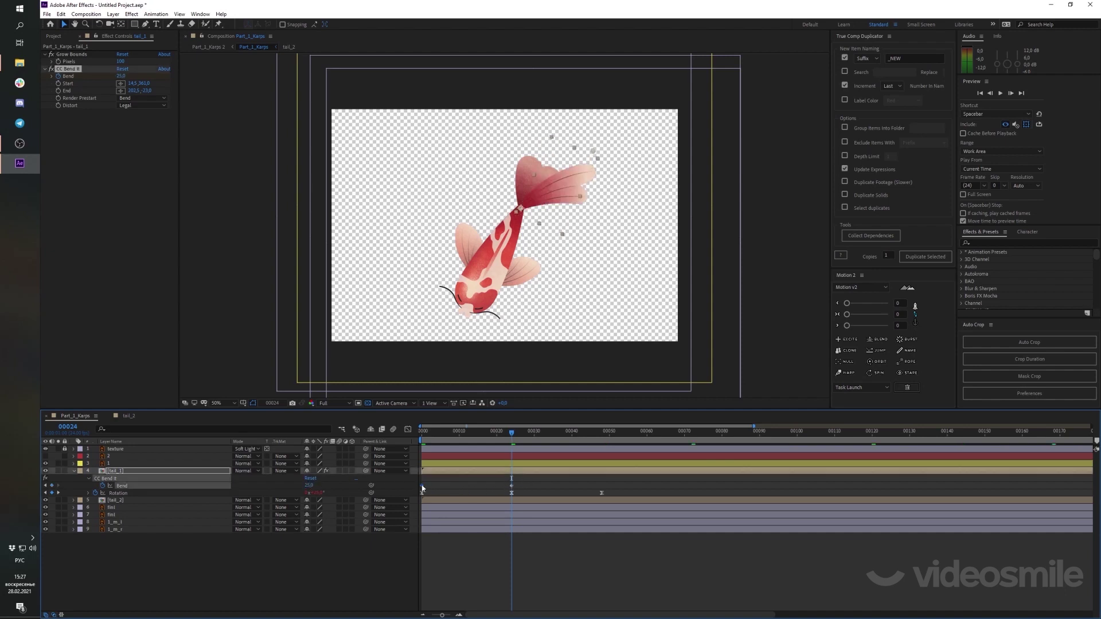
left_click_drag(597, 438, 601, 438)
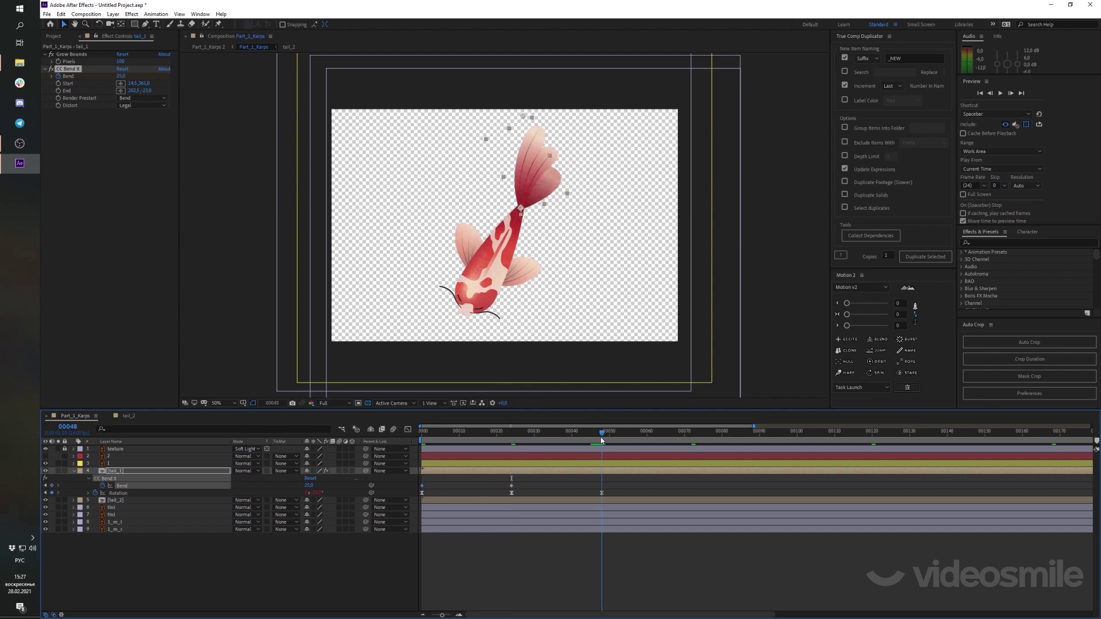
key("ctrl+v")
left_click_drag(614, 480, 410, 491)
key("Home")
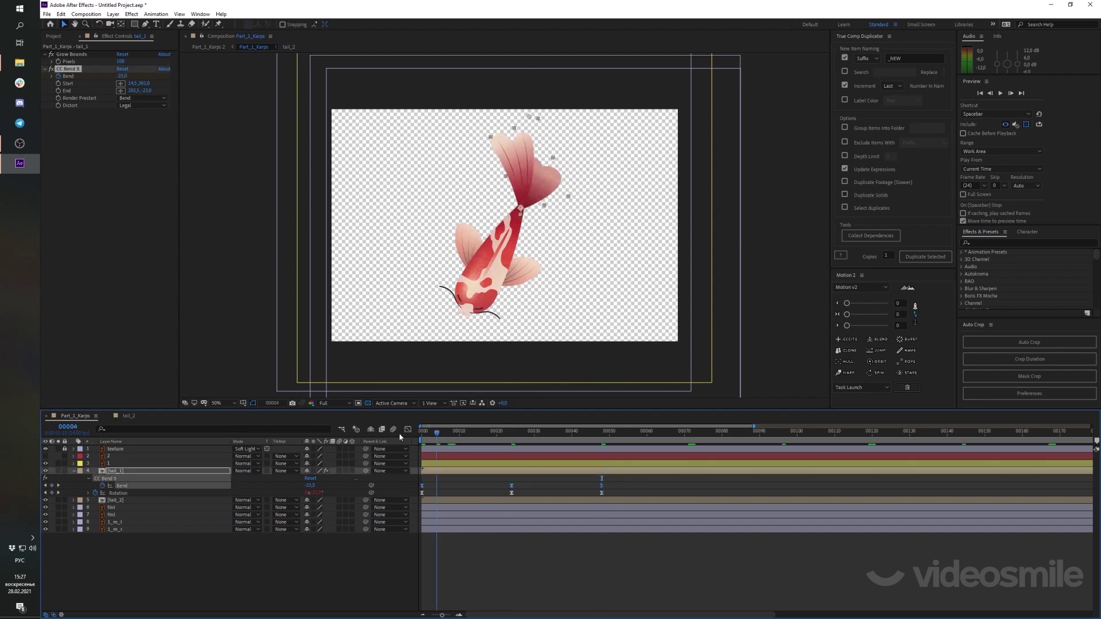
key("space")
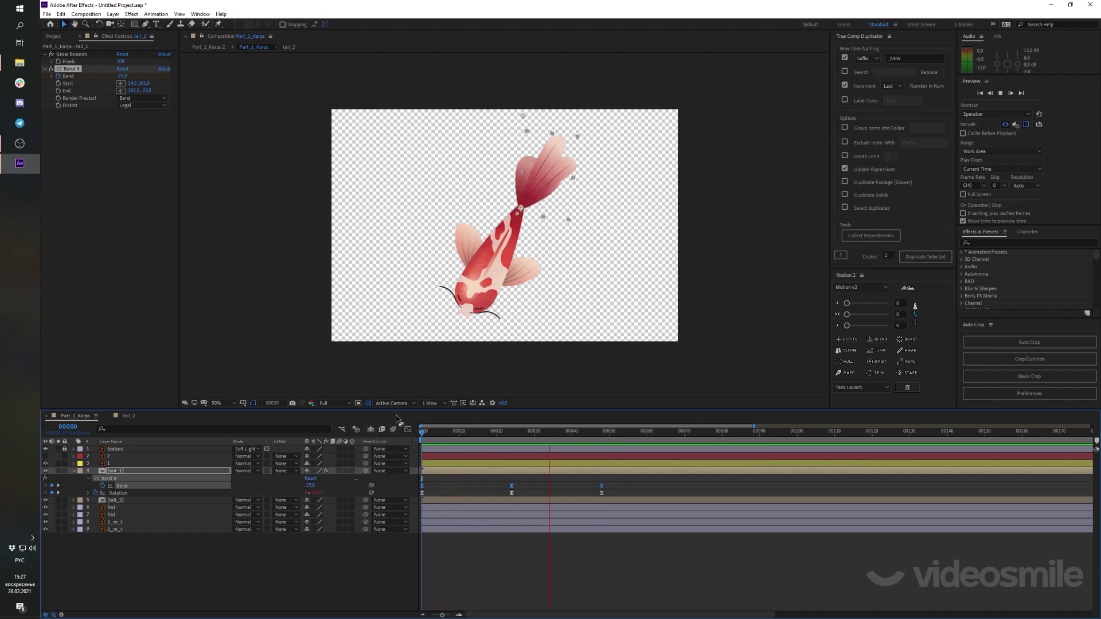
key("space")
mouse_move(613, 443)
left_mouse_down()
mouse_move(408, 442)
mouse_move(561, 447)
left_mouse_up()
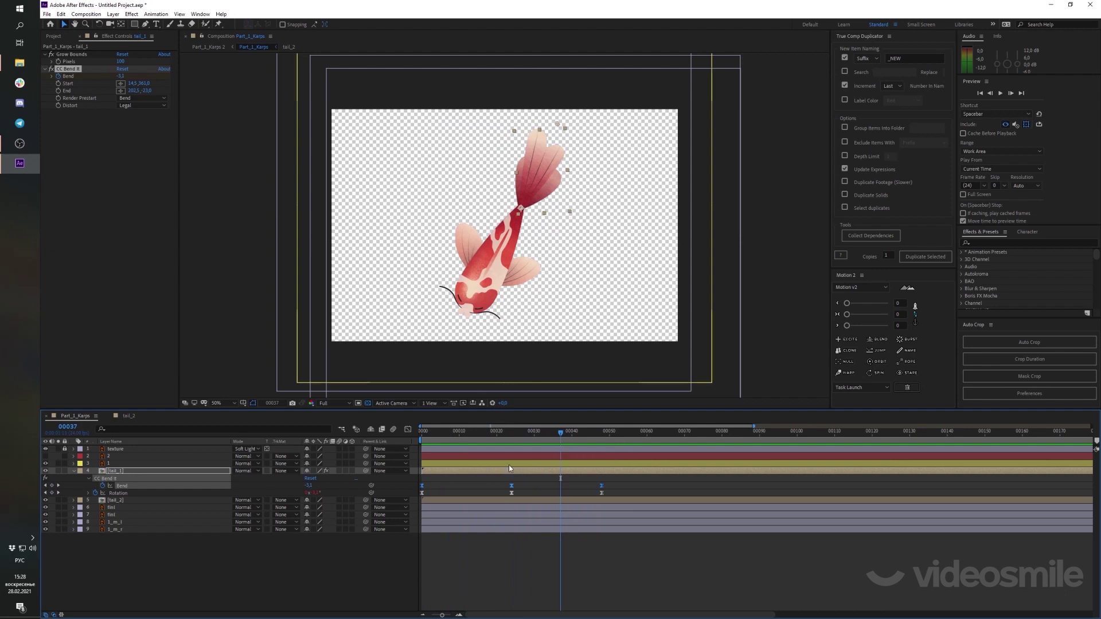
Add a loopOut cycle expression to tail_1's Bend and preview the repeating curve
left_click(103, 485, "alt")
left_click(336, 493)
mouse_move(362, 451)
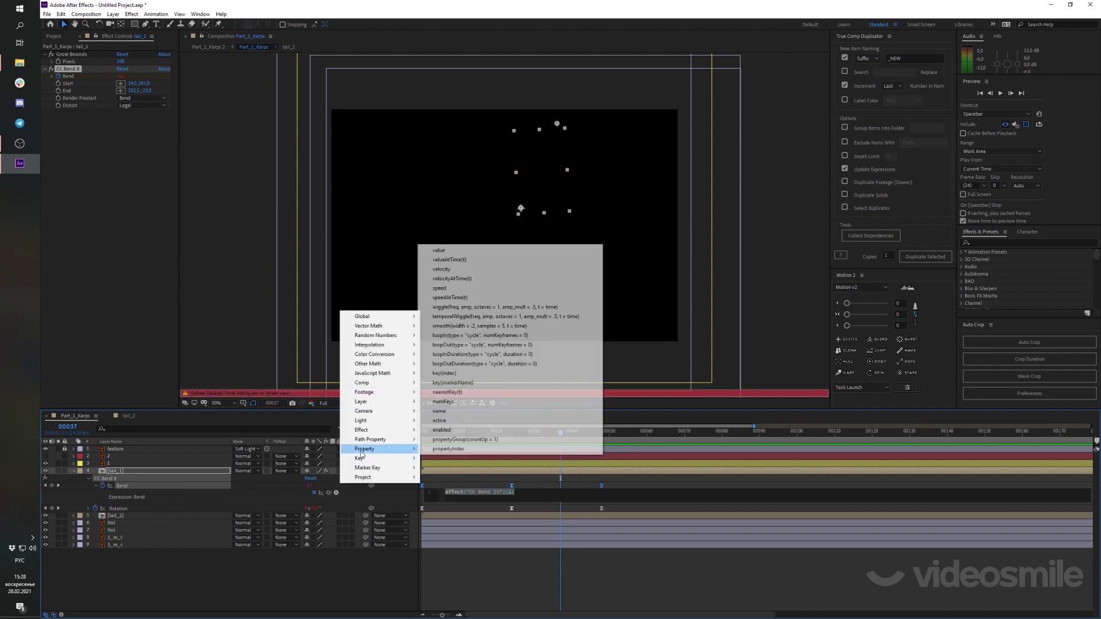
left_click(489, 345)
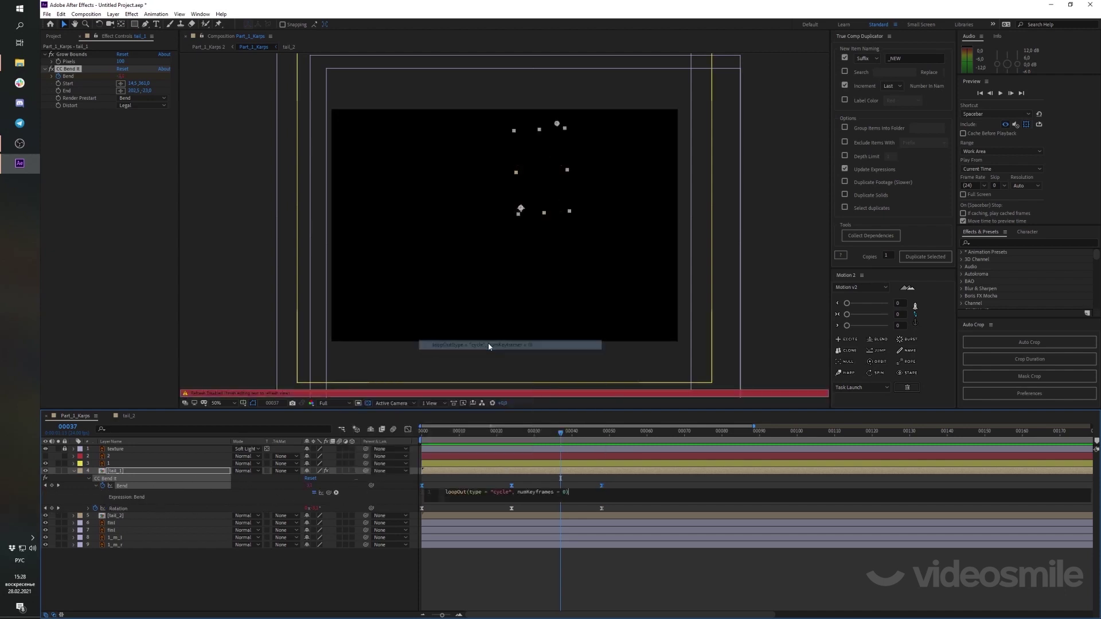
left_click(543, 479)
key("space")
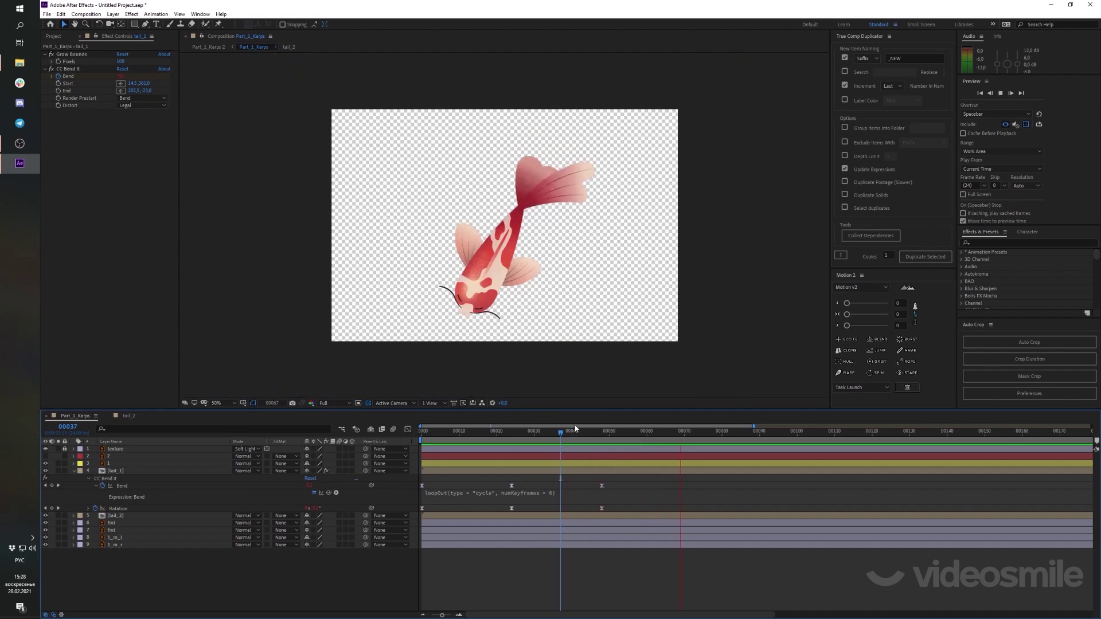
mouse_move(516, 434)
left_mouse_down()
mouse_move(400, 456)
mouse_move(456, 458)
mouse_move(497, 440)
left_mouse_up()
Set tail_1's Bend to -35 at frame 10
left_click(438, 471)
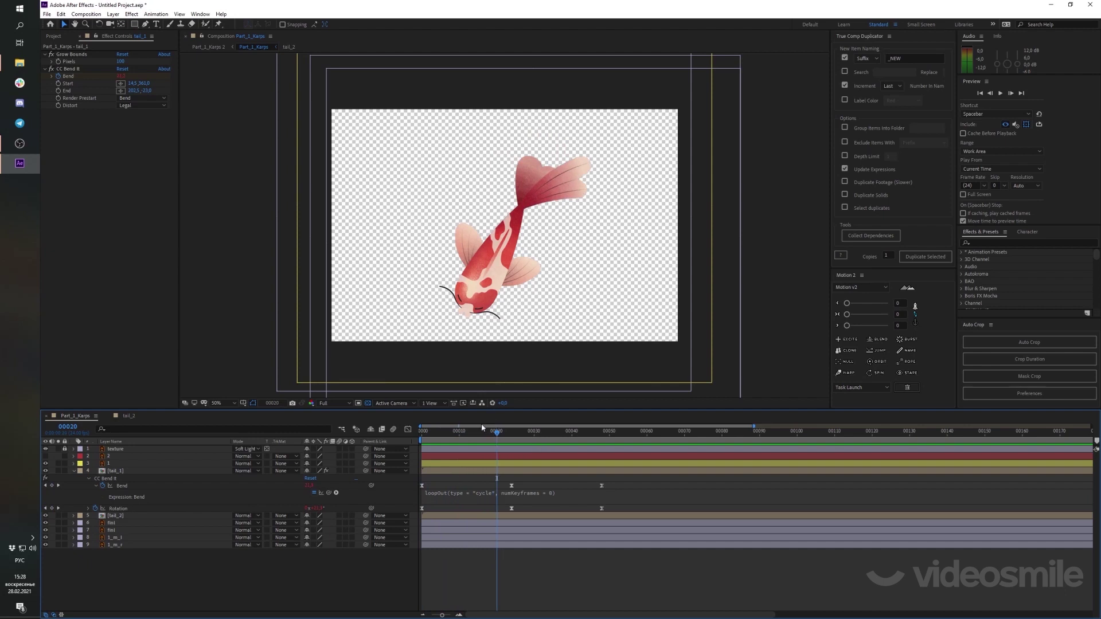
left_click(461, 438)
left_click(304, 488)
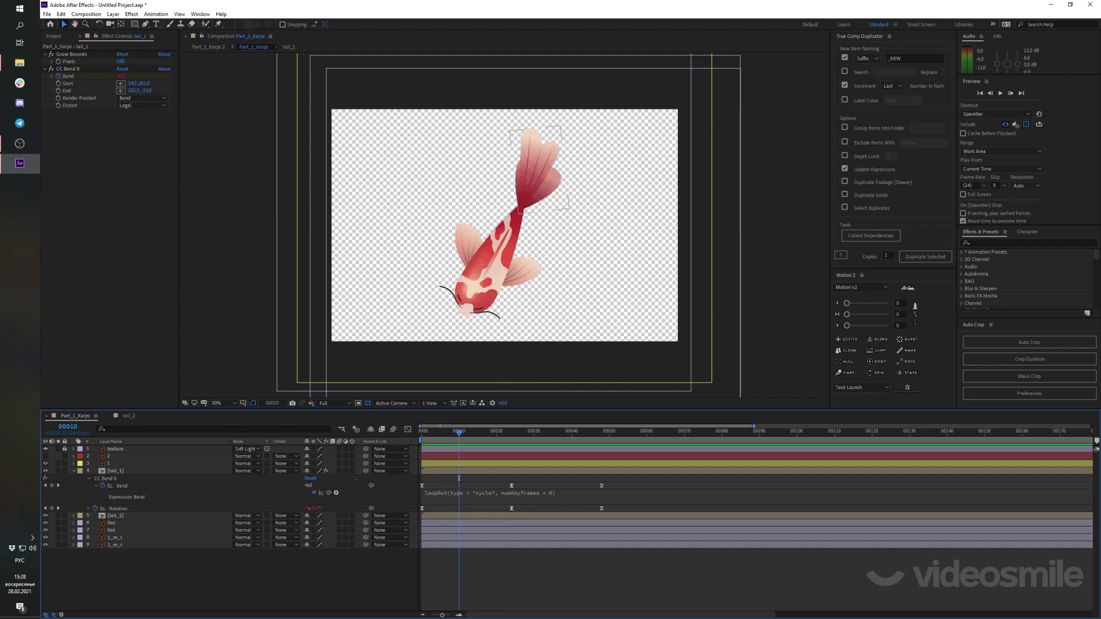
left_click_drag(308, 485, 296, 486)
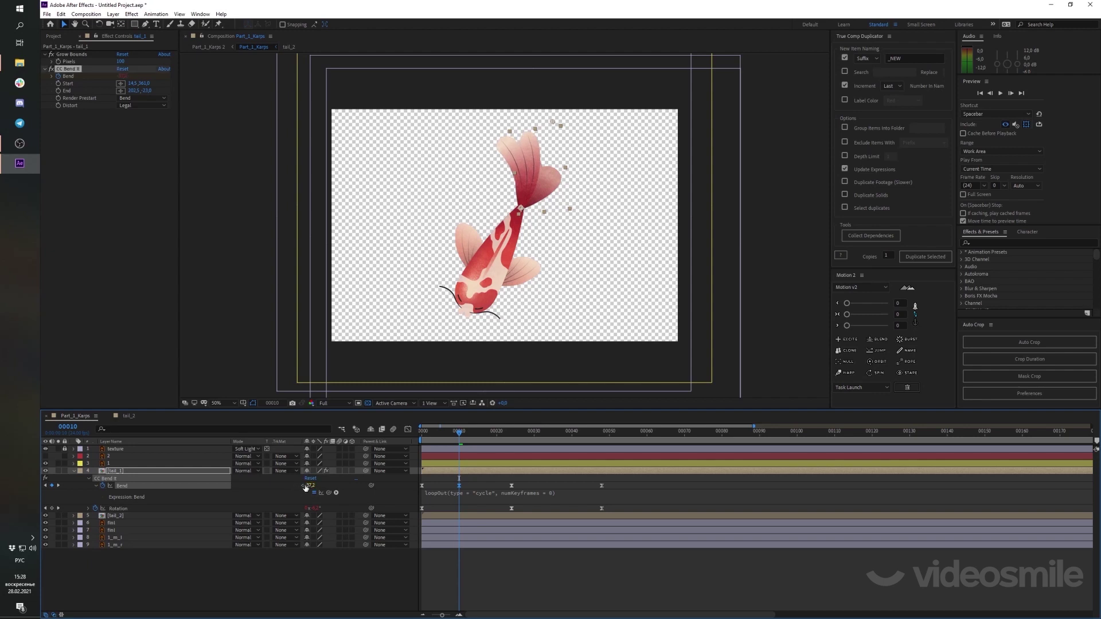
left_click(309, 485)
left_click(433, 491)
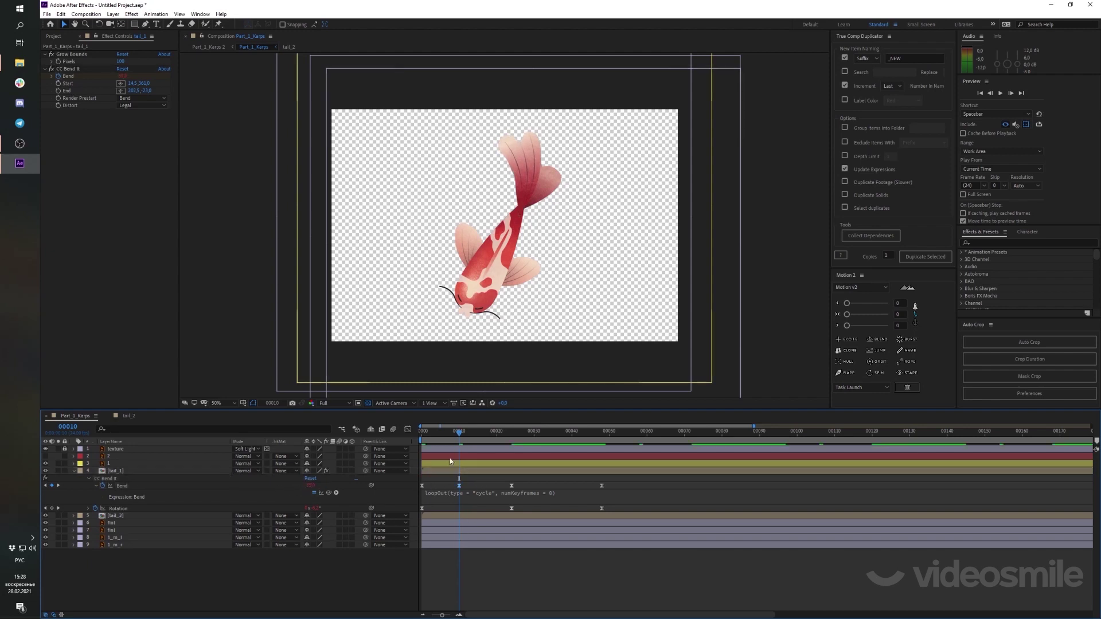
Add a Bend keyframe of 35 near frame 21 and select the old frame-24 keyframe
left_click_drag(460, 434, 540, 452)
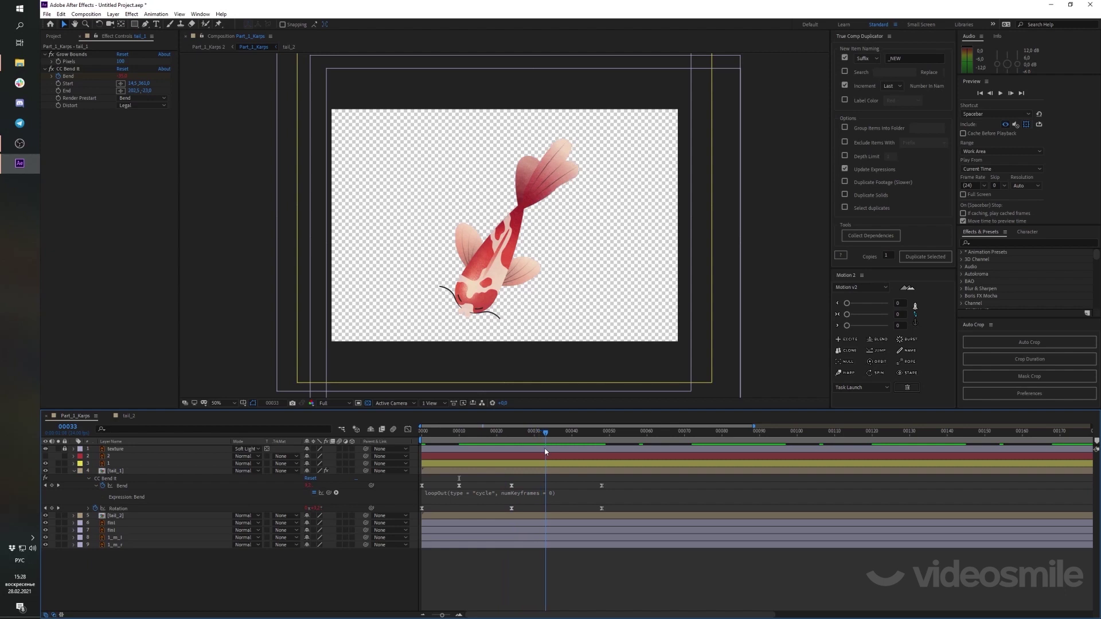
mouse_move(540, 452)
left_mouse_down()
mouse_move(500, 451)
mouse_move(539, 456)
left_mouse_up()
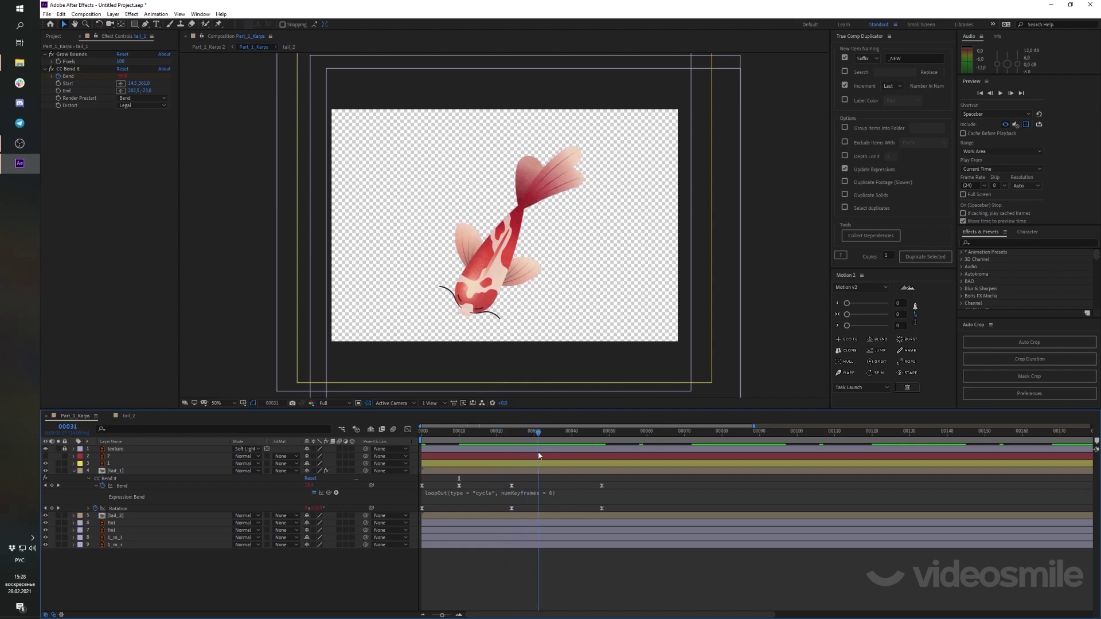
left_click(311, 485)
key("Return")
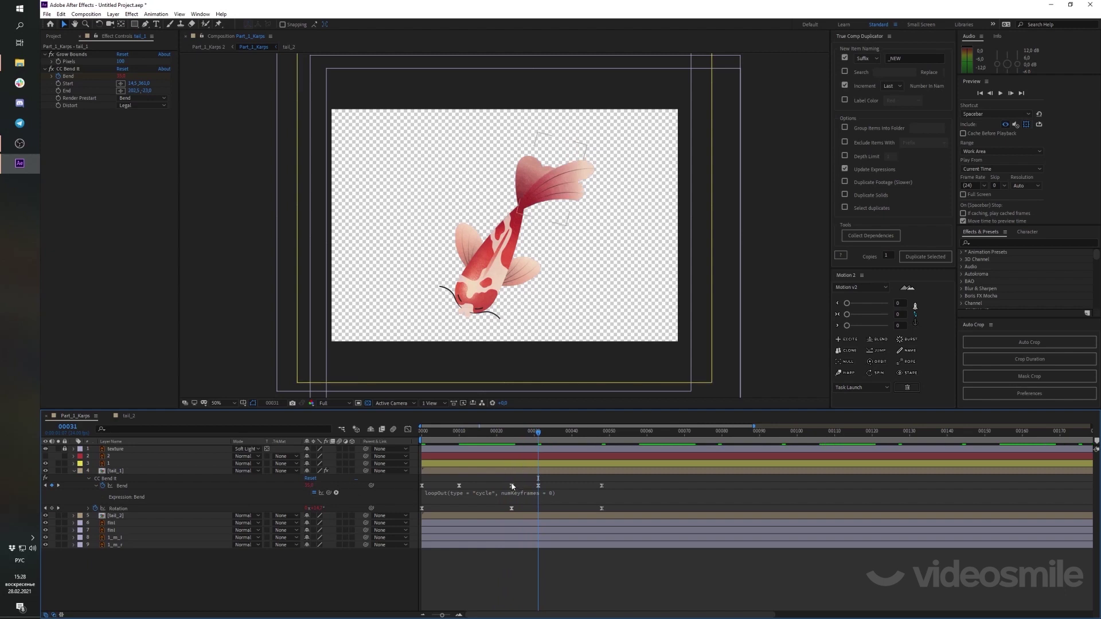
mouse_move(511, 488)
left_click(512, 486)
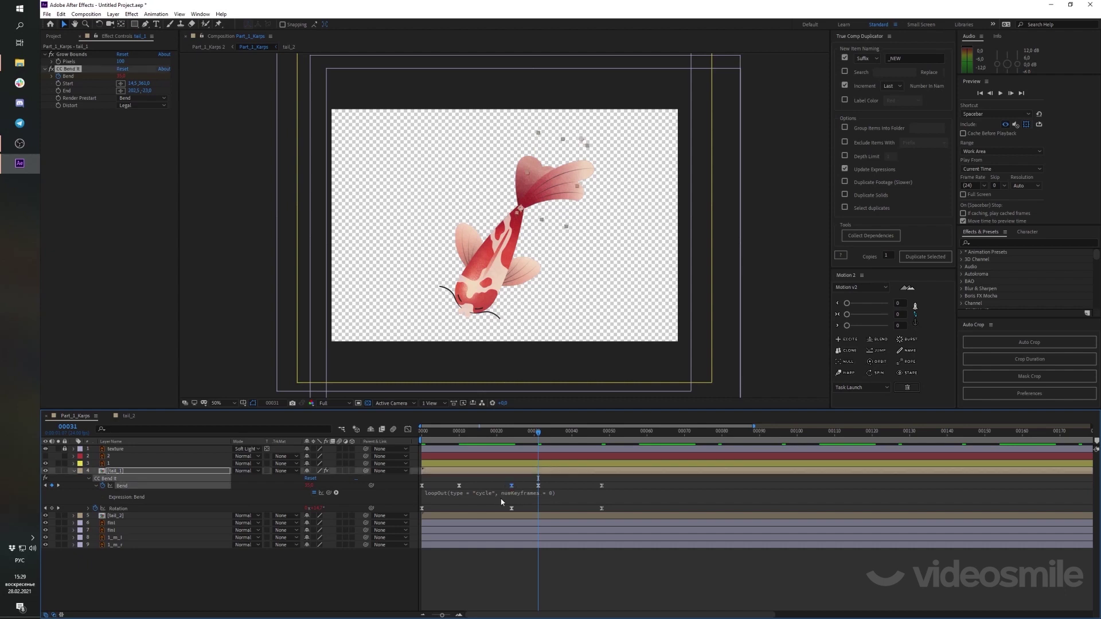
left_click(500, 488)
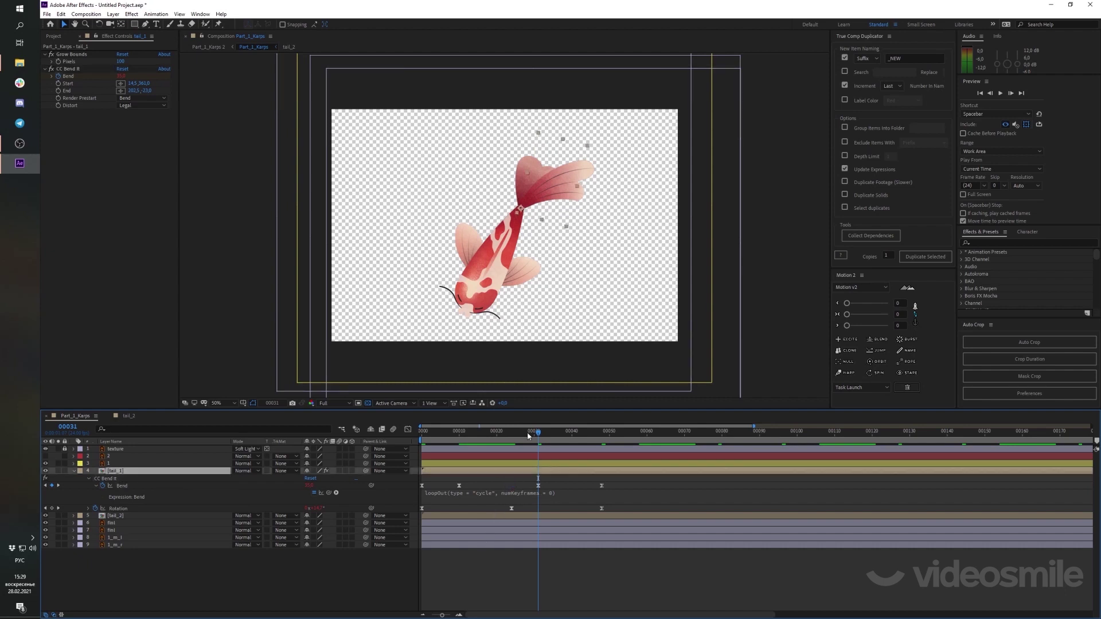
Preview the revised loop at 100% zoom, check frame 5, then zoom back to 50%
left_click_drag(519, 435, 373, 431)
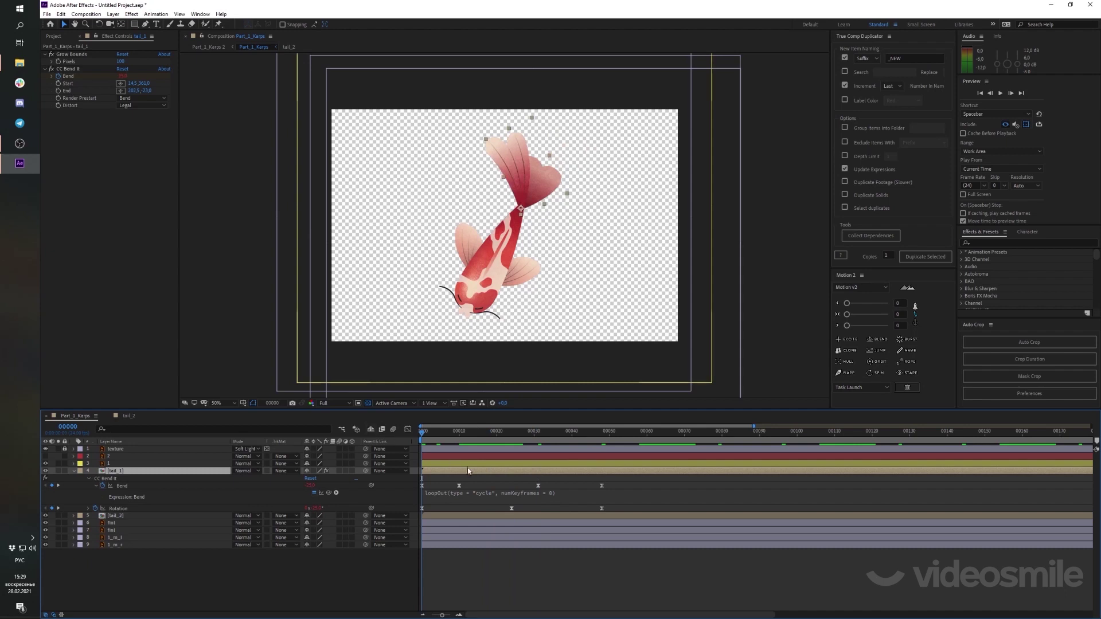
key("space")
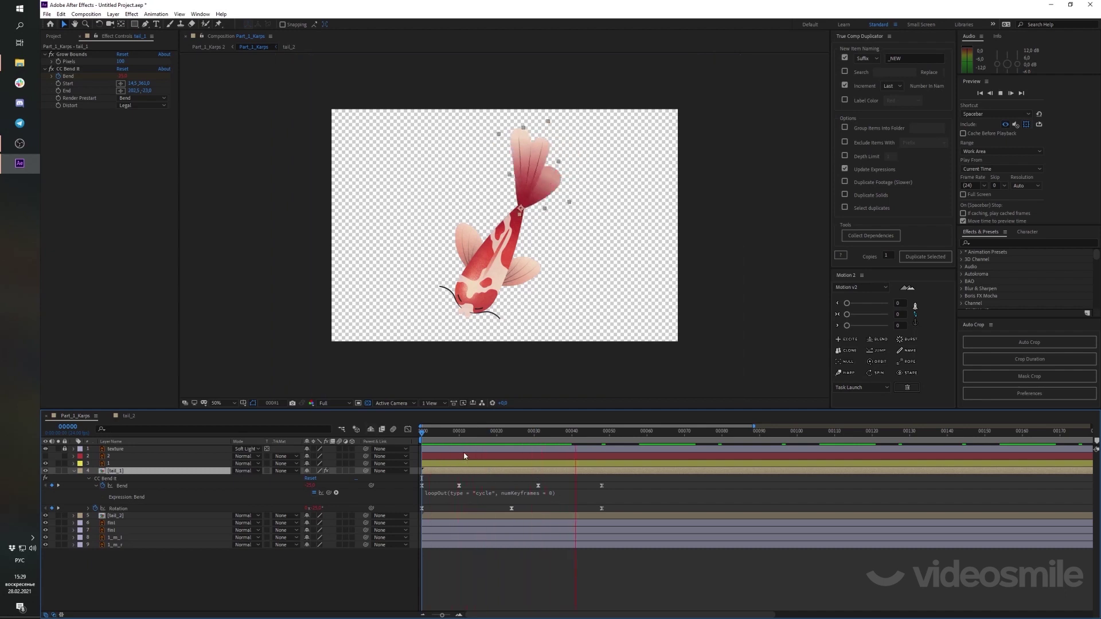
key("slash")
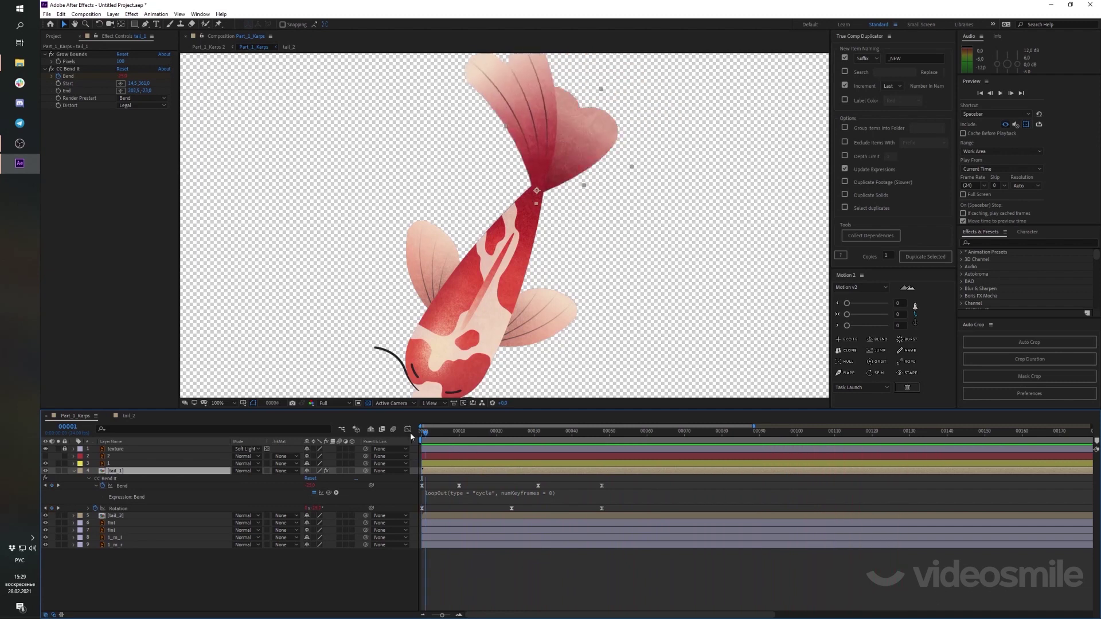
key("space")
left_click_drag(583, 213, 512, 294)
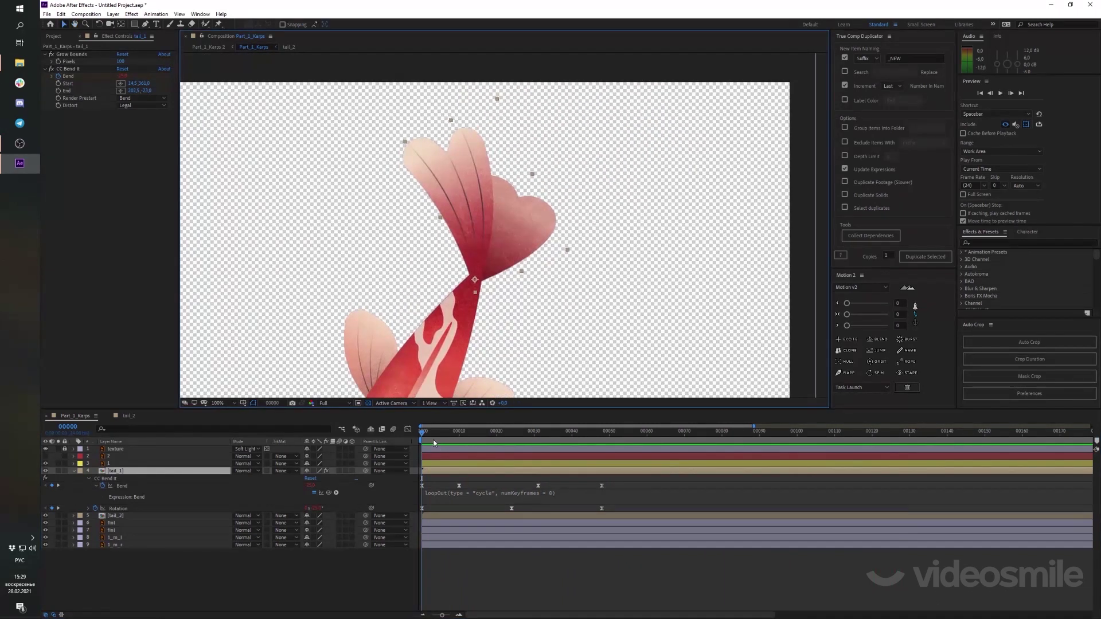
mouse_move(422, 434)
left_mouse_down()
mouse_move(530, 457)
mouse_move(422, 441)
left_mouse_up()
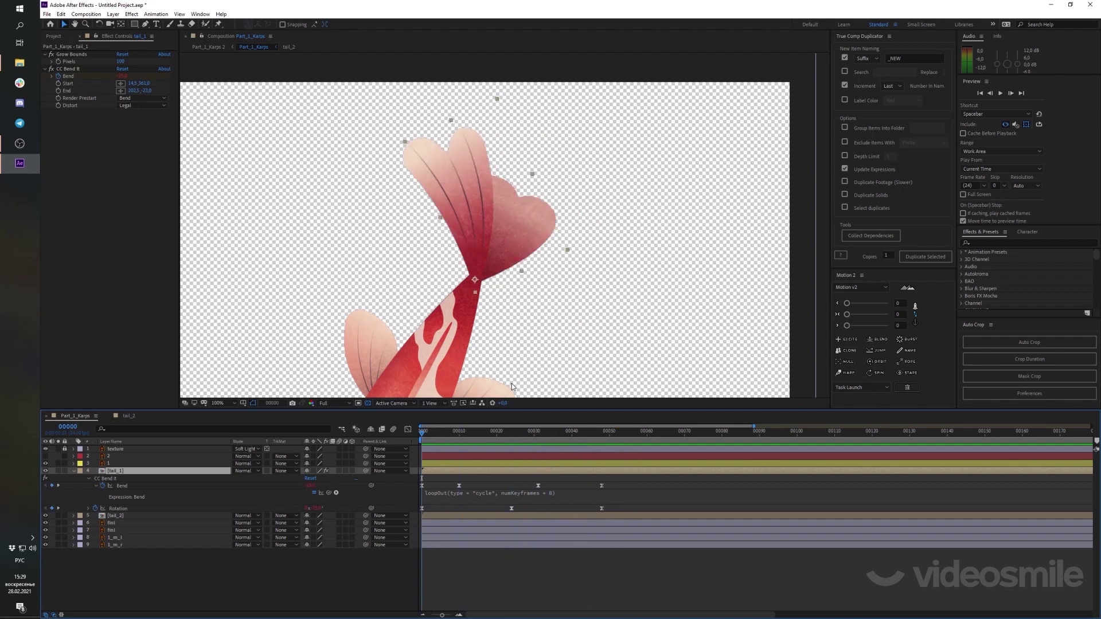
key("comma")
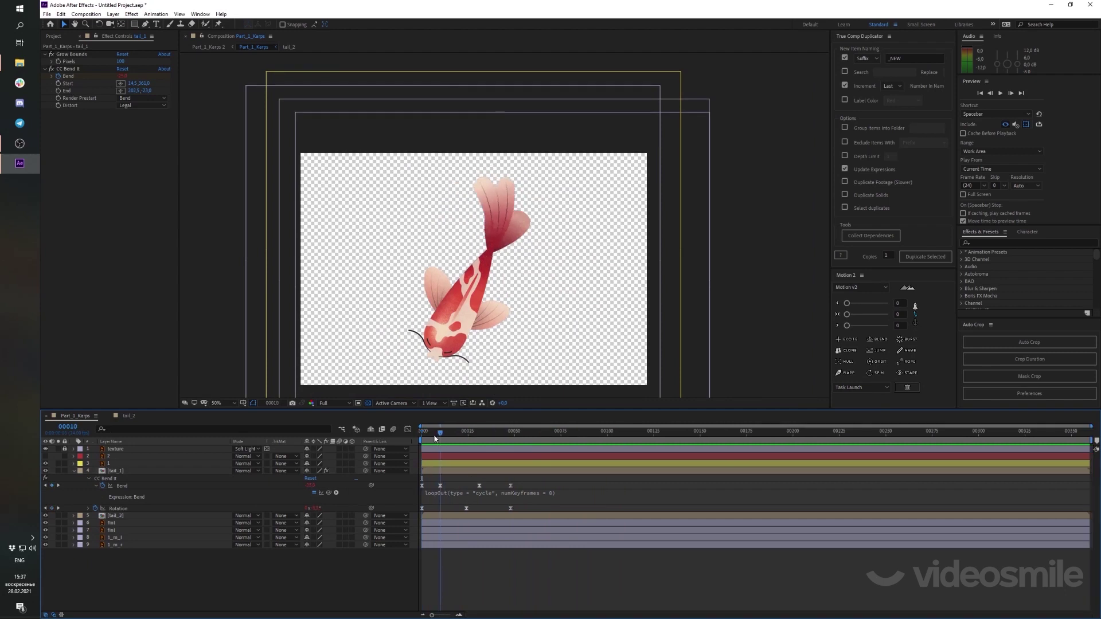
key("space")
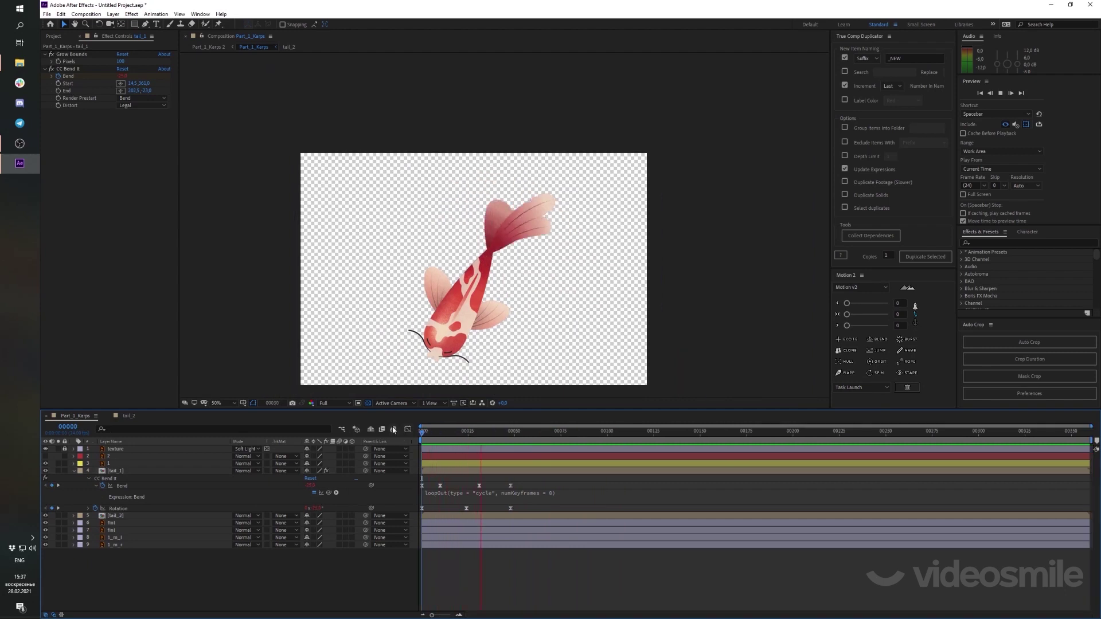
left_click(427, 434)
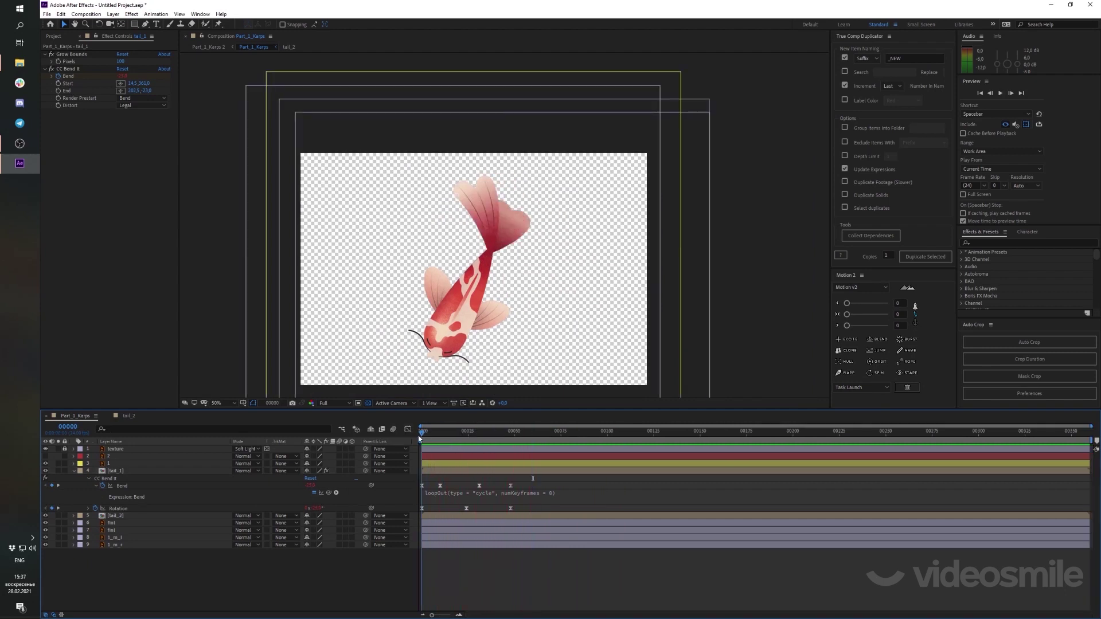
left_click_drag(428, 437, 507, 440)
mouse_move(508, 440)
left_mouse_down()
mouse_move(518, 441)
mouse_move(492, 438)
left_mouse_up()
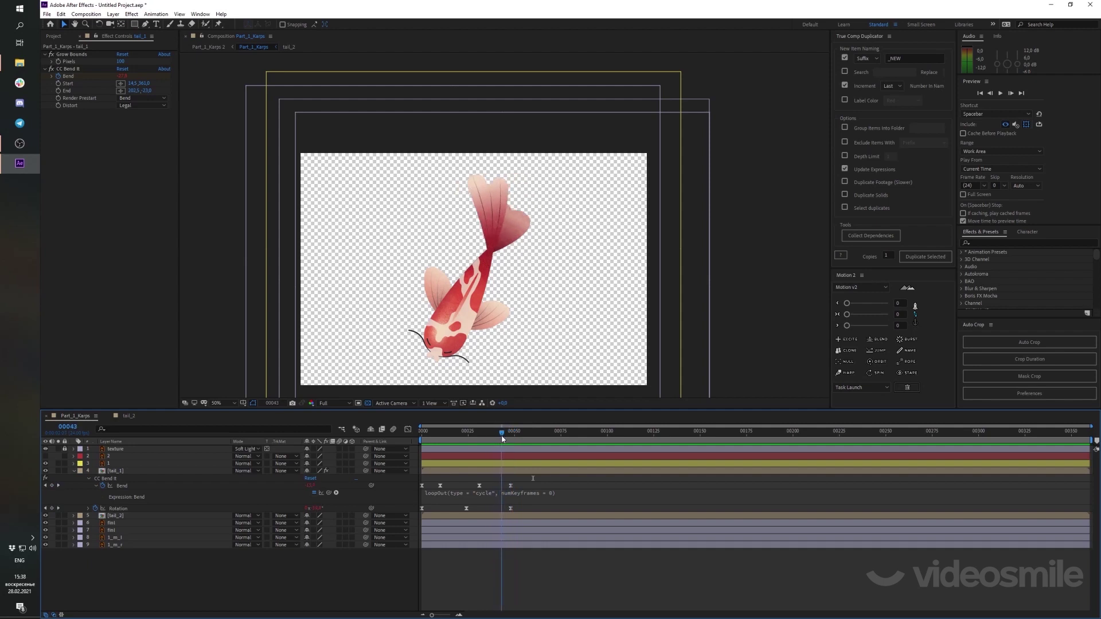
left_click_drag(492, 438, 528, 442)
left_click(510, 485)
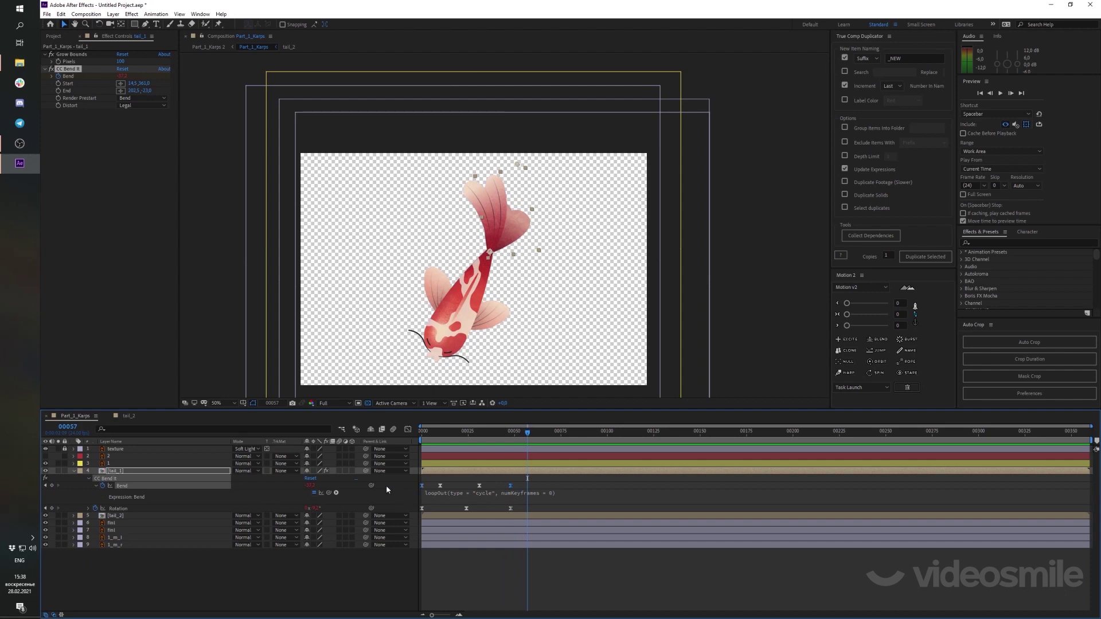
left_click(511, 439)
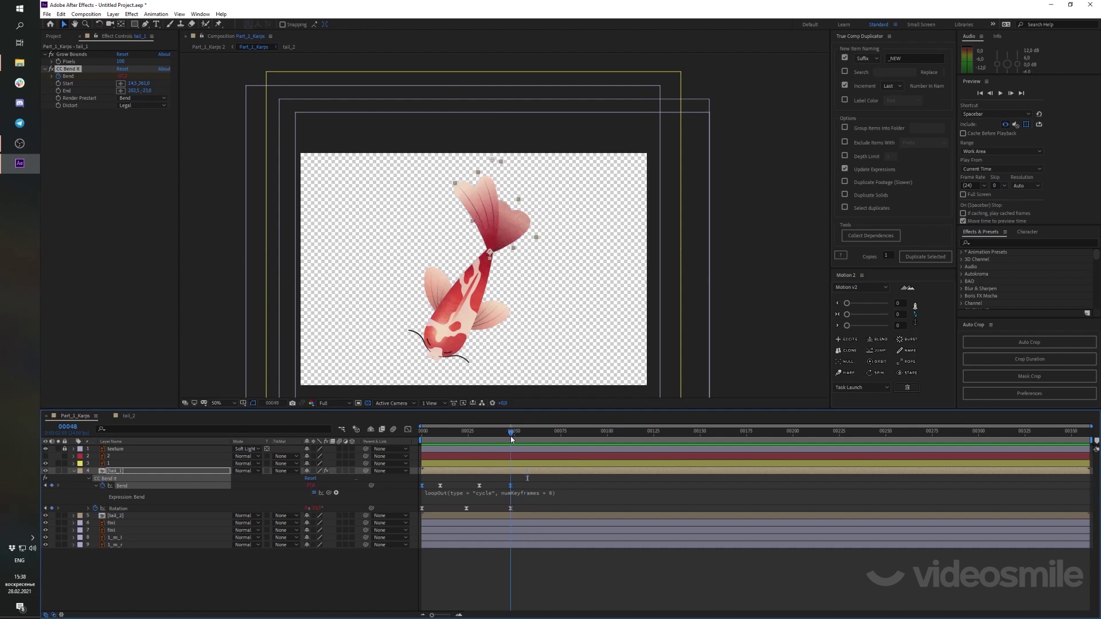
mouse_move(510, 439)
left_mouse_down()
mouse_move(399, 439)
mouse_move(431, 438)
left_mouse_up()
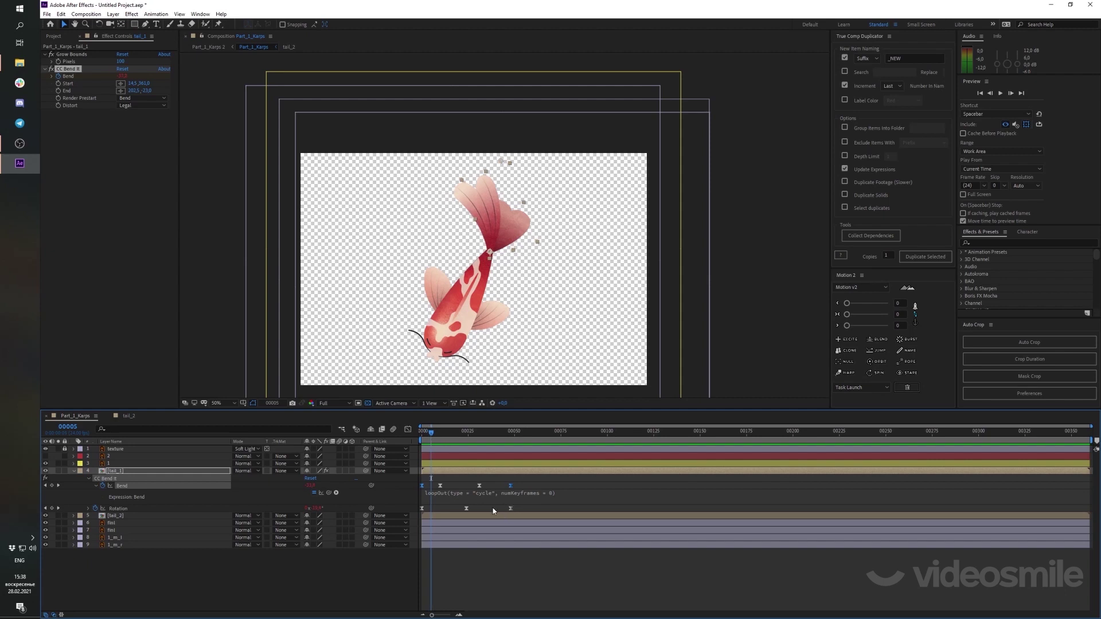
left_click(493, 511)
key("Home")
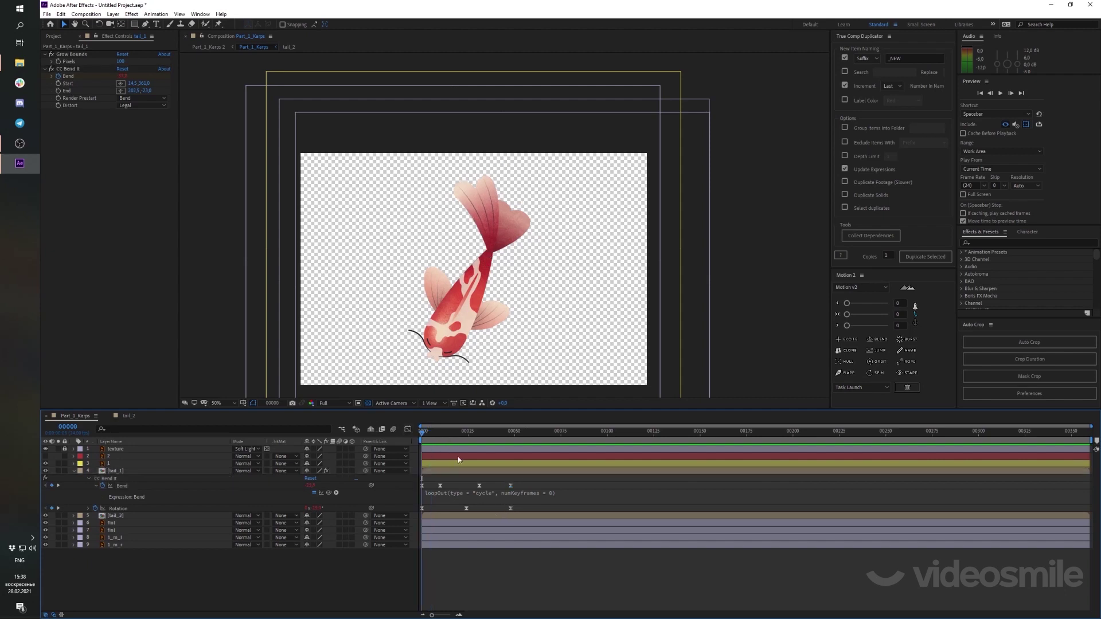
left_click_drag(520, 481, 499, 492)
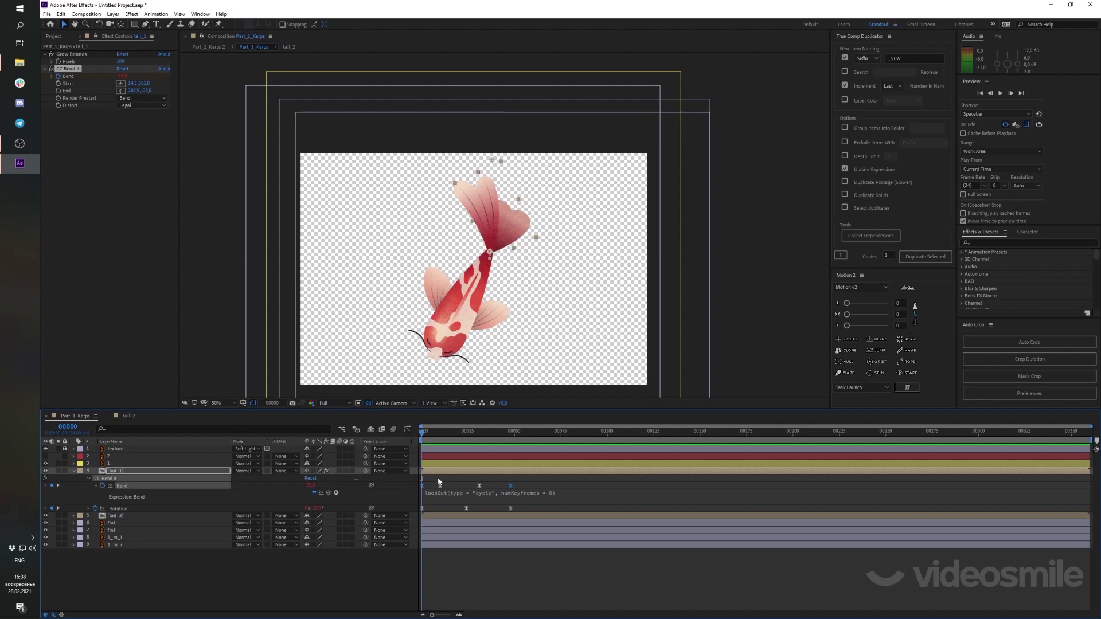
Change the interpolation of tail_1's first Bend keyframe, then deselect the layer
key("ctrl")
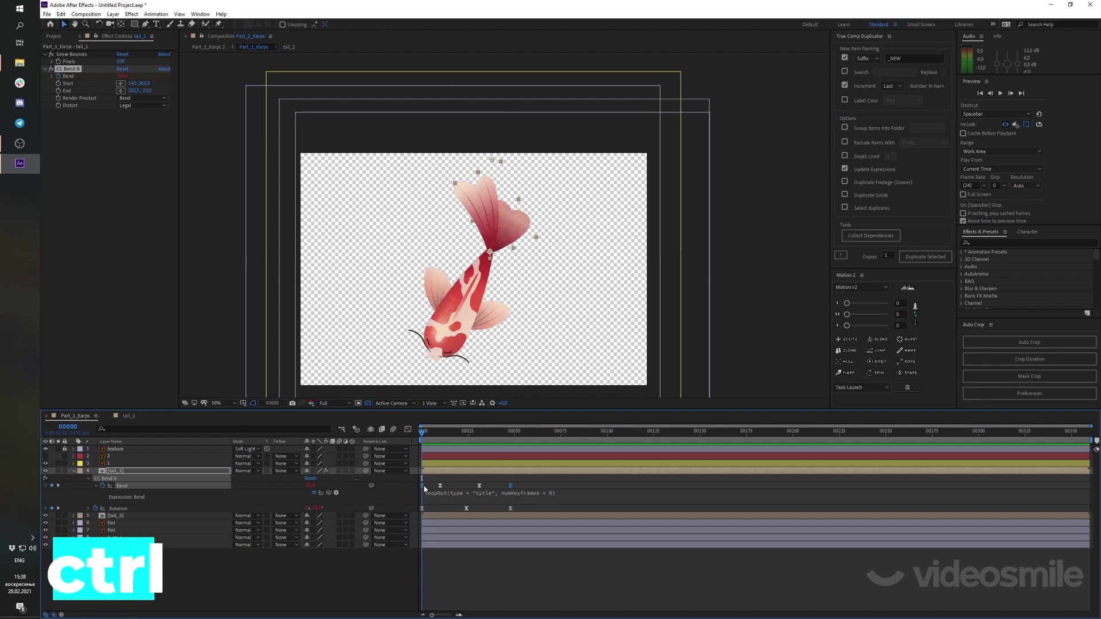
left_click(423, 486, "ctrl")
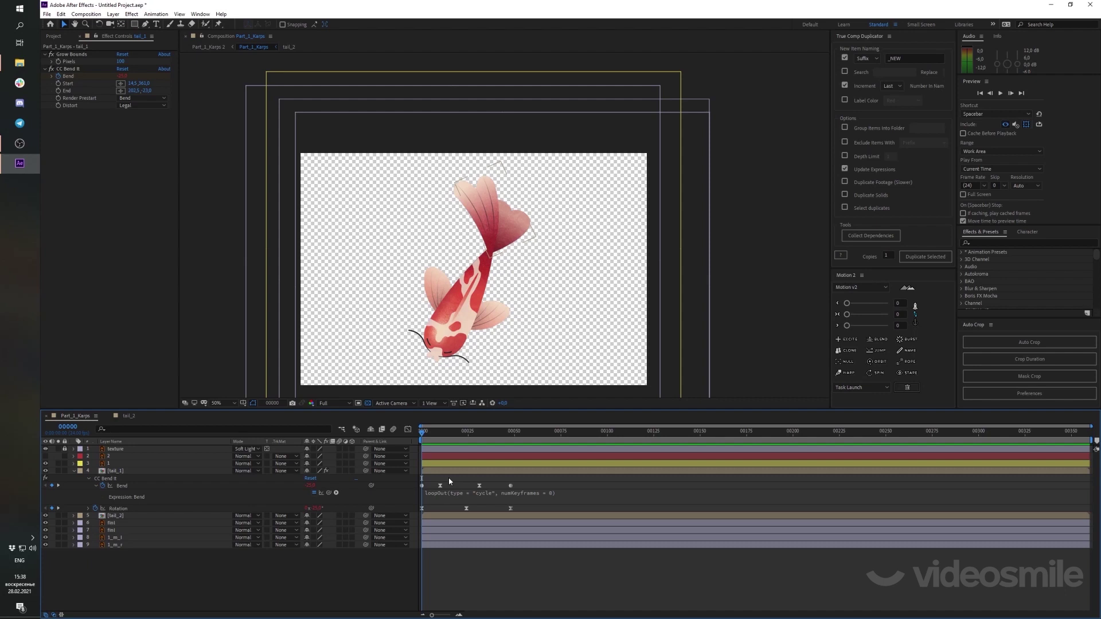
left_click(450, 482)
Scrub to the Bend keyframes around frames 48–53 and preview tail_1's looping bend
mouse_move(421, 433)
left_mouse_down()
mouse_move(521, 451)
mouse_move(503, 445)
mouse_move(513, 445)
left_mouse_up()
left_click(510, 485)
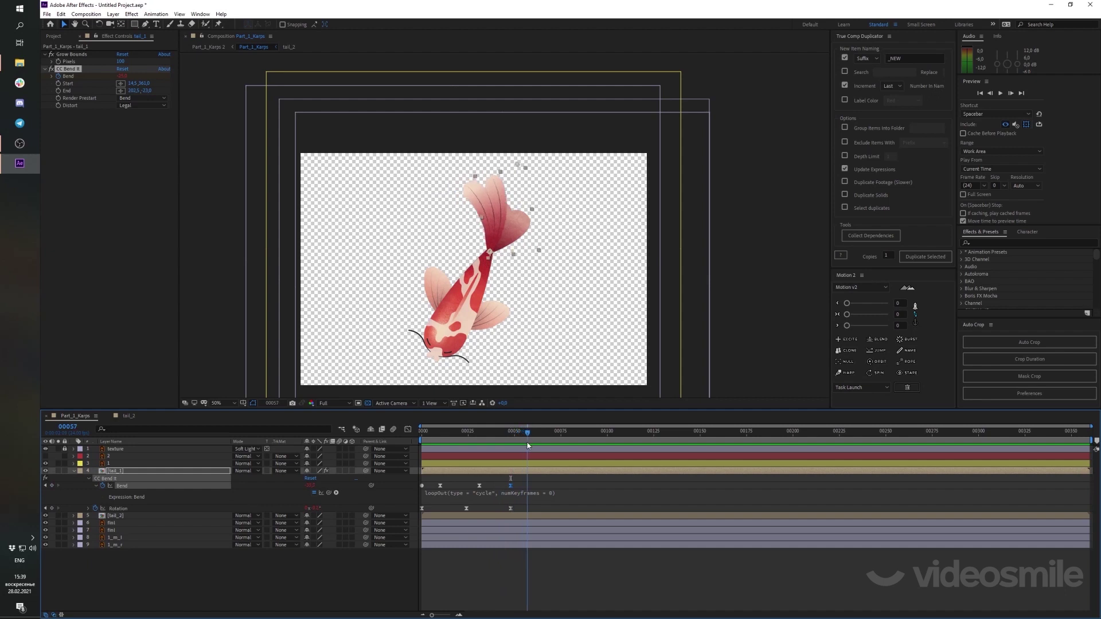
left_click_drag(513, 445, 523, 442)
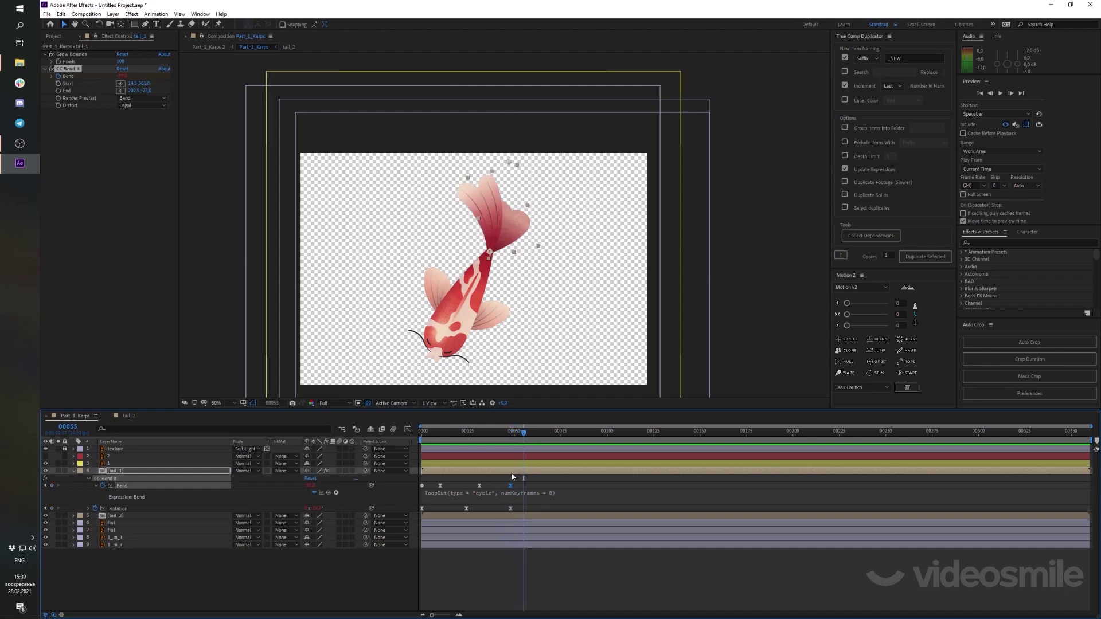
left_click(510, 486)
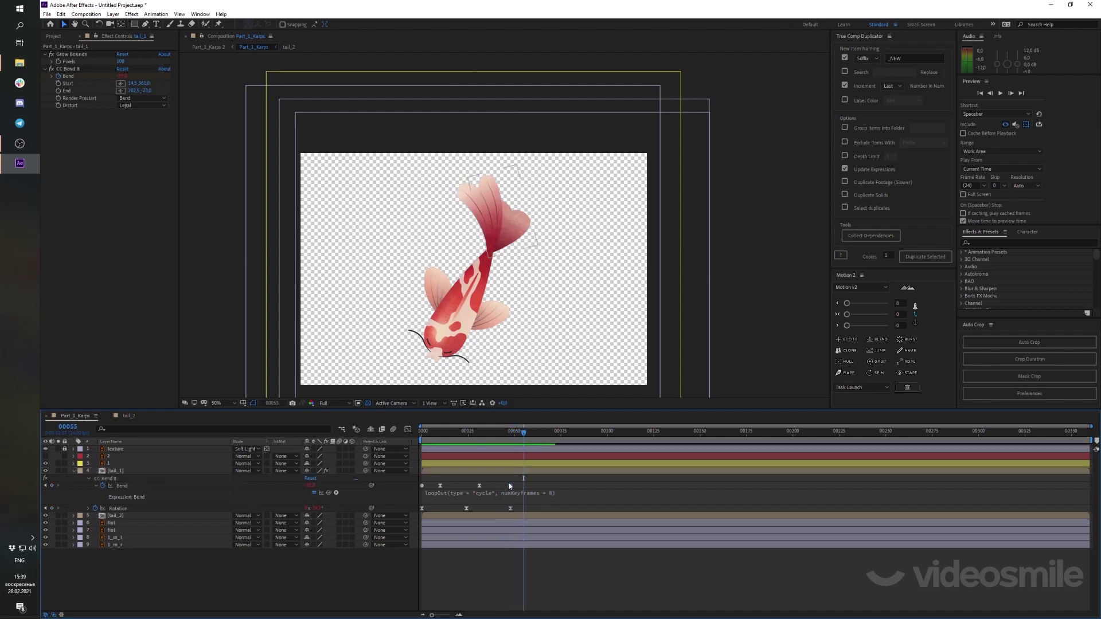
key("space")
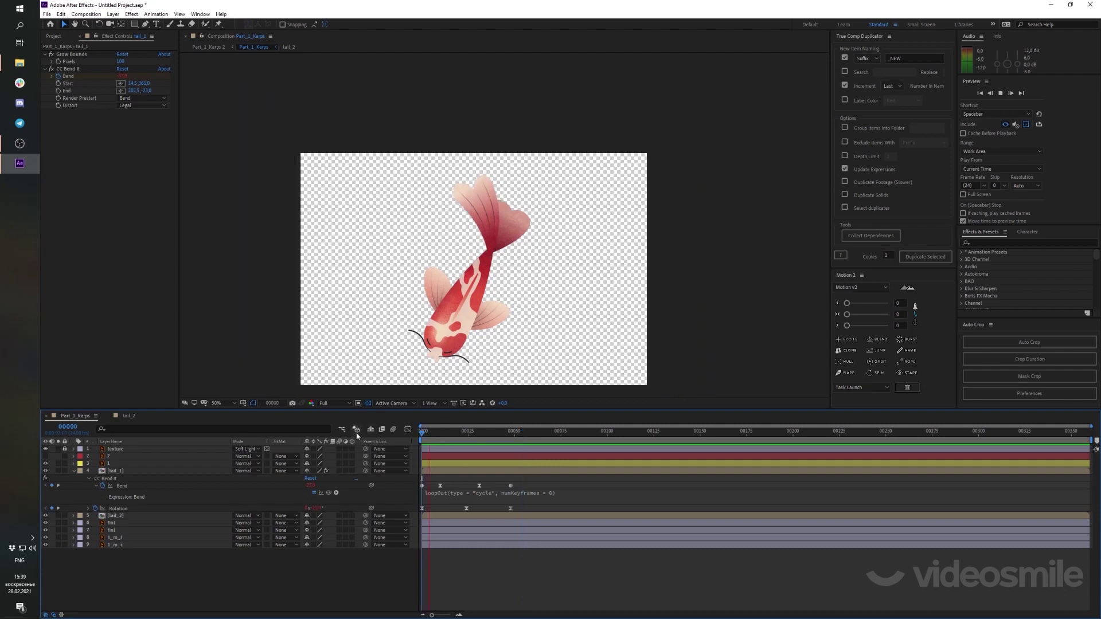
scroll(546, 203, "up", 2)
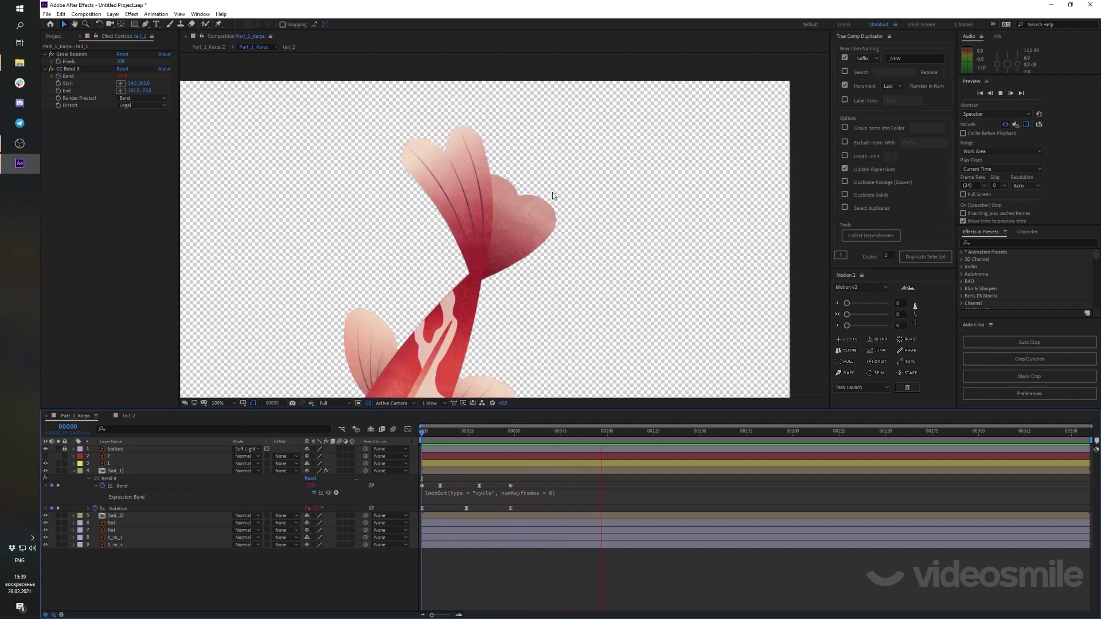
key("space")
scroll(554, 245, "down", 2)
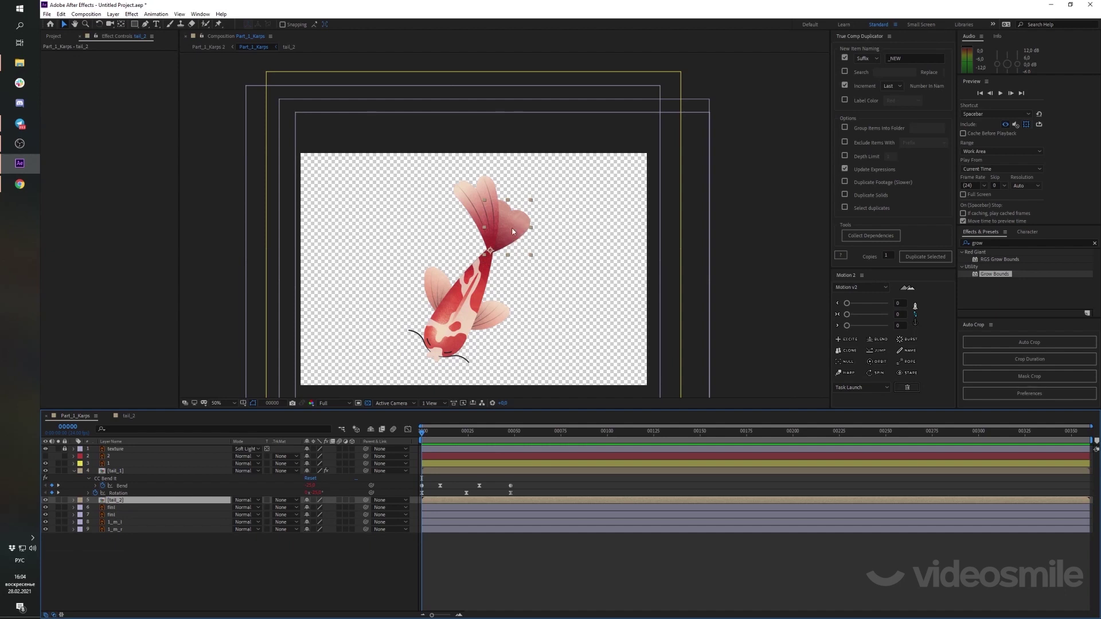
Rotate tail_2 slightly and apply Grow Bounds with 100 pixels
key("w")
left_click_drag(514, 232, 521, 237)
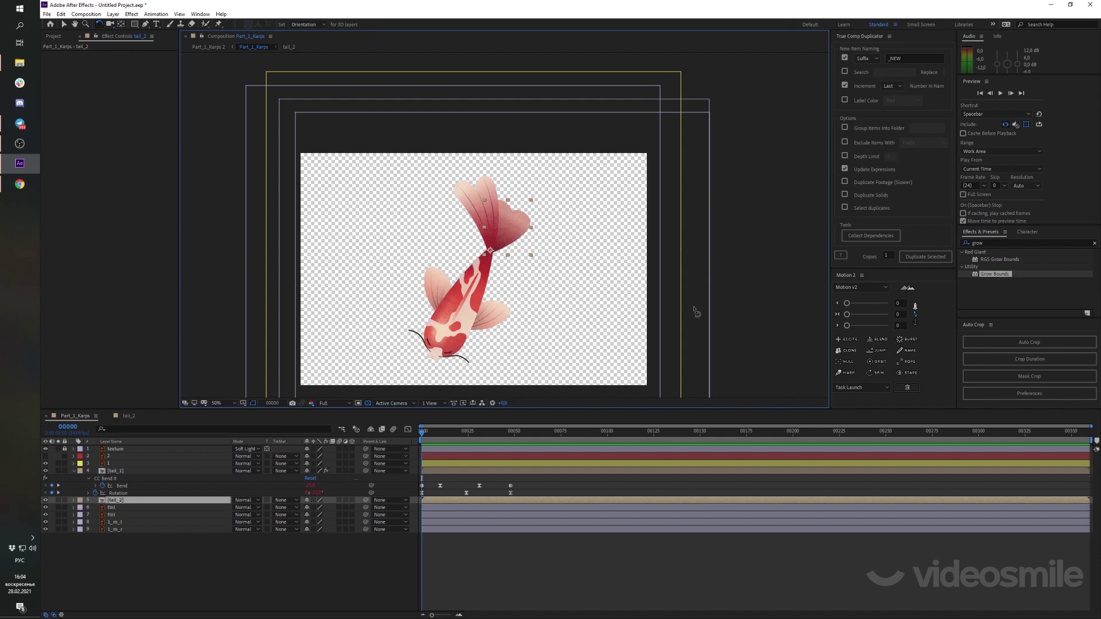
double_click(994, 275)
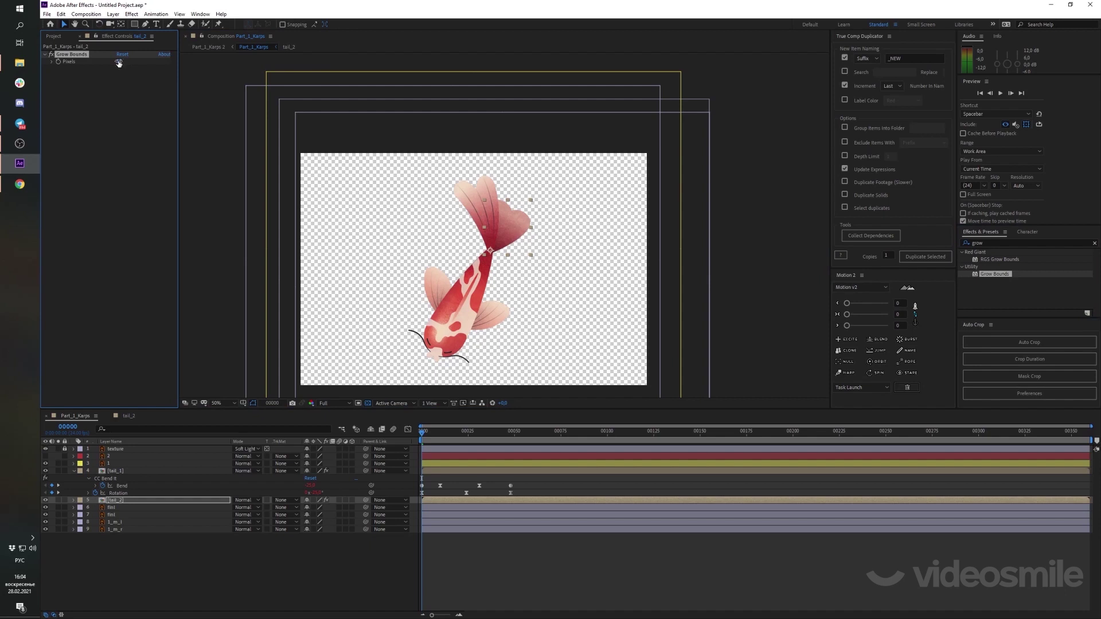
left_click(119, 63)
key("Return")
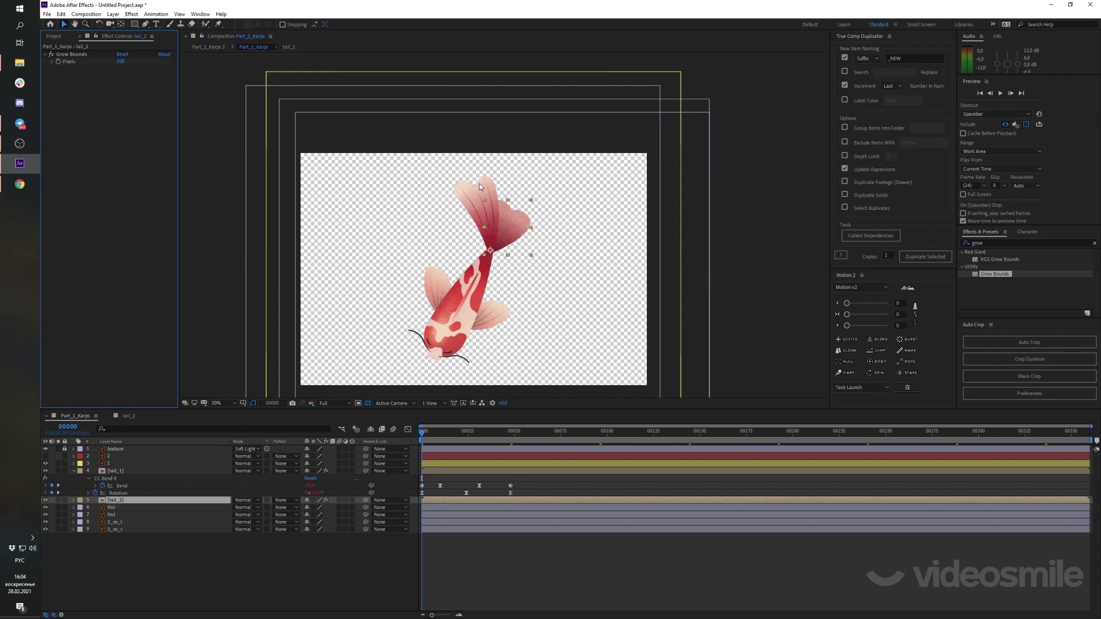
Paste tail_1's CC Bend It Bend and Rotation keyframes onto tail_2
left_click(120, 478)
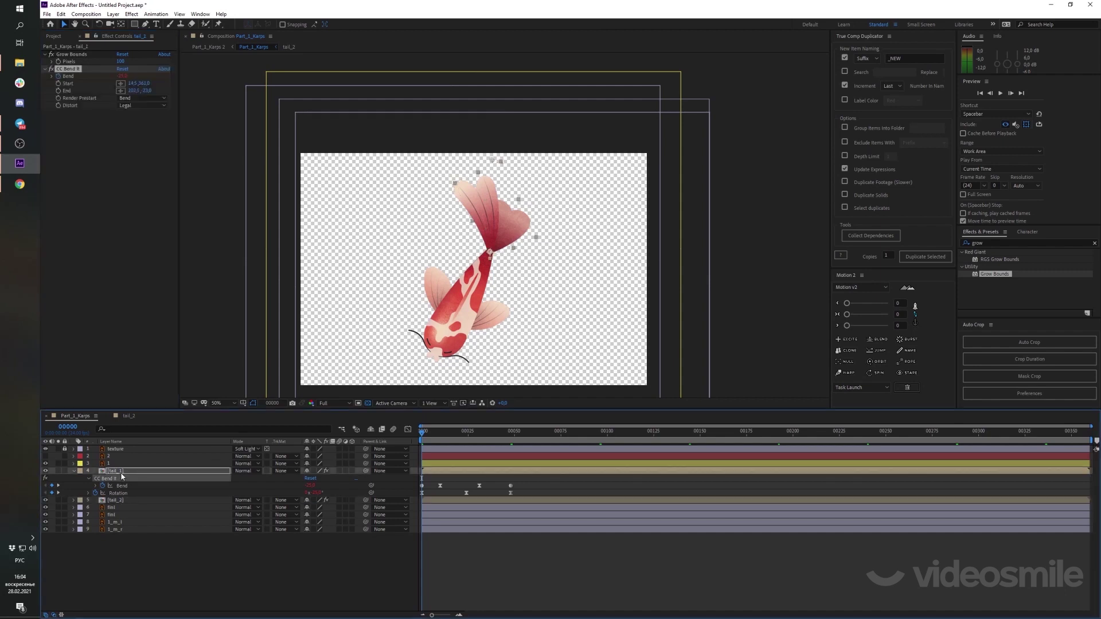
key("u")
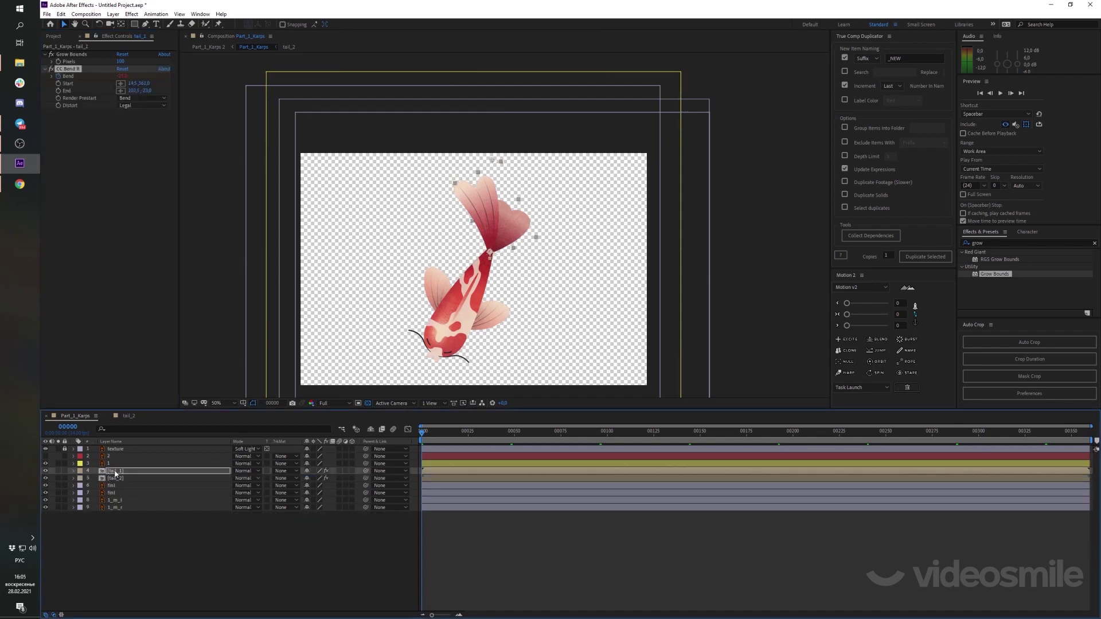
key("u")
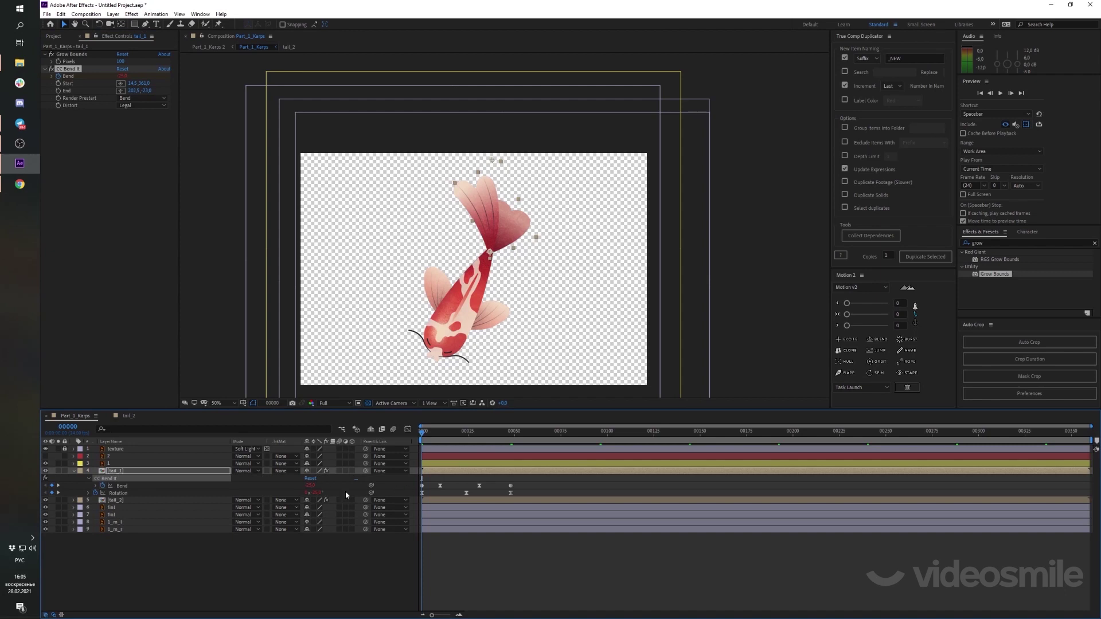
left_click(123, 486)
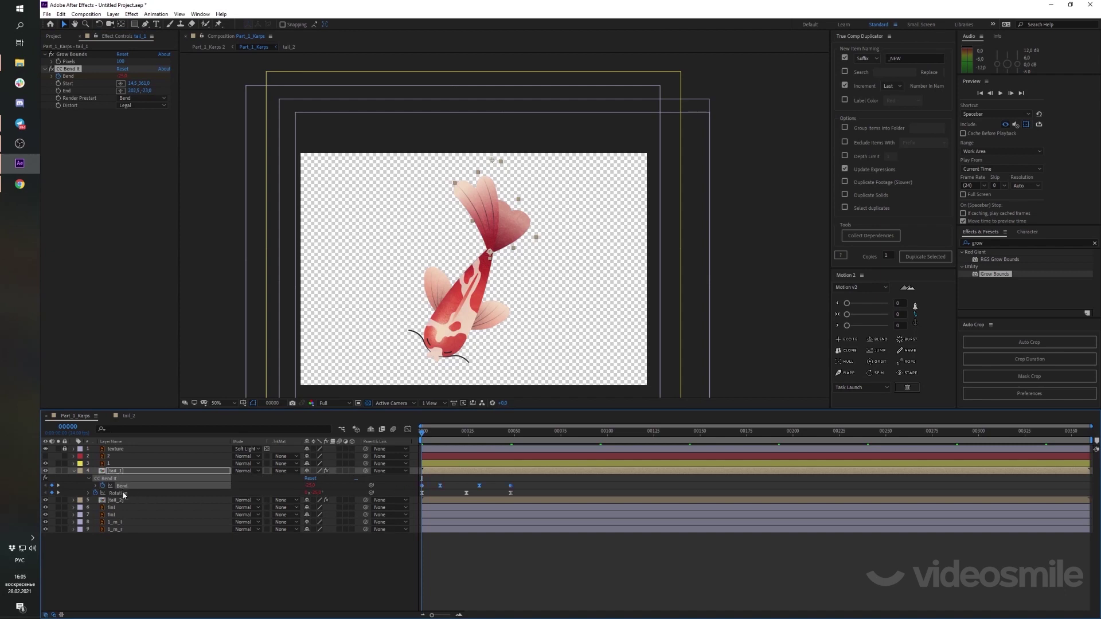
left_click(123, 493, "shift")
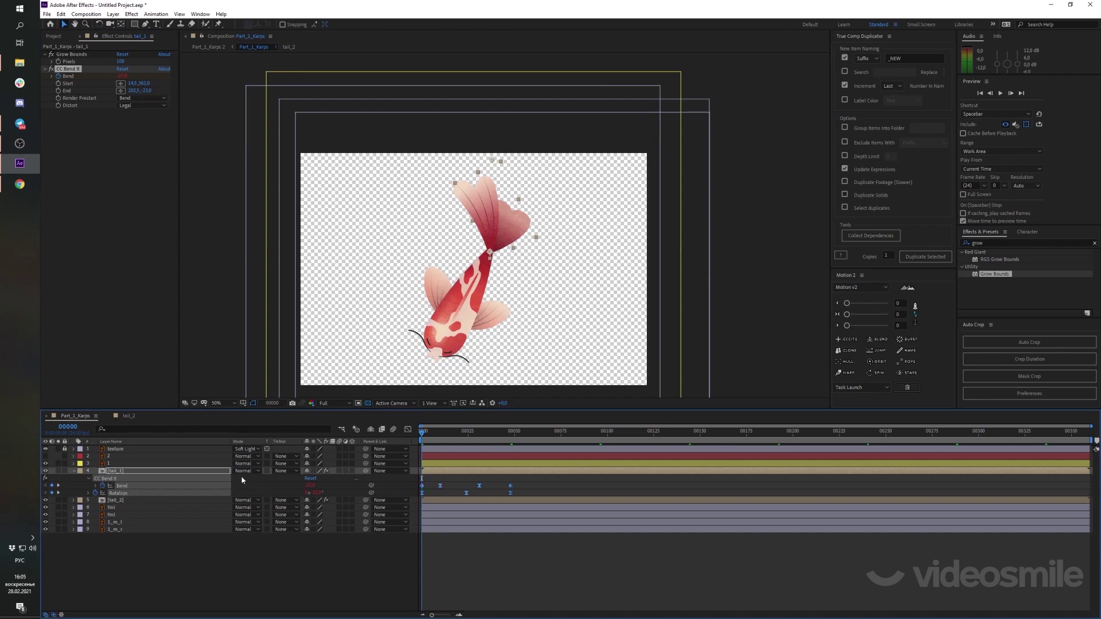
key("ctrl+Down")
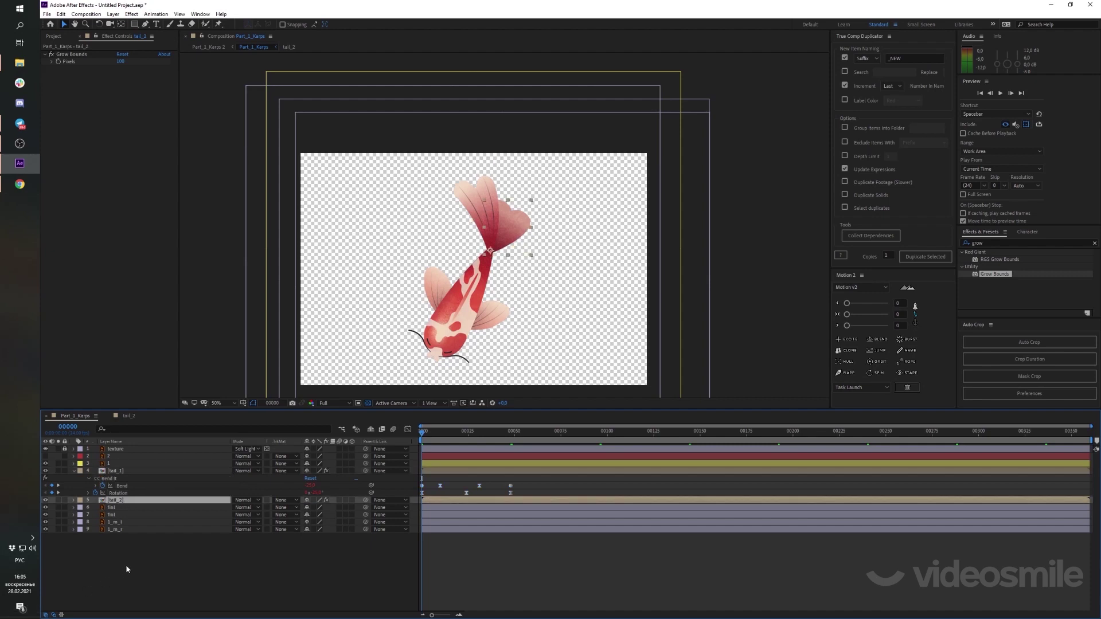
key("ctrl+v")
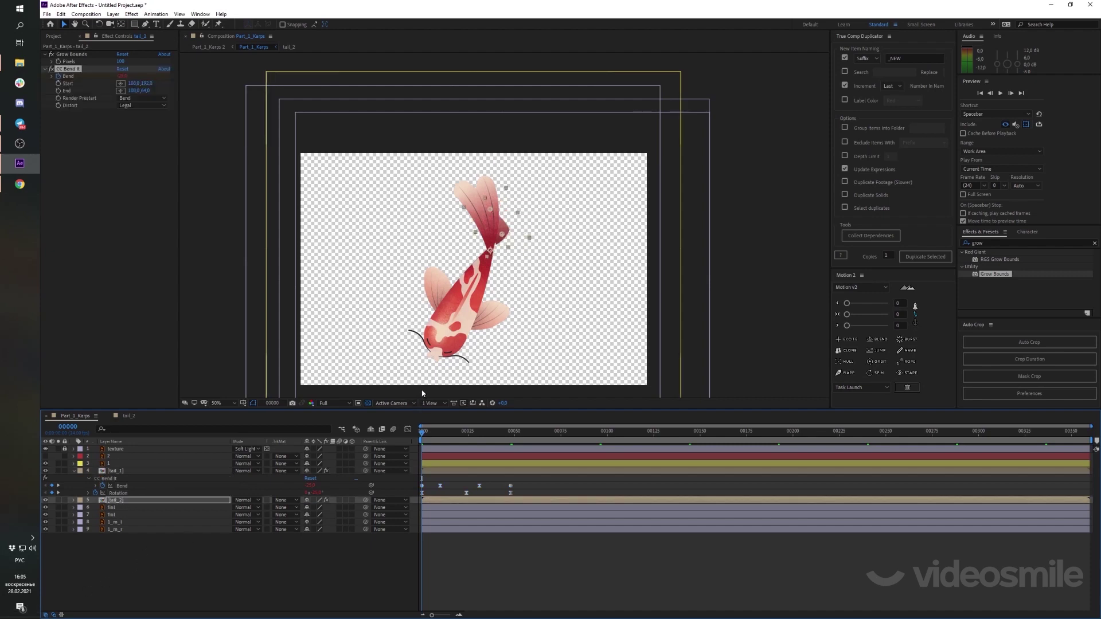
Move tail_2's CC Bend It Start to -4.3,263.0 and End along its fin, then preview
key("u")
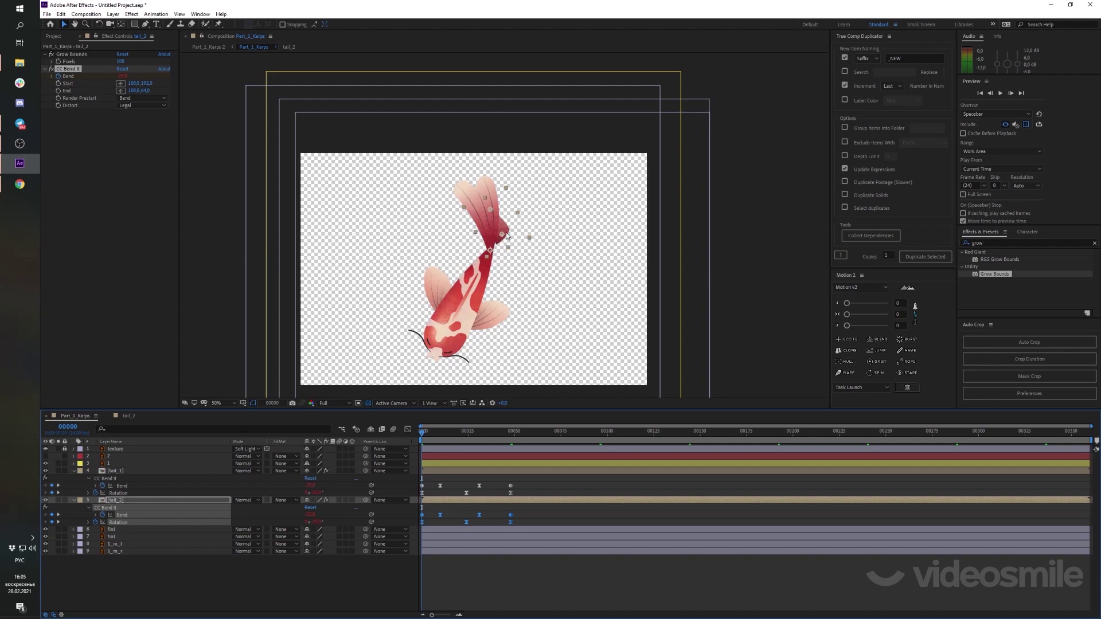
left_click(121, 85)
left_click(488, 259)
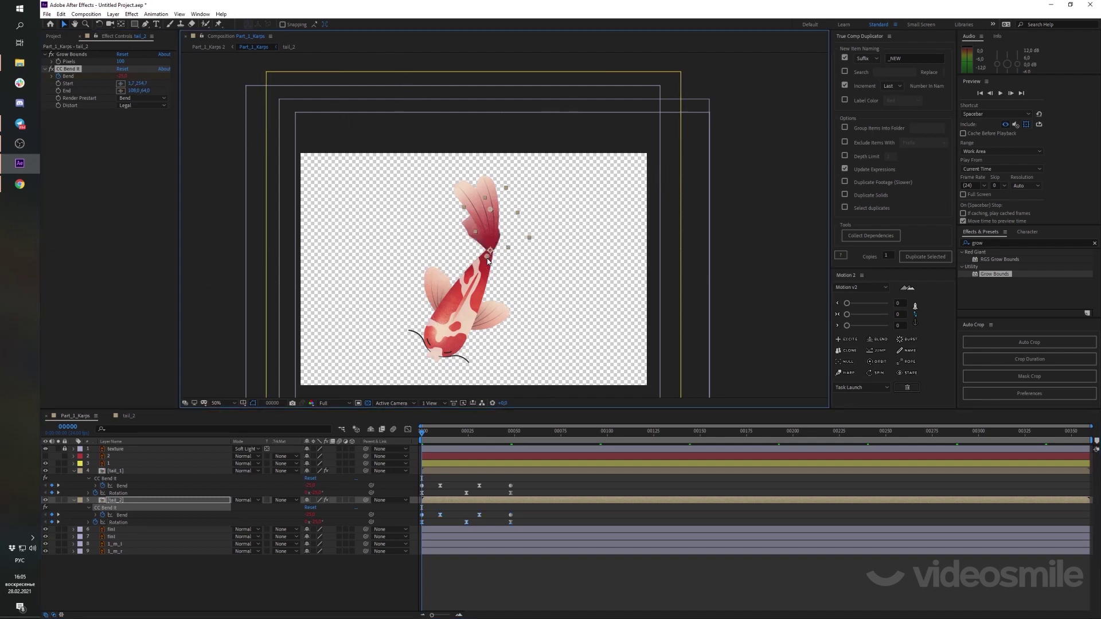
left_click_drag(488, 261, 497, 165)
key("space")
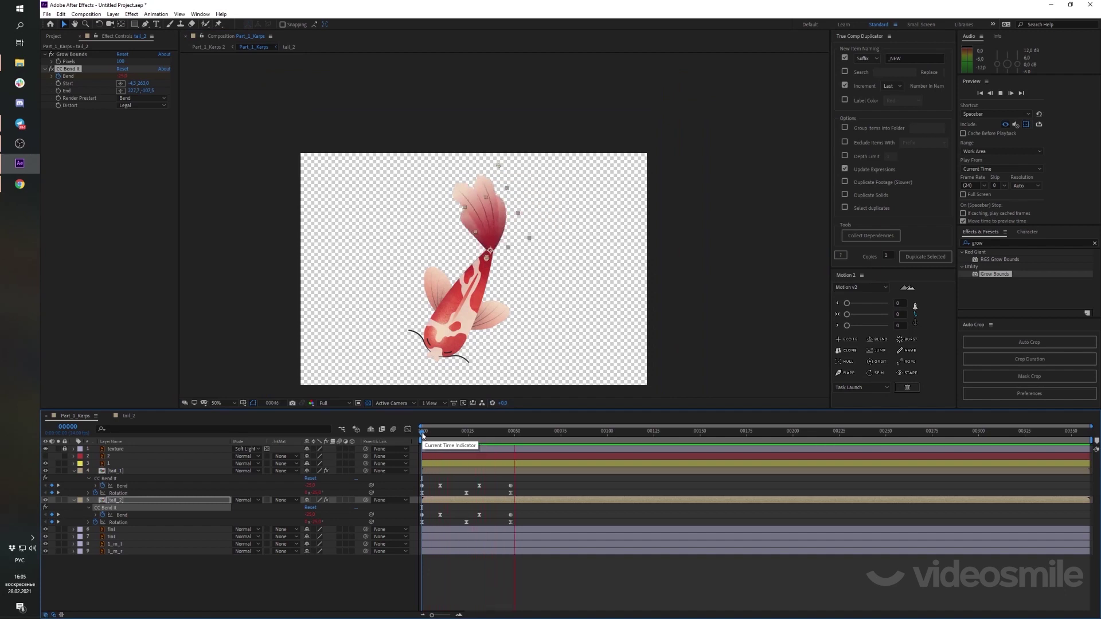
scroll(551, 222, "up", 2)
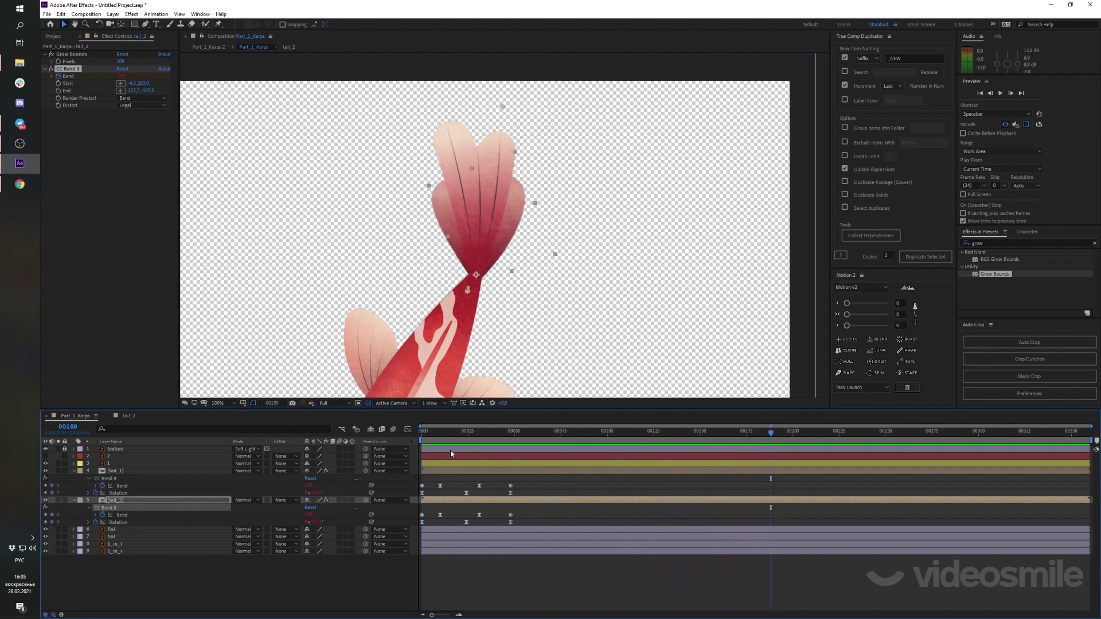
Shift tail_2's Bend and Rotation keyframes a few frames later than tail_1's
left_click(432, 441)
left_click_drag(432, 443, 445, 444)
left_click_drag(481, 508, 439, 527)
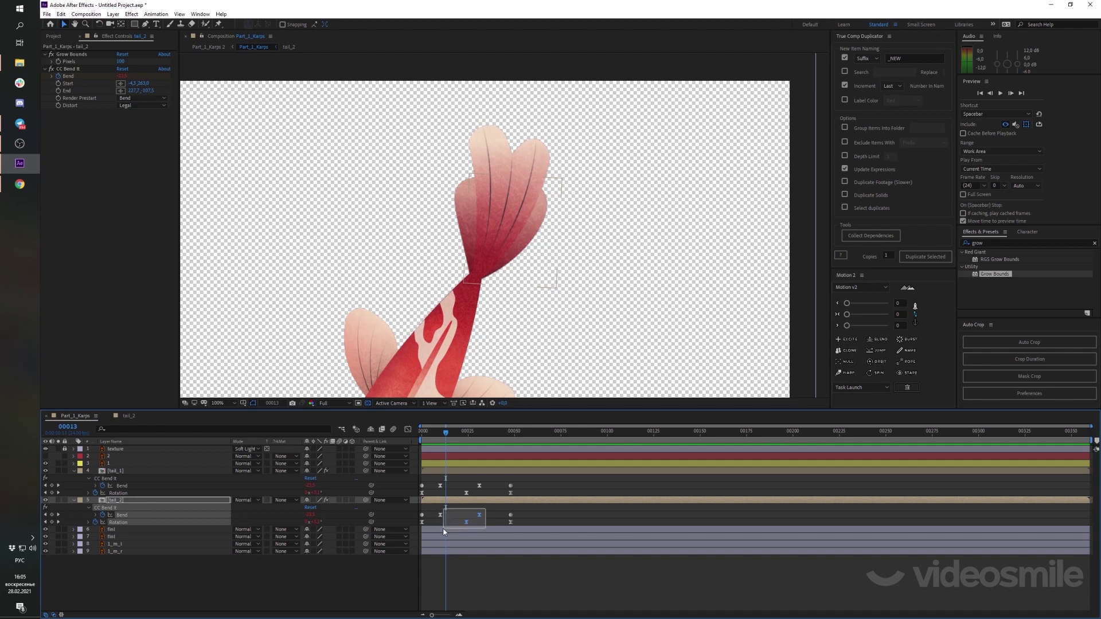
mouse_move(441, 519)
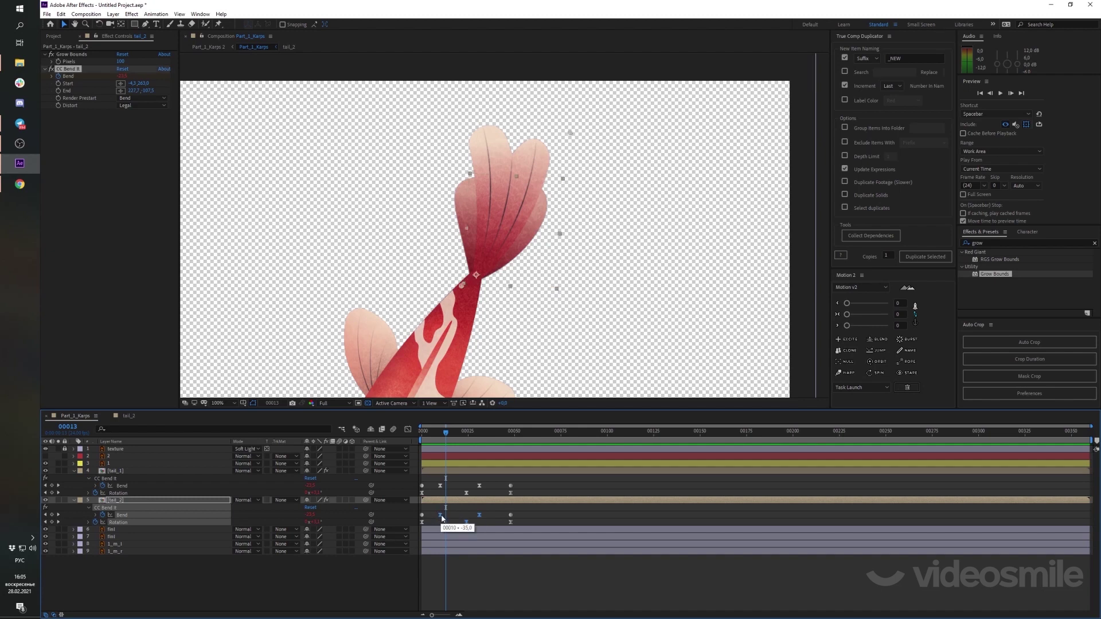
left_click_drag(441, 519, 443, 519)
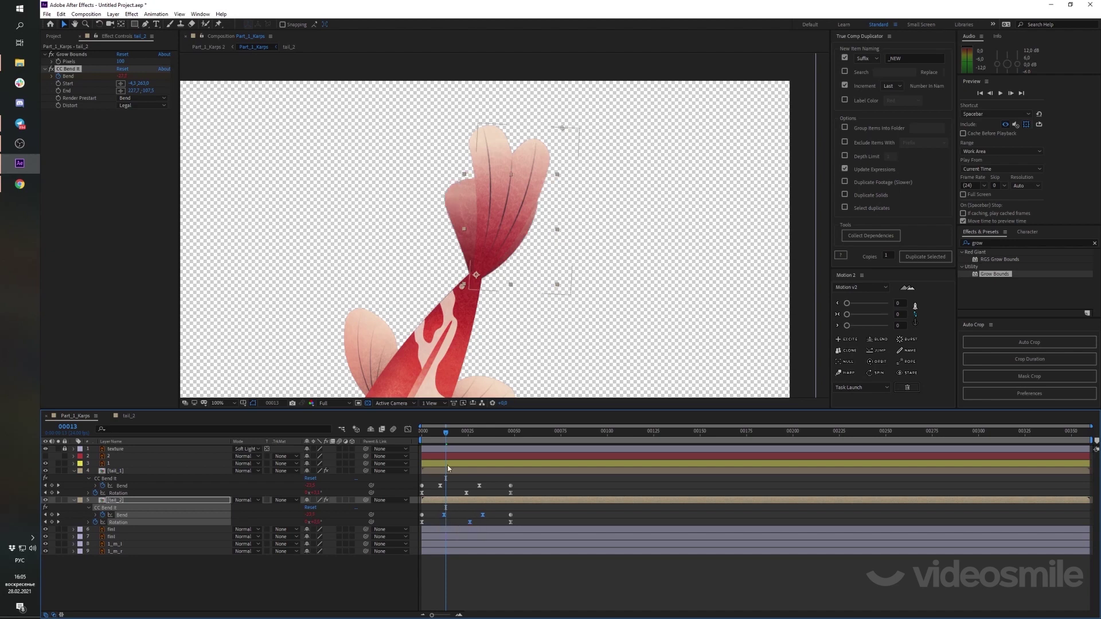
Preview from frame 0 and scrub back to compare the out-of-sync tails
left_click_drag(445, 432, 411, 433)
key("space")
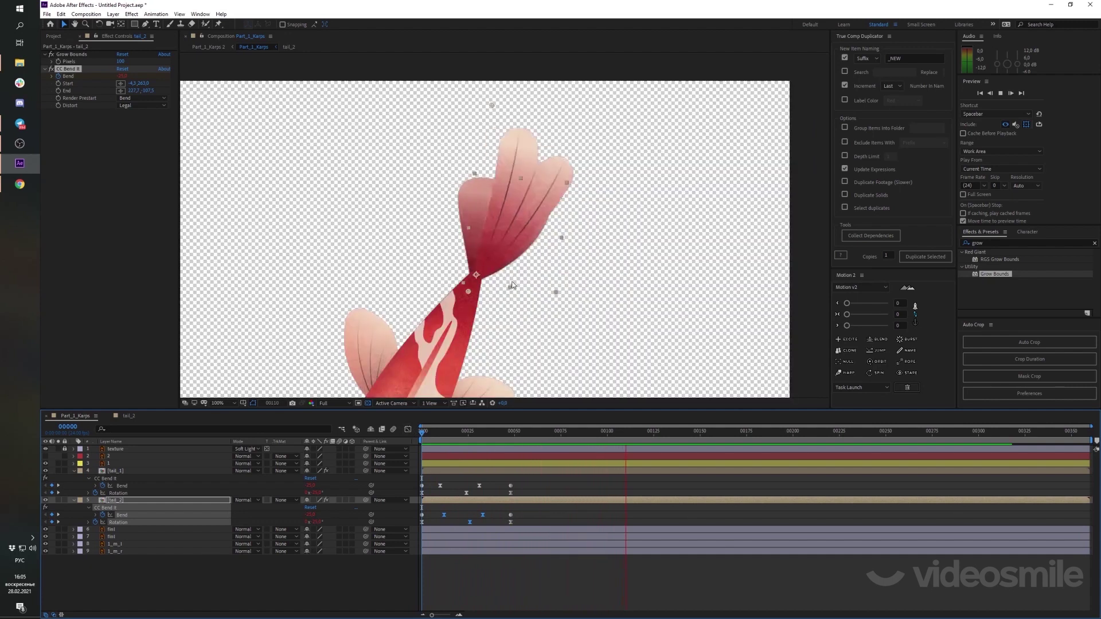
key("space")
left_click_drag(497, 436, 463, 438)
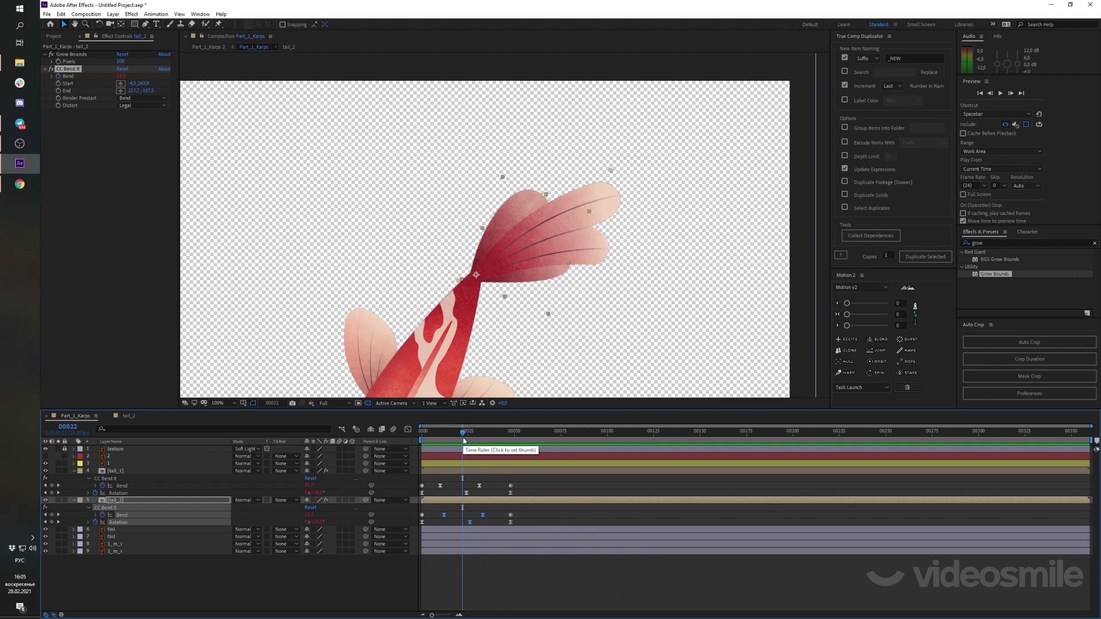
left_click_drag(463, 438, 427, 442)
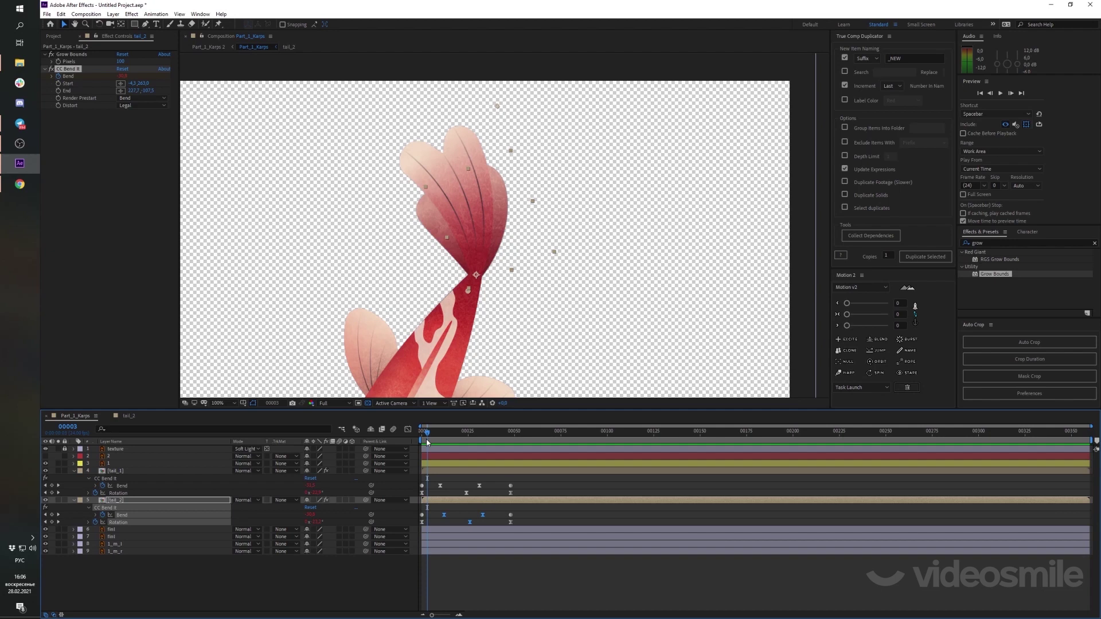
Shift tail_2's middle Rotation keyframe slightly earlier, preview the tail swing twice, and zoom out
left_click_drag(425, 439, 442, 439)
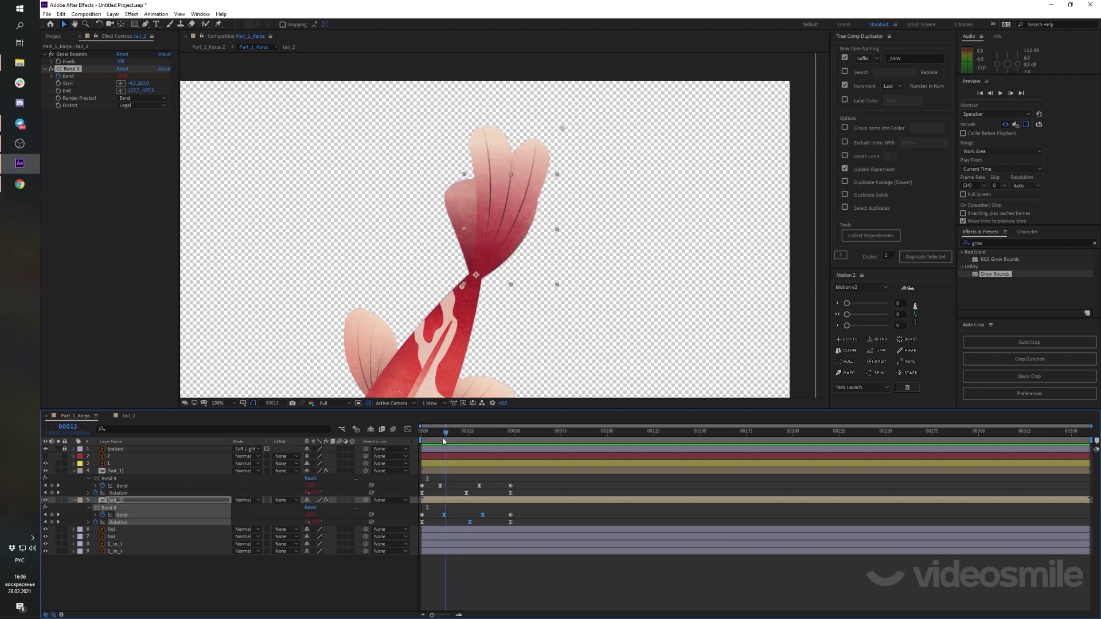
left_click(456, 515)
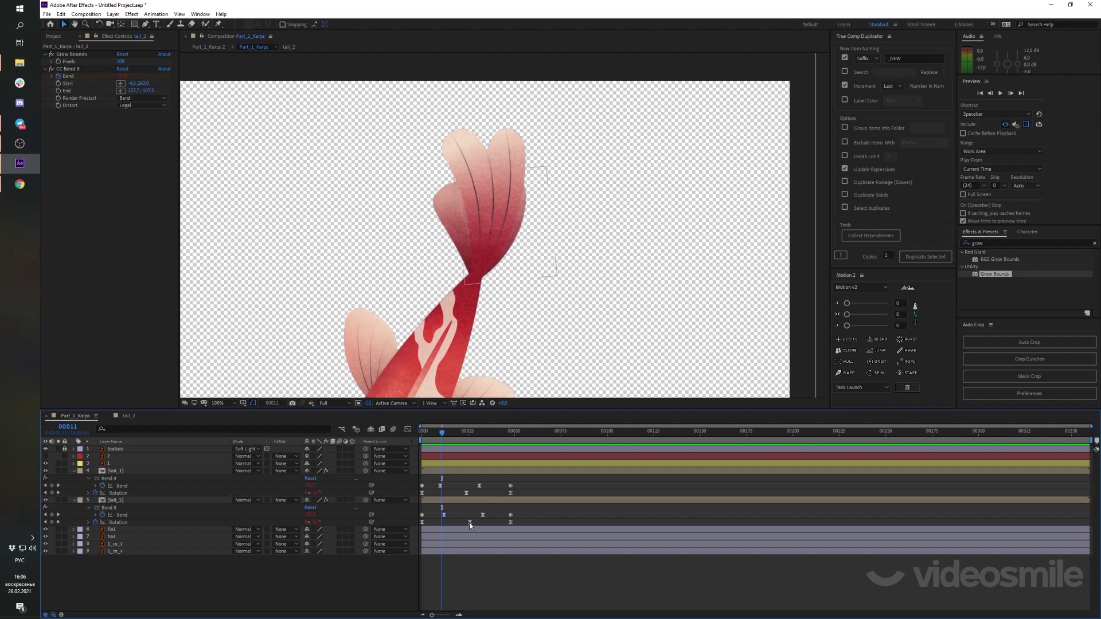
left_click_drag(469, 522, 466, 522)
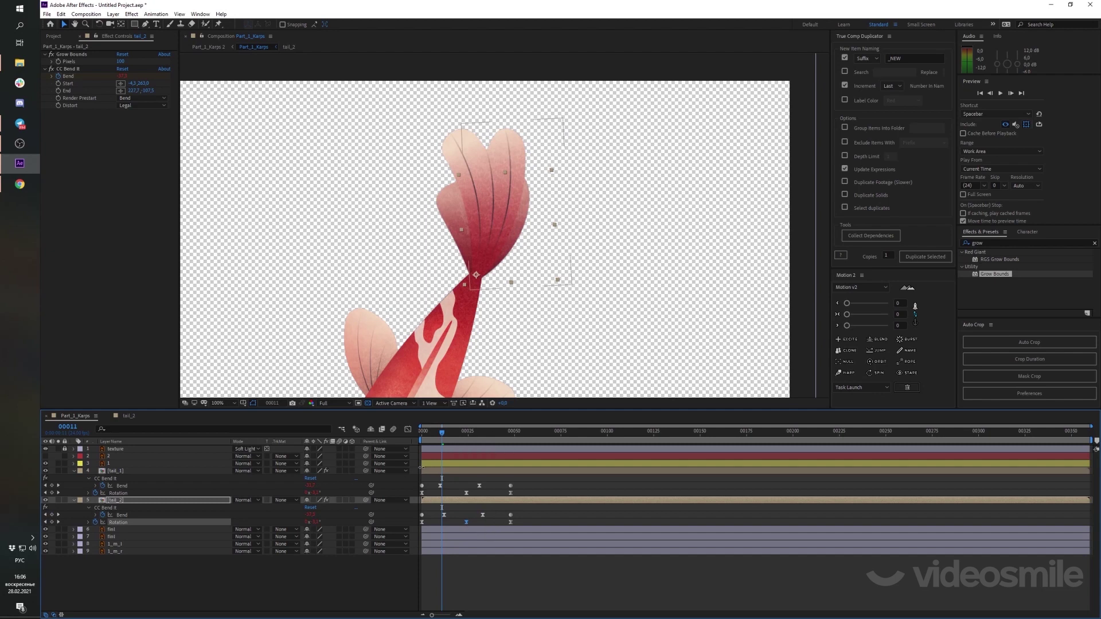
key("space")
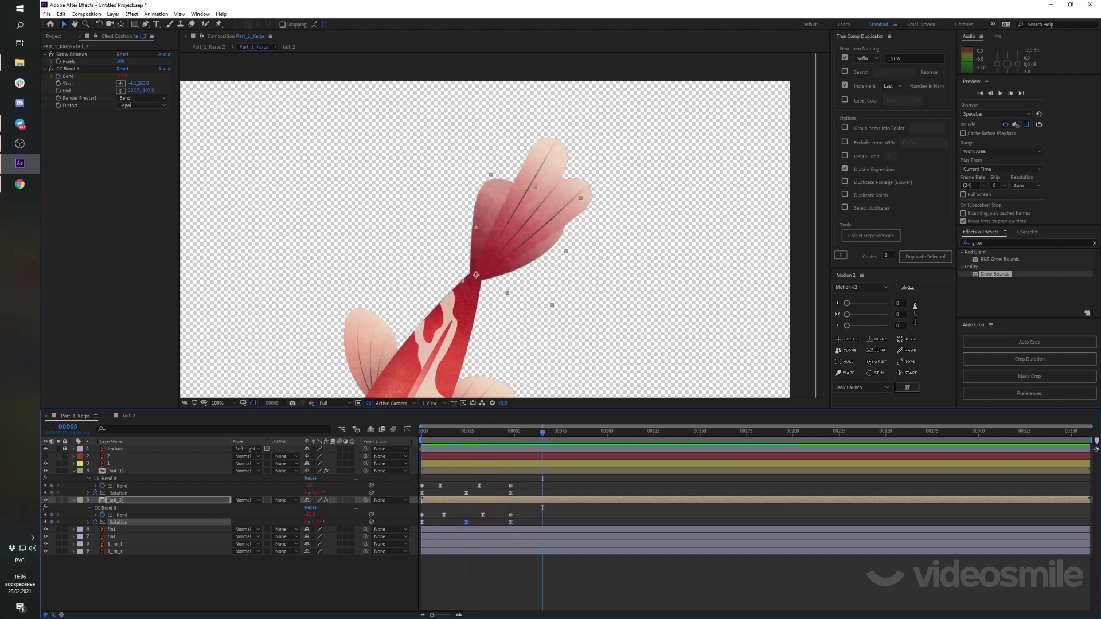
key("space")
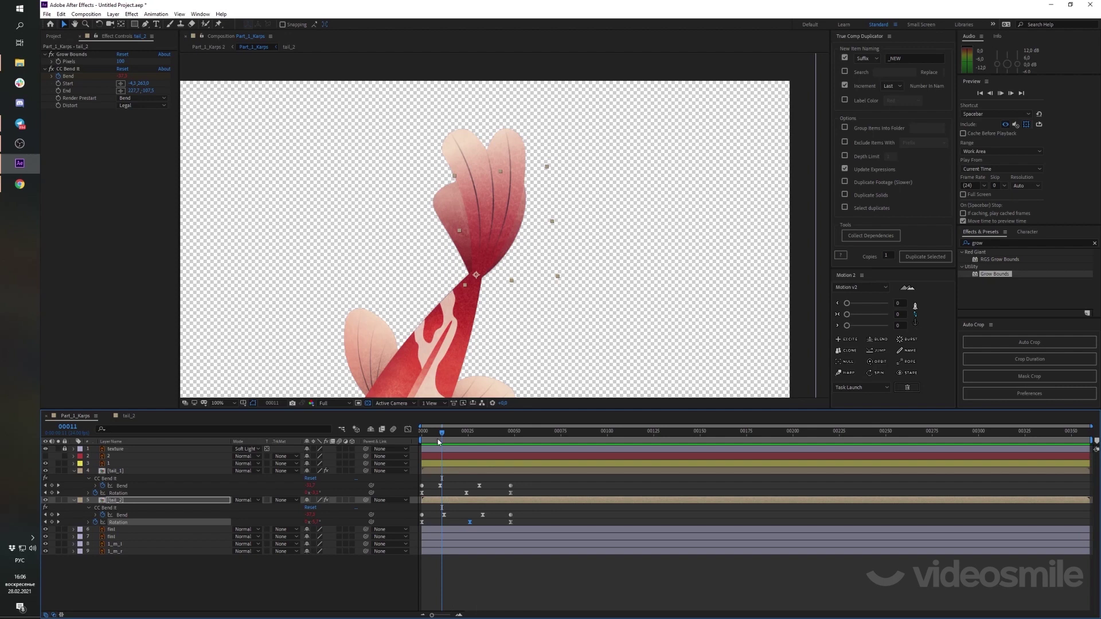
key("space")
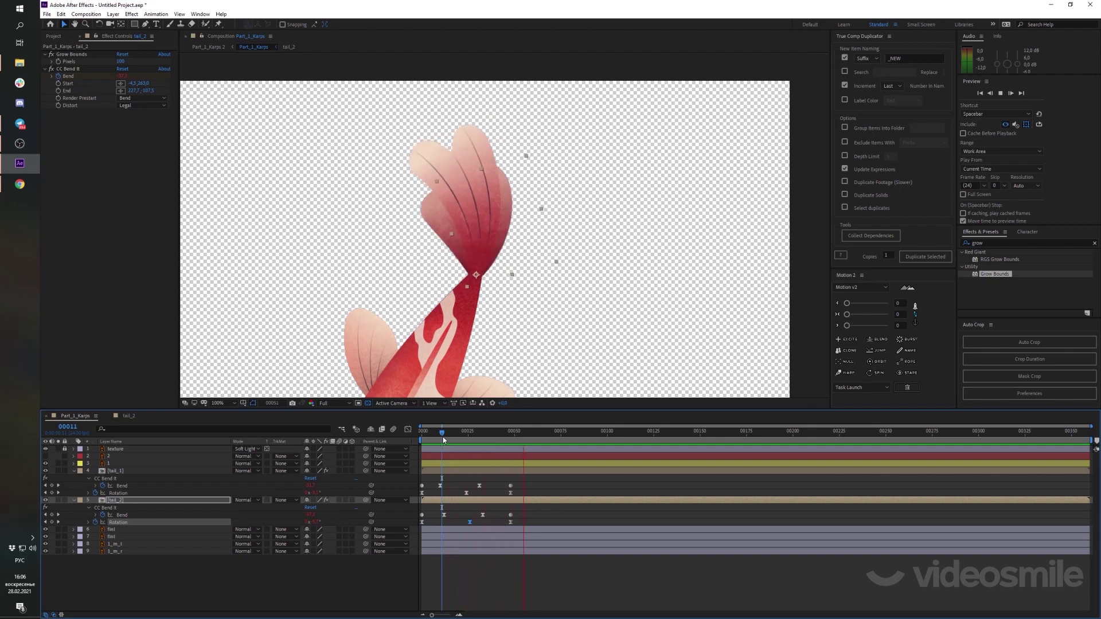
key("space")
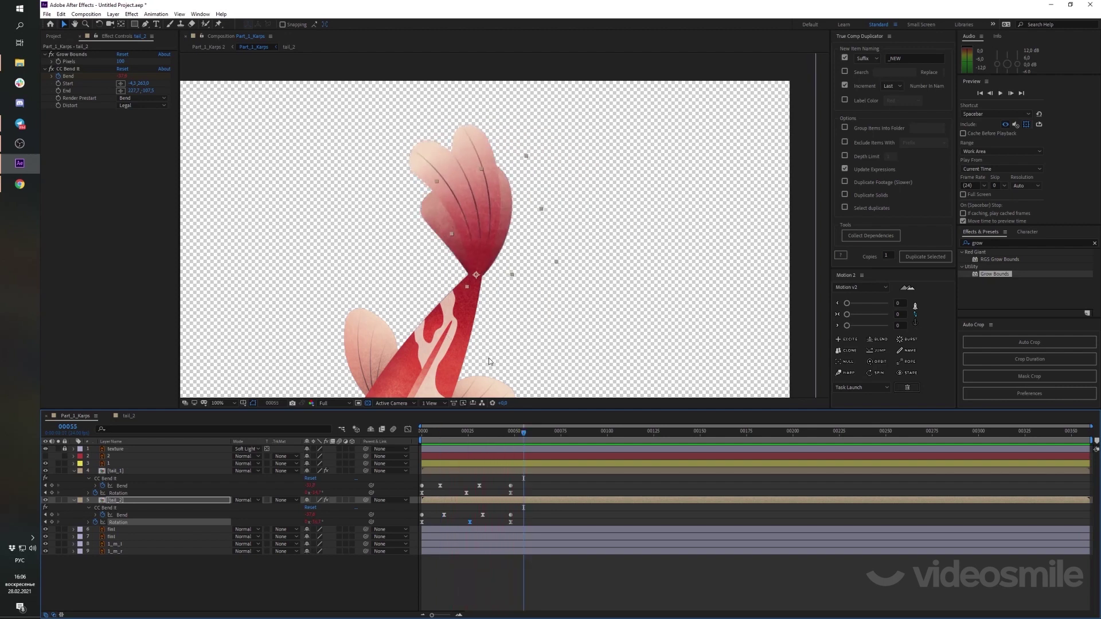
key("comma")
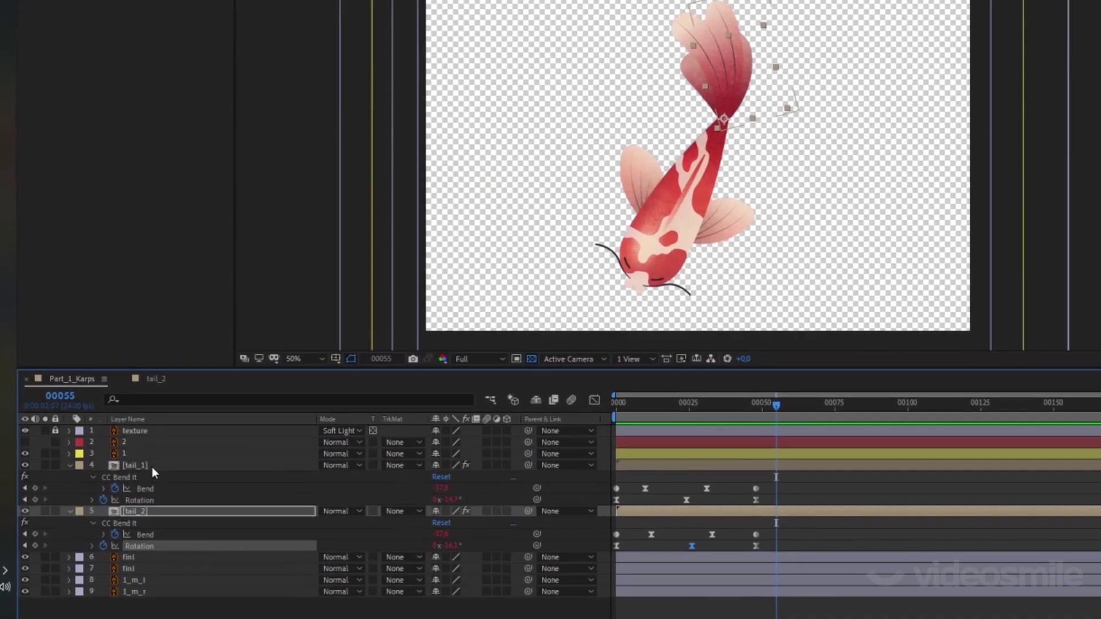
Lock the tail_1 and tail_2 layers, then lock layers 1 and 2
left_click(115, 471, "ctrl")
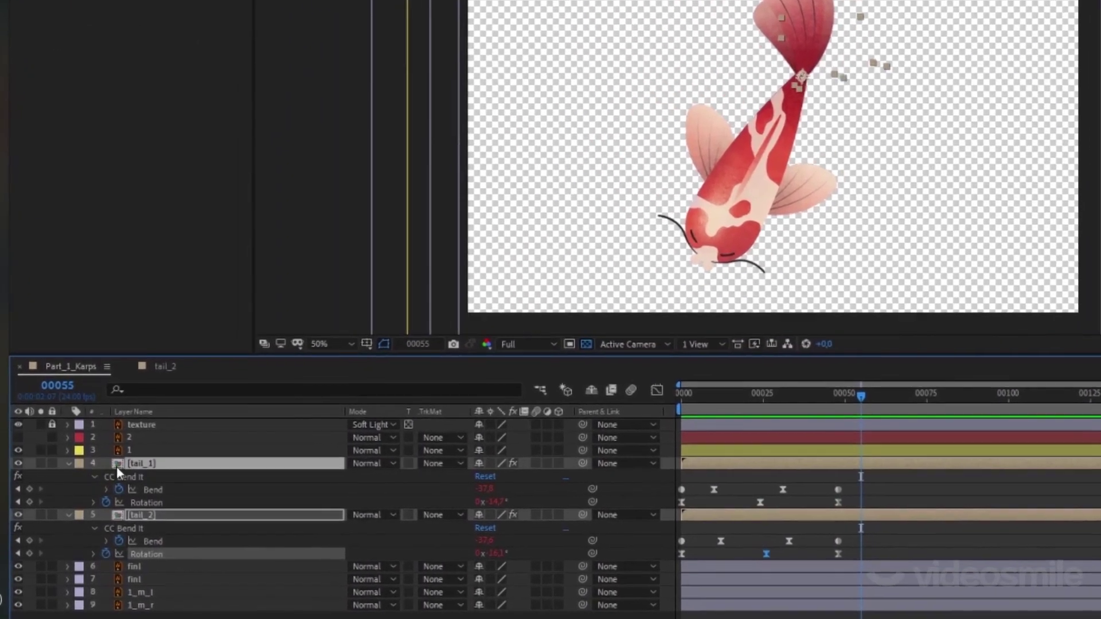
left_click(48, 462)
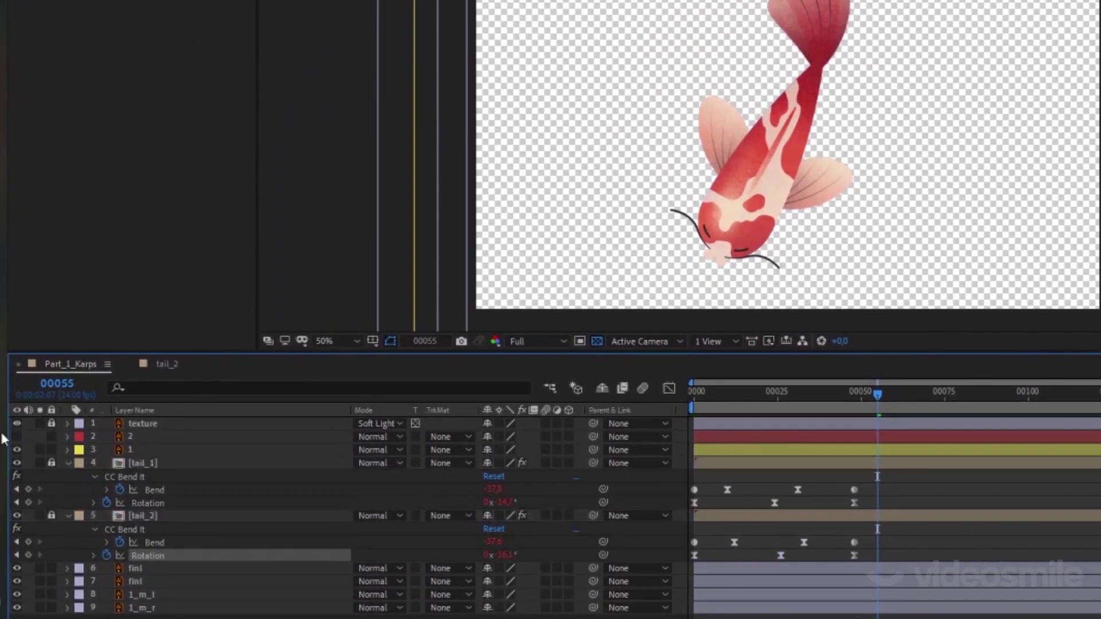
left_click(132, 446)
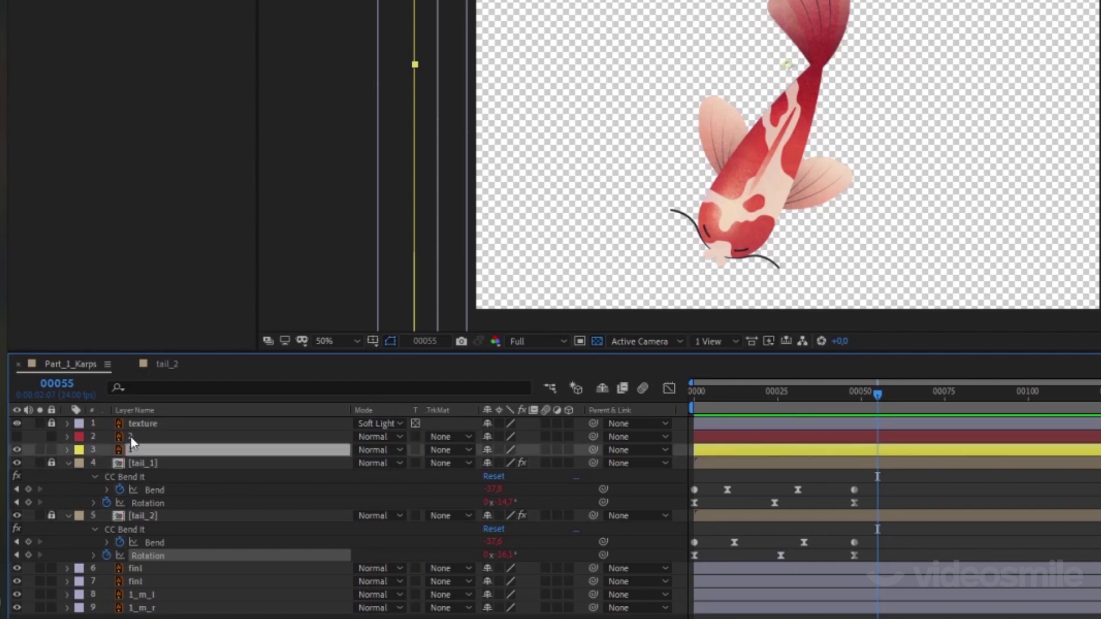
left_click(130, 437, "ctrl")
left_click(52, 436)
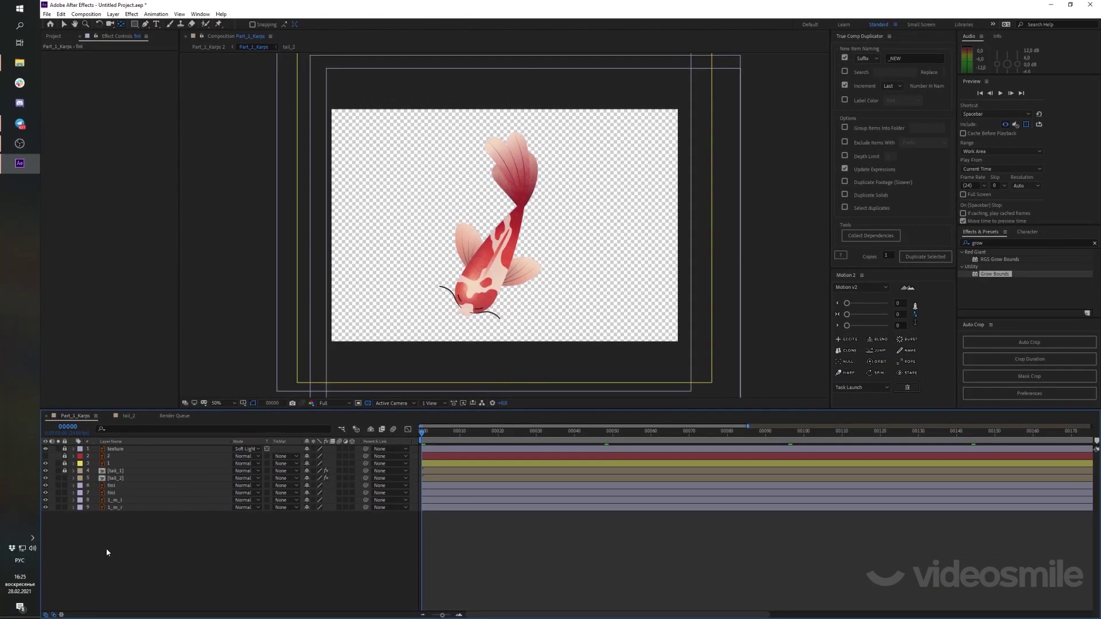
Select the finl layer, preview the fish, and tilt finl's rotation in the composition view
left_click(118, 486)
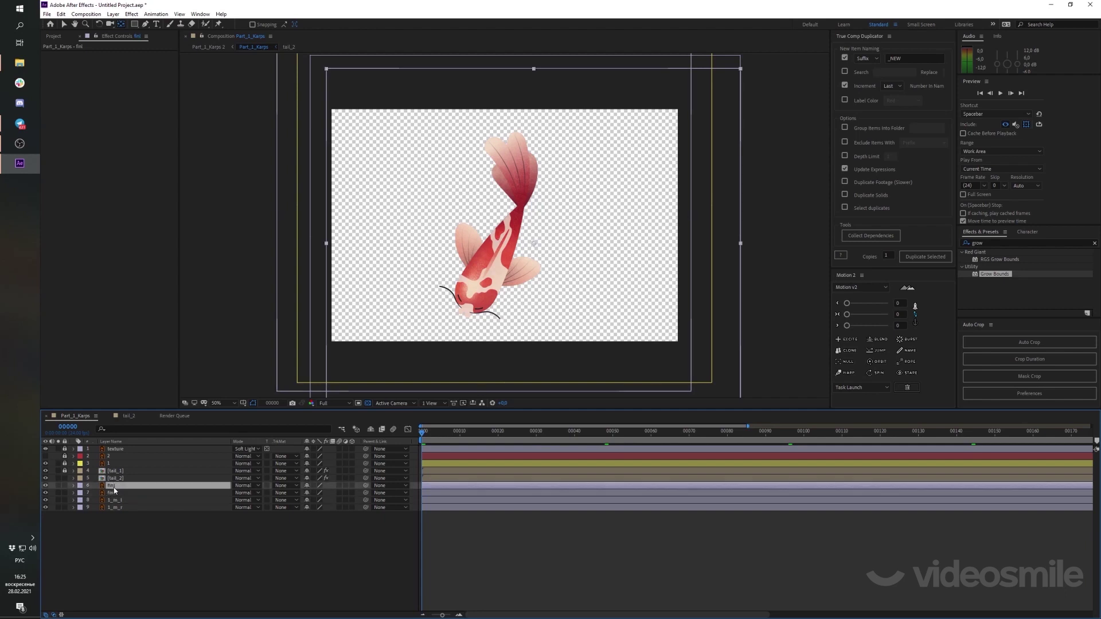
left_click(514, 299)
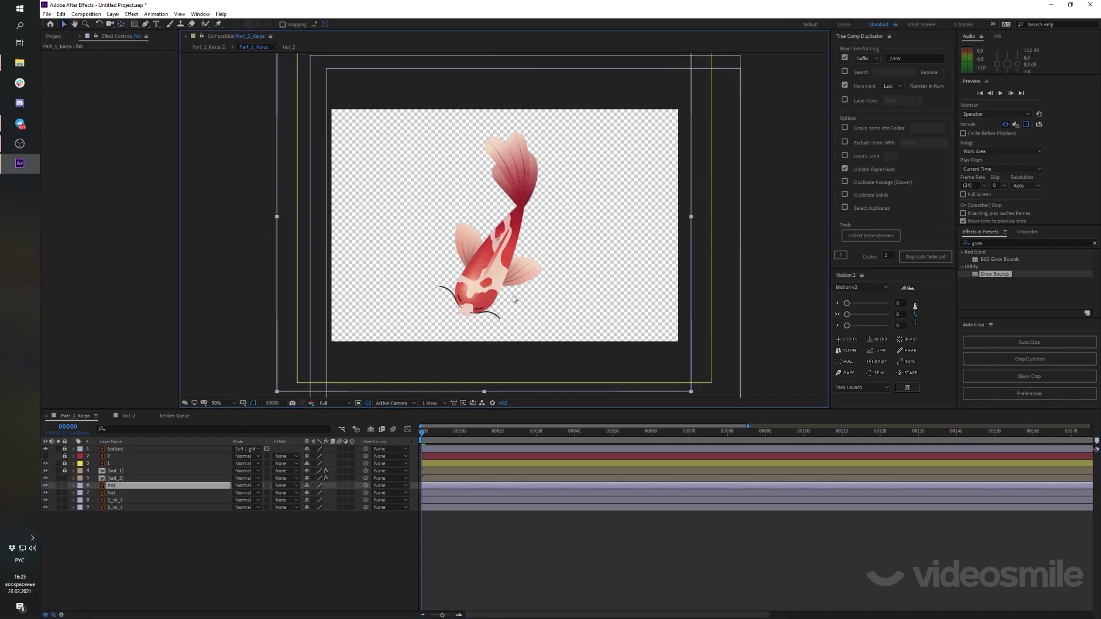
key("space")
key("space")
key("Return")
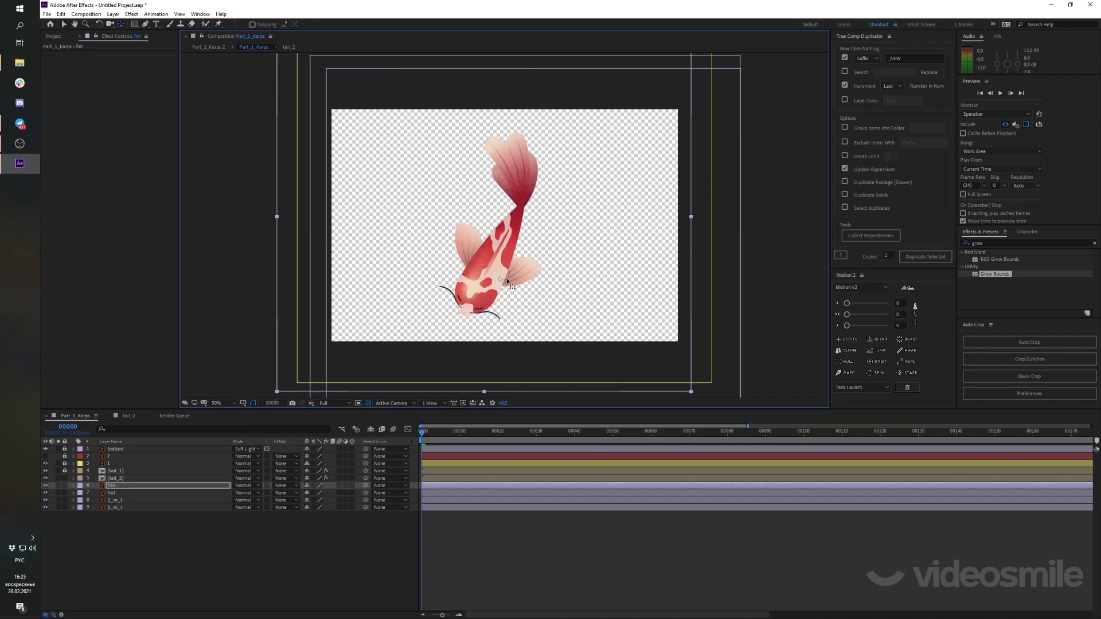
left_click_drag(507, 283, 548, 278)
Apply the Grow Bounds effect to the finl layer
left_click(124, 480)
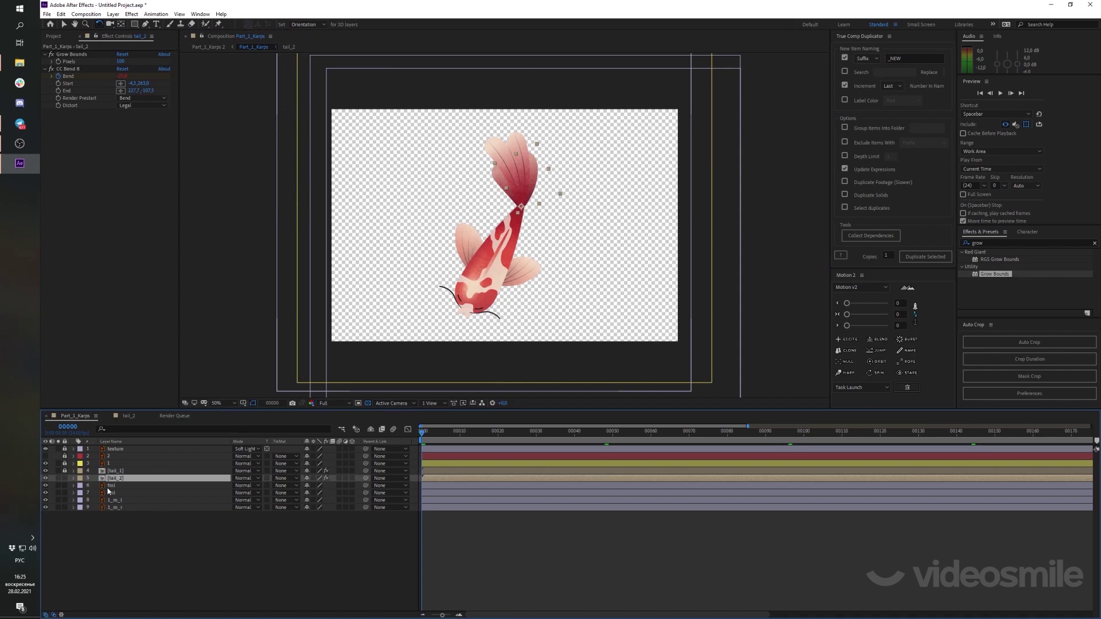
left_click(121, 485)
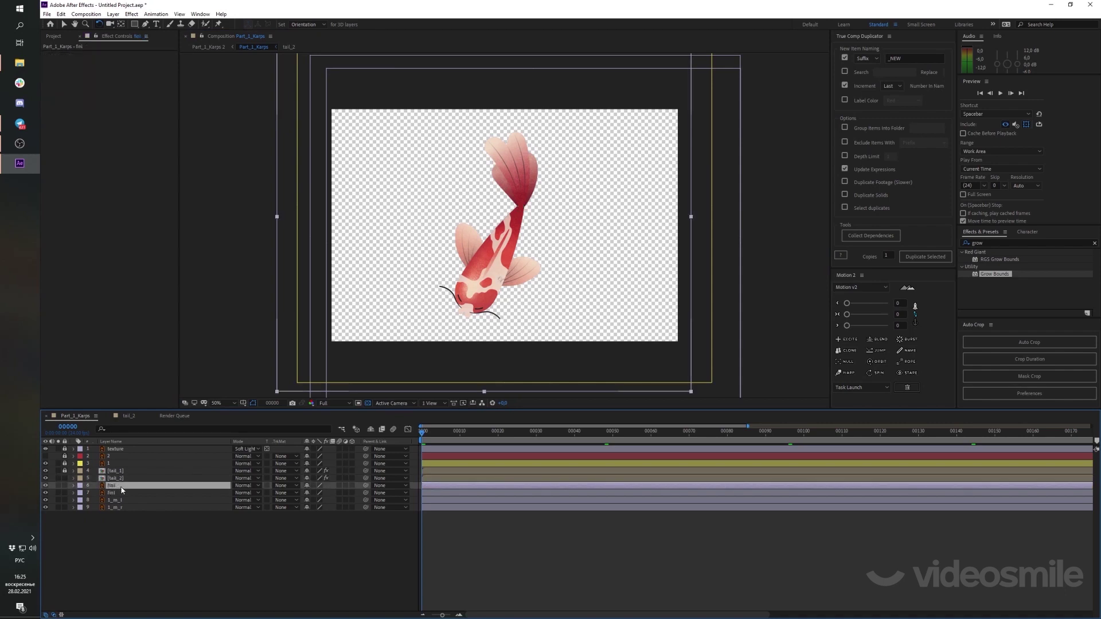
double_click(994, 275)
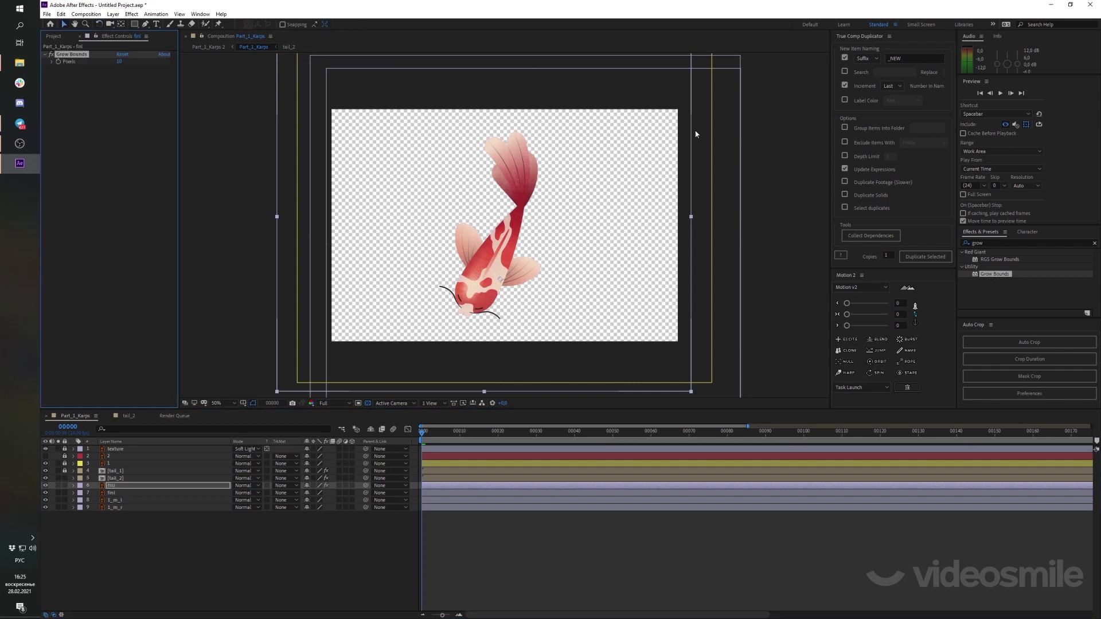
left_click(124, 62)
Copy tail_2's keyframed CC Bend It effect and paste it onto finl
left_click(152, 604)
left_click(113, 478)
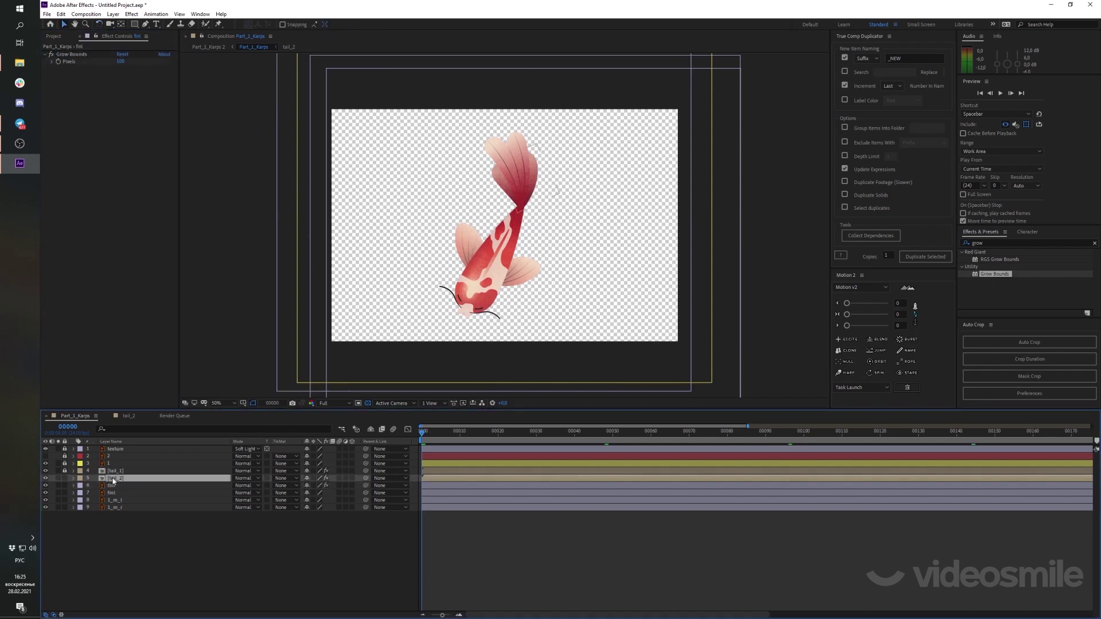
key("u")
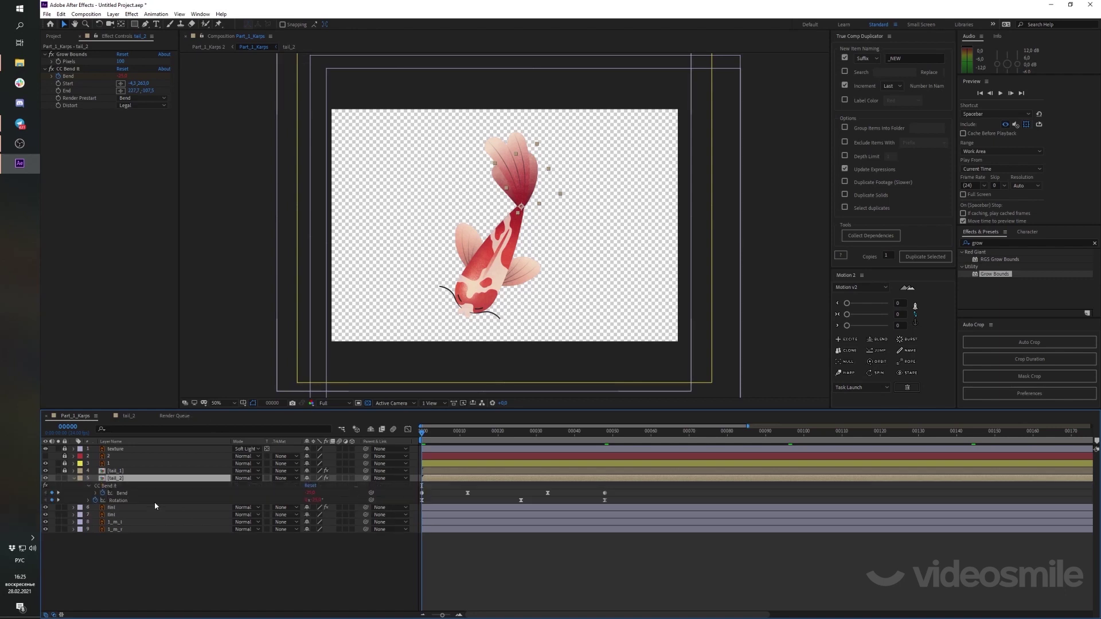
left_click(125, 486)
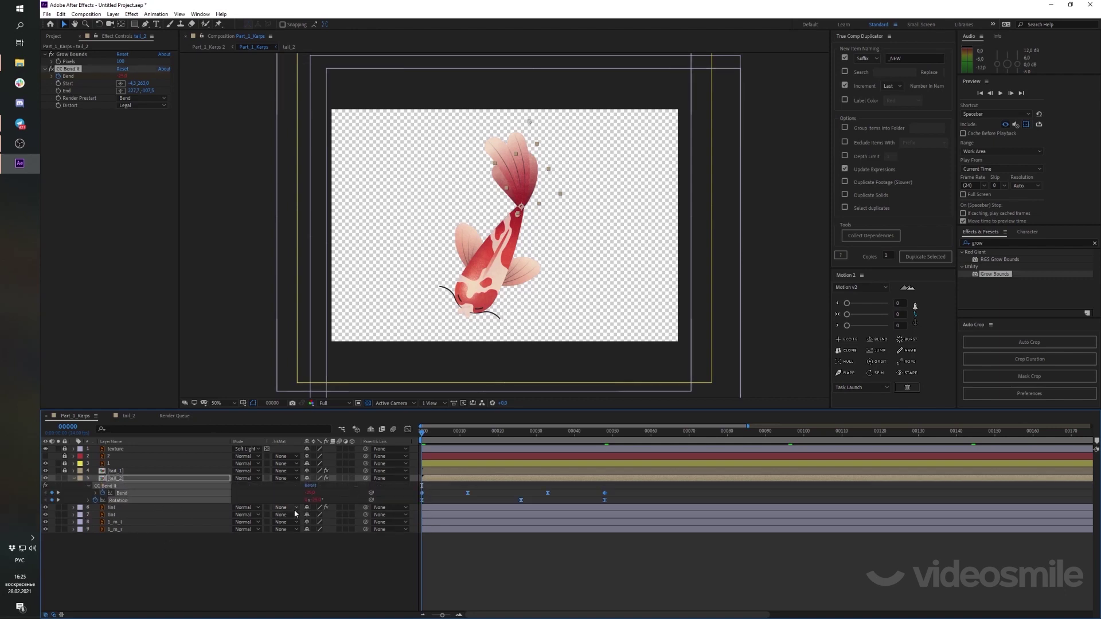
left_click(136, 508)
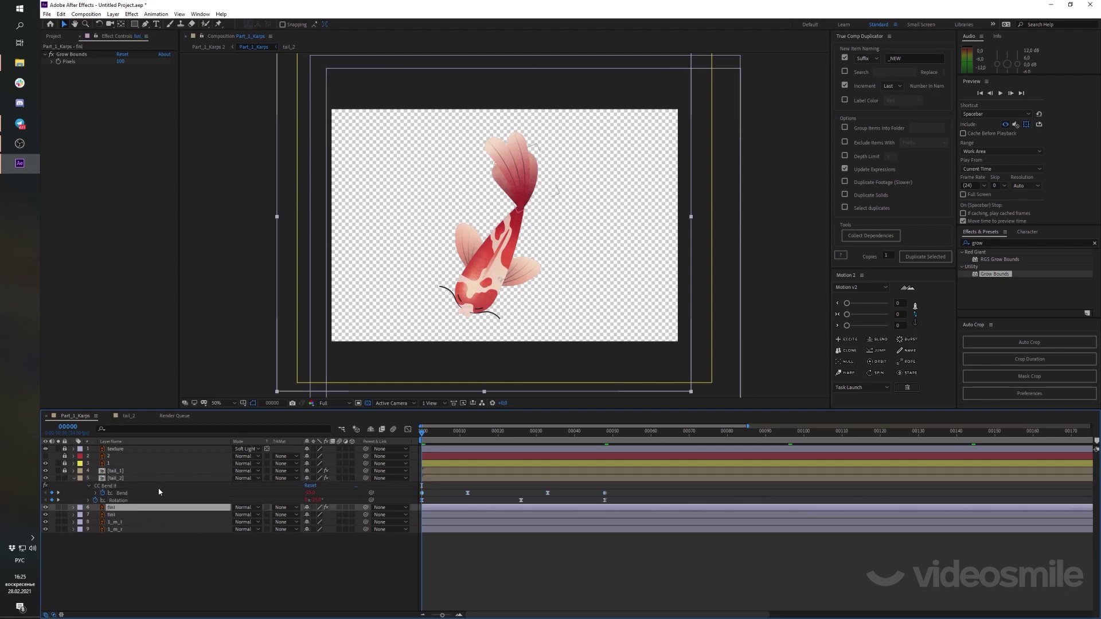
key("ctrl+v")
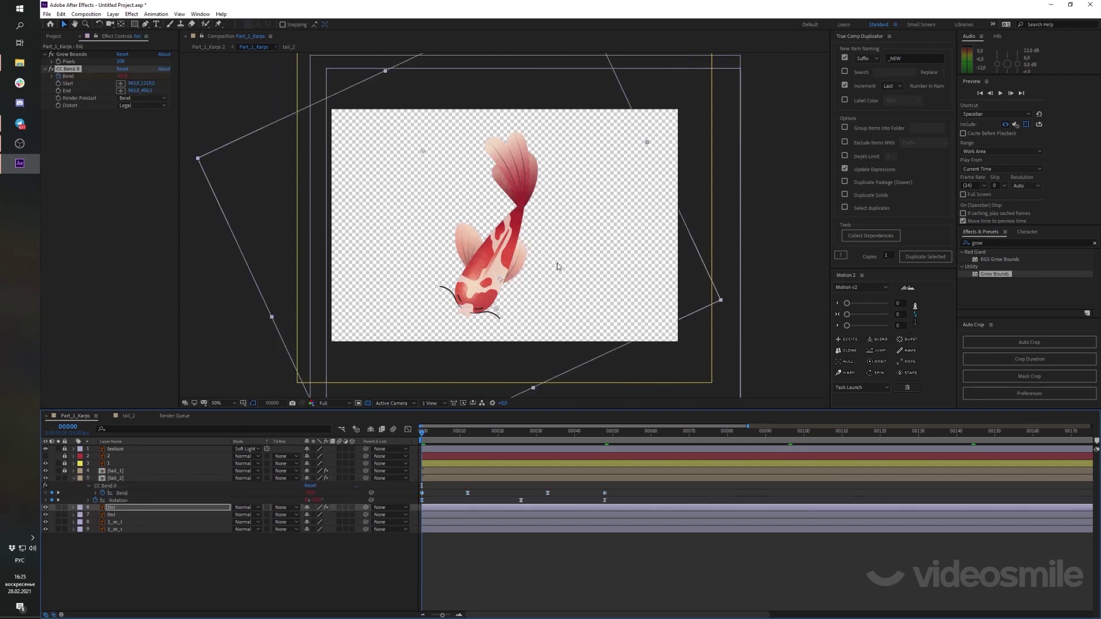
Place finl's CC Bend It start and end points along the fin
key("u")
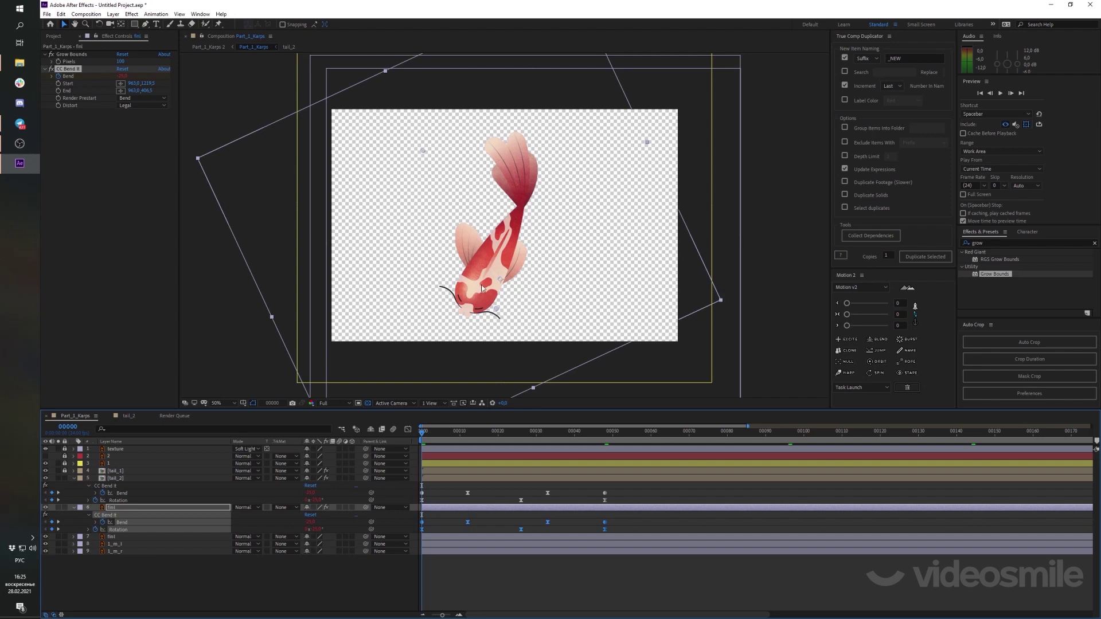
left_click(121, 83)
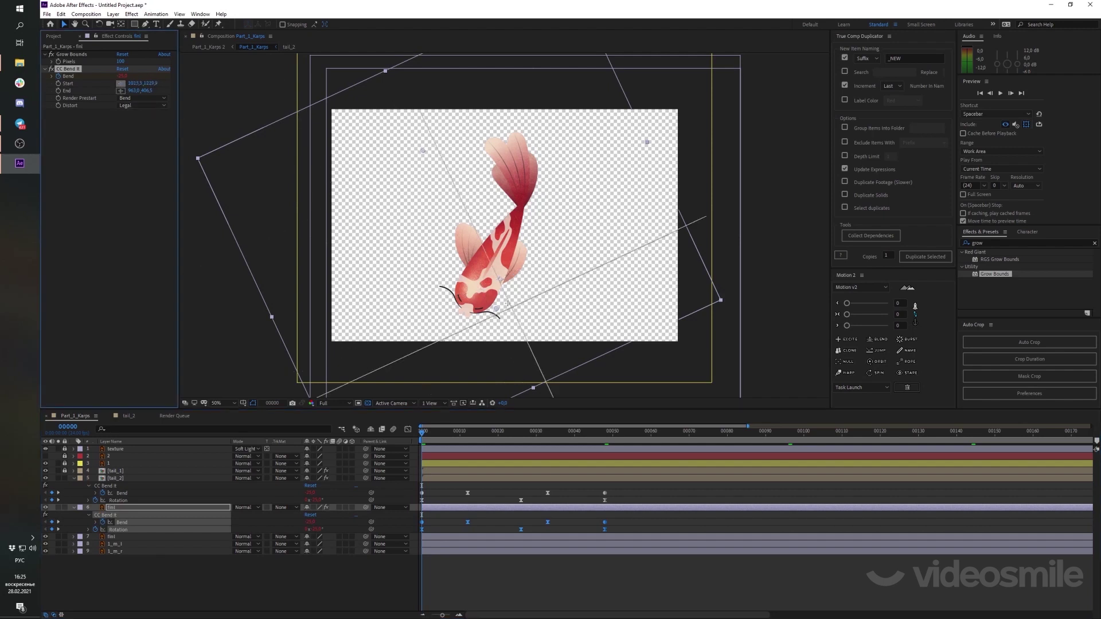
left_click(499, 278)
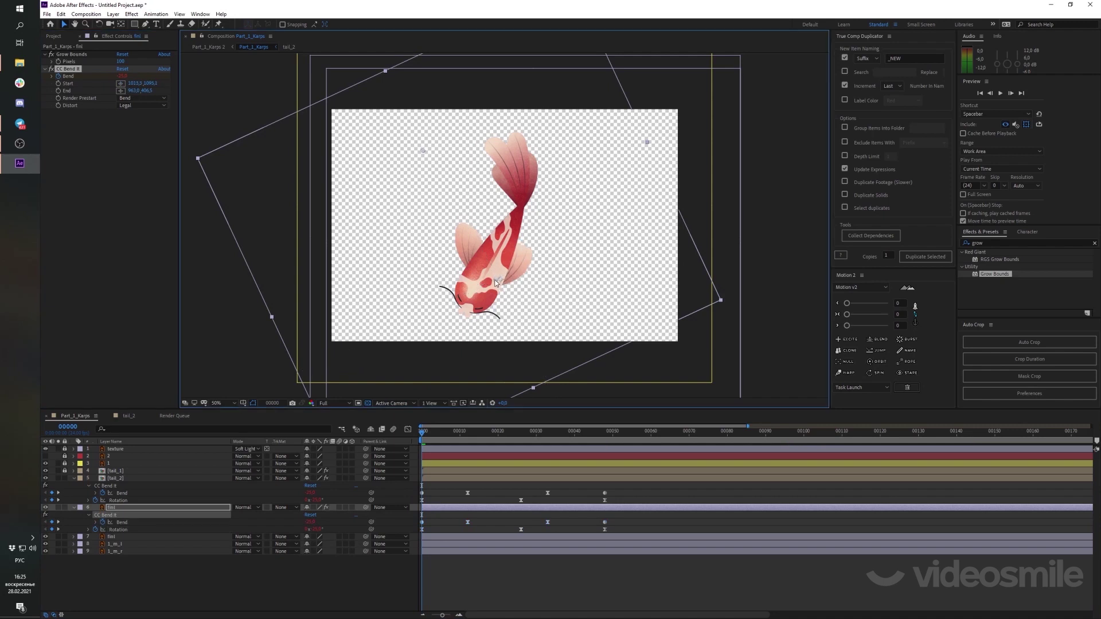
left_click(120, 91)
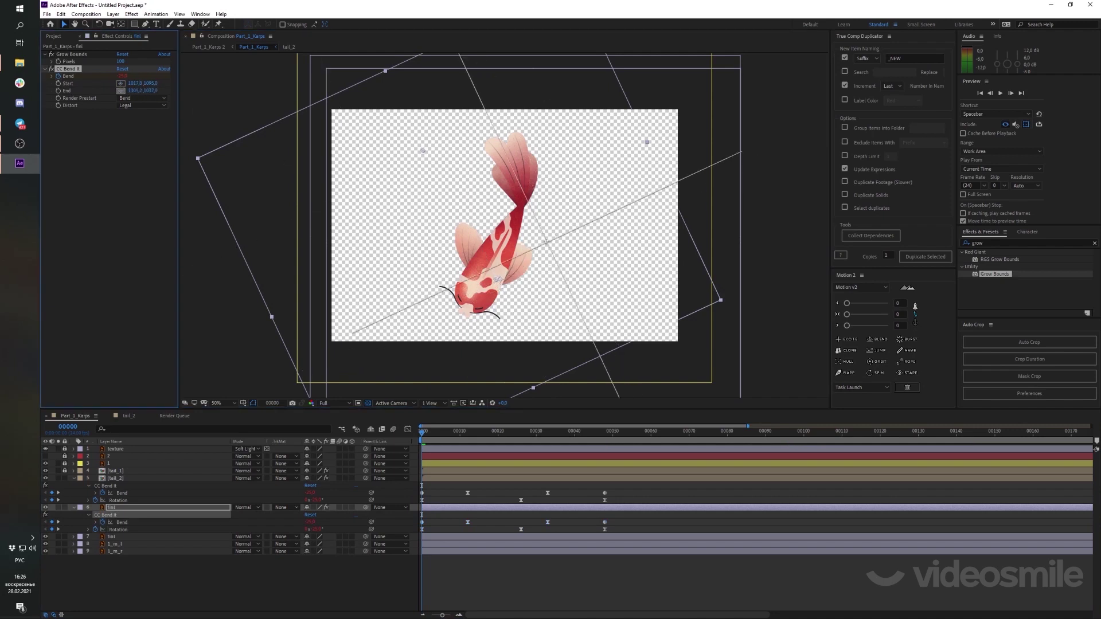
left_click(544, 240)
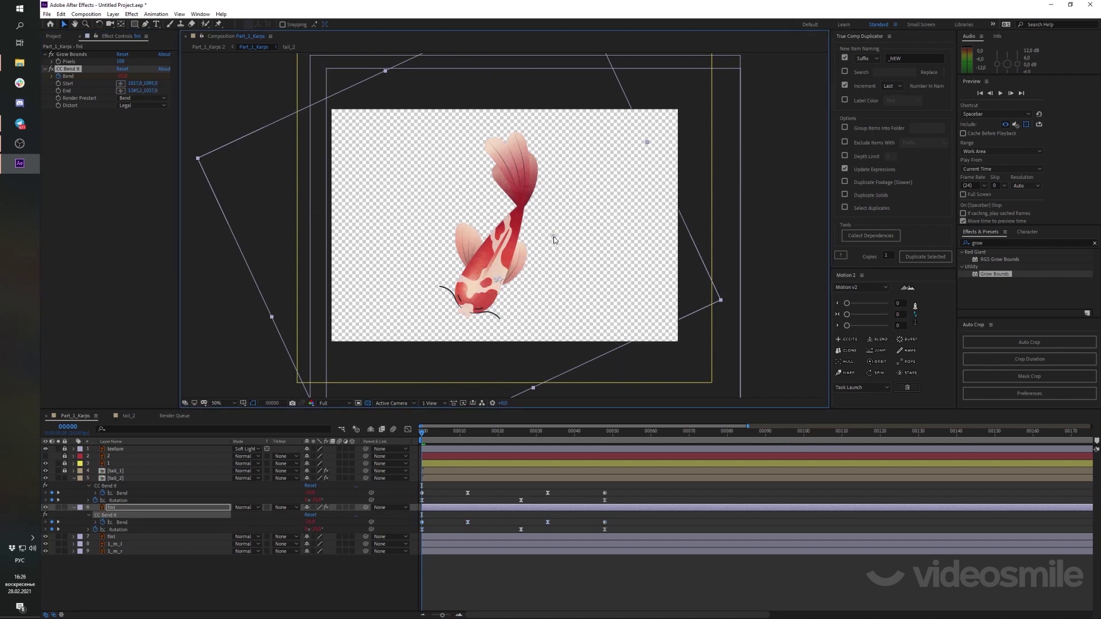
left_click(553, 236)
left_click(459, 488)
Preview the bending fin, return to frame 26, and select the finl layer
key("space")
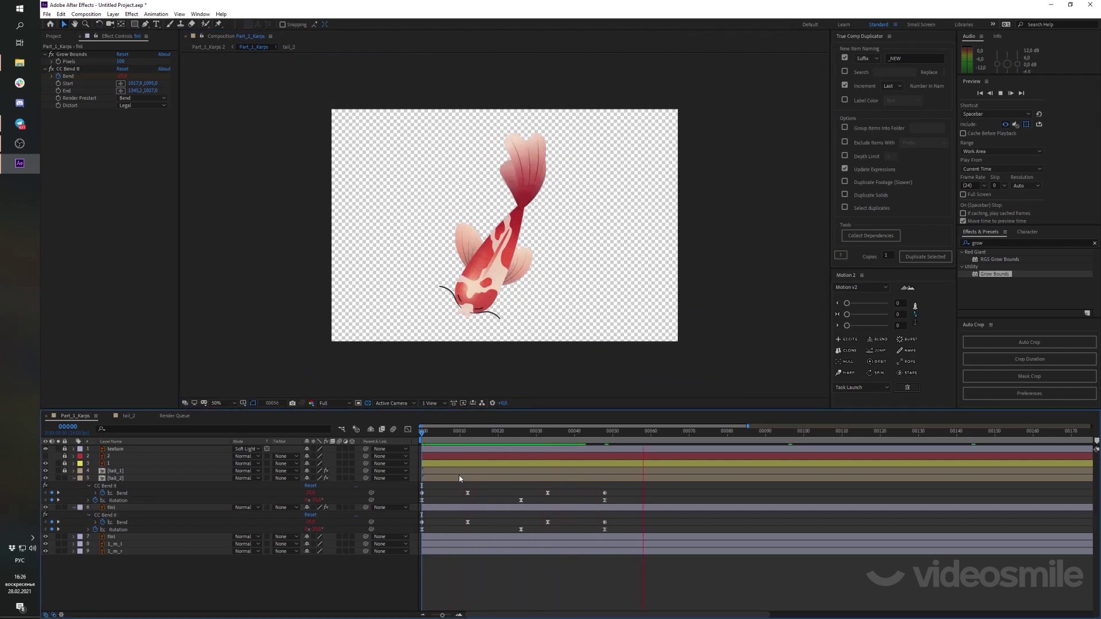
key("space")
mouse_move(511, 437)
left_mouse_down()
mouse_move(522, 437)
mouse_move(511, 440)
left_mouse_up()
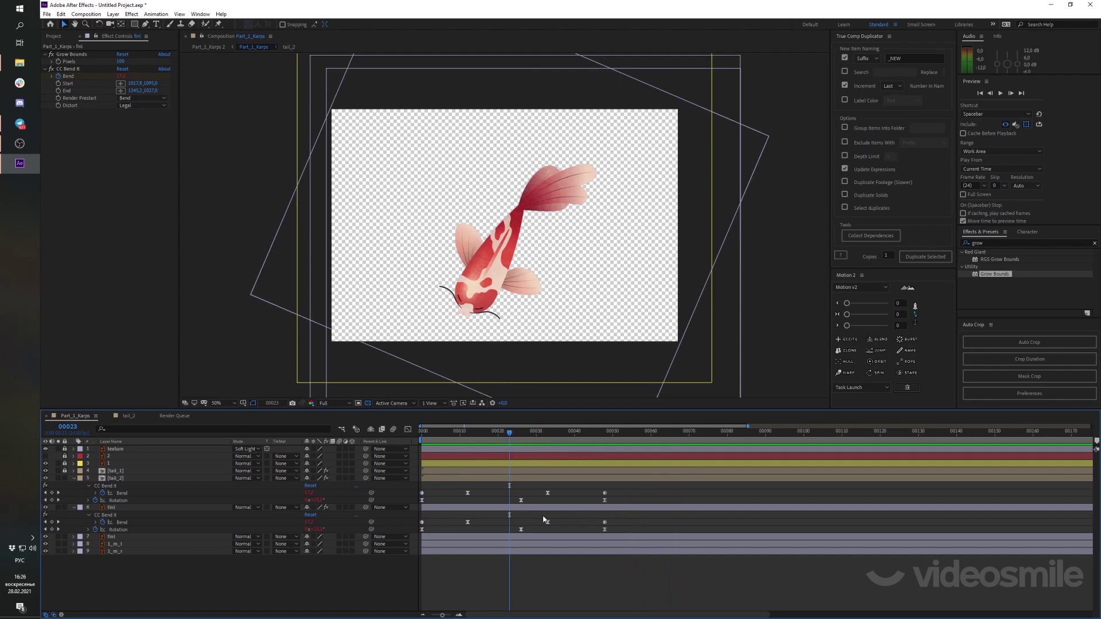
left_click(603, 510)
Reveal finl's modified properties and keyframes in the timeline
key("u")
key("u")
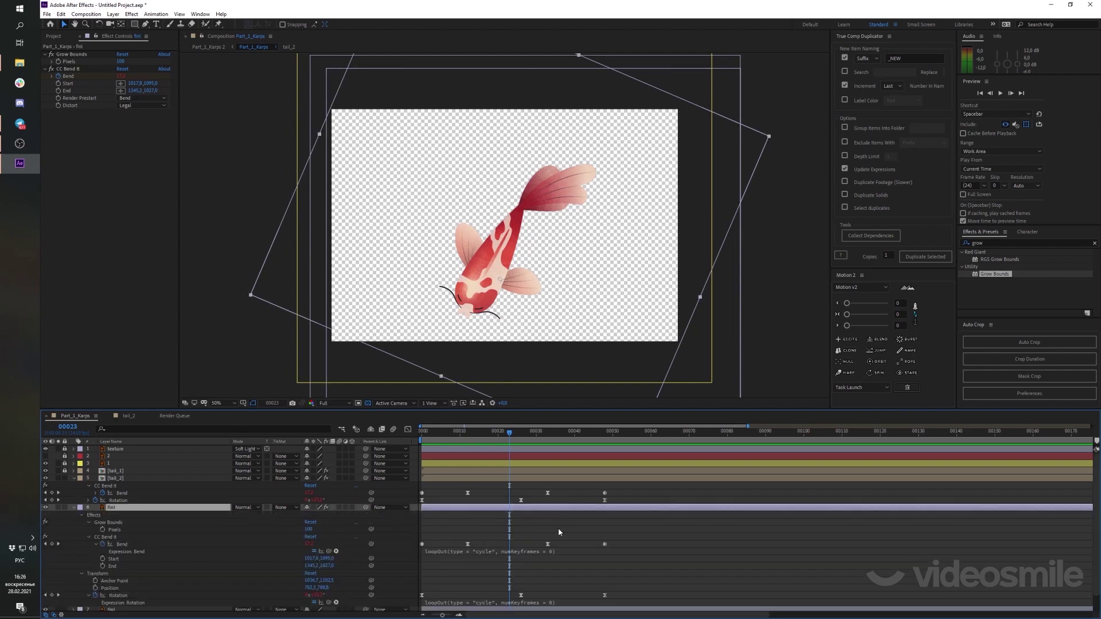
scroll(653, 512, "down", 1)
left_click_drag(654, 514, 409, 583)
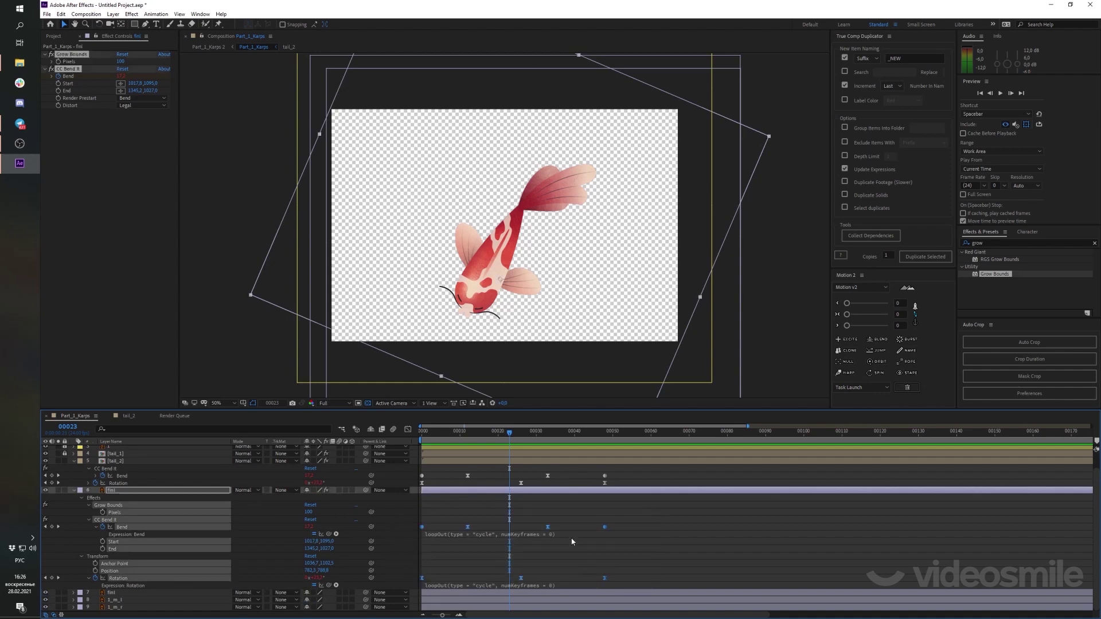
key("alt")
Check the bend at frames 24 and 34, jump to frame 24, and select the Bend and Rotation keyframes
left_click_drag(512, 437, 514, 438)
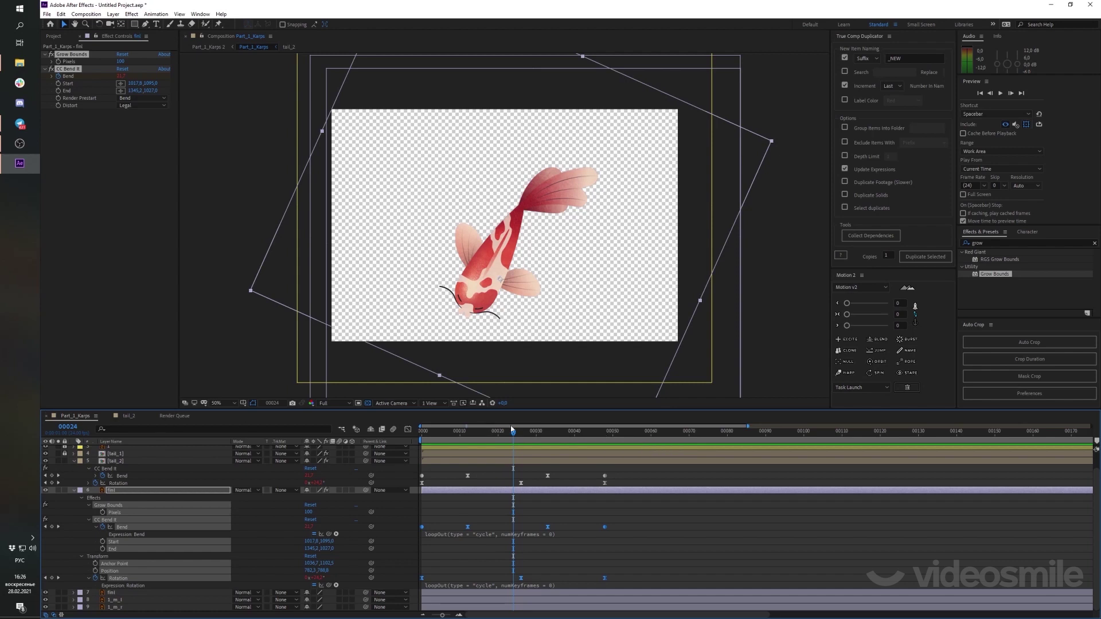
left_click_drag(513, 430, 551, 431)
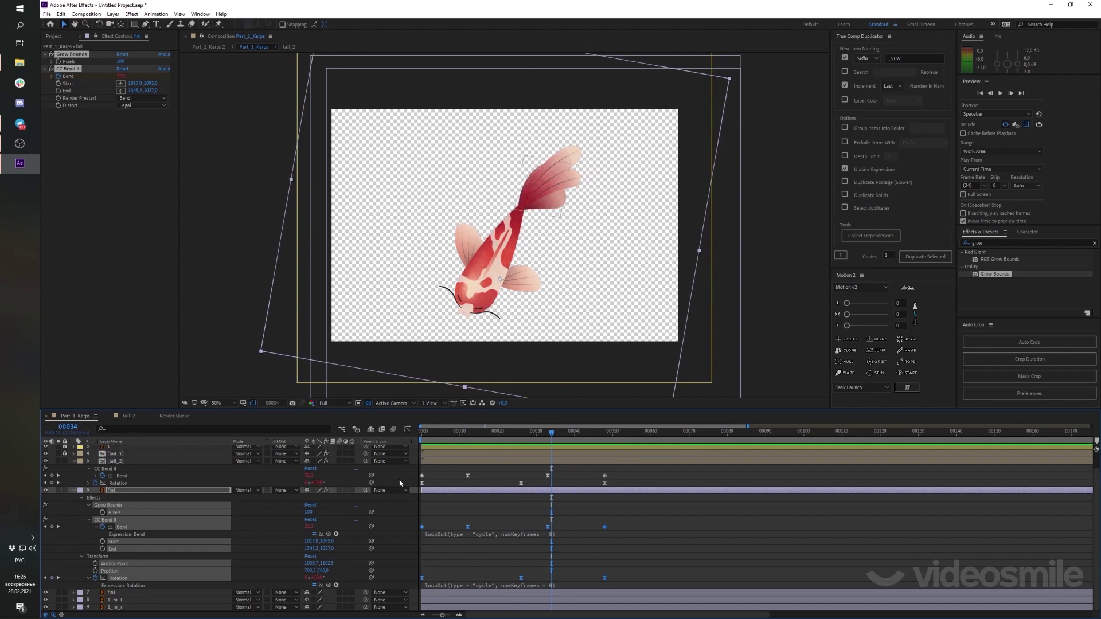
mouse_move(424, 485)
left_click(67, 427)
type("24")
key("Return")
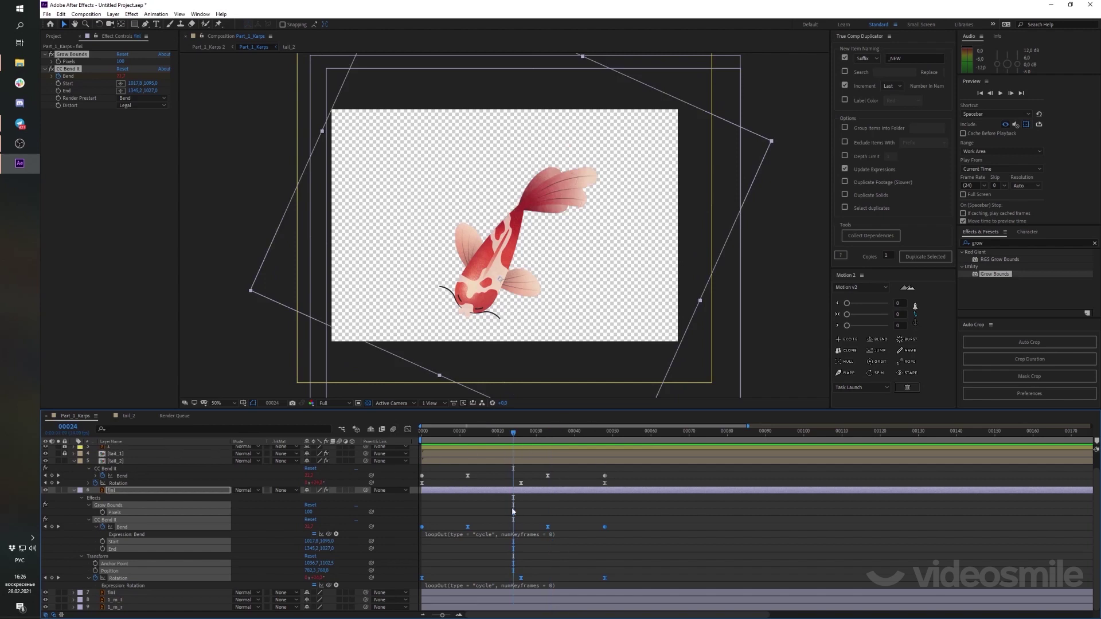
left_click_drag(688, 511, 400, 583)
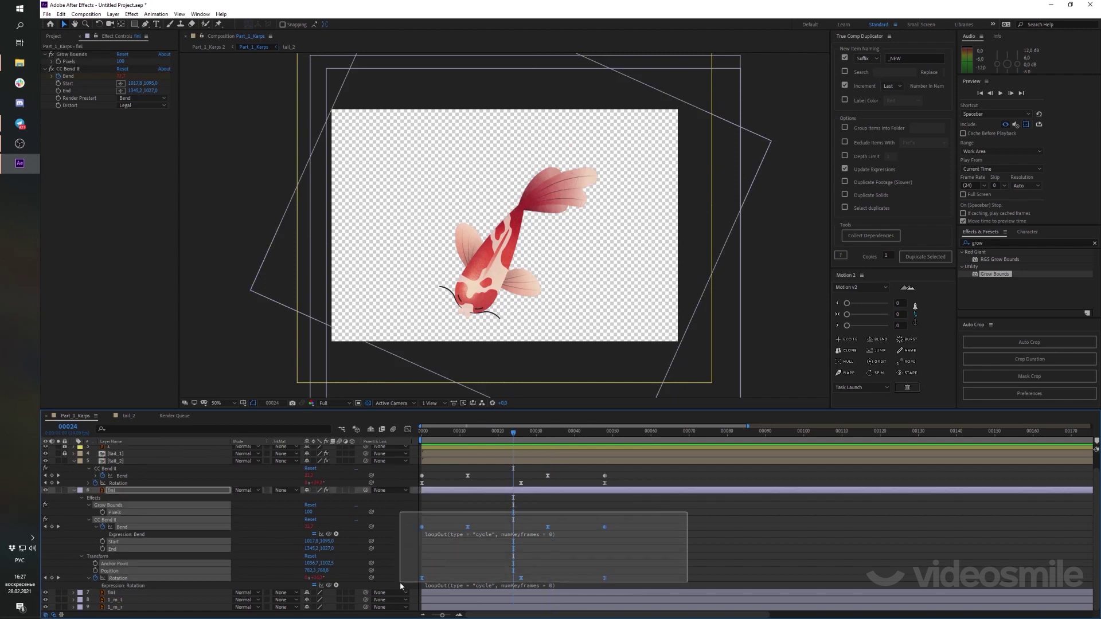
Time-compress finl's Bend and Rotation keyframes so the last ends at frame 48, then preview
key("alt")
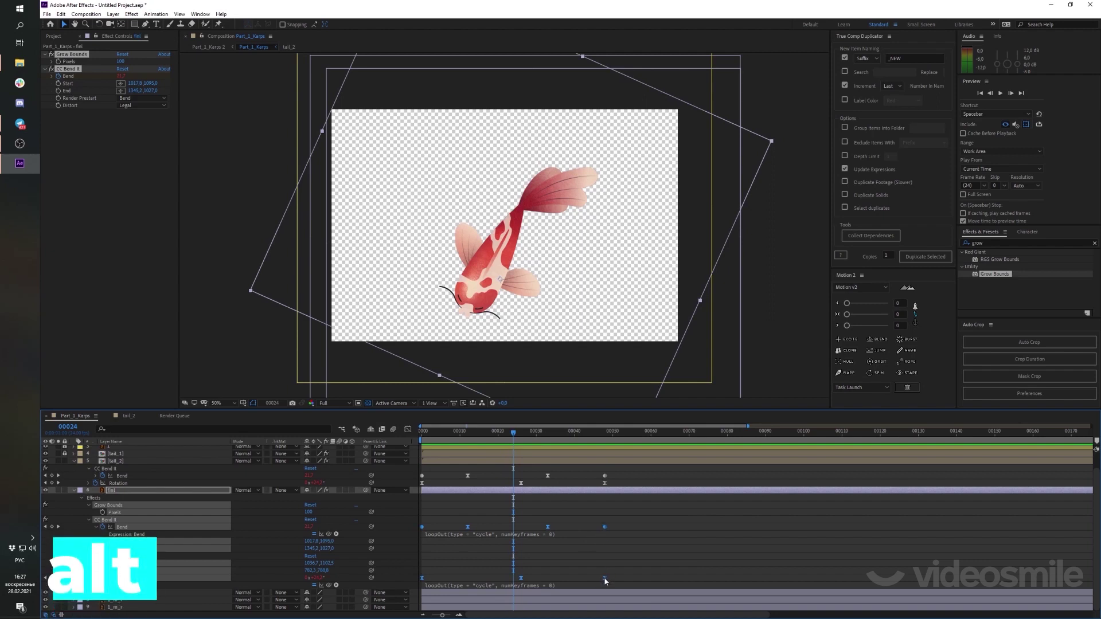
left_click_drag(605, 577, 514, 585)
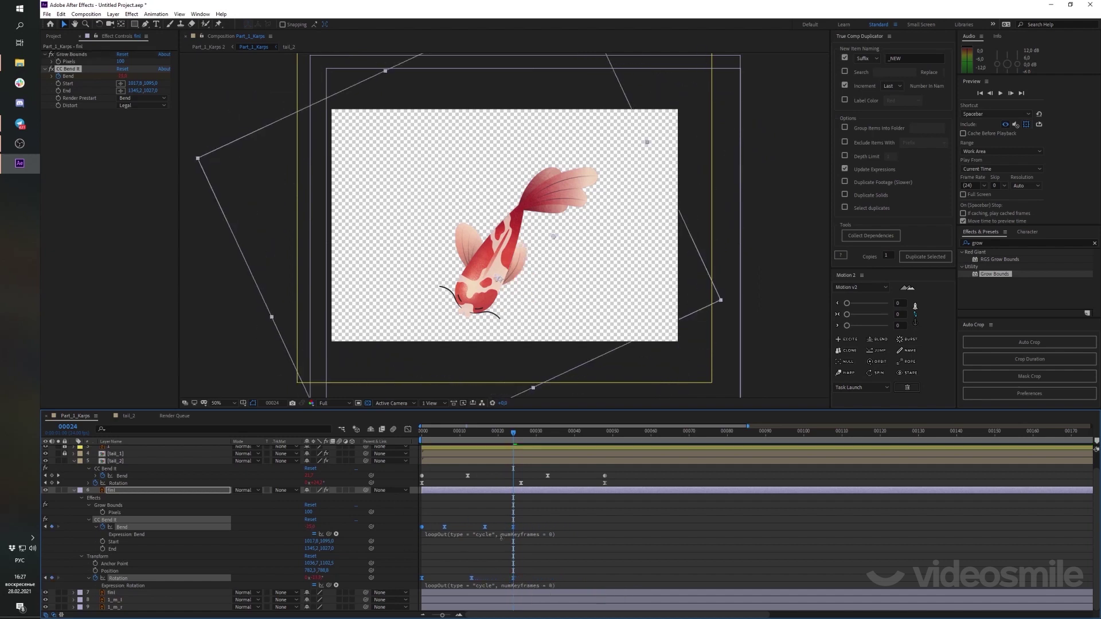
left_click(529, 526)
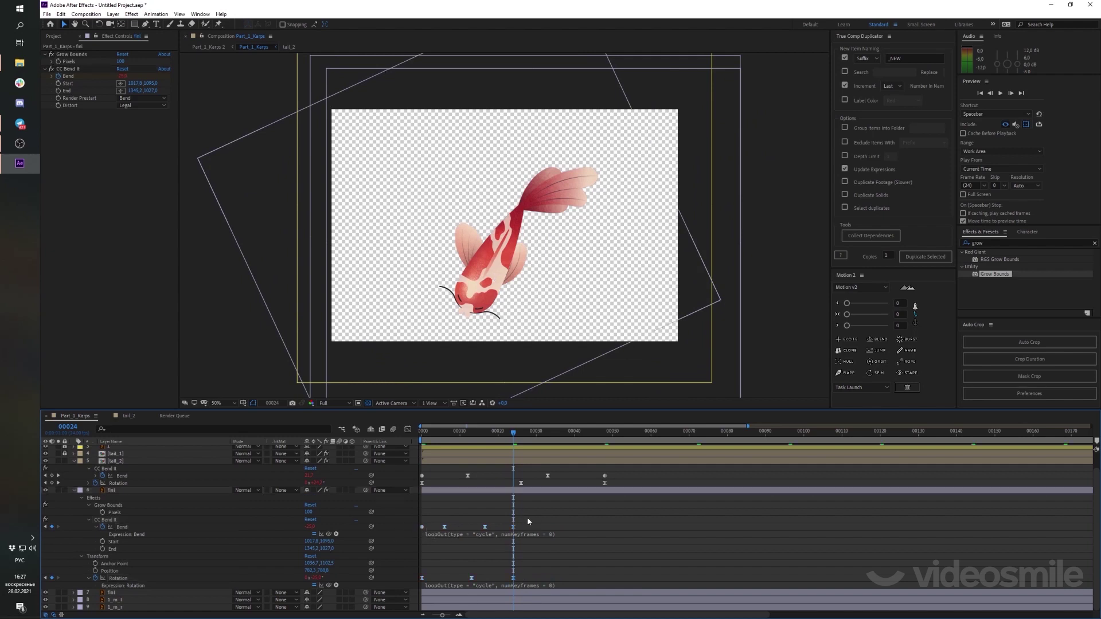
left_click(513, 526)
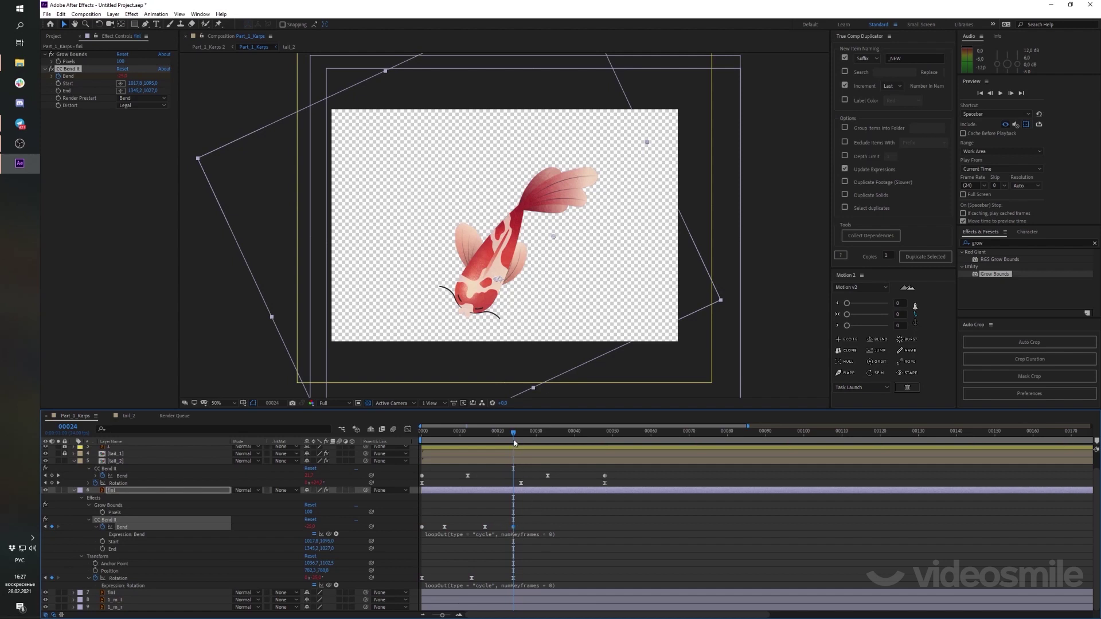
key("Home")
key("space")
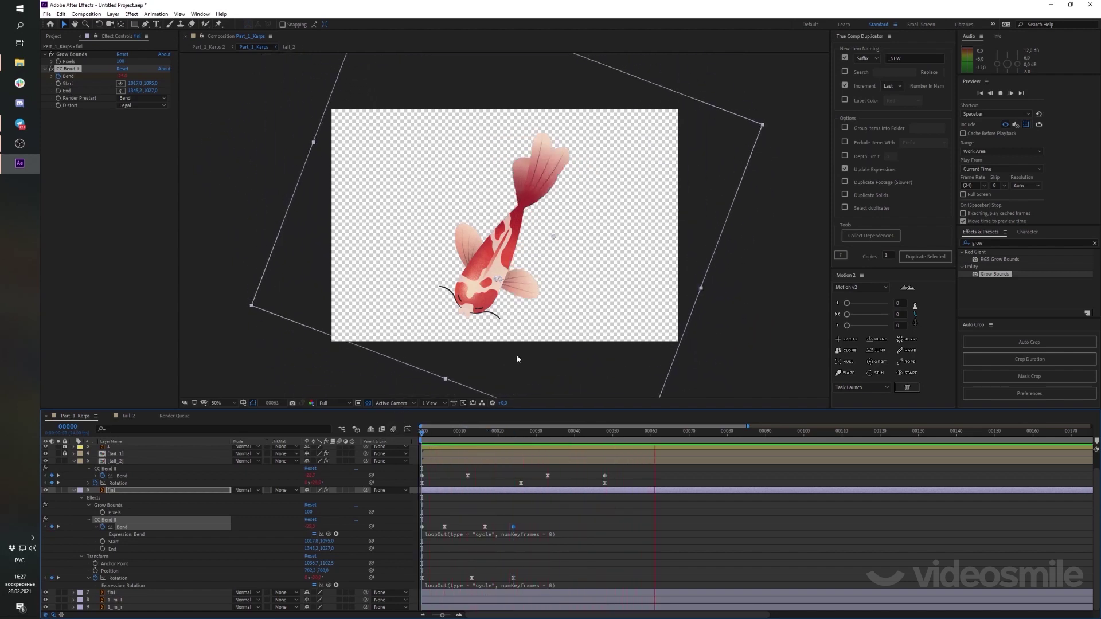
key("space")
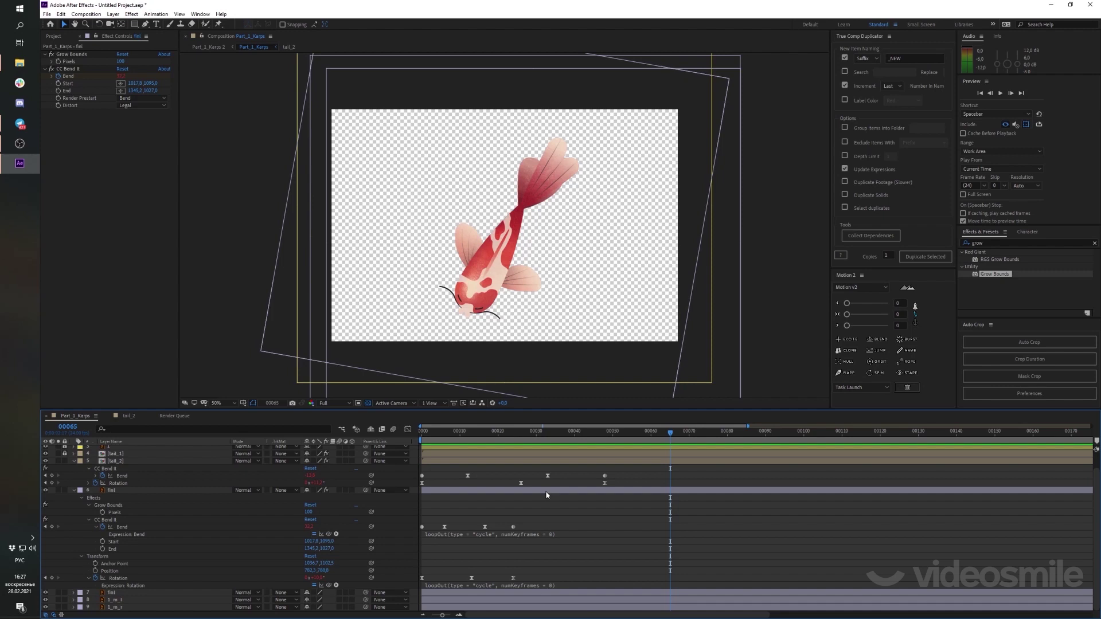
Check the fin pose at frames 24 and 8, and set finl's Rotation to -25°
left_click(515, 439)
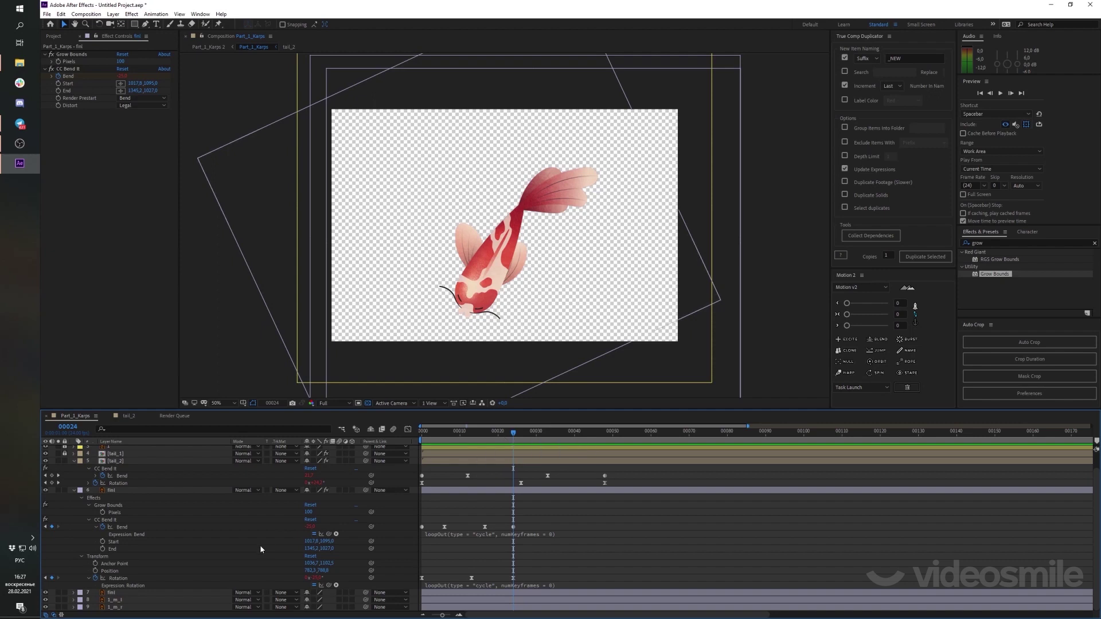
mouse_move(505, 441)
left_mouse_down()
mouse_move(458, 442)
mouse_move(504, 448)
mouse_move(470, 448)
left_mouse_up()
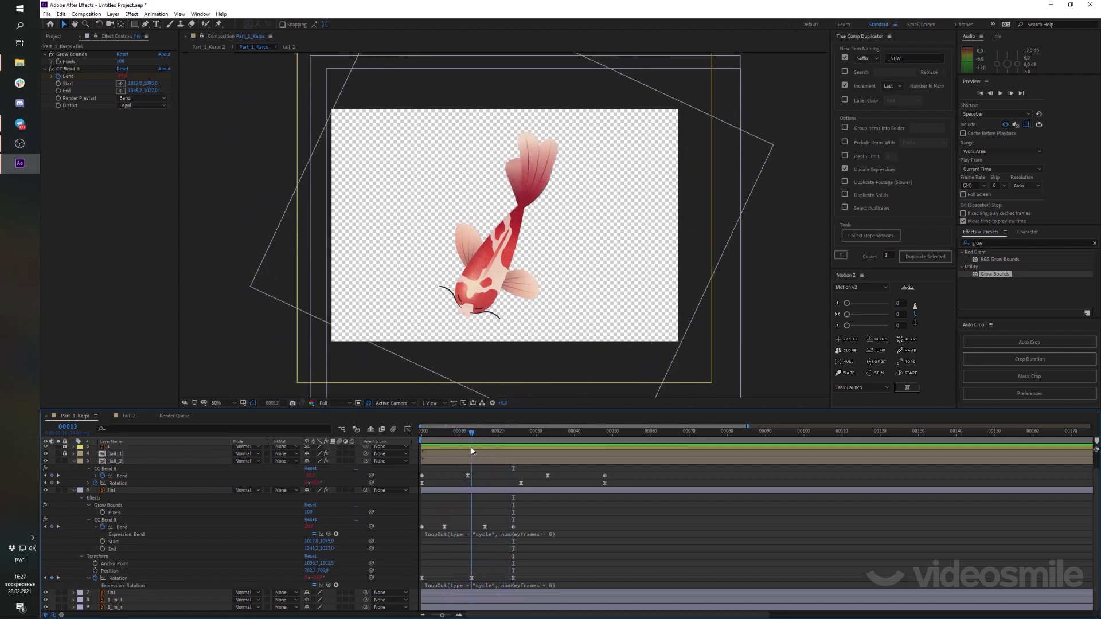
left_click(319, 578)
type("-25")
key("Return")
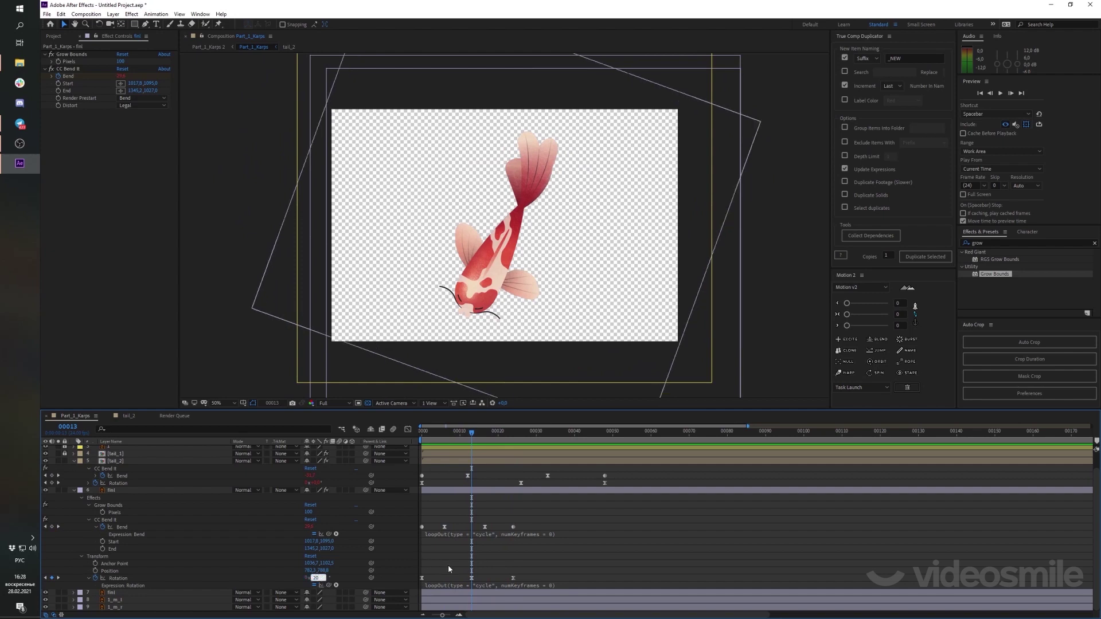
key("Home")
left_click(318, 578)
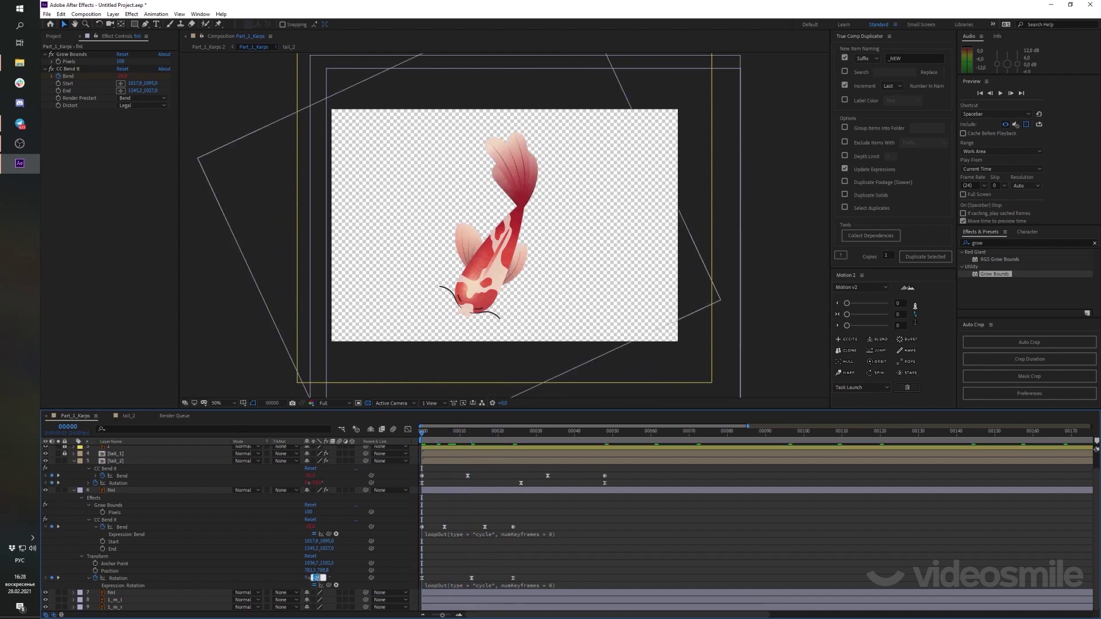
key("Return")
Preview the animation from the first frame, then select the extra duplicate finl layer
left_click(410, 579)
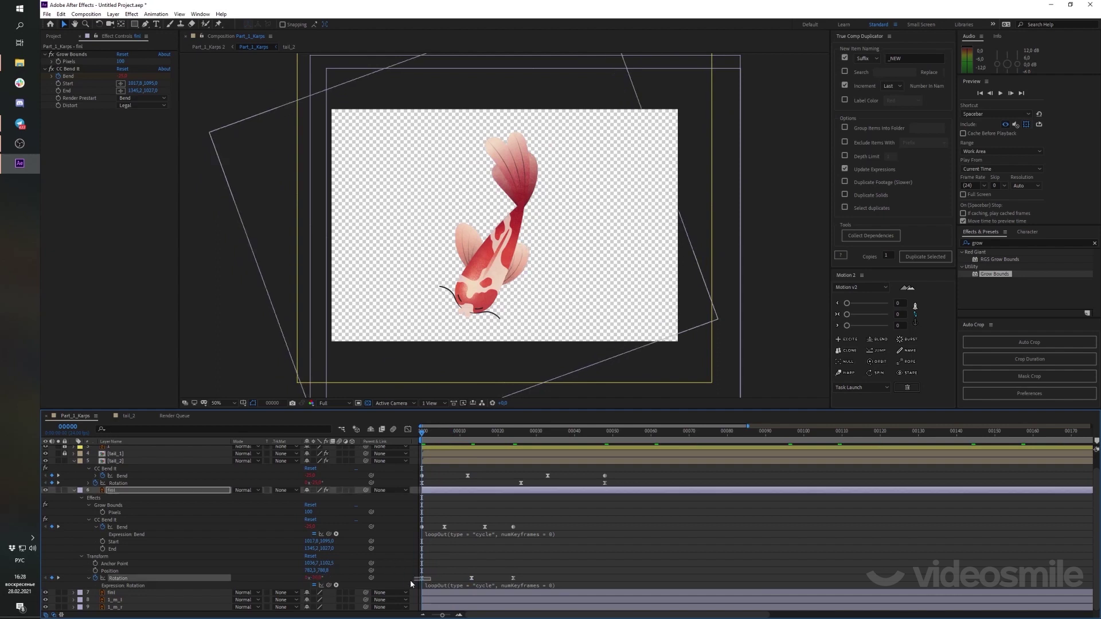
left_click(510, 434)
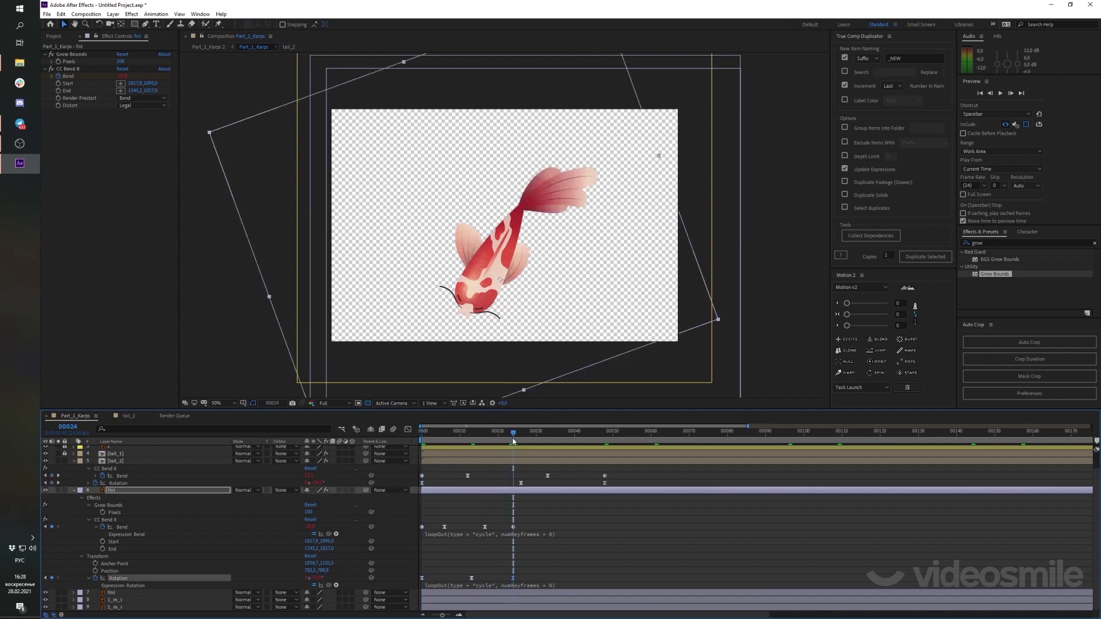
key("Home")
key("space")
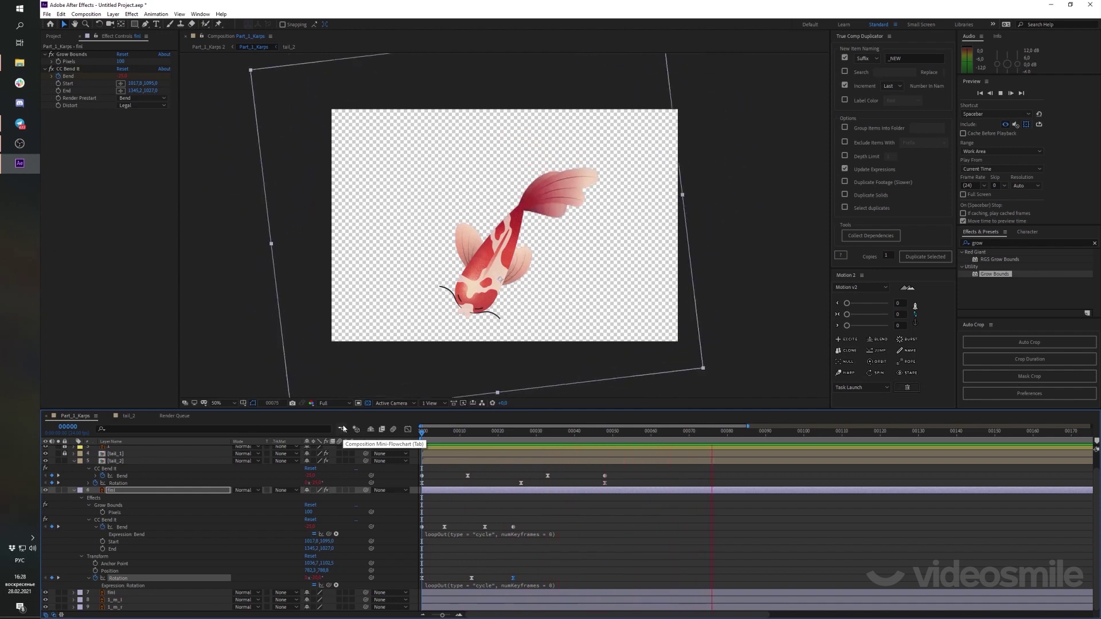
left_click(633, 478)
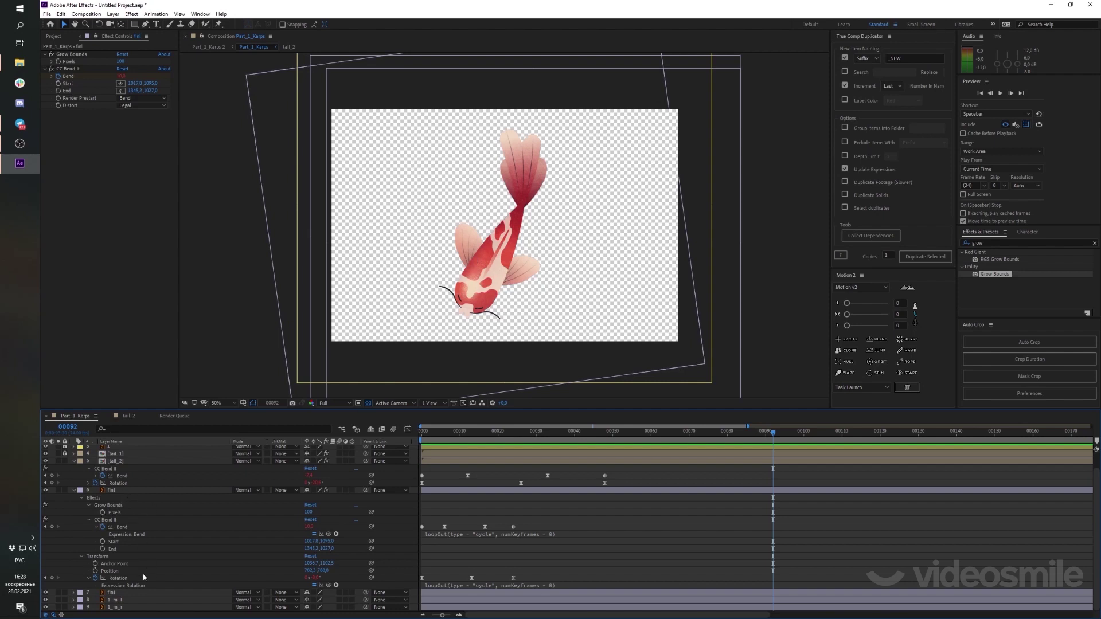
left_click(132, 593)
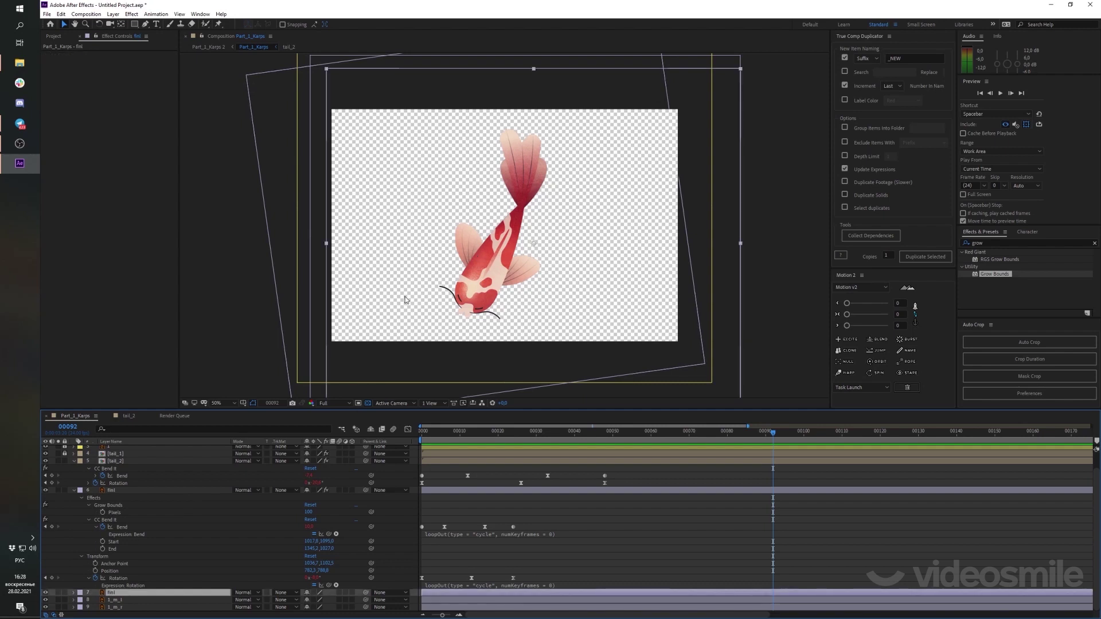
Delete the duplicate finl layer and select the remaining finl layer at the first frame
key("Delete")
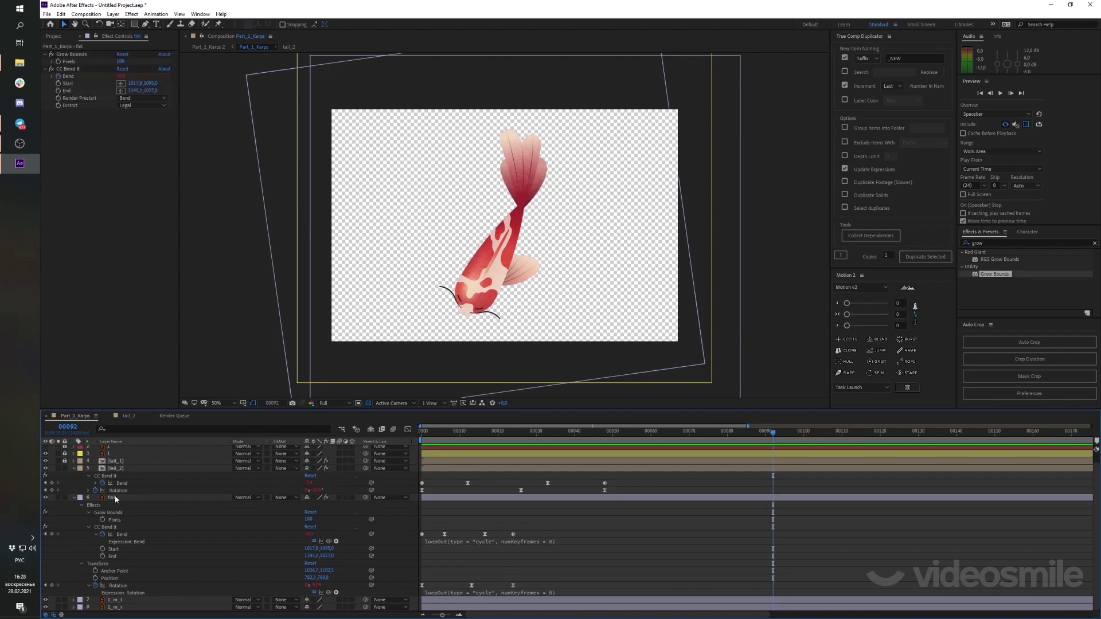
key("Home")
key("w")
left_click(474, 500)
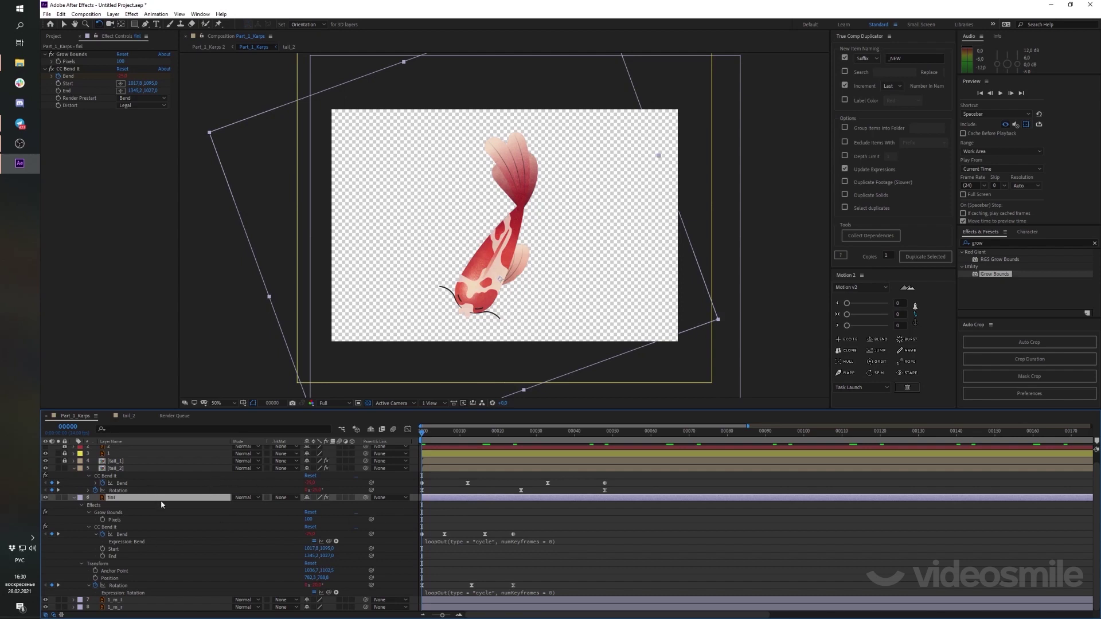
Pre-compose finl, rename the precomp layer to finl, and duplicate it
key("ctrl+shift+c")
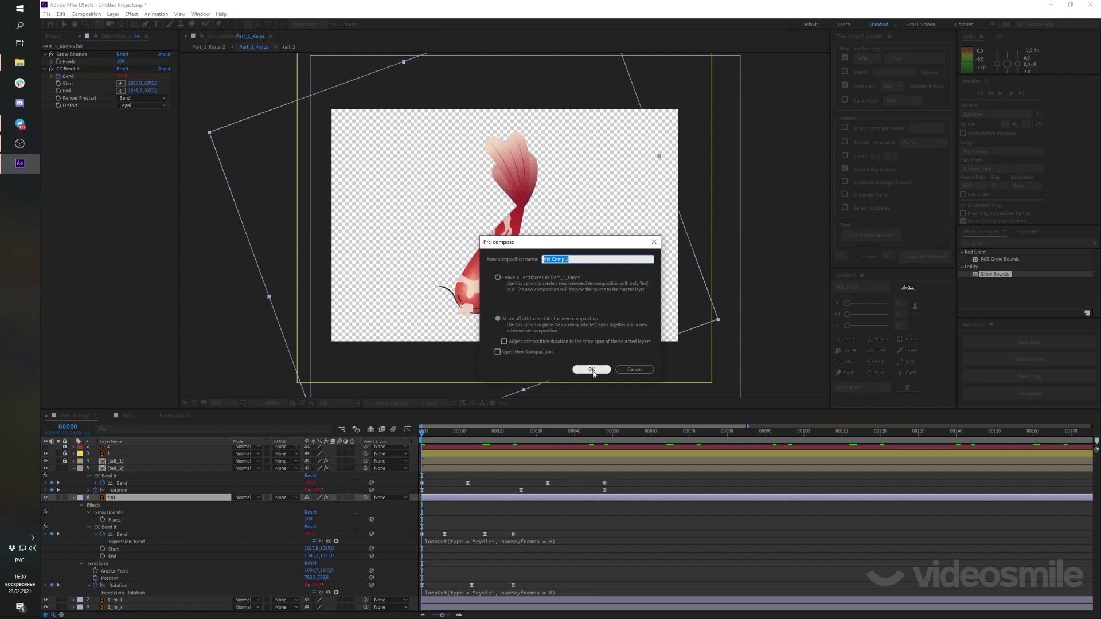
left_click(594, 370)
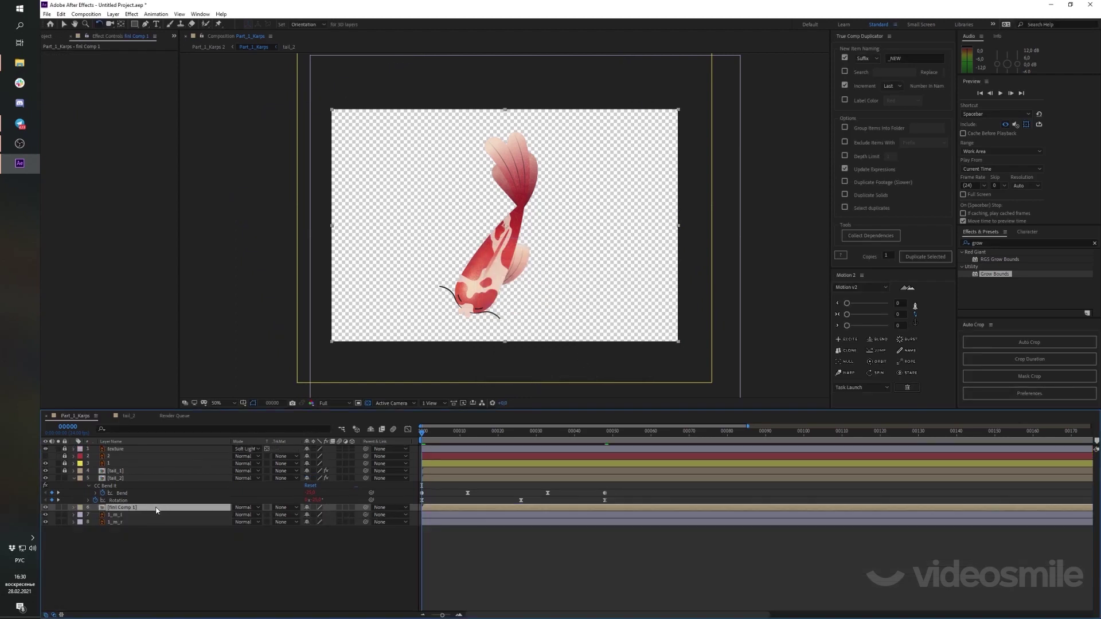
key("Return")
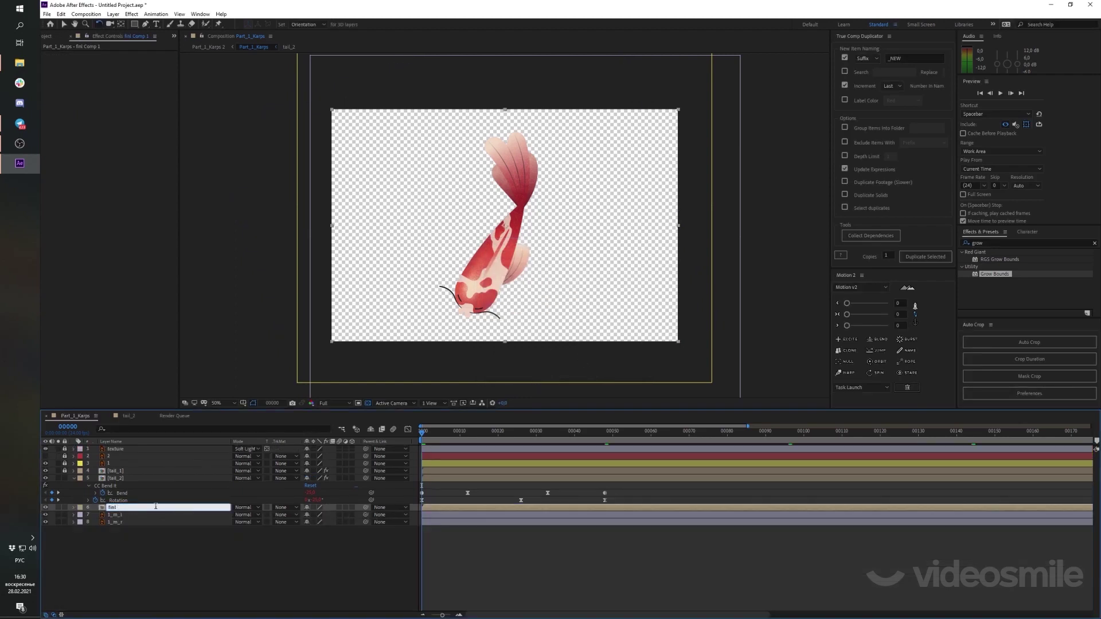
left_click(168, 578)
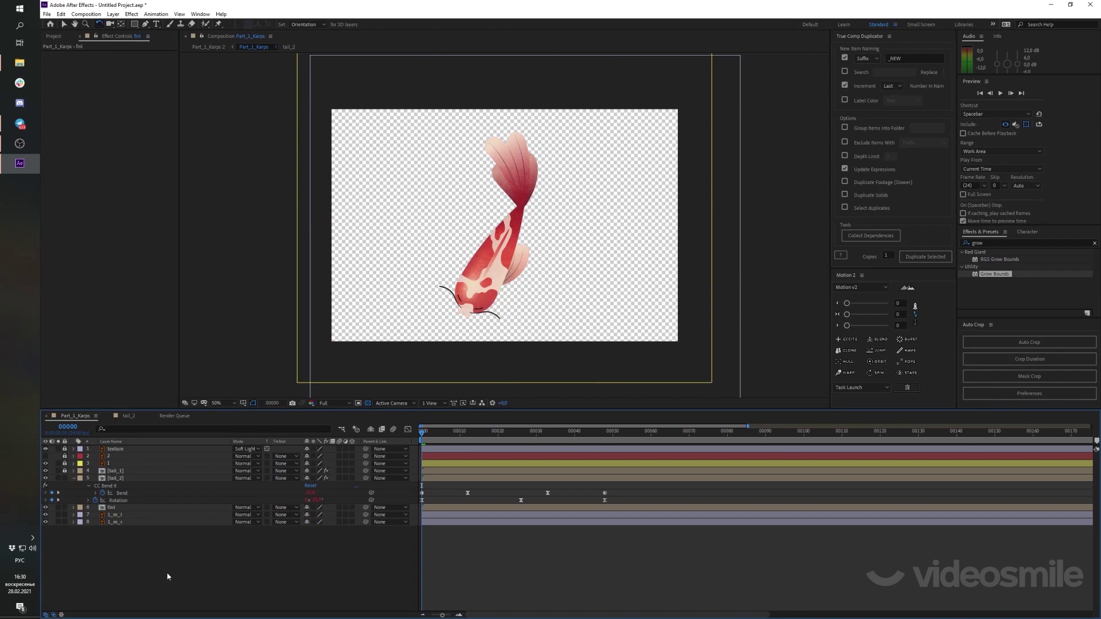
left_click(131, 508)
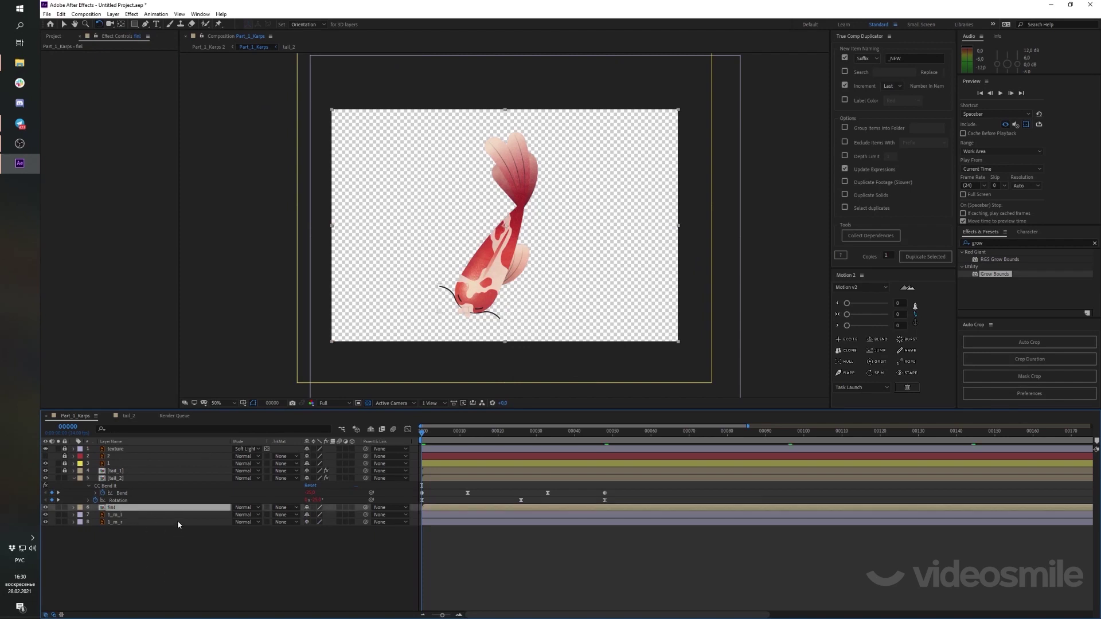
key("ctrl+d")
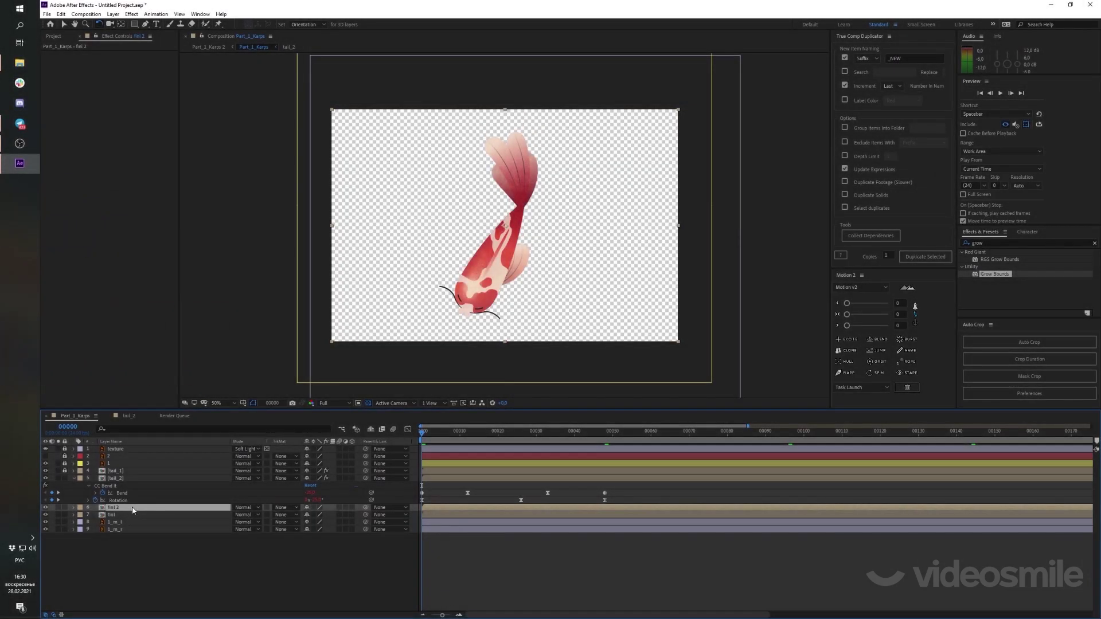
Flip the second fin layer horizontally and nudge it slightly up and left
right_click(133, 509)
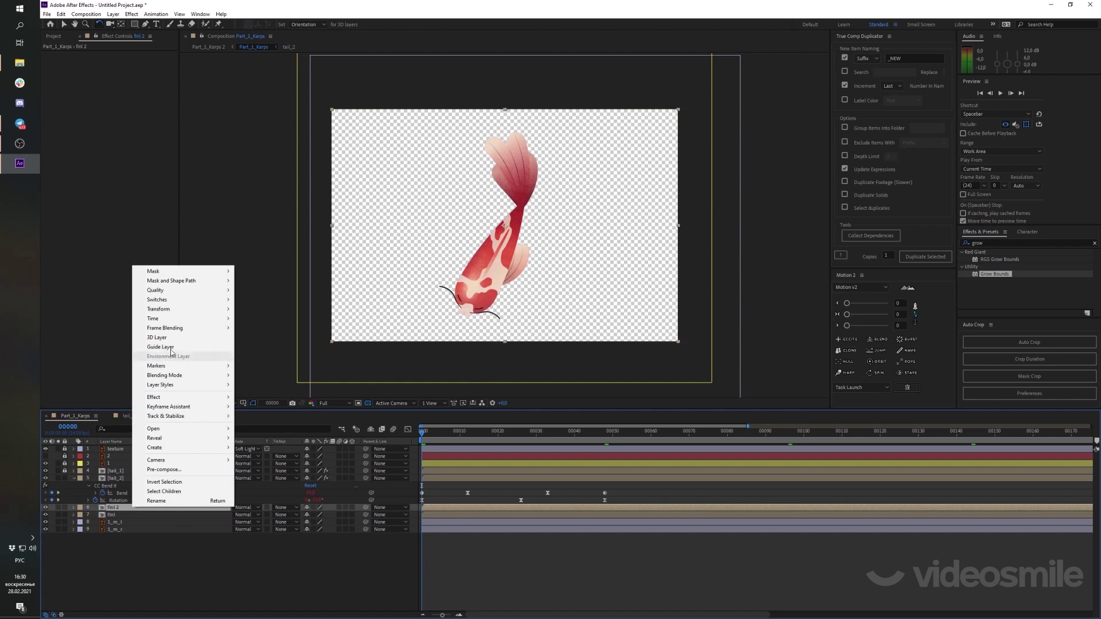
mouse_move(181, 309)
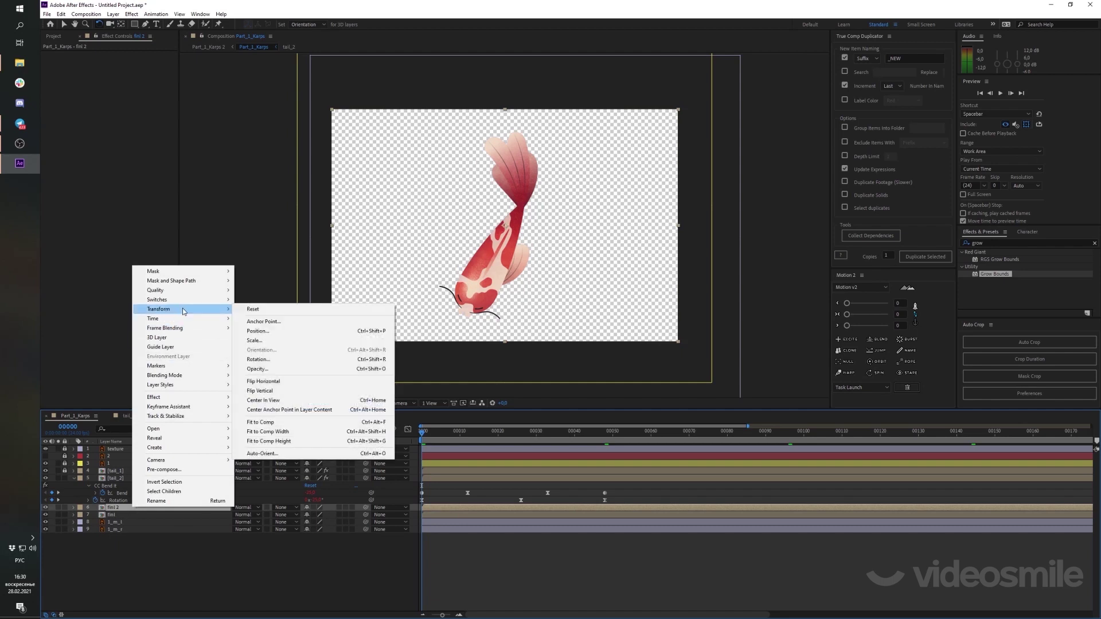
left_click(283, 382)
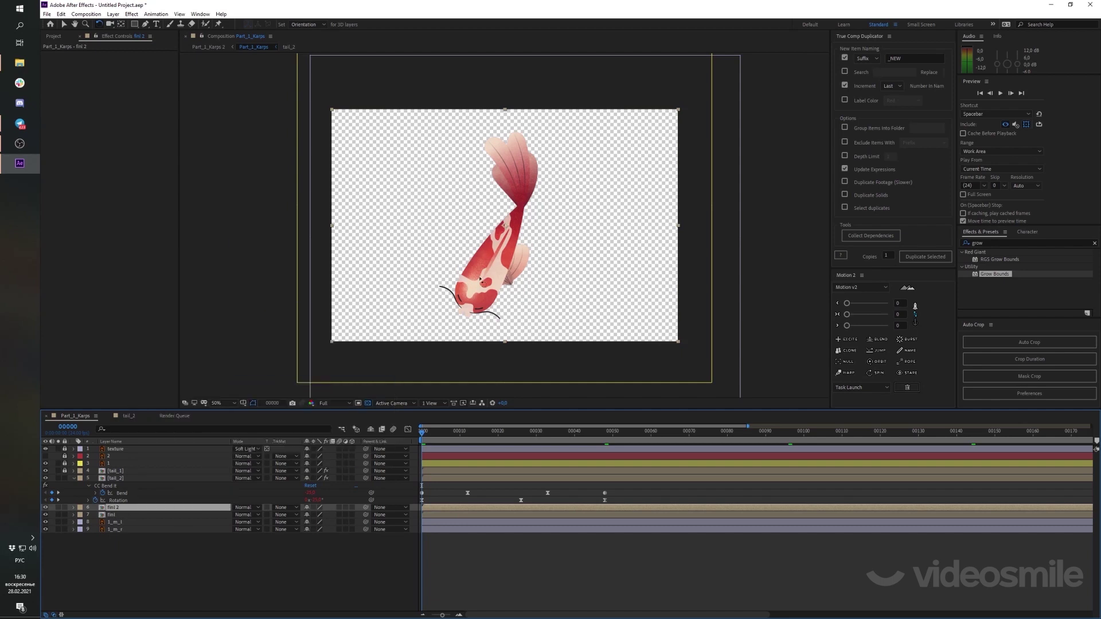
key("v")
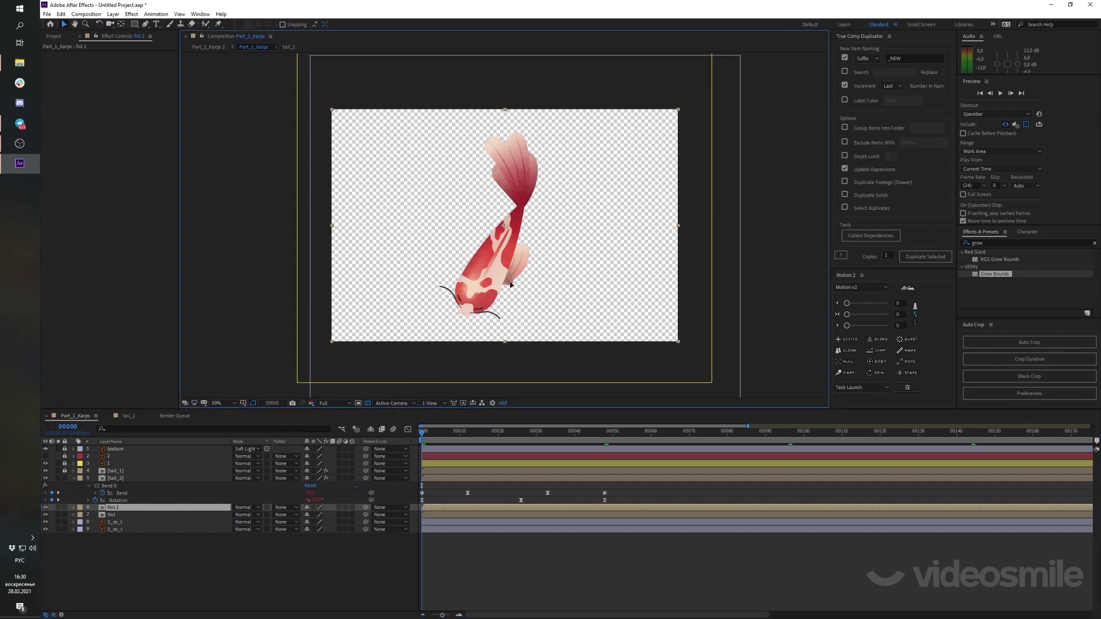
left_click_drag(482, 274, 480, 273)
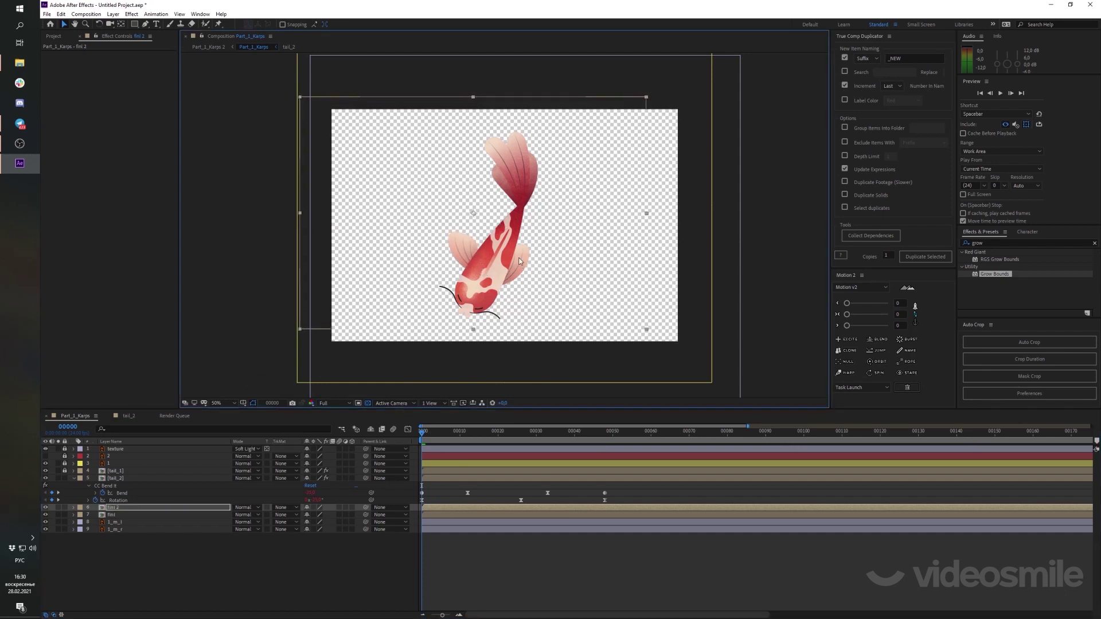
Move the flipped fin's anchor point to its base, rotate it into place, nudge, and preview
key("y")
mouse_move(473, 213)
left_mouse_down()
mouse_move(479, 269)
mouse_move(483, 250)
left_mouse_up()
key("w")
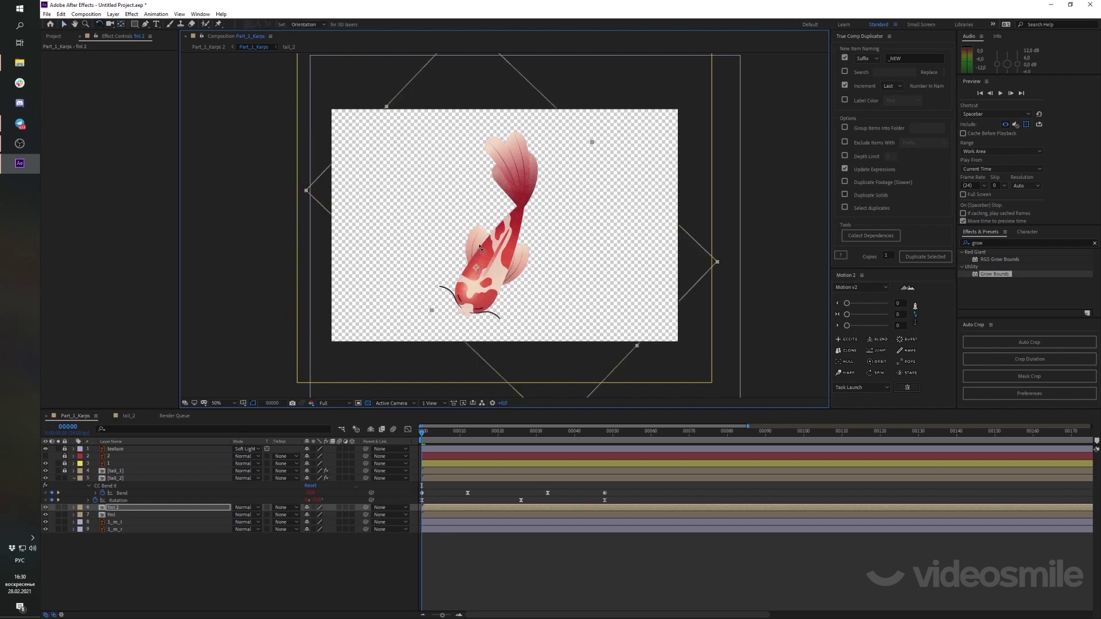
key("period")
key("v")
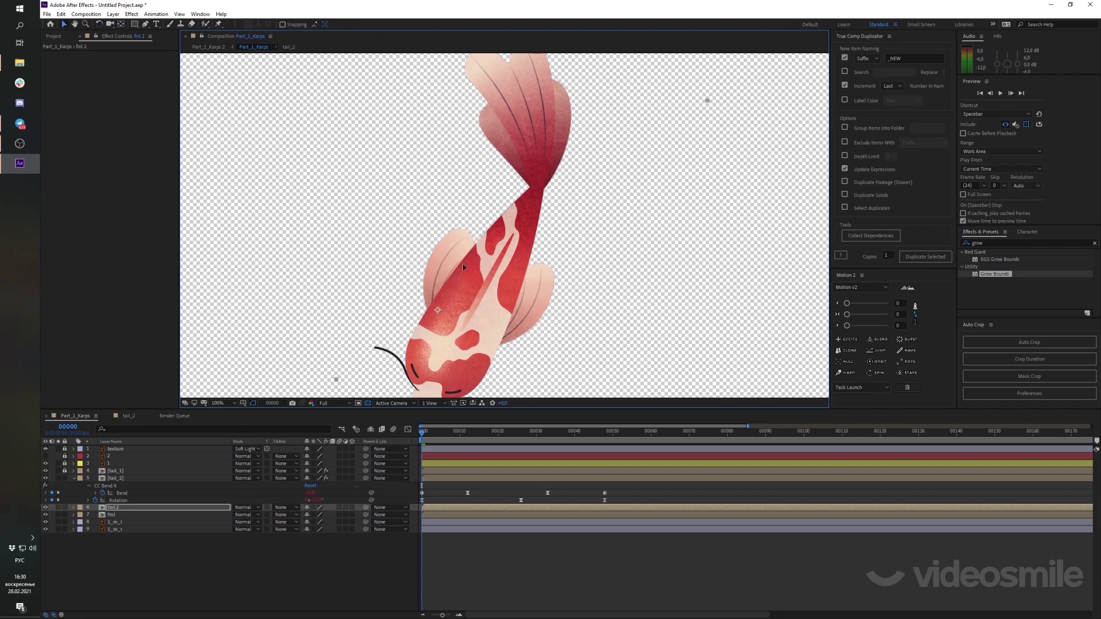
left_click_drag(463, 266, 461, 265)
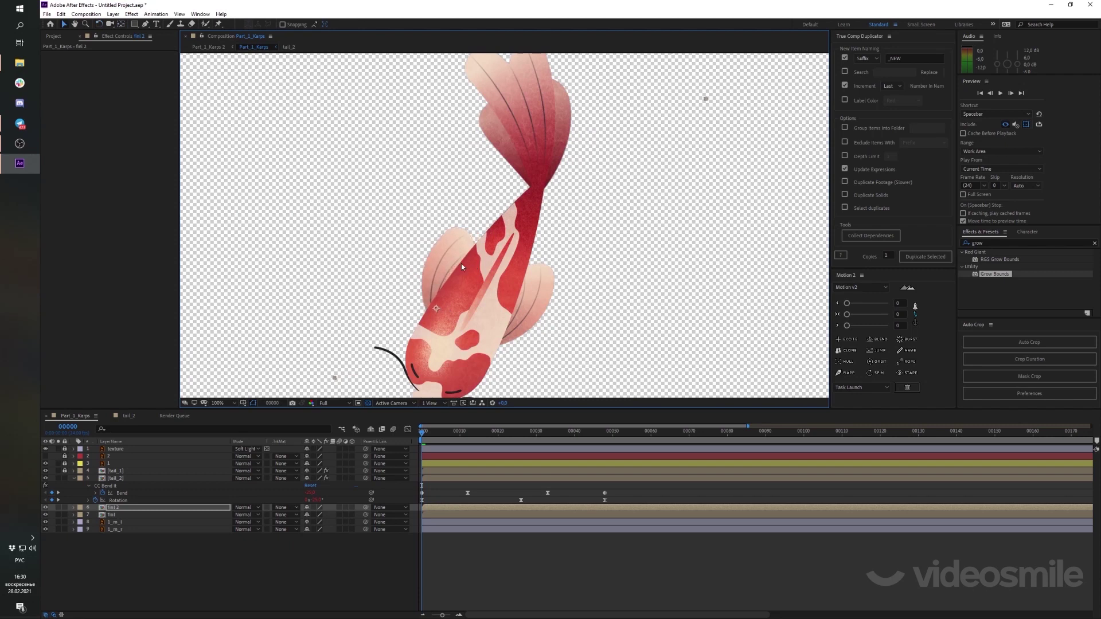
key("comma")
key("space")
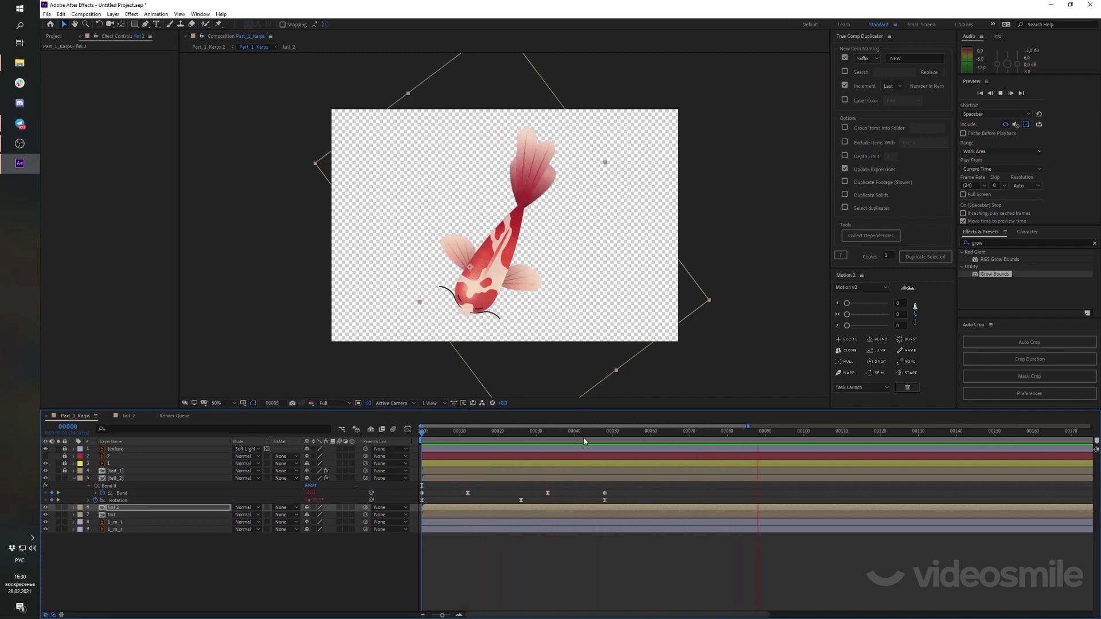
Stop playback, scrub through the fin poses, and enter 12 as the current time
key("space")
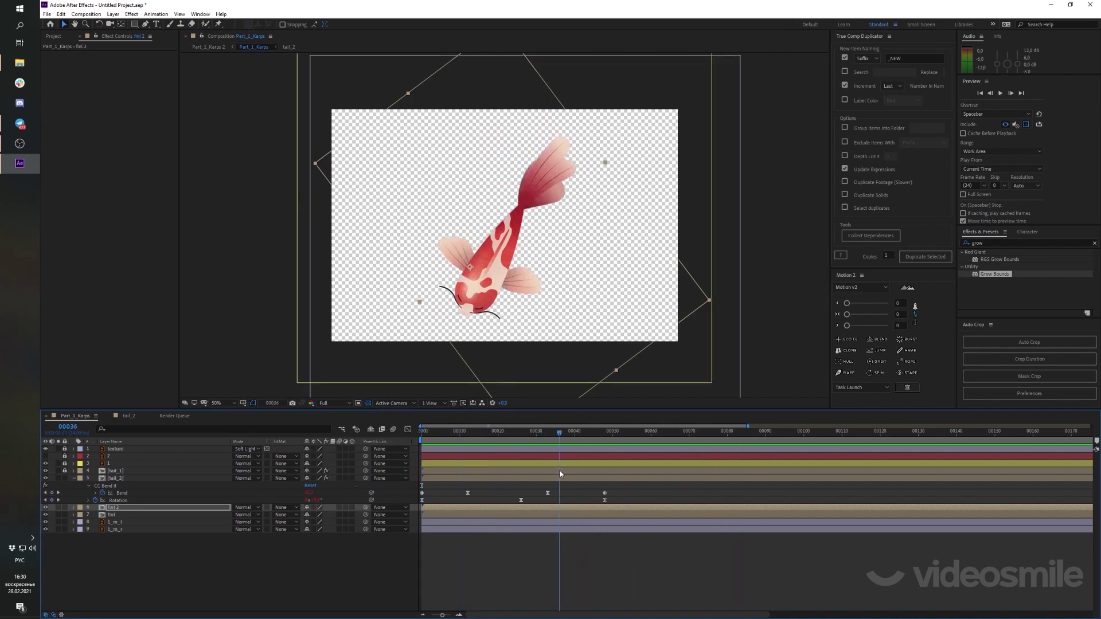
scroll(507, 286, "up", 2)
scroll(508, 287, "up", 2)
scroll(520, 328, "down", 2)
left_click_drag(582, 431, 604, 440)
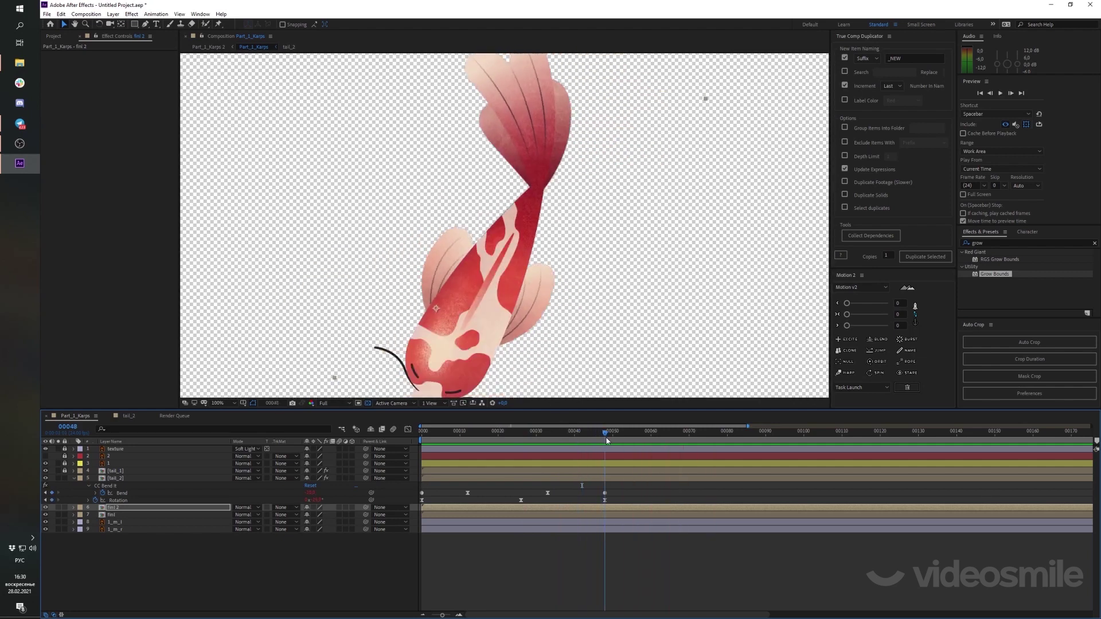
left_click_drag(604, 441, 382, 442)
scroll(509, 296, "down", 2)
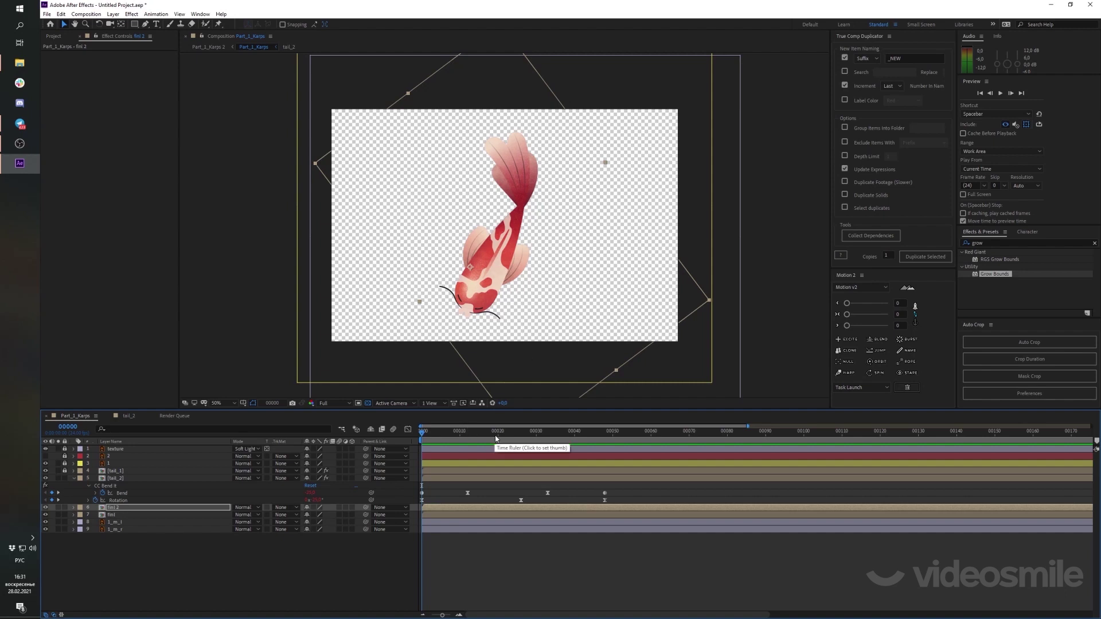
left_click_drag(496, 440, 513, 439)
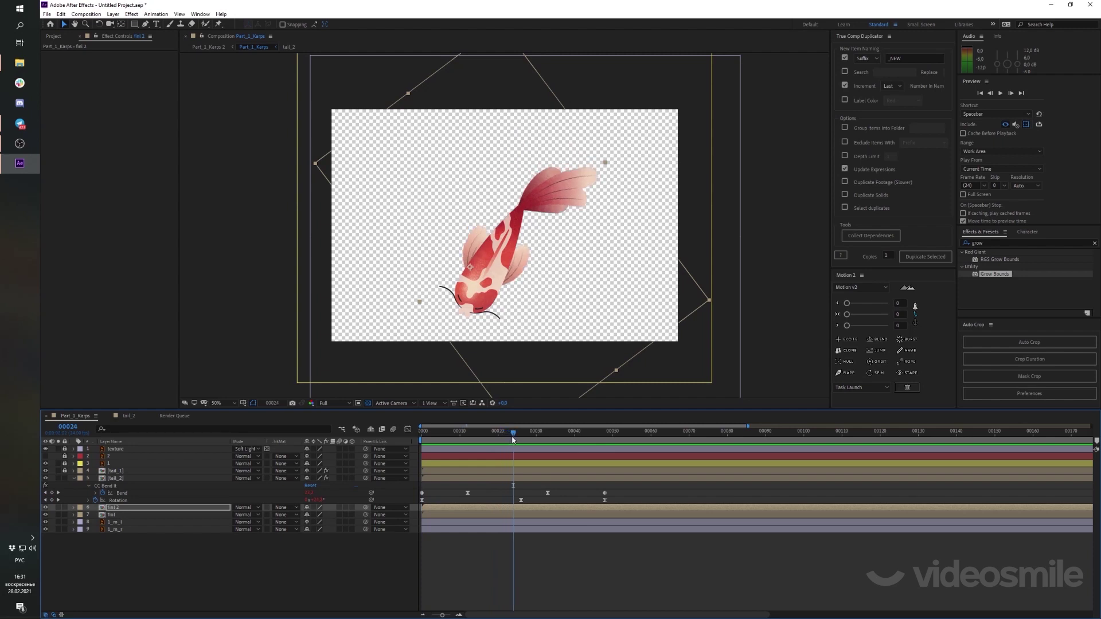
left_click(67, 427)
type("12")
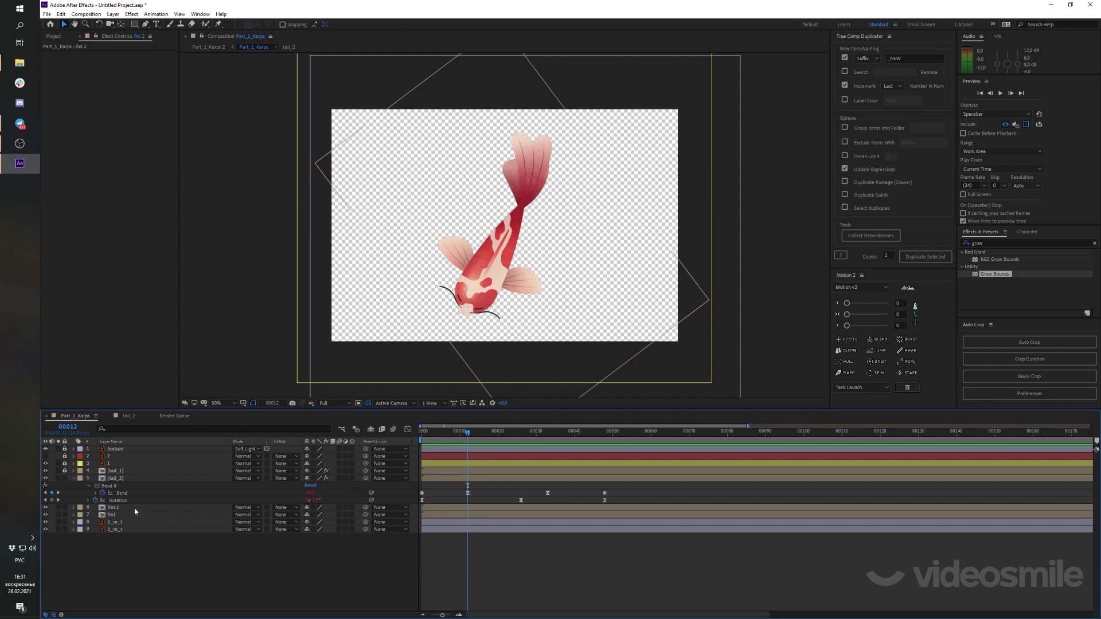
Split the second fin layer at frame 12 and delete the earlier piece so its flap lags
left_click(133, 508)
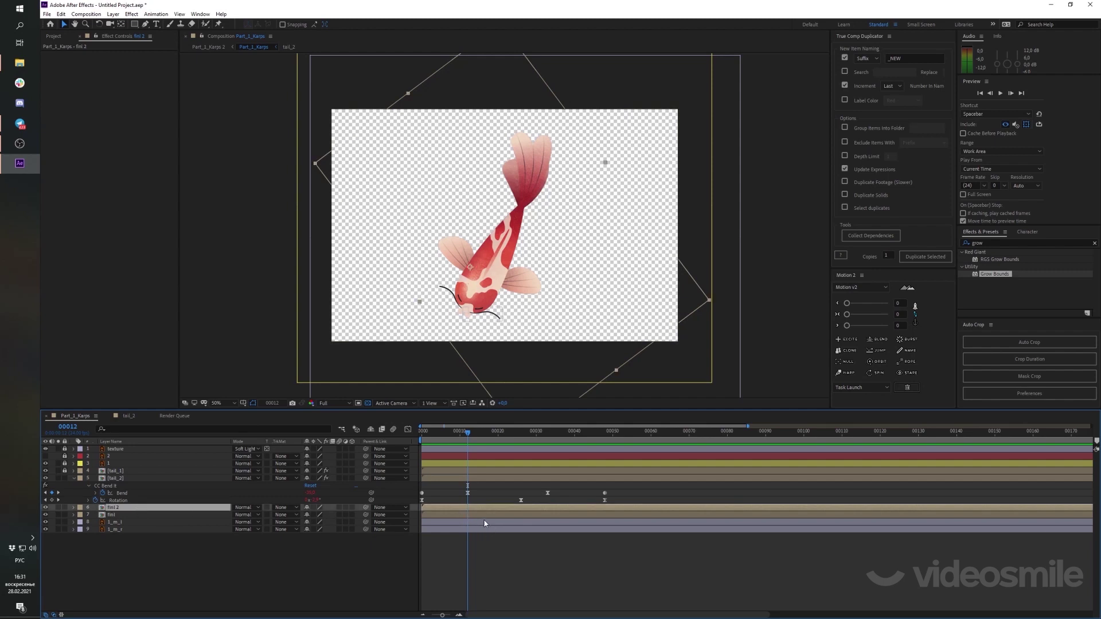
key("ctrl+shift+d")
left_click(459, 515)
key("Delete")
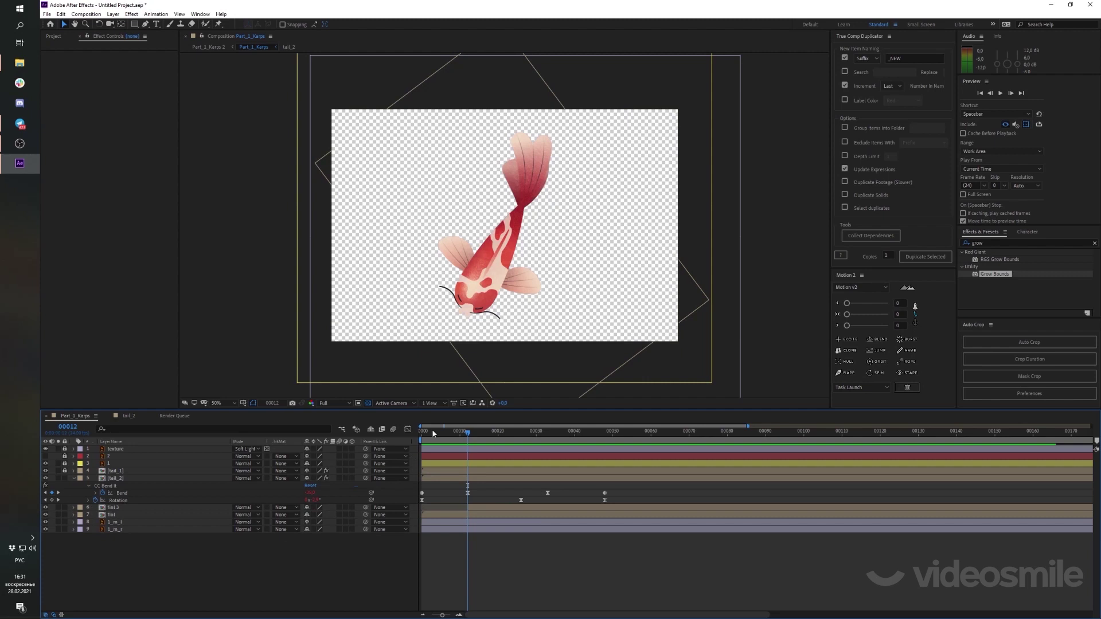
Preview the offset fin animation from the first frame, then select all unlocked layers
key("Home")
left_click(481, 508)
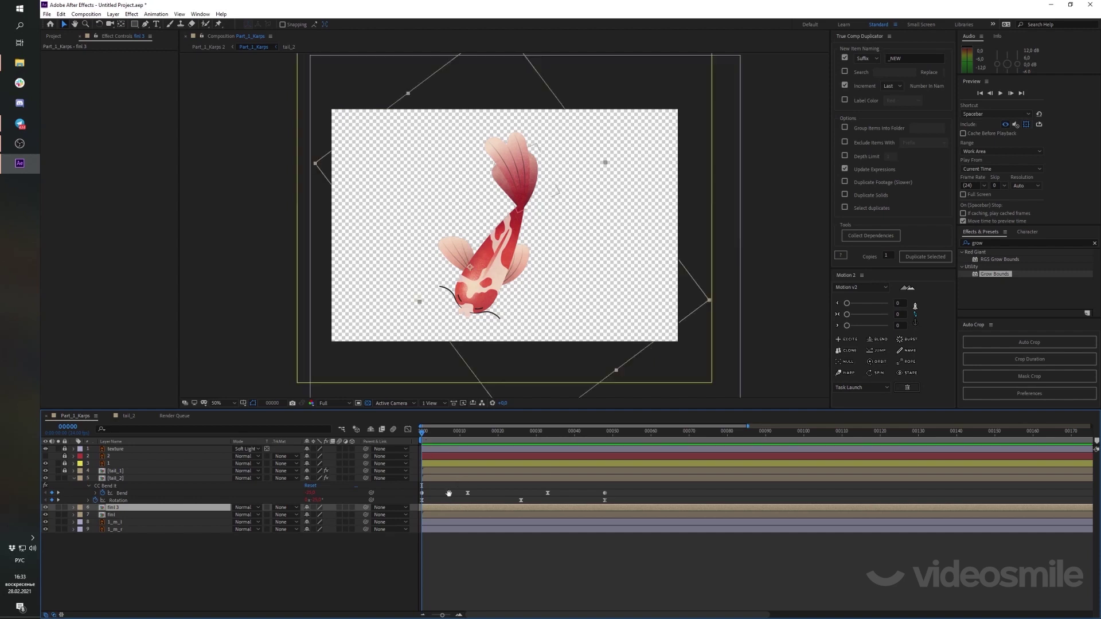
key("space")
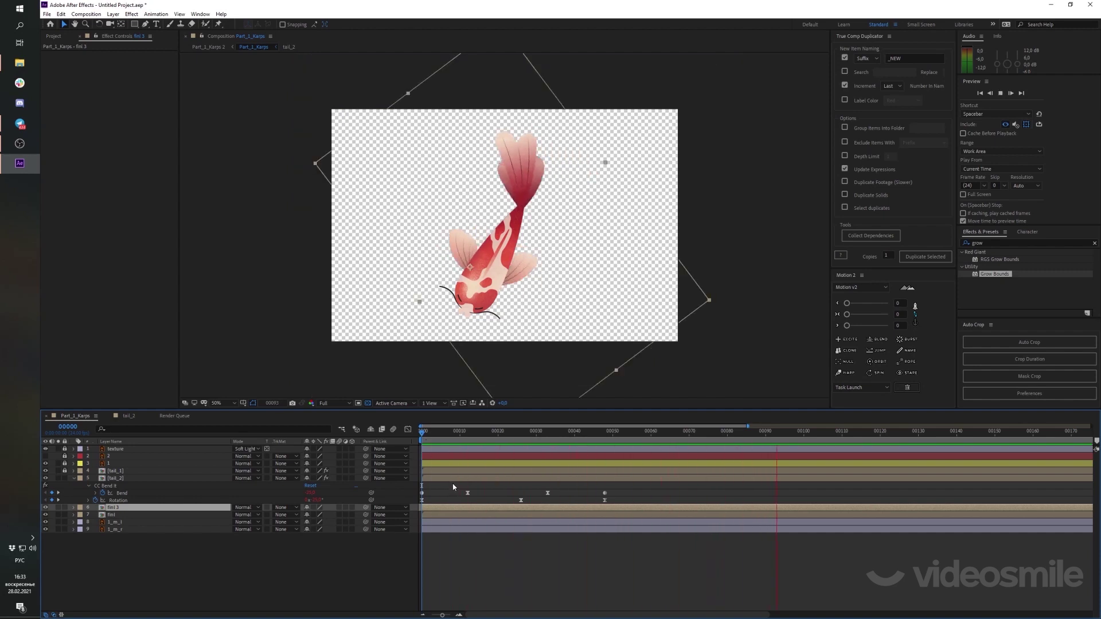
left_click(448, 433)
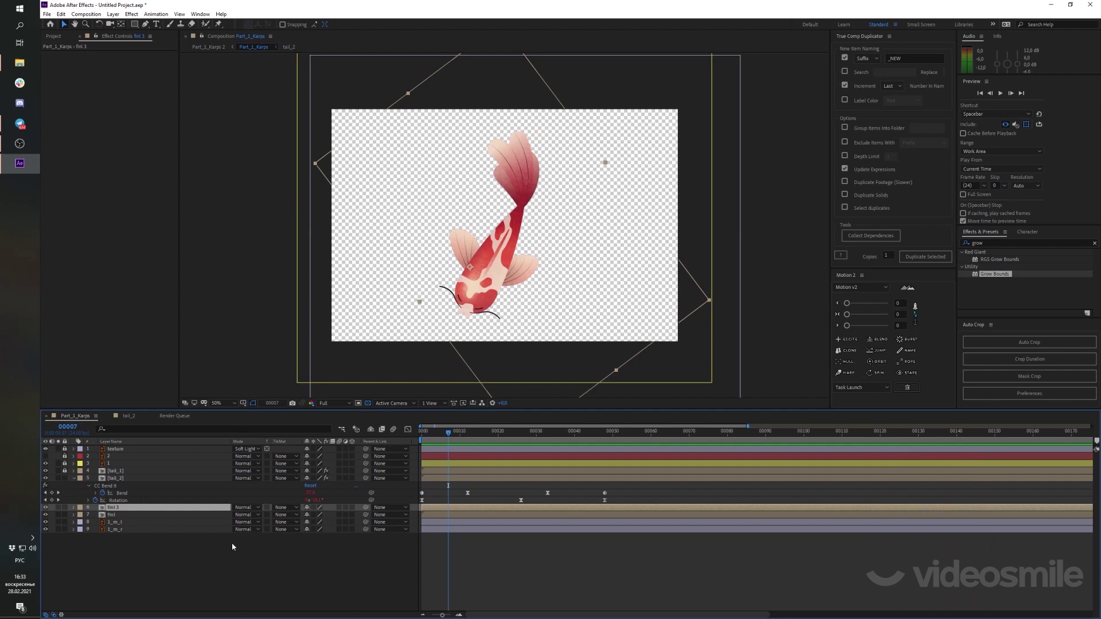
key("ctrl+a")
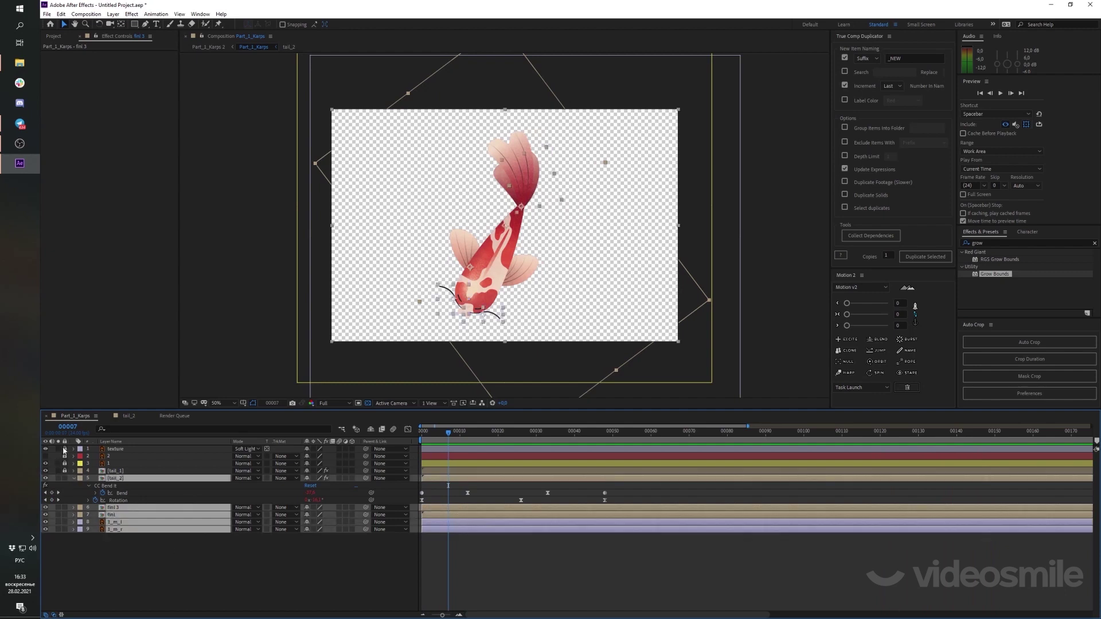
Unlock the four fish layers and pre-compose all of them with the default name
left_click_drag(64, 448, 68, 476)
key("ctrl+a")
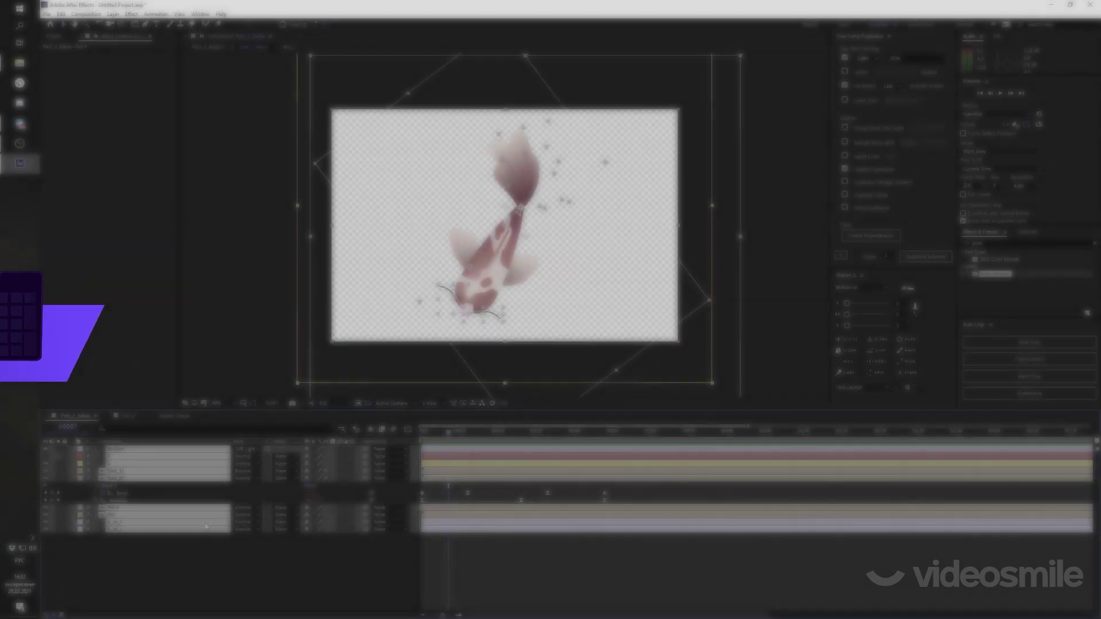
key("ctrl+shift+c")
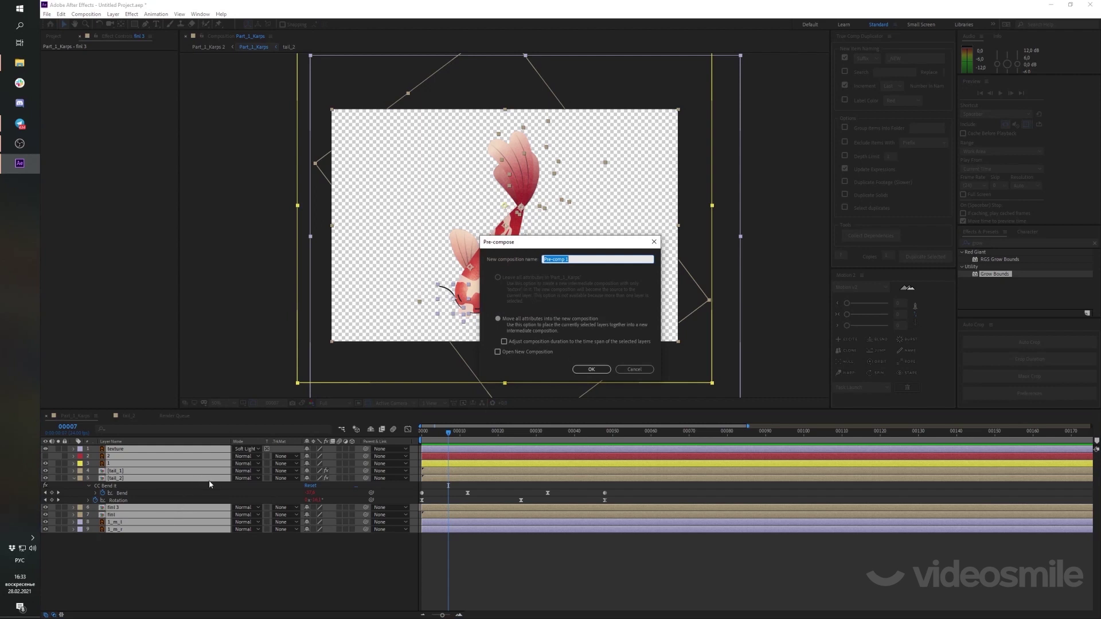
left_click(591, 369)
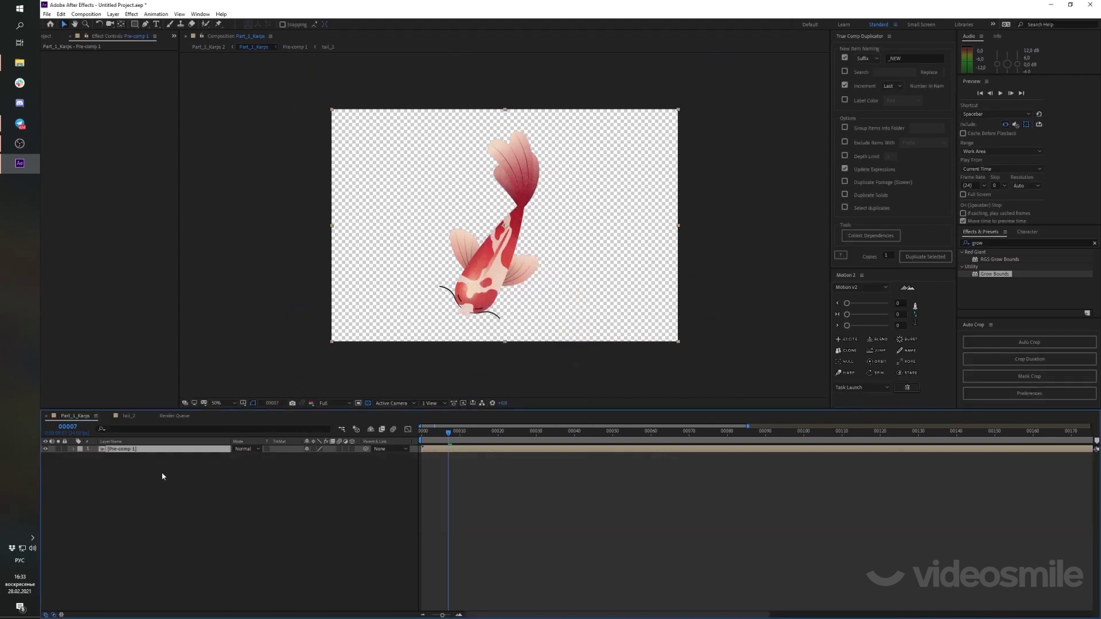
Rename the pre-comp layer to karp_1 and rotate it so the fish points left
key("alt+shift")
key("Return")
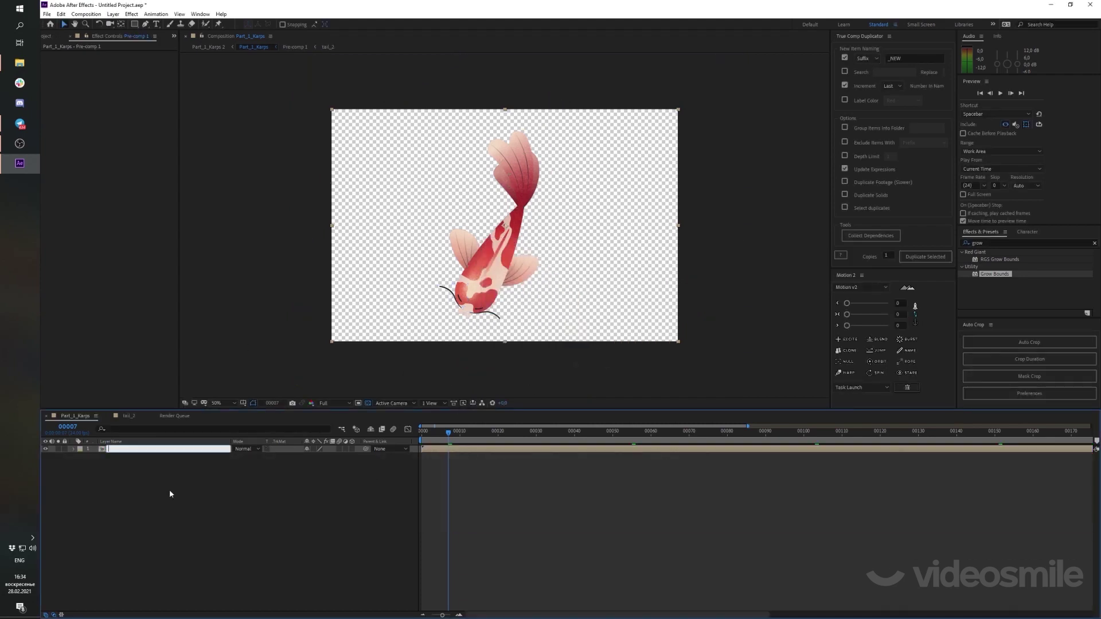
type("karp_1")
key("Return")
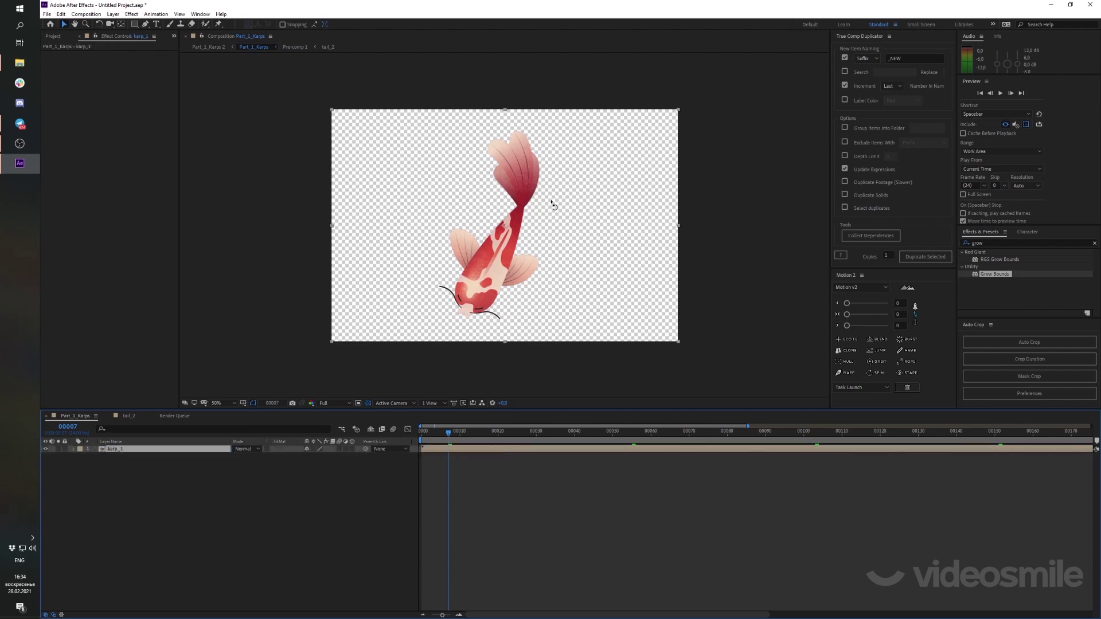
key("w")
left_click_drag(551, 203, 594, 288)
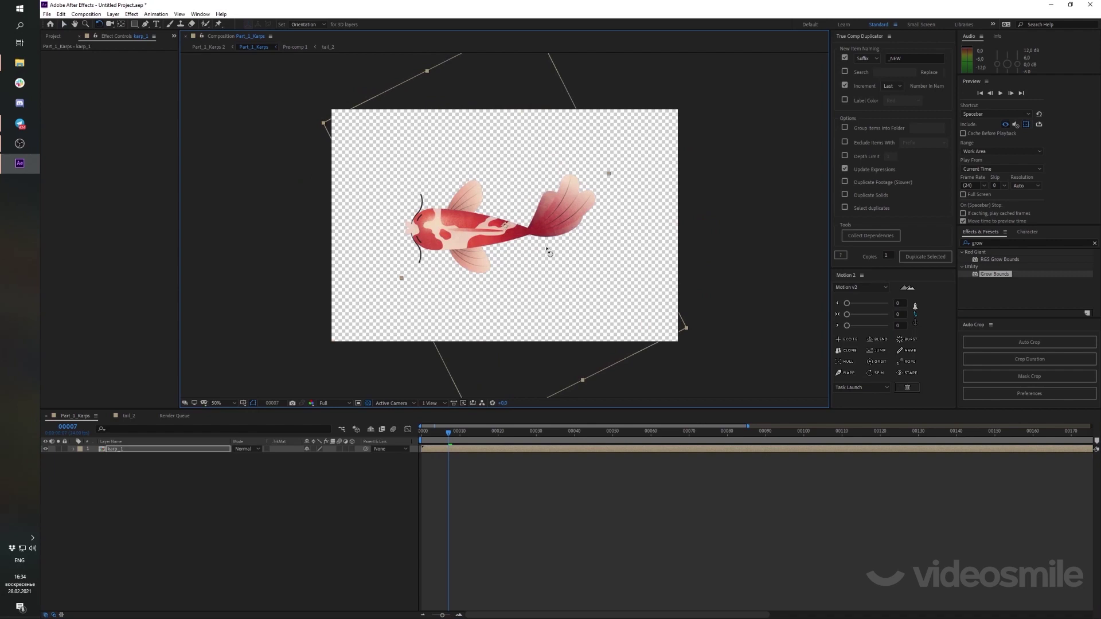
Show the safe guides, shift karp_1 about 39 px right, and preview the swimming animation
key("apostrophe")
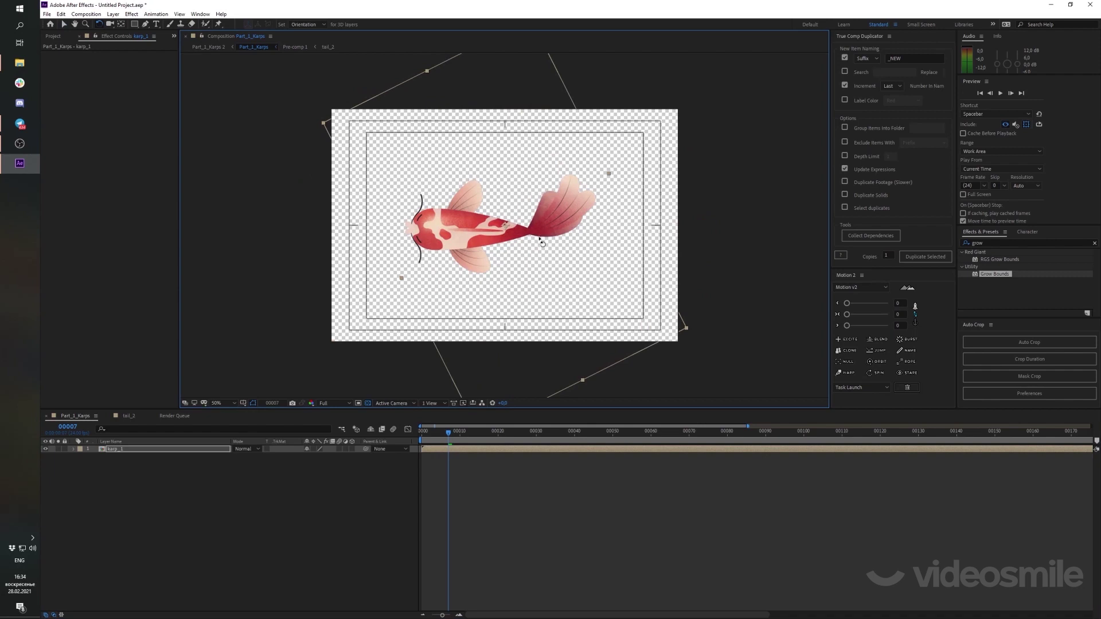
key("v")
left_click_drag(529, 235, 552, 232)
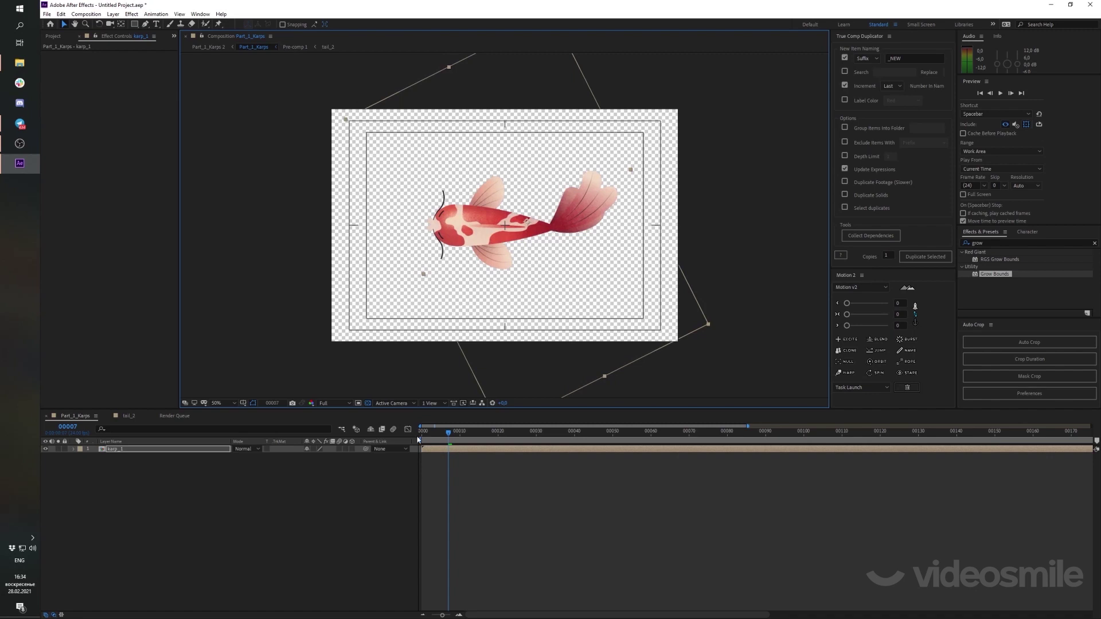
key("space")
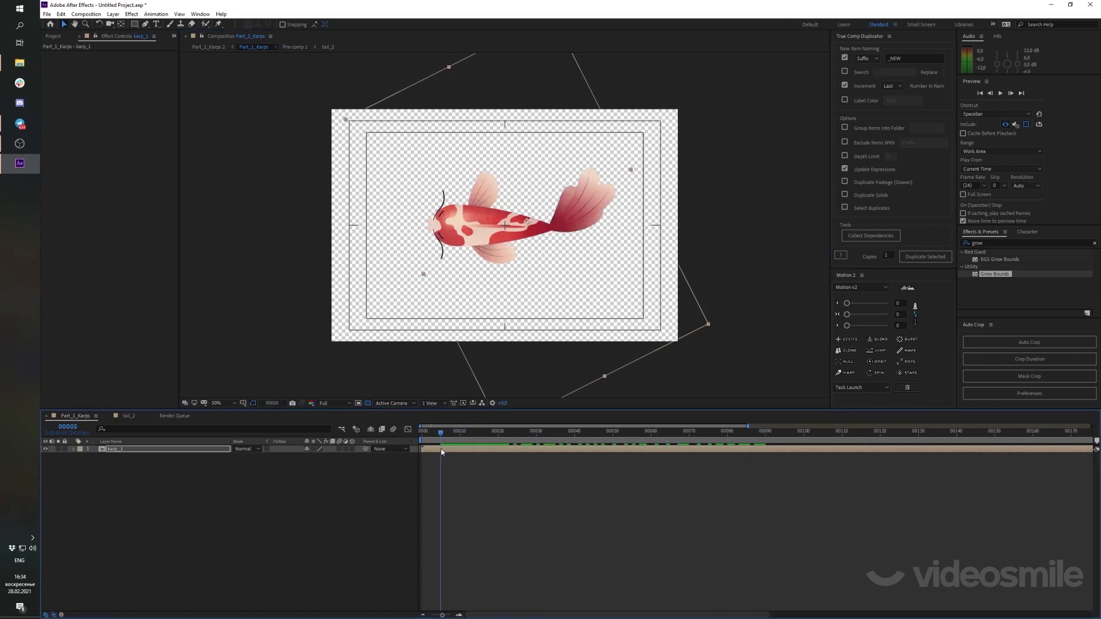
left_click(311, 506)
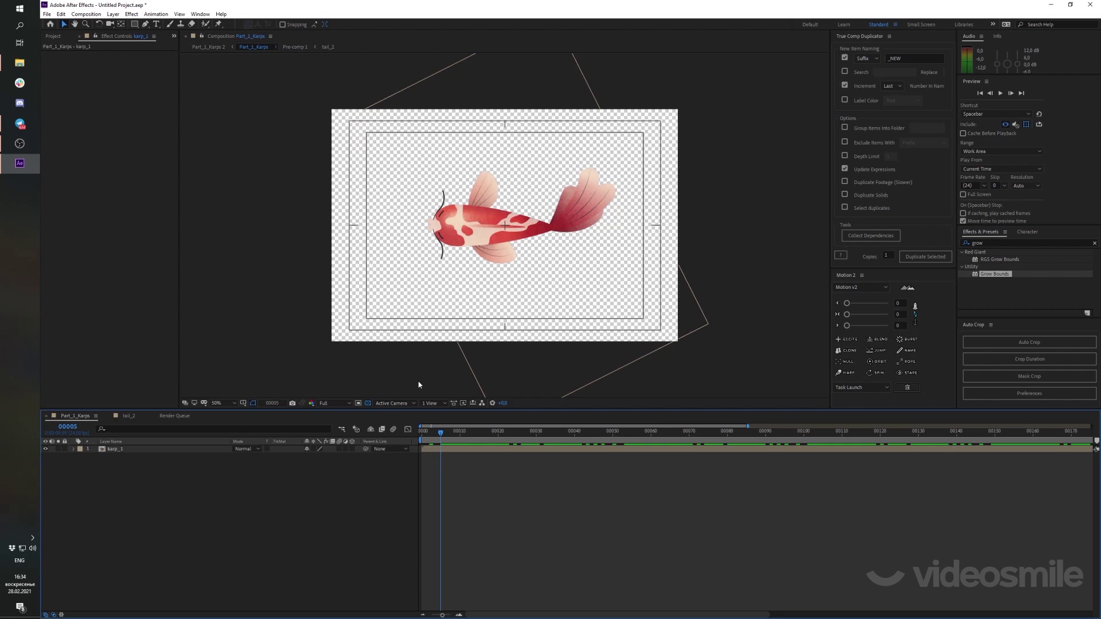
Auto-crop Part_1_Karps to the koi's bounds and scrub the timeline to check the fish
right_click(326, 507)
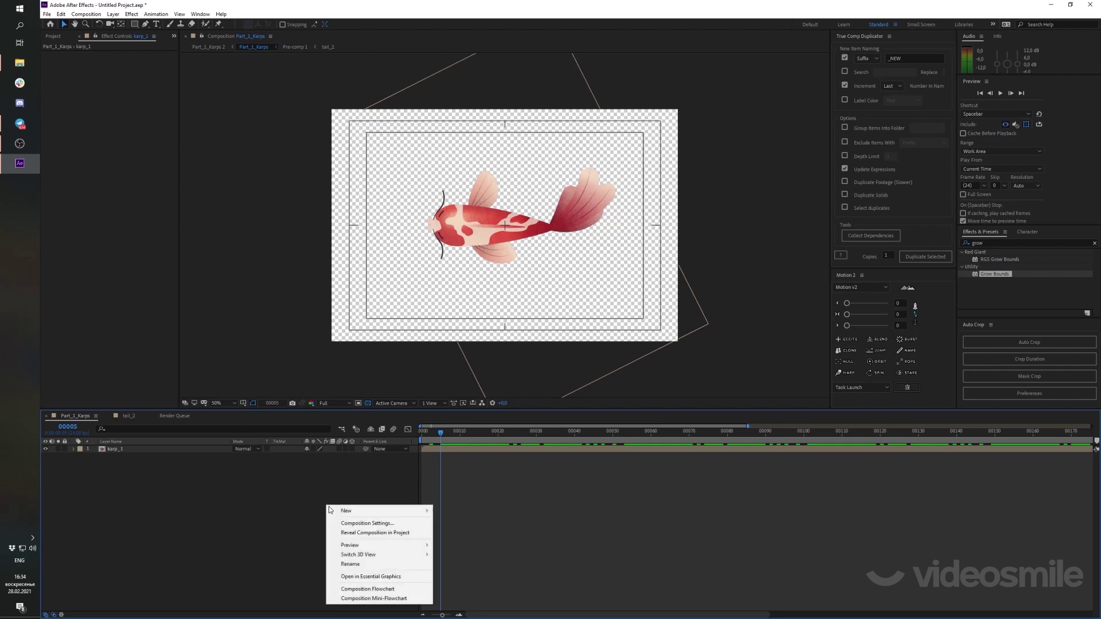
left_click(349, 486)
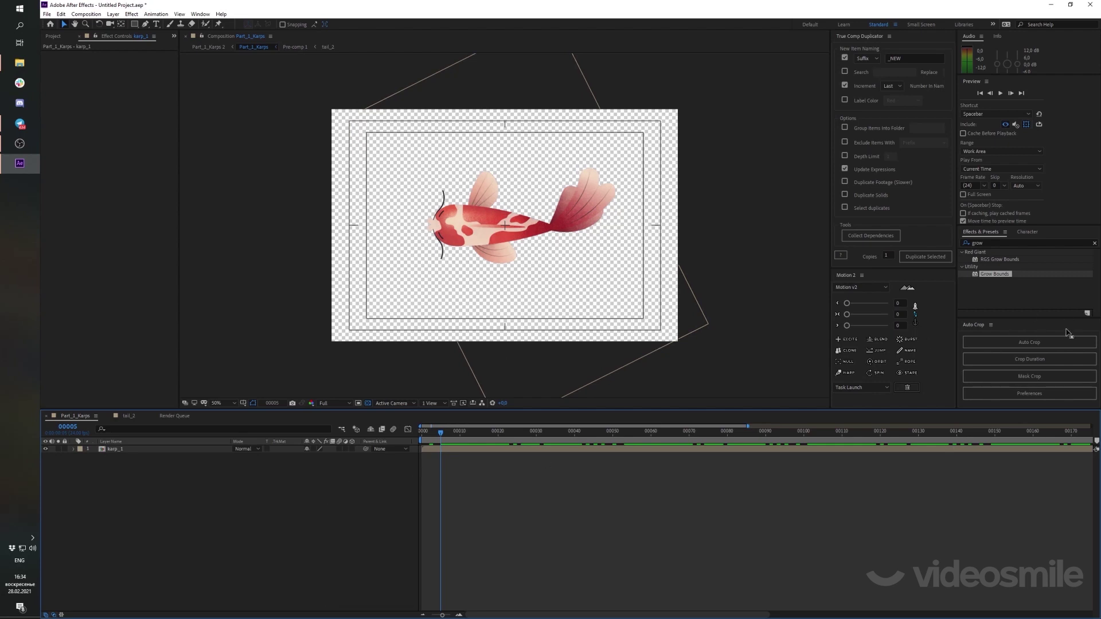
left_click(1009, 344)
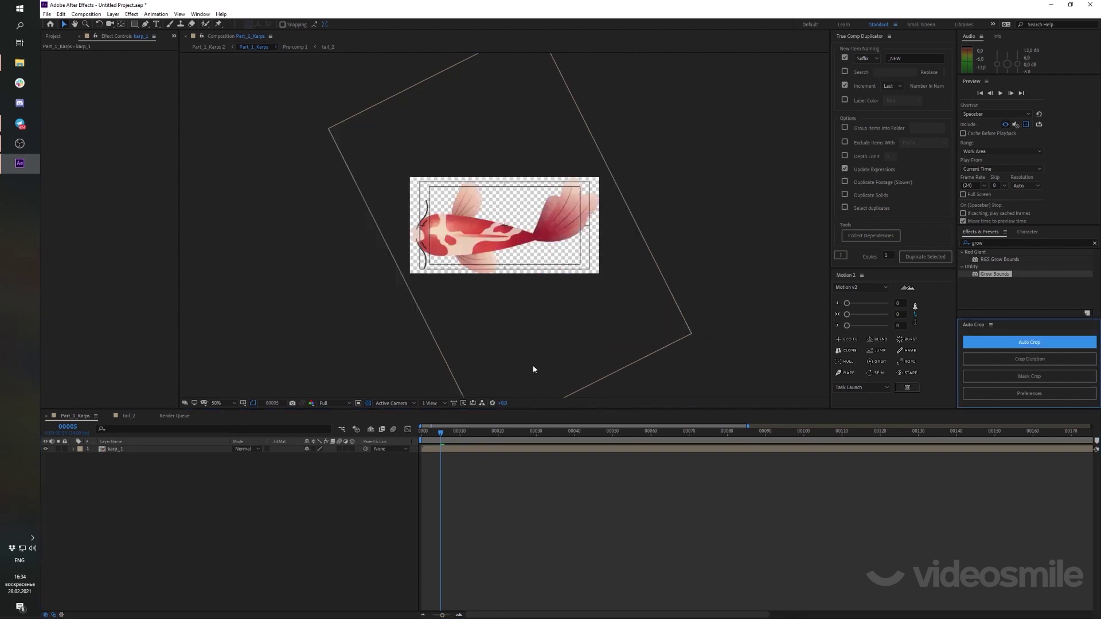
mouse_move(442, 431)
left_mouse_down()
mouse_move(455, 433)
mouse_move(429, 433)
mouse_move(441, 434)
left_mouse_up()
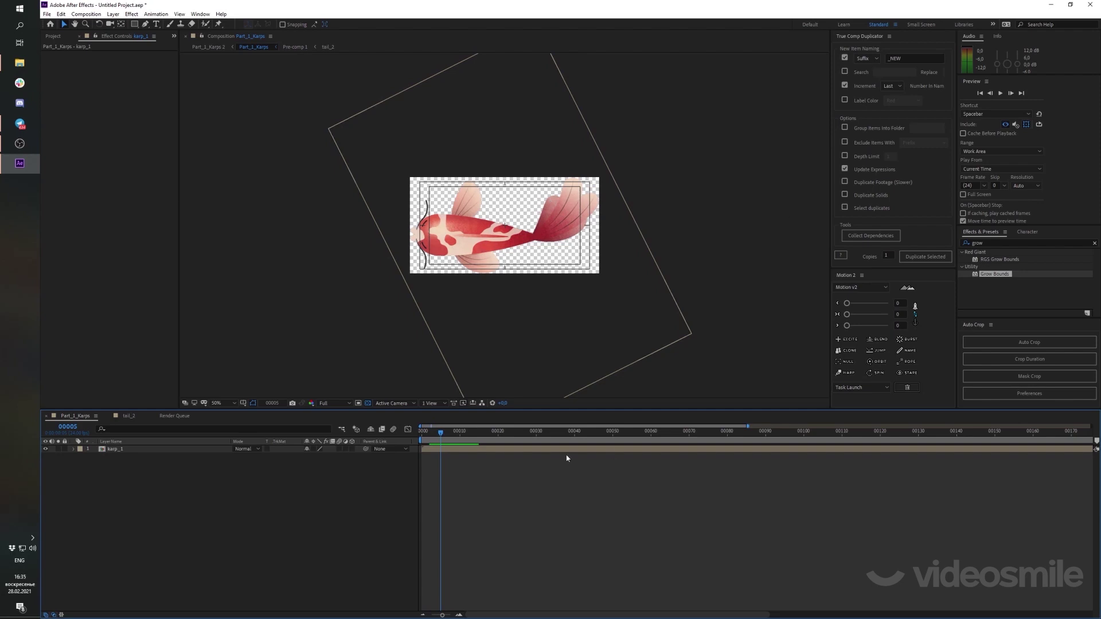
mouse_move(444, 437)
left_mouse_down()
mouse_move(526, 441)
mouse_move(518, 441)
left_mouse_up()
Increase the composition width, then its height, to 1054 × 749 px in Composition Settings
right_click(354, 508)
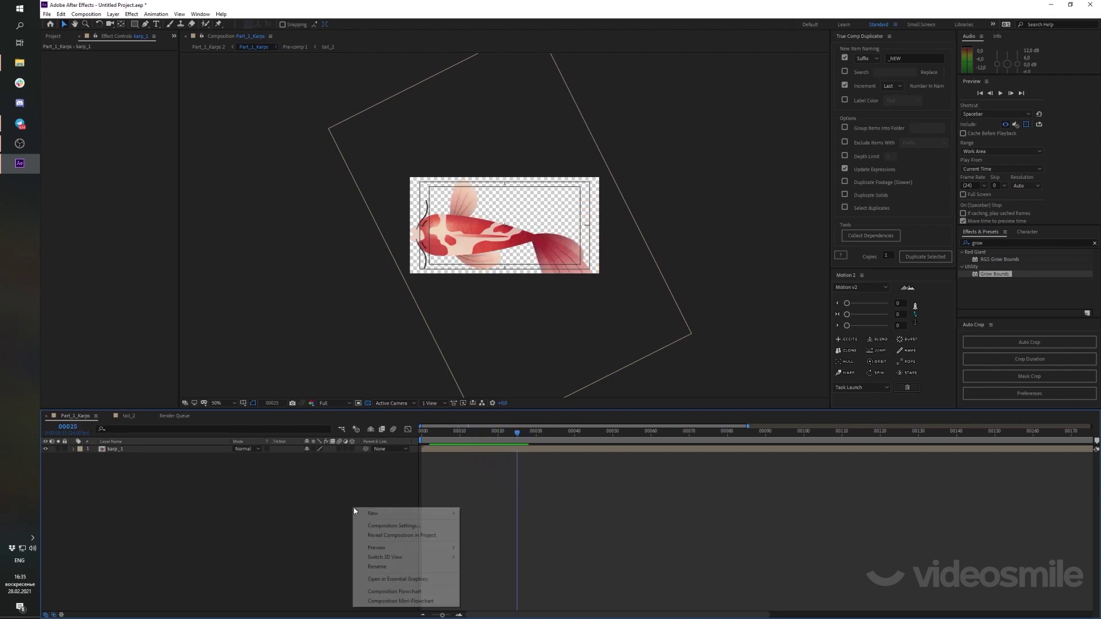
left_click(379, 524)
left_click_drag(491, 327, 519, 341)
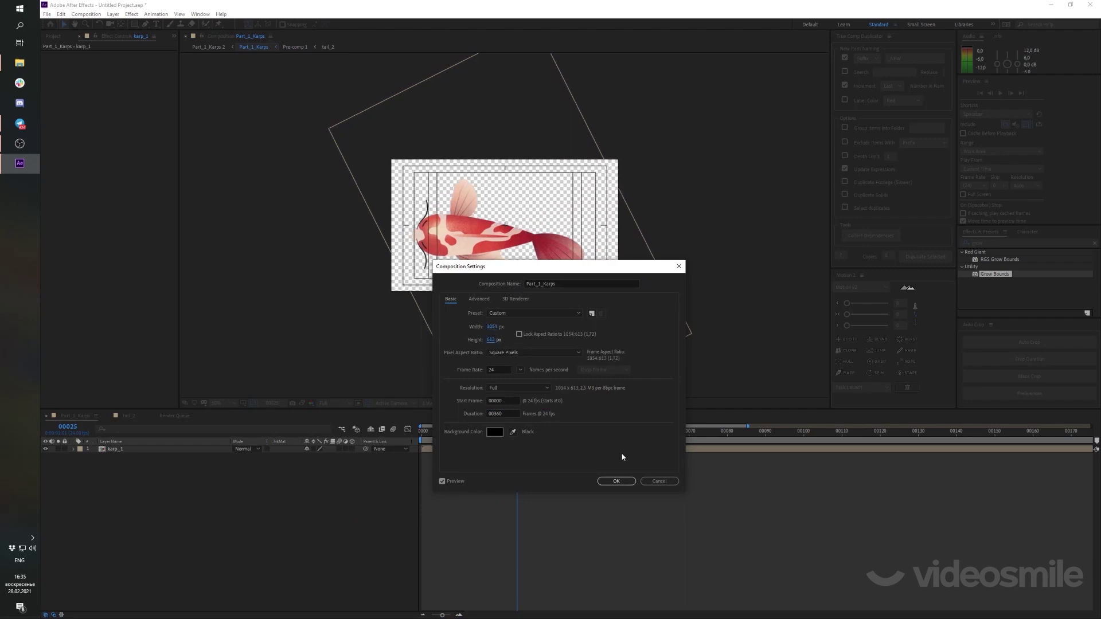
left_click(617, 481)
right_click(370, 498)
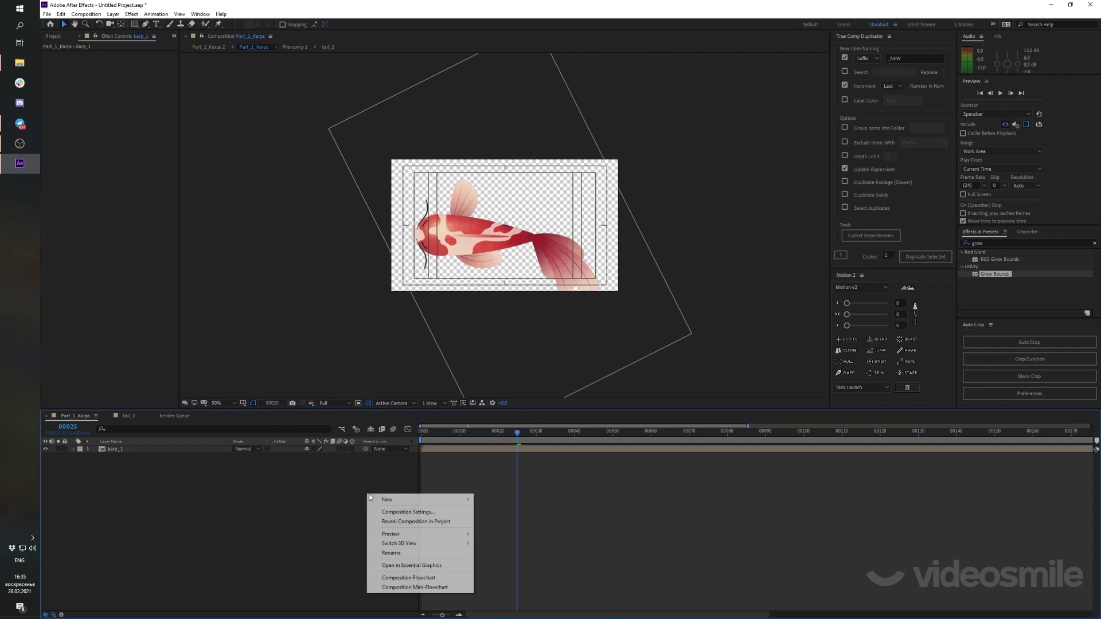
left_click(408, 512)
left_click_drag(491, 340, 512, 347)
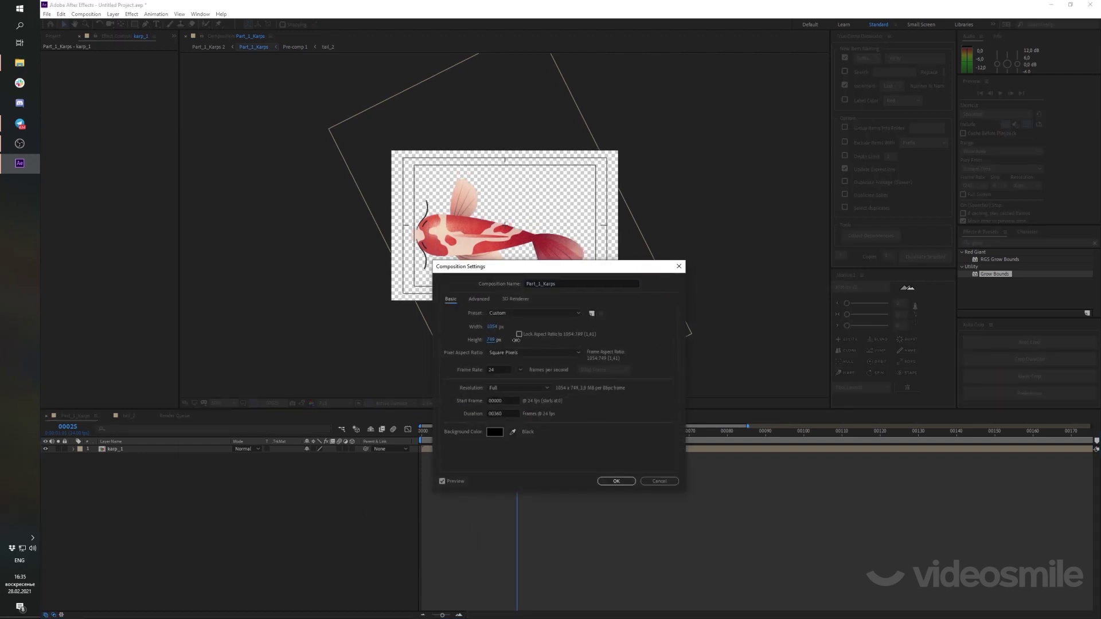
left_click(616, 481)
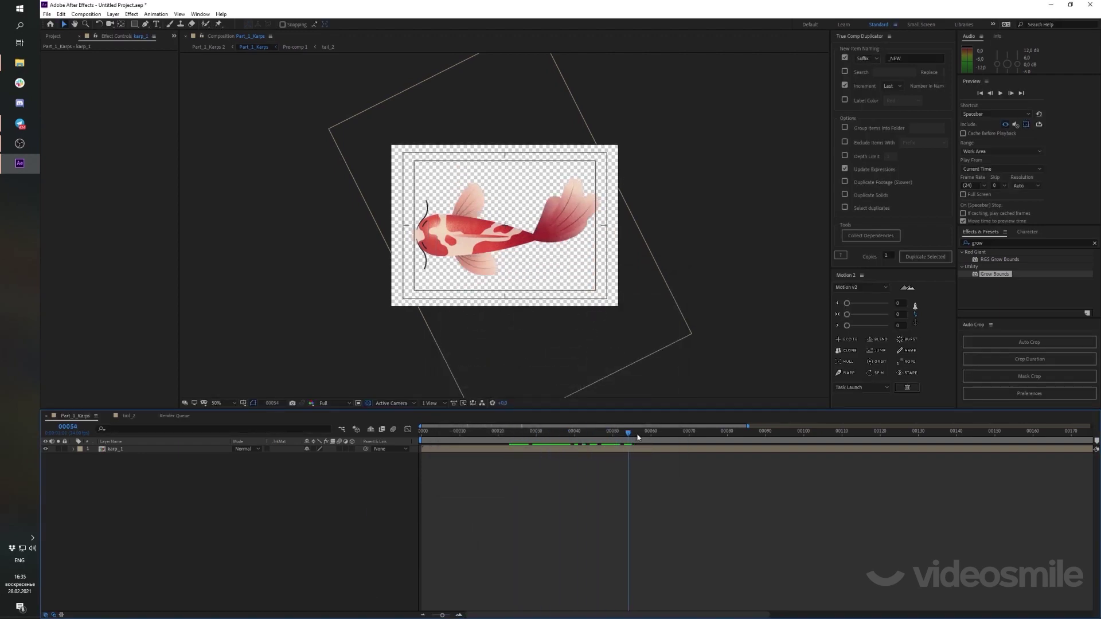
Play and scrub through the animation to check the fish poses up to around frame 43
left_click(422, 434)
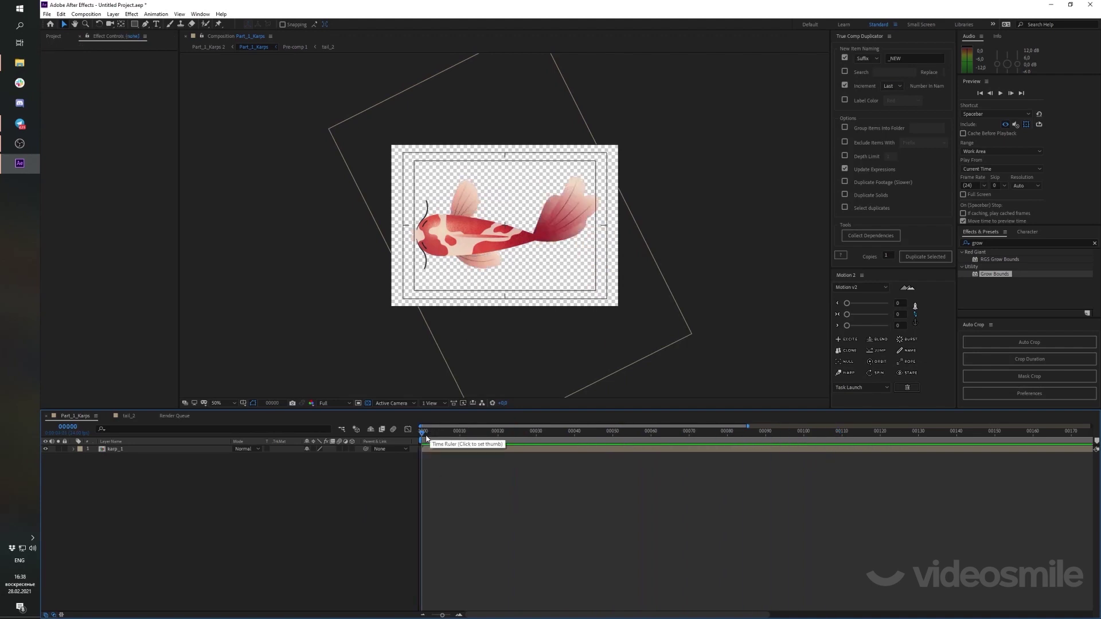
left_click_drag(426, 439, 452, 440)
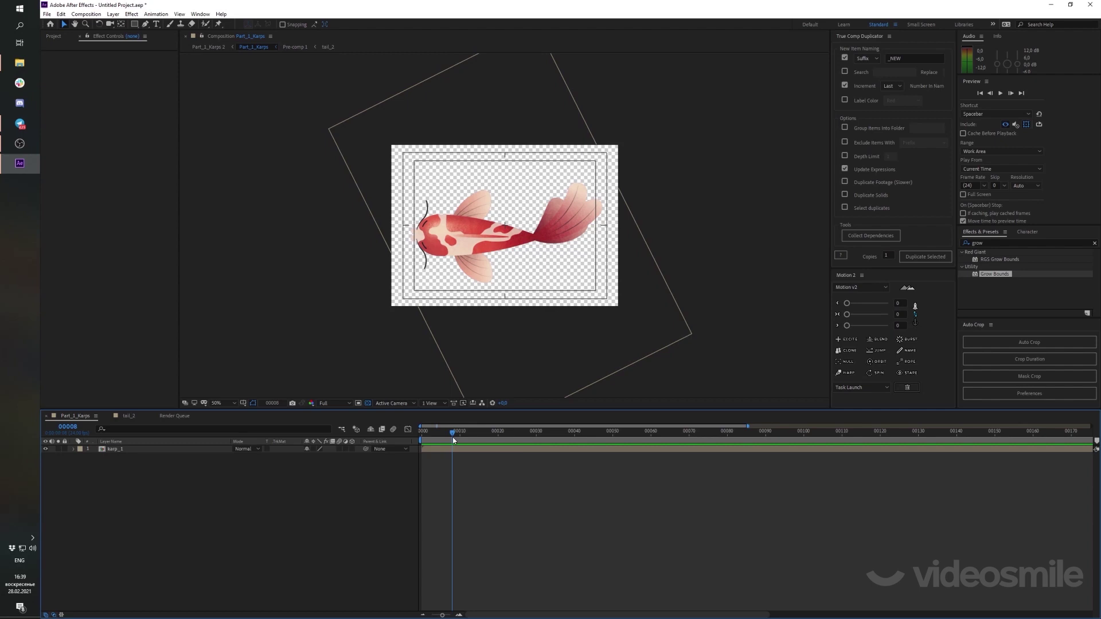
left_click_drag(451, 432, 370, 442)
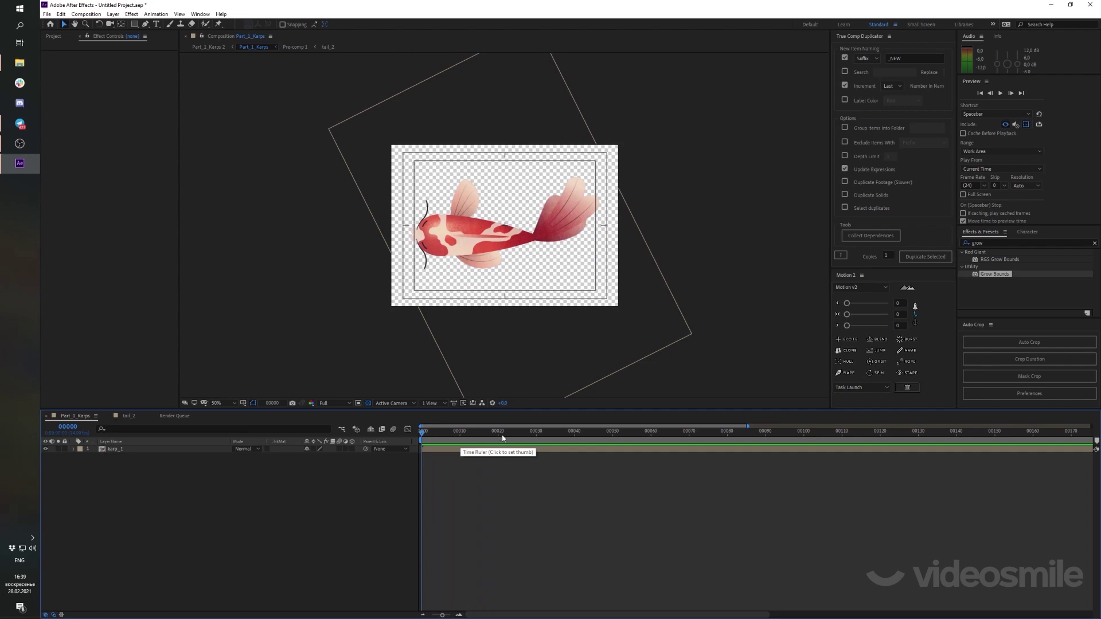
left_click_drag(579, 439, 605, 441)
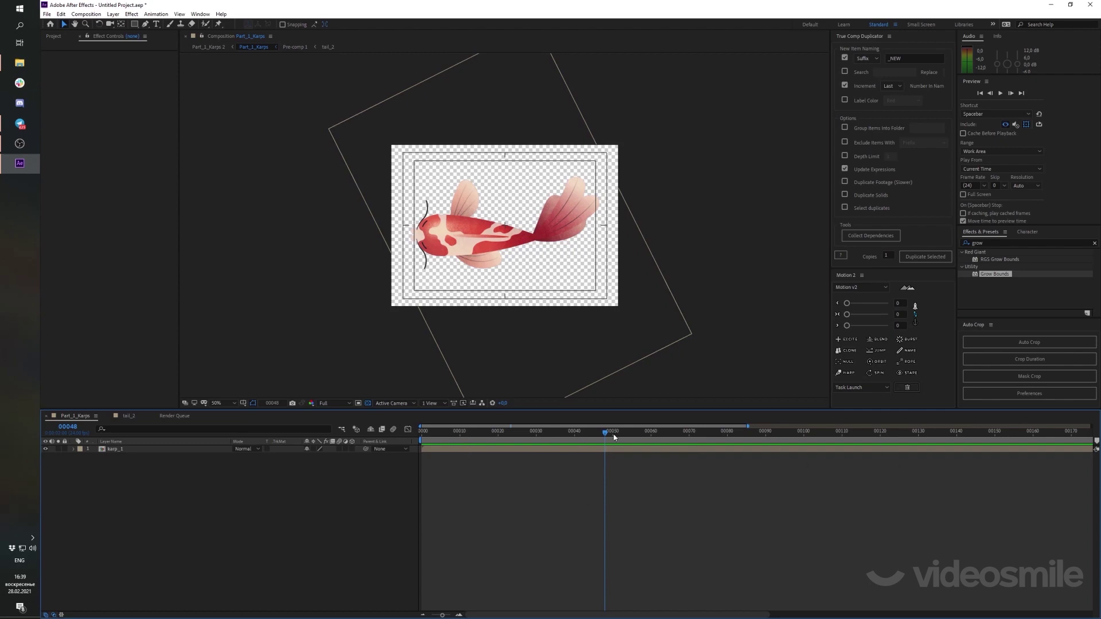
key("space")
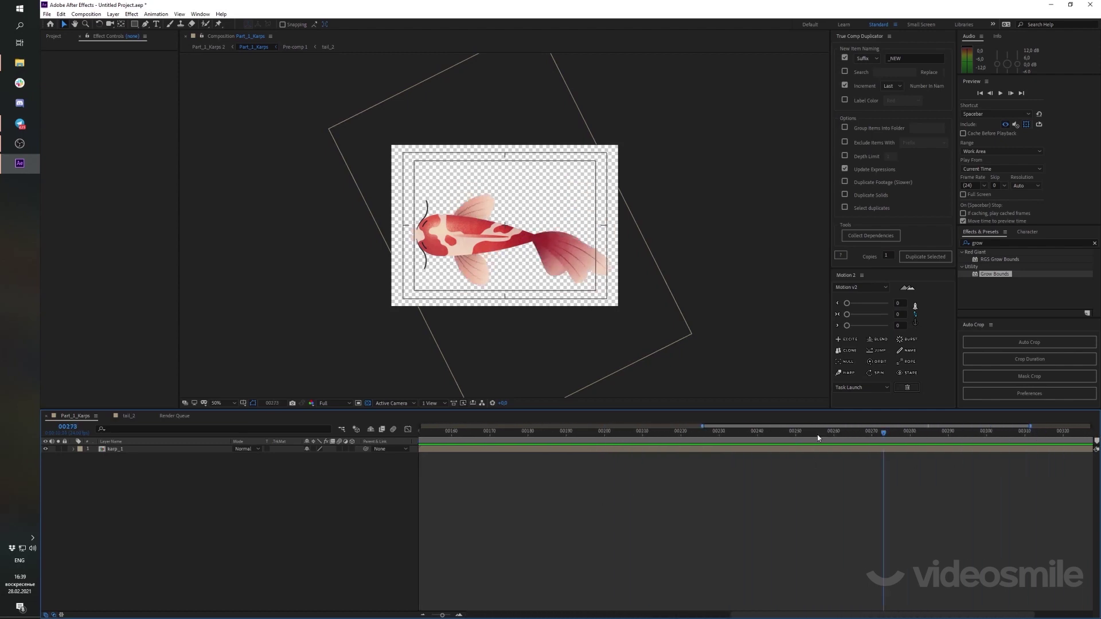
Go to frame 48, end the work area there, and return to the start
left_click(67, 426)
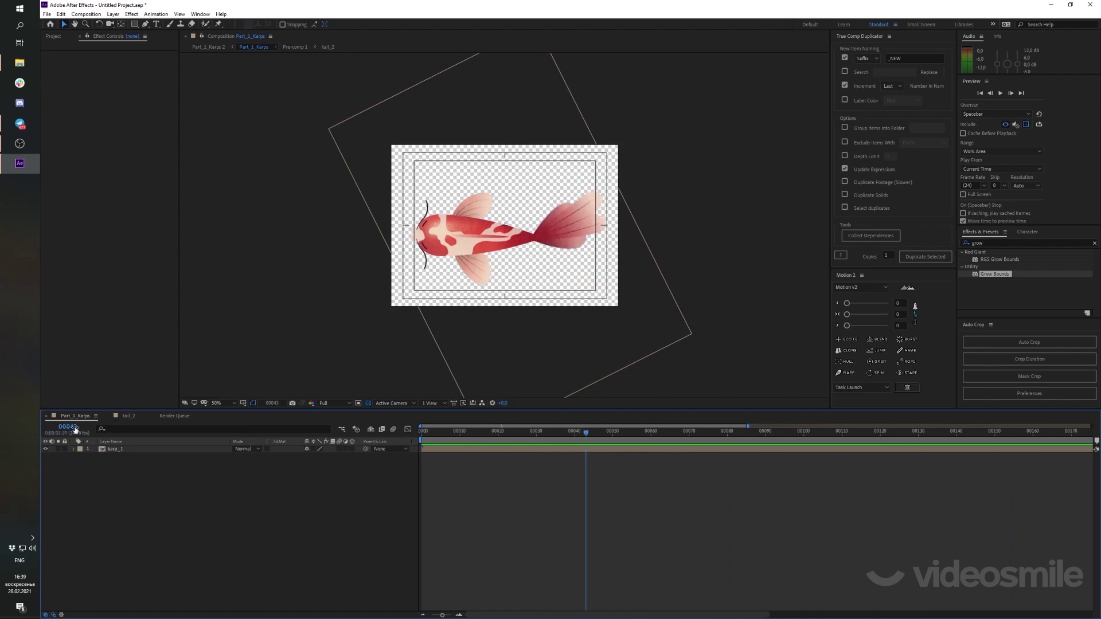
type("48")
key("Return")
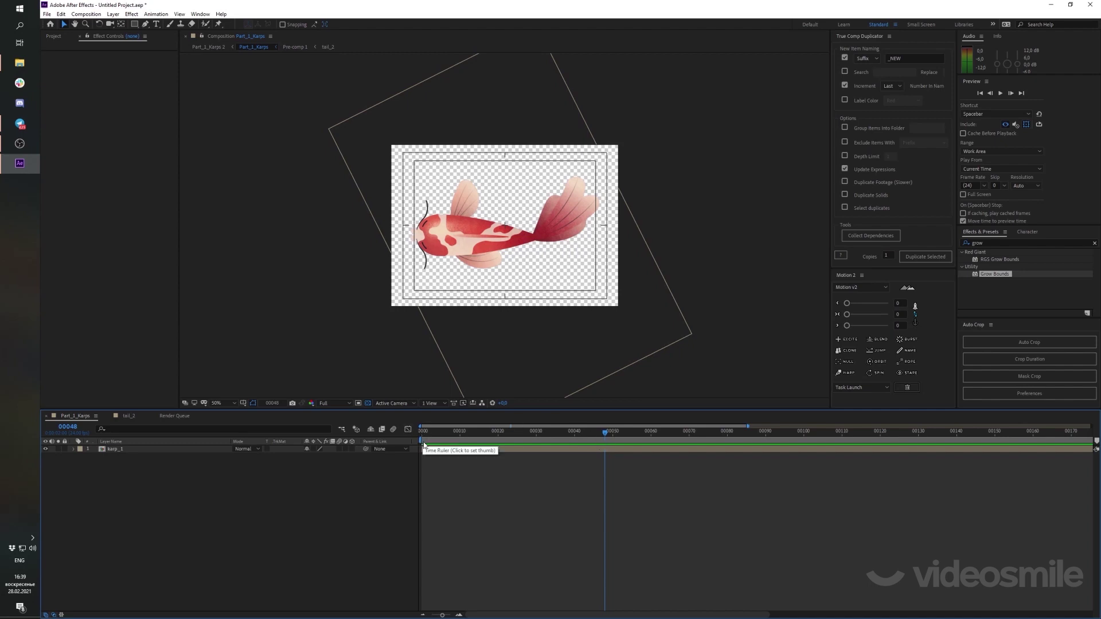
key("n")
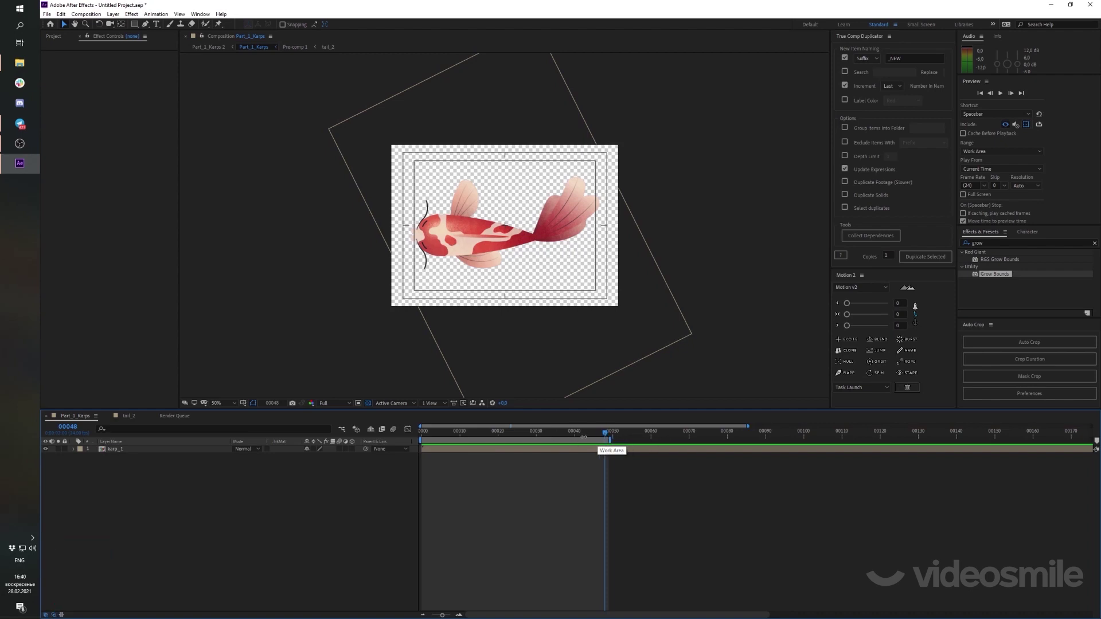
left_click_drag(606, 435, 405, 435)
Add Part_1_Karps to the Render Queue and delete the older queued render item
key("ctrl+m")
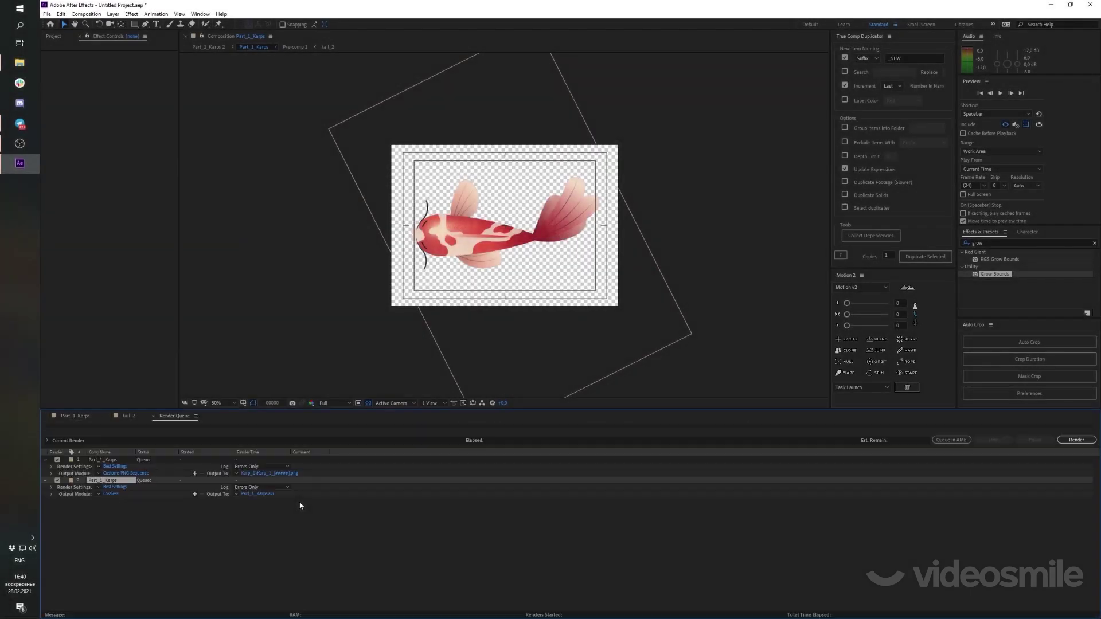
left_click(113, 460)
key("Delete")
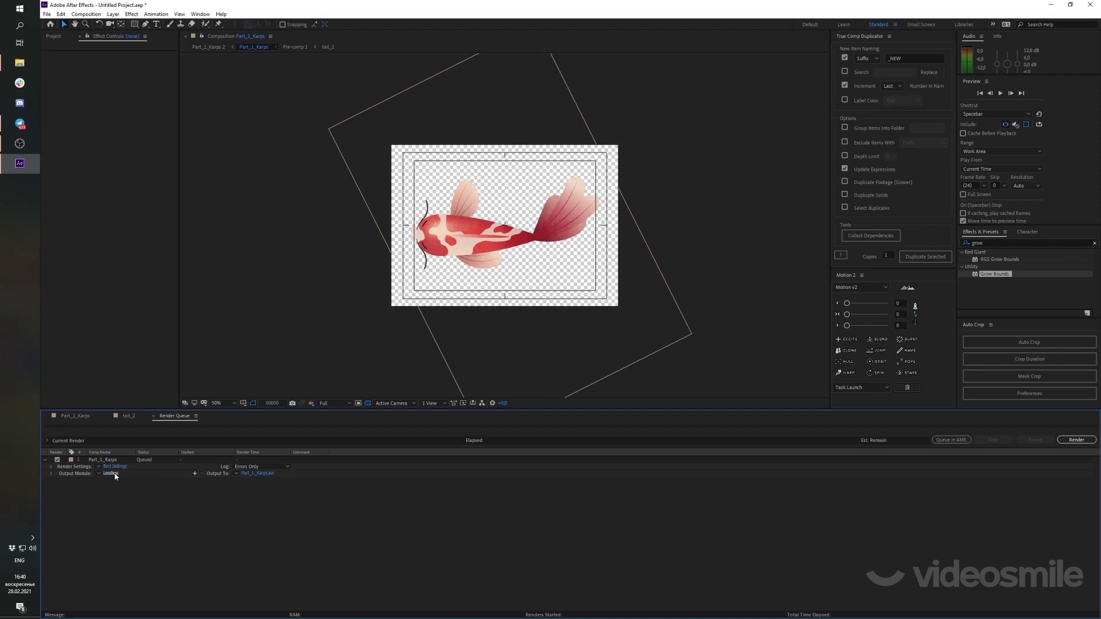
Set the output module to PNG Sequence with RGB + Alpha channels
left_click(112, 473)
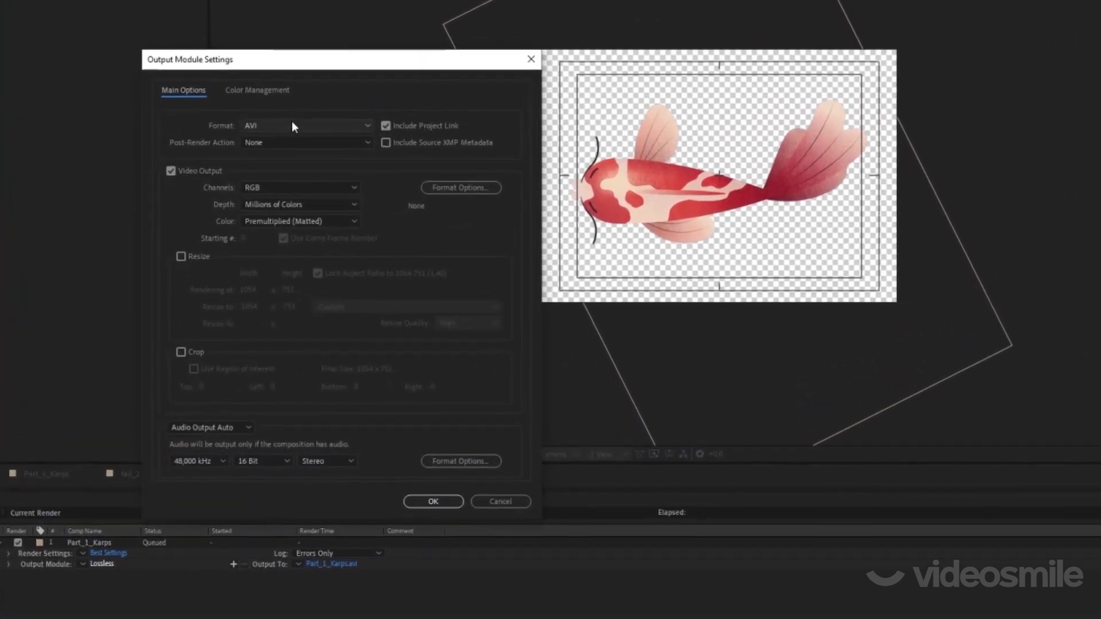
left_click(281, 125)
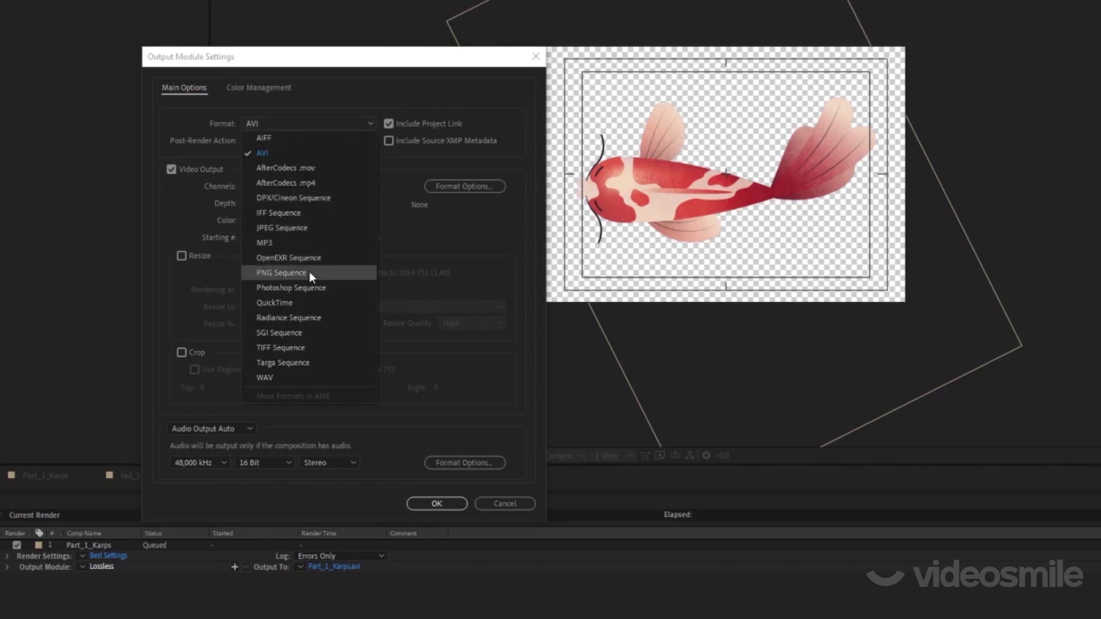
left_click(290, 275)
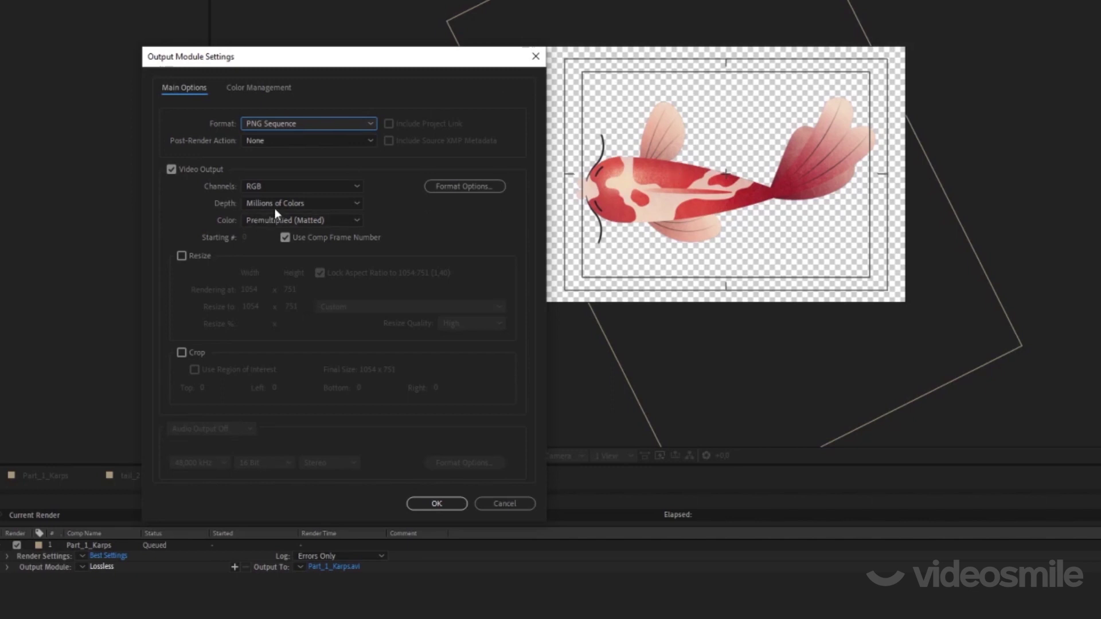
left_click(326, 186)
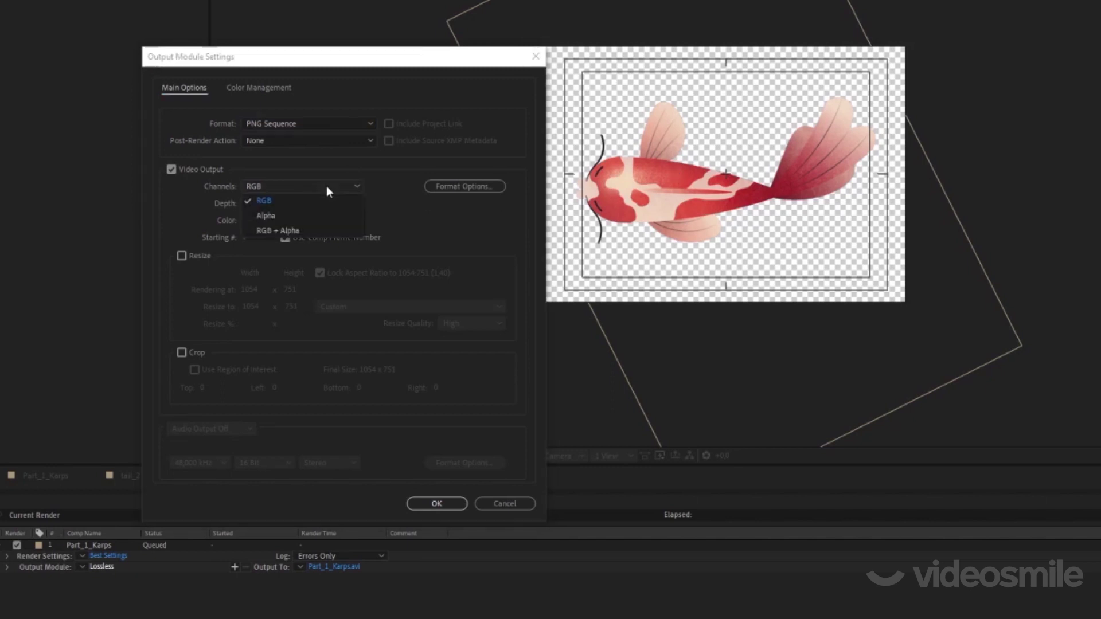
left_click(300, 229)
left_click(430, 504)
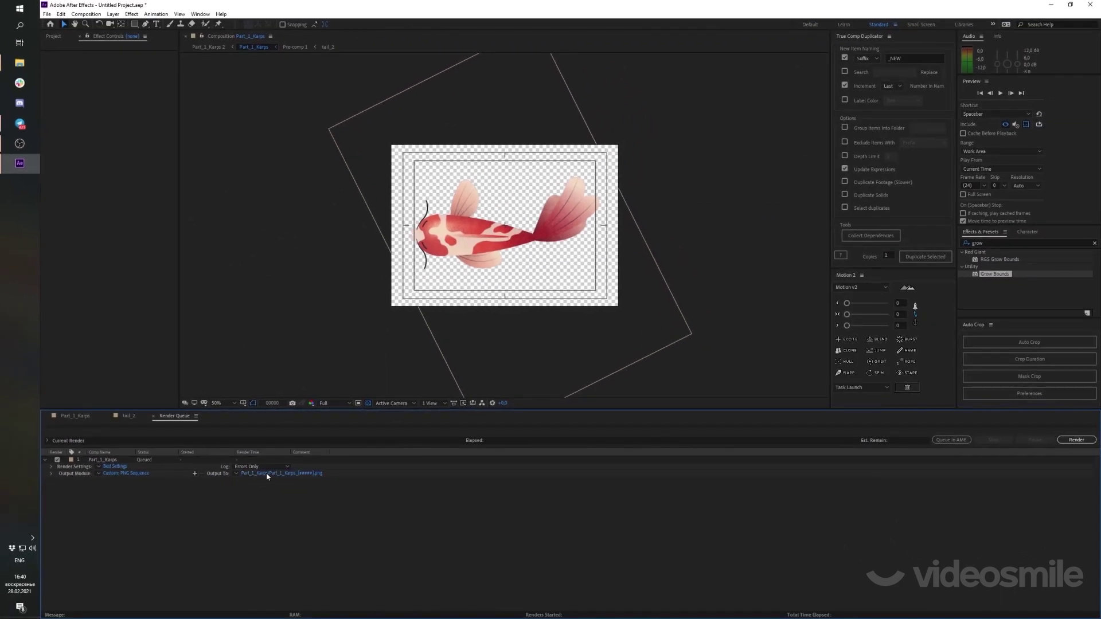
left_click(266, 473)
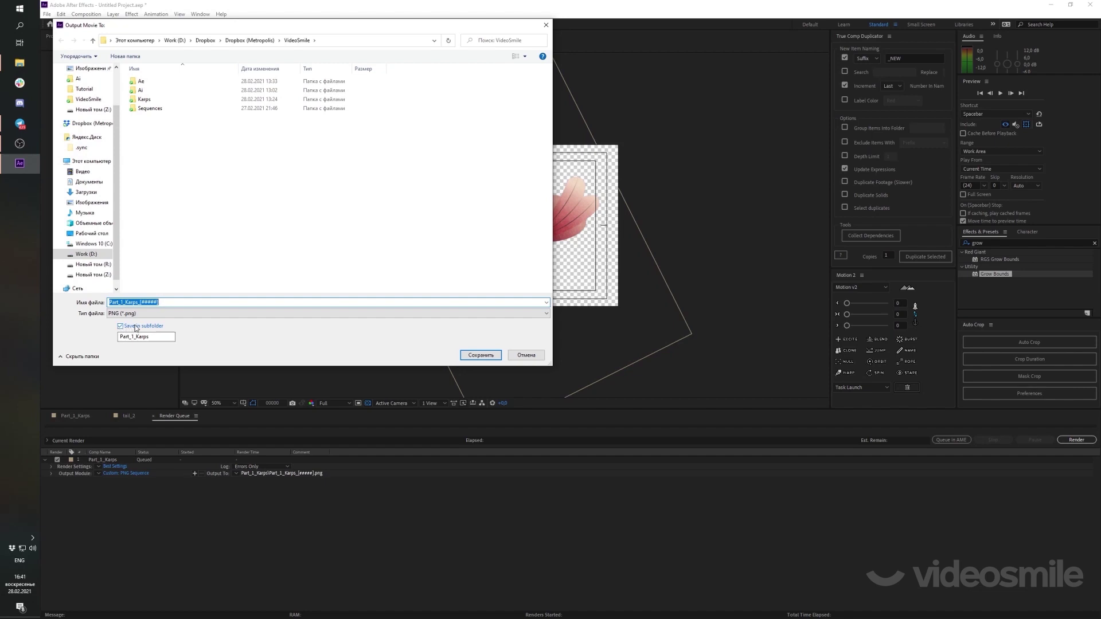
Direct the output into a karp_1_sequence subfolder and render the PNG sequence
double_click(152, 335)
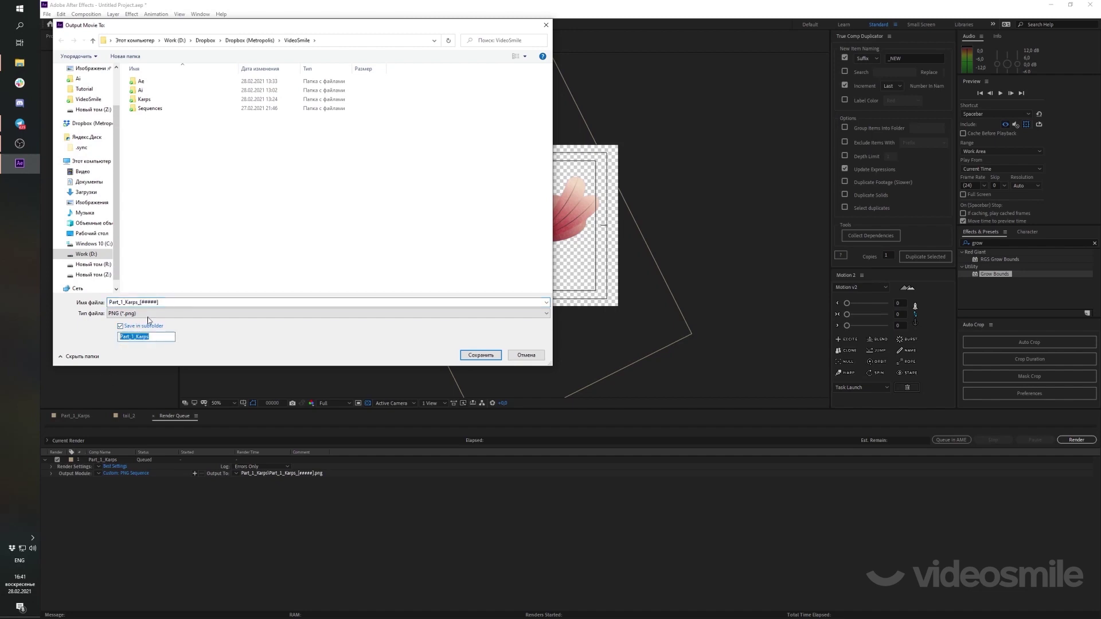
double_click(121, 303)
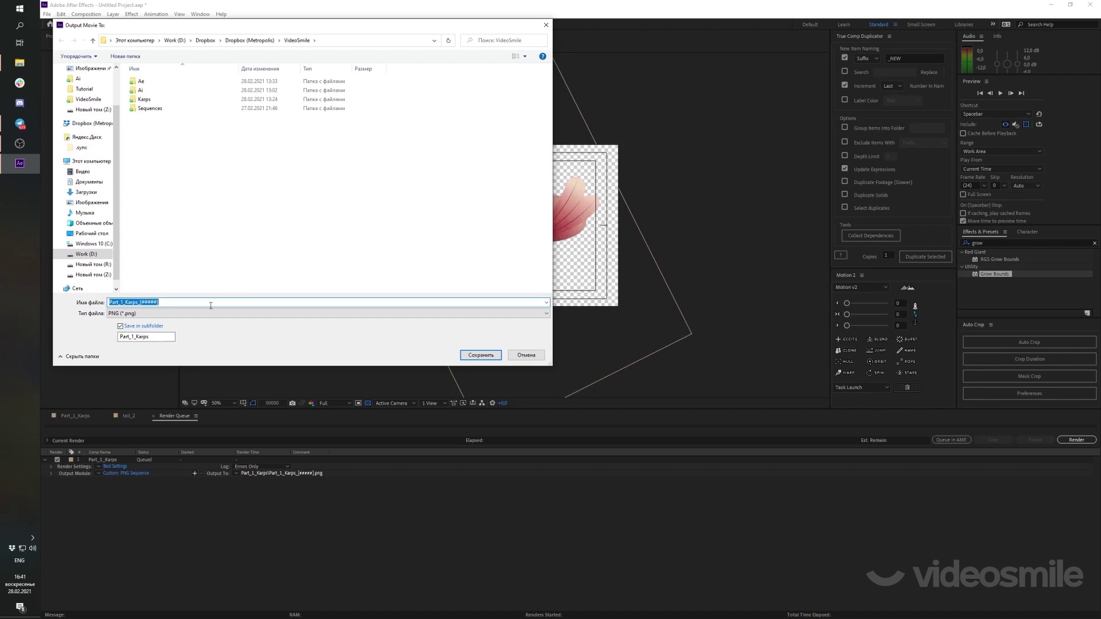
double_click(158, 340)
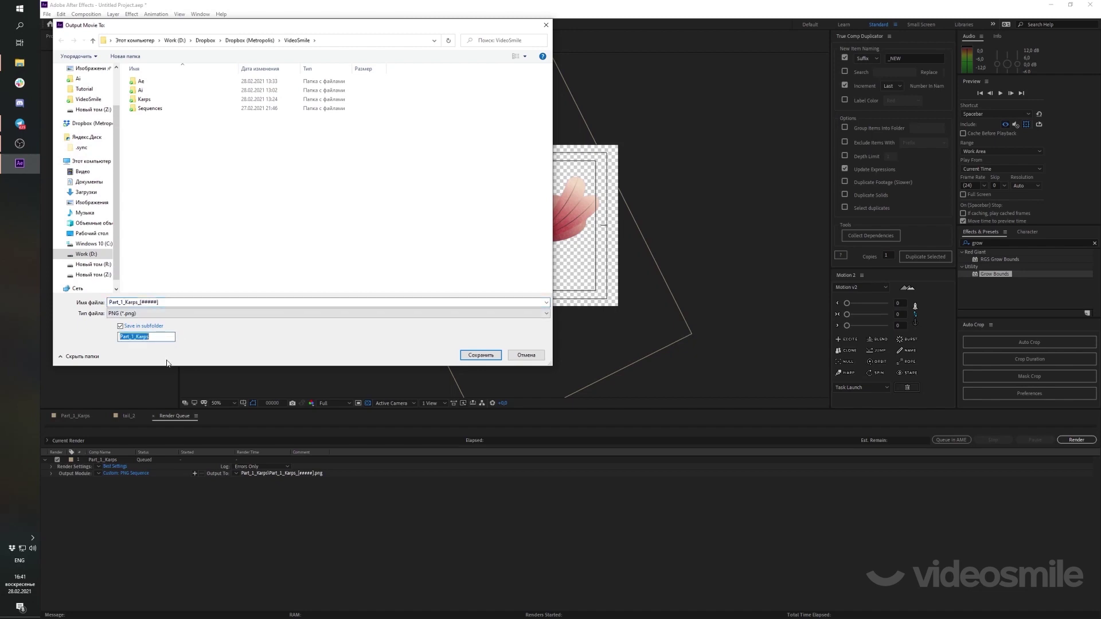
type("karp")
type("_1_")
type("sequence")
left_click(479, 355)
left_click(1076, 440)
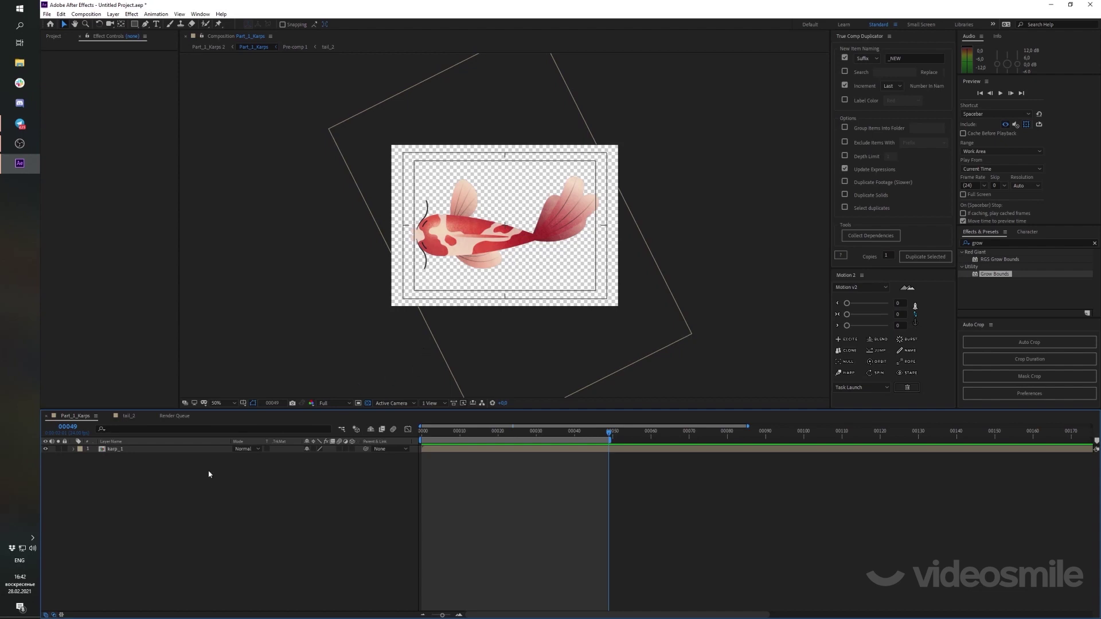
Swap Pre-comp 1's plain koi body for the spotted one, and show the darker 2_tail1 artwork in tail_1
double_click(139, 449)
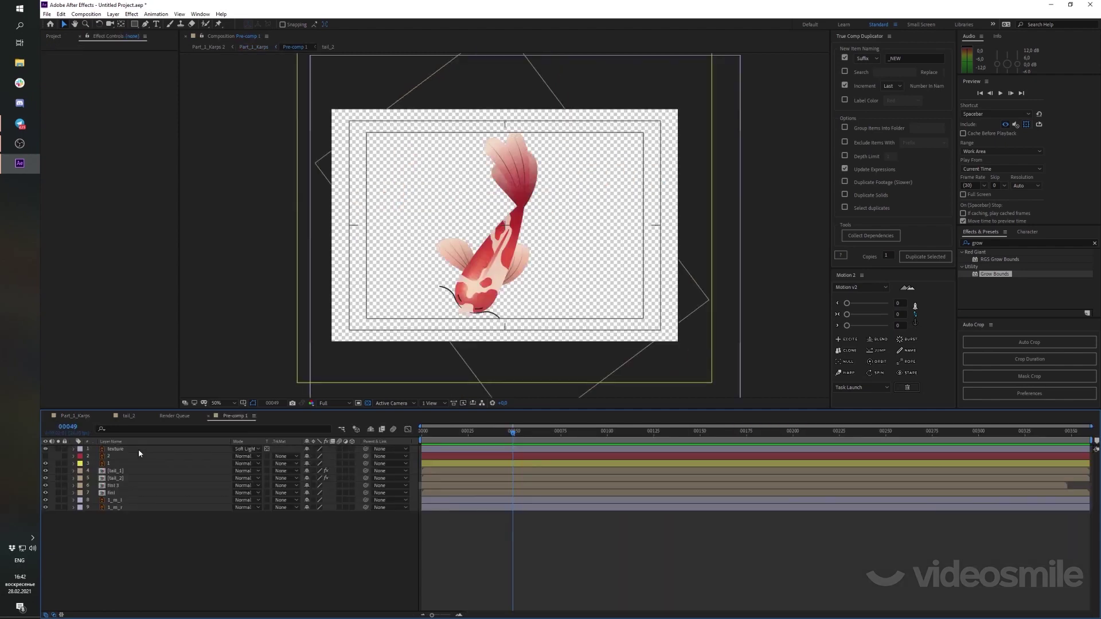
left_click(108, 463)
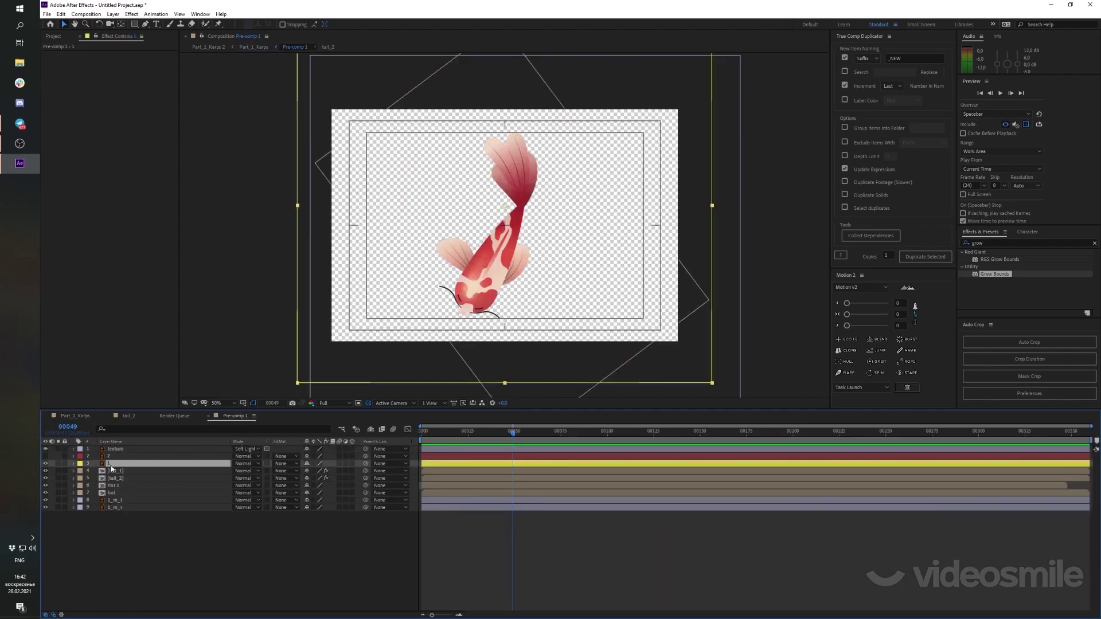
left_click(46, 463)
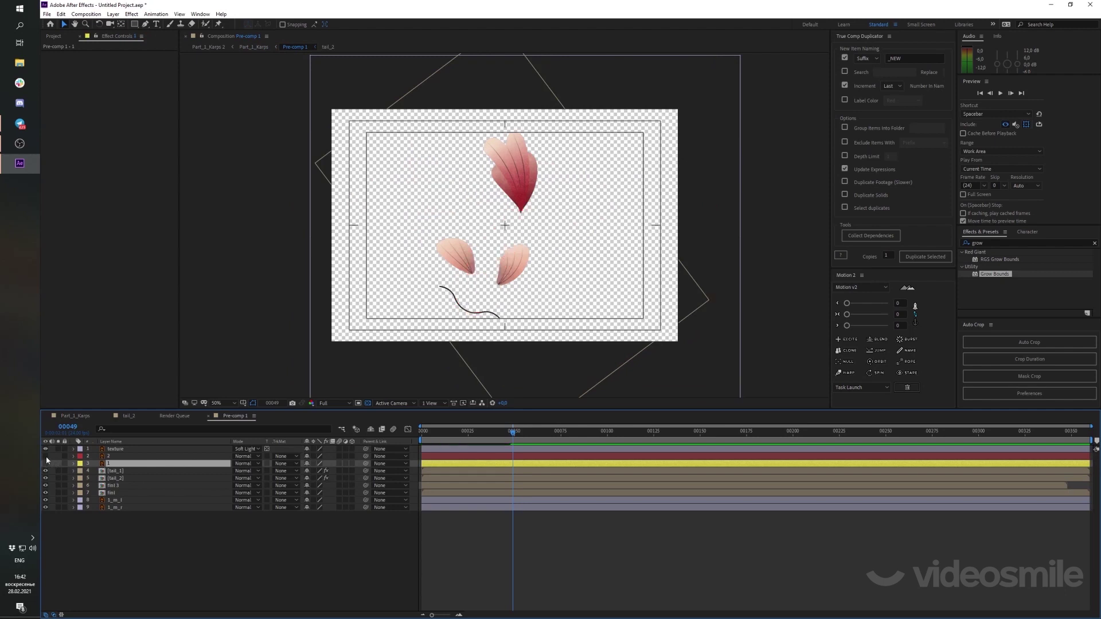
left_click(45, 455)
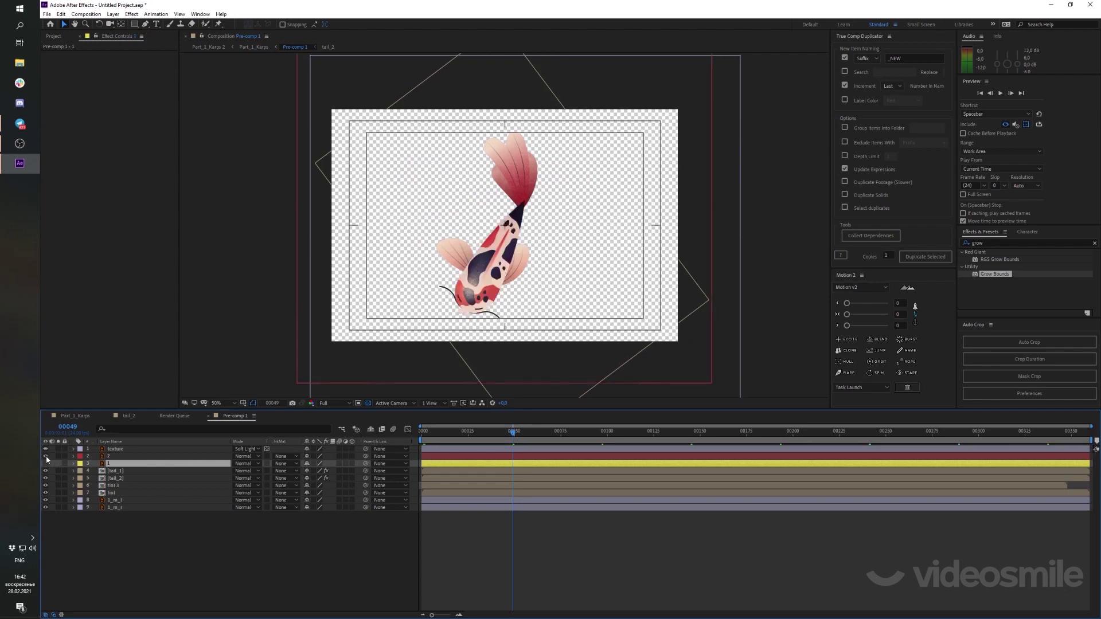
double_click(118, 471)
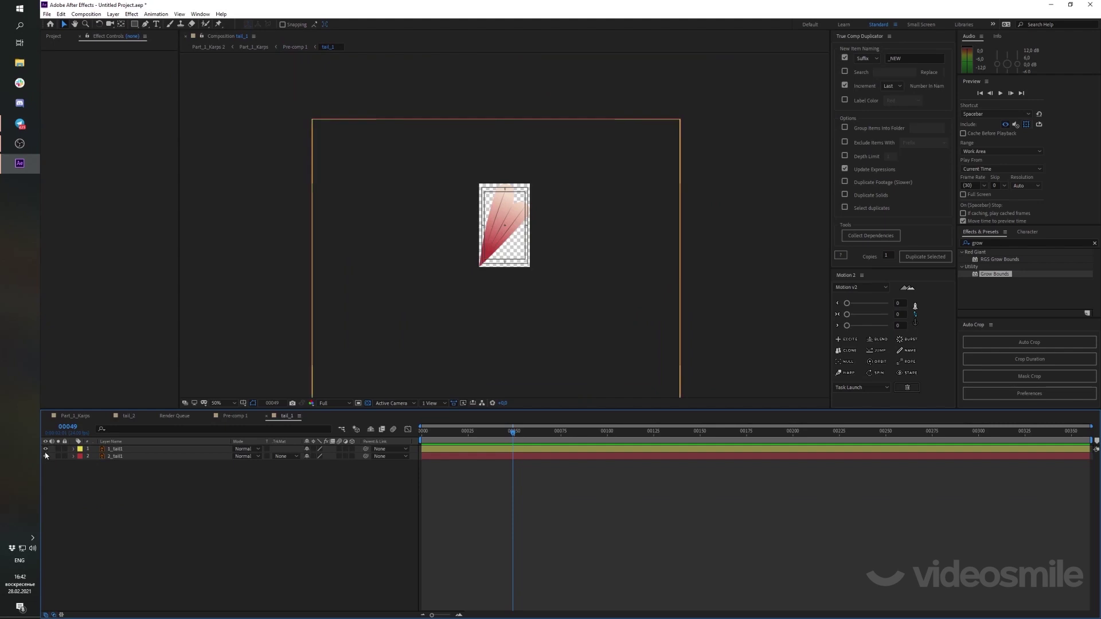
left_click(45, 456)
left_click(45, 449)
In tail_2, show the darker 2_tail2 heart artwork instead of the lighter tail, then return to Part_1_Karps
left_click(84, 416)
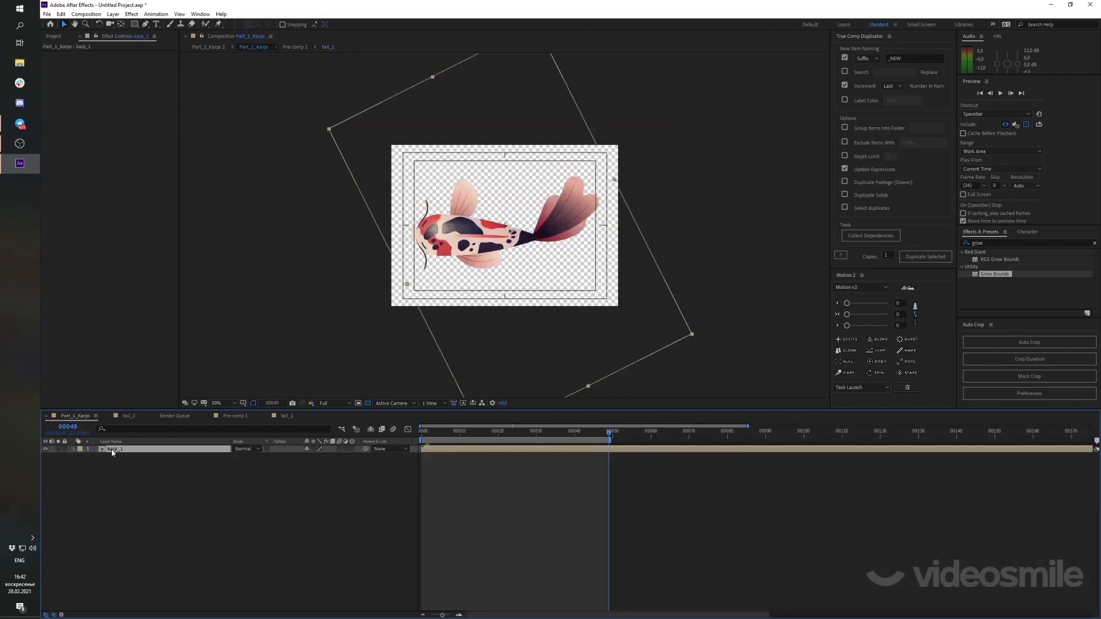
double_click(111, 449)
double_click(118, 478)
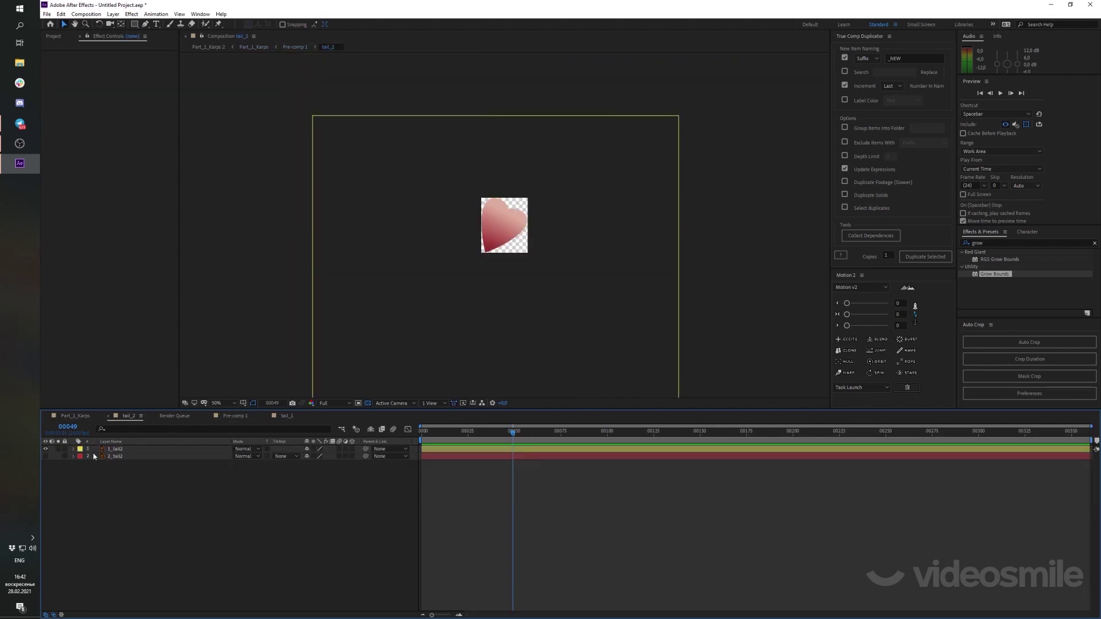
left_click(46, 456)
left_click(45, 448)
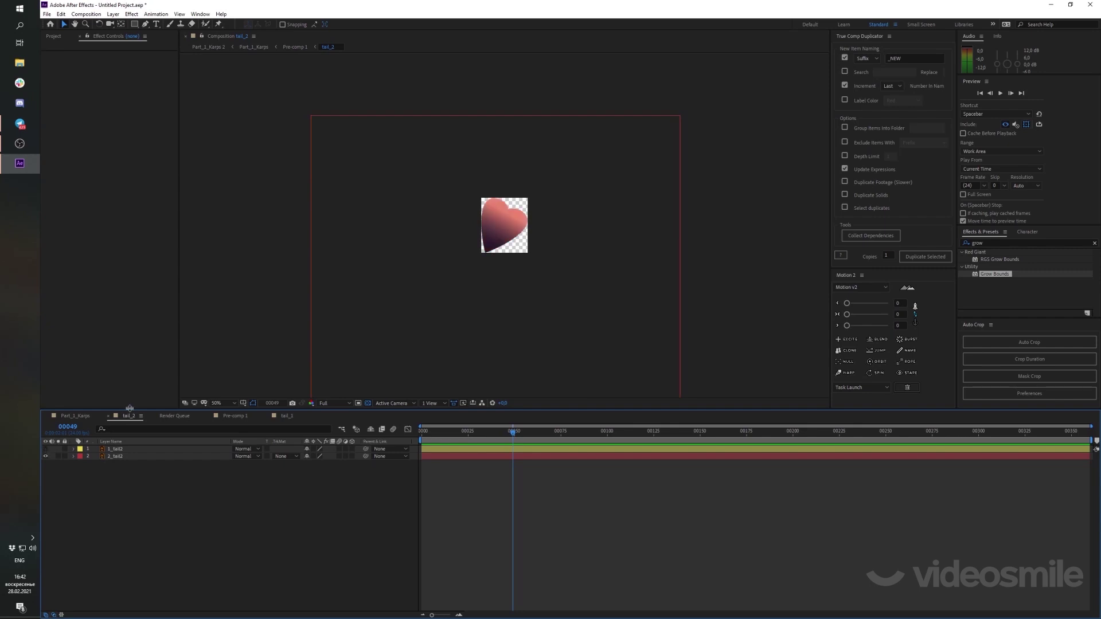
left_click(75, 416)
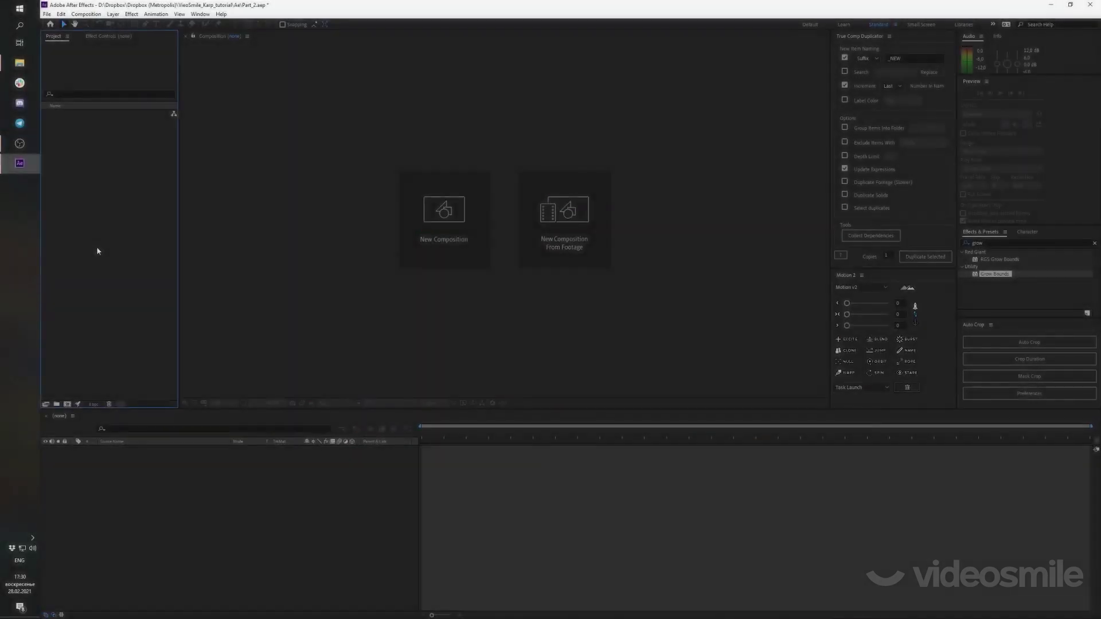
Import both koi PNG sequence folders from File Explorer into the Project panel
left_click(20, 62)
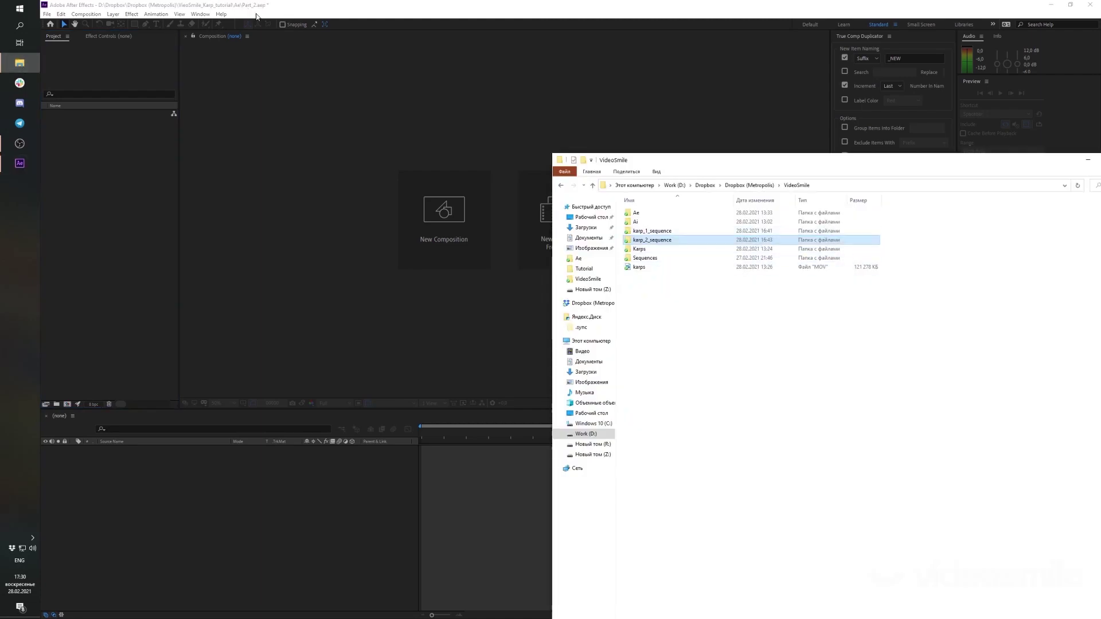
left_click_drag(651, 231, 100, 205)
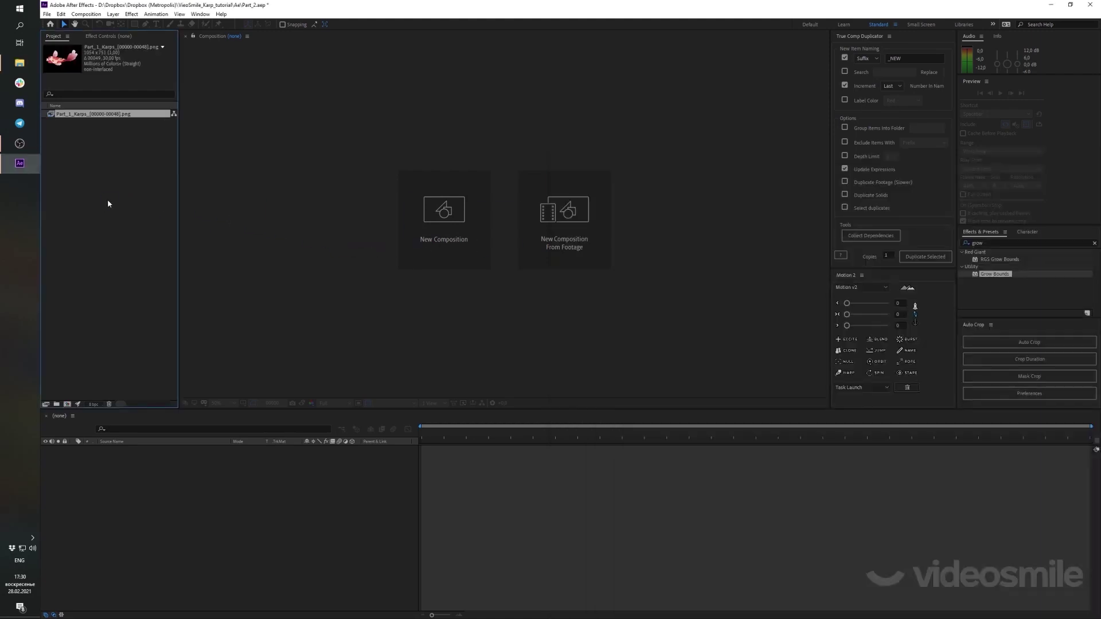
left_click(19, 62)
left_click_drag(652, 230, 130, 214)
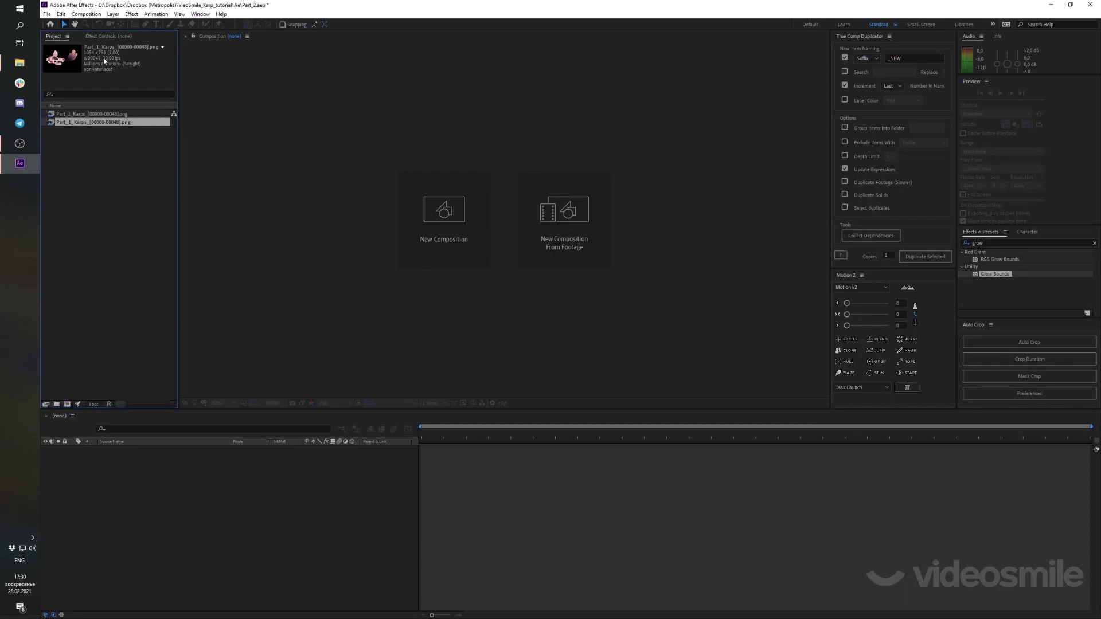
Interpret both PNG sequences at 24 frames per second
left_click(102, 113)
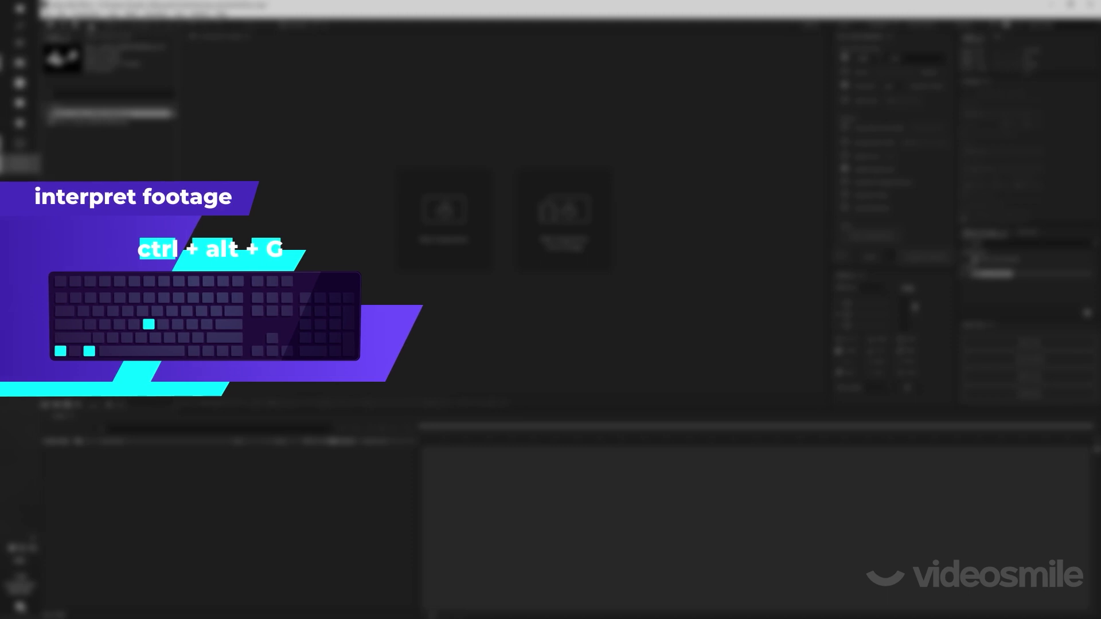
key("ctrl+alt+g")
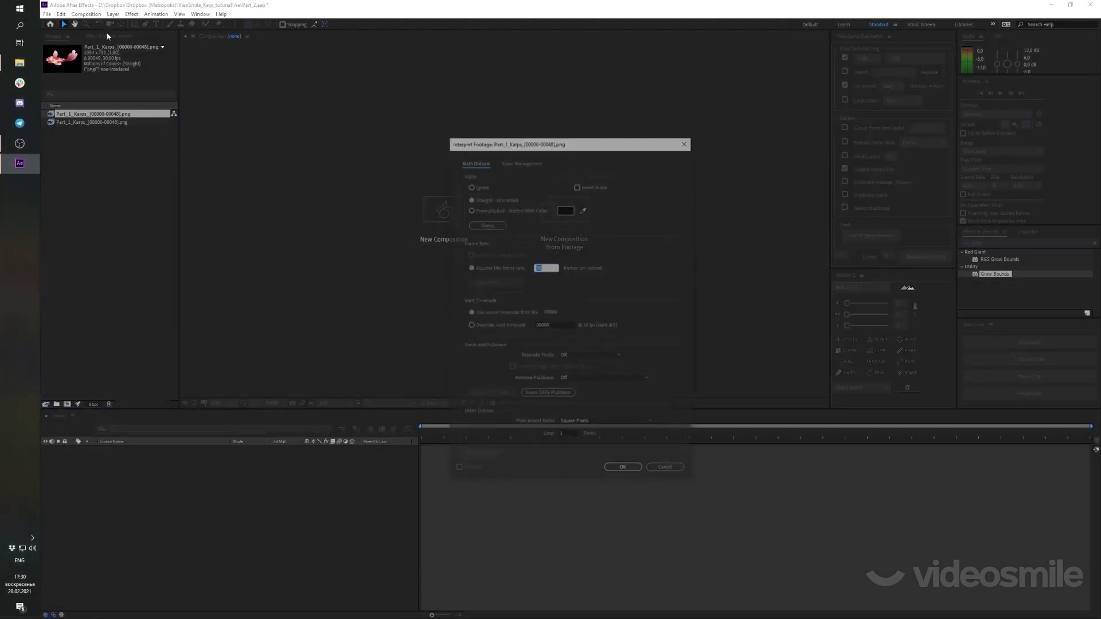
type("24")
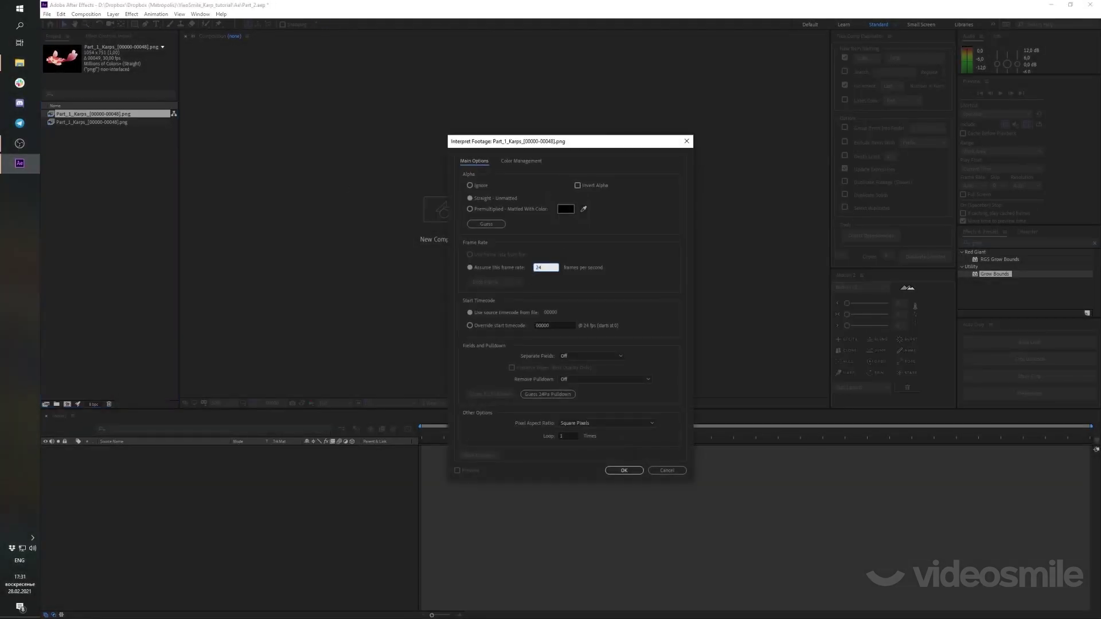
left_click(625, 471)
left_click(125, 123)
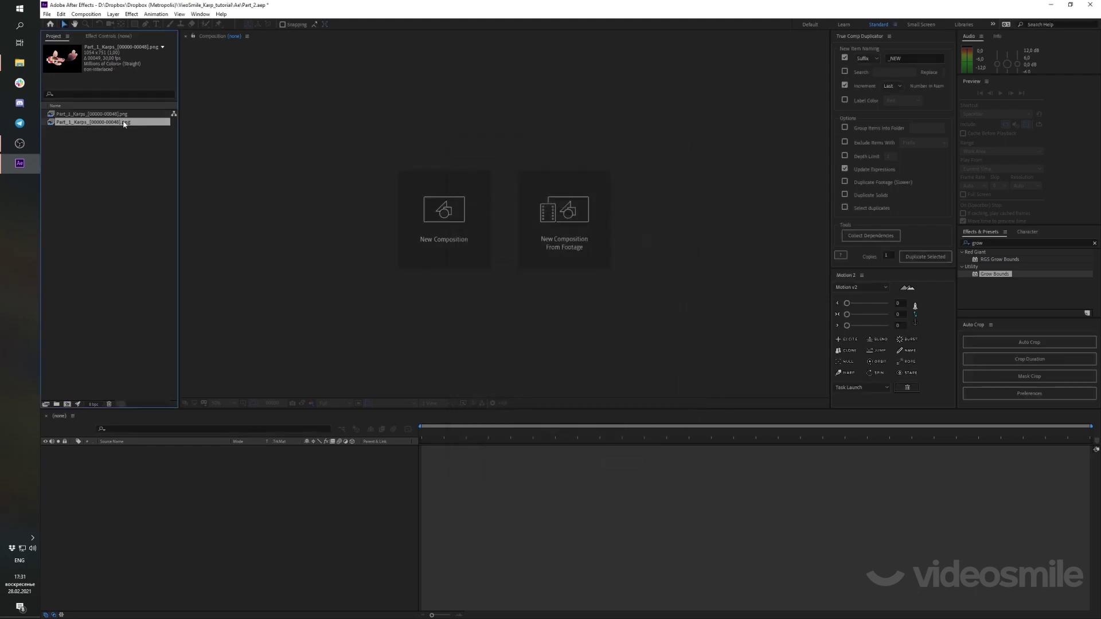
key("ctrl+alt+g")
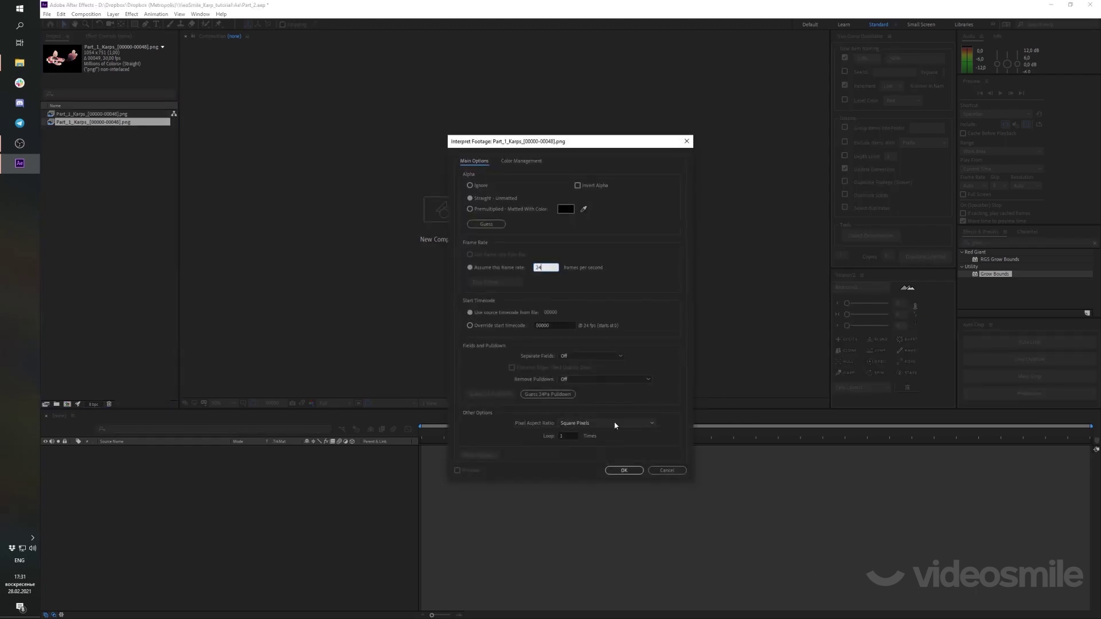
left_click(624, 471)
left_click(105, 127)
Recheck the first sequence's Interpret Footage settings and select that footage item
right_click(108, 115)
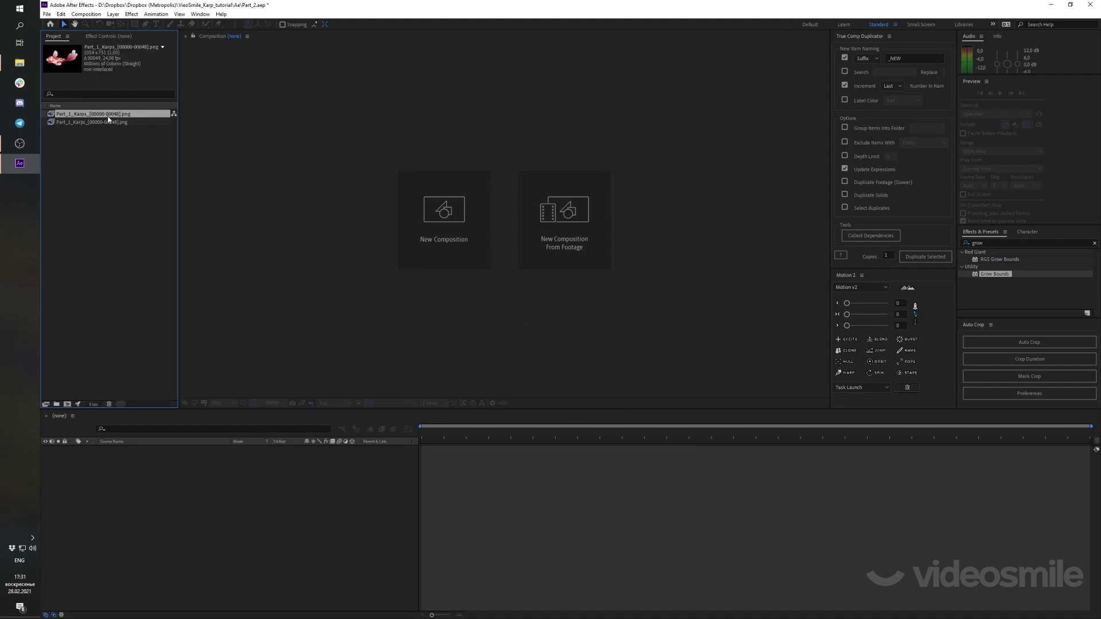
mouse_move(174, 188)
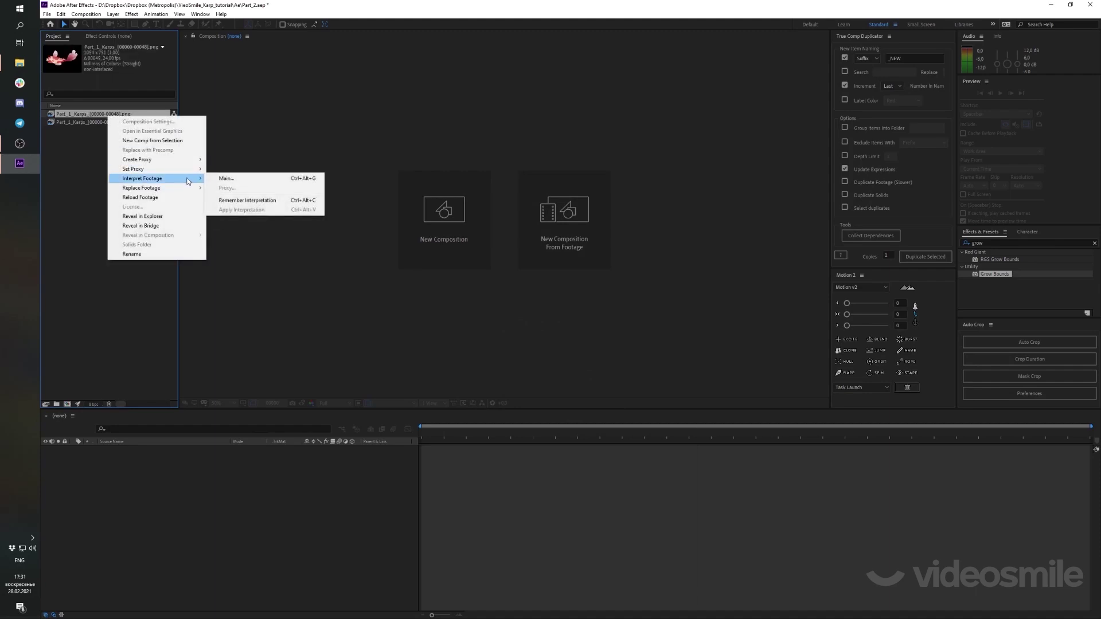
left_click(232, 180)
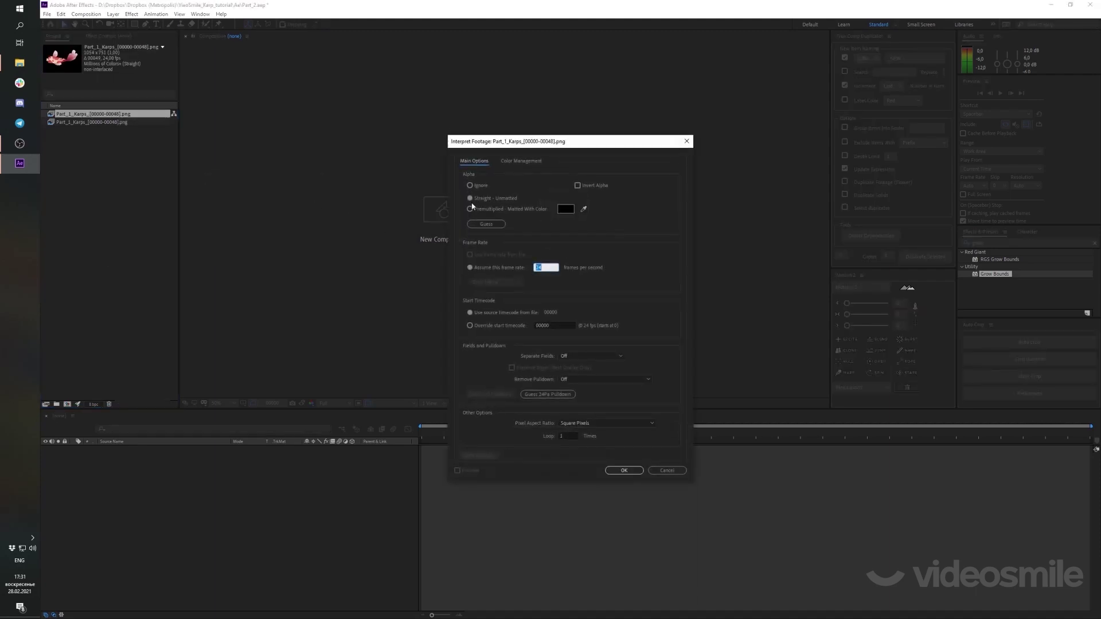
left_click(624, 470)
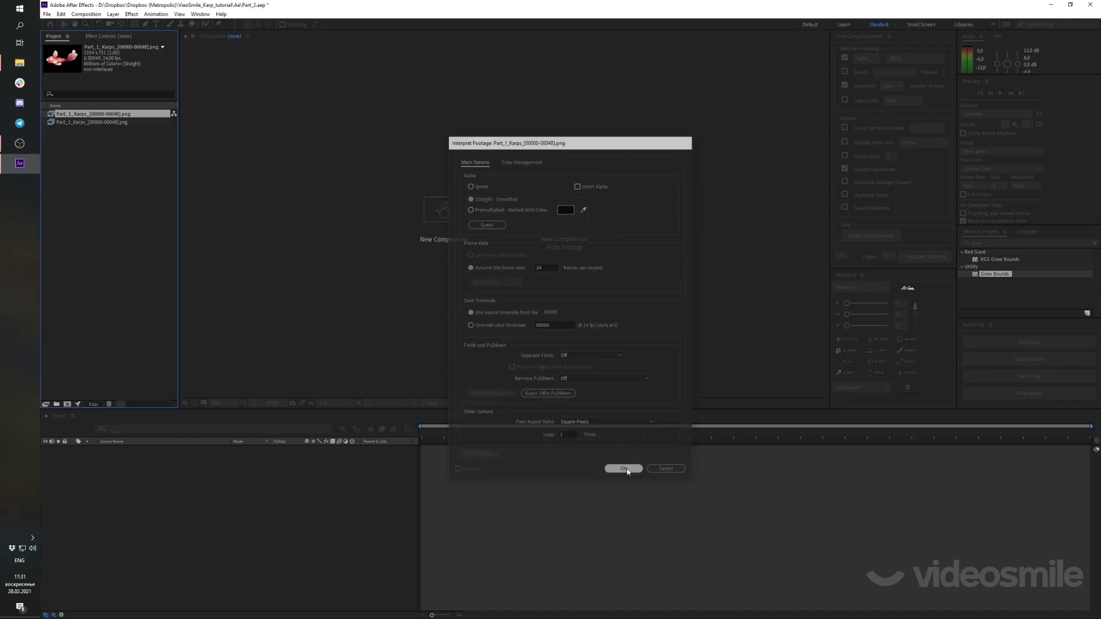
left_click(124, 207)
left_click(106, 116)
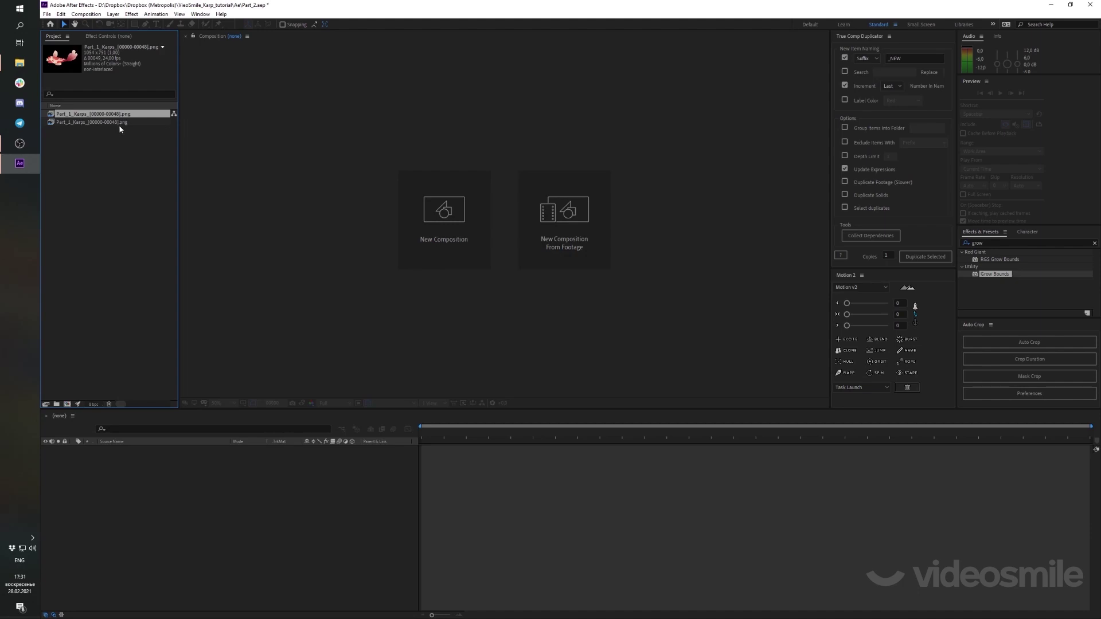
Rename the two footage items karp_1 and karp_2
key("Return")
type("karp_1")
left_click(109, 122)
key("Return")
type("k")
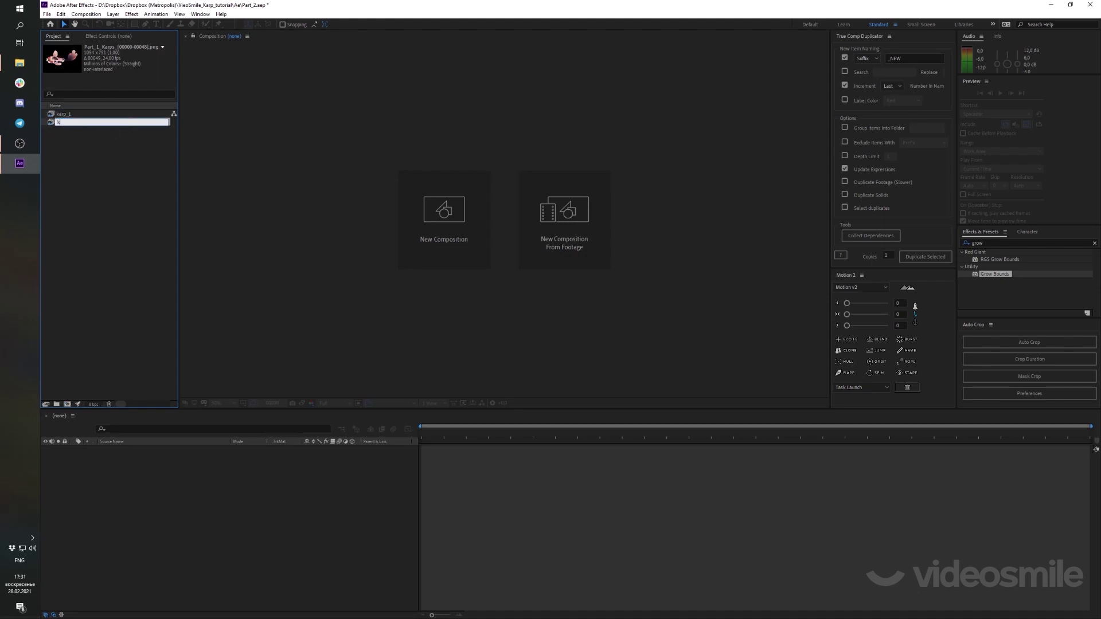
left_click(137, 201)
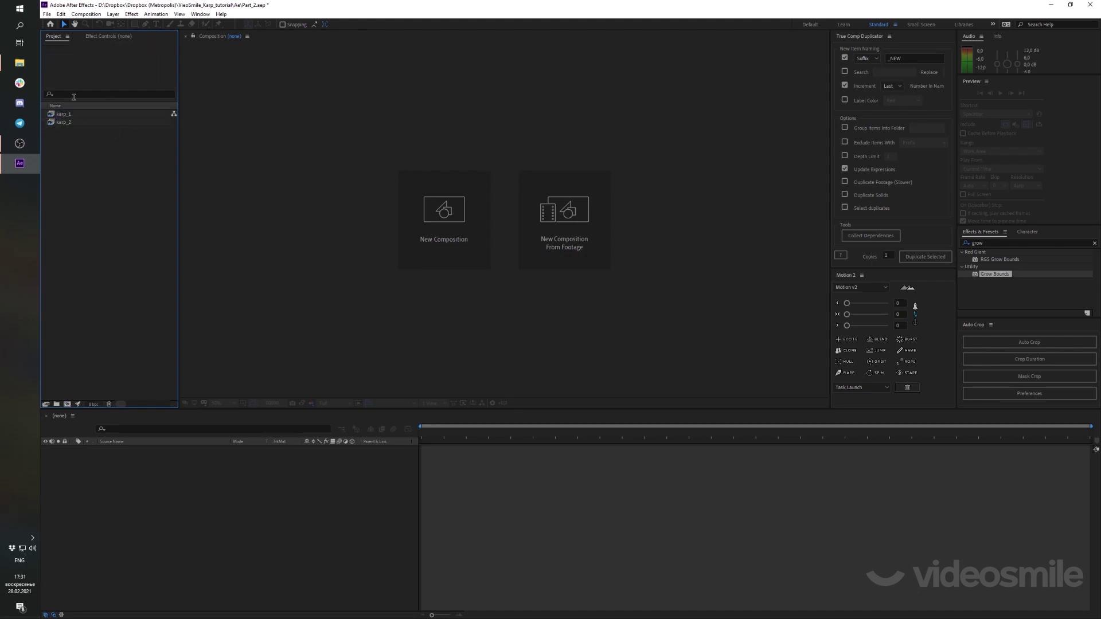
Create a Part_1_Karps composition from the karp_1 footage and jump to its last frame
left_click(78, 114)
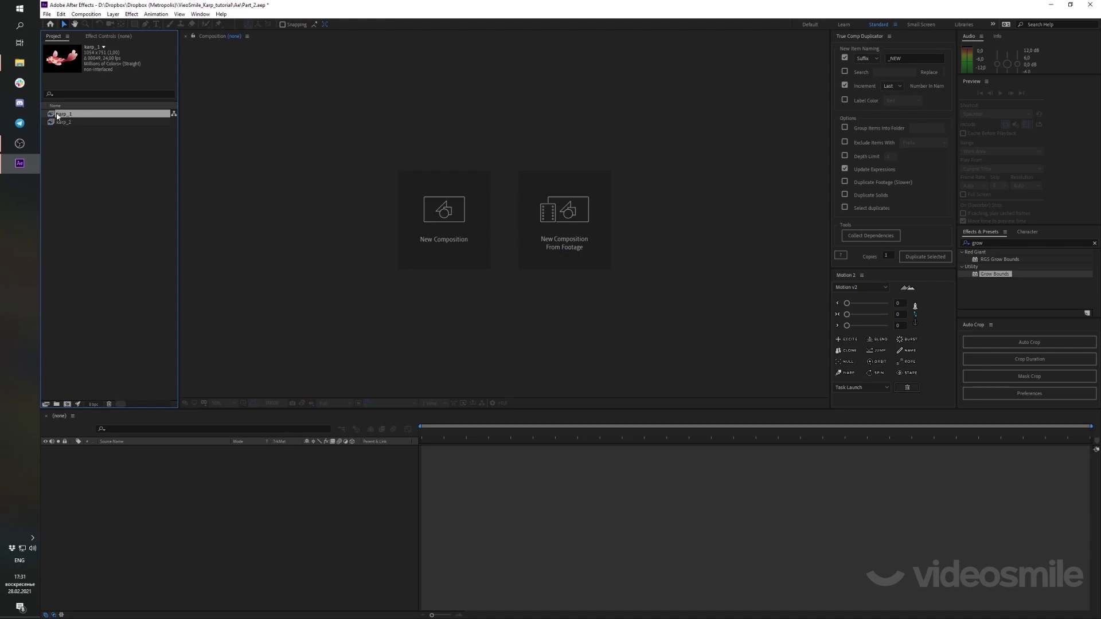
left_click_drag(67, 115, 65, 405)
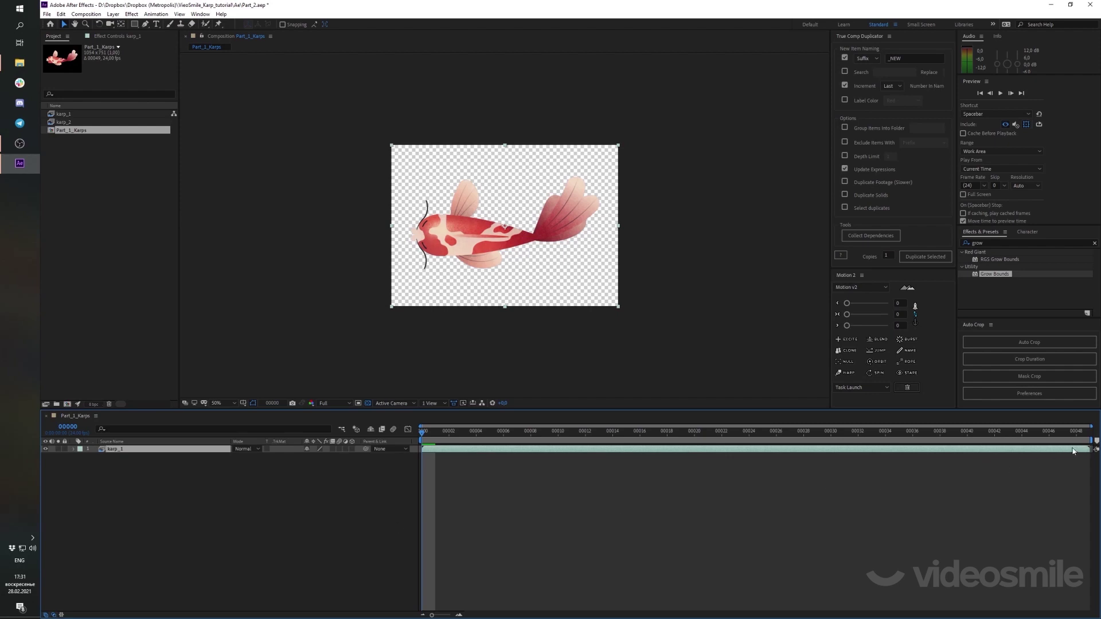
key("End")
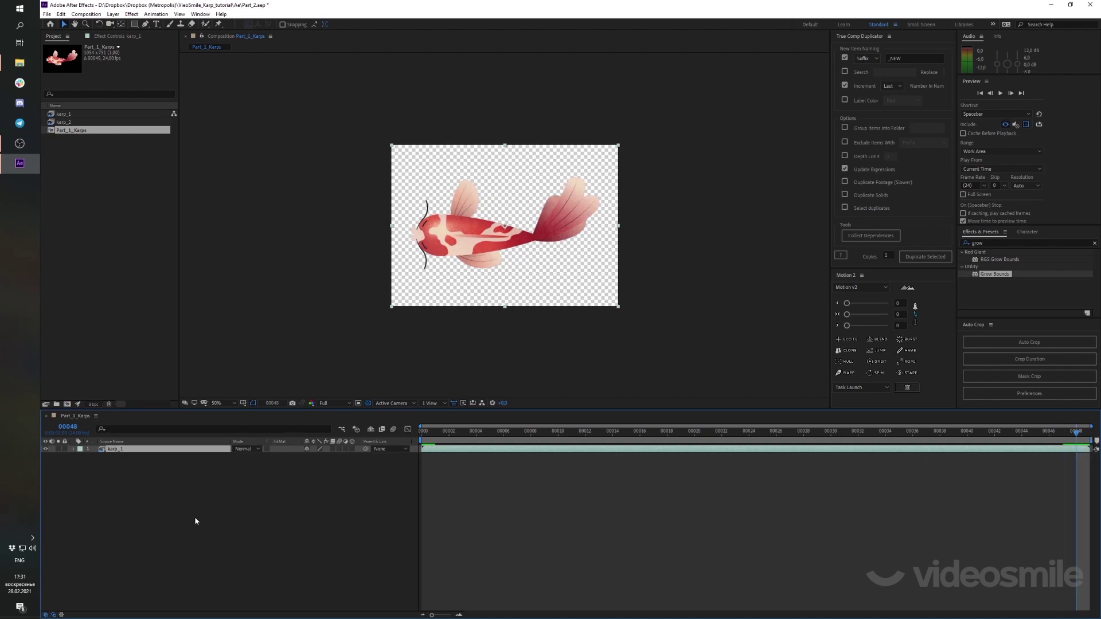
Shorten the composition duration to 00047 in Composition Settings
right_click(148, 492)
left_click(155, 508)
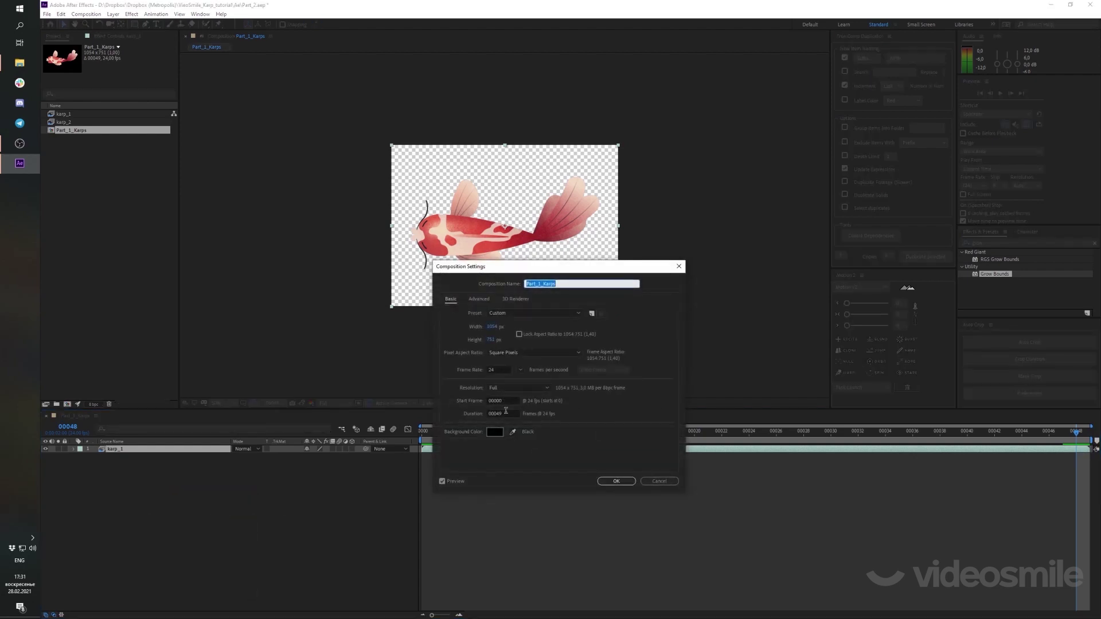
left_click(507, 413)
type("00048")
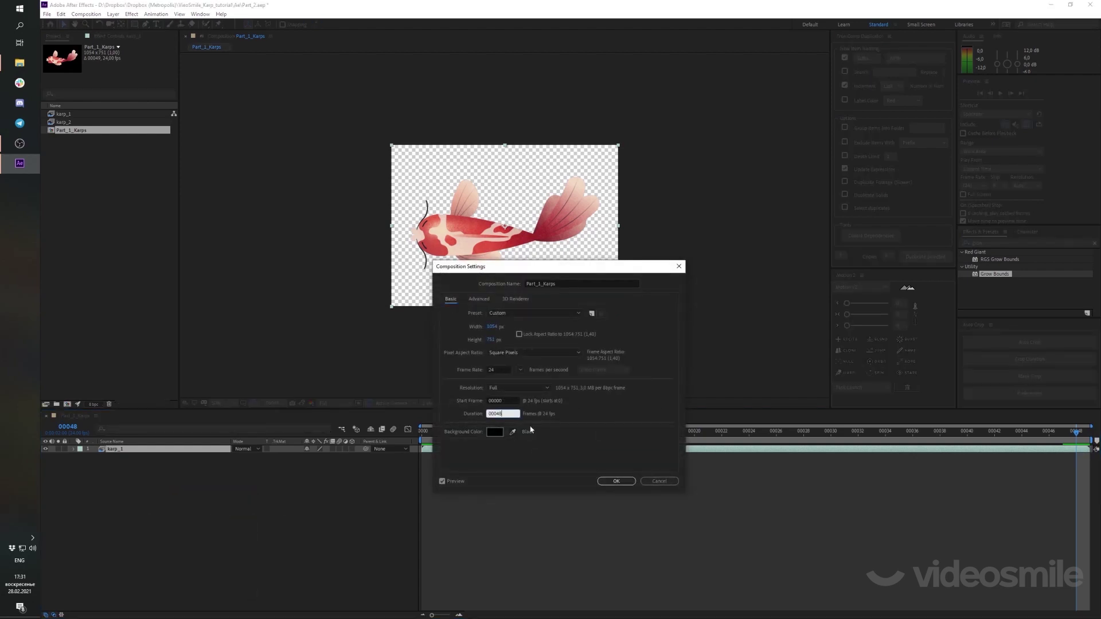
left_click(615, 479)
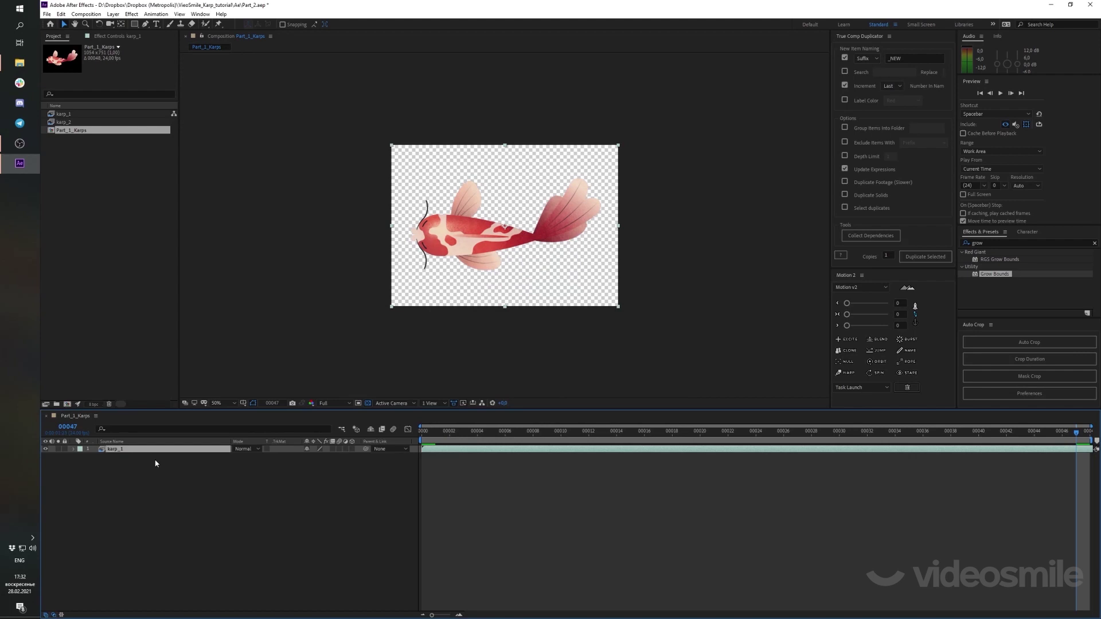
Pre-compose karp_1 into karp_1 Comp 1 and display the current time as timecode
key("ctrl+shift+c")
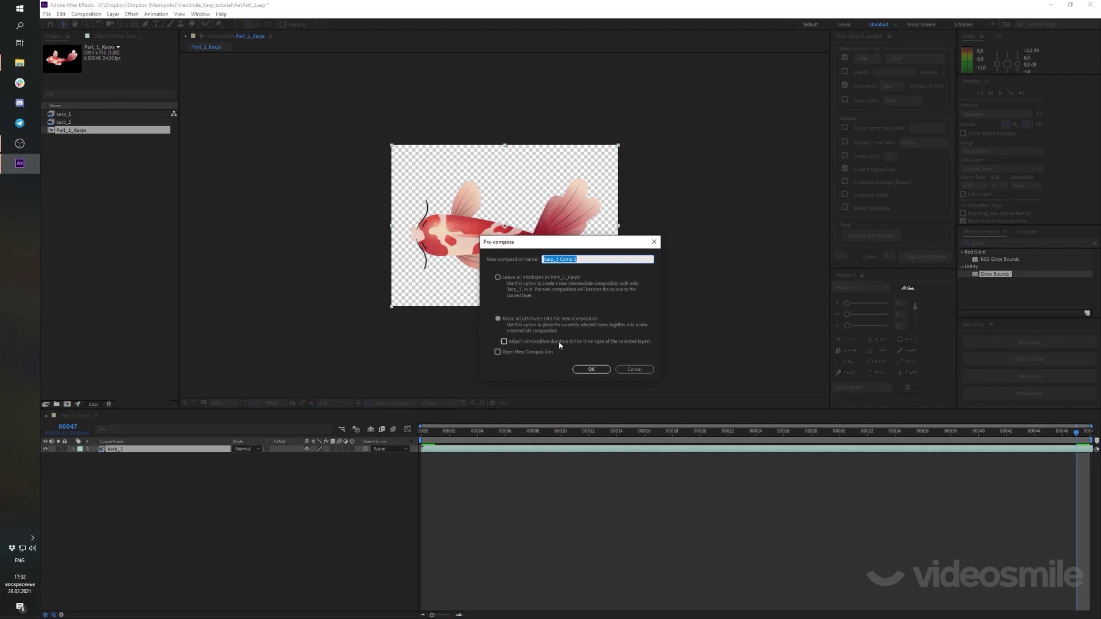
left_click(591, 369)
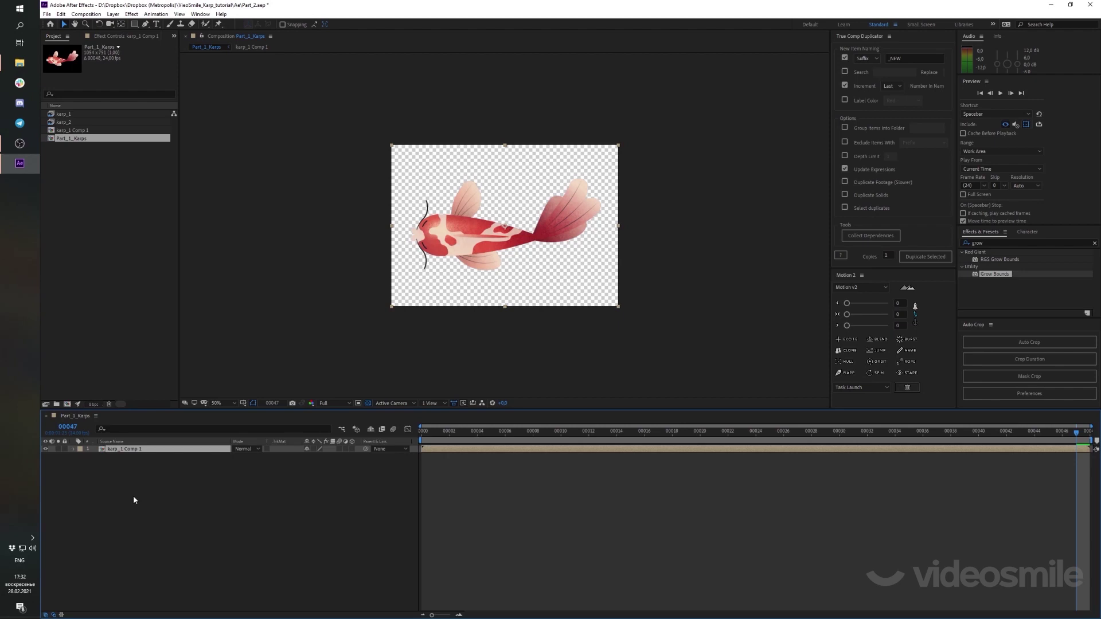
left_click(73, 429, "ctrl")
Set Part_1_Karps's duration to 0:00:15:00 and scrub to see where the fish layer ends
right_click(146, 526)
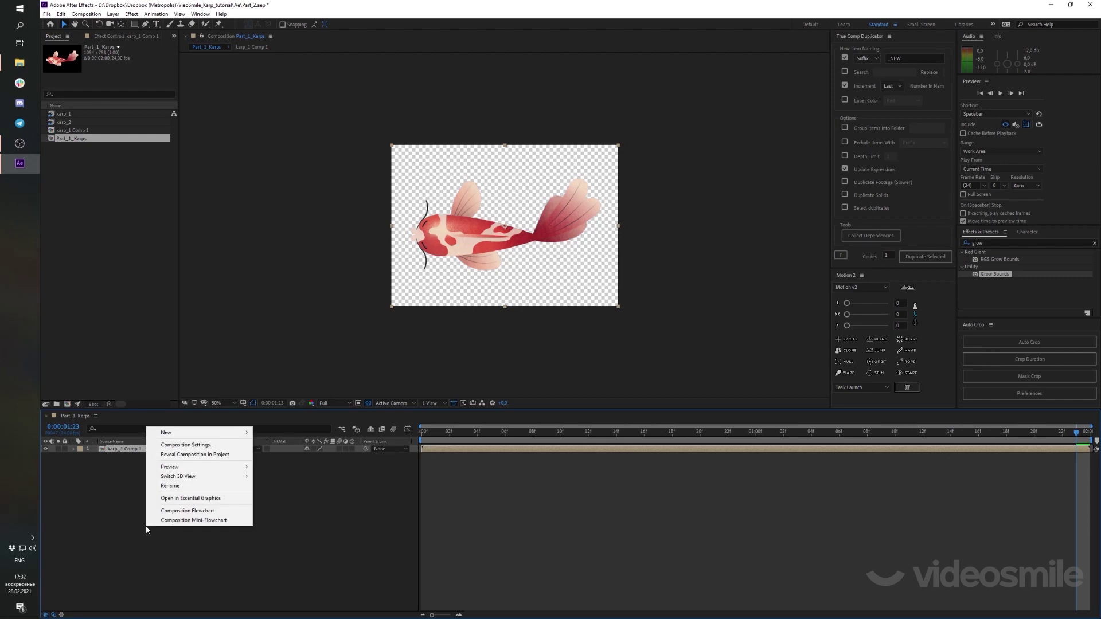
left_click(212, 444)
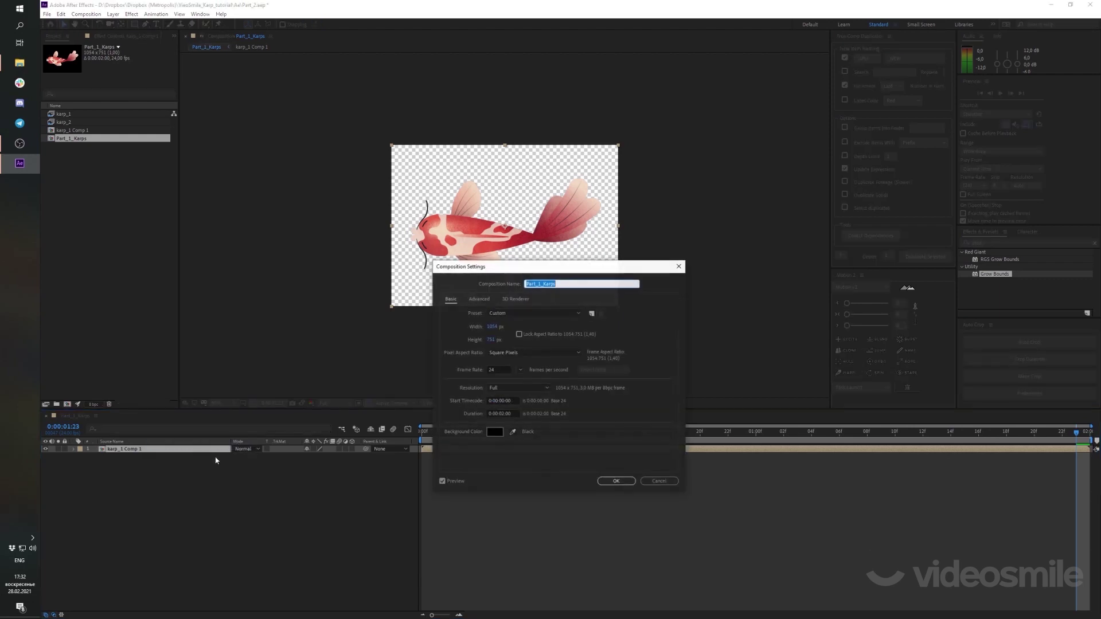
left_click(500, 413)
type("15")
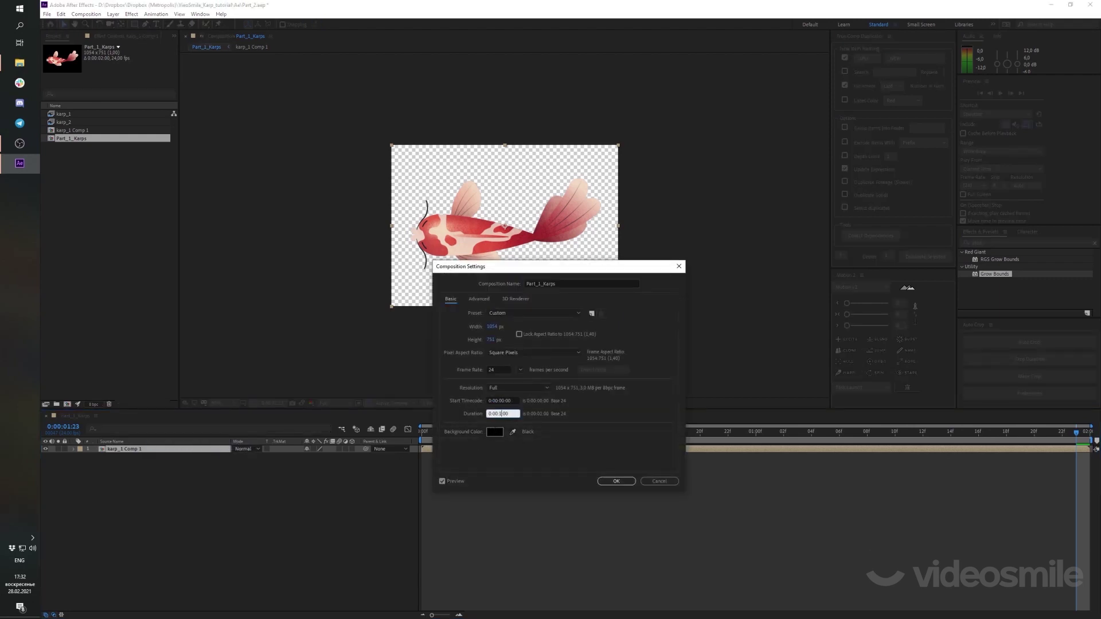
left_click(616, 481)
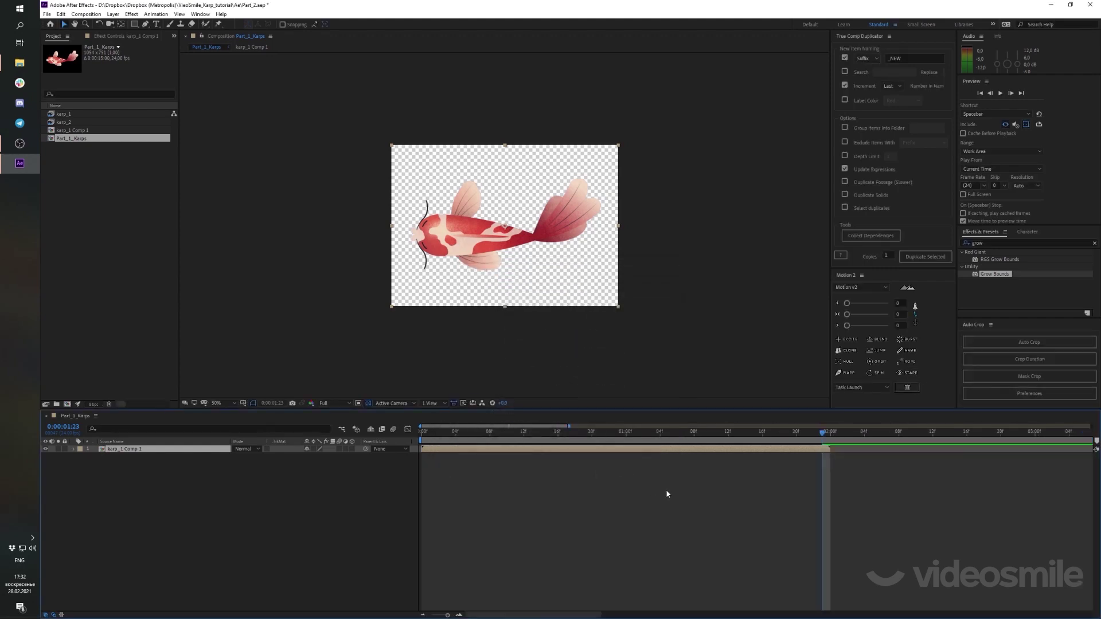
left_click(662, 435)
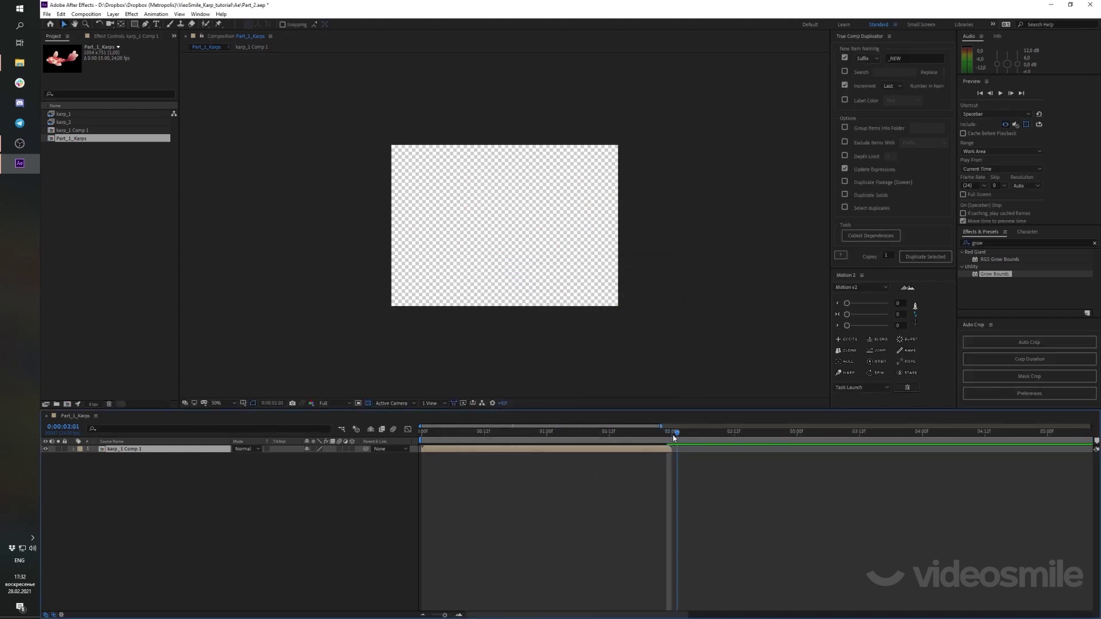
mouse_move(662, 440)
left_mouse_down()
mouse_move(670, 446)
mouse_move(635, 443)
left_mouse_up()
left_click(314, 474)
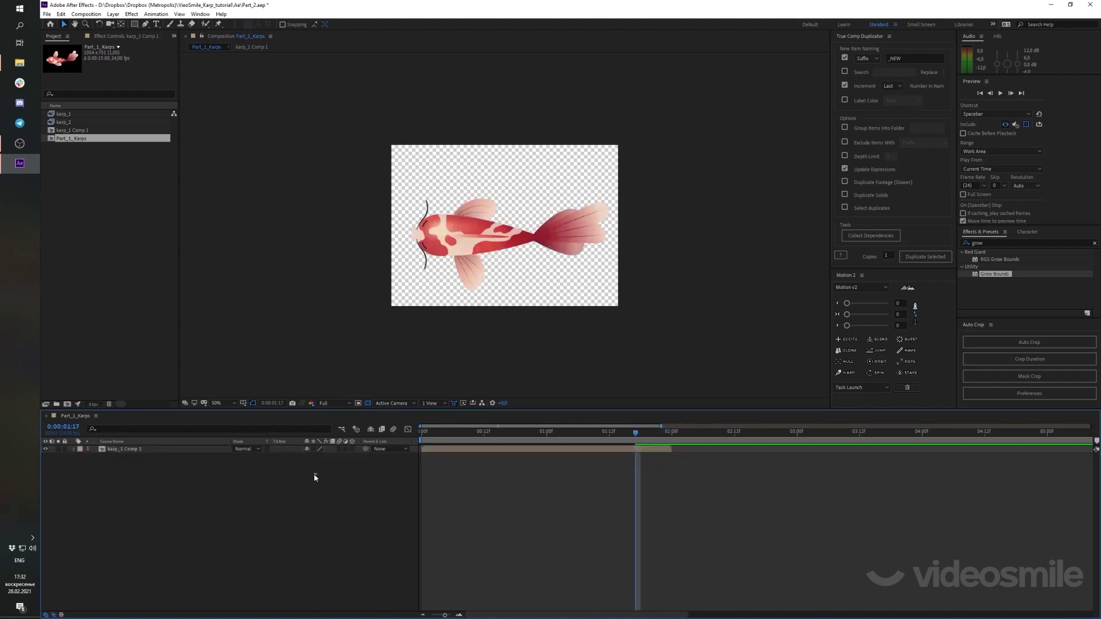
Rename the fish layer karp_1 and enable time remapping on it
left_click(138, 450)
key("Return")
type("karp_1")
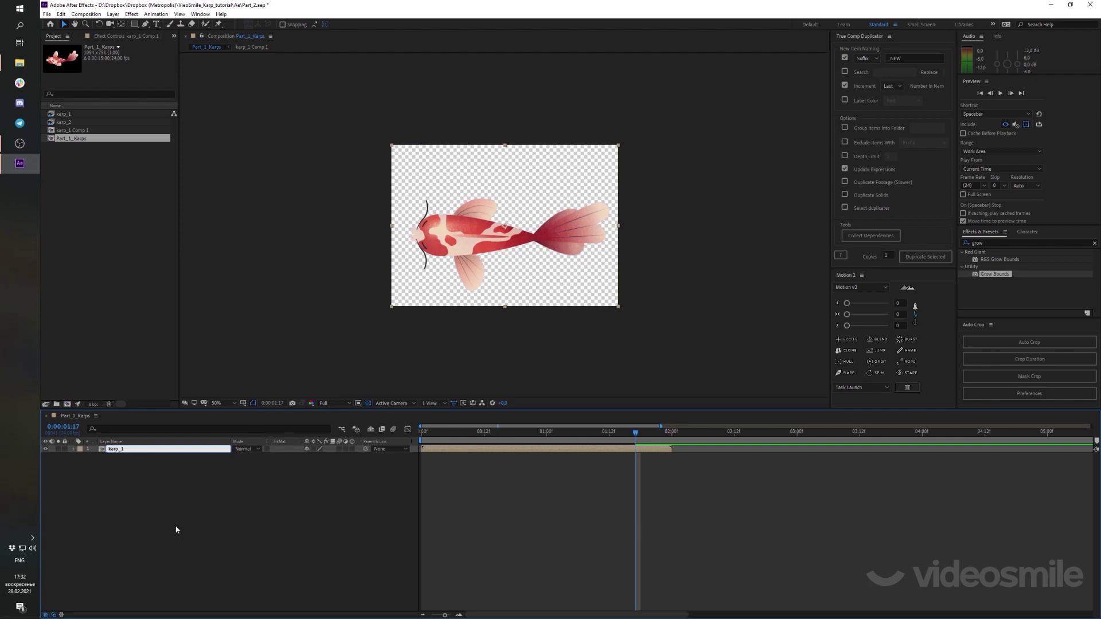
key("Return")
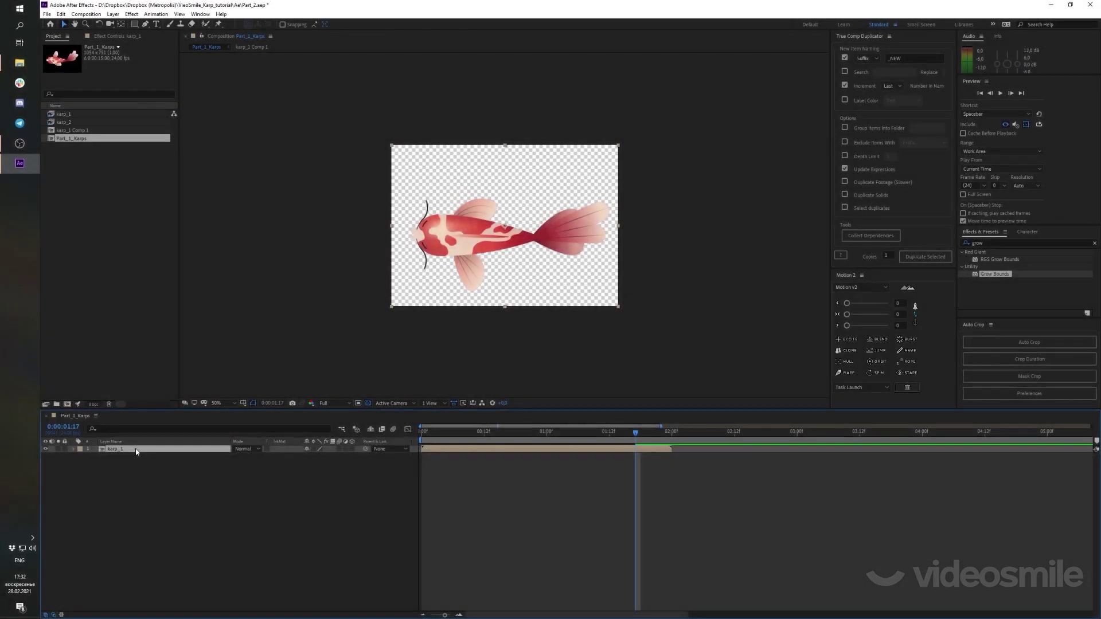
key("ctrl+alt+t")
Extend karp_1's out point to the 15-second comp end and preview from the start
left_click(375, 492)
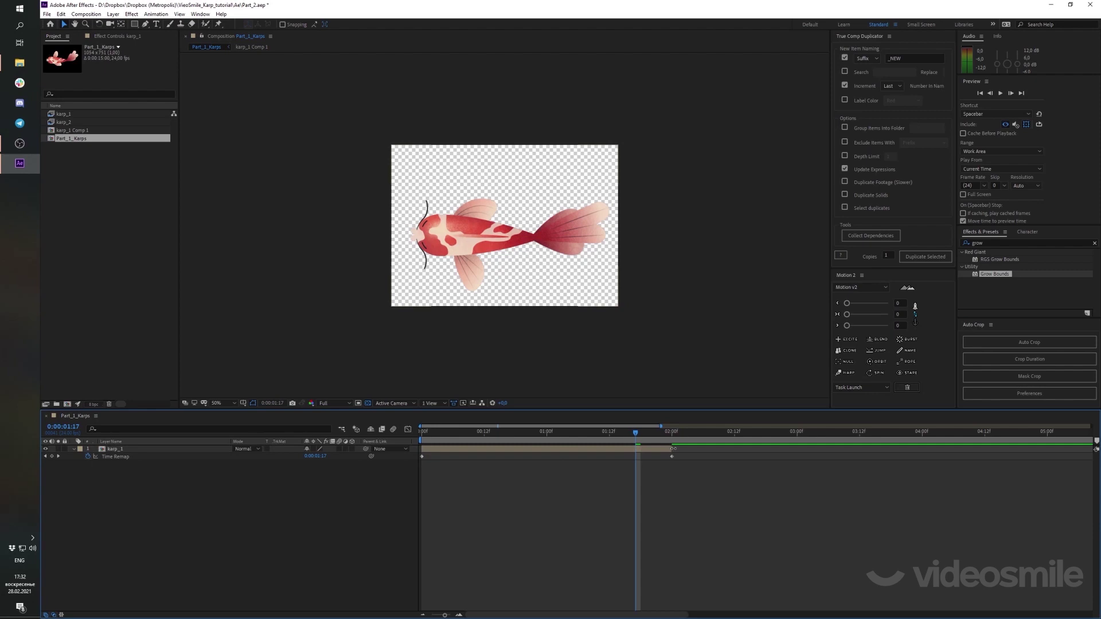
left_click_drag(673, 448, 1087, 449)
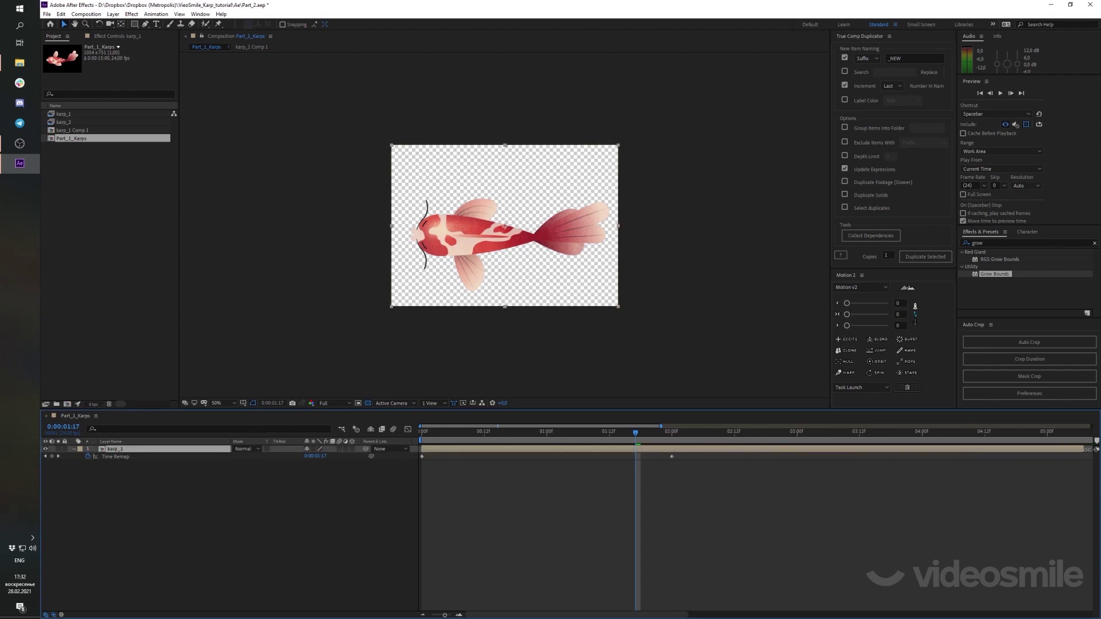
key("minus")
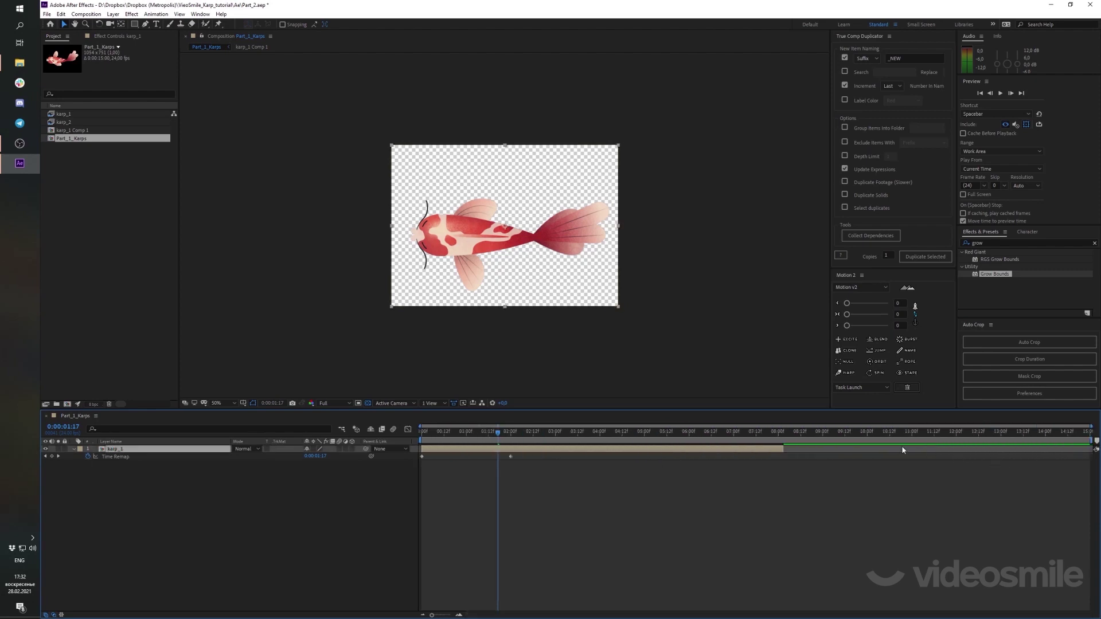
left_click_drag(903, 451, 1083, 451)
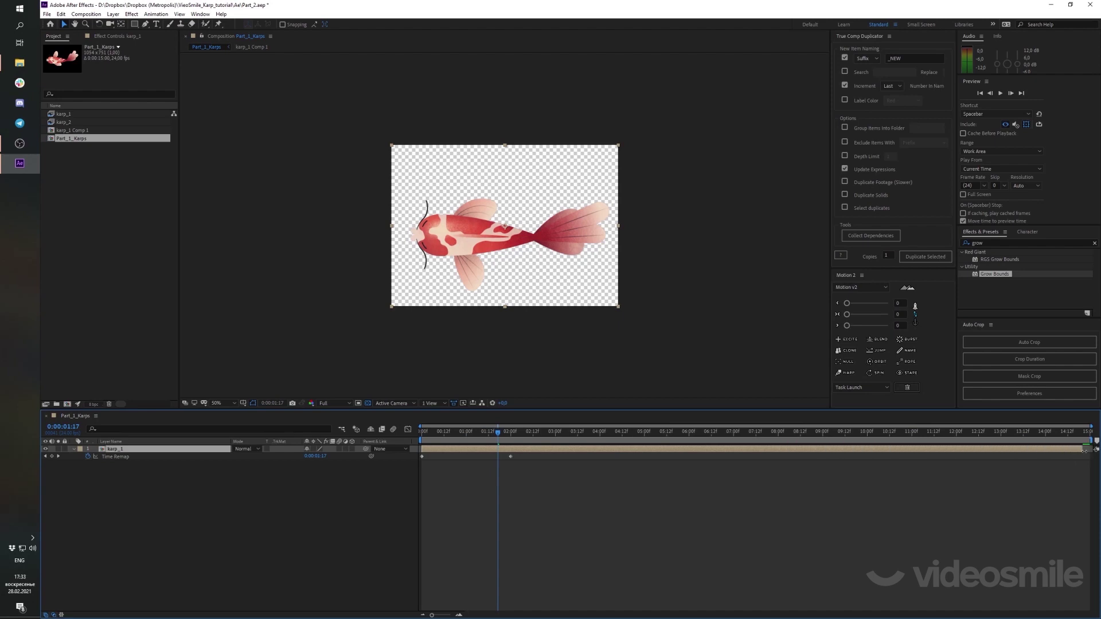
left_click(511, 435)
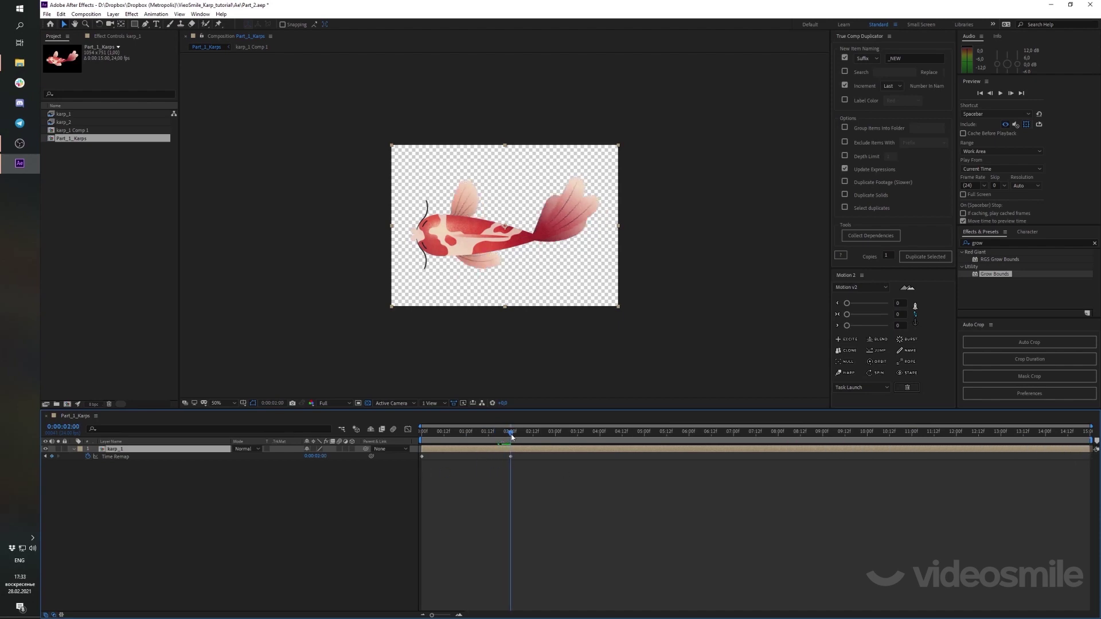
left_click_drag(512, 437, 513, 457)
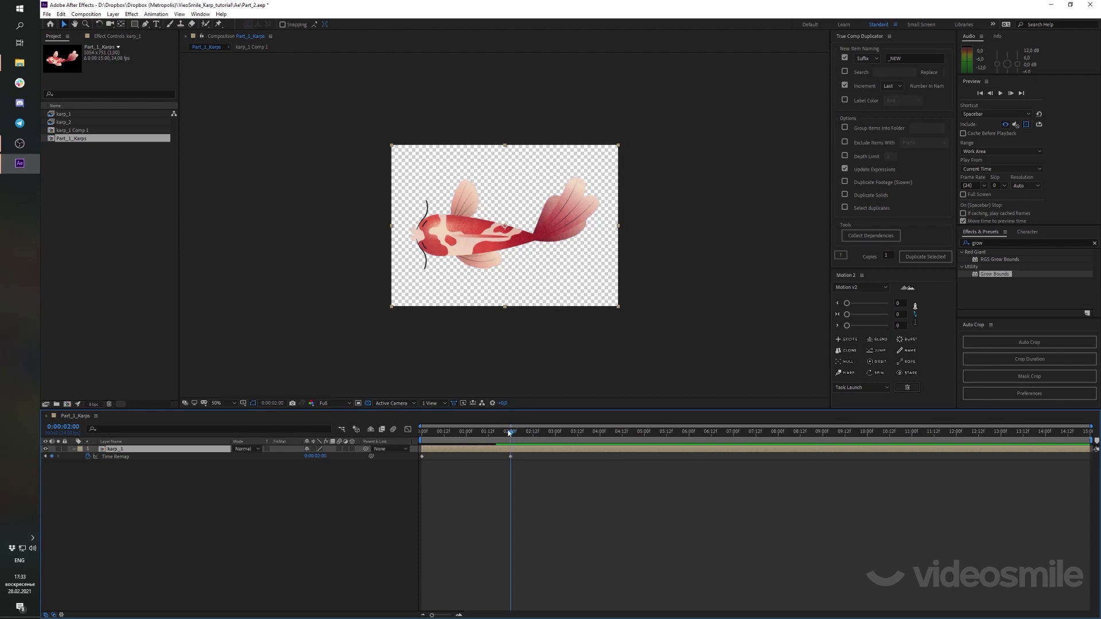
key("Home")
key("space")
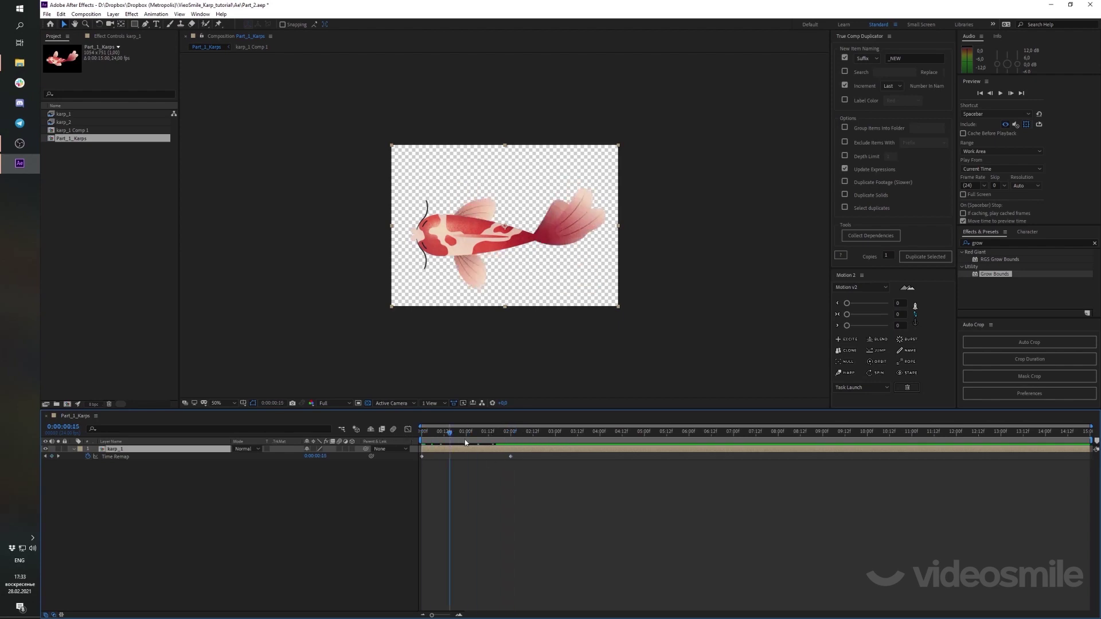
Add a loopOut cycle expression to karp_1's Time Remap and scrub to check the loop
left_click(88, 457, "alt")
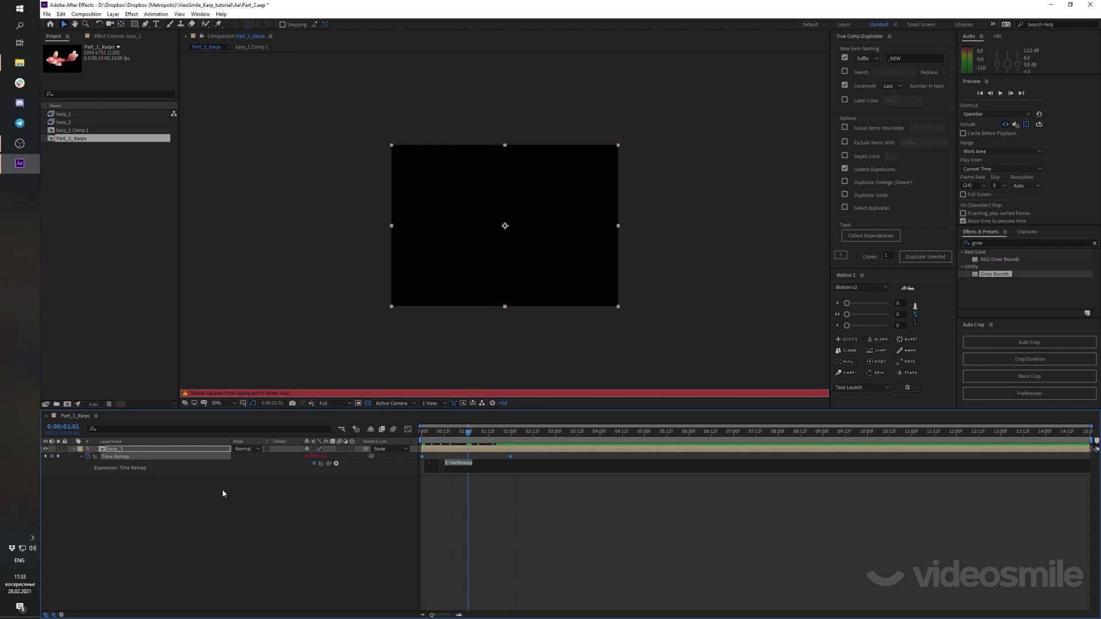
left_click(337, 465)
mouse_move(388, 419)
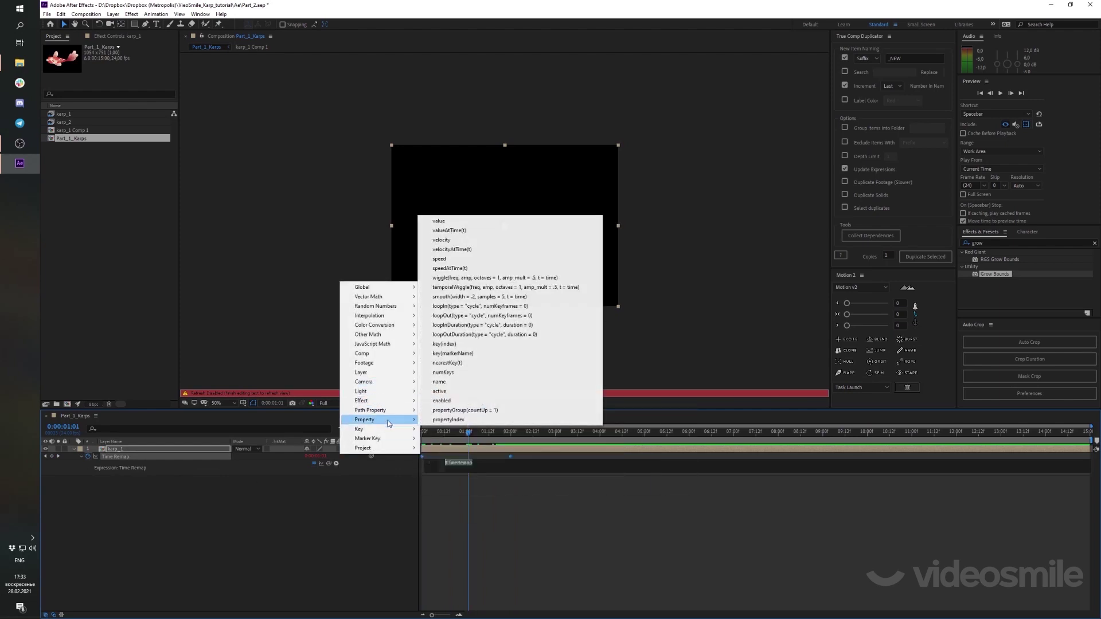
left_click(506, 315)
left_click(471, 533)
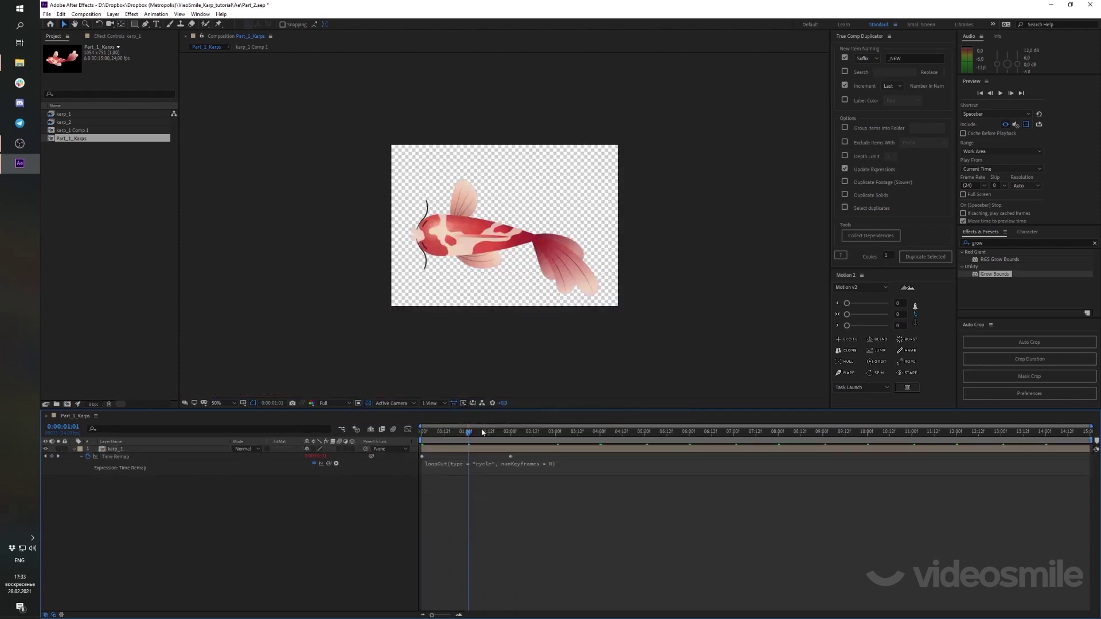
left_click_drag(482, 432, 492, 433)
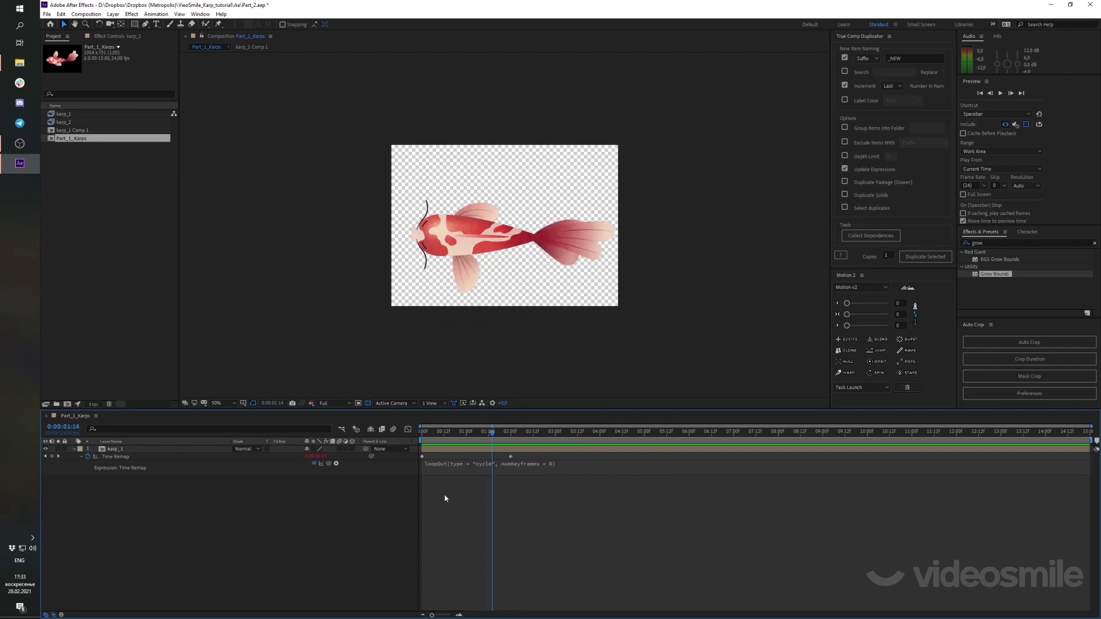
left_click(186, 449)
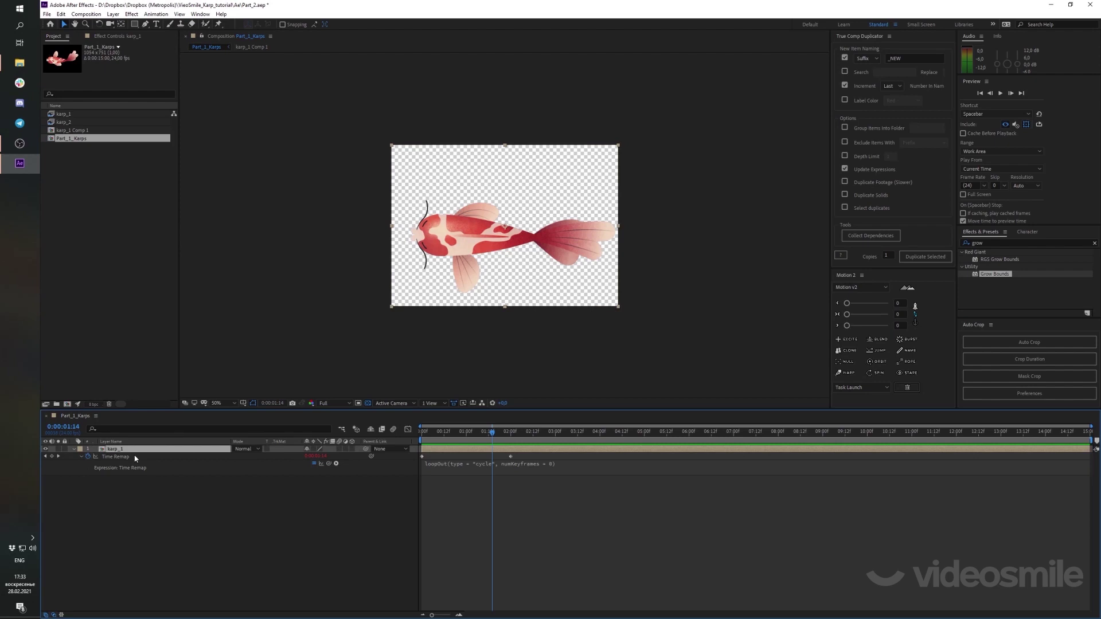
Pre-compose karp_1 into karp_1 Comp 2
key("ctrl+shift+c")
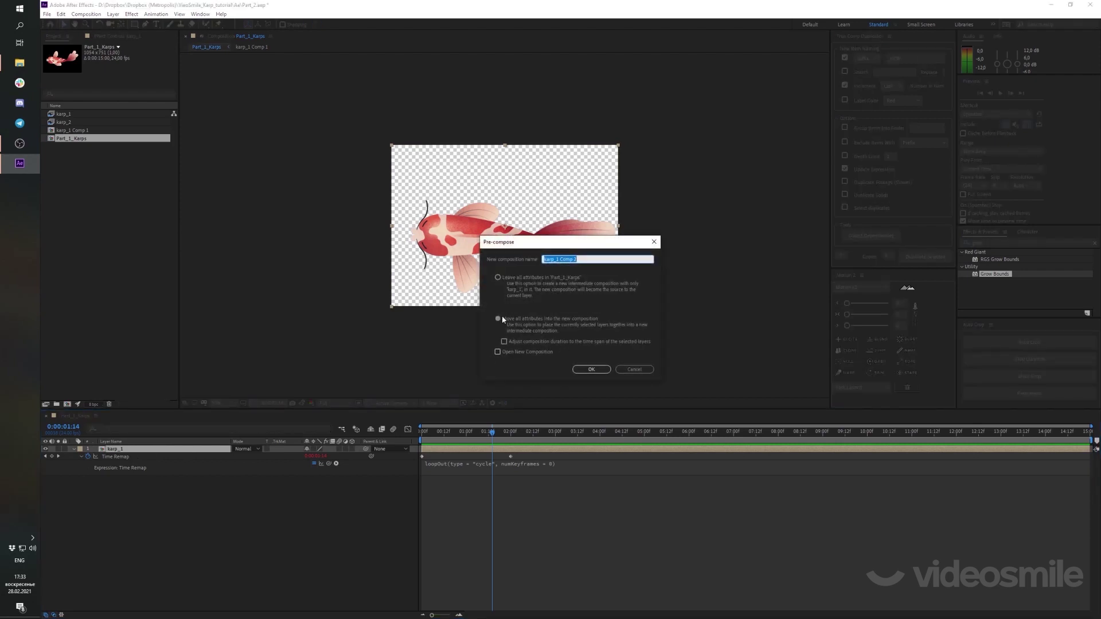
left_click(591, 369)
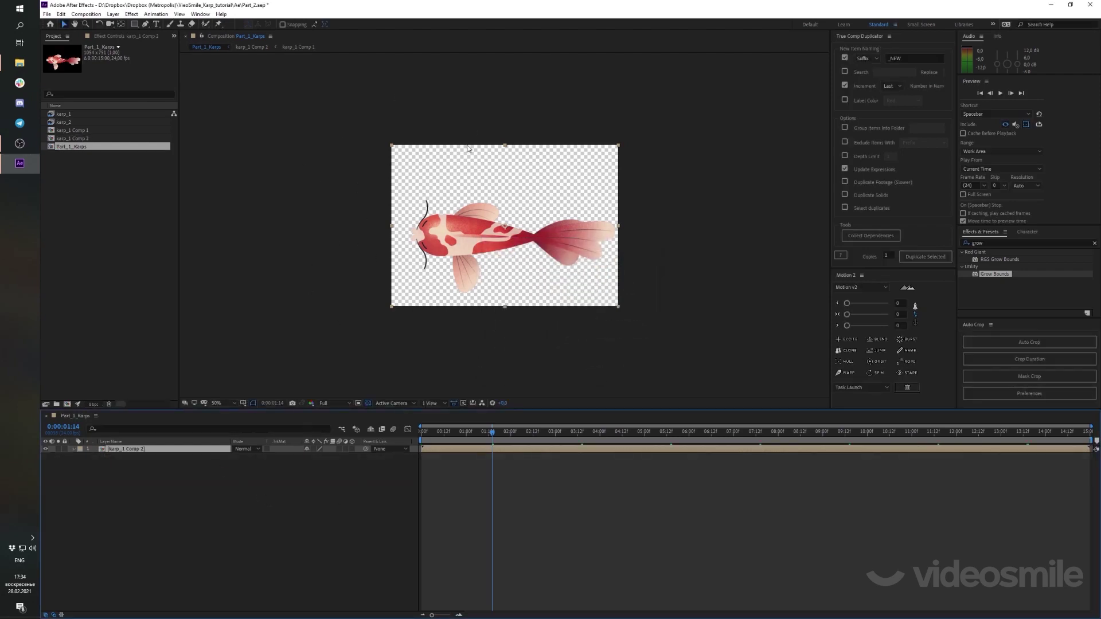
left_click(114, 451)
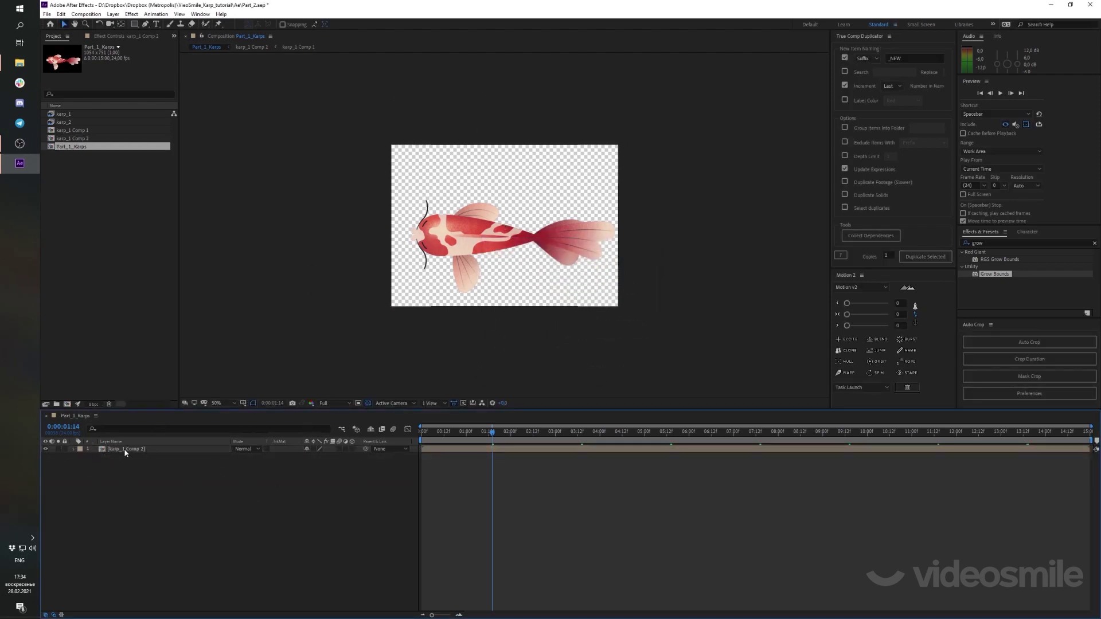
left_click(144, 488)
Set Part_1_Karps's composition size to 1920×1080
right_click(184, 510)
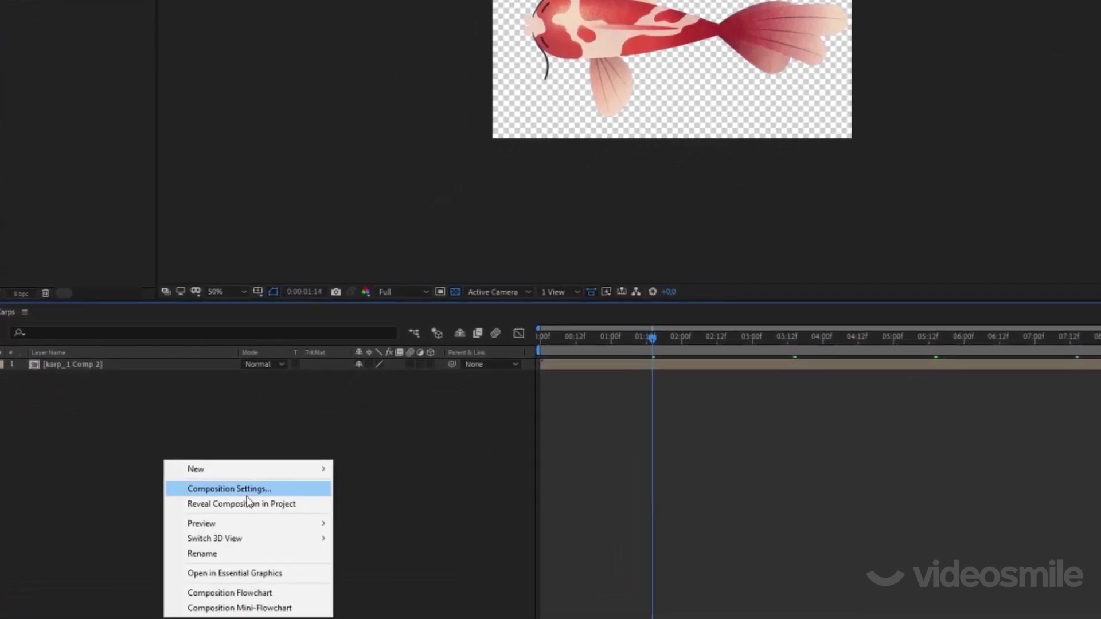
left_click(248, 495)
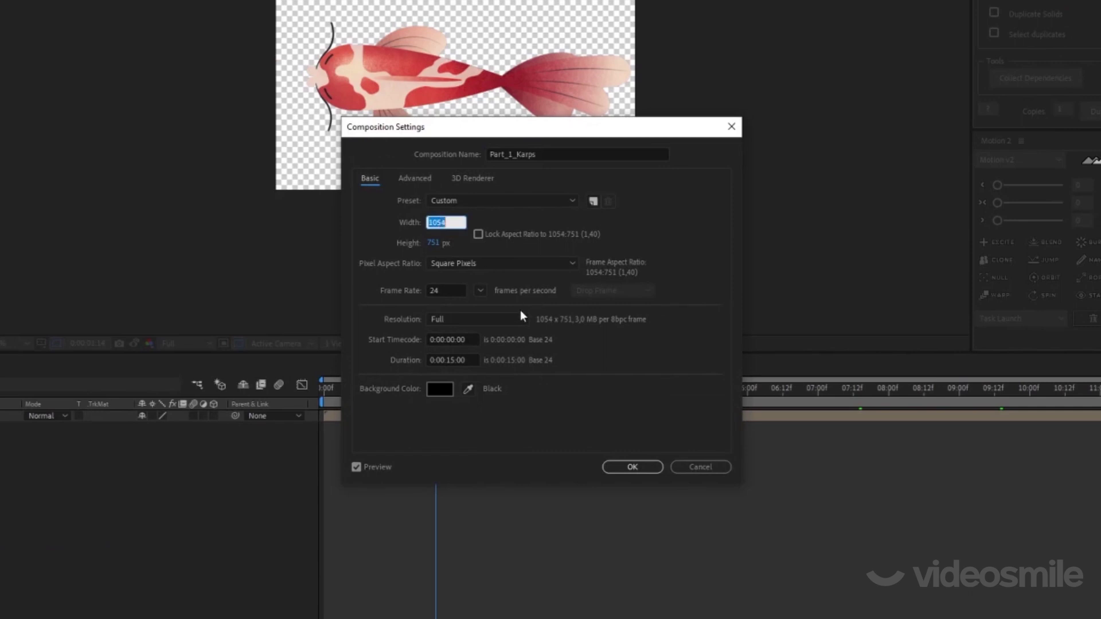
type("1920")
left_click(438, 242)
type("1080")
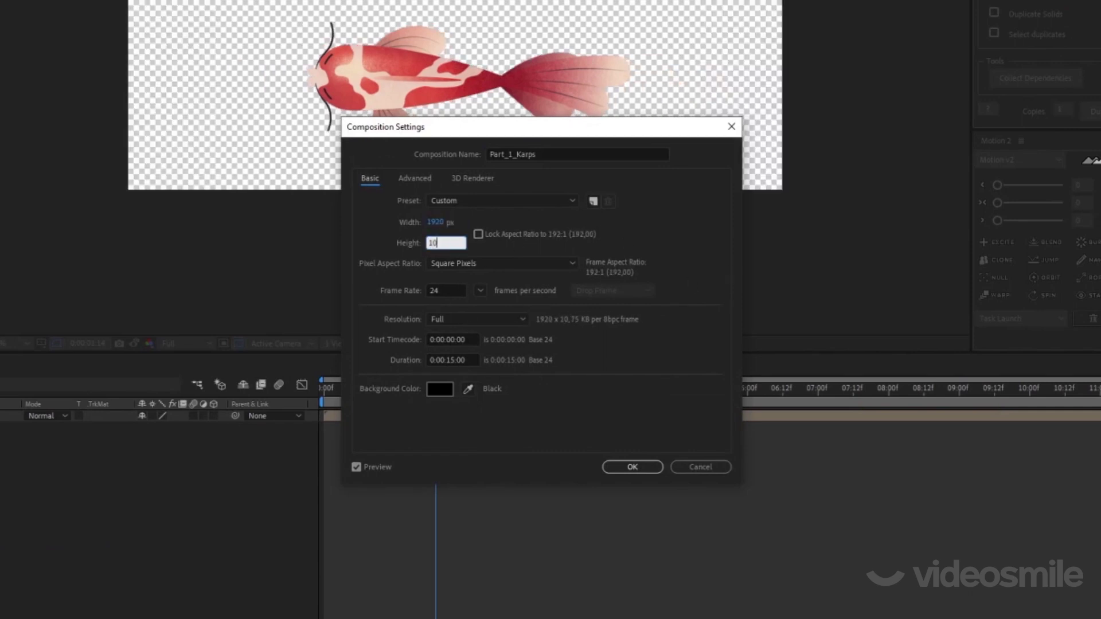
key("Return")
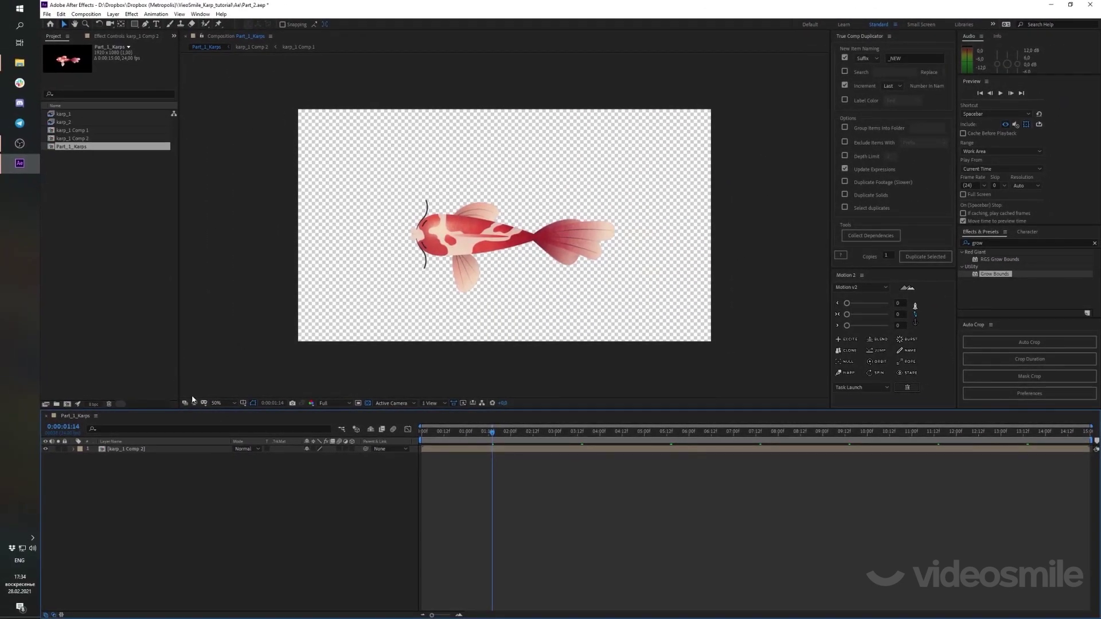
left_click(140, 450)
left_click(152, 474)
Add an adjustment layer above karp_1 Comp 2 with Ctrl+Alt+Y
key("ctrl+alt+y")
right_click(183, 483)
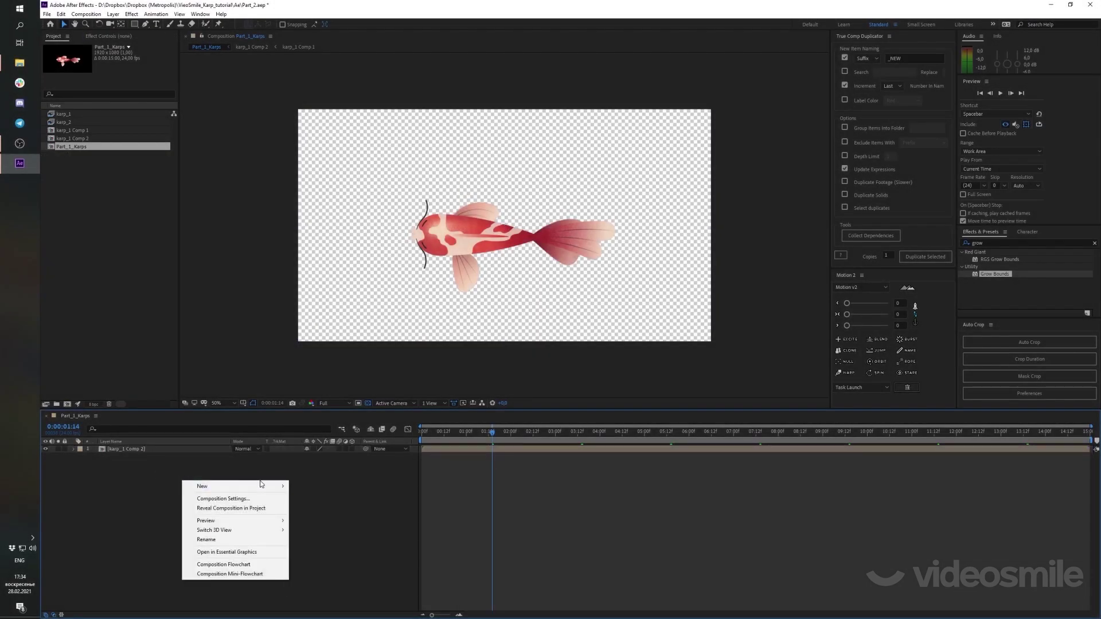
mouse_move(287, 490)
left_click(218, 474)
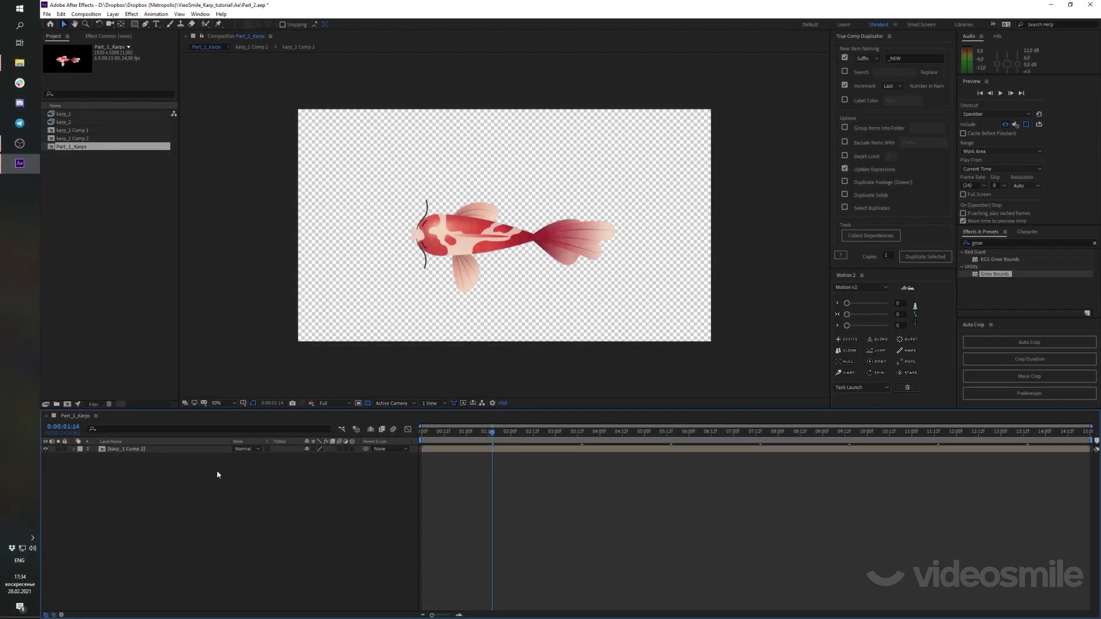
key("ctrl+alt+y")
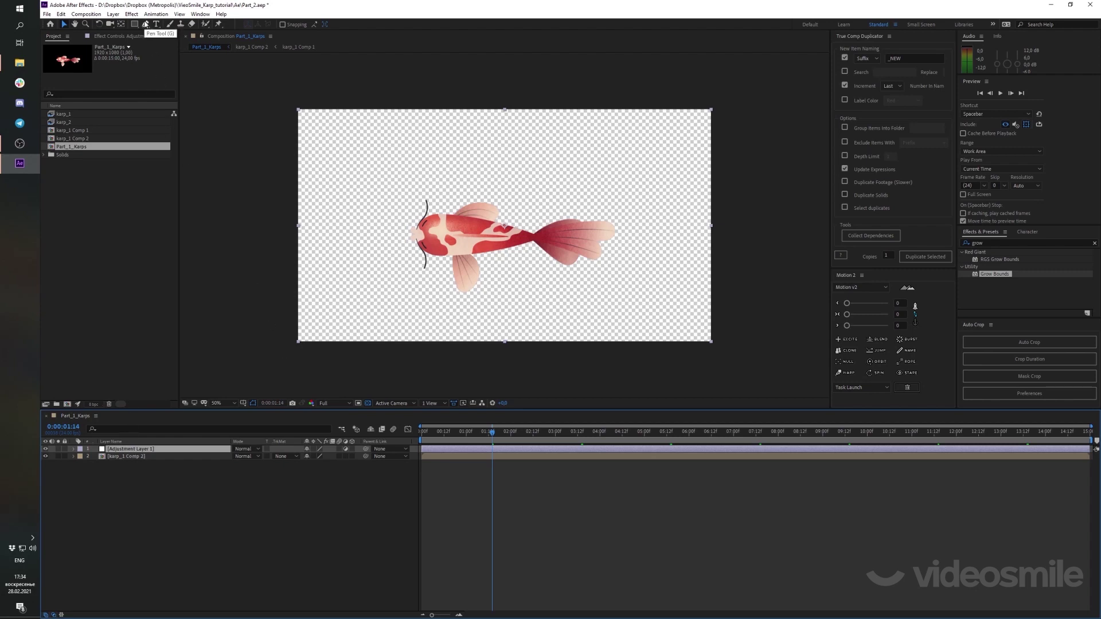
With the Pen tool, draw a path on the adjustment layer from above the frame, through a curved point on the fish, down below it
key("g")
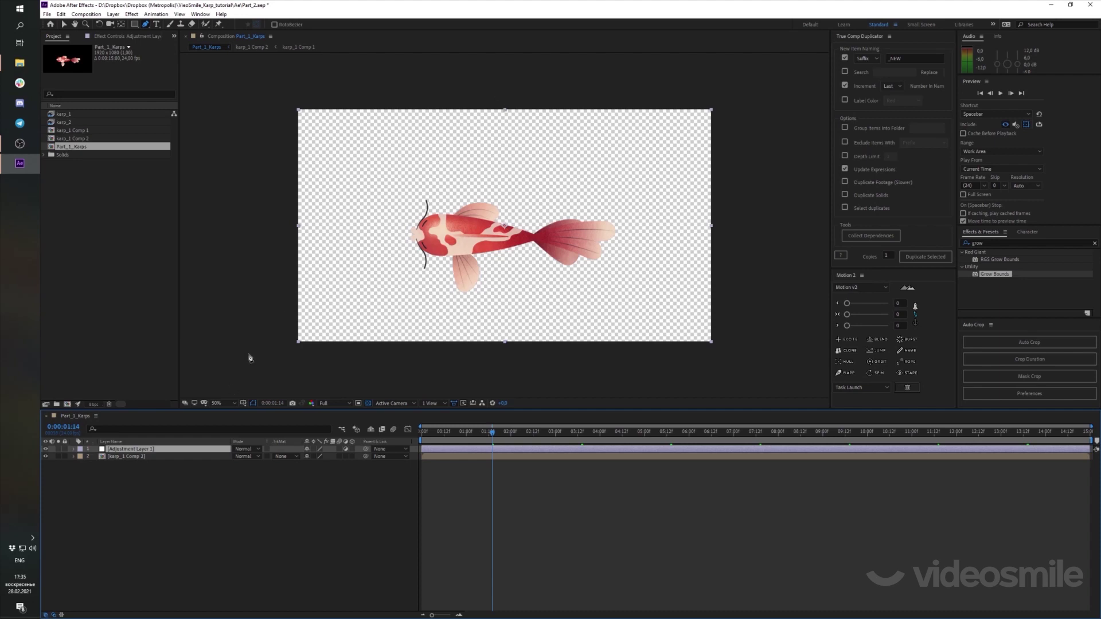
left_click(486, 92)
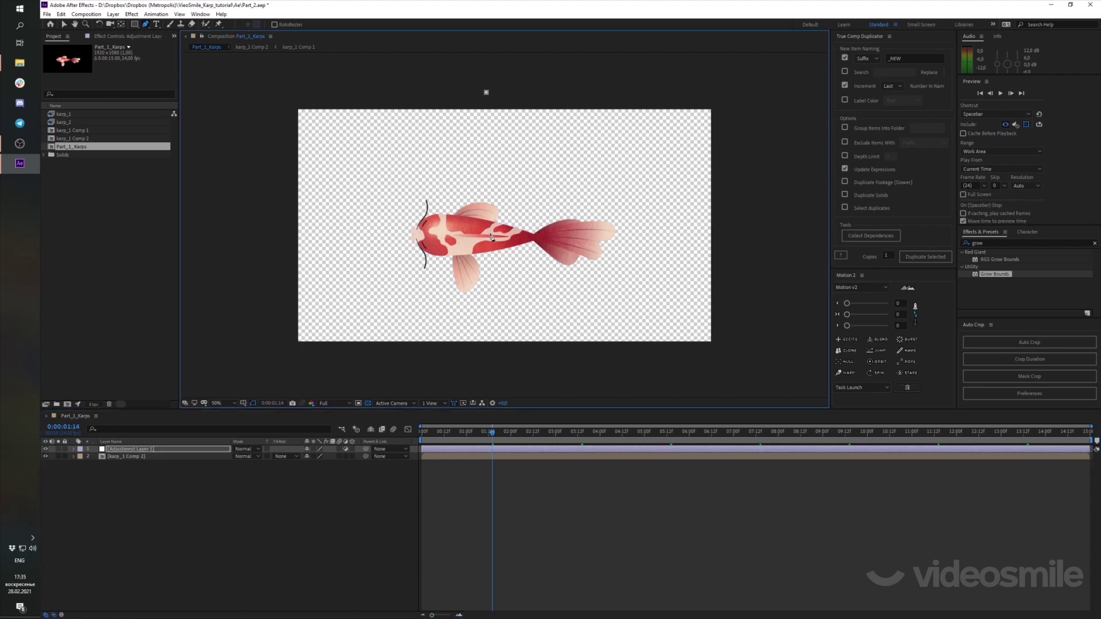
mouse_move(491, 237)
left_mouse_down()
mouse_move(581, 239)
mouse_move(495, 244)
mouse_move(546, 180)
left_mouse_up()
left_click_drag(451, 352, 473, 562)
left_click_drag(548, 178, 504, 153)
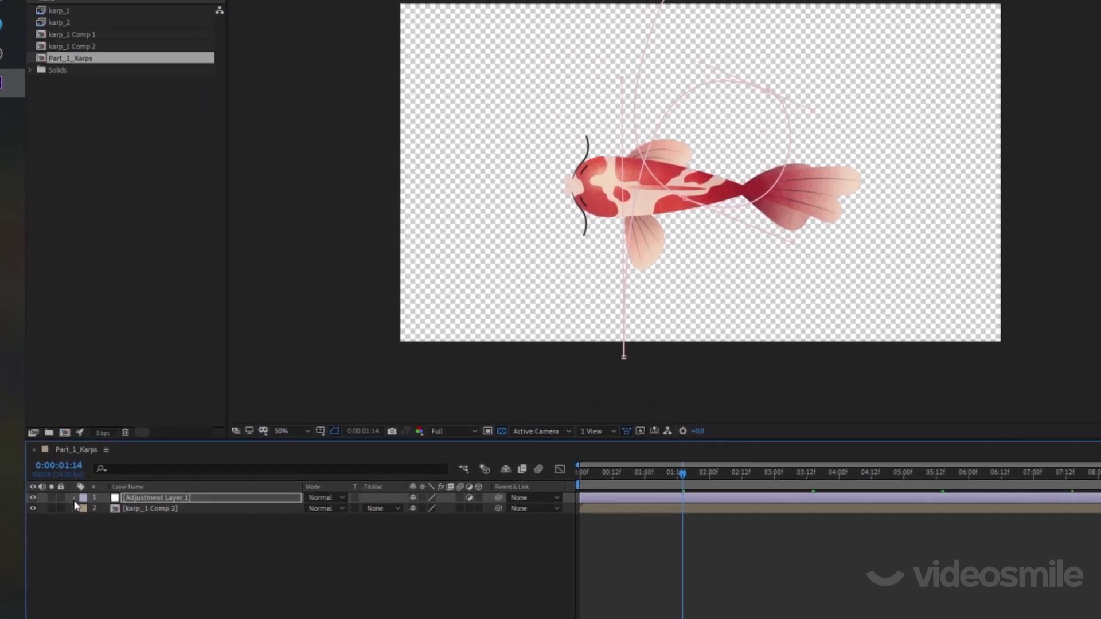
Change Mask 1's colour from pink to a near-black shade
left_click(73, 455)
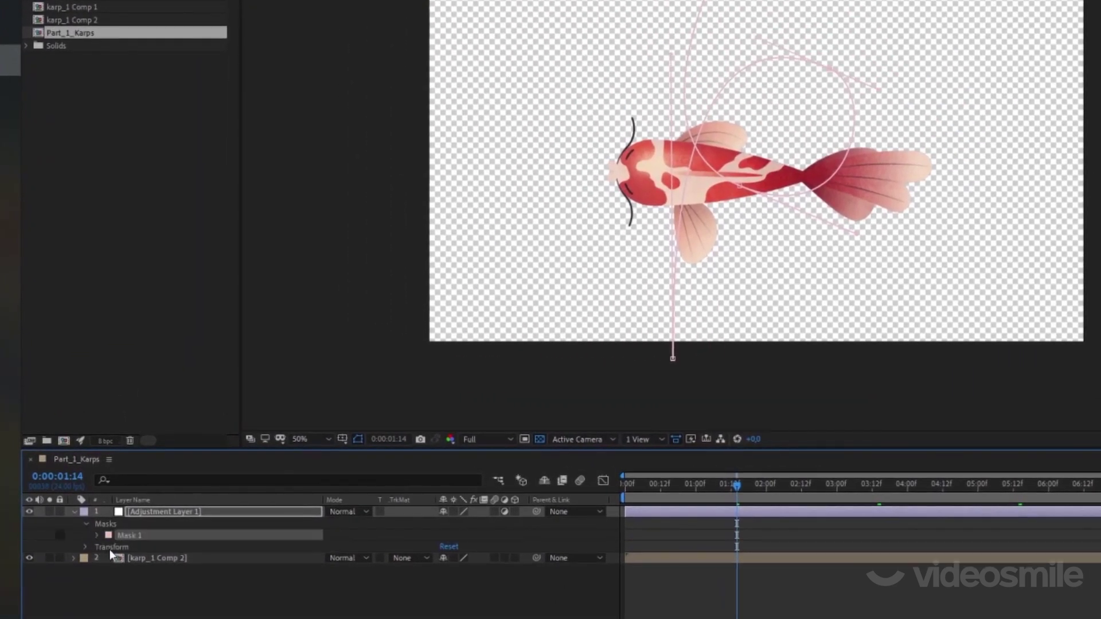
left_click(108, 535)
left_click_drag(340, 78, 339, 230)
left_click_drag(233, 111, 243, 213)
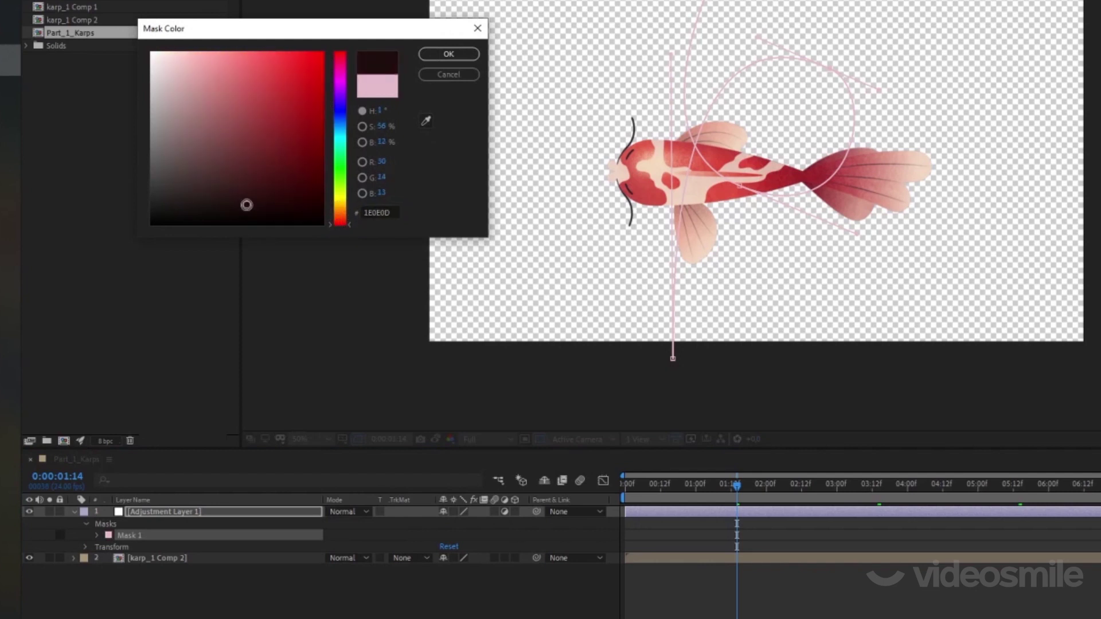
left_click(440, 54)
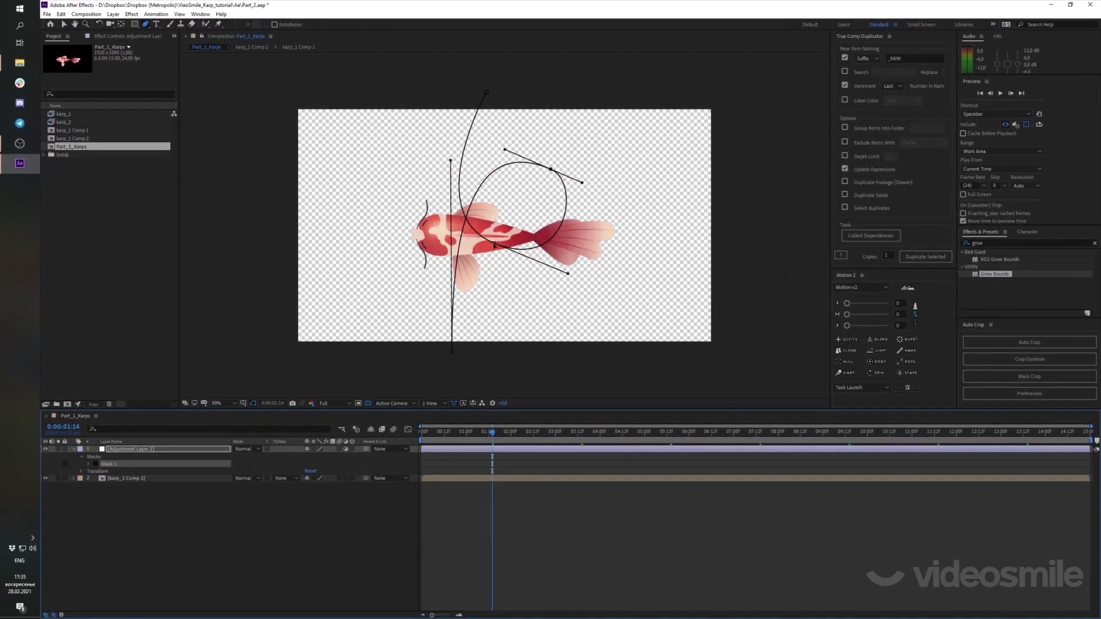
Enlarge the mask loop by lengthening its Bezier handles and add a point near the fish
left_click_drag(493, 239, 570, 276)
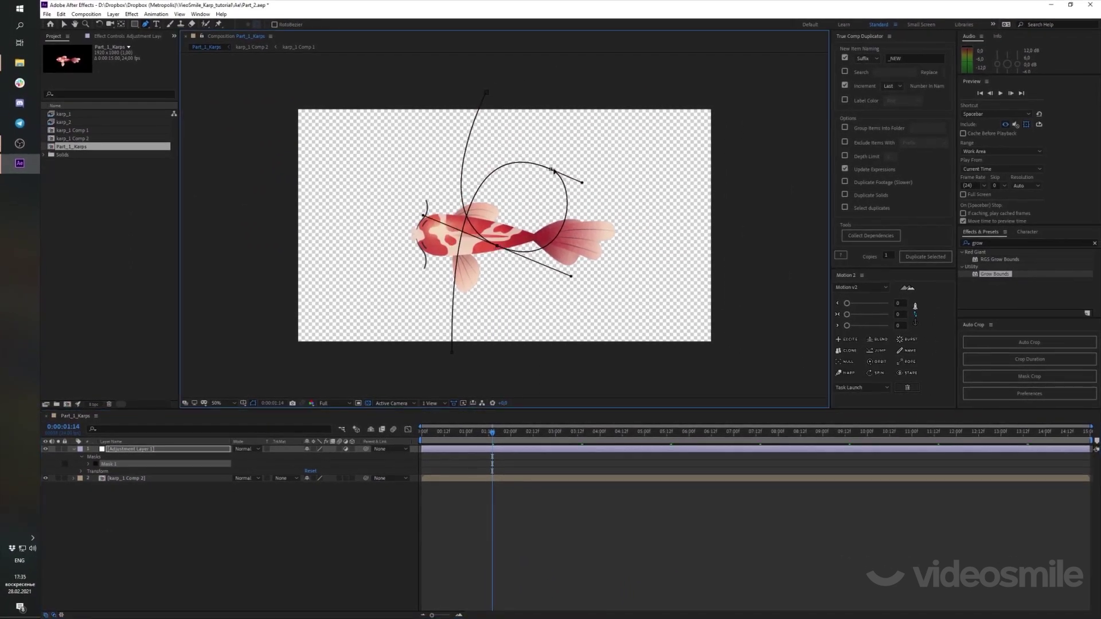
left_click_drag(551, 169, 594, 195)
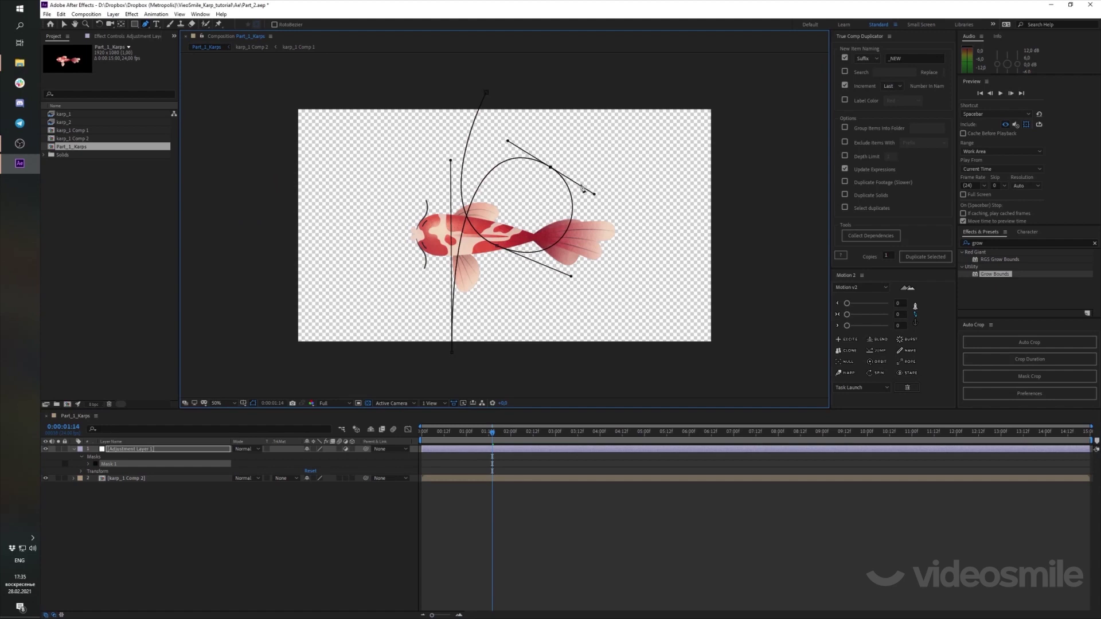
left_click_drag(508, 143, 511, 150)
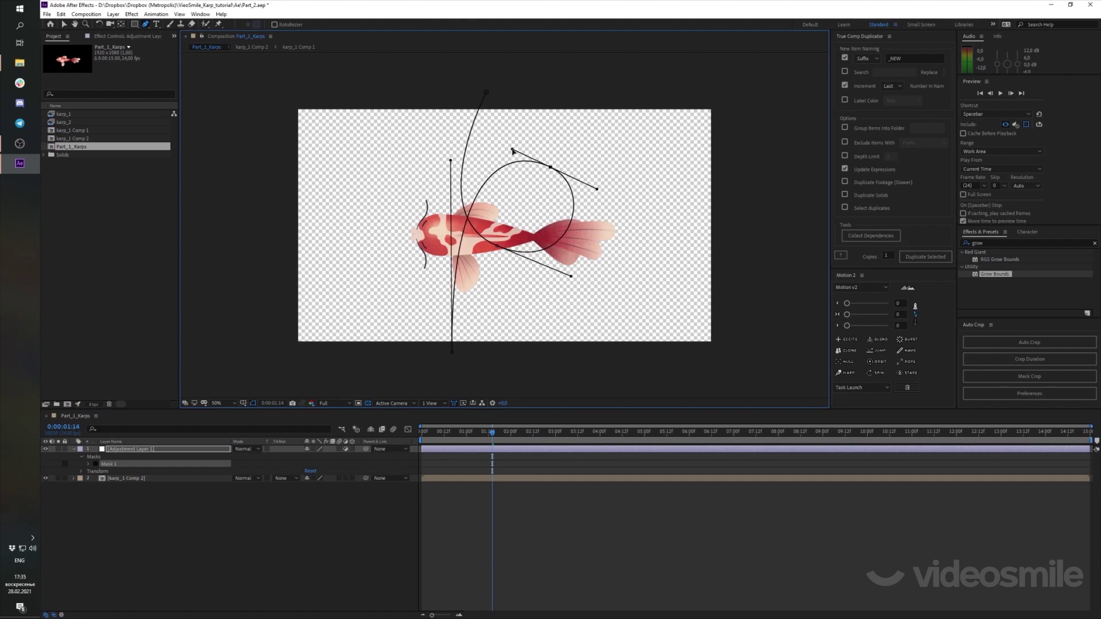
left_click(465, 238)
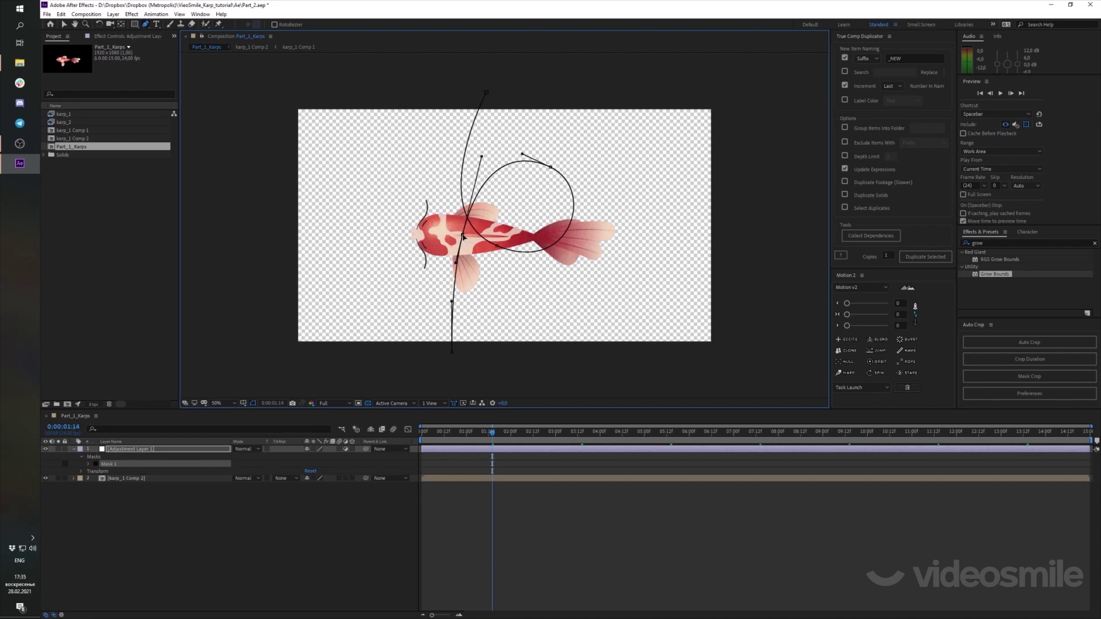
mouse_move(455, 356)
left_mouse_down()
mouse_move(482, 356)
mouse_move(489, 306)
mouse_move(461, 270)
left_mouse_up()
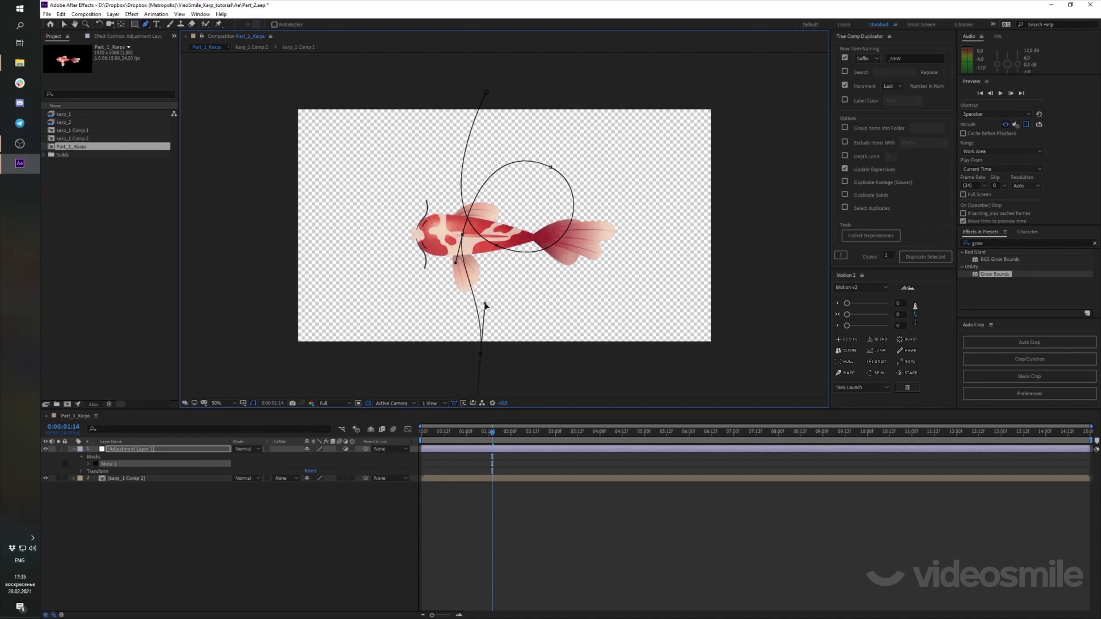
Undo the bottom-point move, then fine-tune the fish point's handles with the Selection tool
key("ctrl+z")
key("v")
left_click(457, 267)
left_click_drag(457, 267, 461, 269)
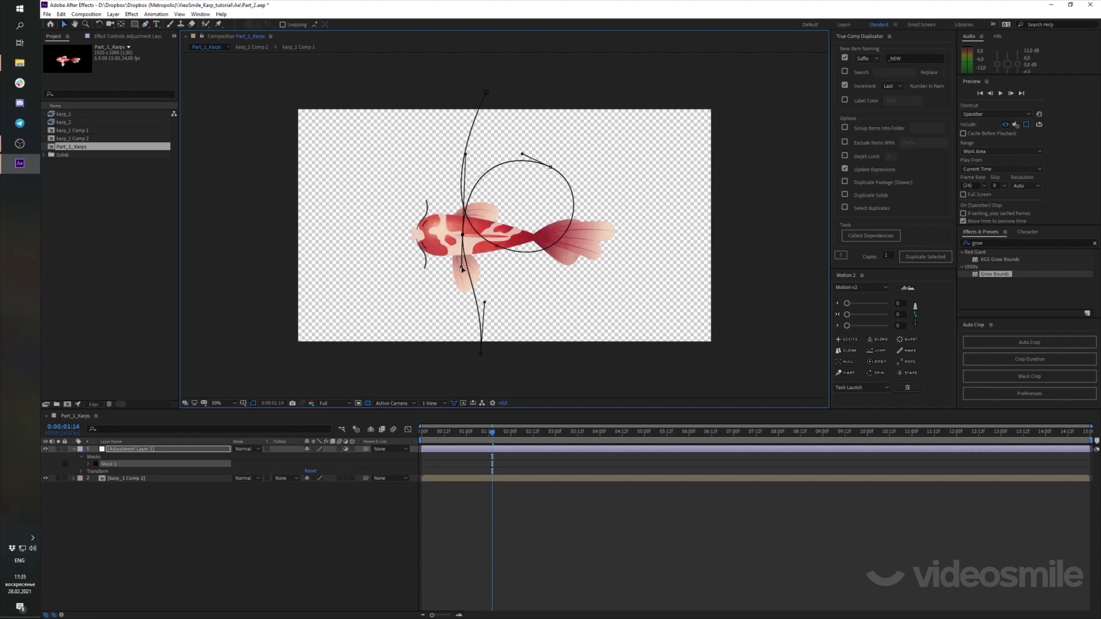
left_click_drag(468, 156, 469, 149)
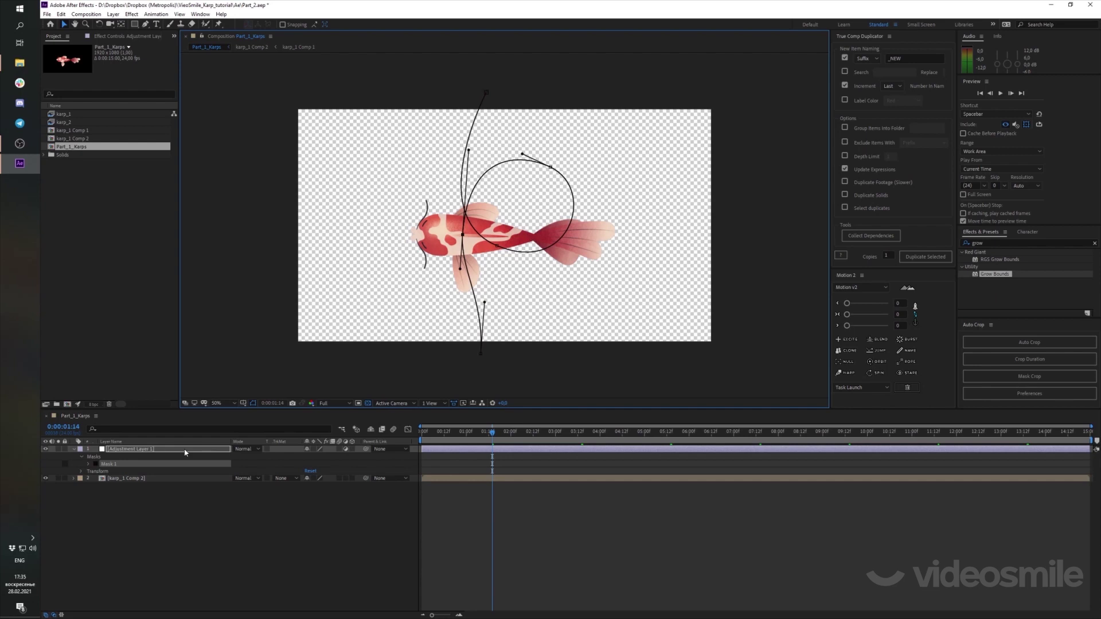
Apply the Boa effect to the adjustment layer from Effects & Presets
left_click(985, 243)
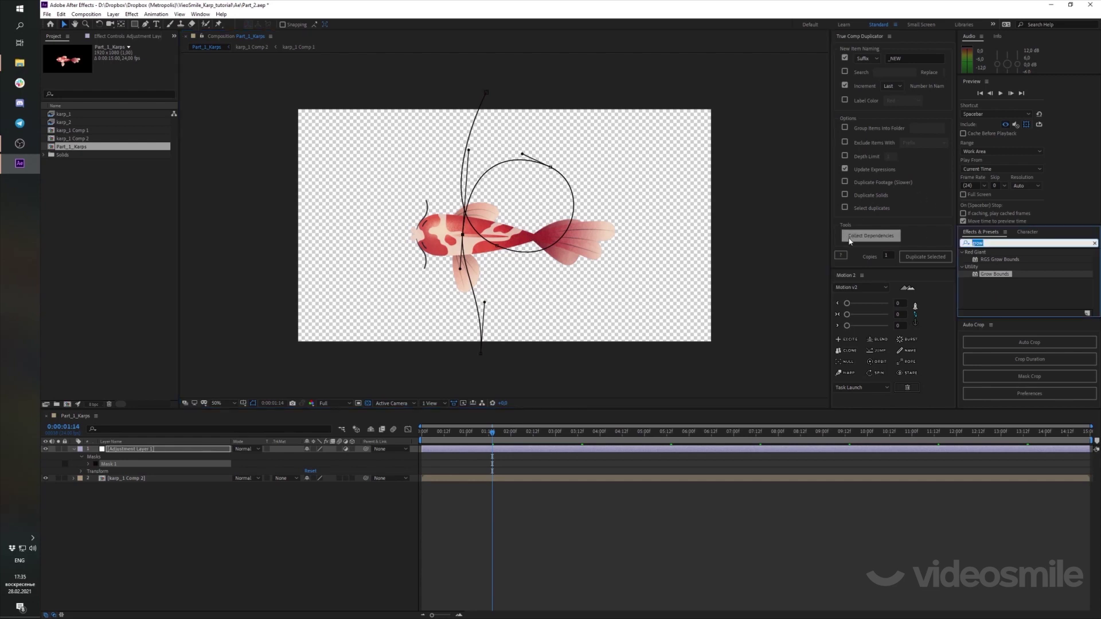
type("boa")
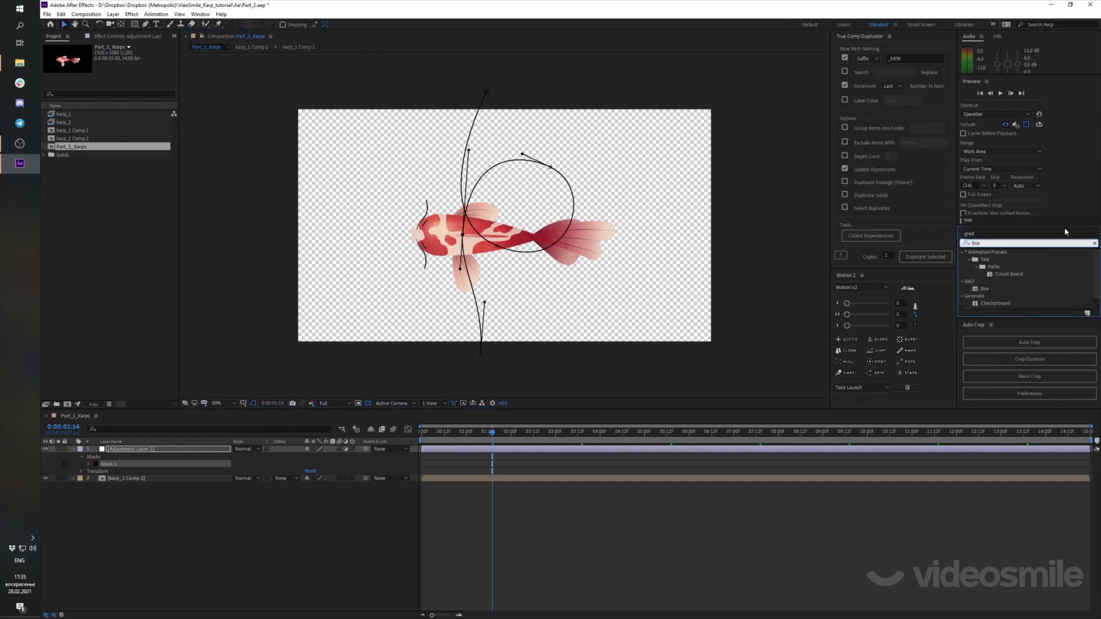
left_click(988, 288)
double_click(988, 289)
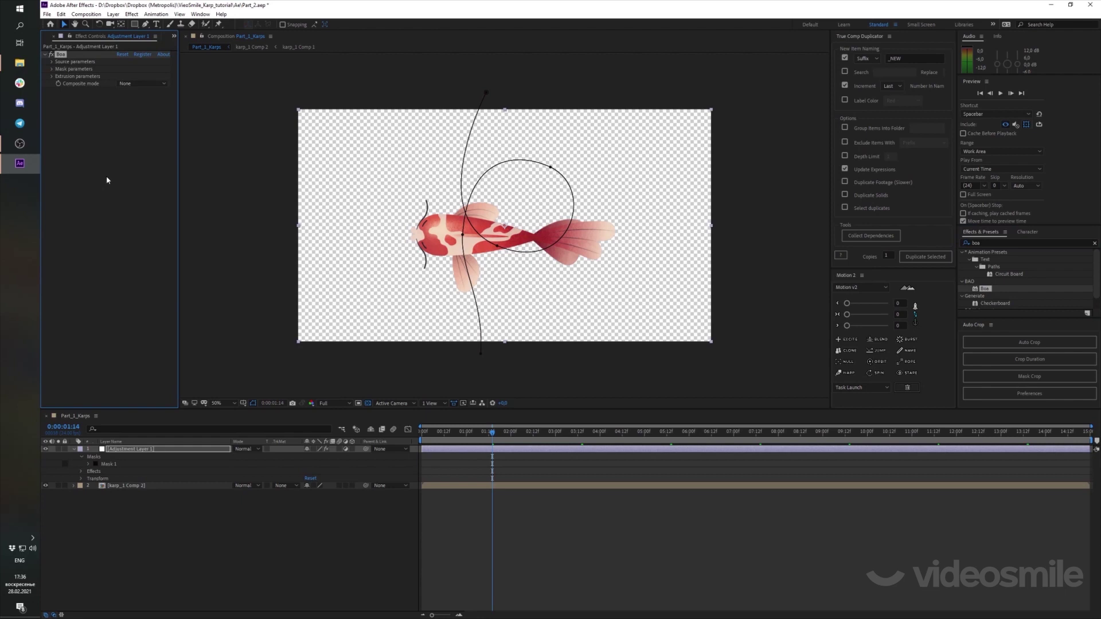
Set Boa's Source to karp_1 Comp 2 and its mask to Mask 1
left_click(52, 62)
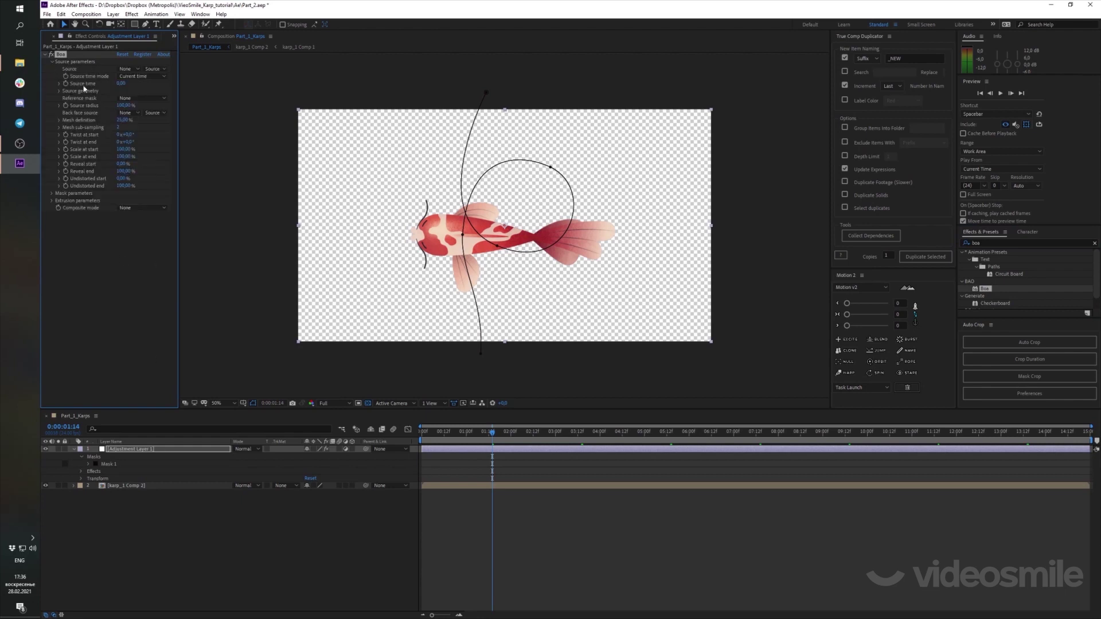
left_click(129, 68)
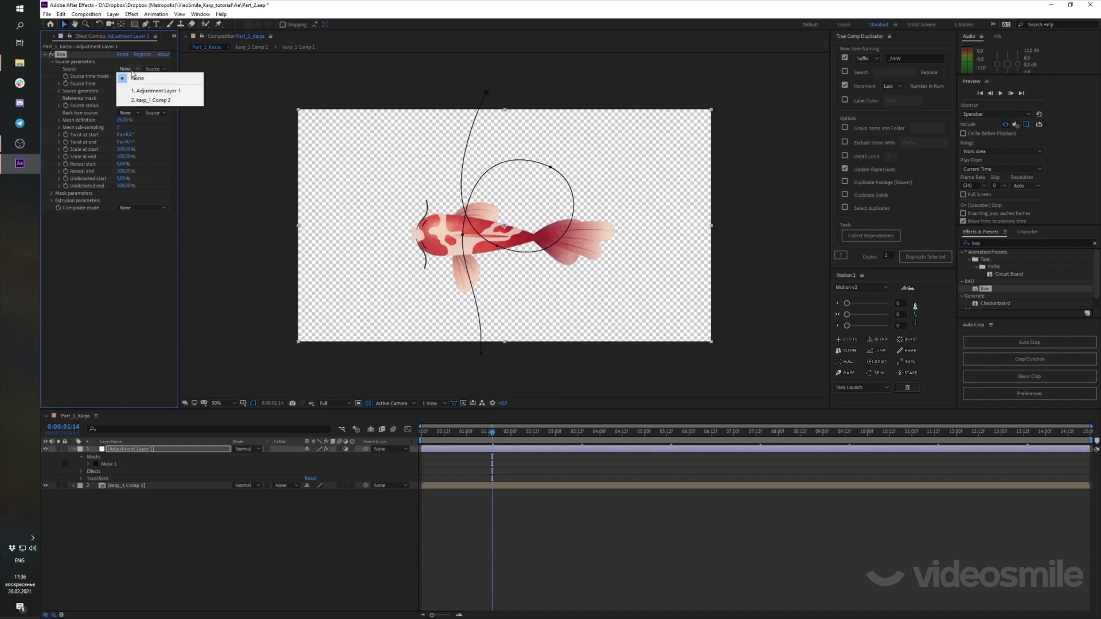
left_click(149, 100)
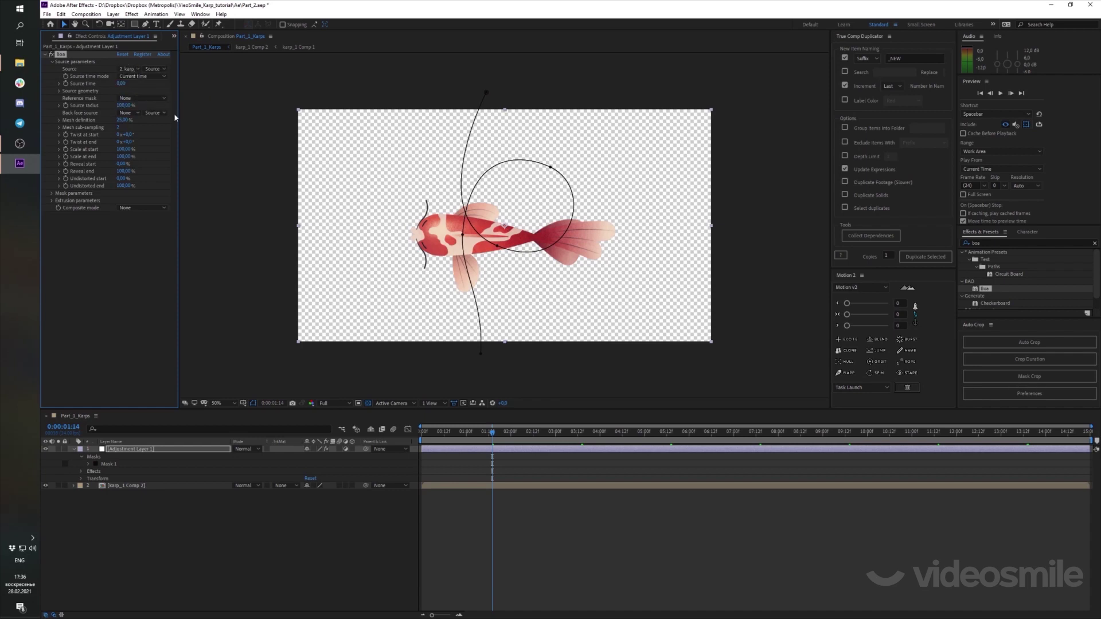
left_click(53, 194)
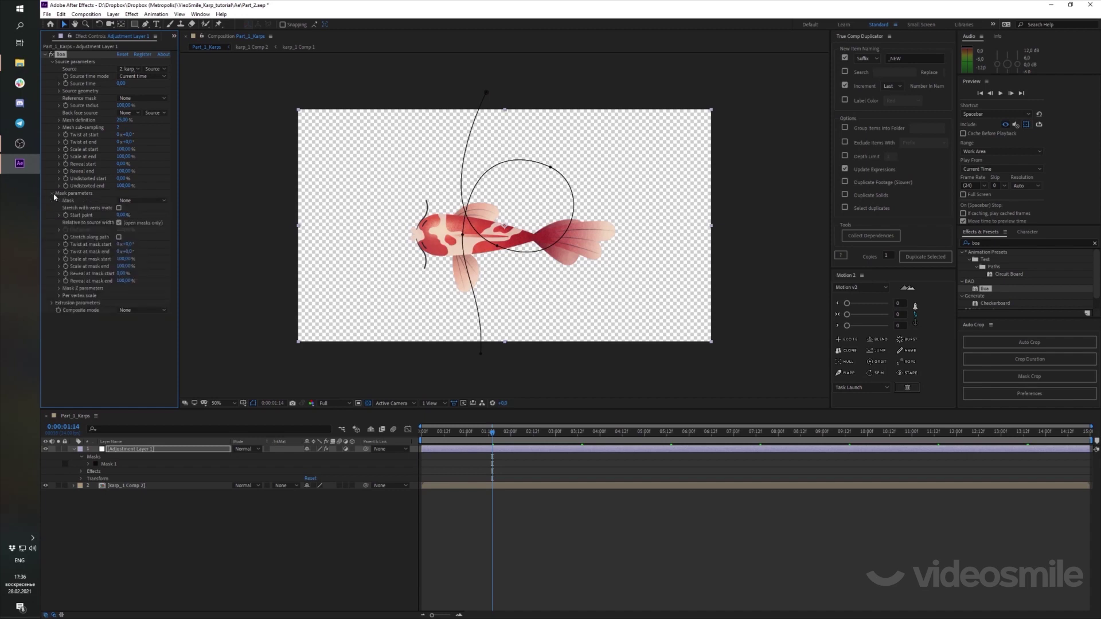
left_click(133, 200)
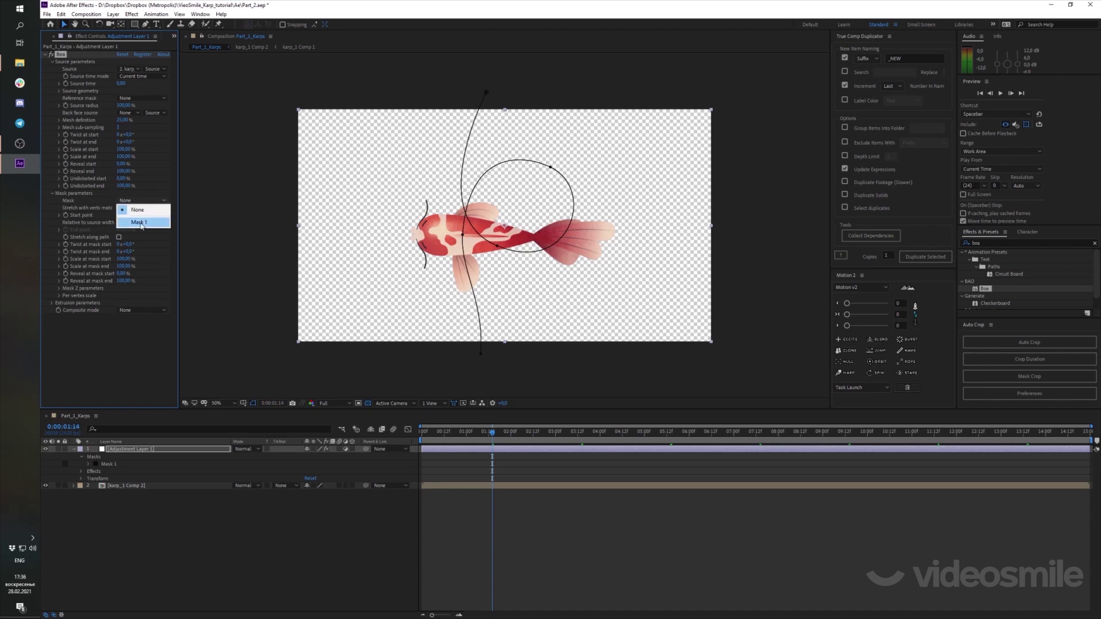
left_click(138, 222)
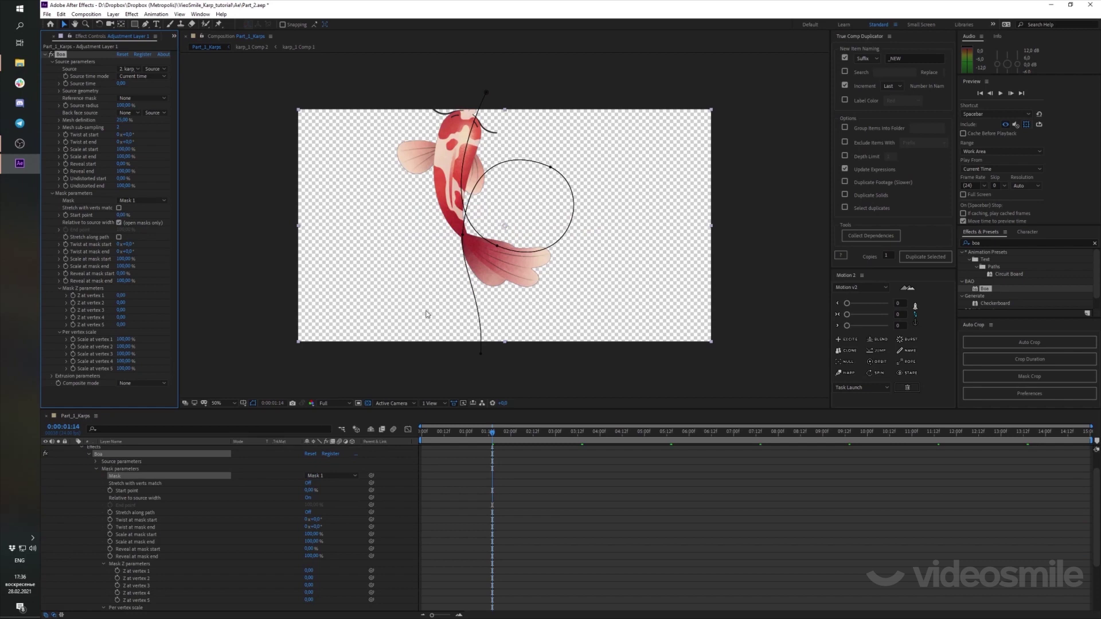
scroll(274, 501, "down", 2)
scroll(249, 513, "down", 3)
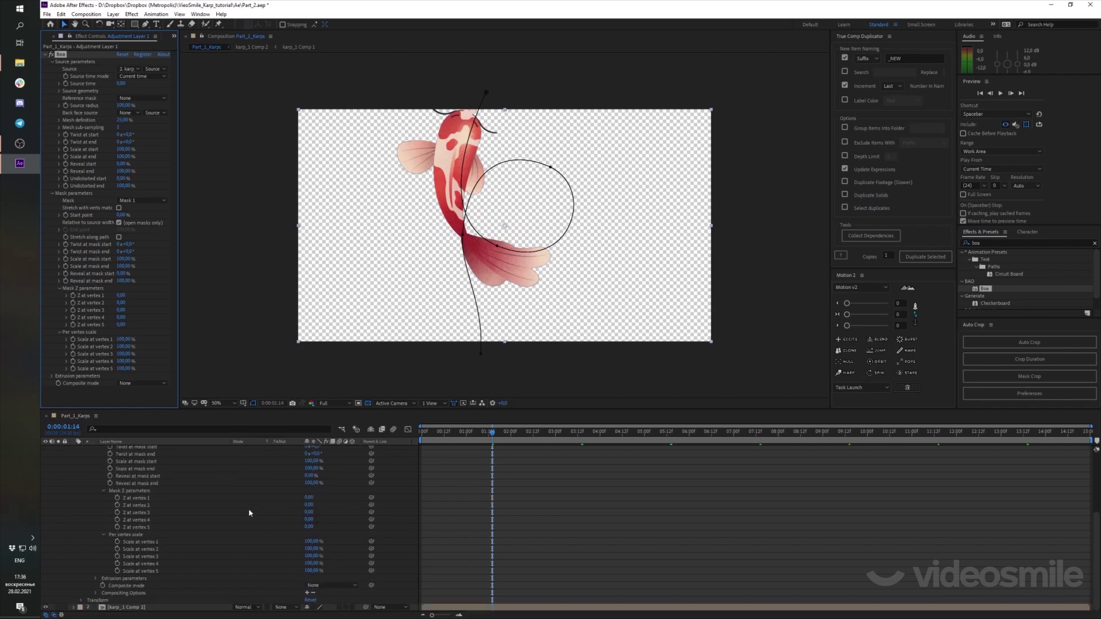
Inside karp_1 Comp 2, set karp_1's Scale to 60%, then return to Part_1_Karps
double_click(157, 609)
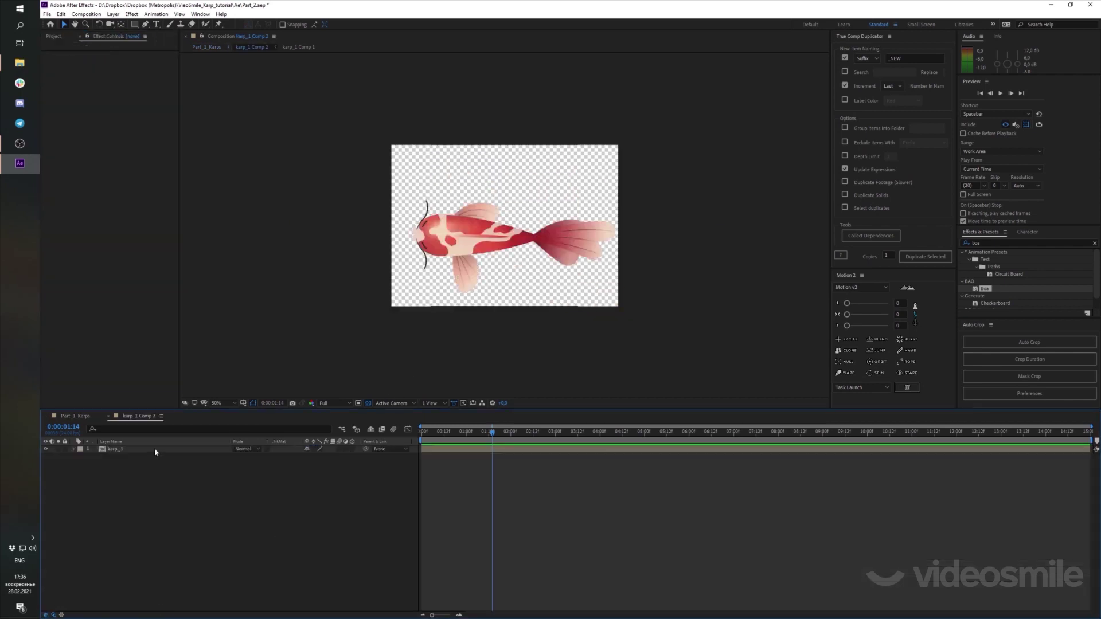
key("s")
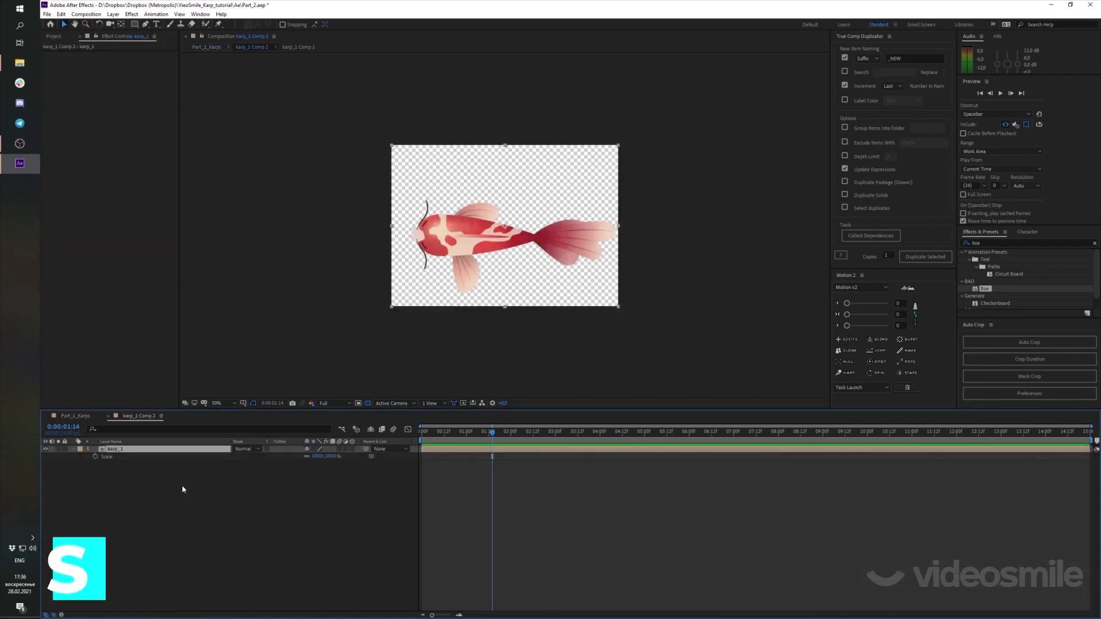
left_click(317, 456)
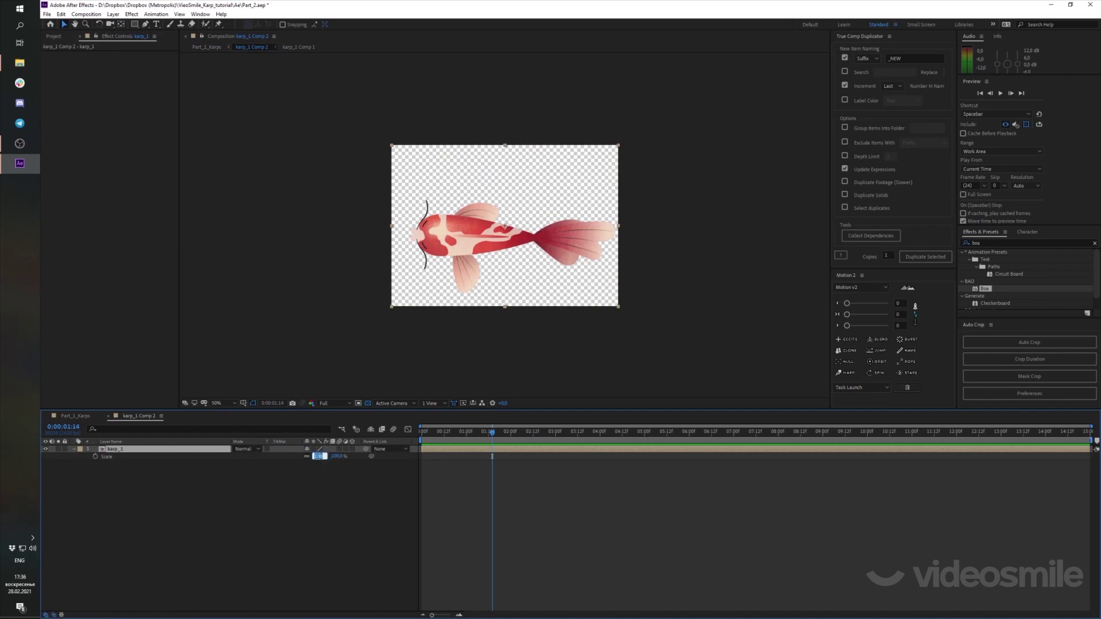
type("60")
left_click(364, 480)
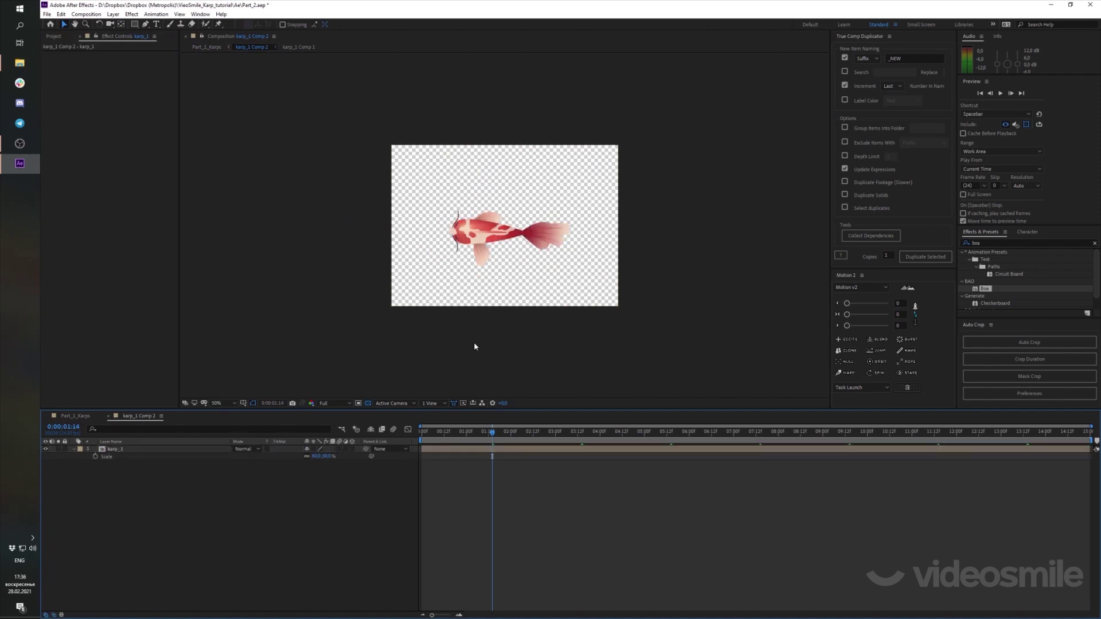
left_click(79, 417)
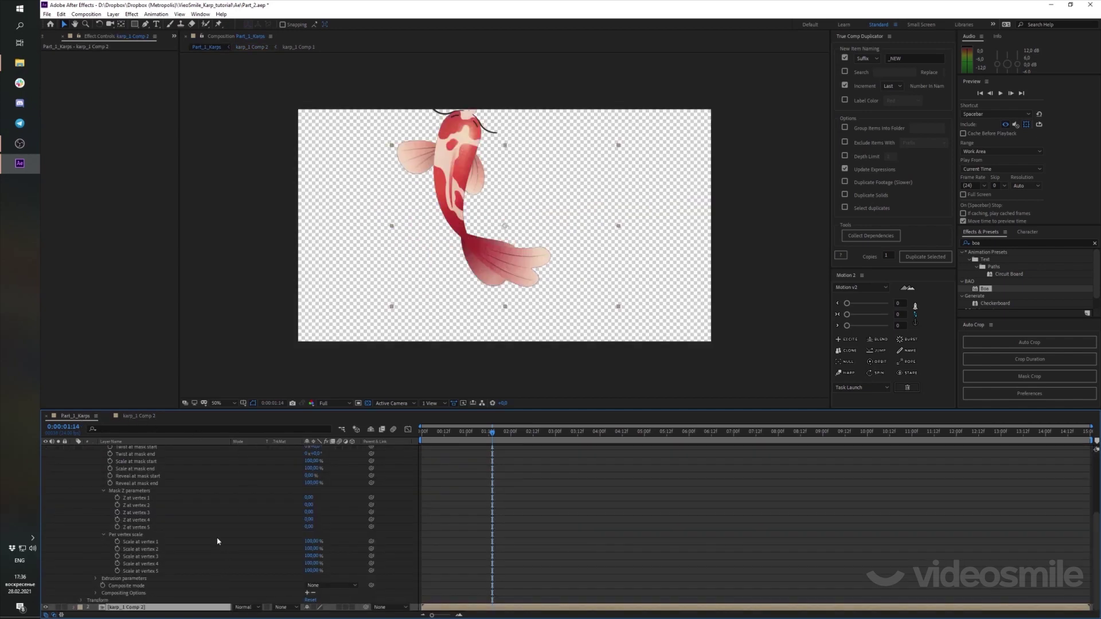
Zoom the viewer in and out to inspect the koi, then select Adjustment Layer 1 to show its Boa path
scroll(381, 495, "up", 5)
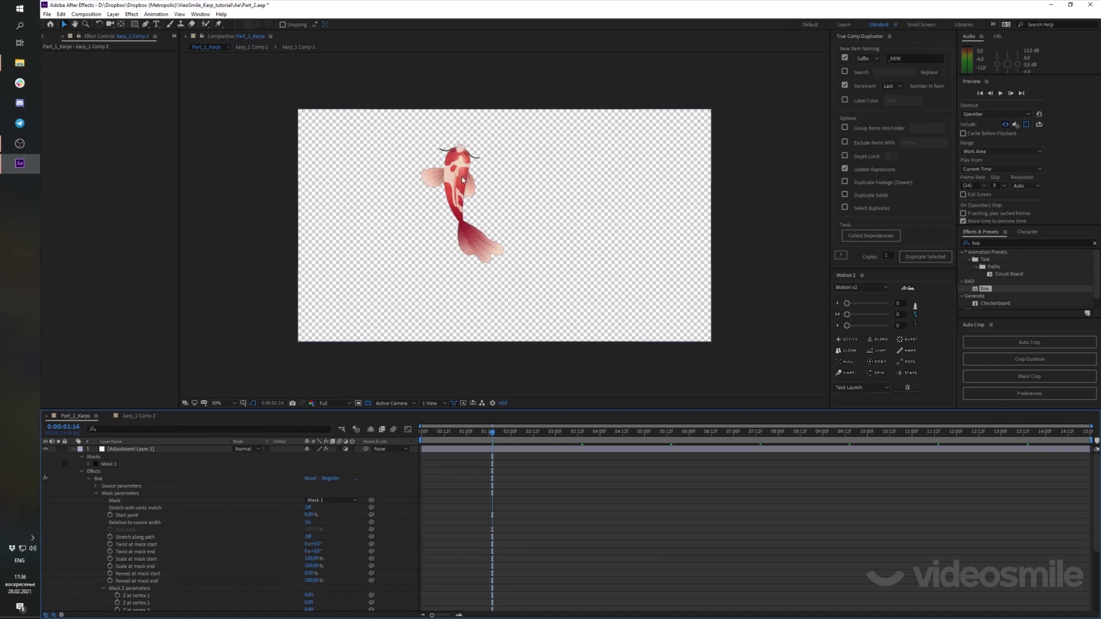
key("period")
key("period")
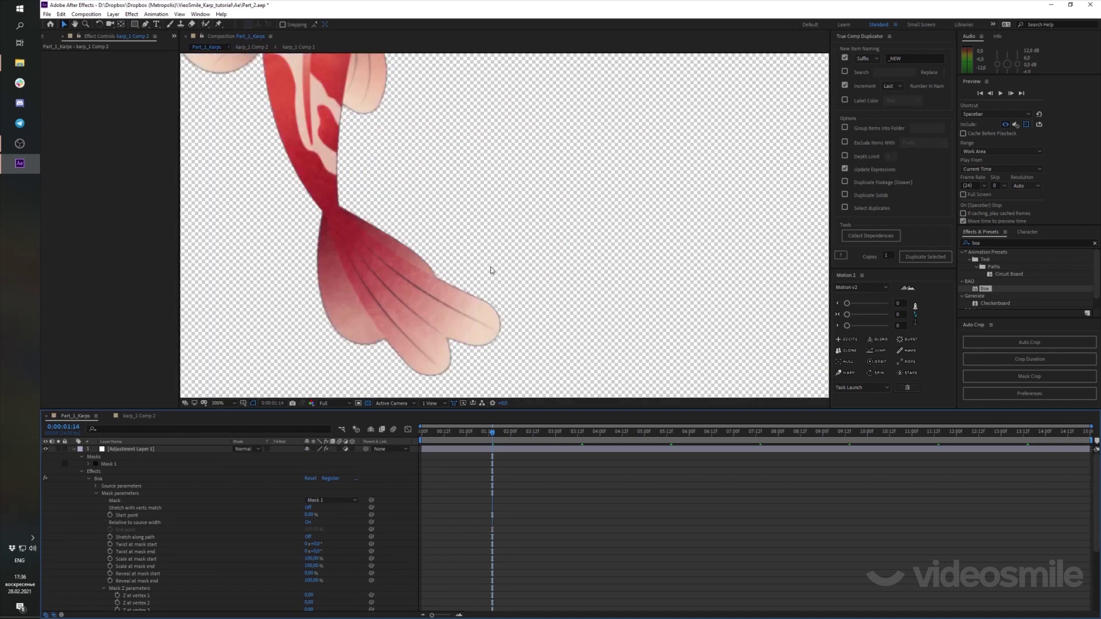
key("comma")
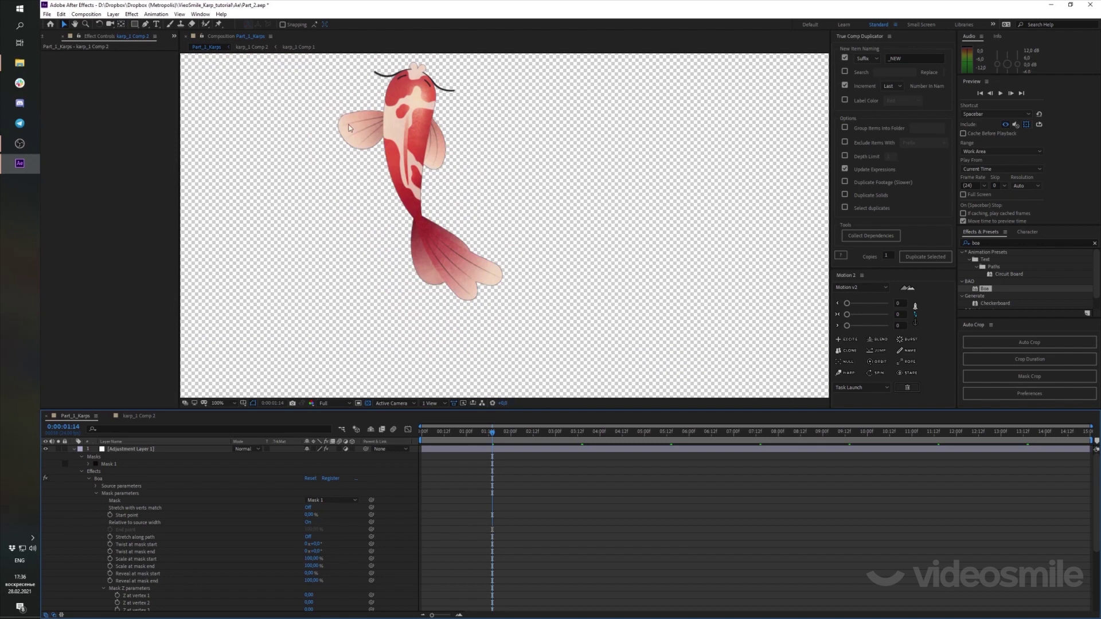
key("period")
key("comma")
left_click(215, 451)
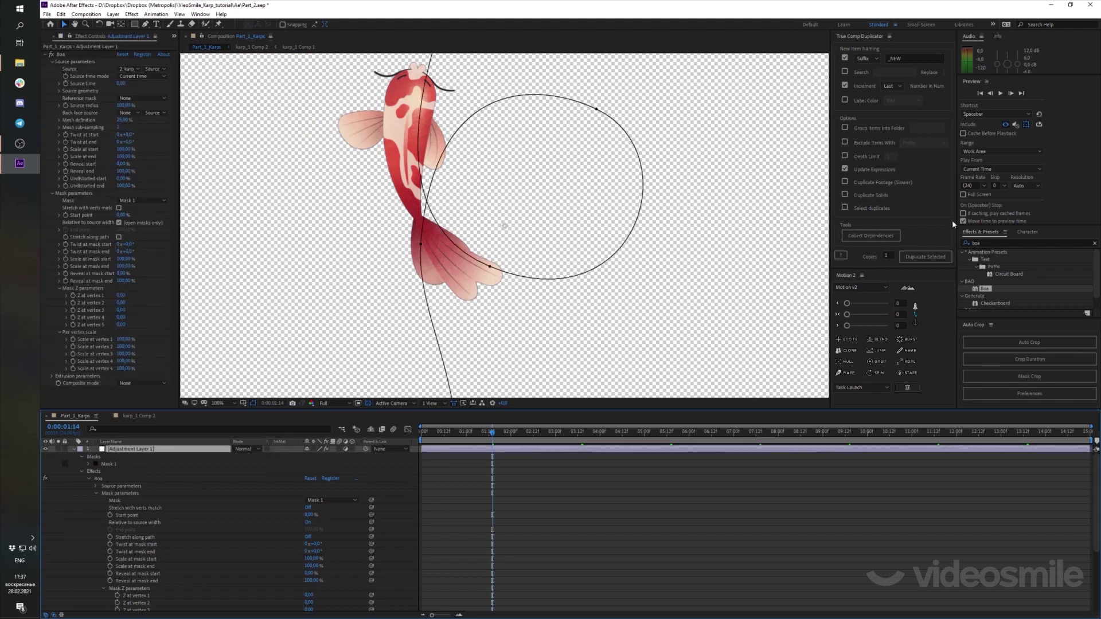
Apply Simple Choker from Effects & Presets and set Choke Matte to 1
key("ctrl+5")
type("s")
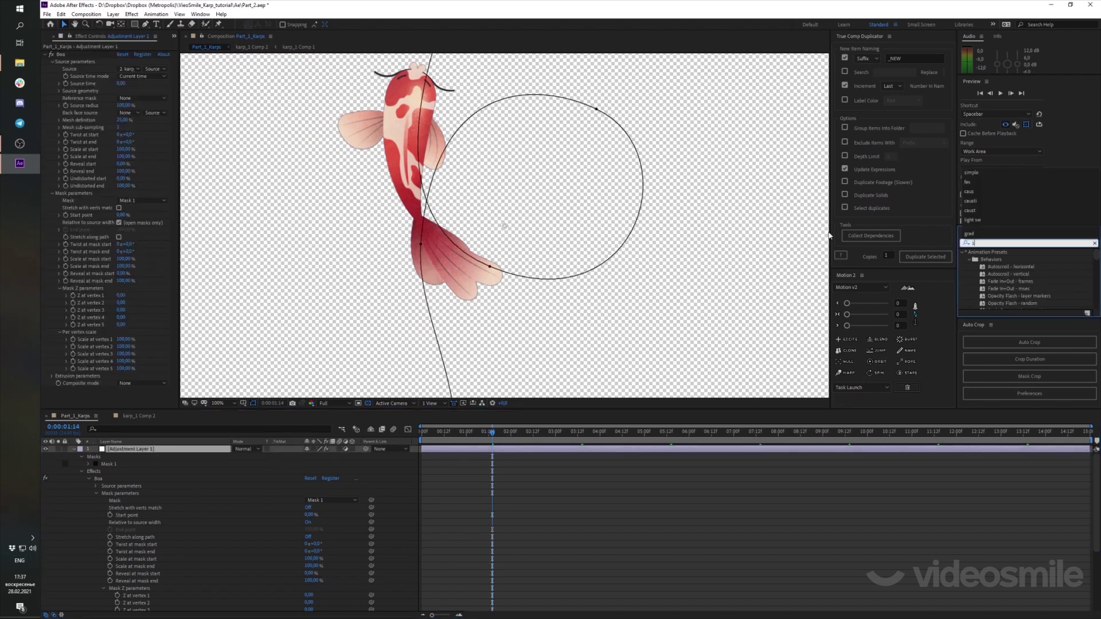
type("imple cho")
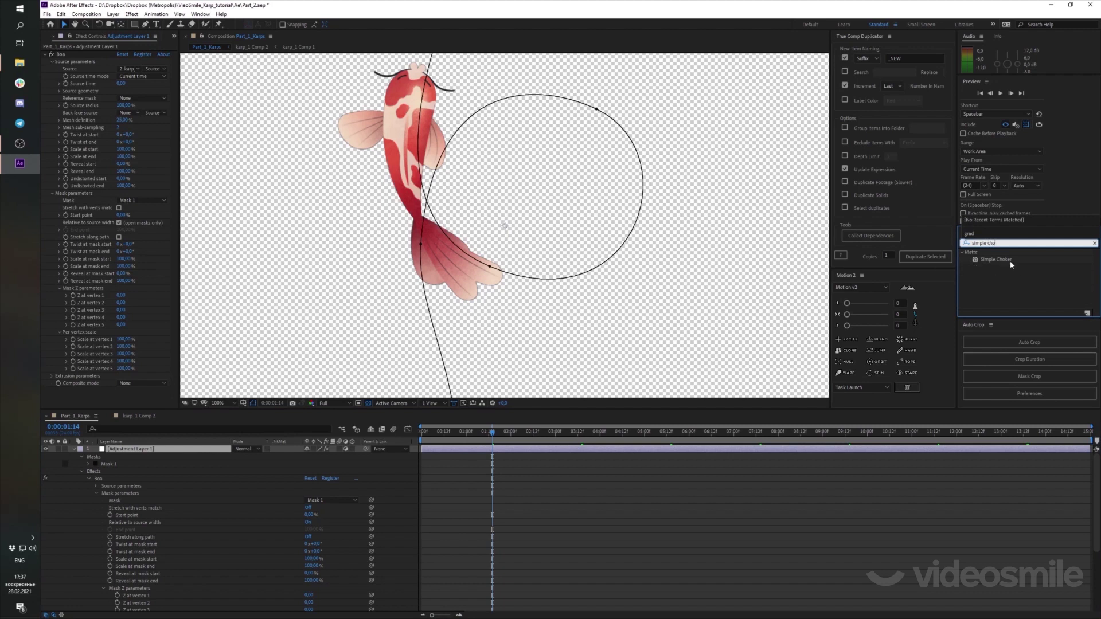
double_click(1010, 260)
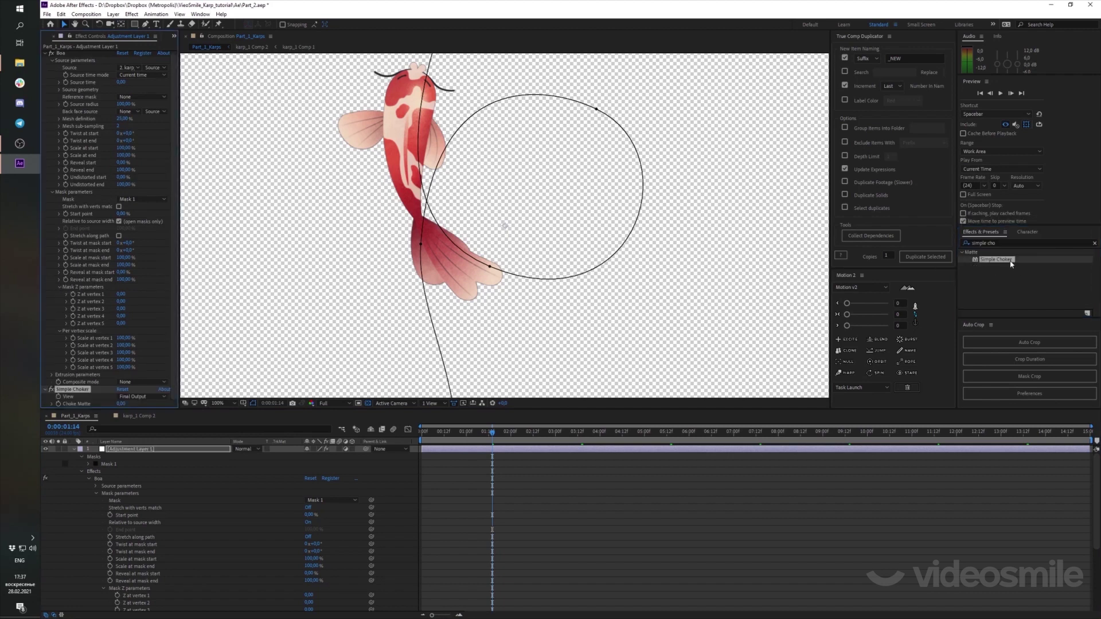
left_click(121, 403)
key("Return")
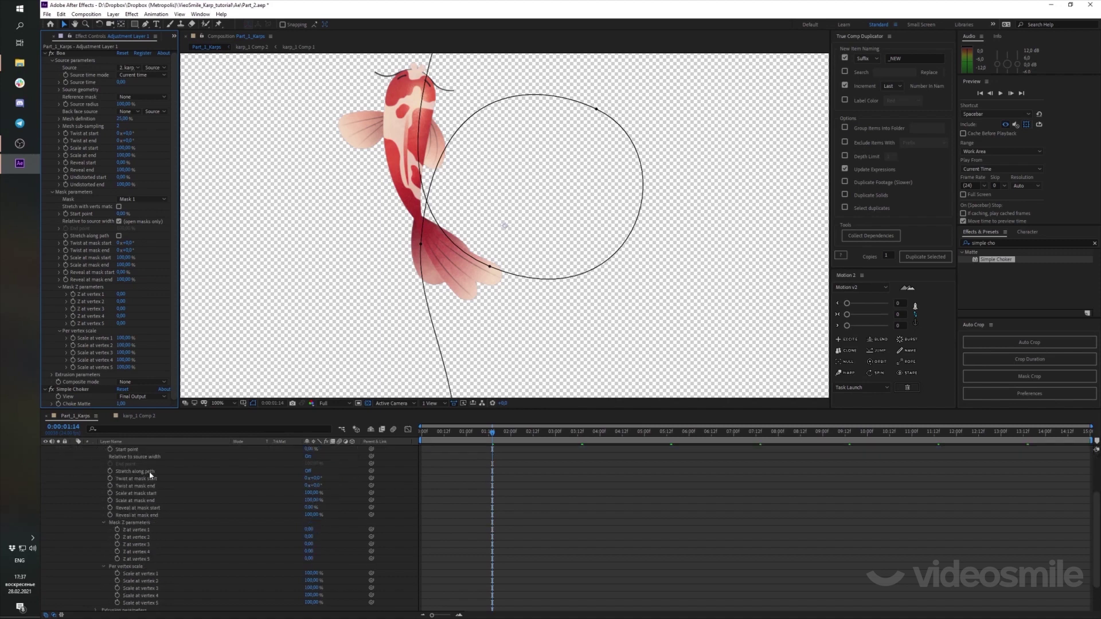
Check the koi layer's effects, then reselect Adjustment Layer 1
scroll(164, 475, "down", 5)
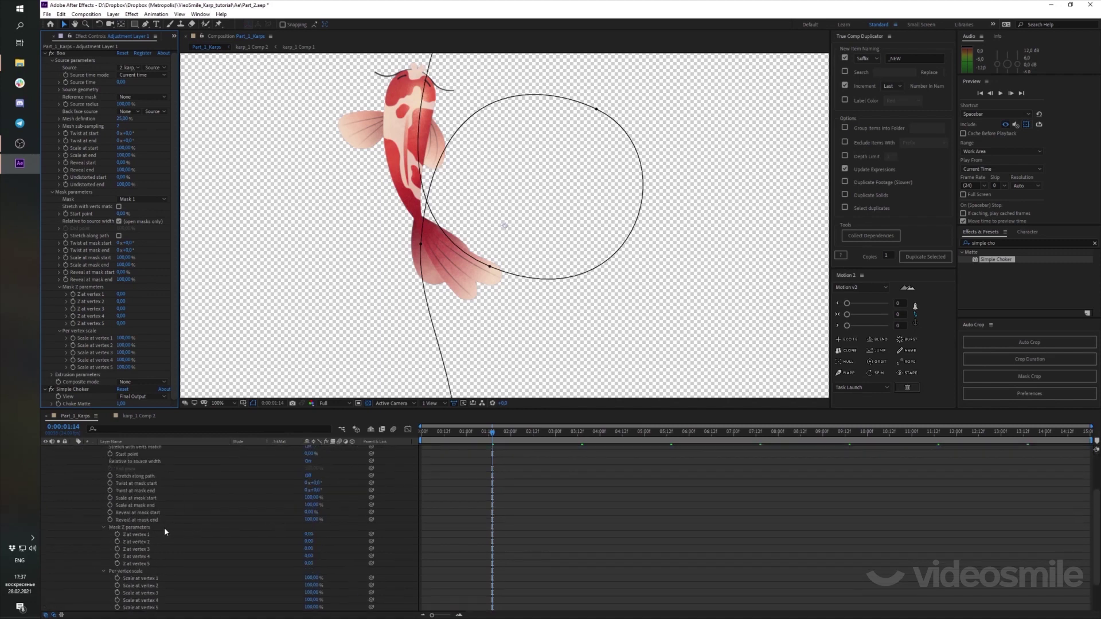
scroll(164, 528, "up", 5)
scroll(150, 504, "down", 5)
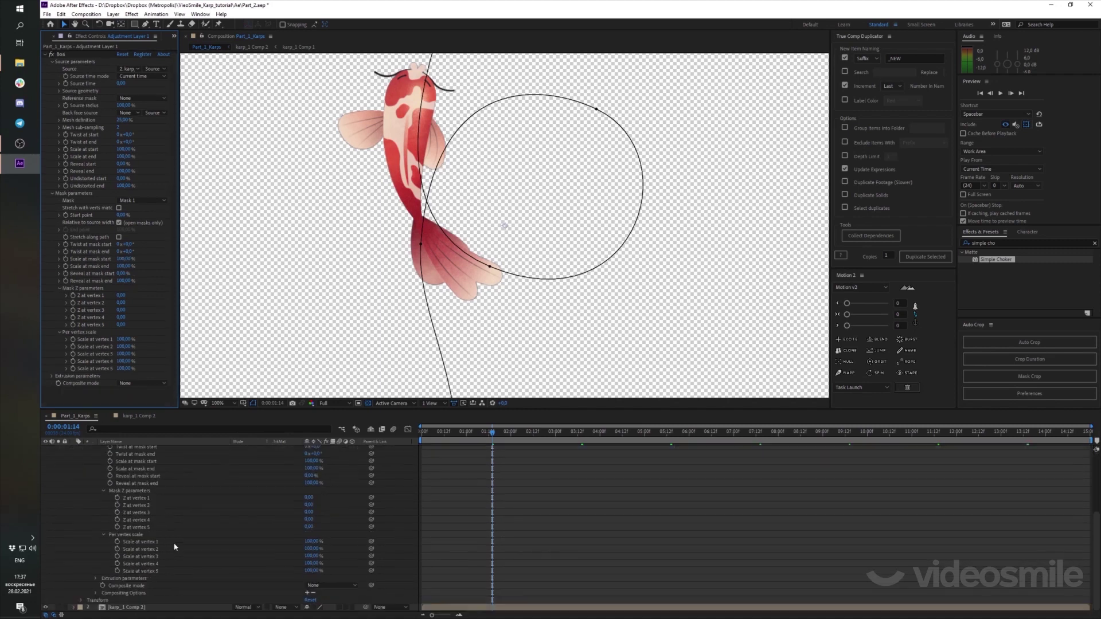
left_click(150, 609)
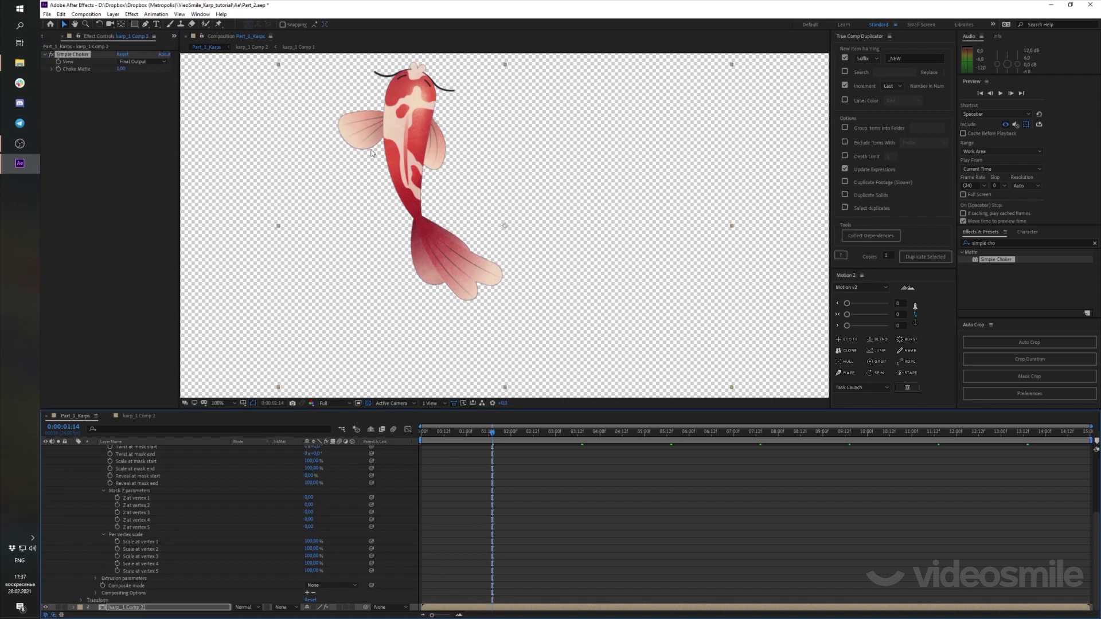
scroll(149, 483, "up", 5)
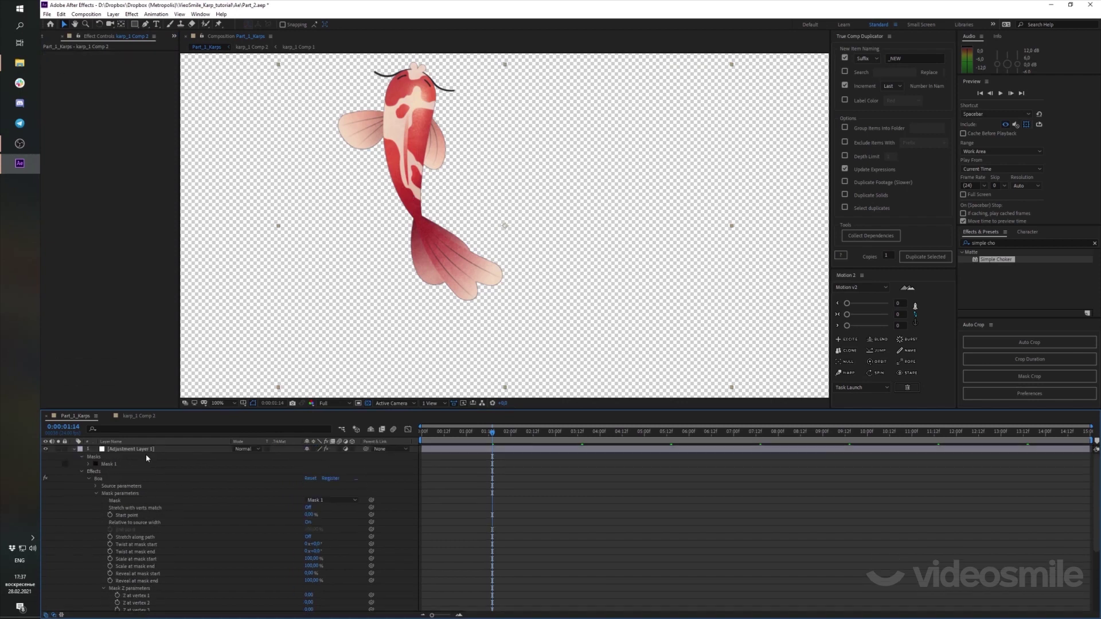
left_click(145, 450)
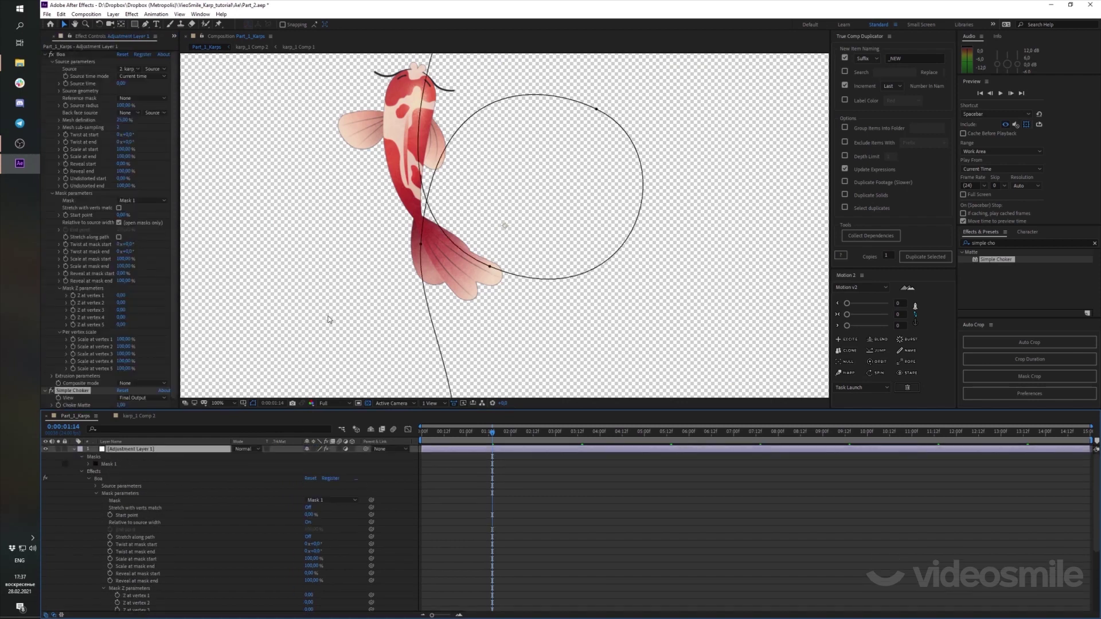
Put Simple Choker on Adjustment Layer 1 after Boa, keeping Choke Matte at 1,00
key("ctrl+alt+shift+e")
left_click(121, 404)
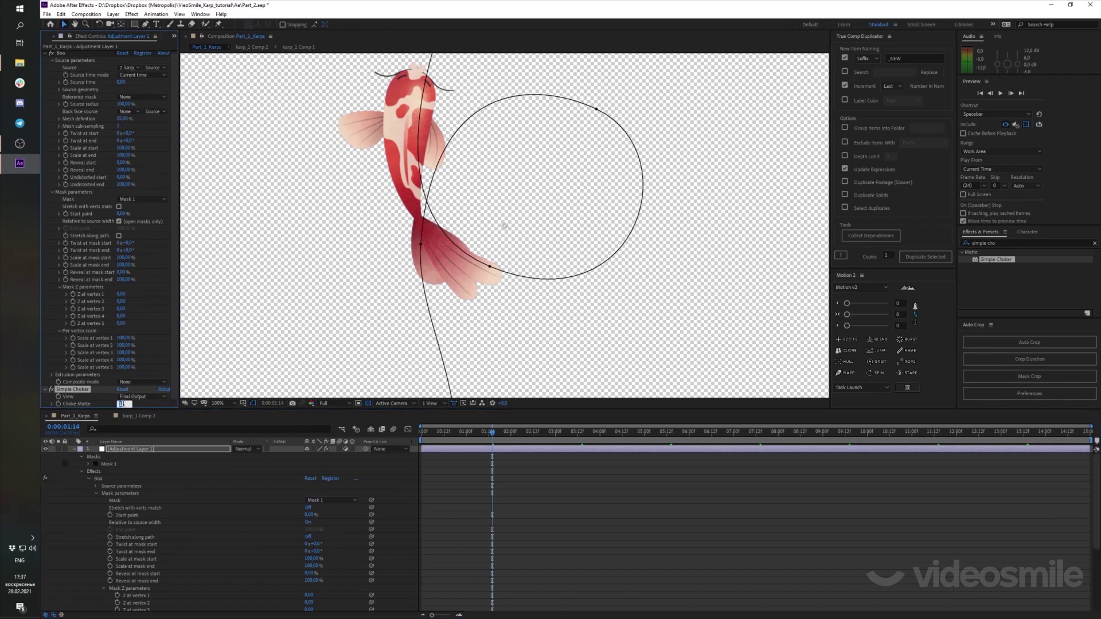
type("0")
left_click(228, 472)
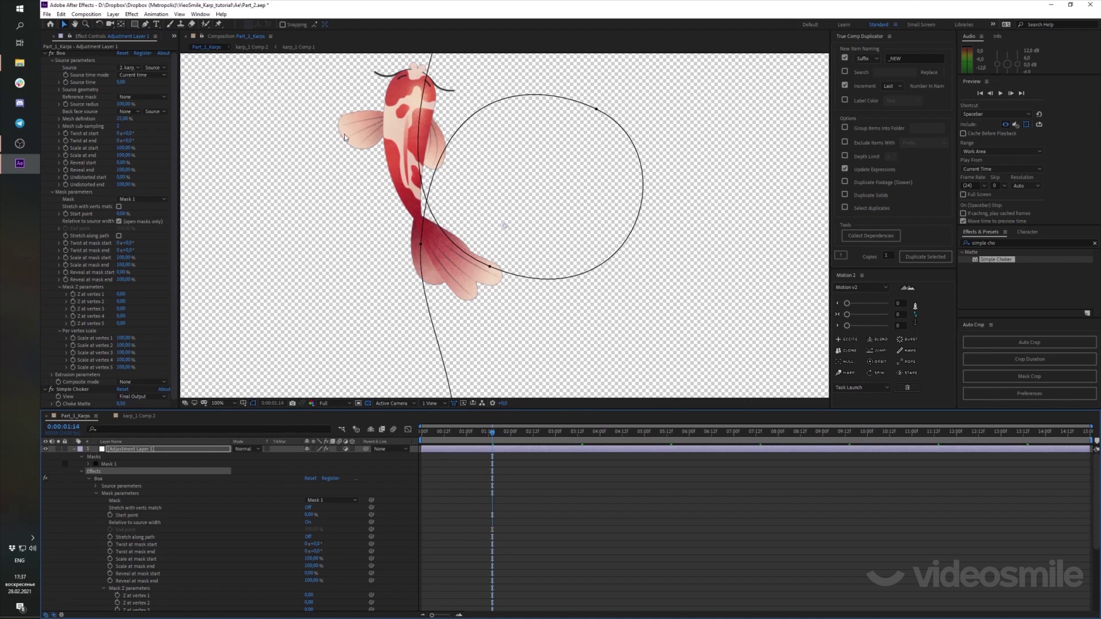
key("ctrl+z")
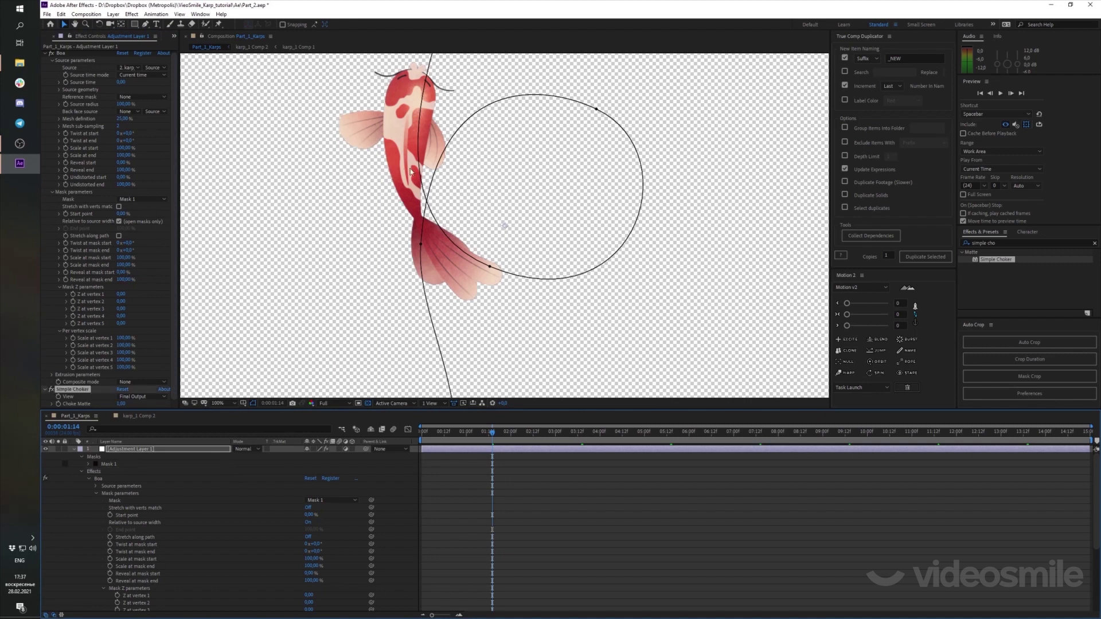
scroll(501, 226, "down", 2)
scroll(502, 226, "up", 2)
scroll(488, 224, "down", 2)
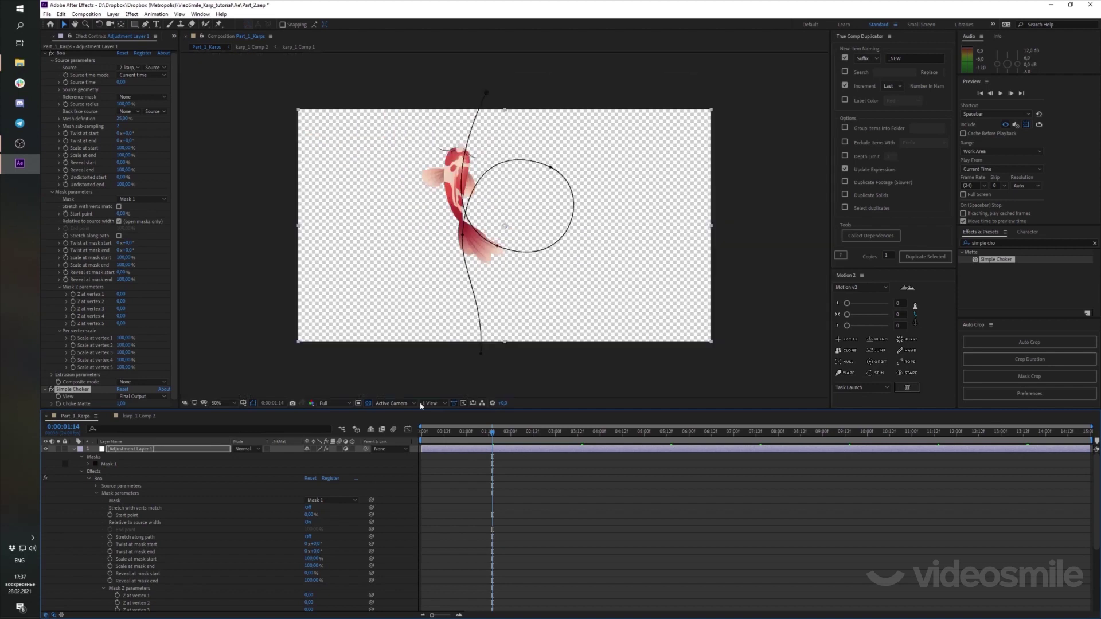
Keyframe Boa's Start point at 144.4% at 0:00 and a new end value at 12:00
left_click_drag(480, 434, 412, 439)
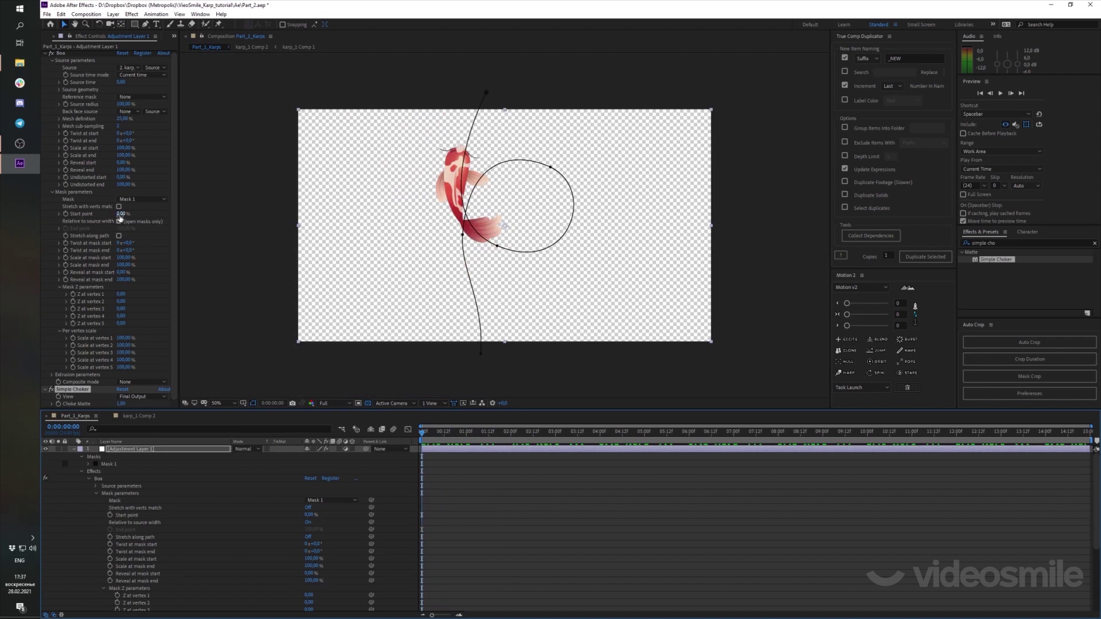
left_click_drag(120, 214, 190, 224)
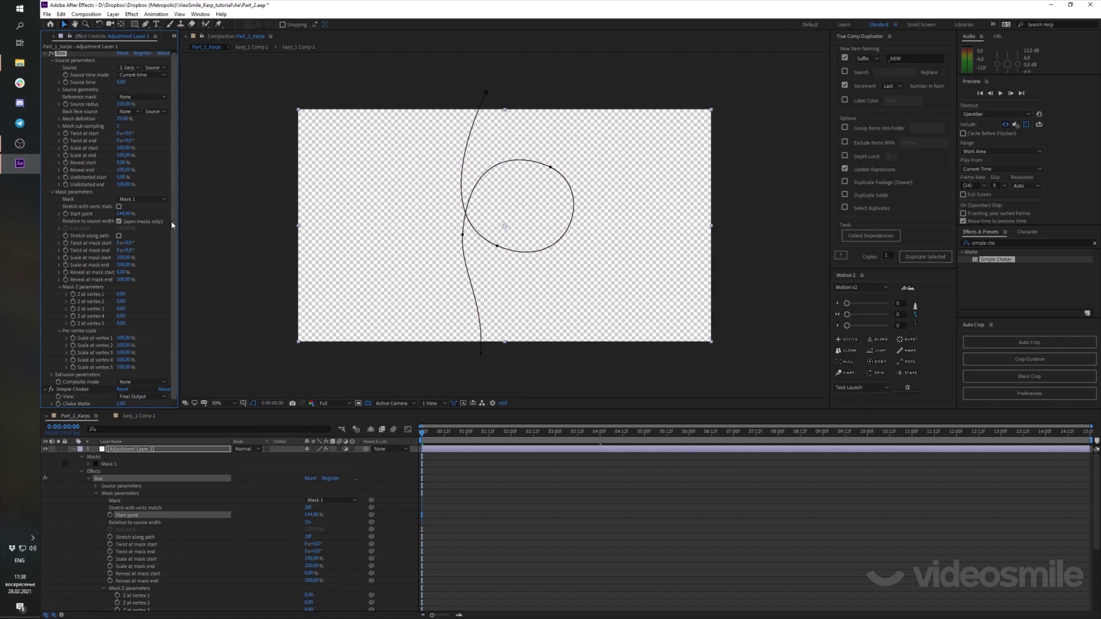
left_click(66, 213)
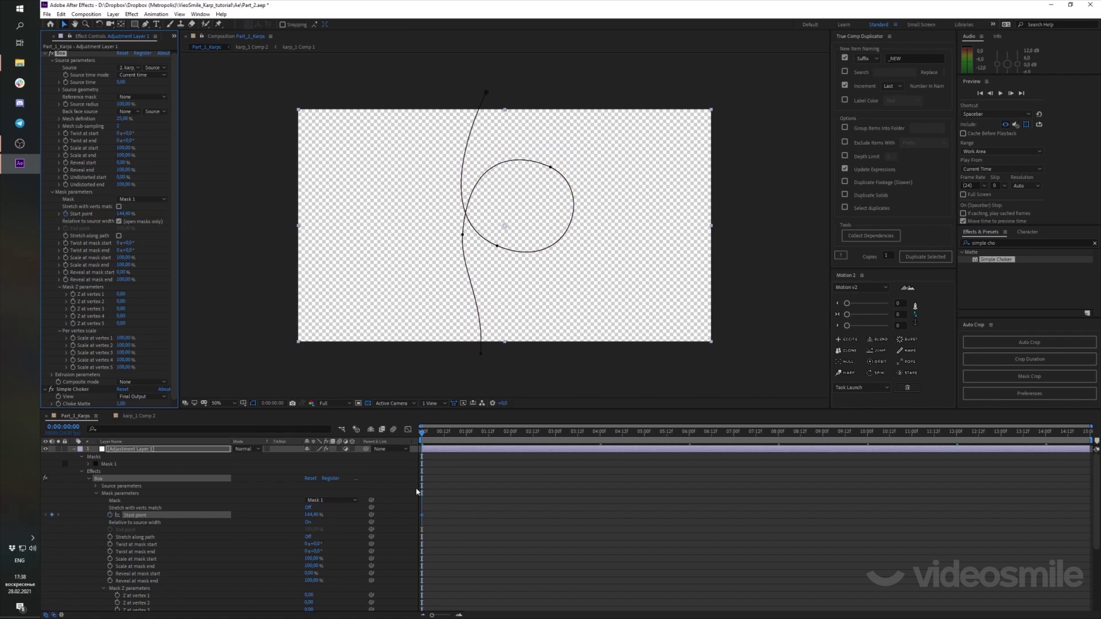
key("u")
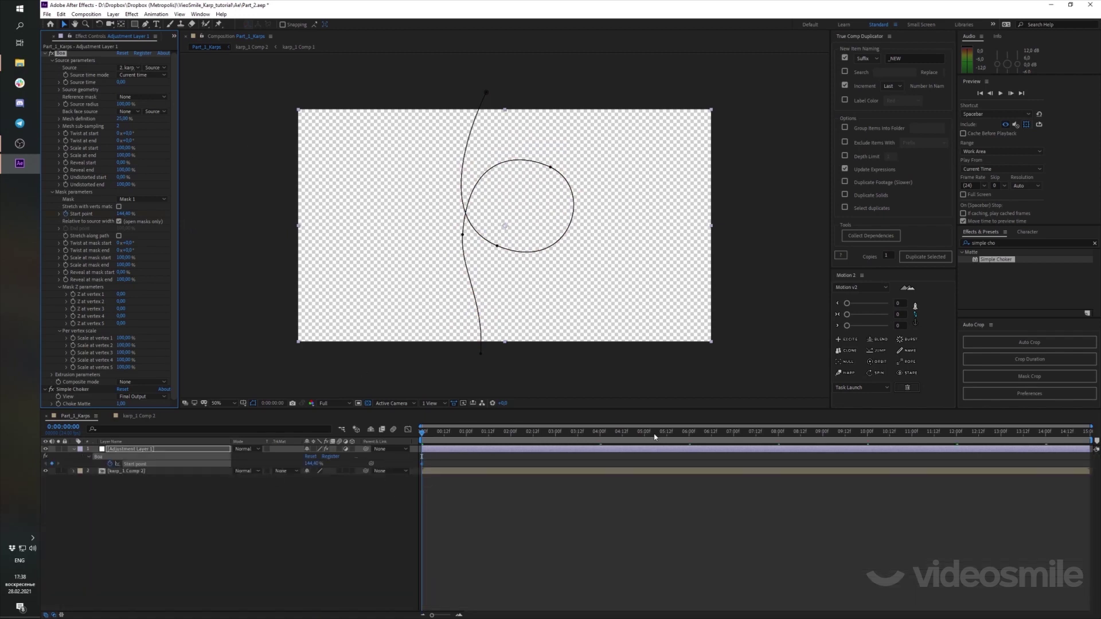
left_click(956, 439)
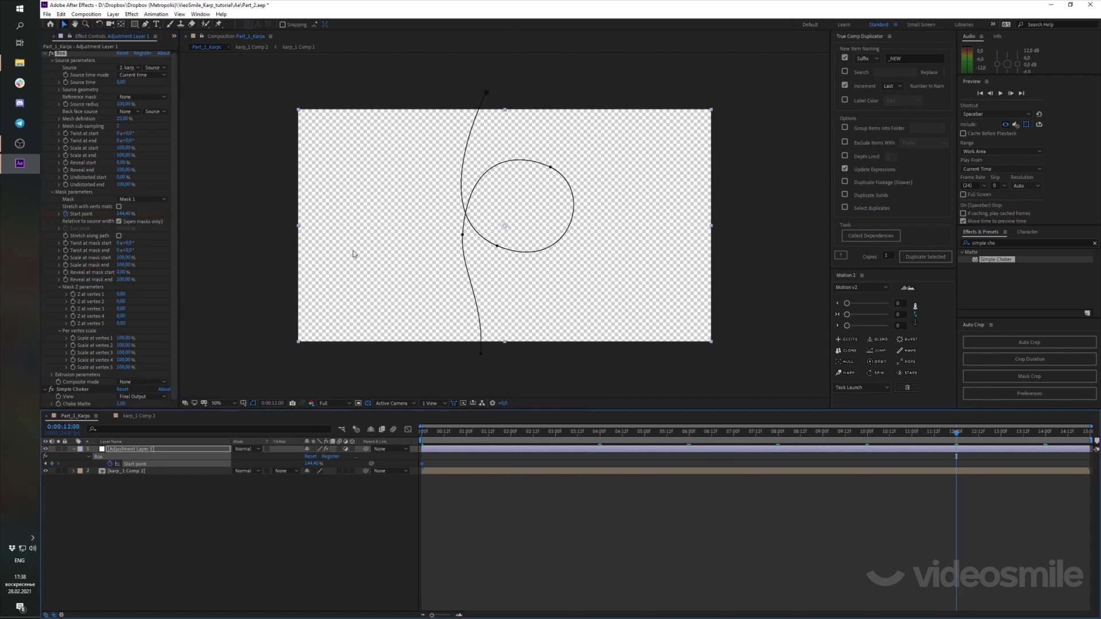
mouse_move(125, 213)
left_mouse_down()
mouse_move(162, 214)
mouse_move(81, 221)
mouse_move(34, 211)
mouse_move(32, 223)
left_mouse_up()
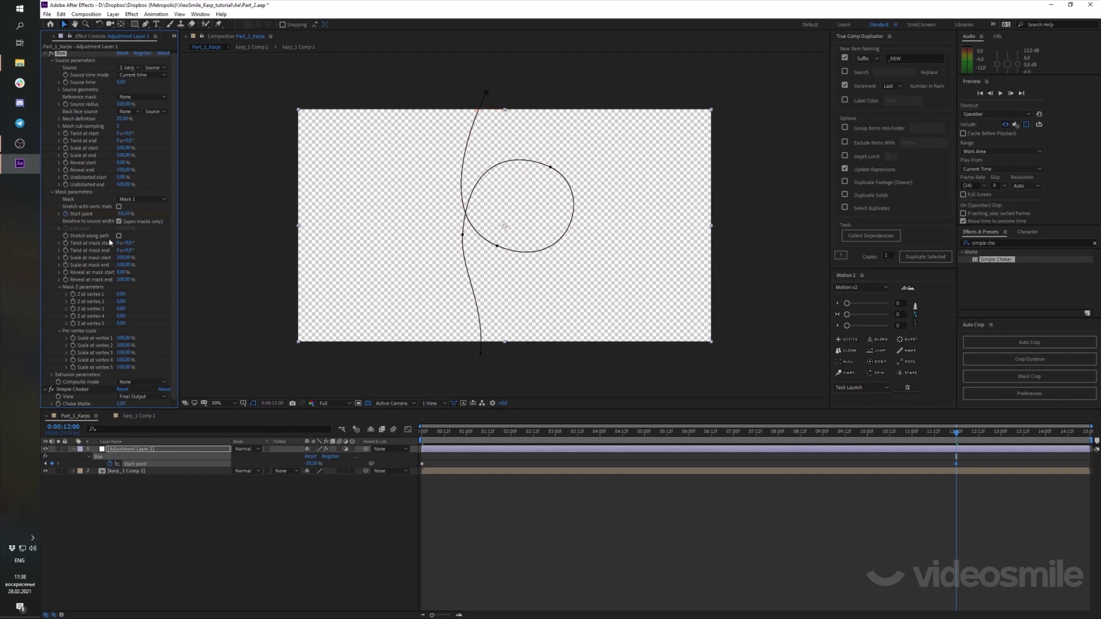
Preview the koi's swim from the start at Quarter resolution with the path hidden
left_click(849, 520)
left_click(557, 432)
key("Home")
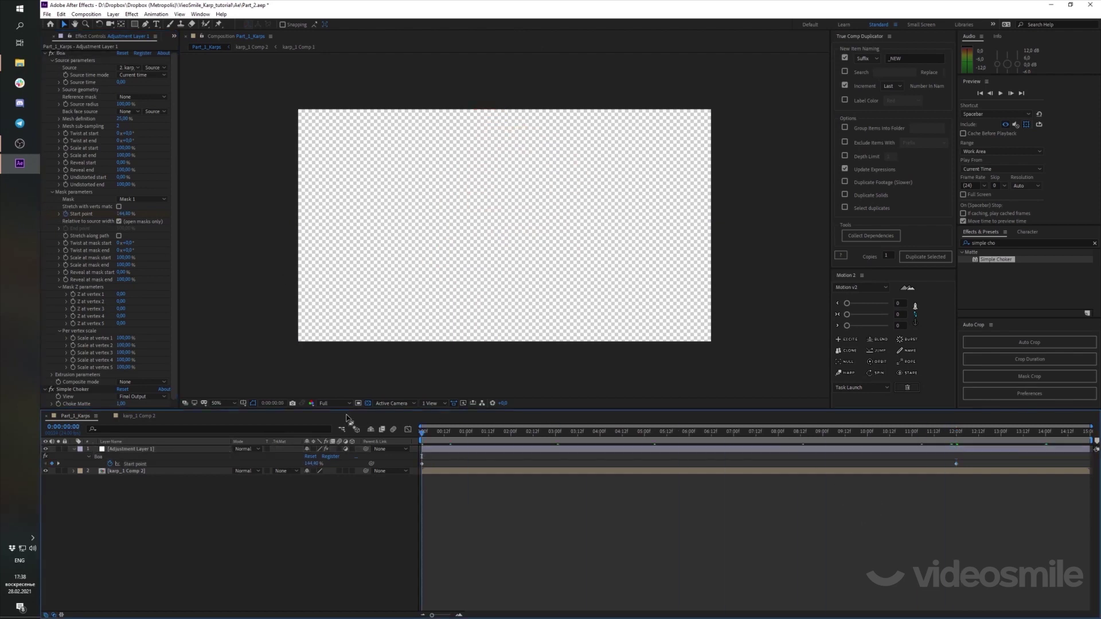
key("space")
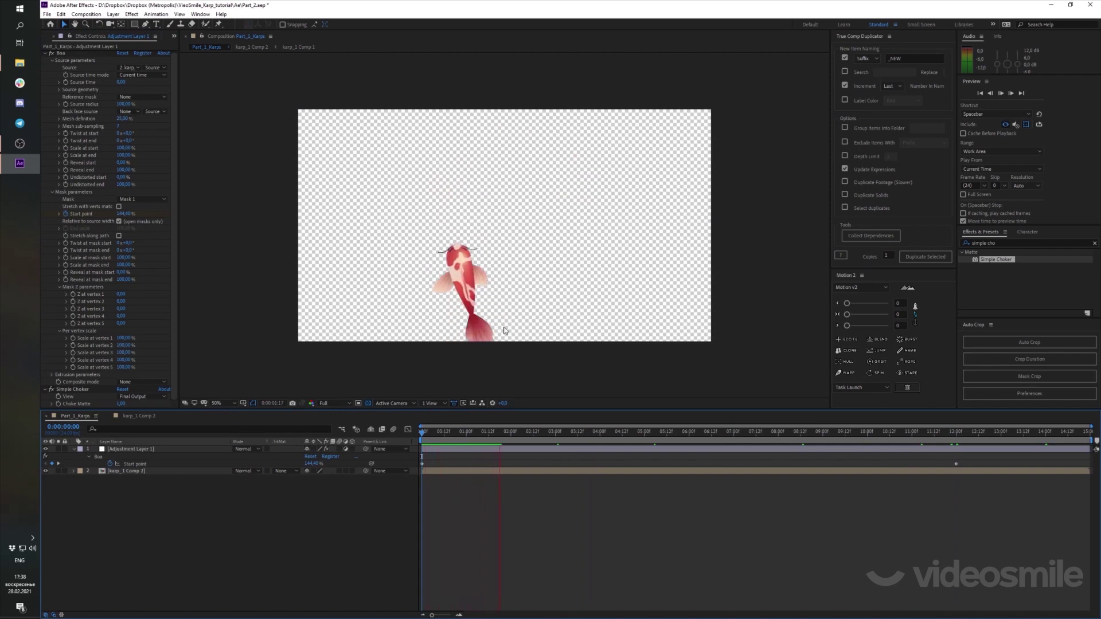
left_click(344, 404)
left_click(334, 452)
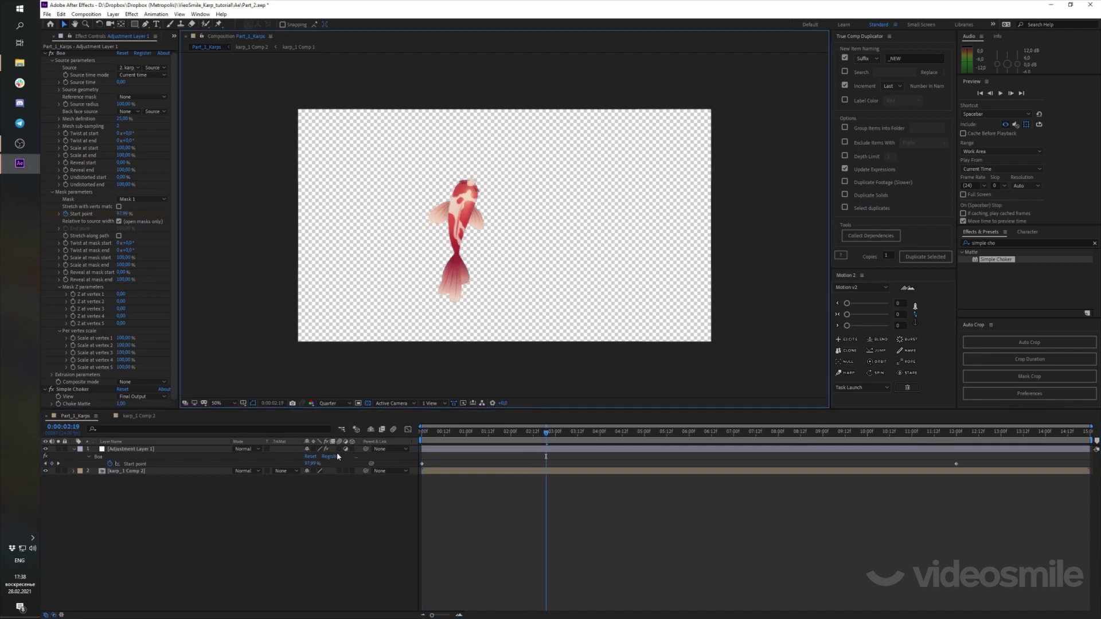
left_click_drag(549, 451, 422, 445)
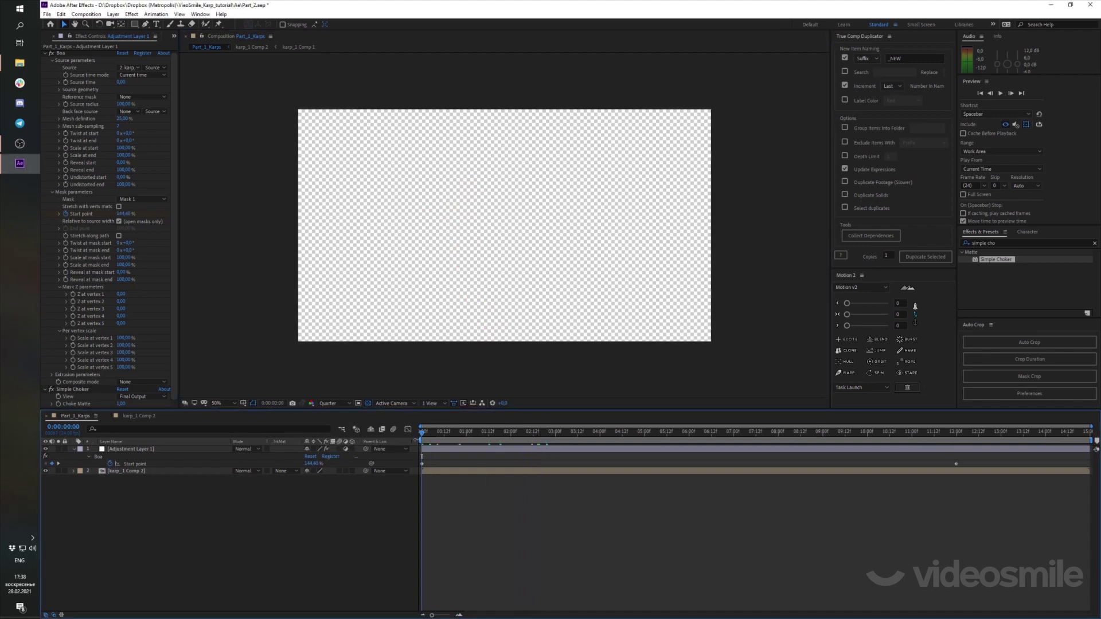
Move the last Start point keyframe from 12:00 to 8:00 and preview the faster swim
key("space")
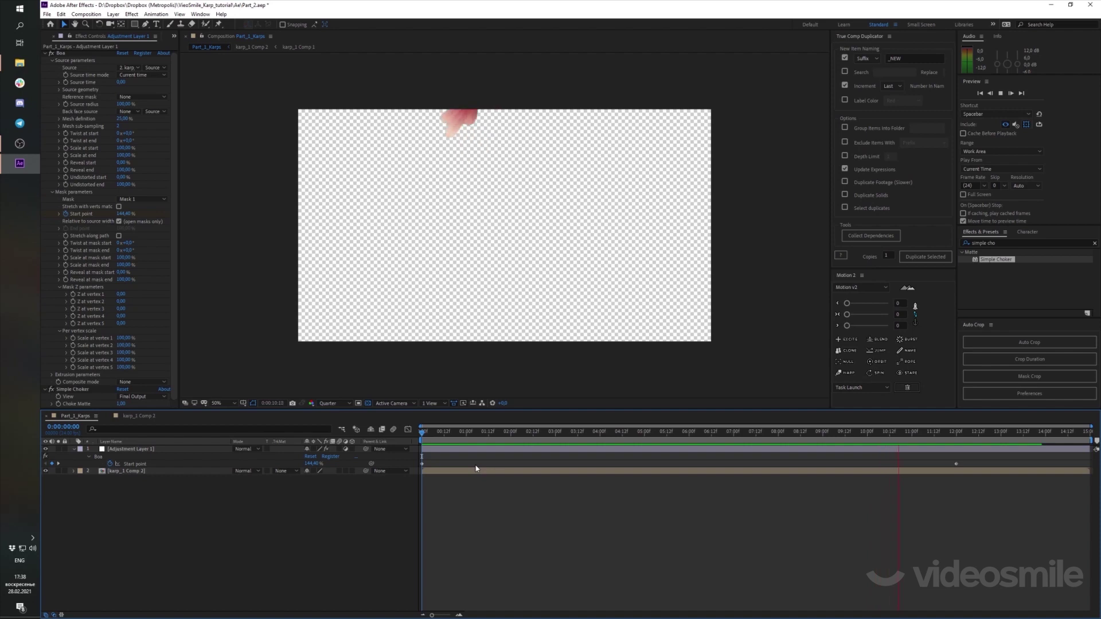
mouse_move(931, 433)
left_mouse_down()
mouse_move(815, 446)
mouse_move(769, 470)
mouse_move(801, 468)
mouse_move(778, 467)
left_mouse_up()
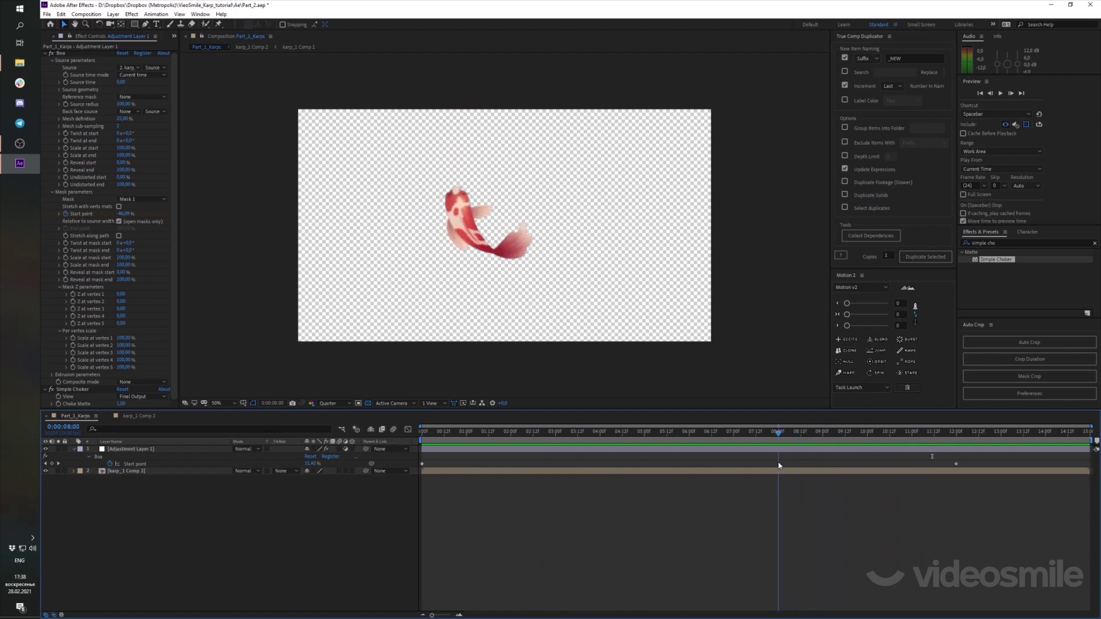
left_click(956, 463)
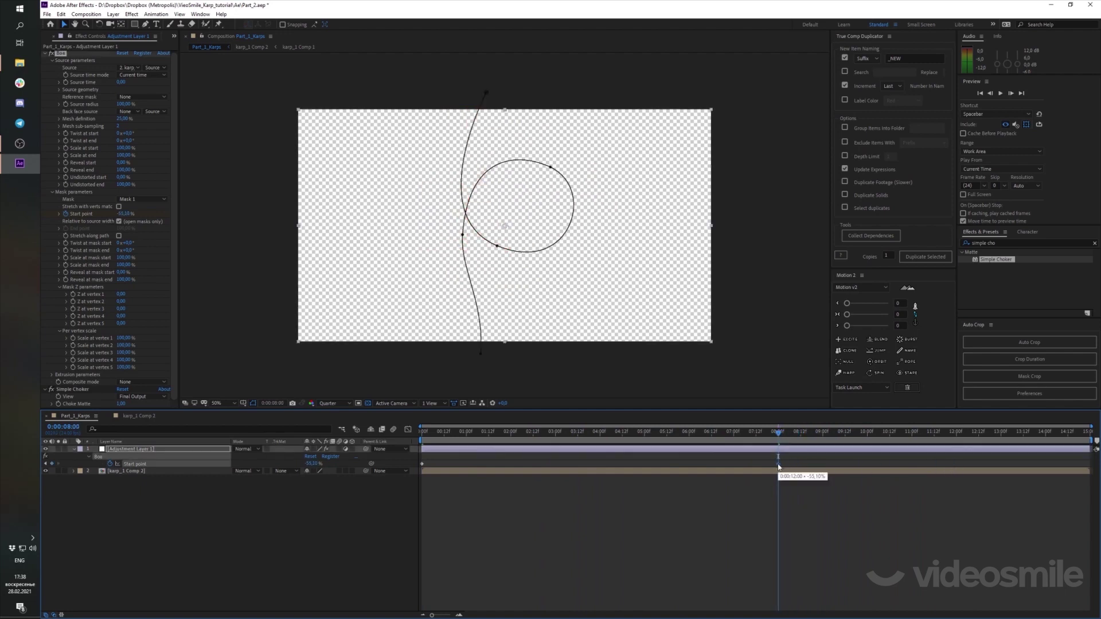
key("Home")
key("space")
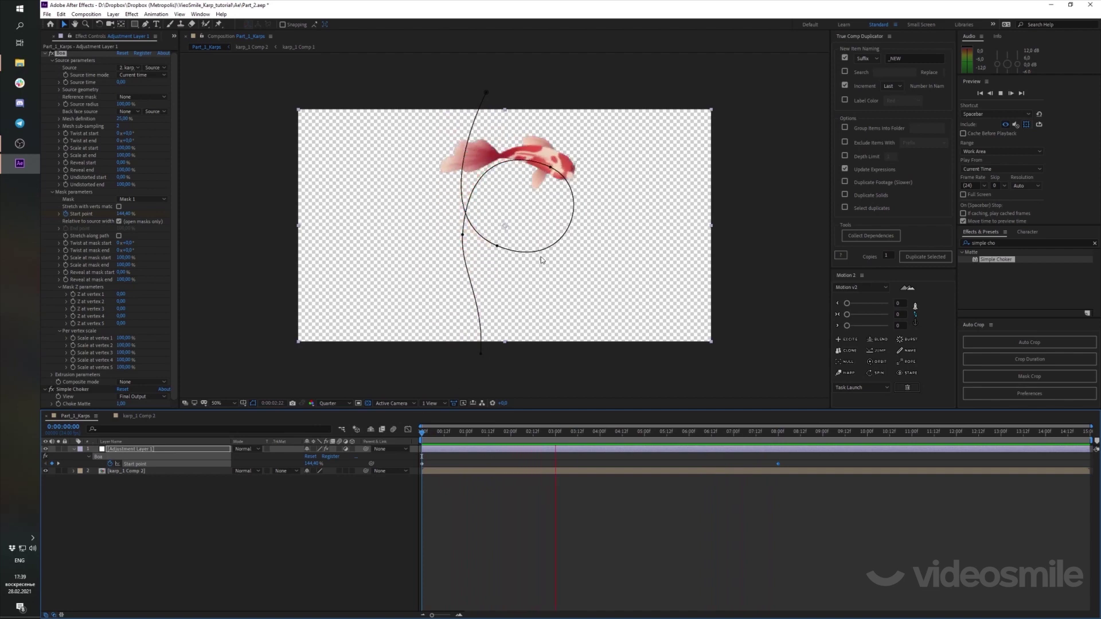
Reshape the bend path's upper curves by dragging point handles, checking the fish's motion
key("space")
left_click(552, 170)
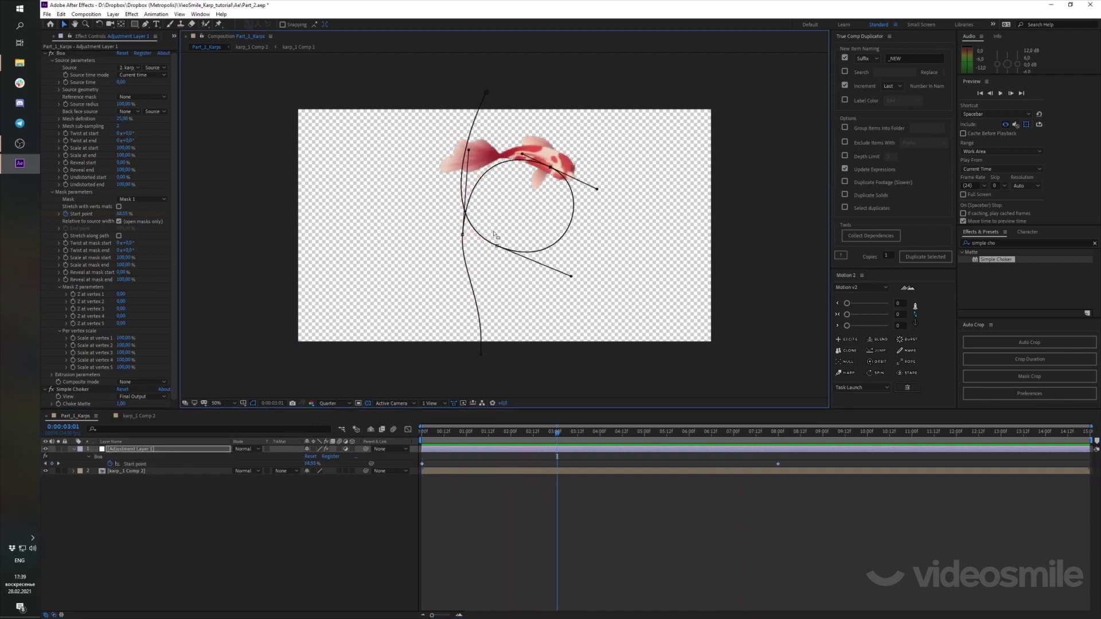
mouse_move(522, 156)
left_mouse_down()
mouse_move(521, 174)
mouse_move(494, 181)
left_mouse_up()
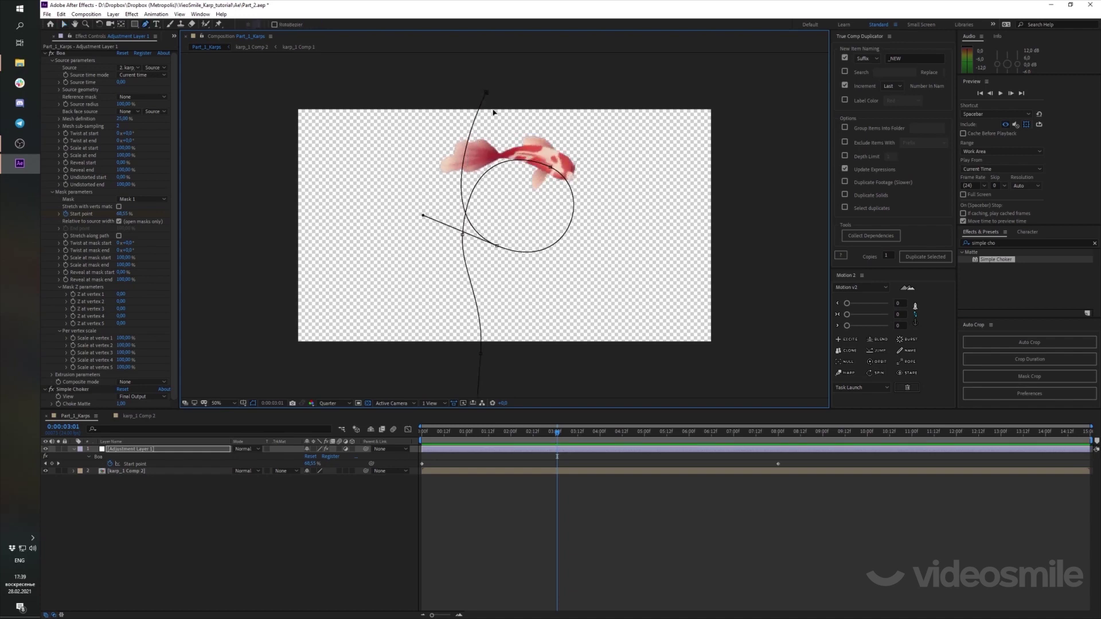
left_click_drag(493, 112, 498, 138)
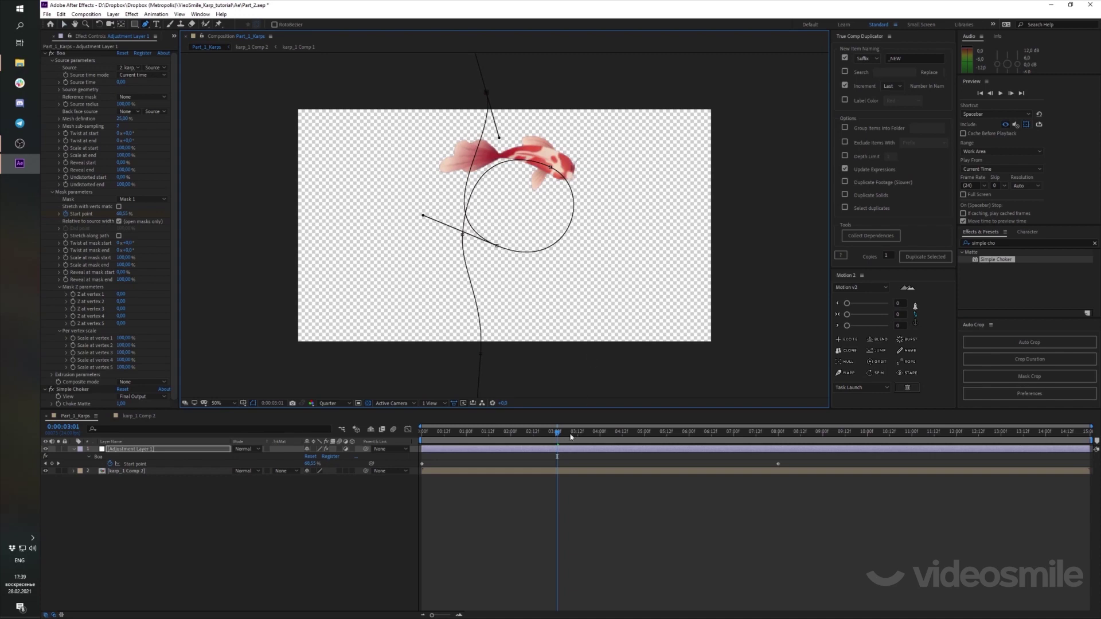
left_click_drag(570, 437, 726, 437)
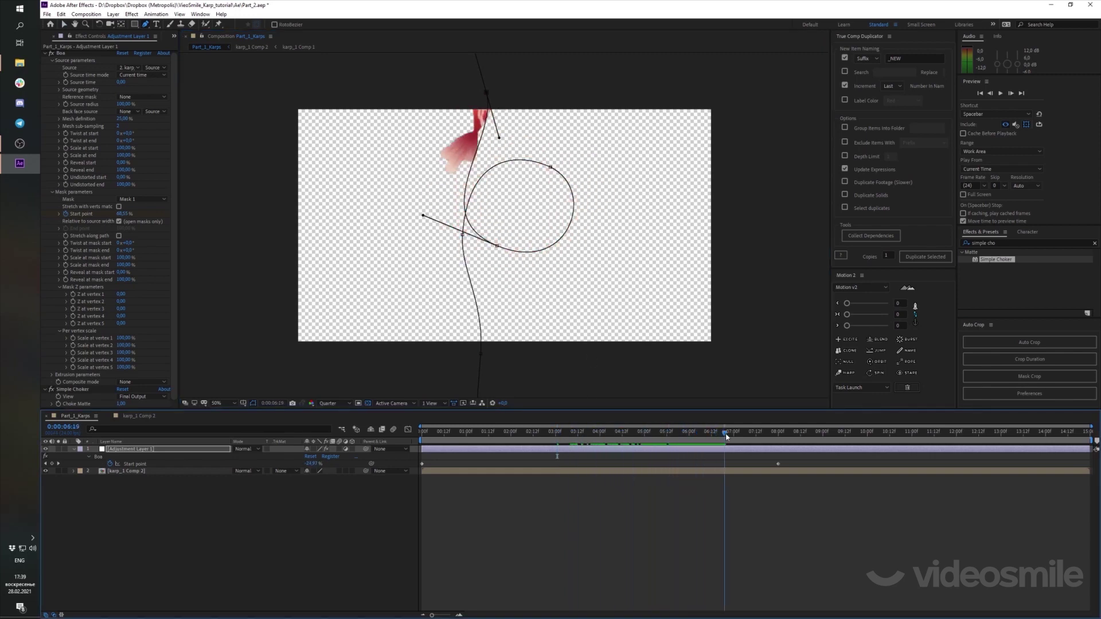
left_click_drag(726, 436, 663, 437)
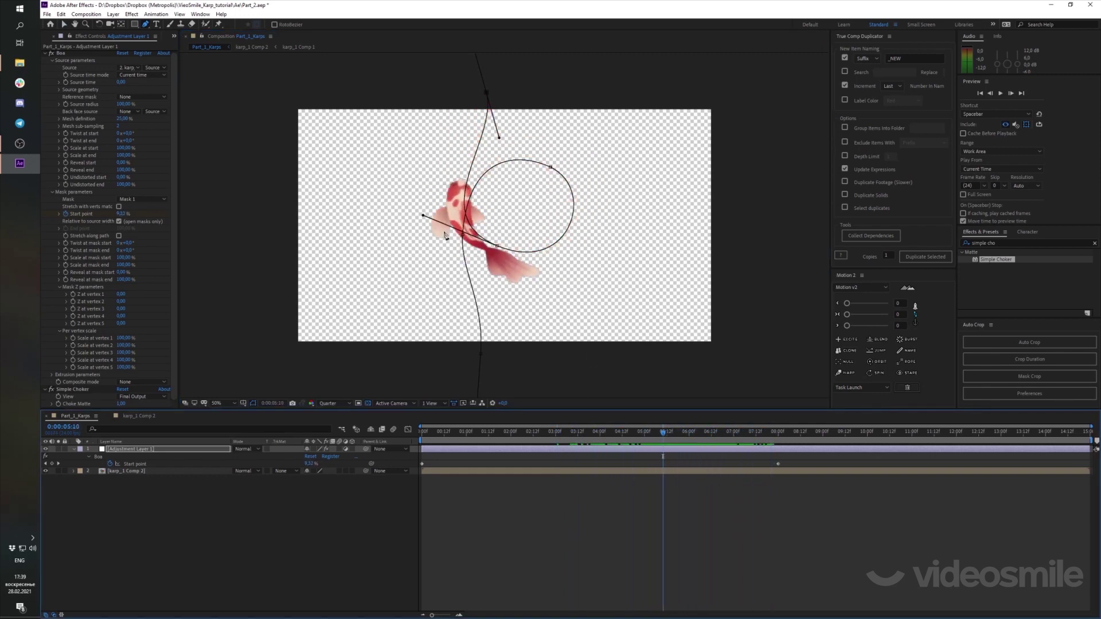
Adjust the left-end curve and enlarge the circle toward the right, then review the whole frame
mouse_move(425, 217)
left_mouse_down()
mouse_move(430, 193)
mouse_move(426, 202)
left_mouse_up()
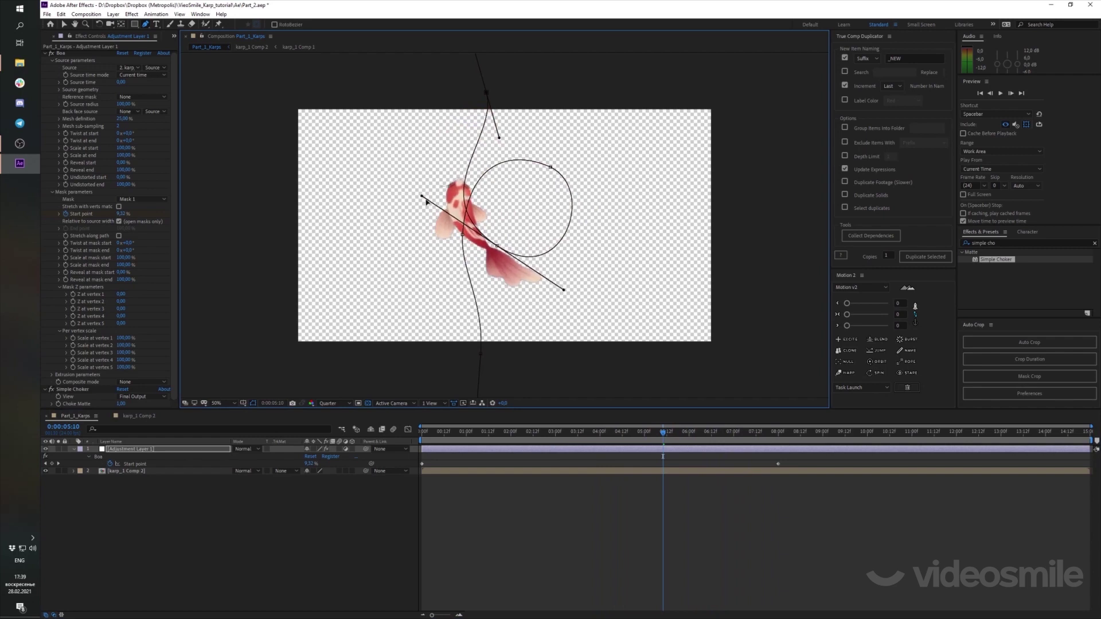
left_click(552, 168)
left_click_drag(598, 192, 616, 201)
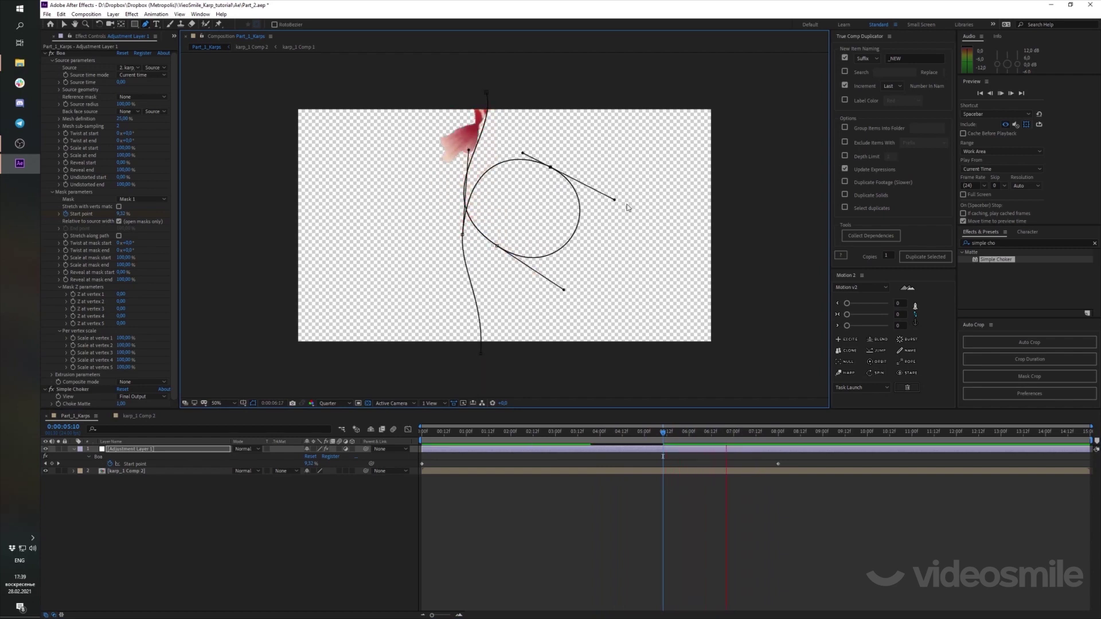
left_click(534, 432)
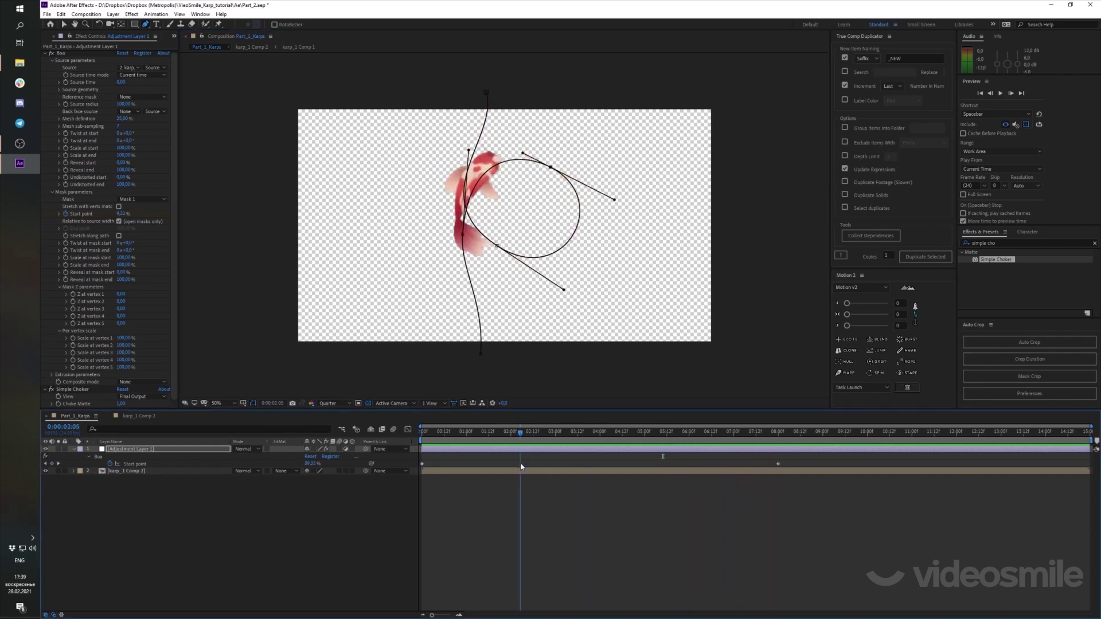
left_click(732, 546)
key("comma")
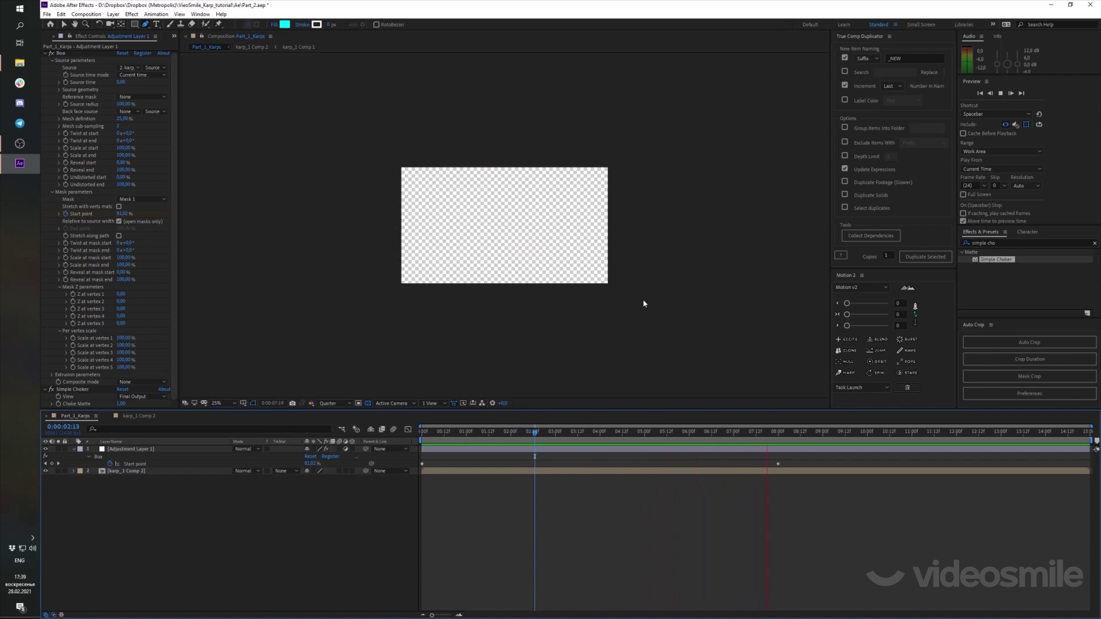
Pre-compose karp_1 Comp 2 and Adjustment Layer 1 into a layer named Pre-comp 1
key("space")
left_click_drag(546, 437, 476, 440)
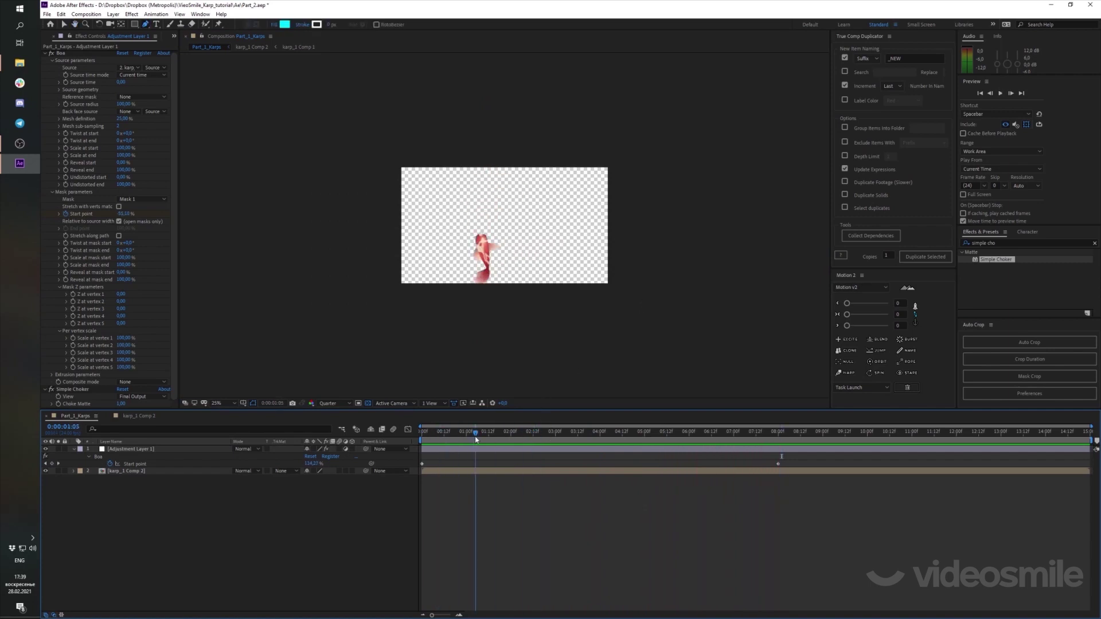
left_click(154, 472)
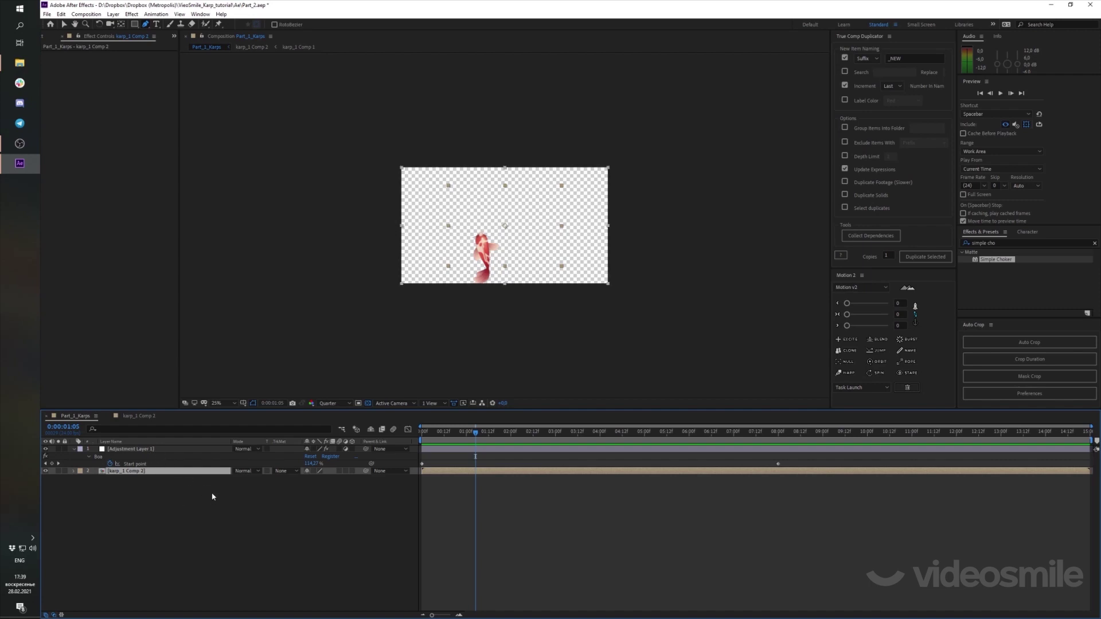
key("ctrl+a")
key("ctrl+shift+c")
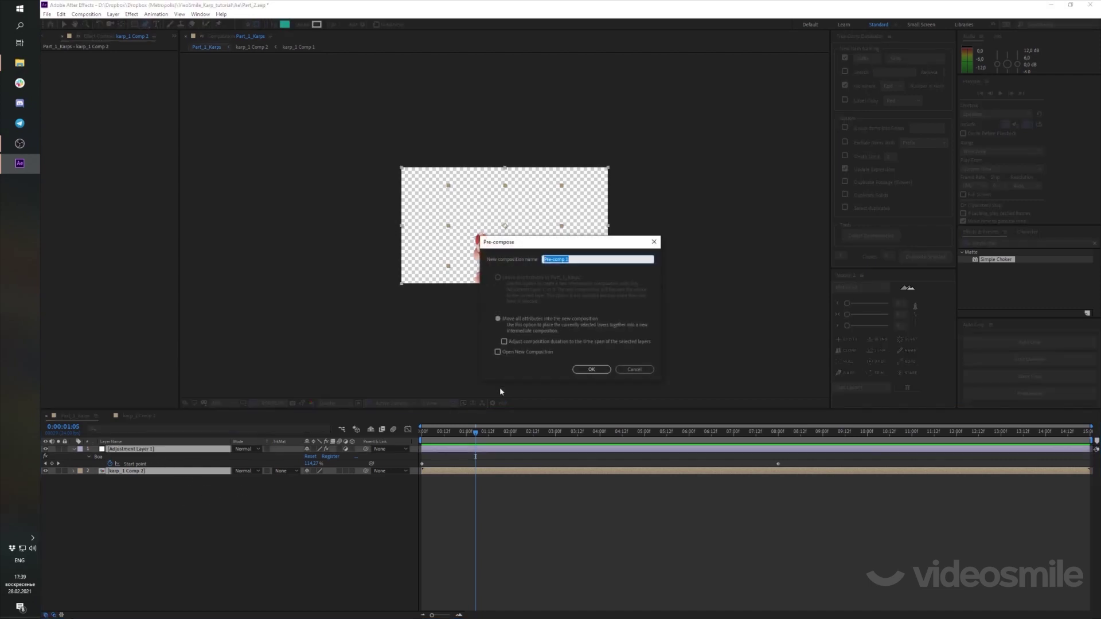
left_click(583, 372)
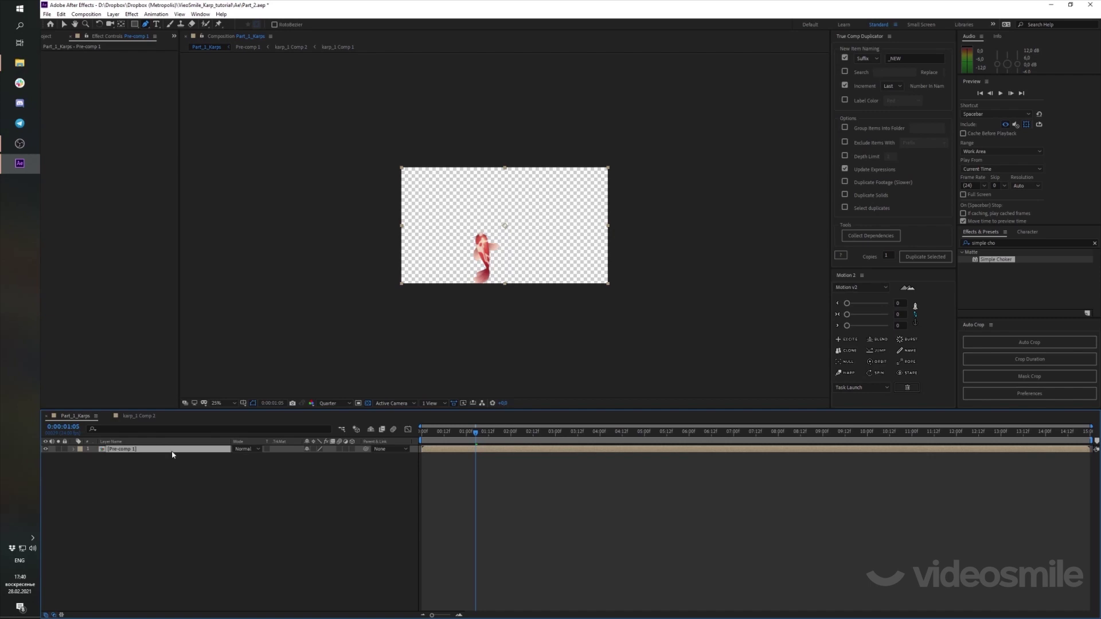
Duplicate the Pre-comp 1 layer and move the copy to a new position
key("ctrl+d")
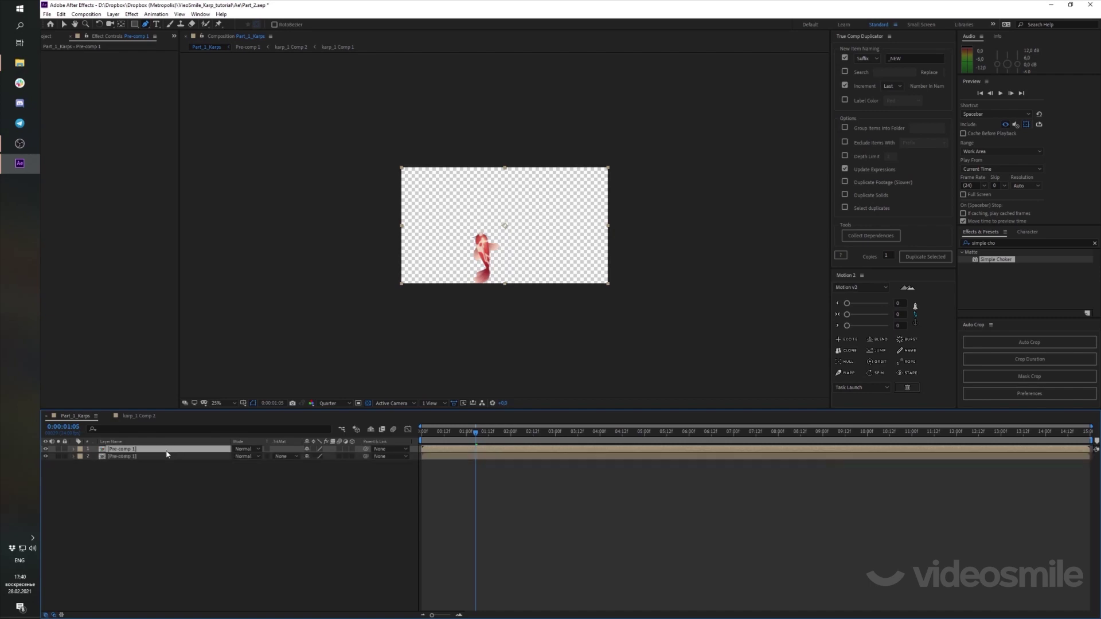
right_click(167, 454)
mouse_move(227, 253)
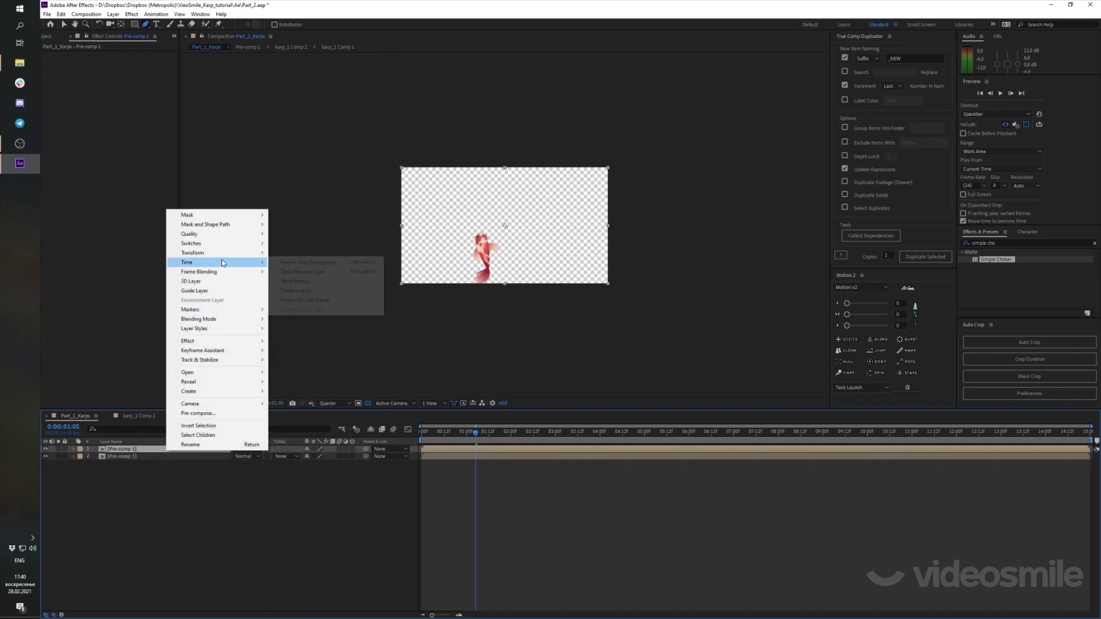
left_click(331, 343)
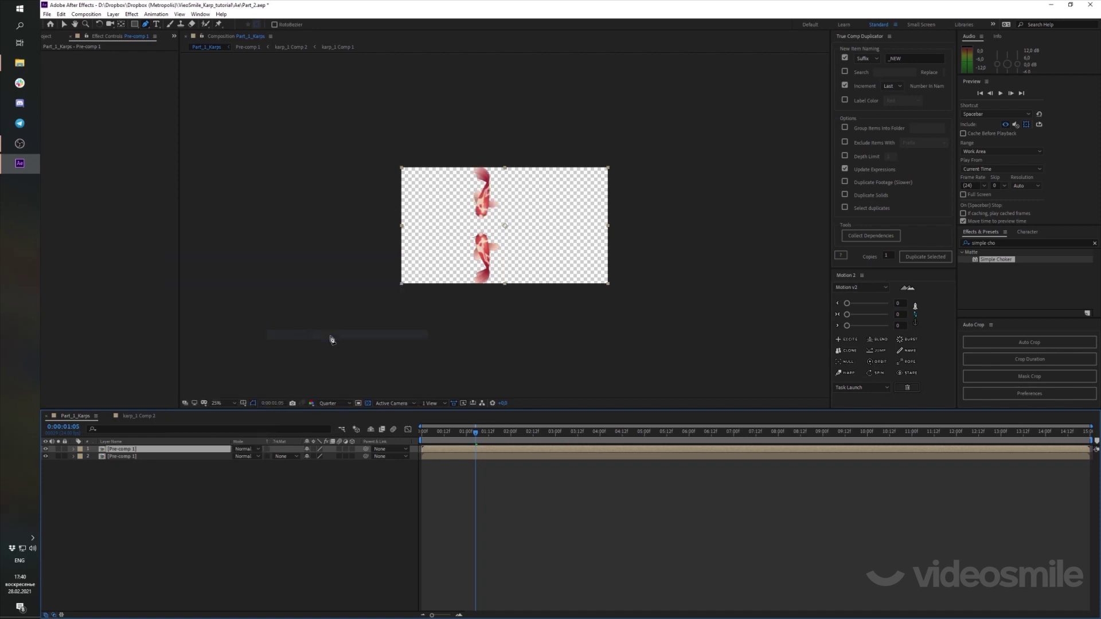
left_click_drag(476, 436, 569, 452)
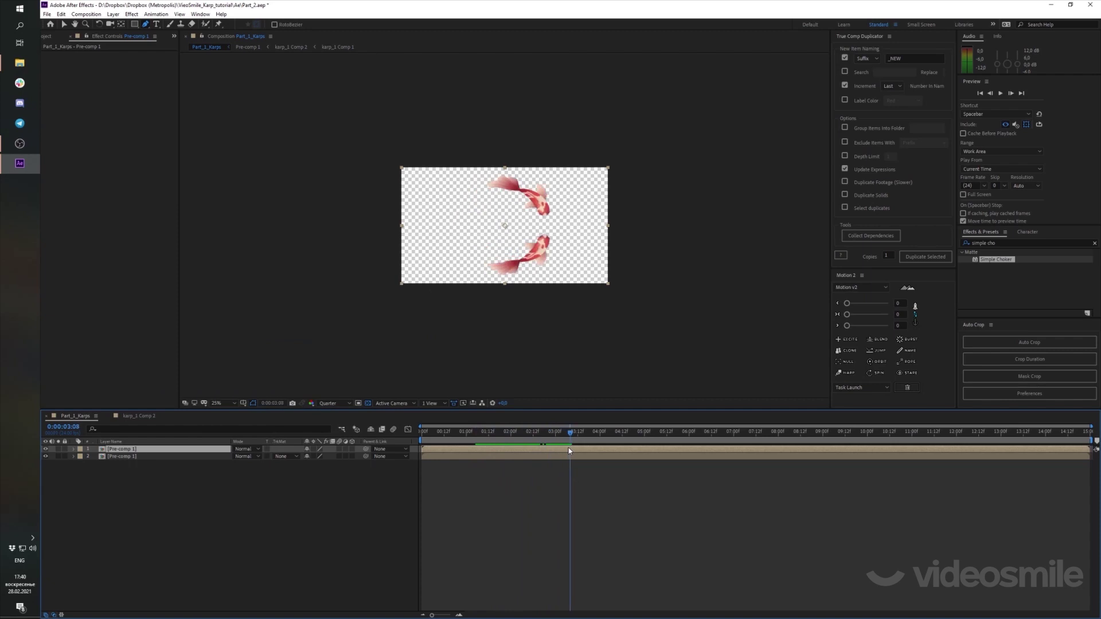
Flip the lower fish horizontally and make the top fish layer start later
right_click(181, 454)
mouse_move(238, 253)
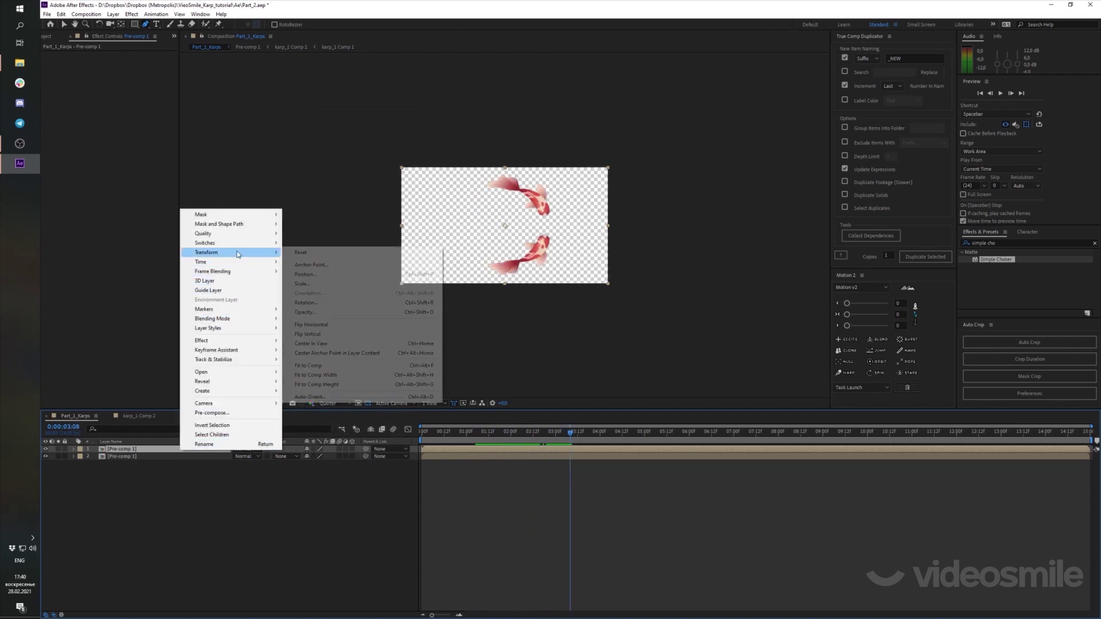
left_click(348, 329)
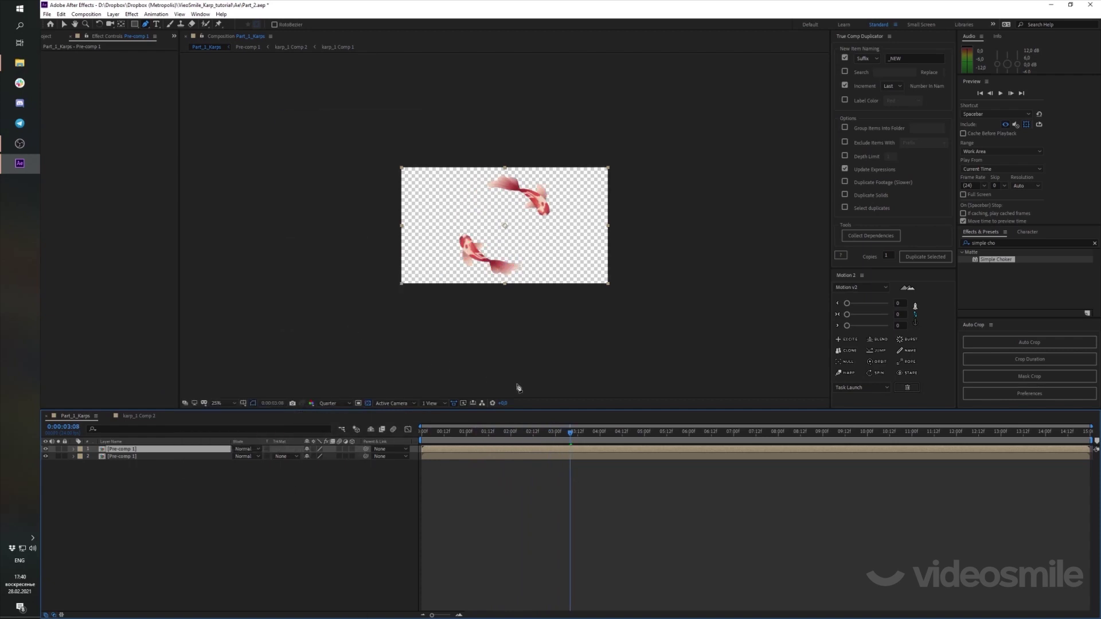
mouse_move(459, 441)
left_mouse_down()
mouse_move(656, 447)
mouse_move(558, 447)
left_mouse_up()
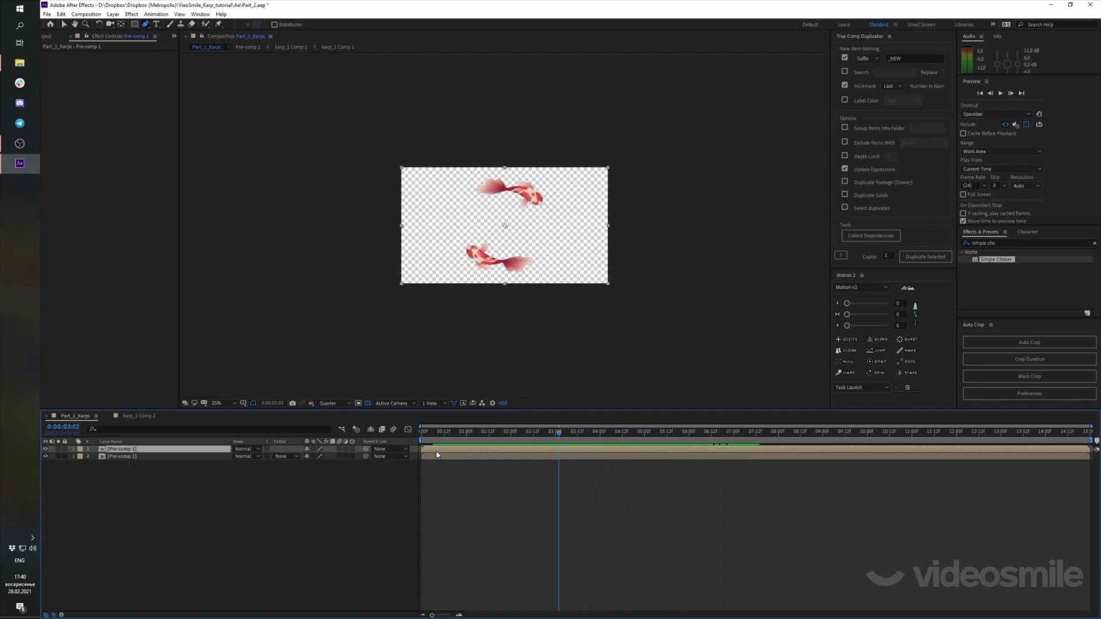
left_click_drag(444, 452, 663, 446)
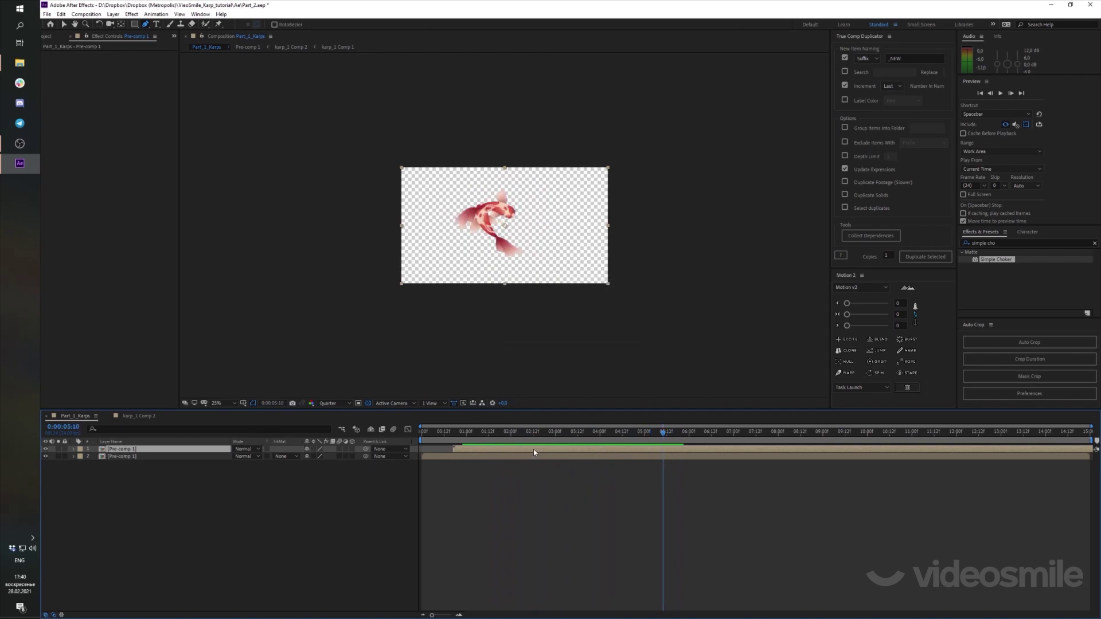
Shift the top fish layer slightly earlier and nudge it right in the viewer
left_click_drag(533, 449, 515, 450)
key("v")
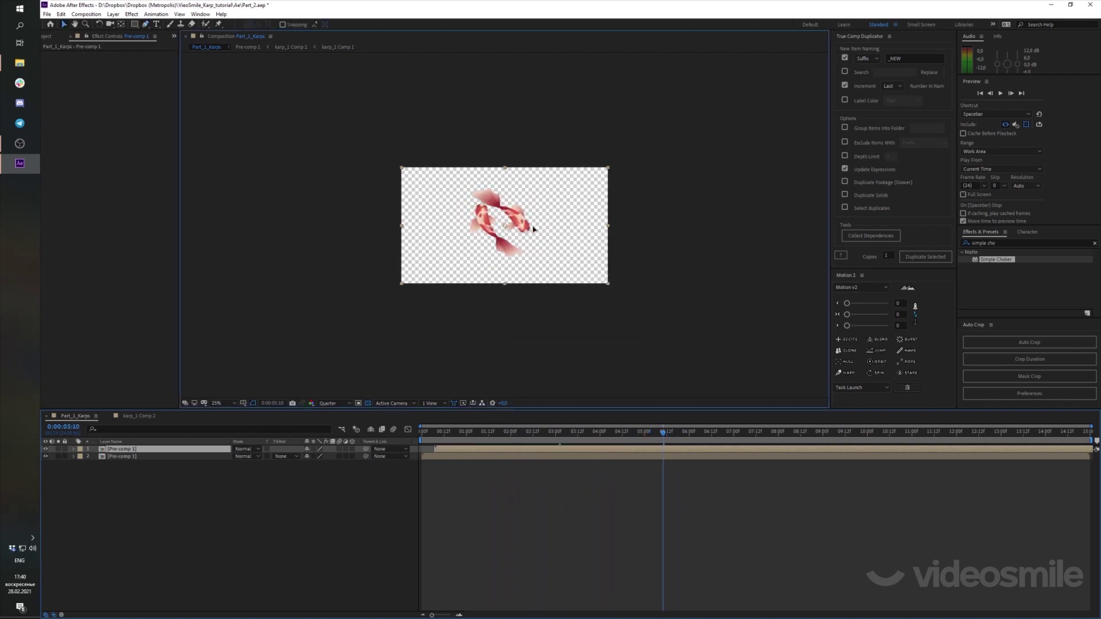
left_click_drag(534, 228, 549, 229)
key("Return")
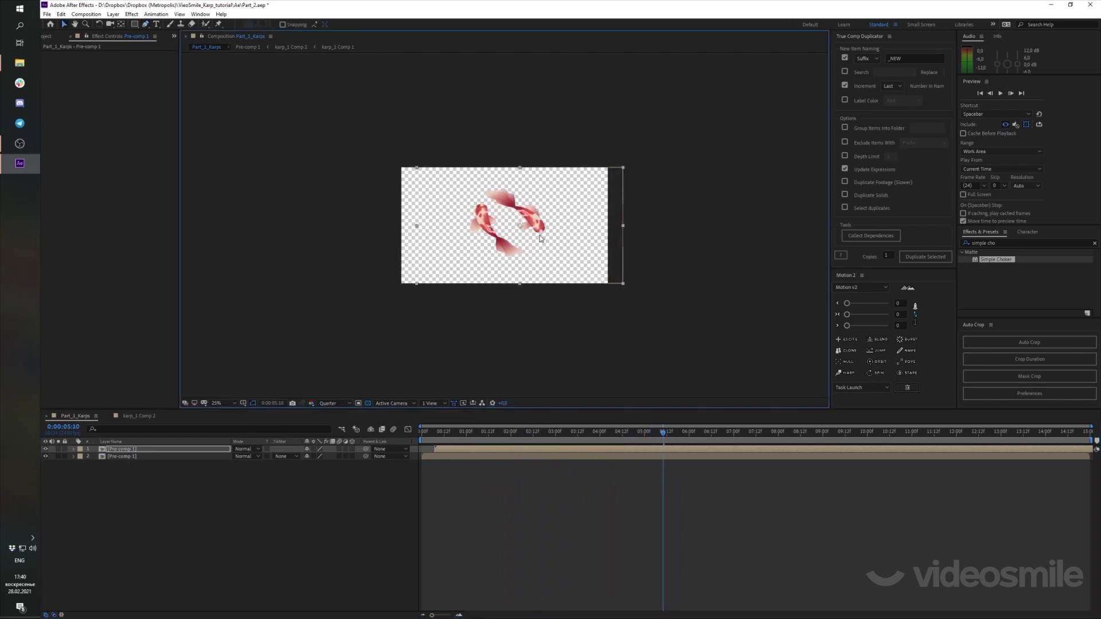
Preview the two fish around 03:13 and delay the top layer's start slightly
left_click_drag(652, 431, 567, 433)
key("space")
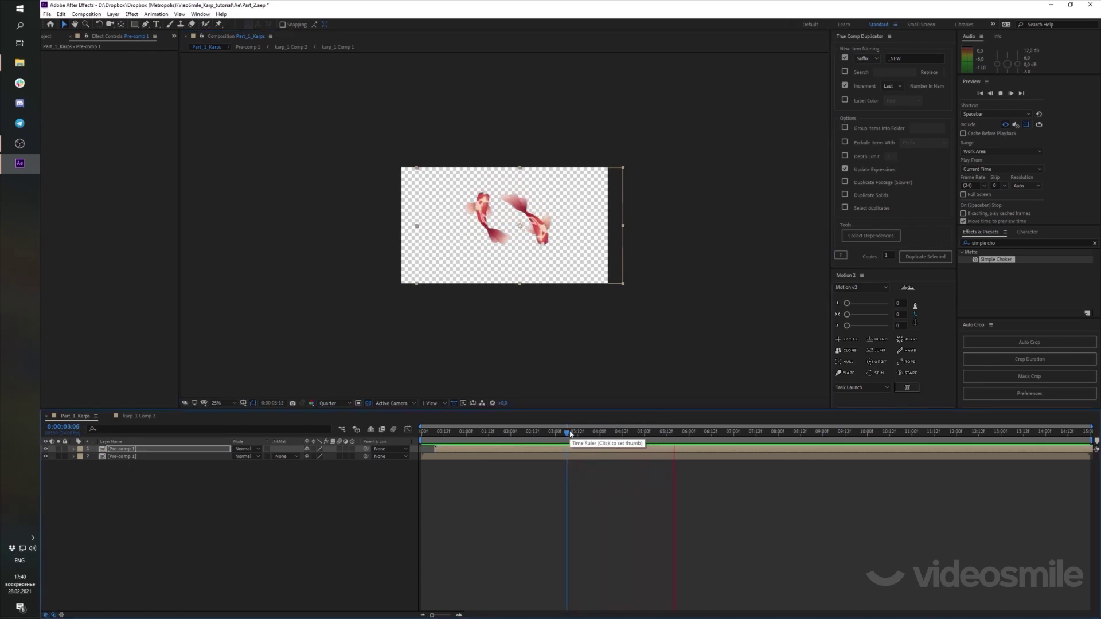
left_click(590, 435)
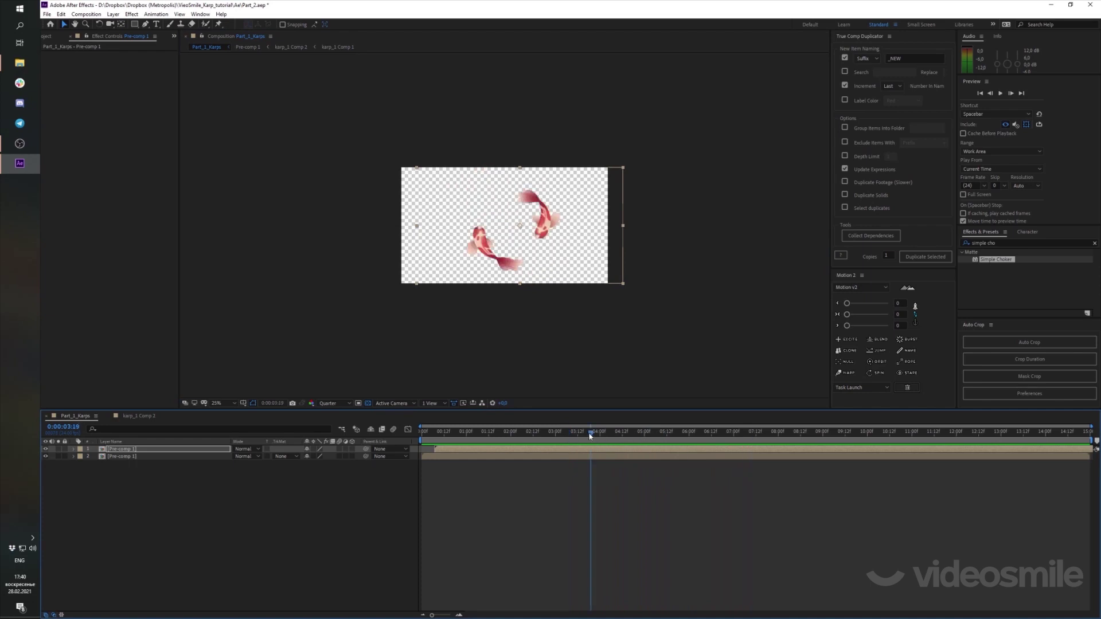
left_click_drag(590, 435, 580, 440)
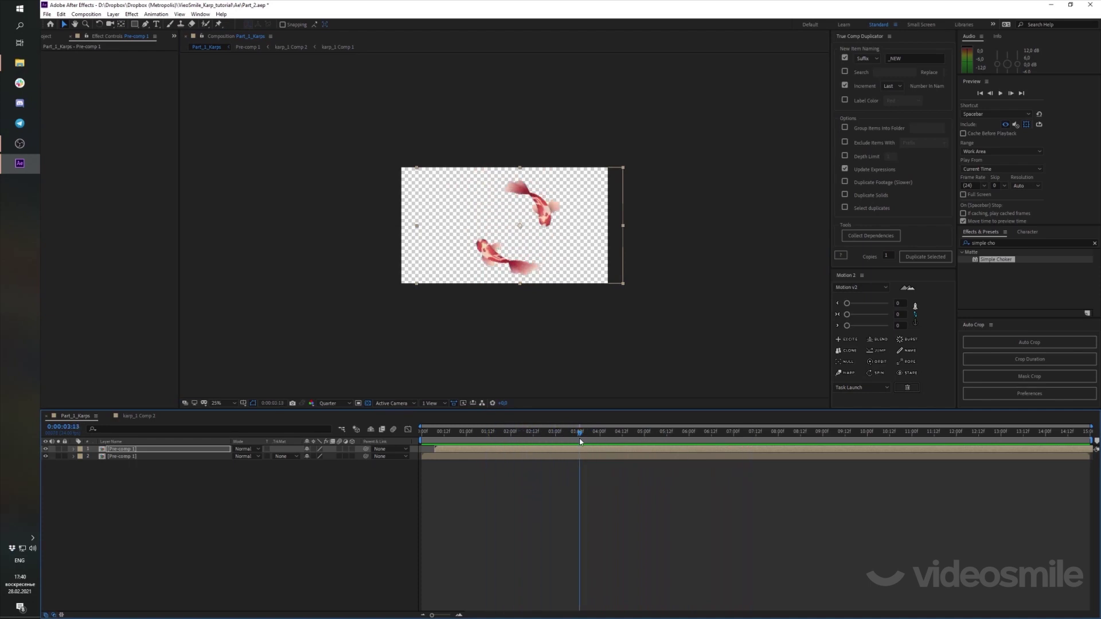
left_click_drag(493, 449, 510, 451)
mouse_move(580, 435)
left_mouse_down()
mouse_move(658, 443)
mouse_move(613, 452)
mouse_move(878, 443)
mouse_move(526, 468)
left_mouse_up()
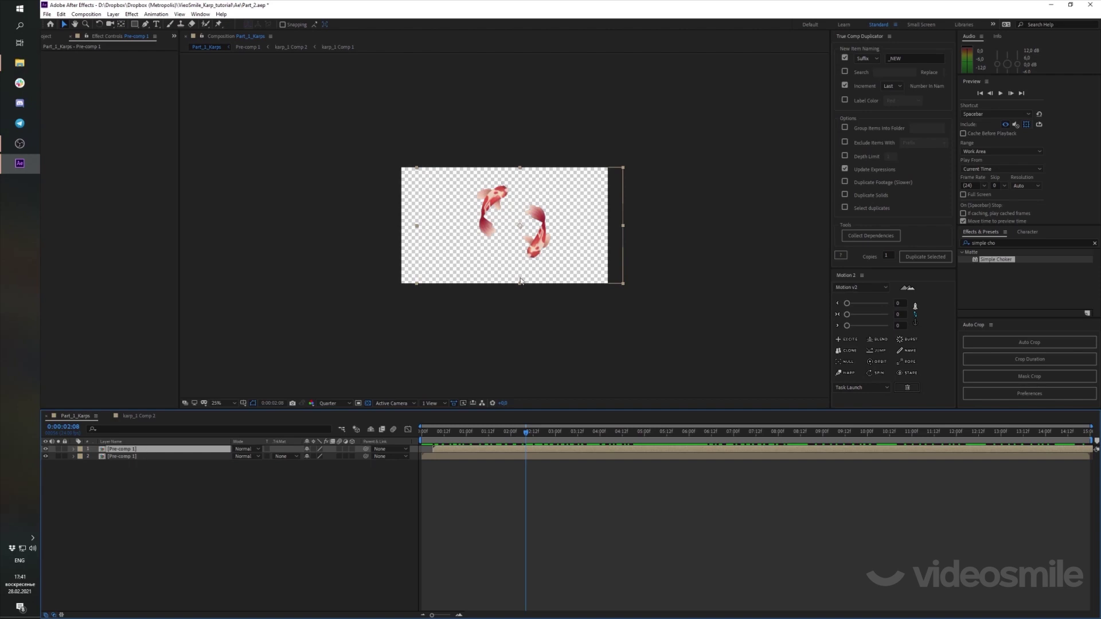
Duplicate Pre-comp 1 as Pre-comp 2 and make it the first koi layer's source
right_click(148, 451)
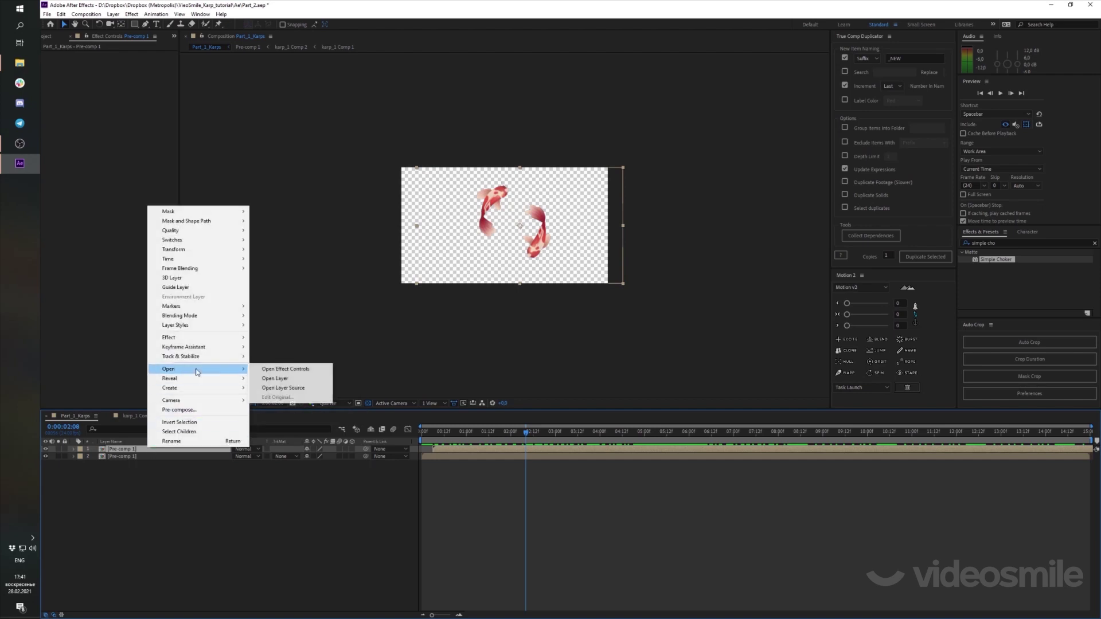
mouse_move(230, 378)
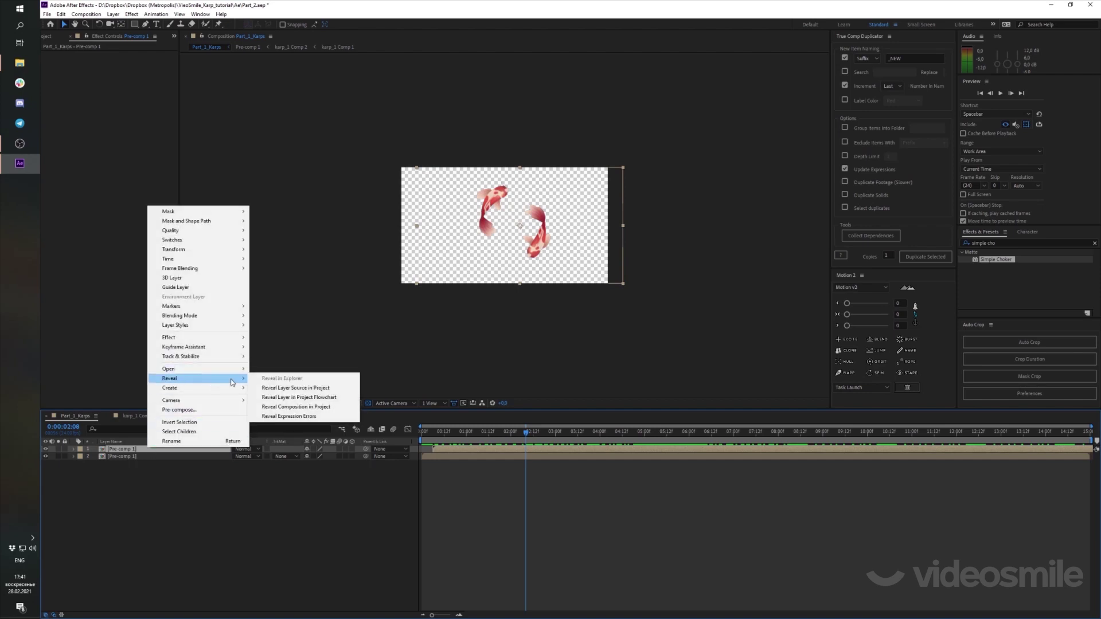
left_click(298, 389)
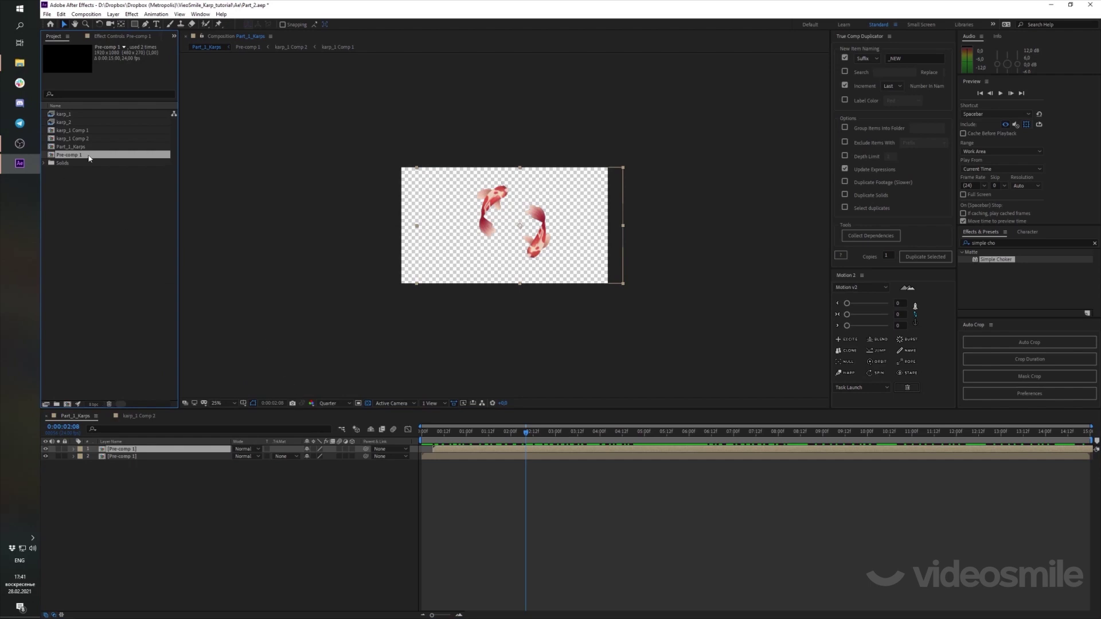
key("ctrl+d")
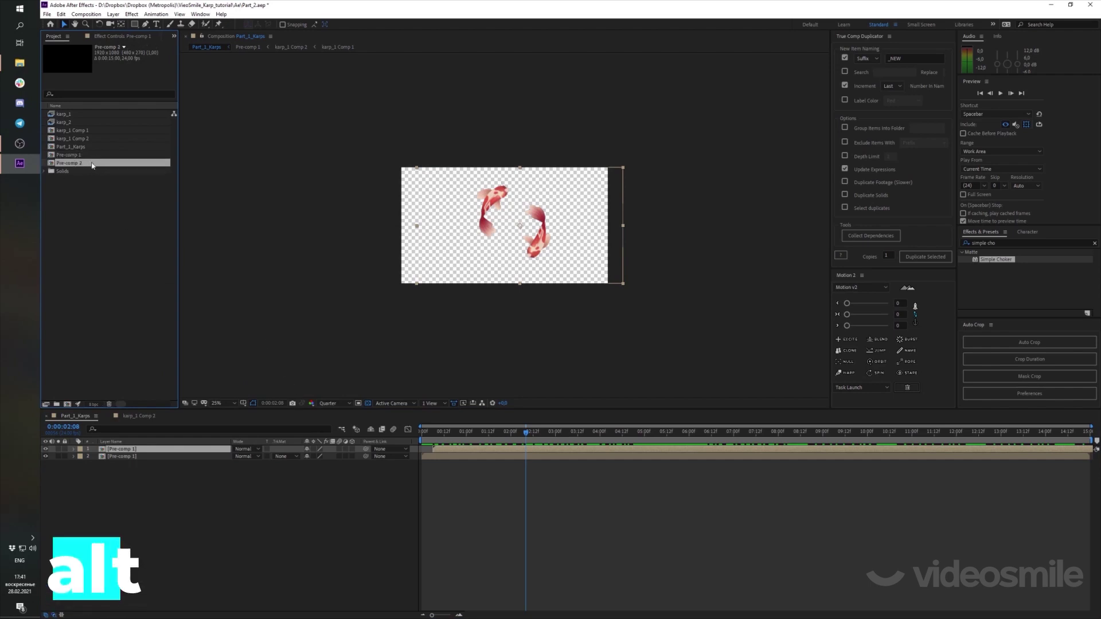
left_click_drag(88, 168, 153, 448)
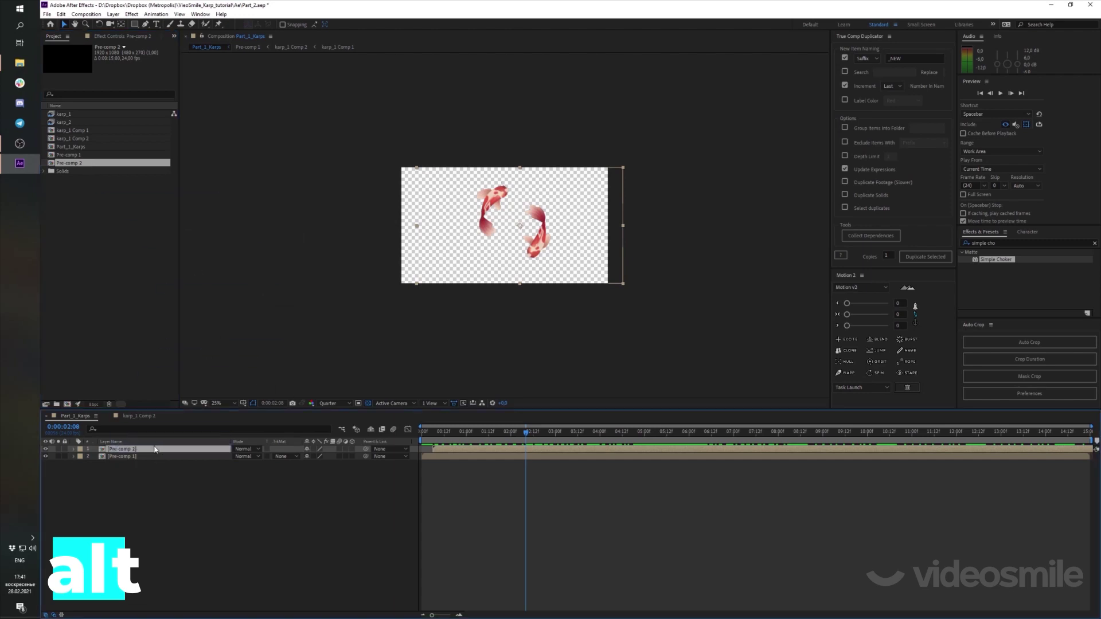
double_click(152, 448)
Inside Pre-comp 2, replace karp_1 Comp 2 with a duplicate, karp_1 Comp 3
left_click(143, 457)
right_click(143, 456)
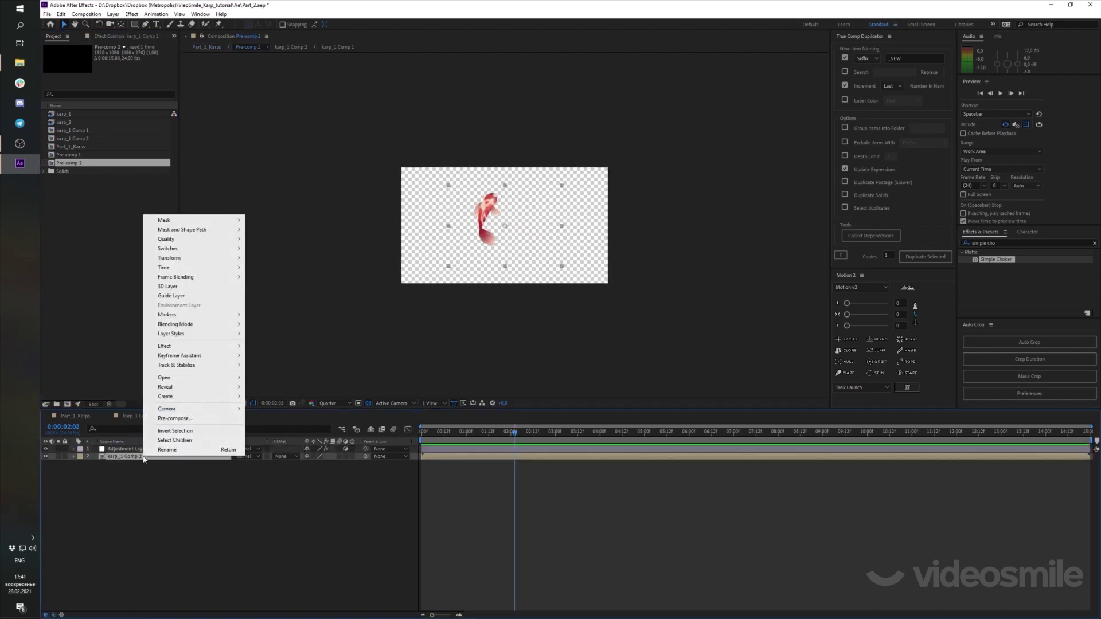
mouse_move(189, 387)
left_click(288, 397)
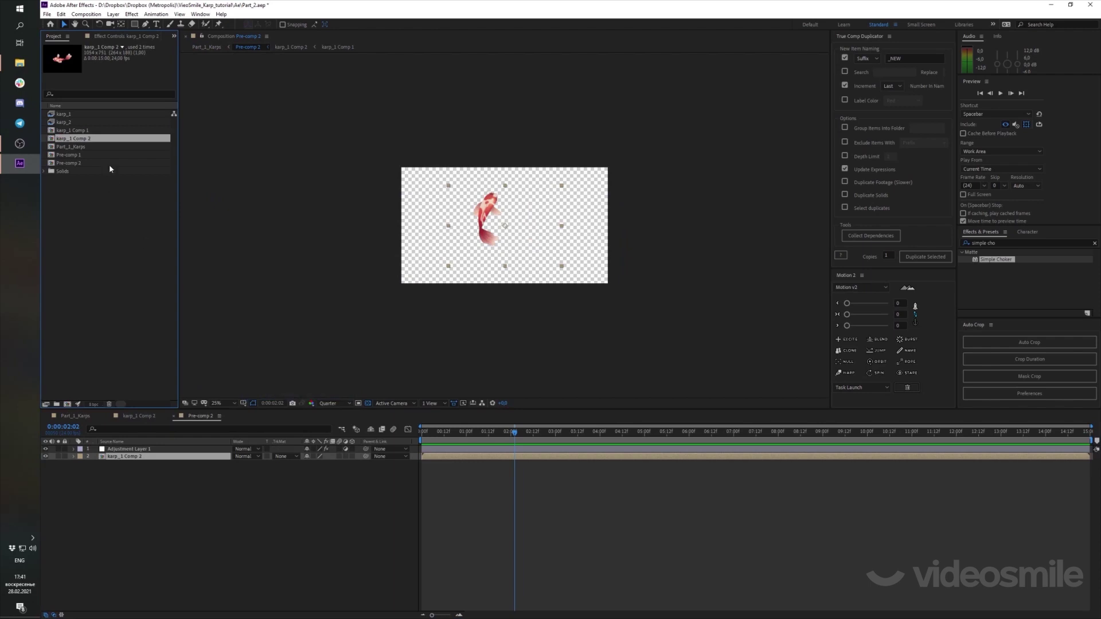
key("ctrl+d")
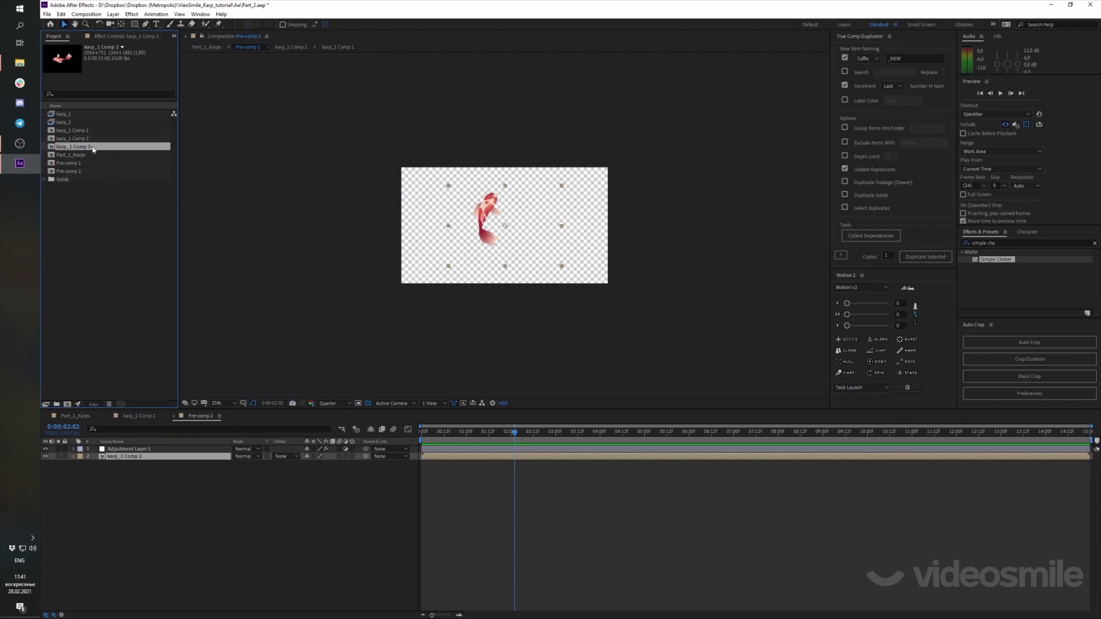
left_click_drag(92, 149, 153, 456)
double_click(152, 456)
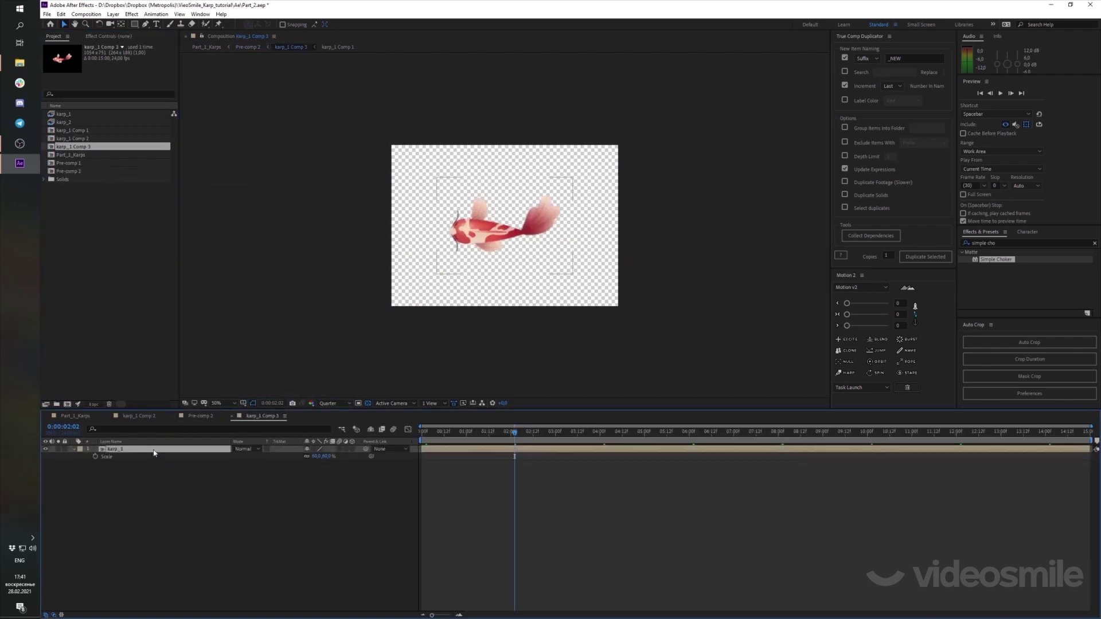
Inside karp_1 Comp 3, replace karp_1 Comp 1 with a duplicate, karp_1 Comp 4
right_click(153, 454)
mouse_move(195, 379)
left_click(287, 385)
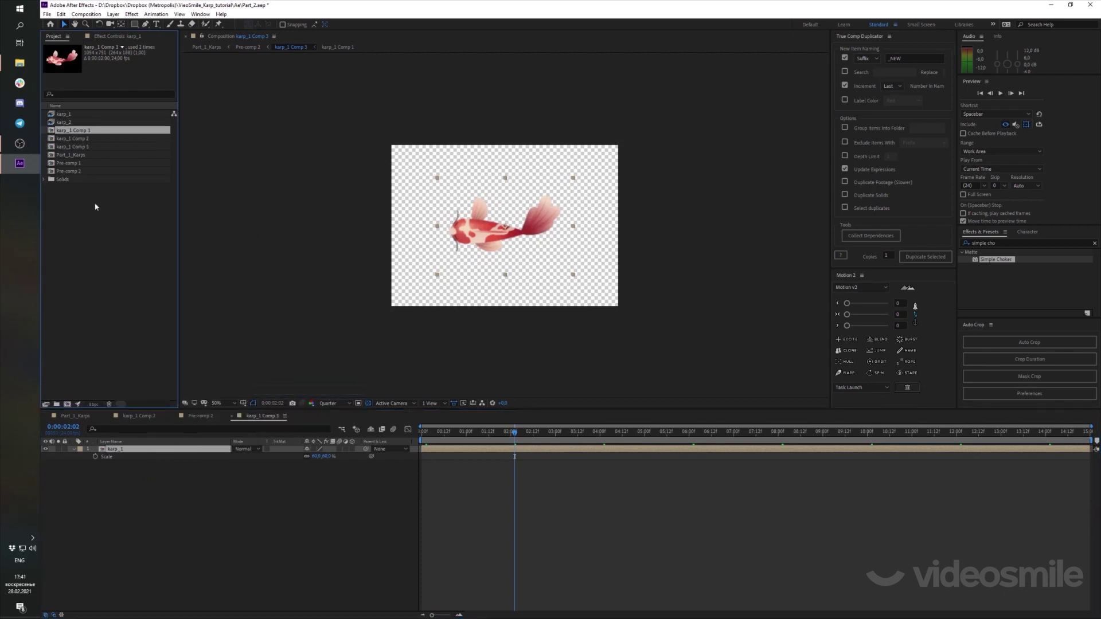
key("ctrl+d")
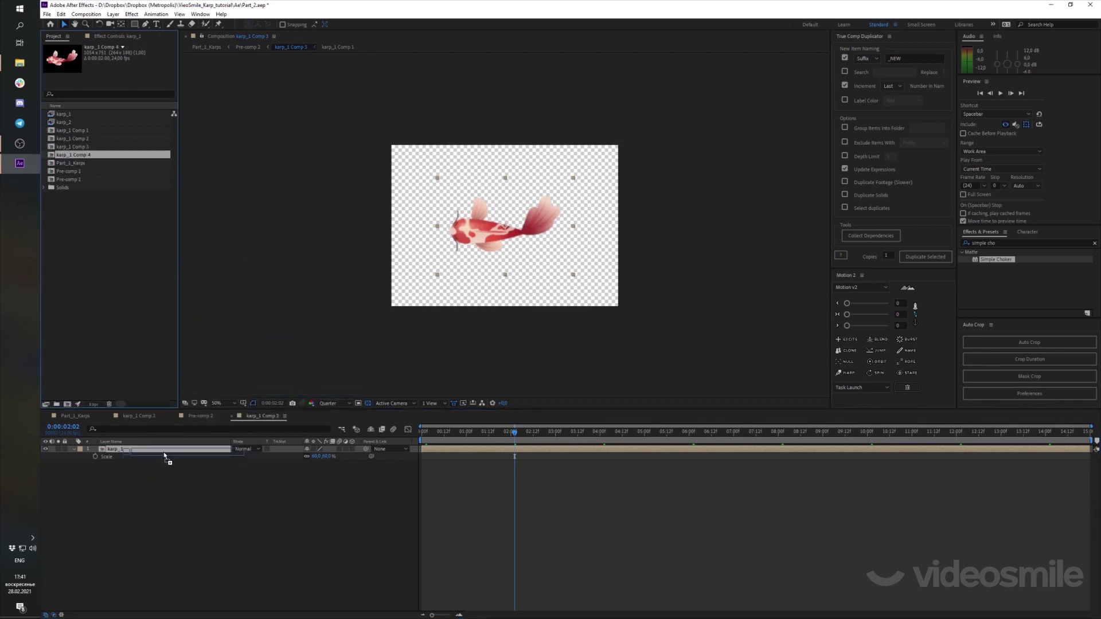
left_click_drag(90, 161, 161, 452)
double_click(154, 450)
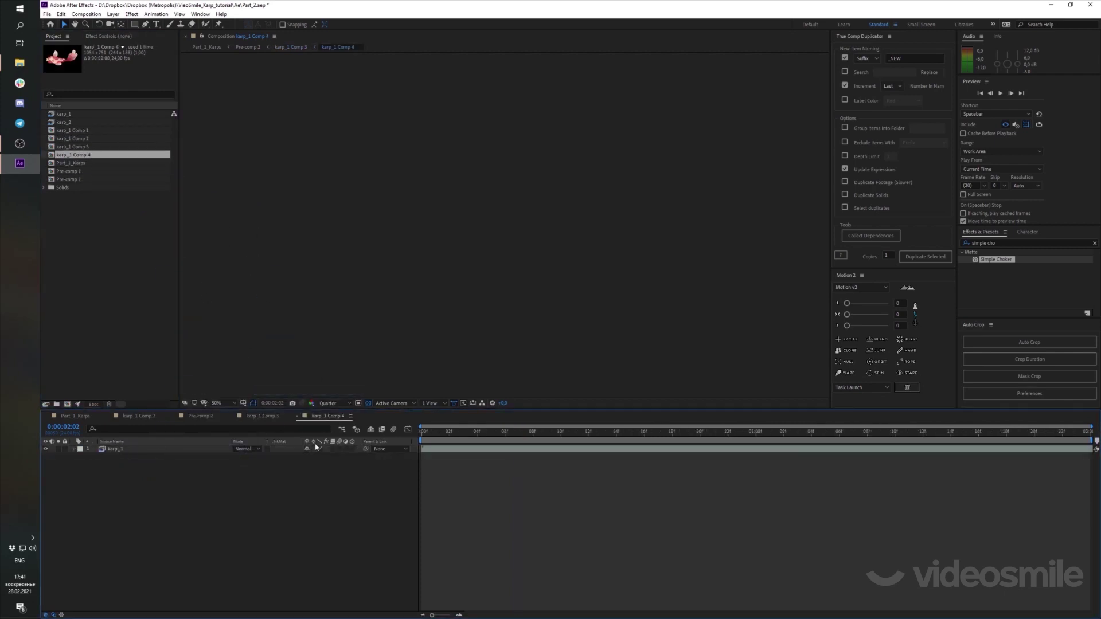
Swap the fish image in karp_1 Comp 4 for karp_2, then compare both koi in Part_1_Karps
key("space")
left_click(147, 450)
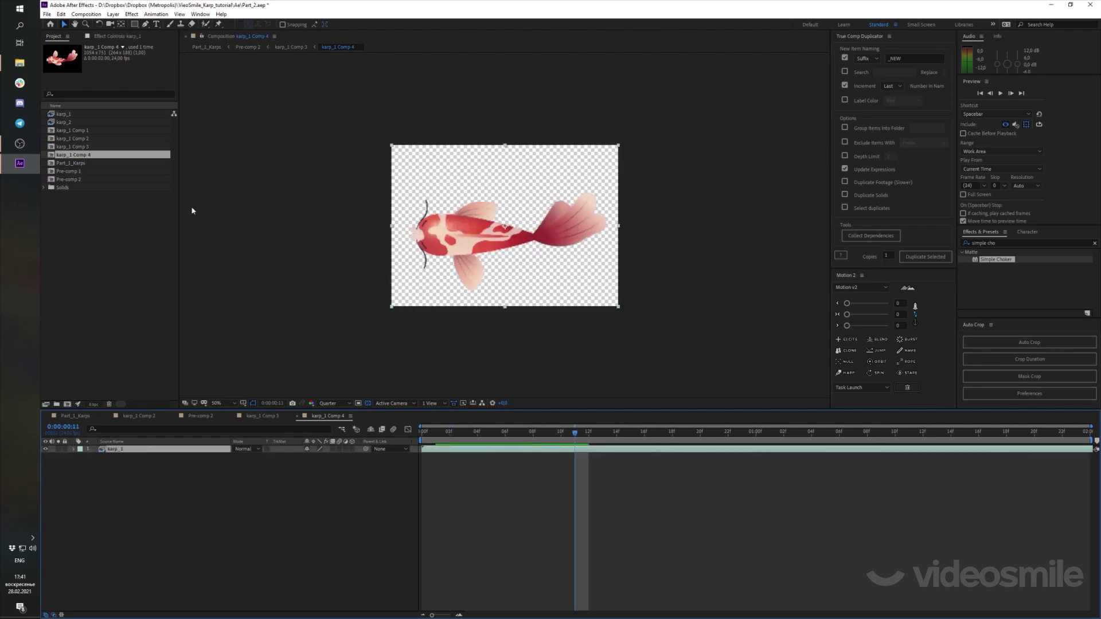
left_click(76, 52)
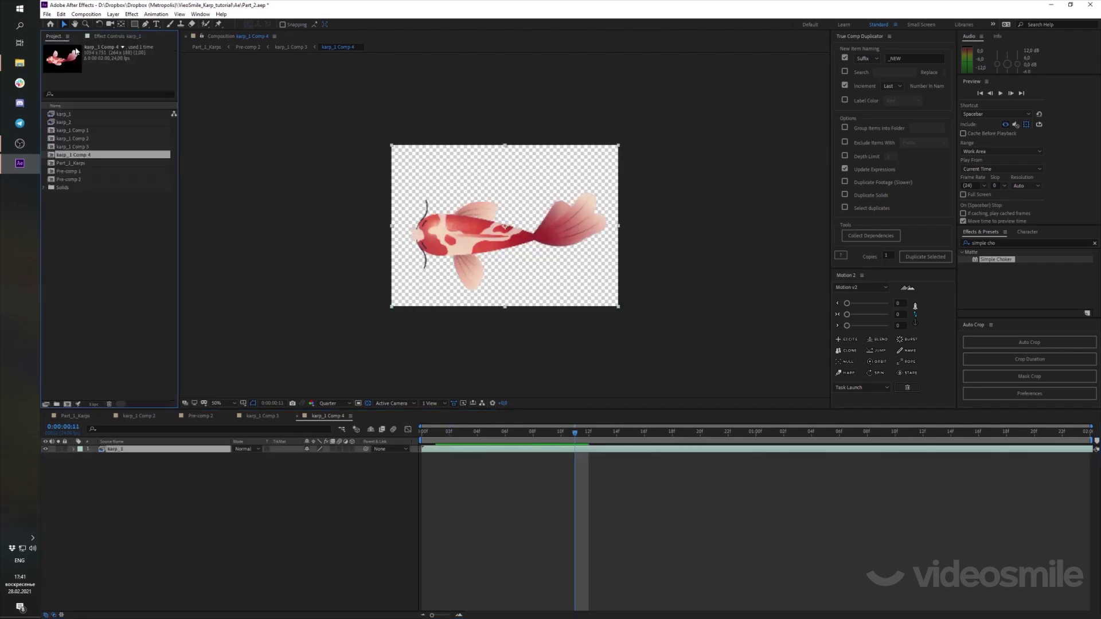
mouse_move(75, 121)
left_mouse_down()
mouse_move(122, 148)
mouse_move(98, 127)
mouse_move(142, 456)
left_mouse_up()
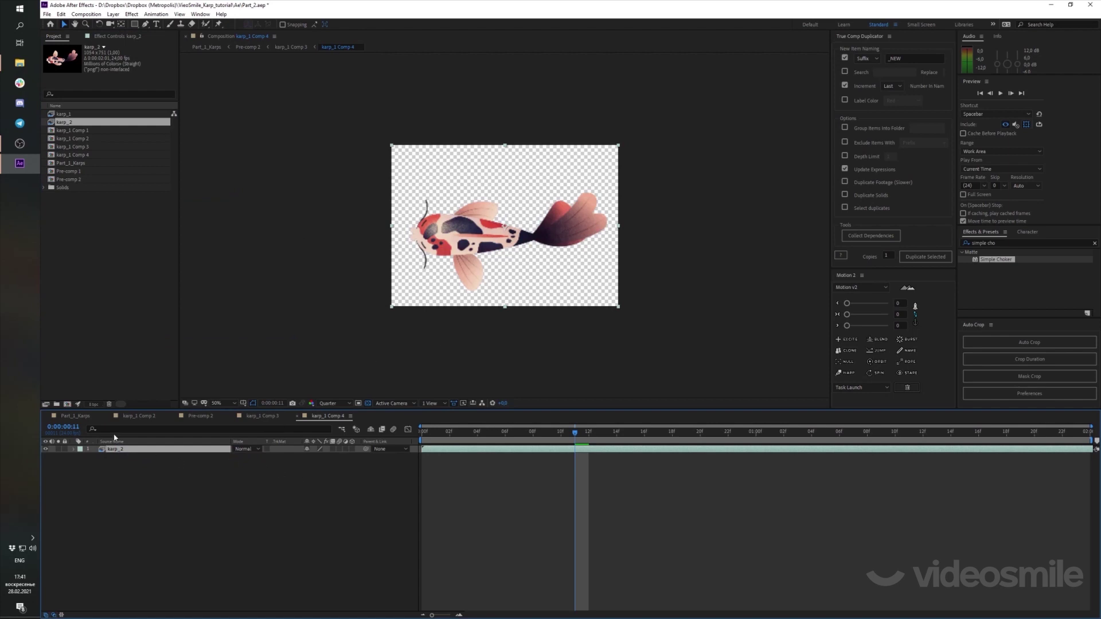
left_click(80, 417)
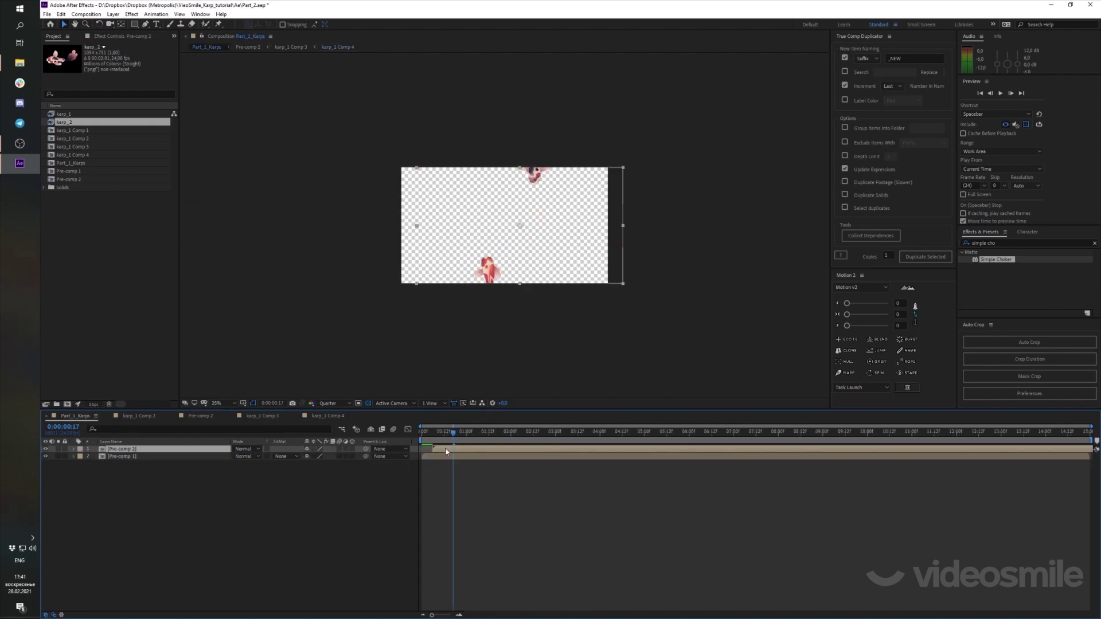
mouse_move(441, 431)
left_mouse_down()
mouse_move(572, 439)
mouse_move(659, 424)
left_mouse_up()
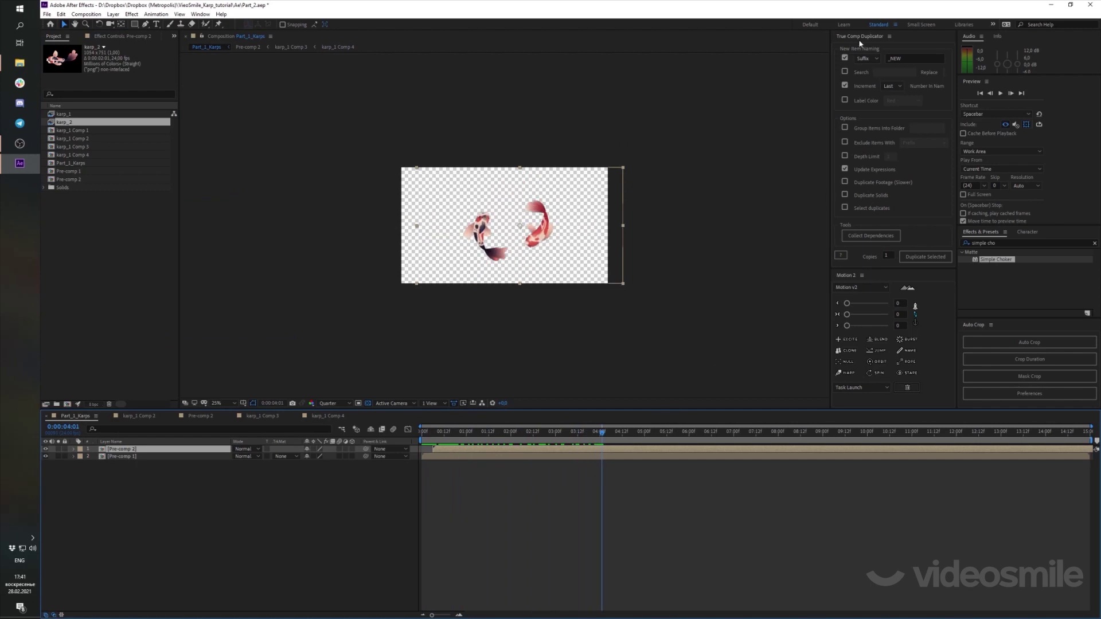
left_click(156, 230)
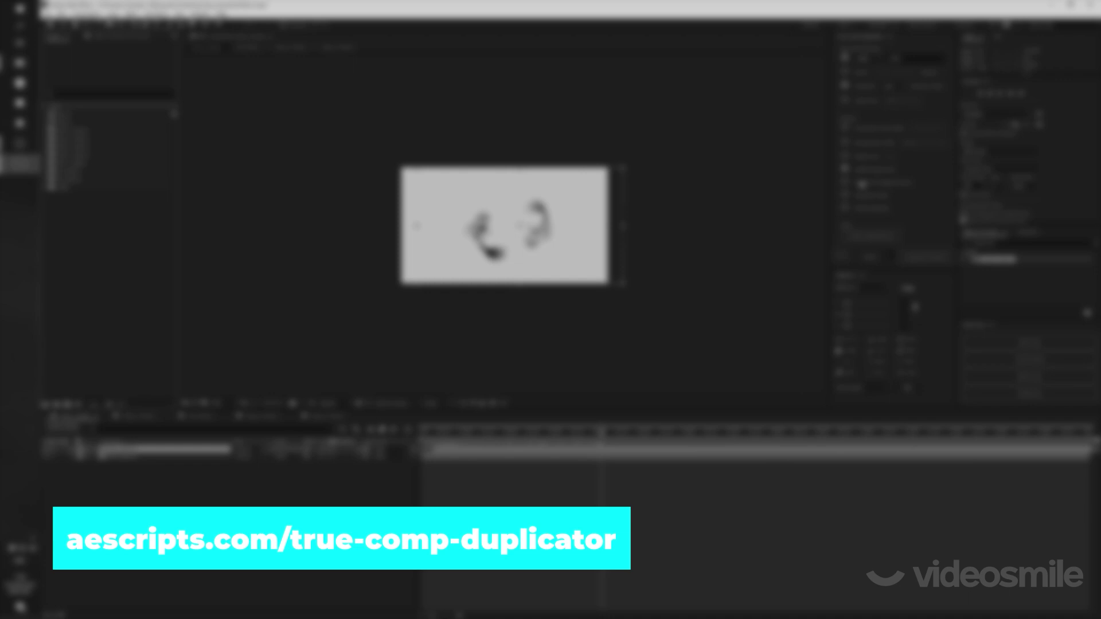
left_click(165, 453)
right_click(146, 450)
mouse_move(172, 381)
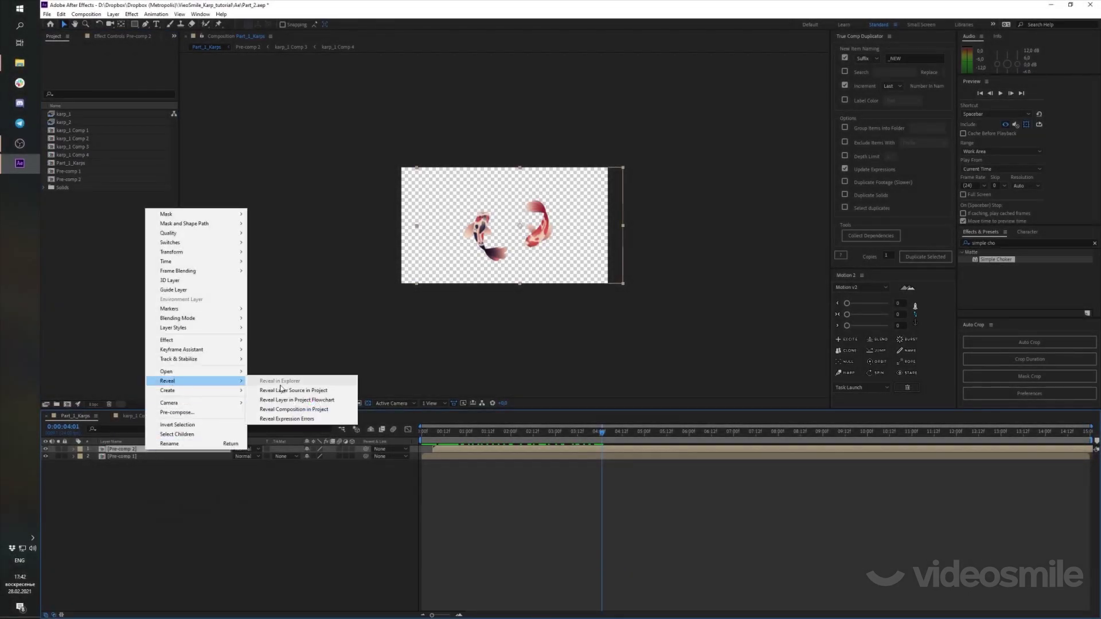
left_click(295, 384)
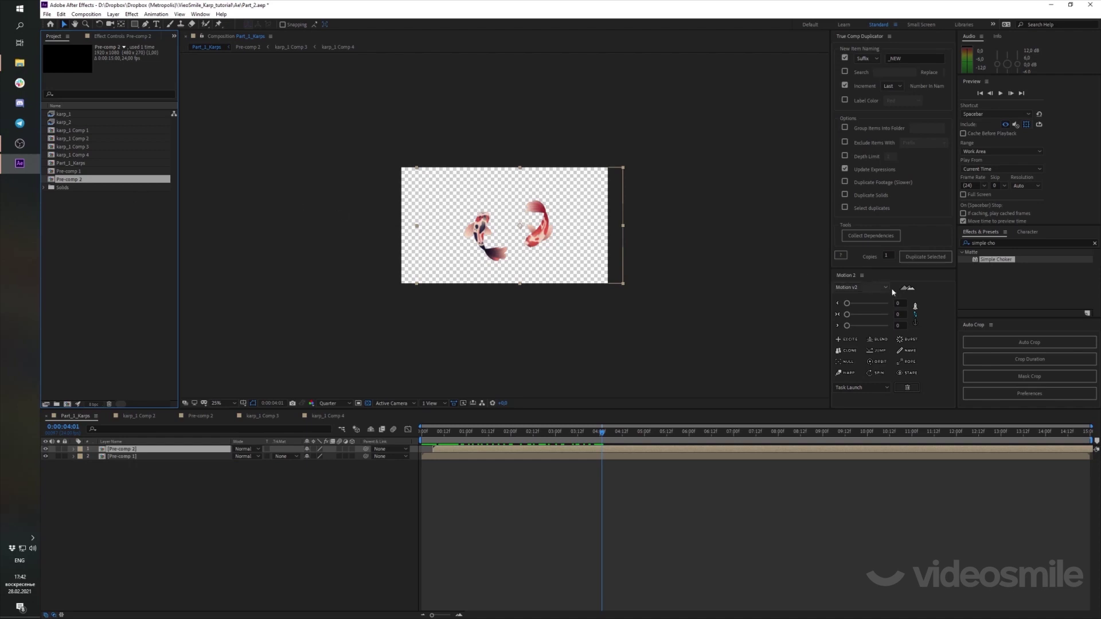
left_click(922, 258)
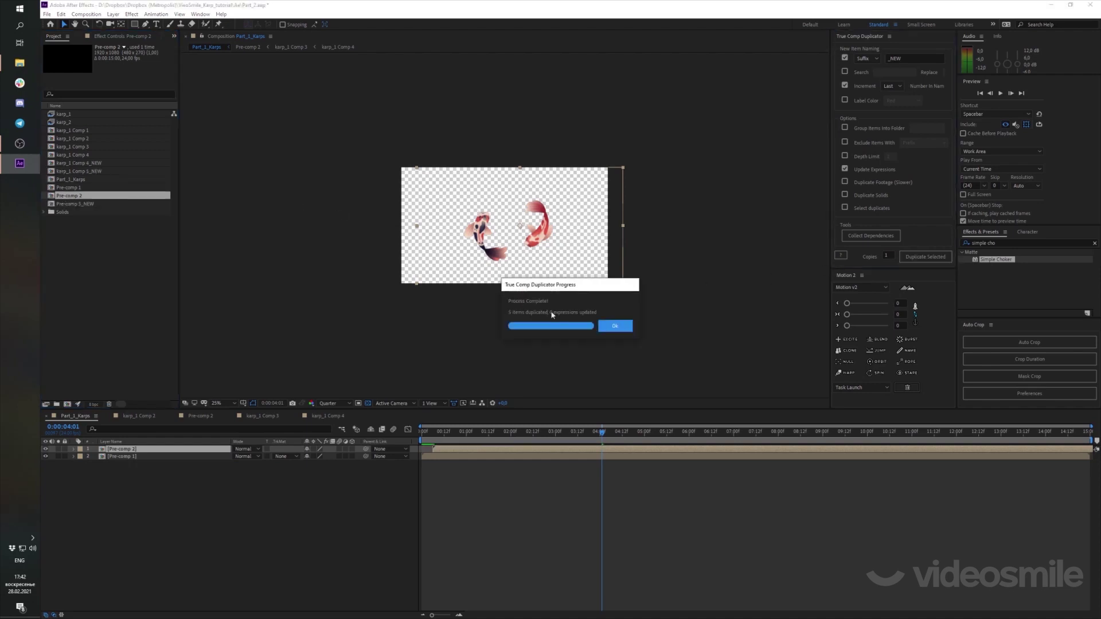
left_click(630, 327)
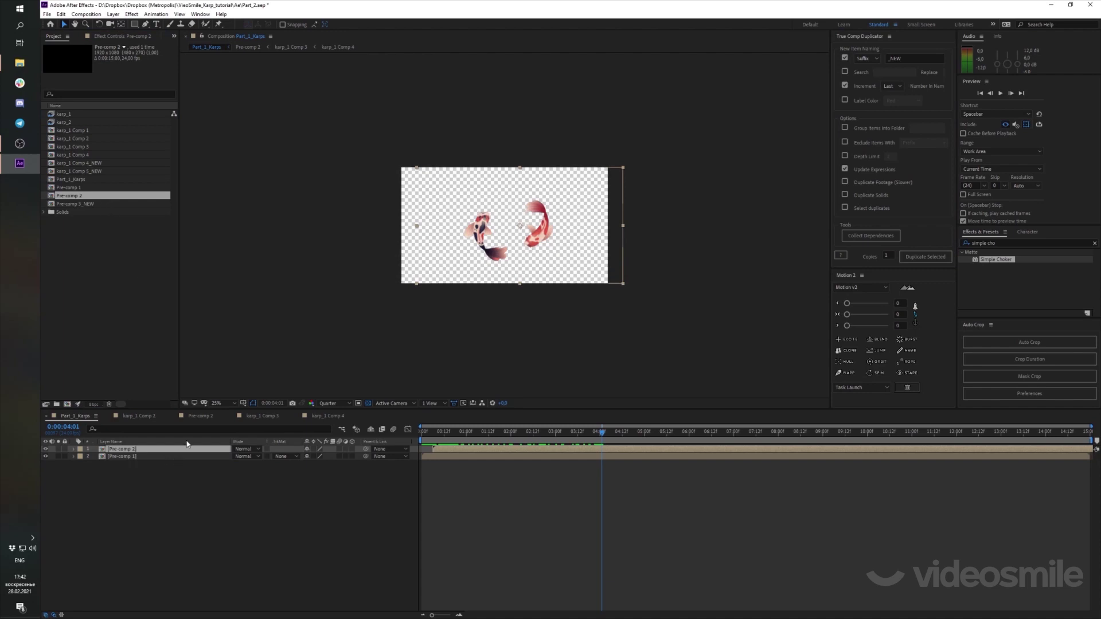
key("ctrl+z")
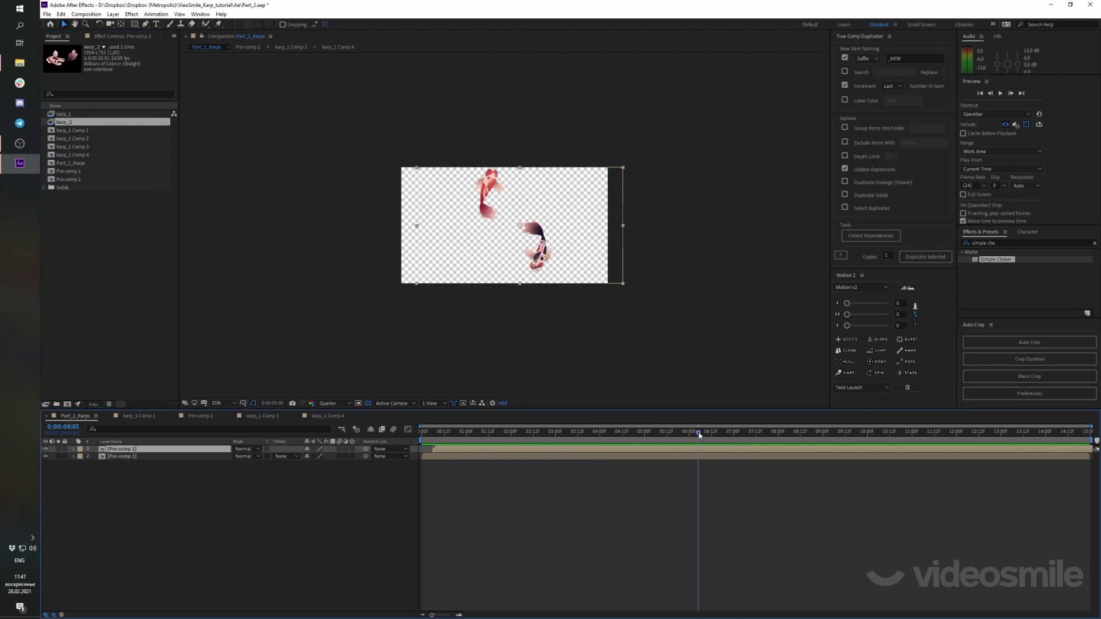
End the work area where the fish leave frame, around 8 seconds, then review from the start
left_click_drag(700, 434, 710, 436)
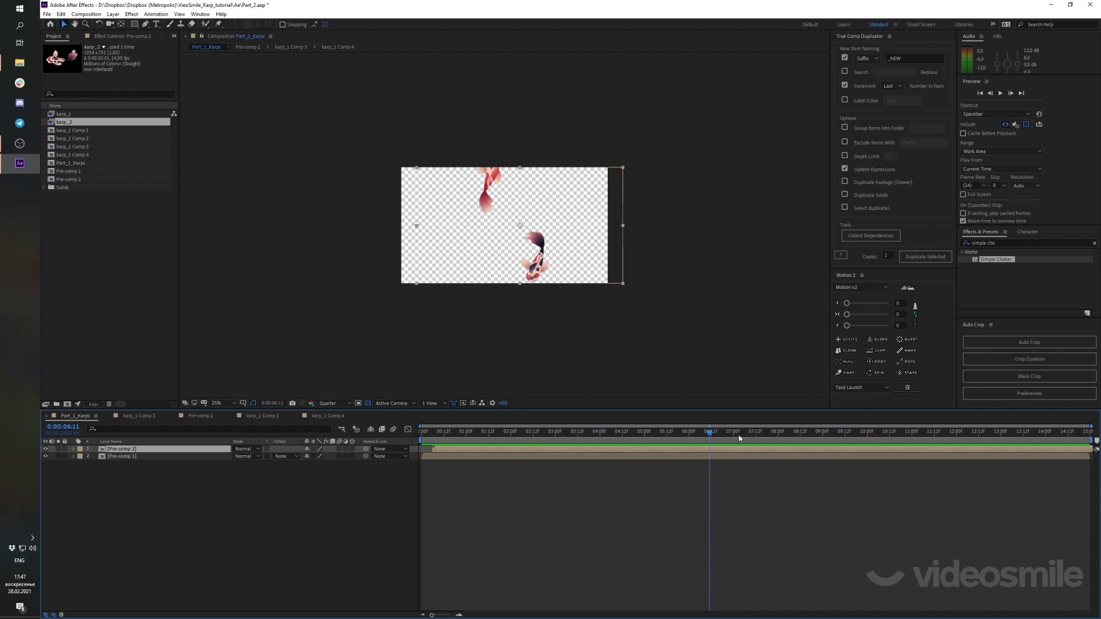
left_click_drag(715, 434, 780, 441)
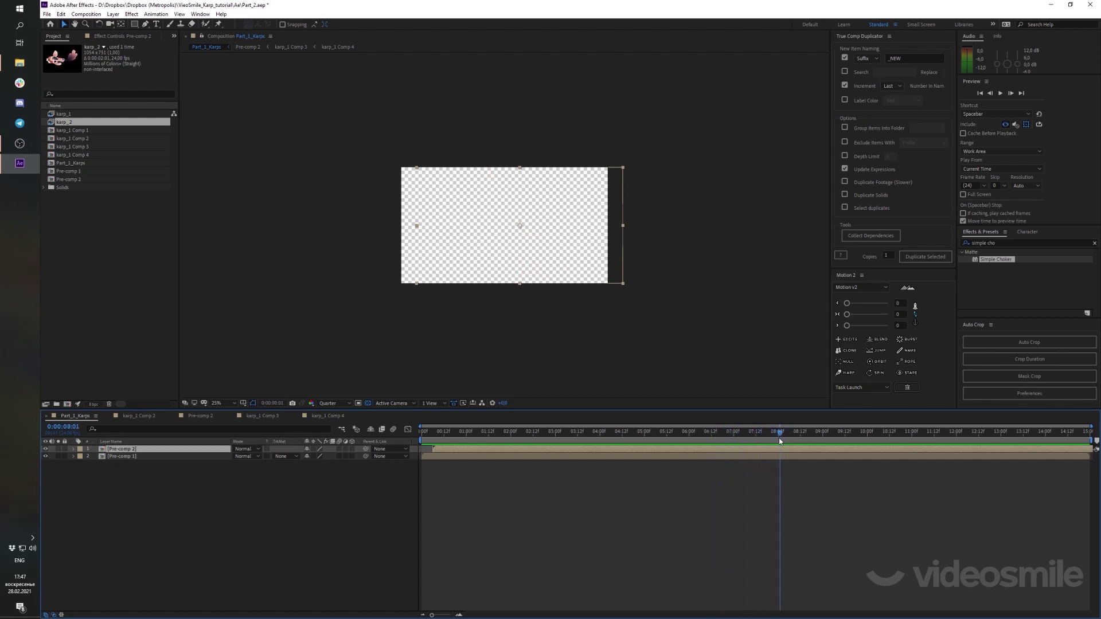
left_click(672, 342)
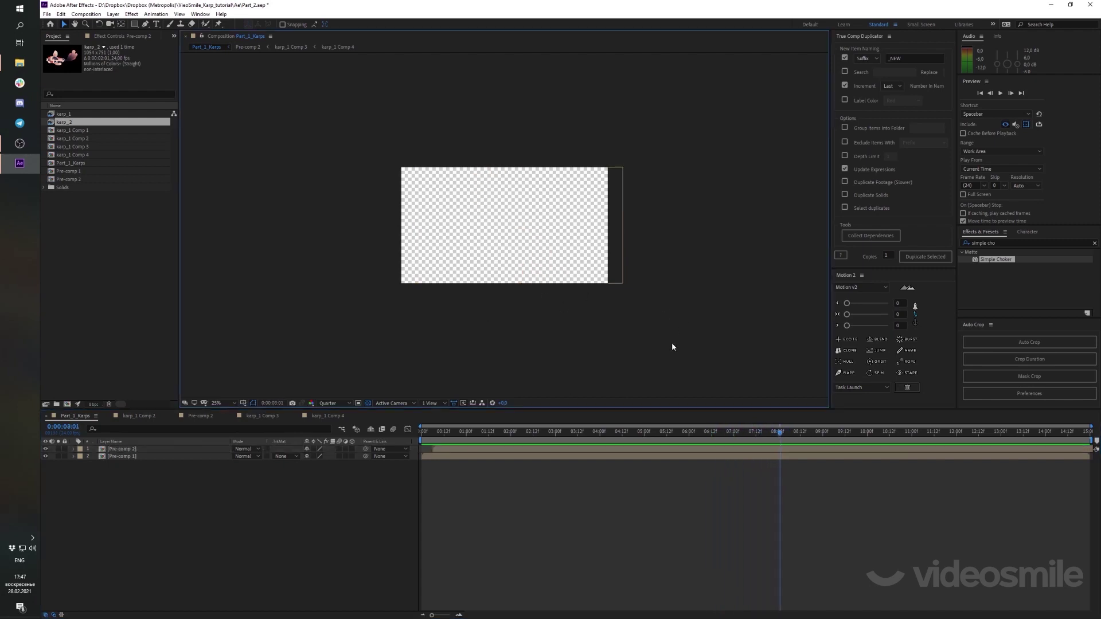
key("n")
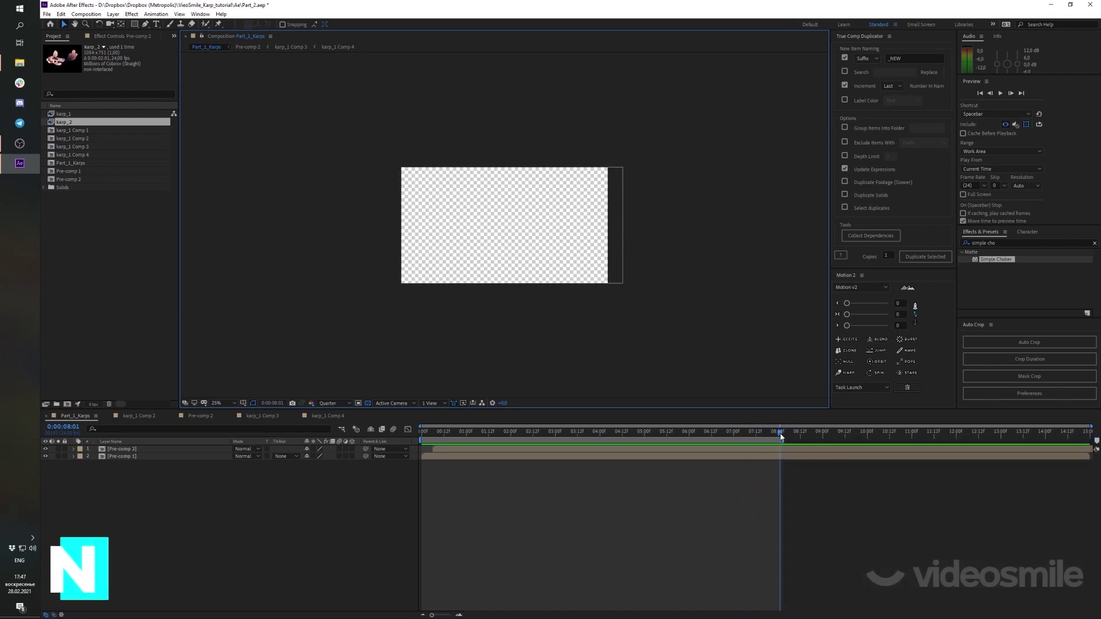
left_click(768, 439)
mouse_move(767, 439)
left_mouse_down()
mouse_move(433, 453)
mouse_move(552, 456)
left_mouse_up()
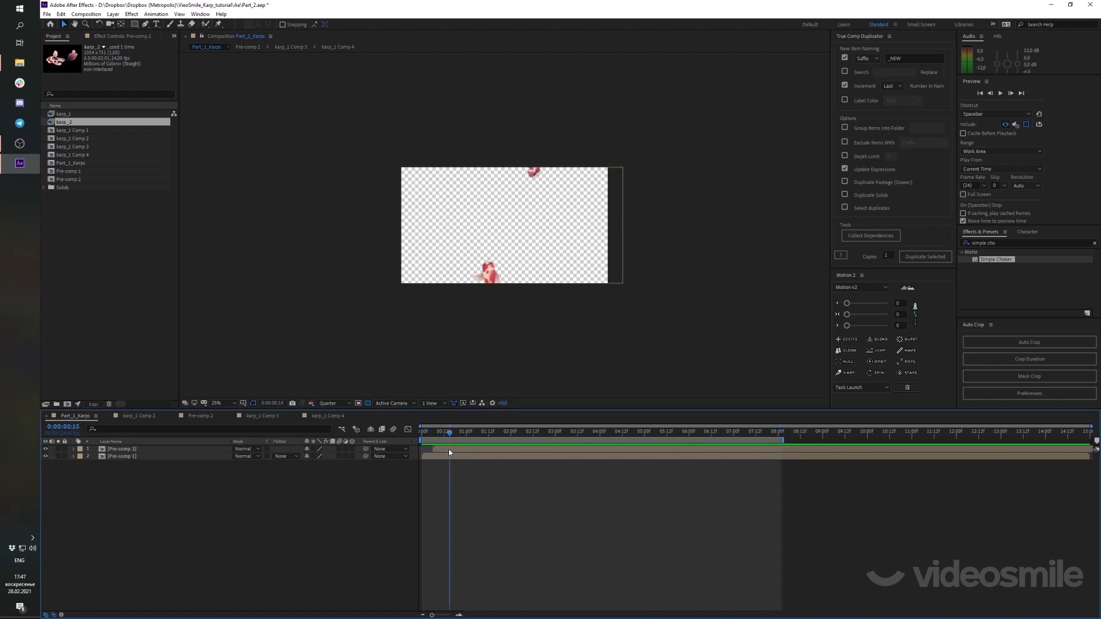
Queue Part_1_Karps for rendering and view the Output Module's available formats
key("ctrl+m")
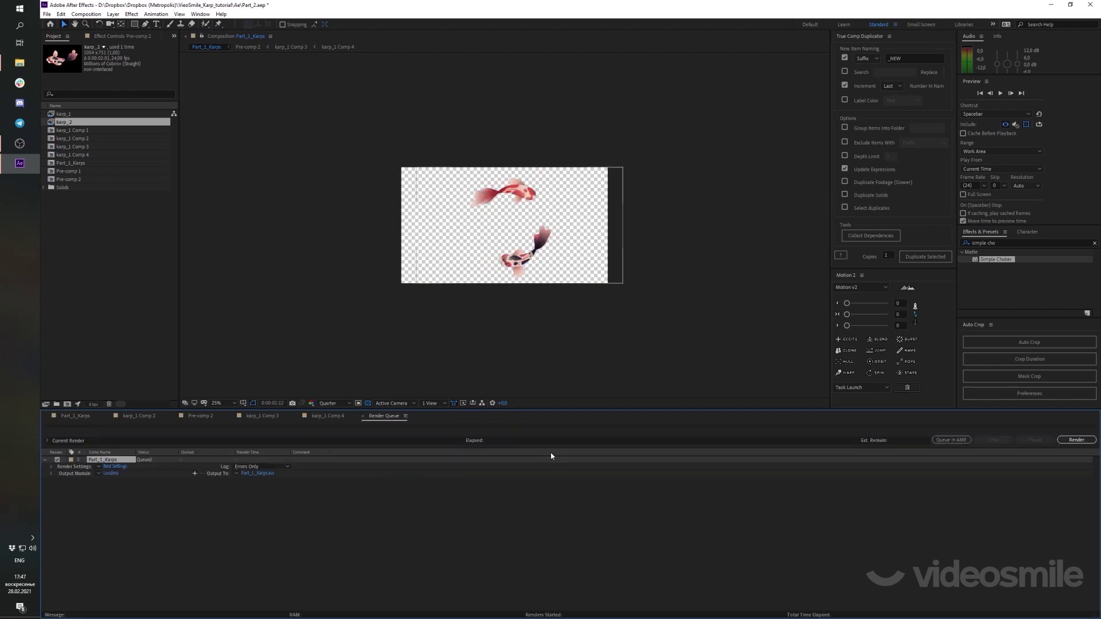
left_click(112, 474)
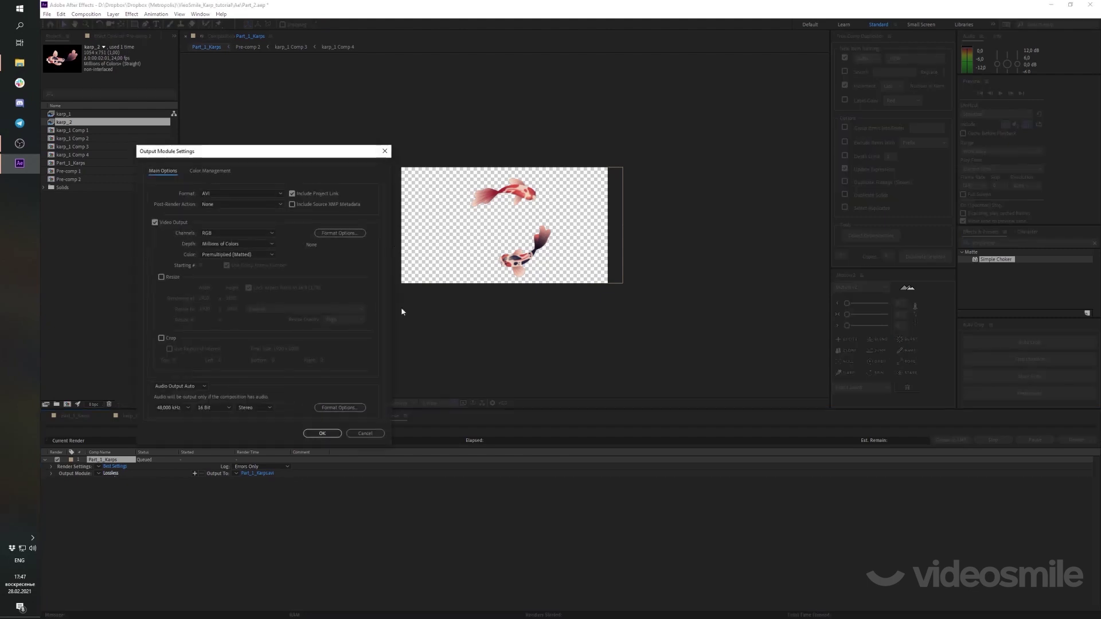
left_click(273, 194)
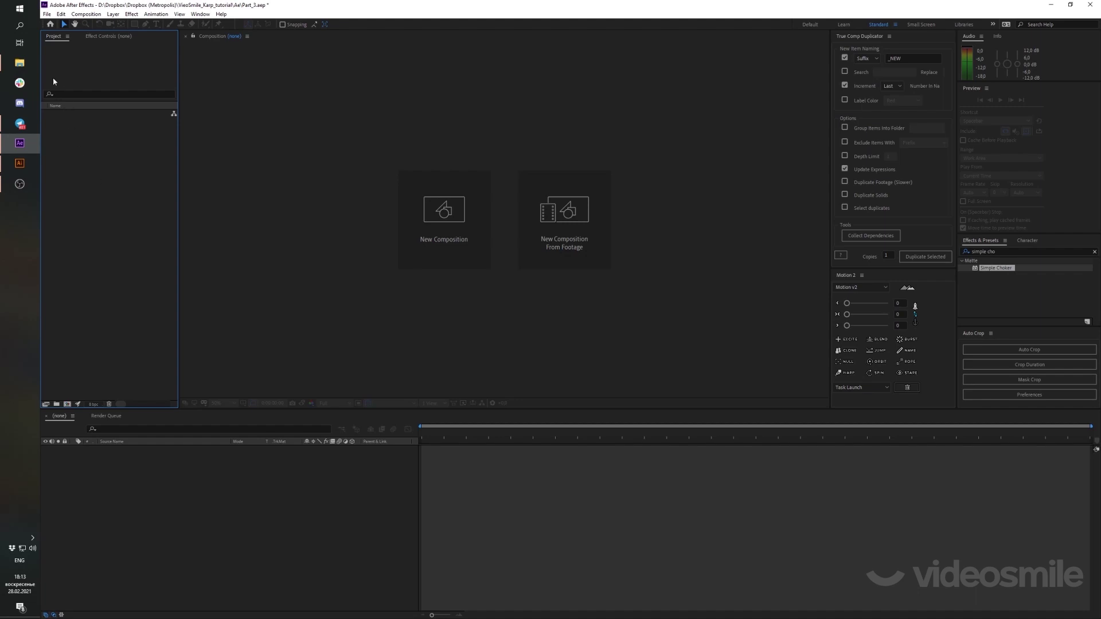
Import Part_2_Environment.ai from the Illustrator files folder with Import Kind set to Composition
left_click(20, 63)
mouse_move(451, 127)
left_mouse_down()
mouse_move(477, 149)
mouse_move(464, 129)
mouse_move(91, 228)
left_mouse_up()
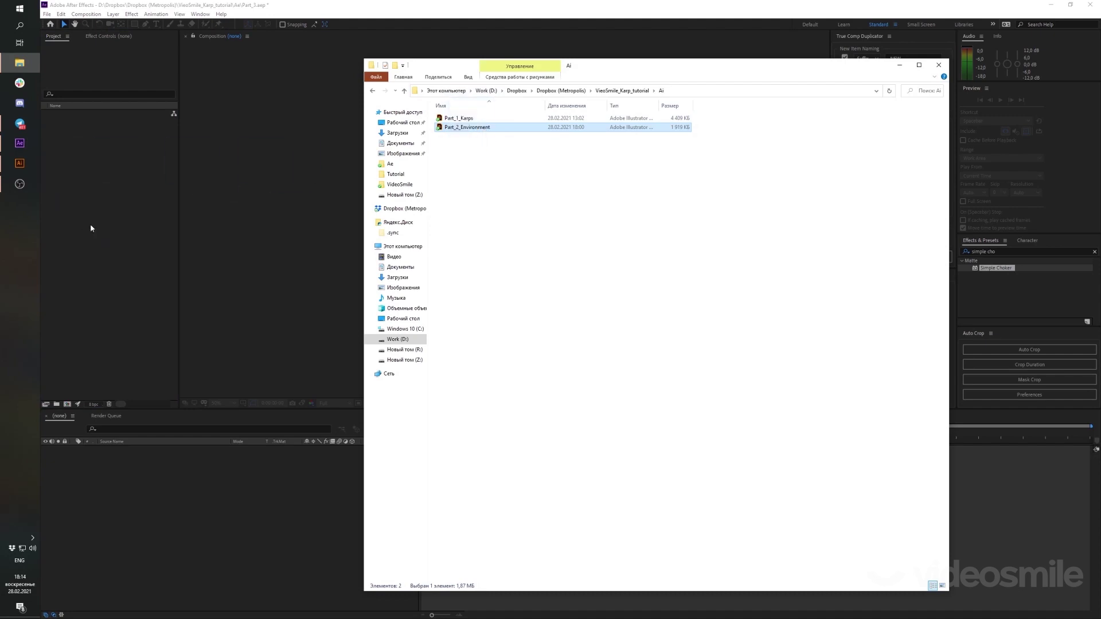
left_click(90, 228)
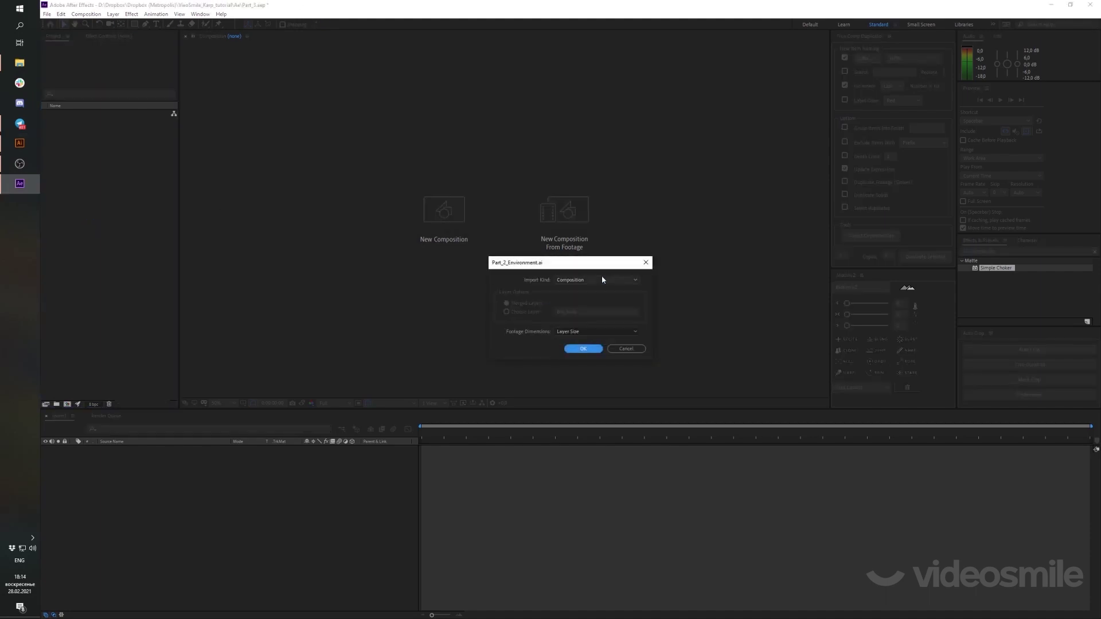
left_click(636, 279)
left_click(598, 297)
left_click(582, 349)
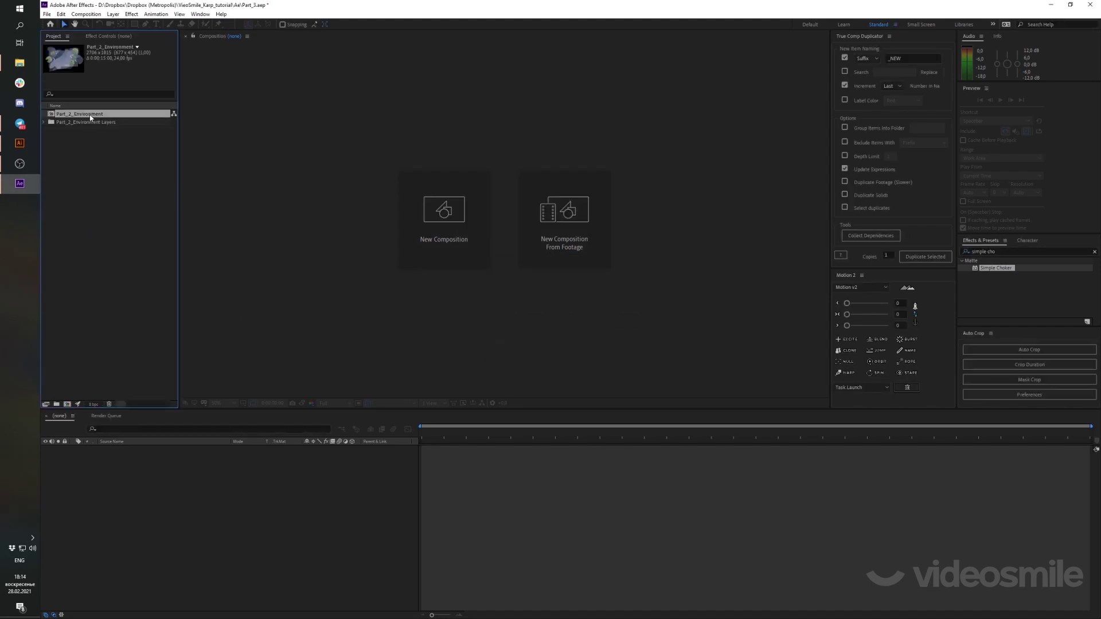
Open Part_2_Environment, set its width 1920 and height 1080, and zoom the viewer in
double_click(72, 116)
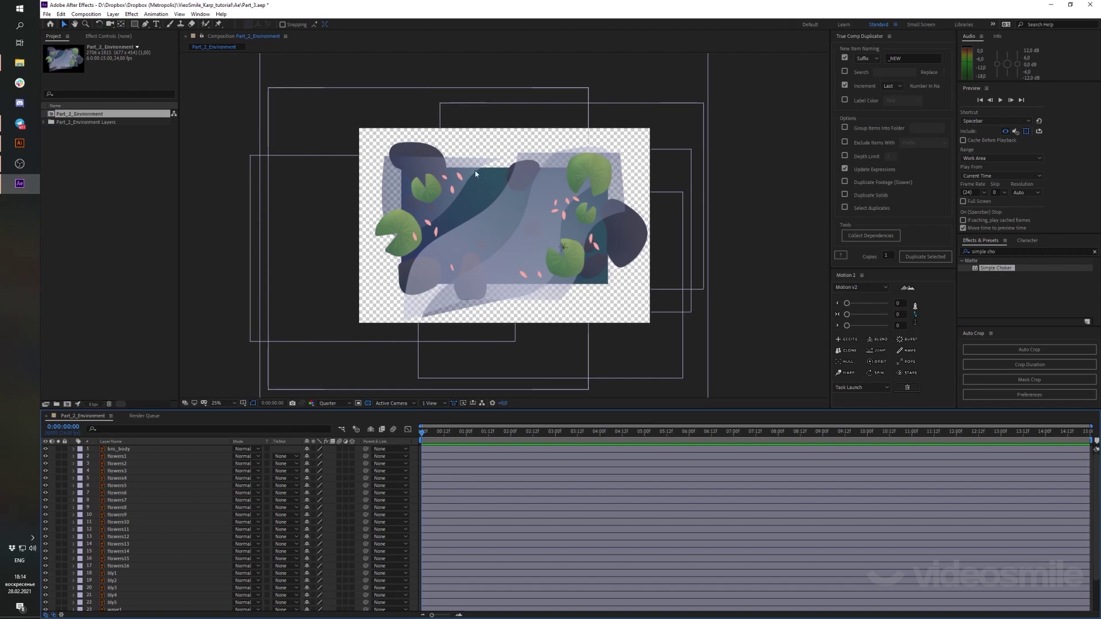
right_click(414, 479)
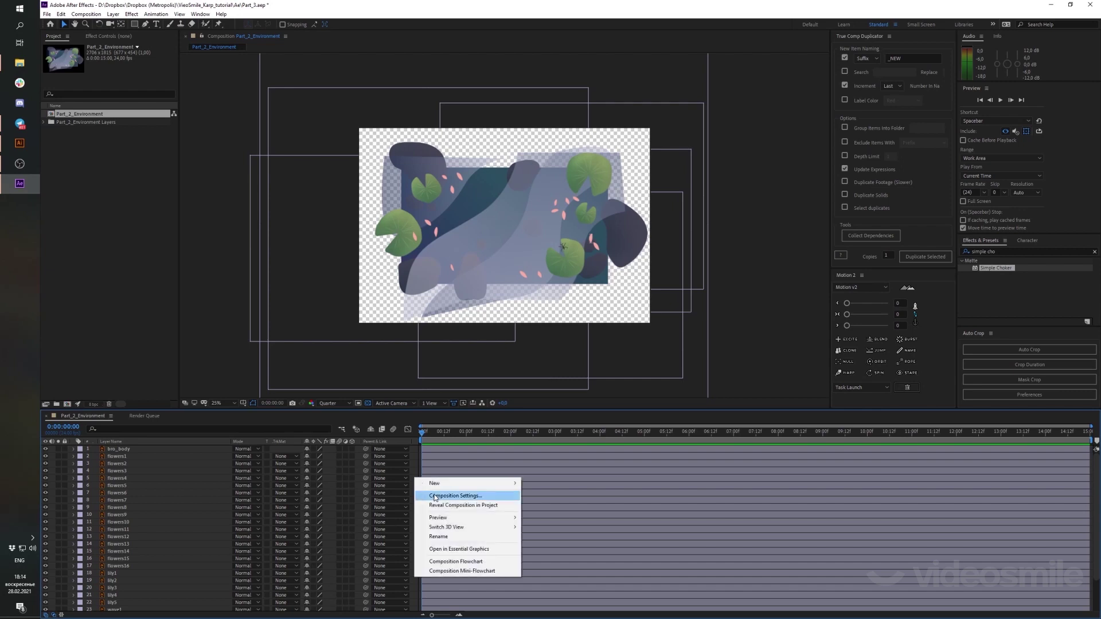
left_click(435, 498)
left_click(498, 326)
type("19")
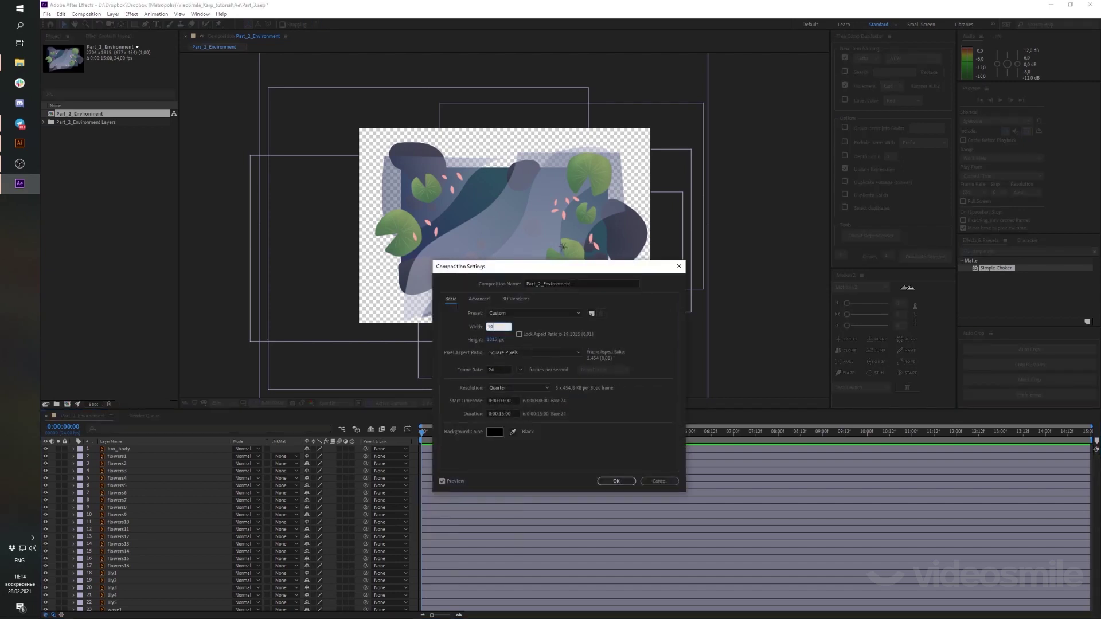
type("20")
key("Tab")
type("1")
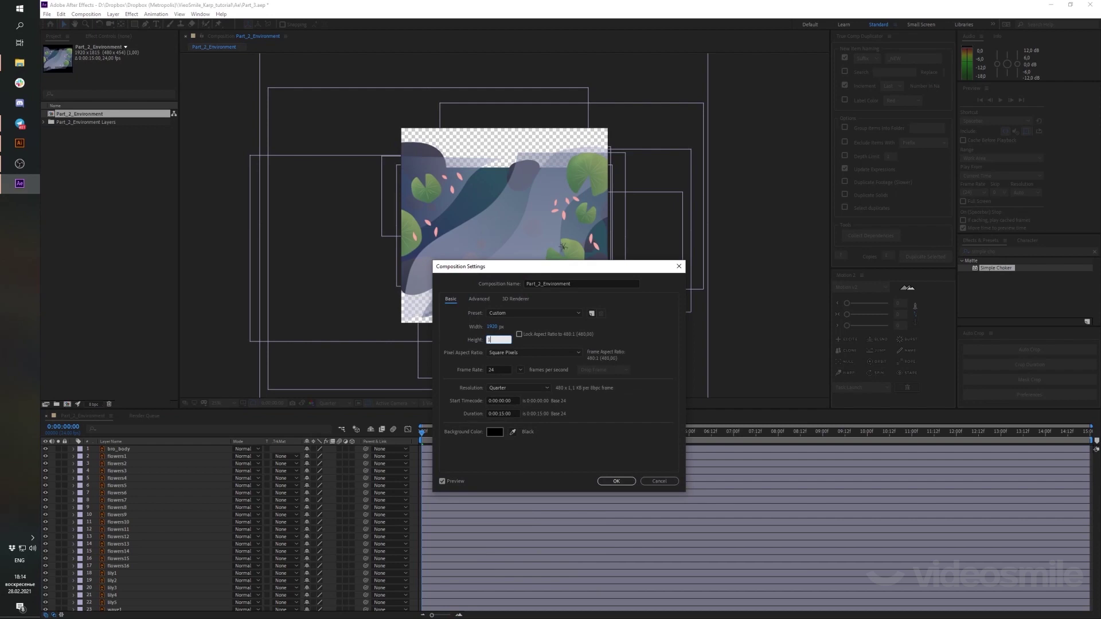
type("080")
key("Tab")
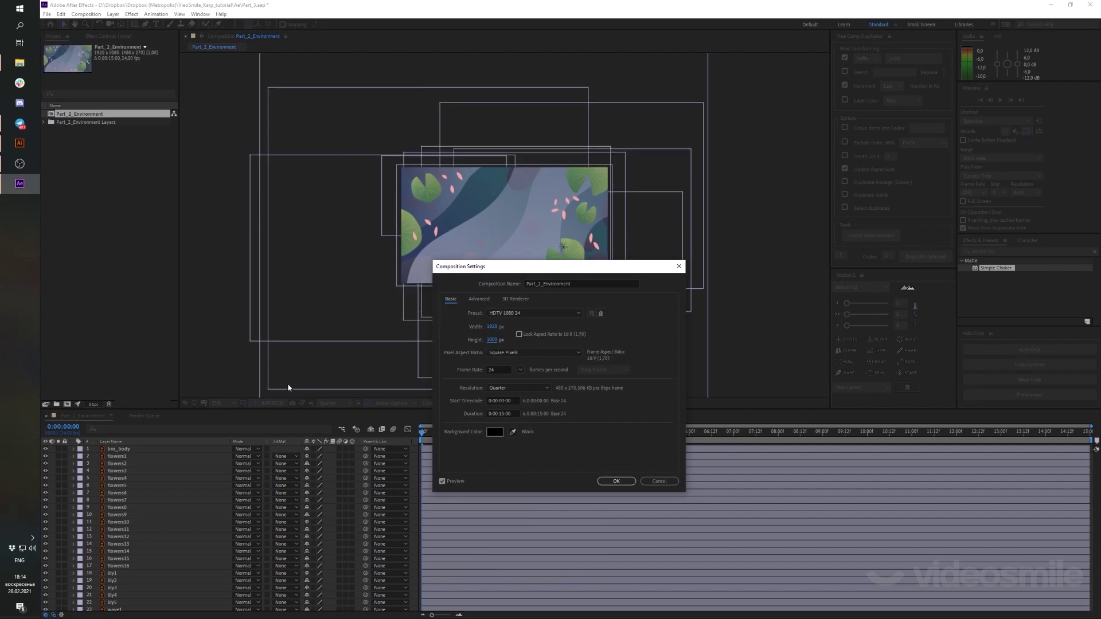
left_click(616, 481)
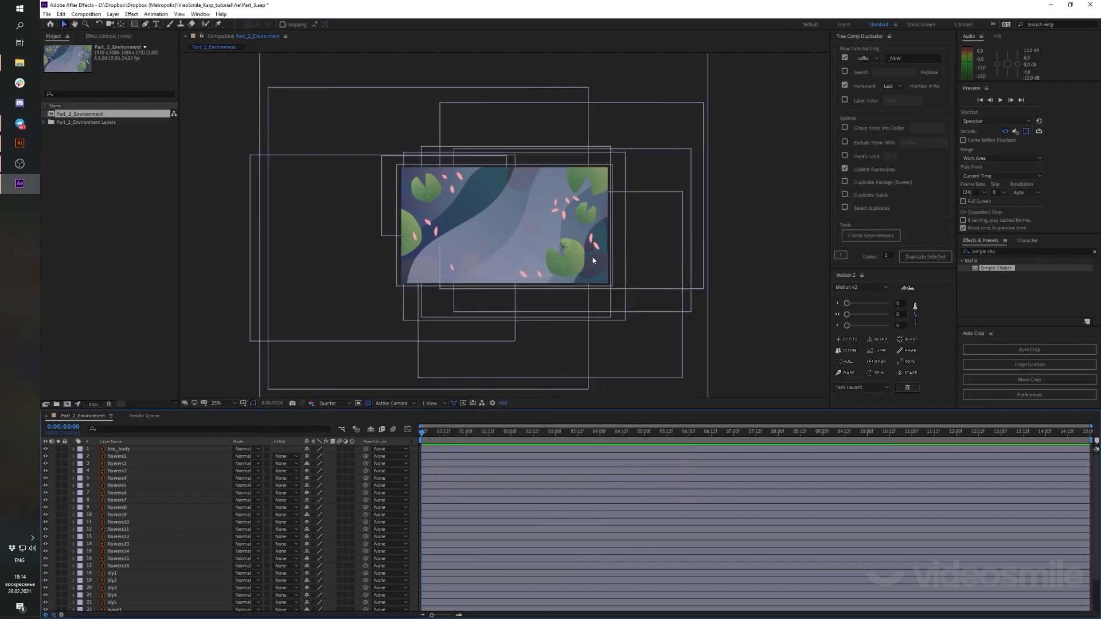
key("period")
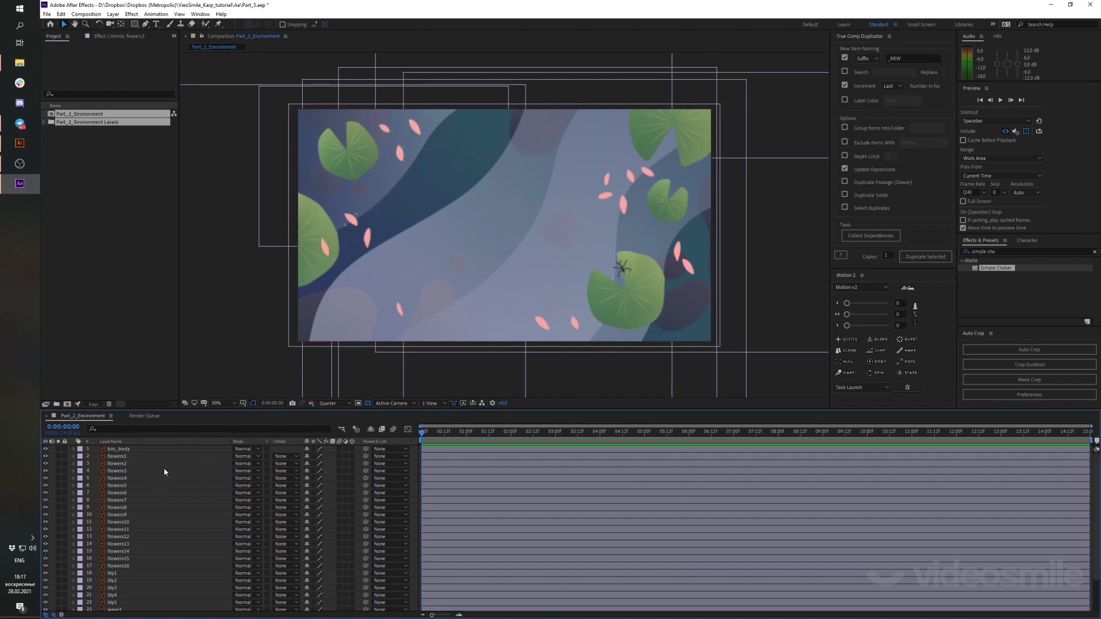
Test scaling up the small flowers16 petal, then undo the change
key("ctrl+a")
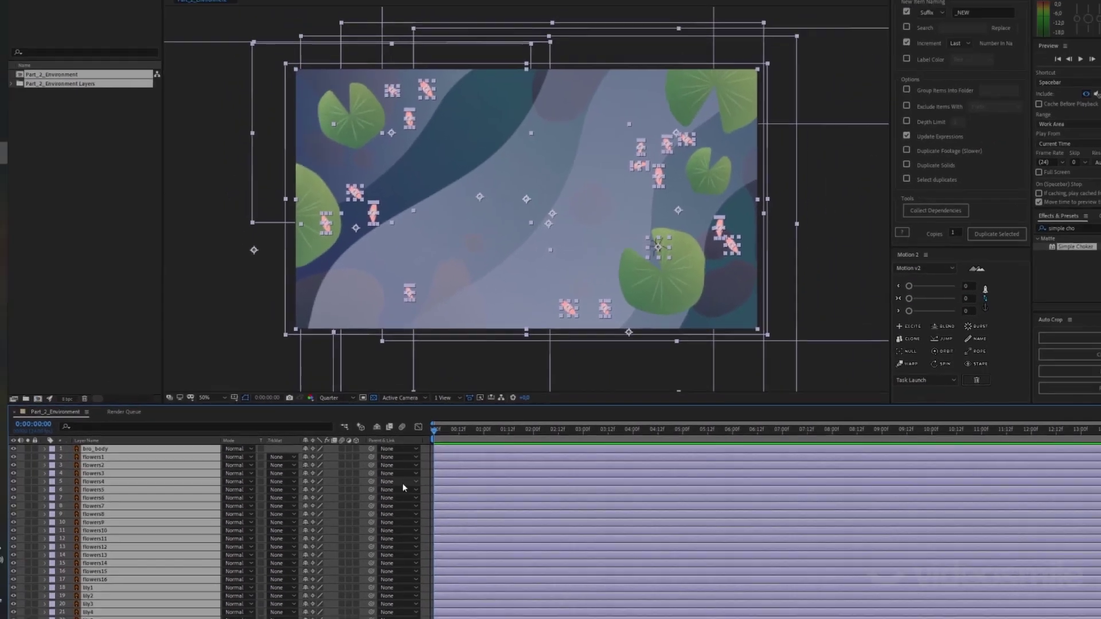
left_click(633, 208)
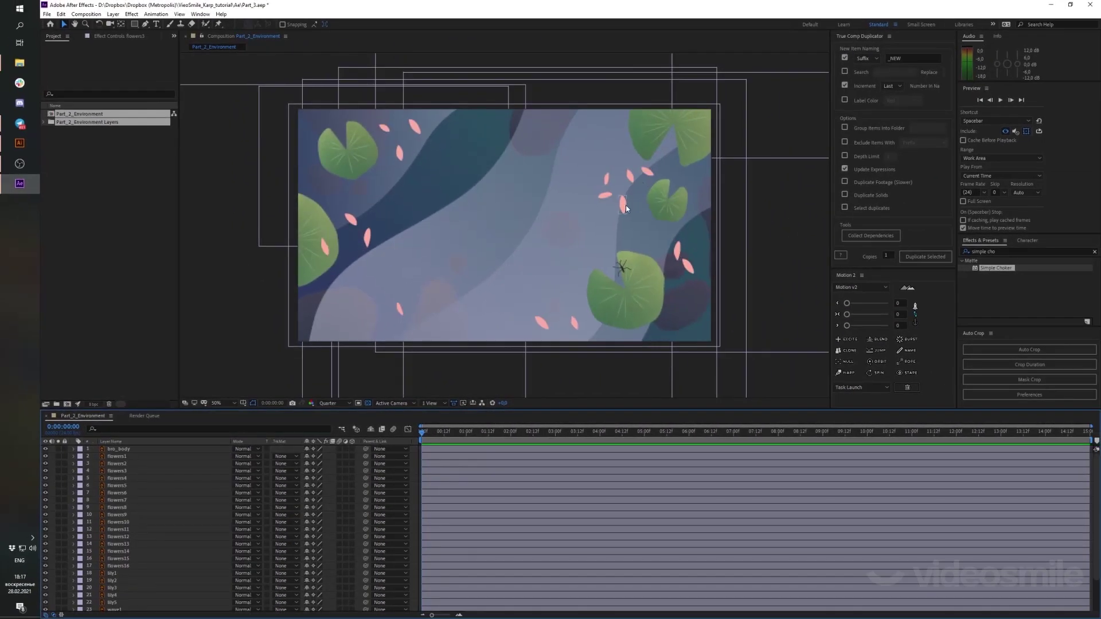
left_click(626, 207)
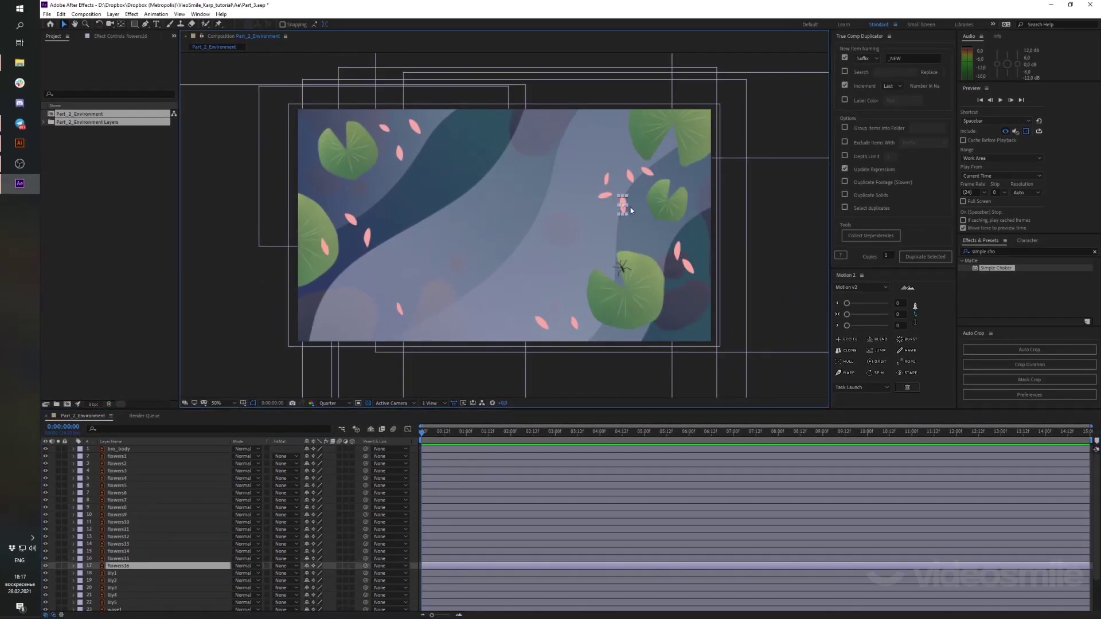
left_click_drag(629, 209, 664, 199)
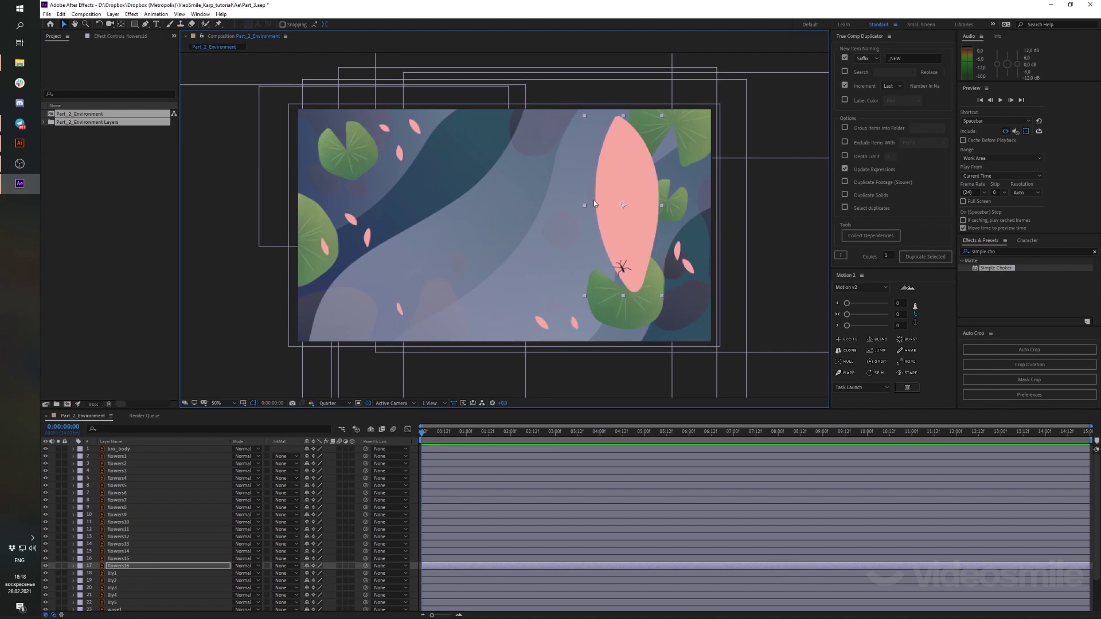
left_click(313, 566)
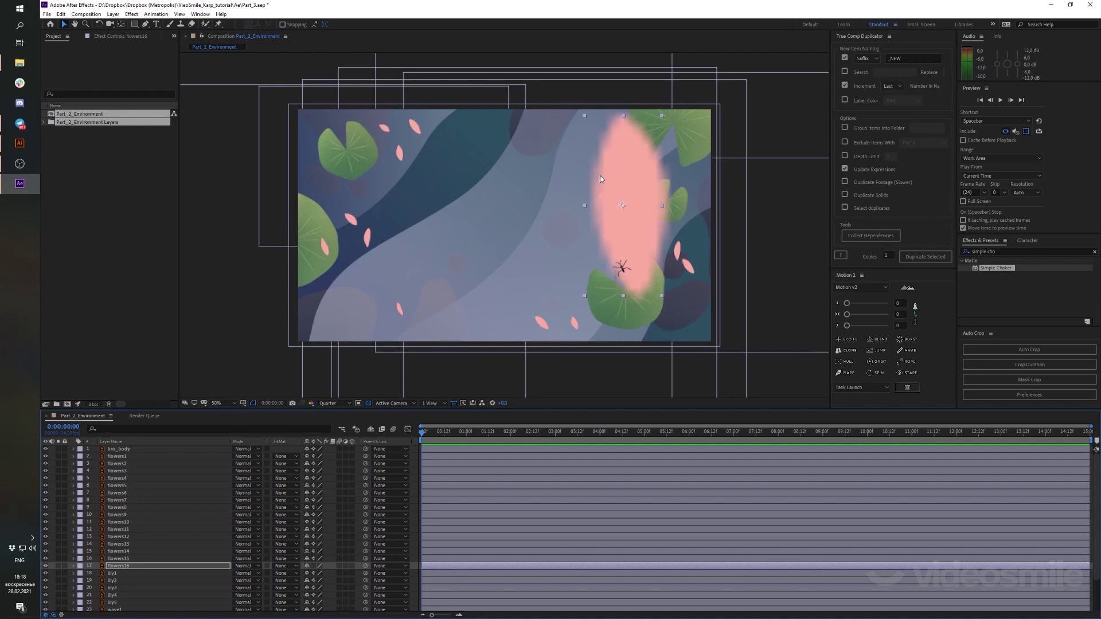
key("ctrl+z")
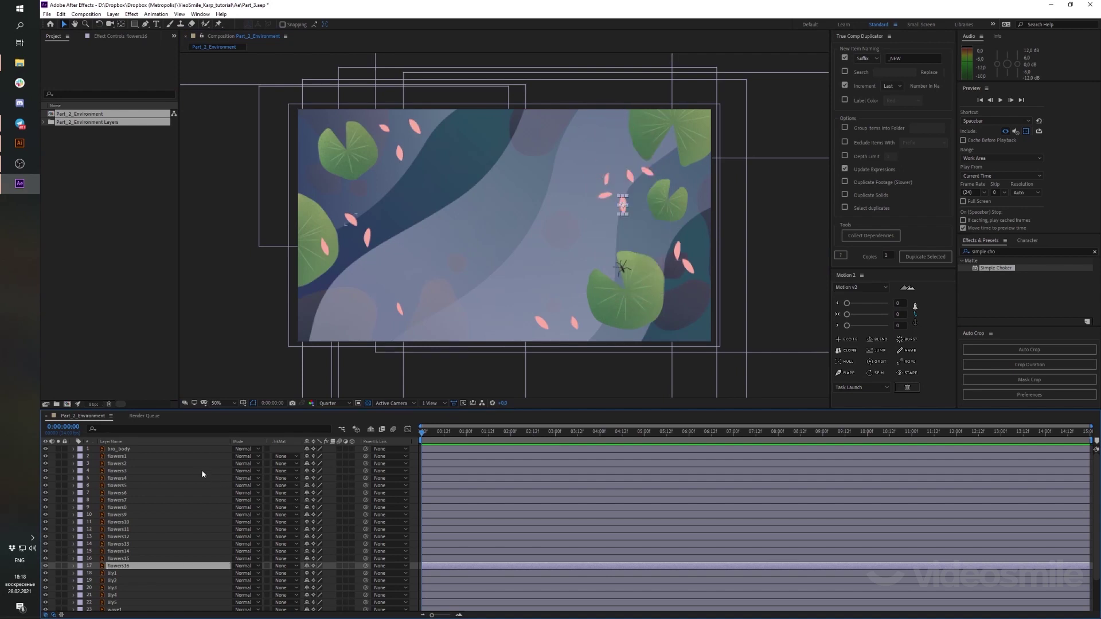
Delete the wave1, wave2 and wave3 layers from the composition
scroll(198, 469, "down", 3)
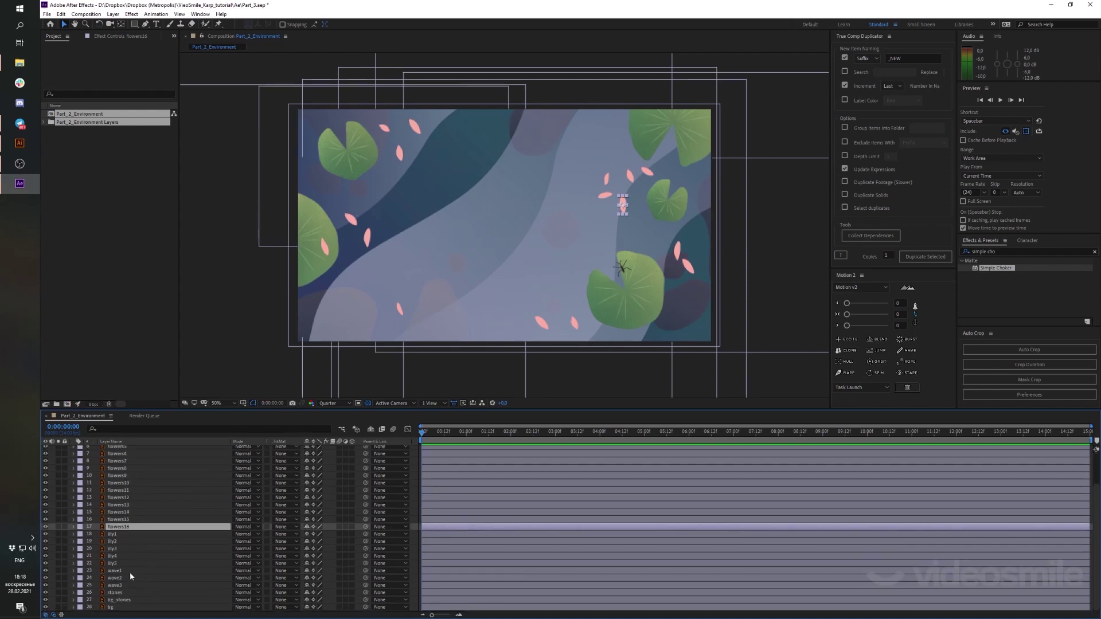
left_click(130, 571)
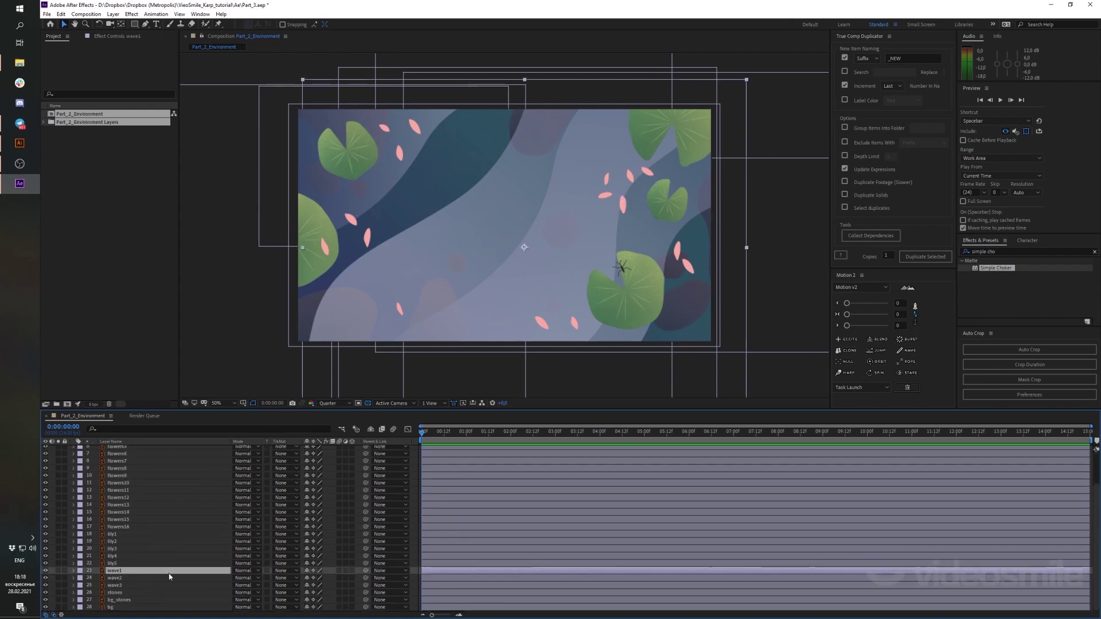
left_click(128, 585, "shift")
key("Delete")
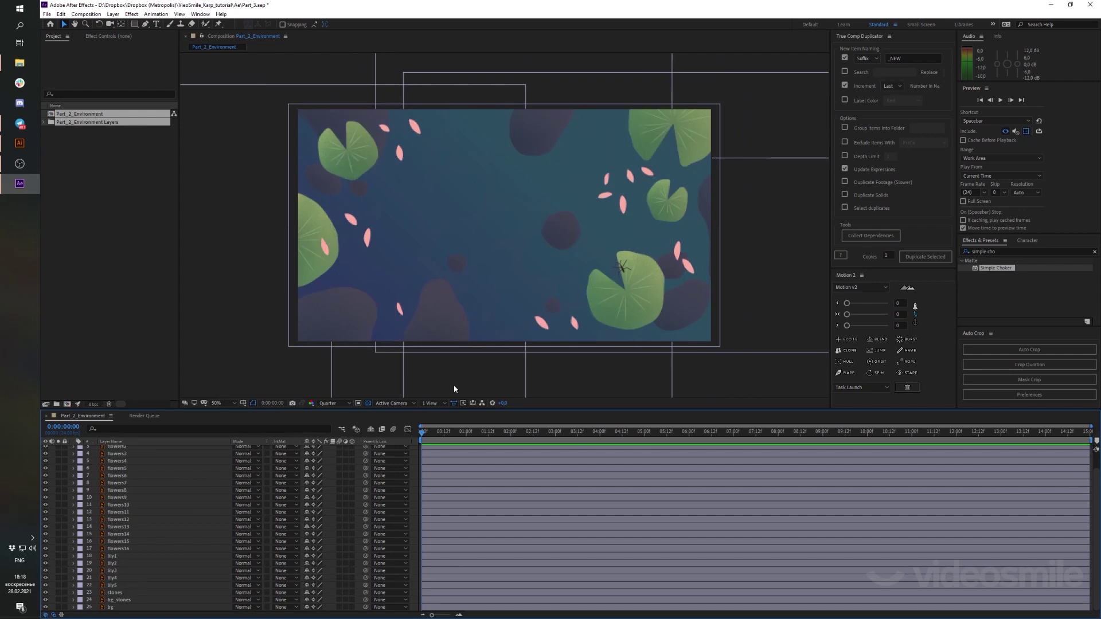
In Illustrator, select the wave1, wave2 and wave3 paths together, then return to After Effects
mouse_move(14, 147)
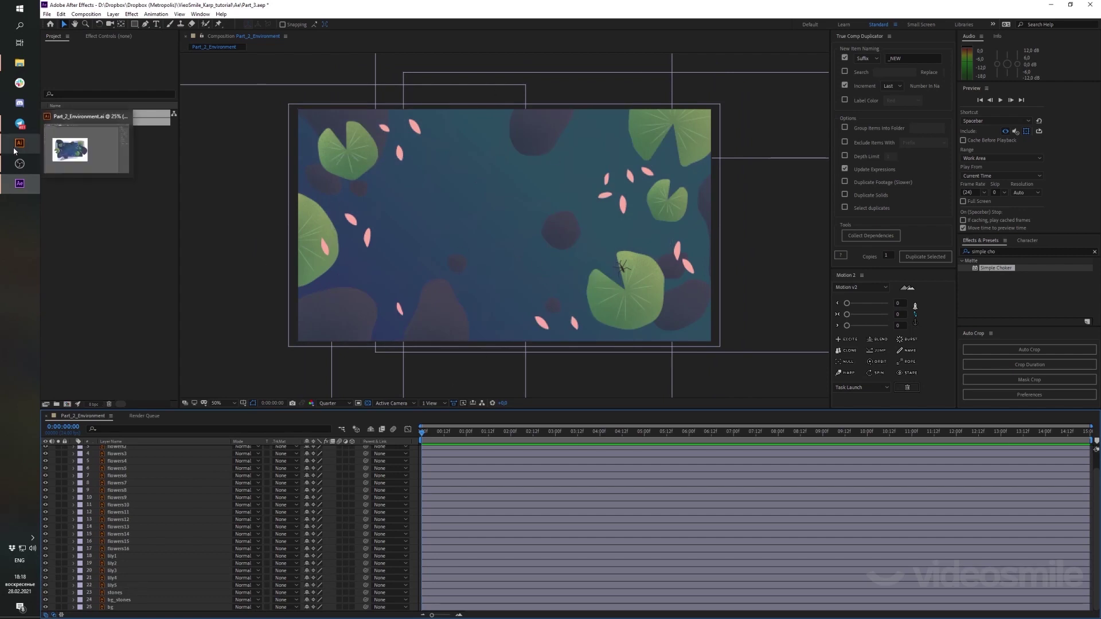
left_click(15, 150)
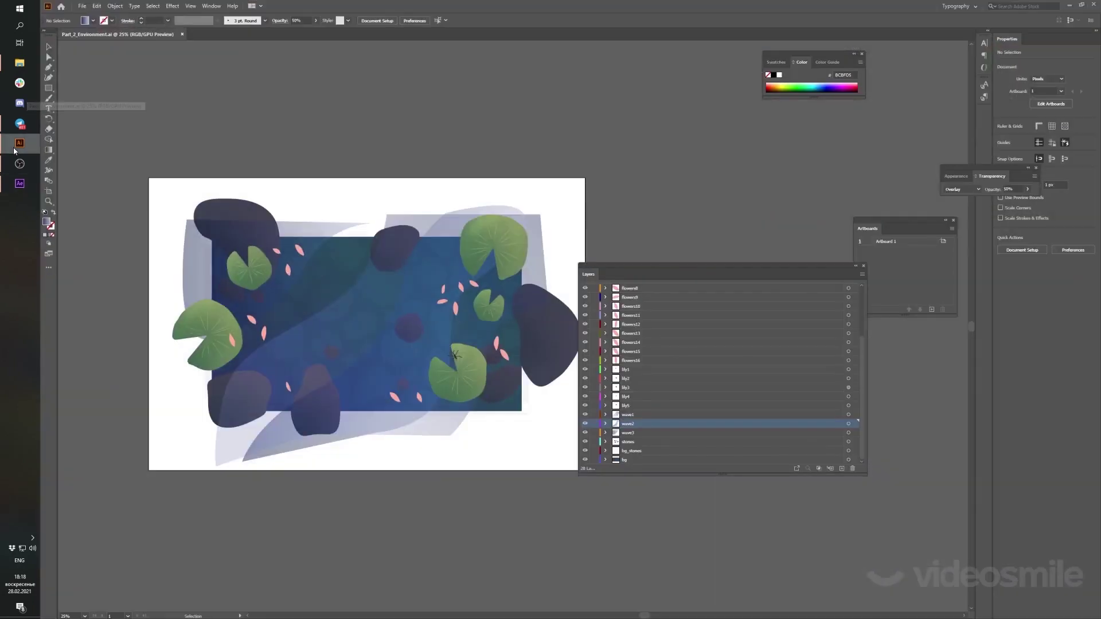
left_click(399, 319)
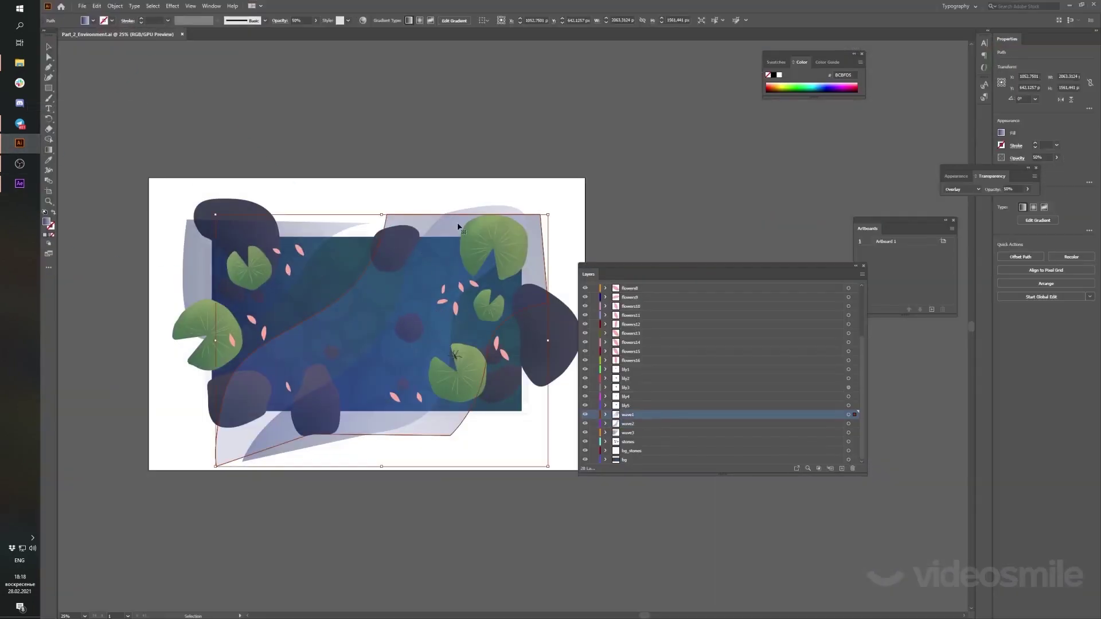
left_click(309, 240, "shift")
left_click(310, 239, "shift")
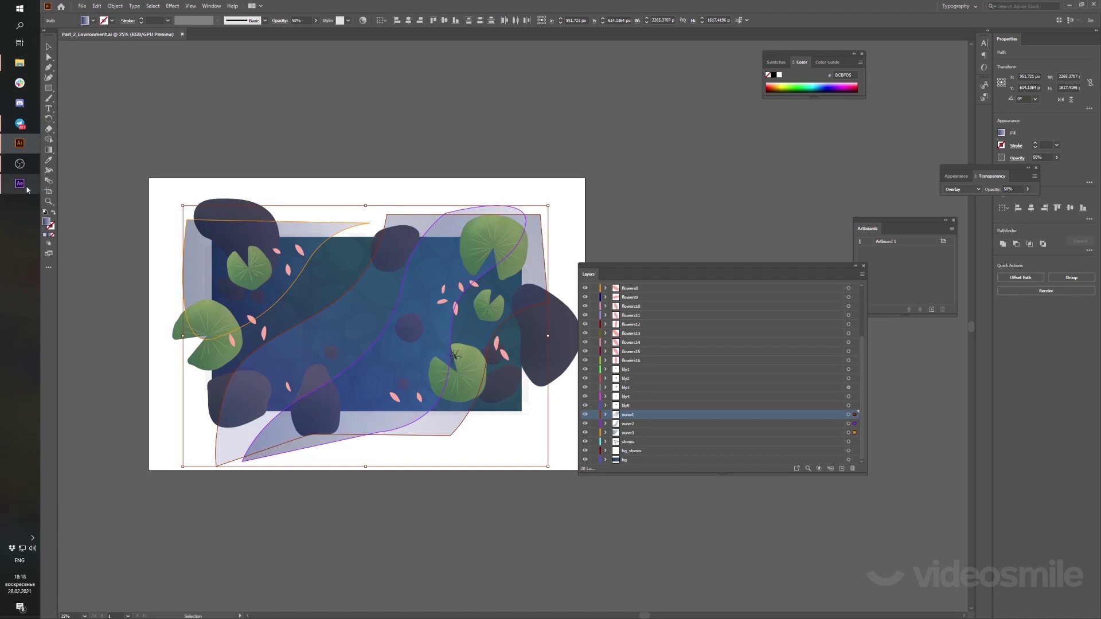
mouse_move(27, 189)
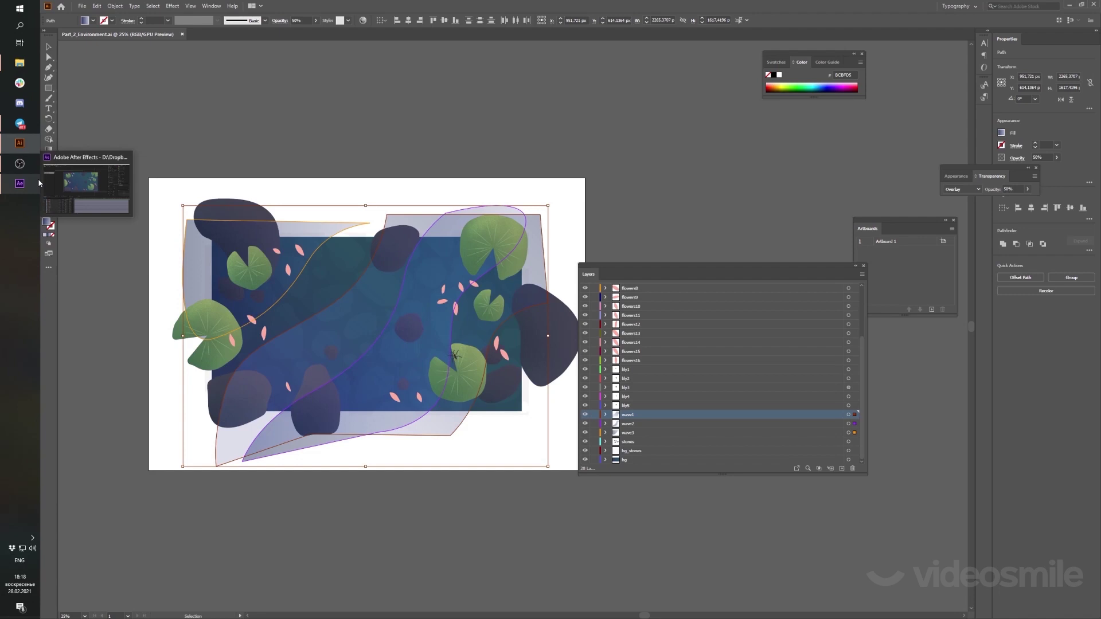
left_click(37, 183)
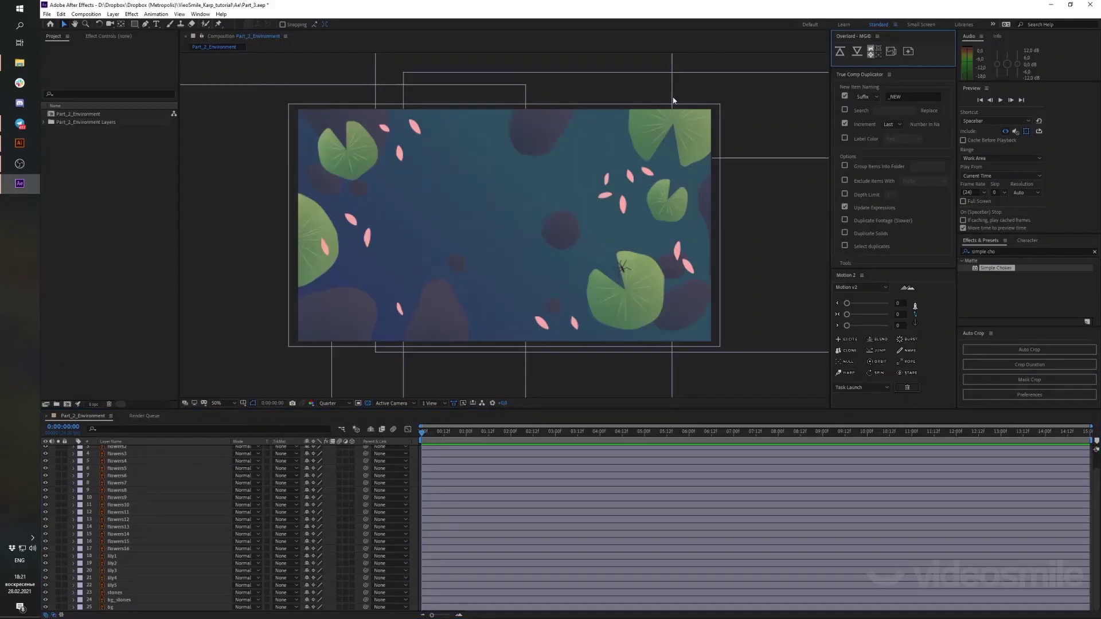
Bring the Illustrator waves in as shape layers and precompose wave1–wave3 as waves, with collapse transformations on
left_click(860, 53)
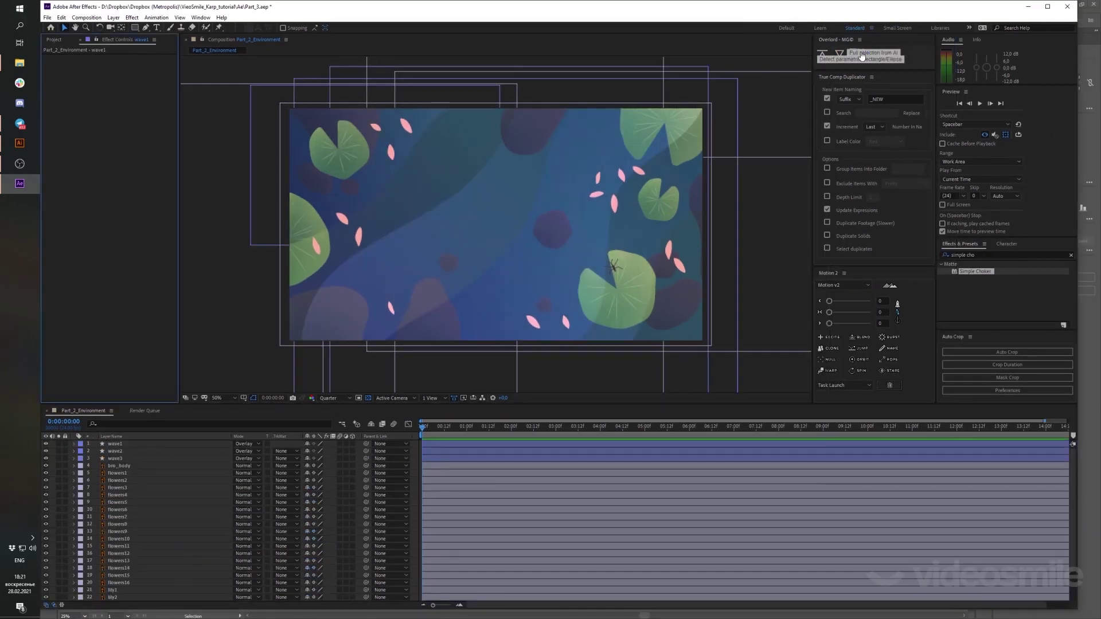
left_click(114, 444)
left_click(124, 458, "shift")
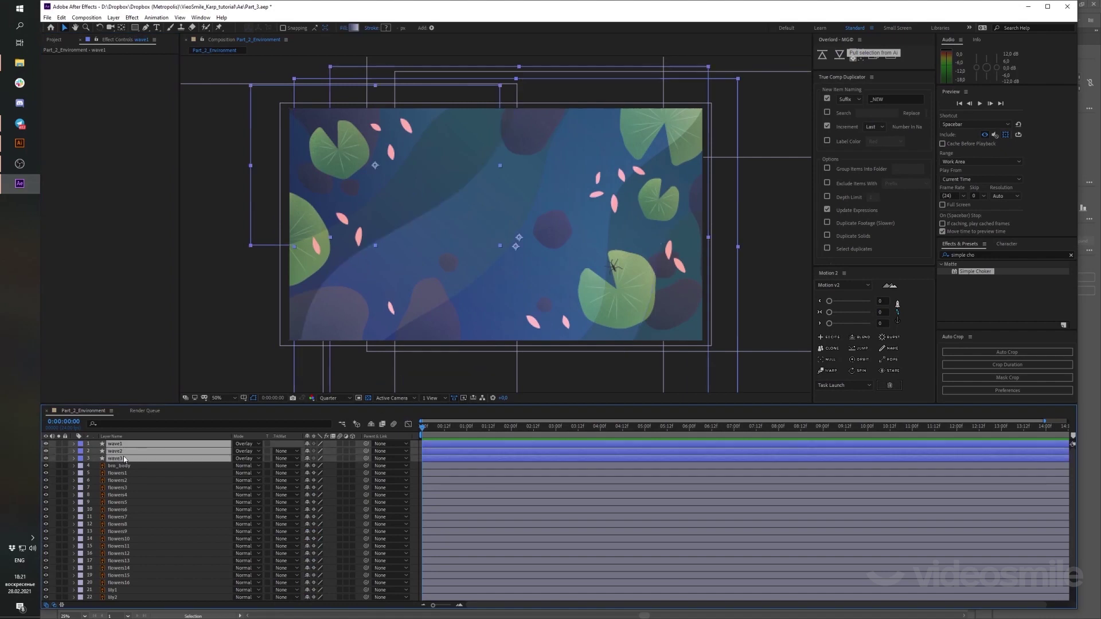
key("ctrl+shift+c")
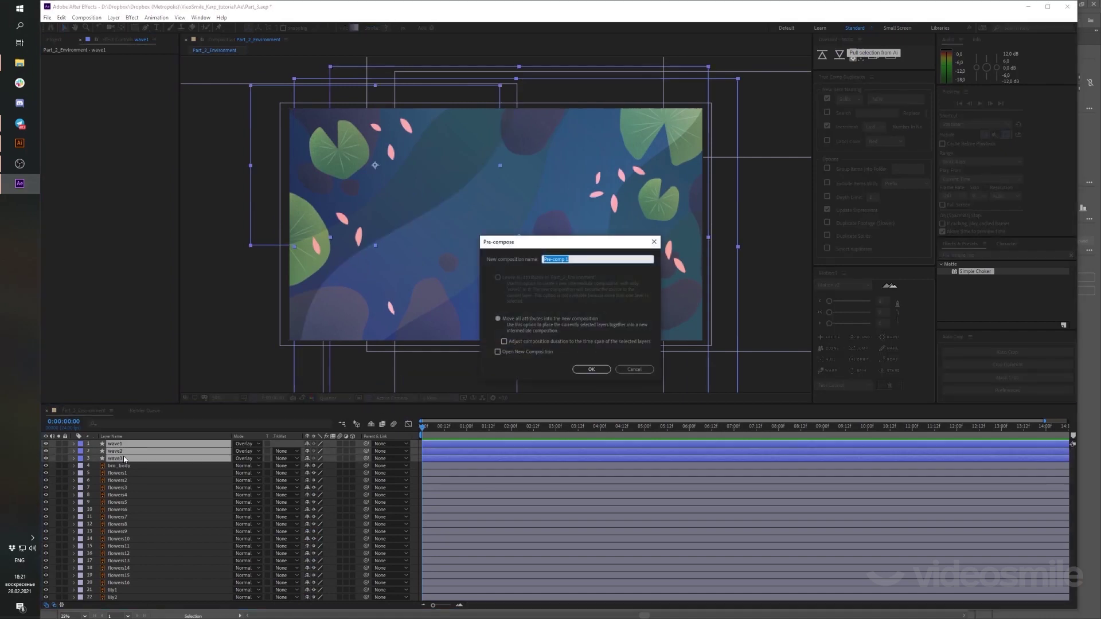
type("waves")
key("Return")
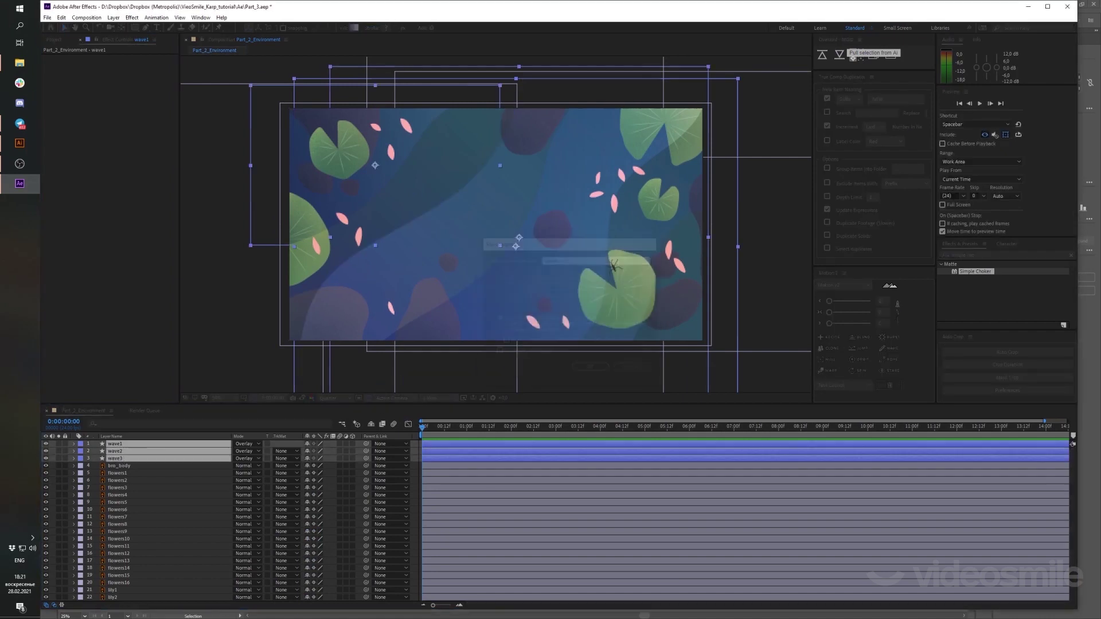
left_click(314, 445)
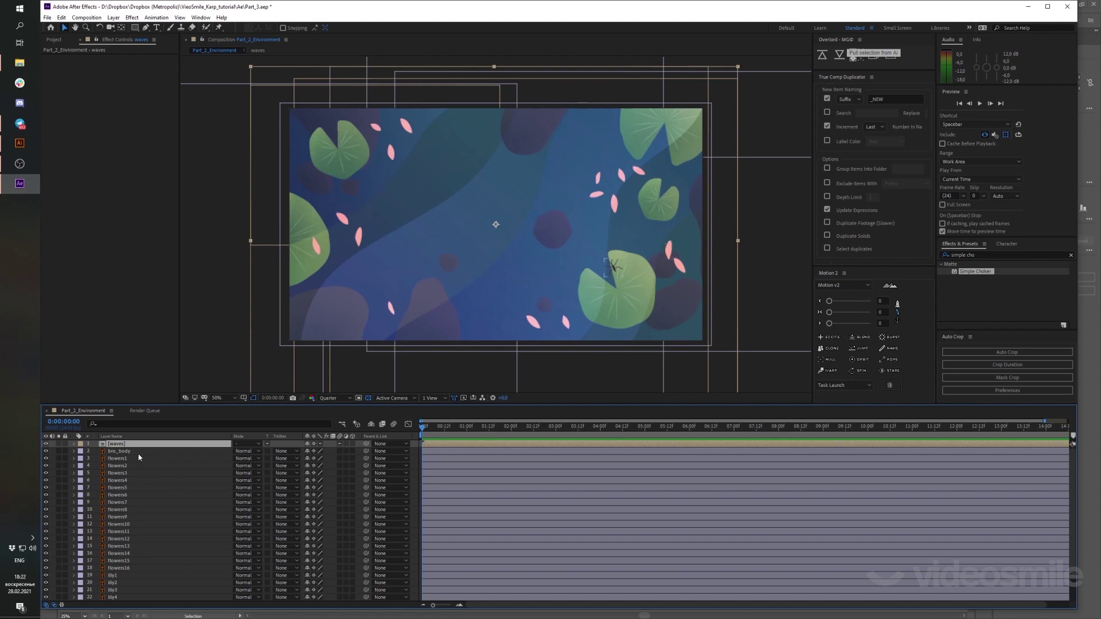
Nest the water-strider body layer into its own composition
left_click(122, 452)
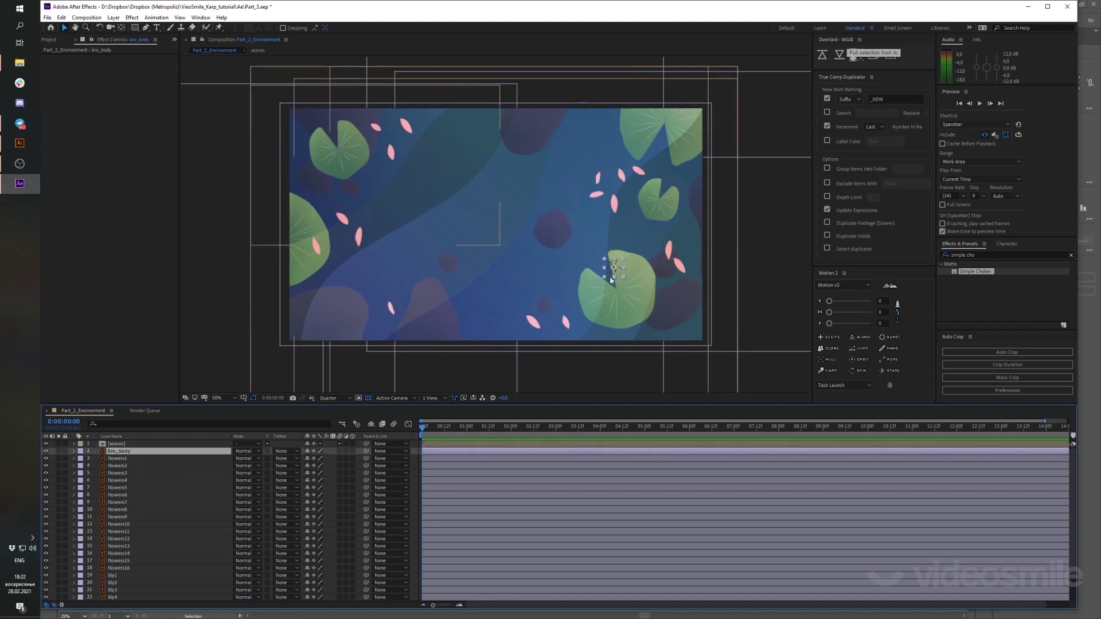
left_click_drag(617, 265, 619, 256)
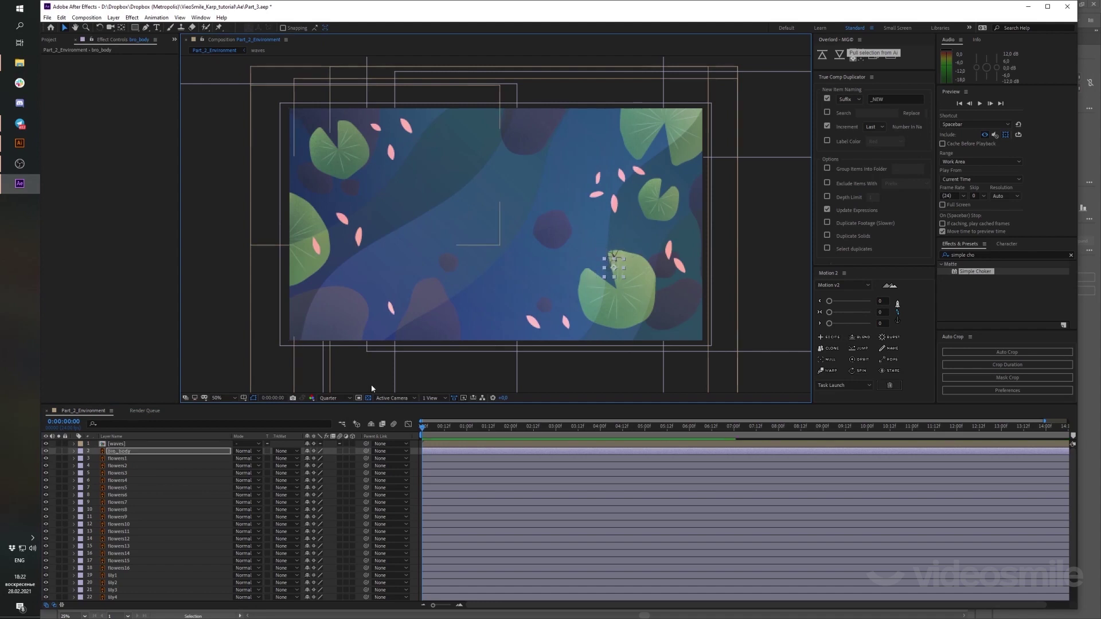
key("ctrl+shift+c")
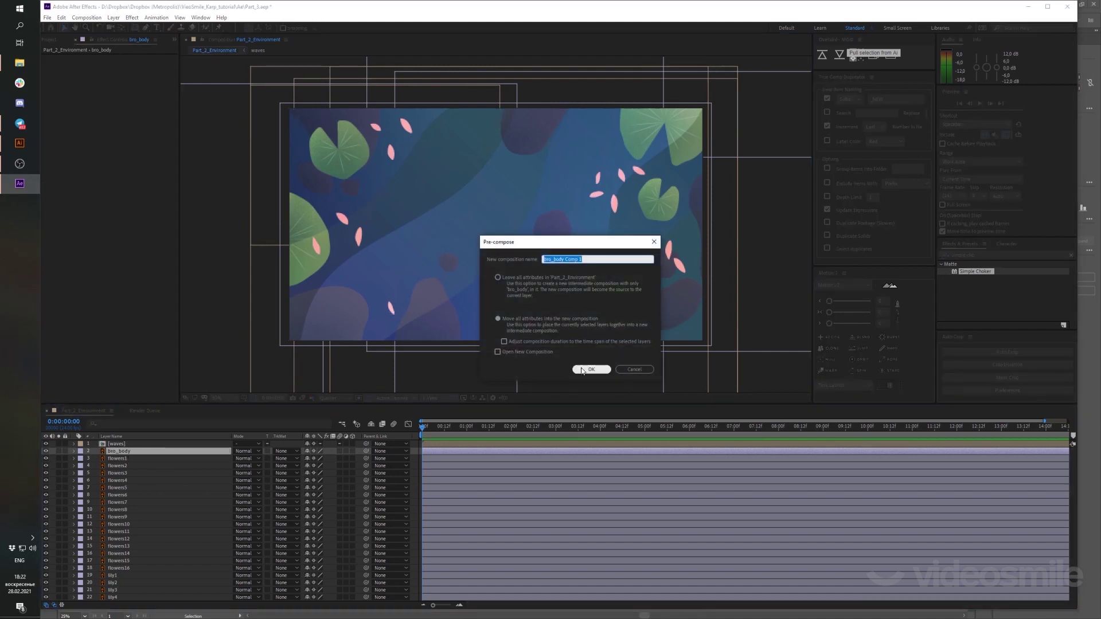
left_click(585, 371)
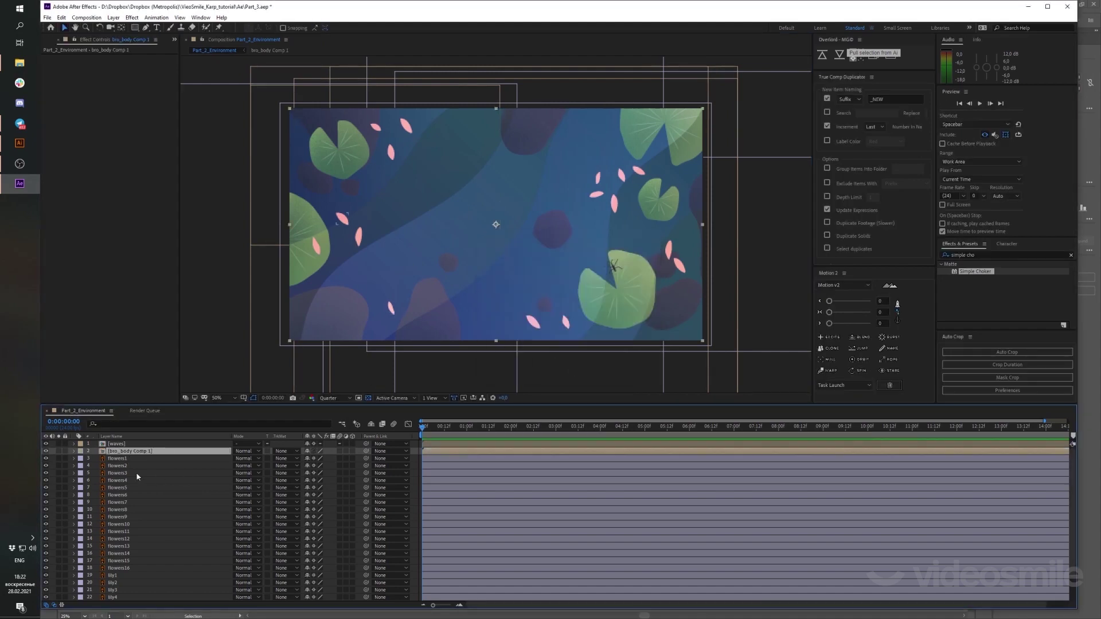
Precompose layers flowers1 through flowers16 into a single flowers composition
left_click(124, 461)
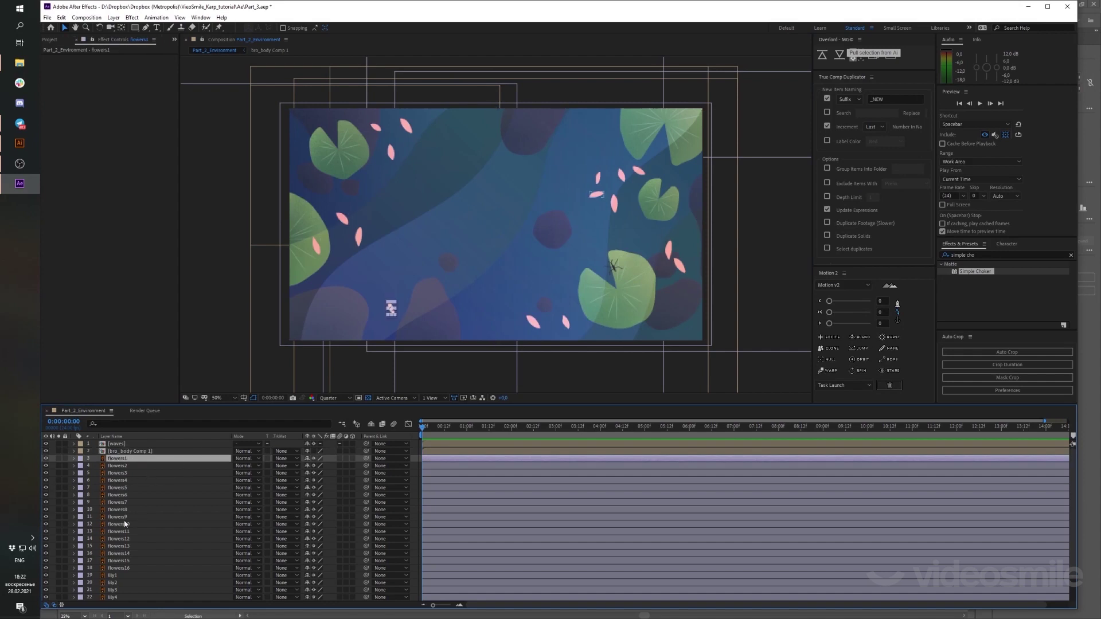
left_click(128, 571, "shift")
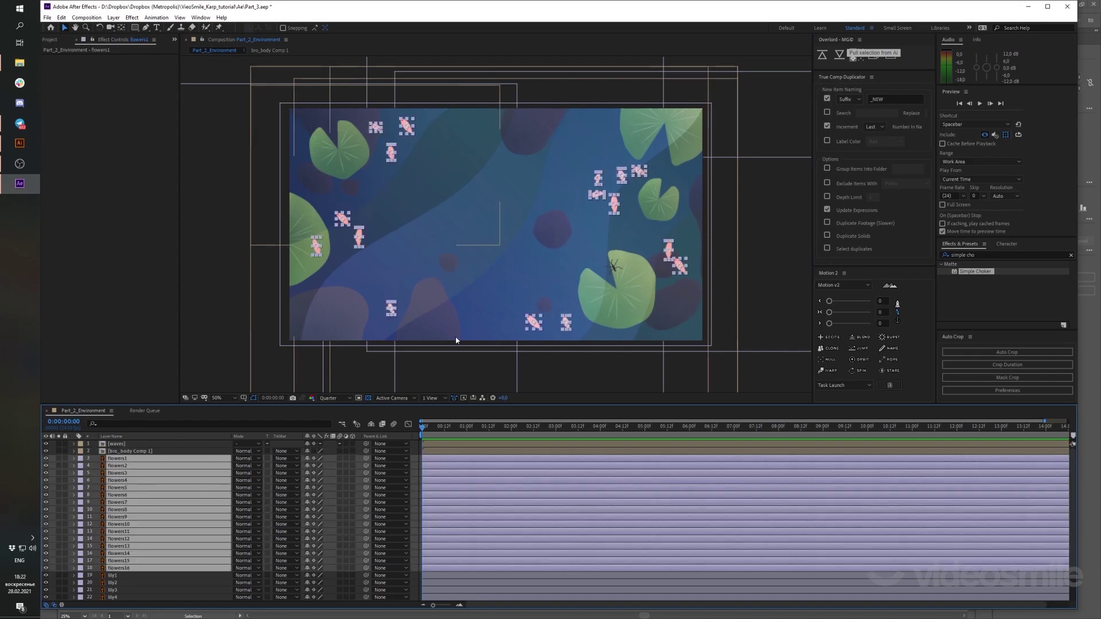
key("ctrl+shift+c")
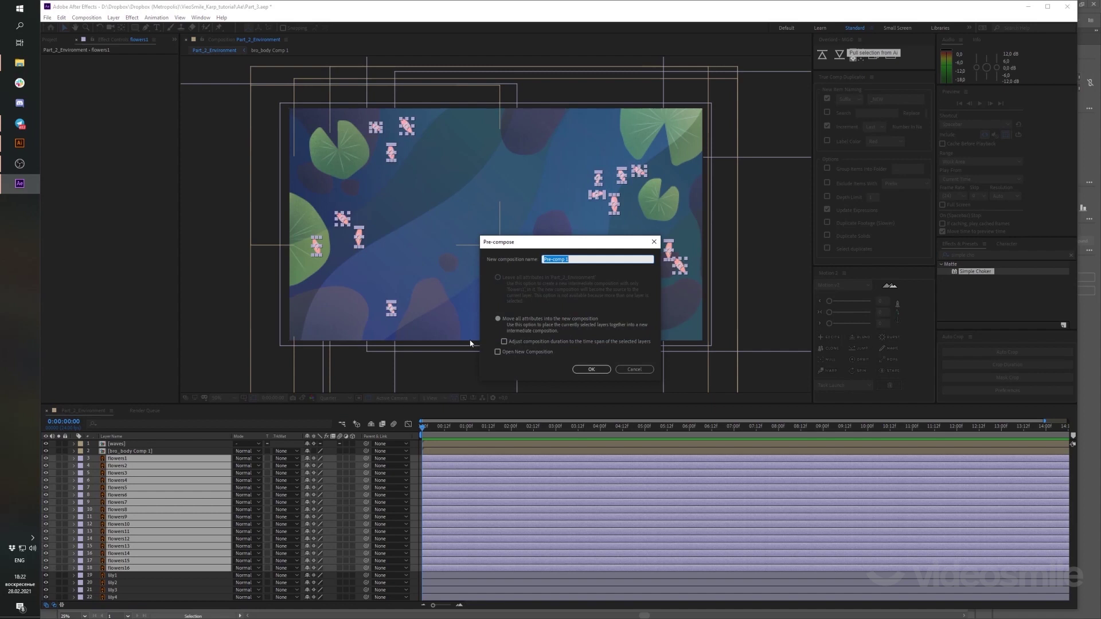
type("flowers")
left_click(591, 369)
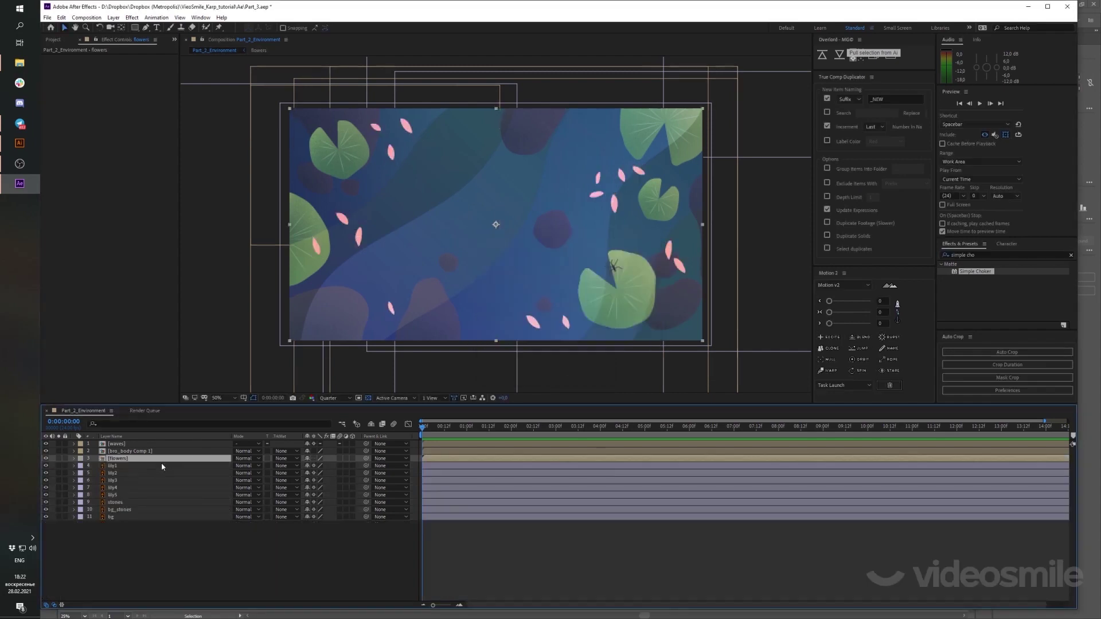
Rename the nested body layer to bug
left_click(148, 452)
key("Return")
type("bug")
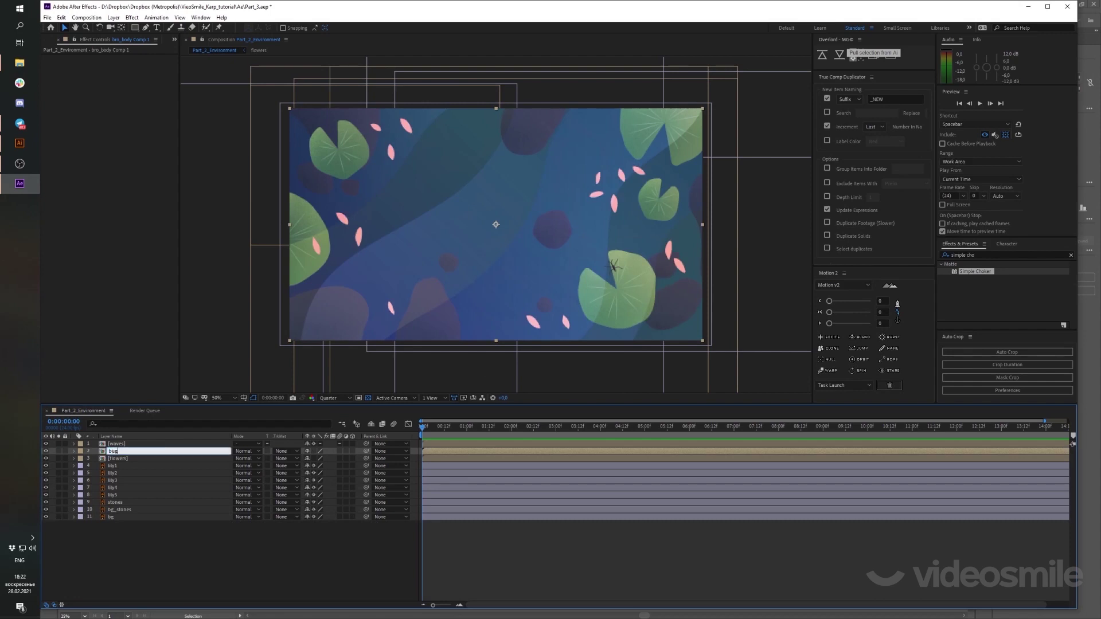
left_click(140, 465)
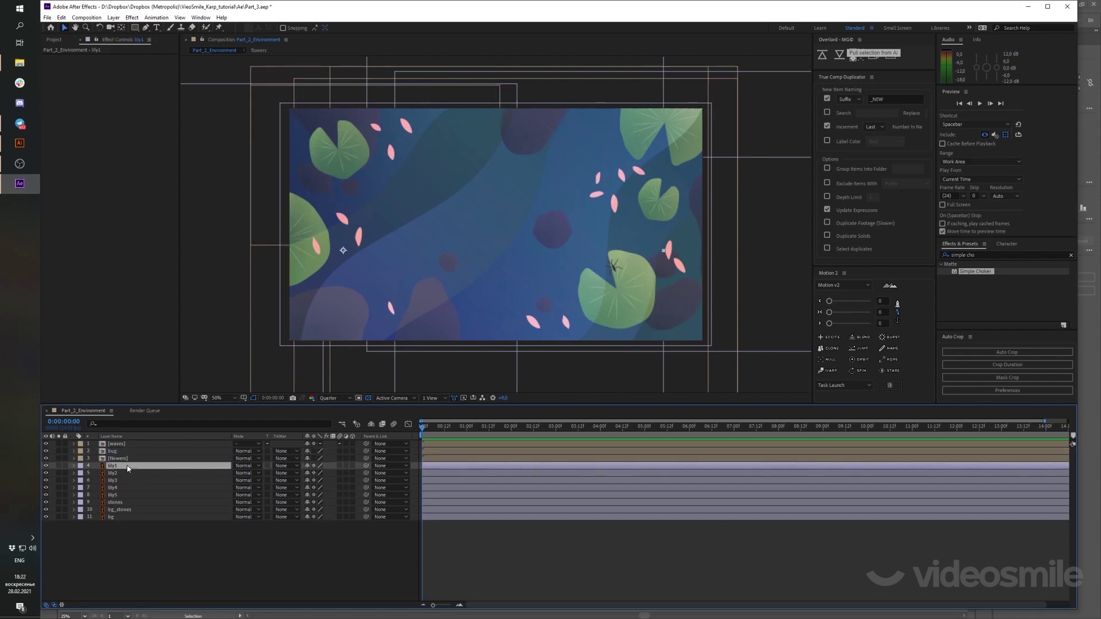
Precompose lily1 through lily5 into Pre-comp 1 and check the stones and bg layers
left_click(129, 494, "shift")
key("ctrl+shift+c")
key("Return")
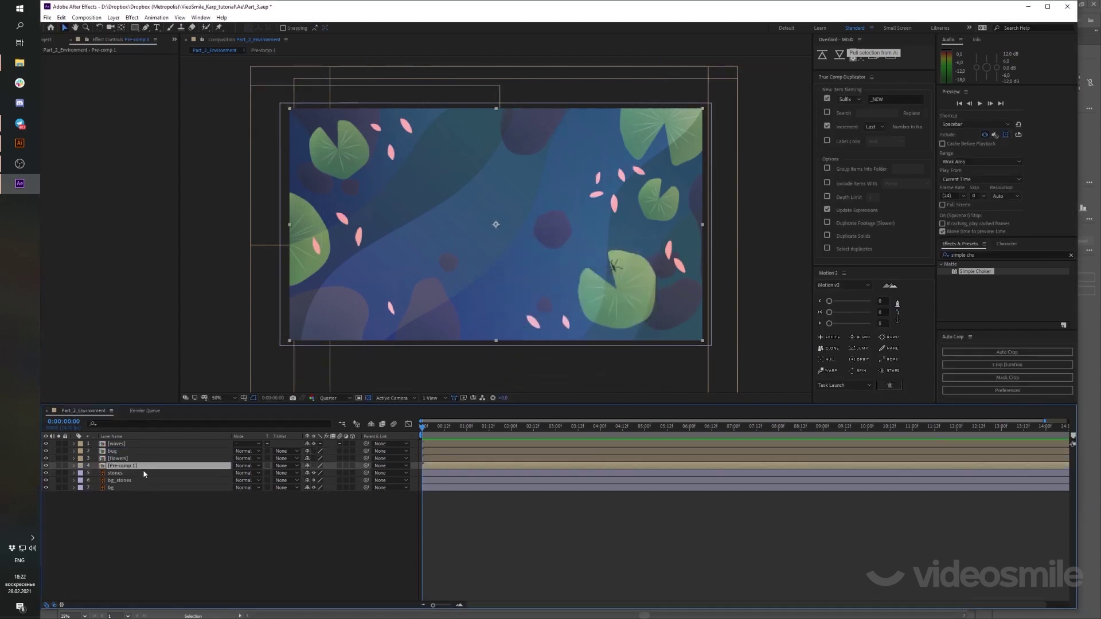
left_click(131, 474)
left_click(123, 480)
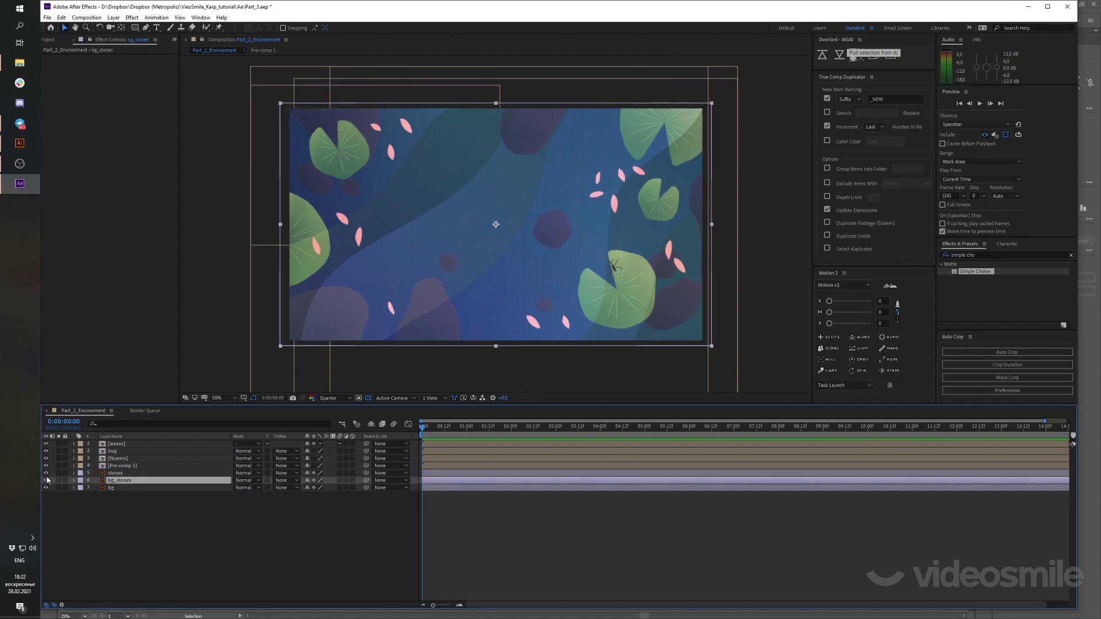
left_click(46, 488)
left_click(46, 488)
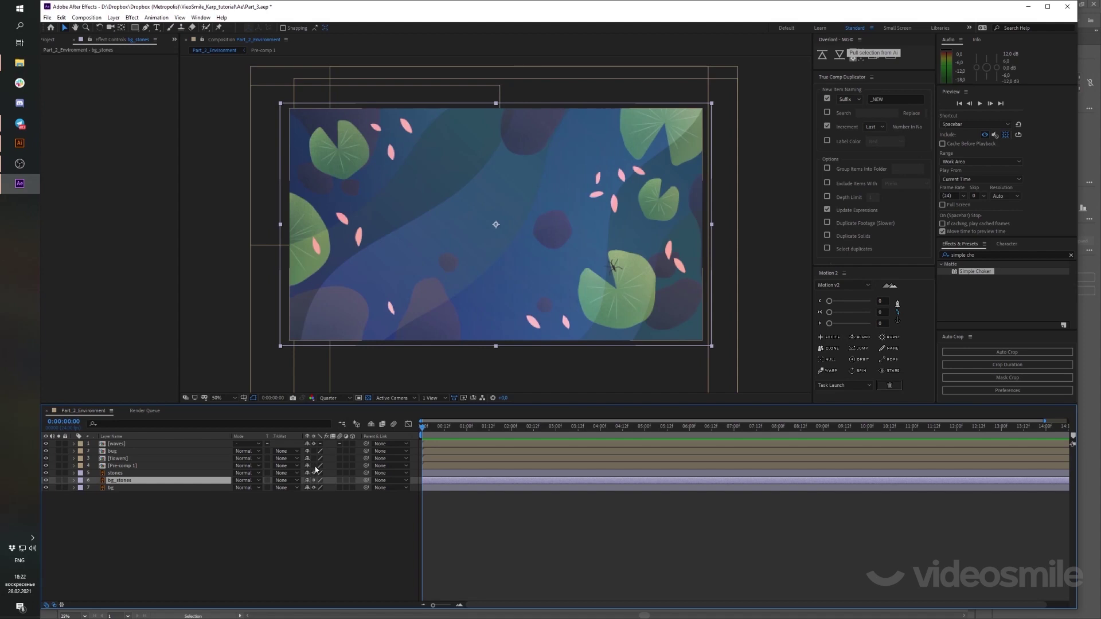
Turn on collapse transformations for bug, flowers and Pre-comp 1
left_click(137, 451)
left_click(132, 465, "shift")
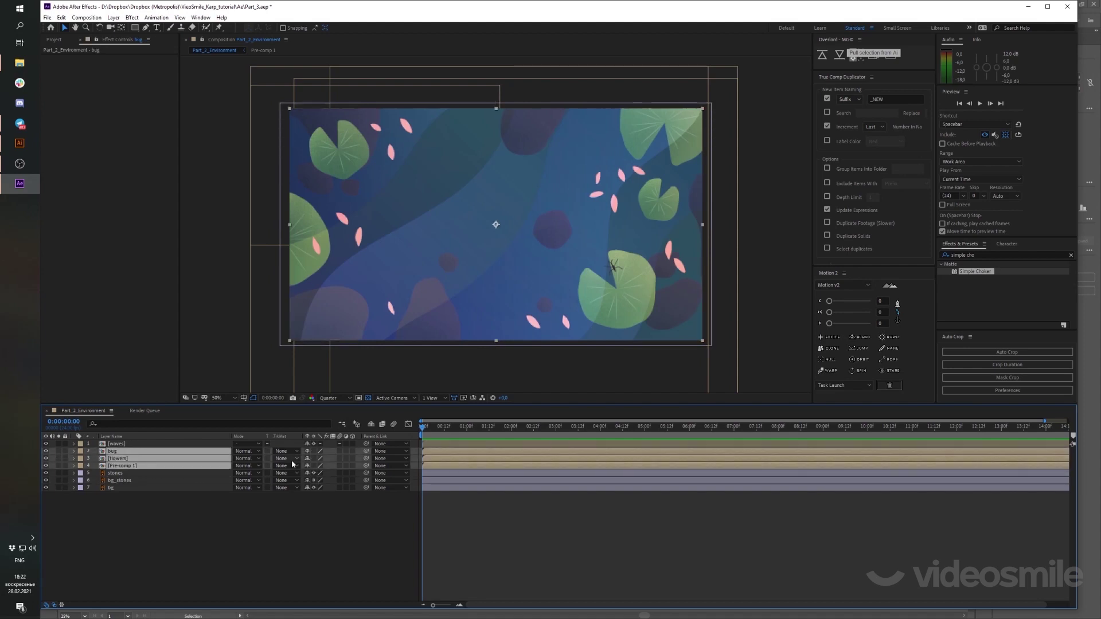
left_click(319, 452)
left_click(232, 541)
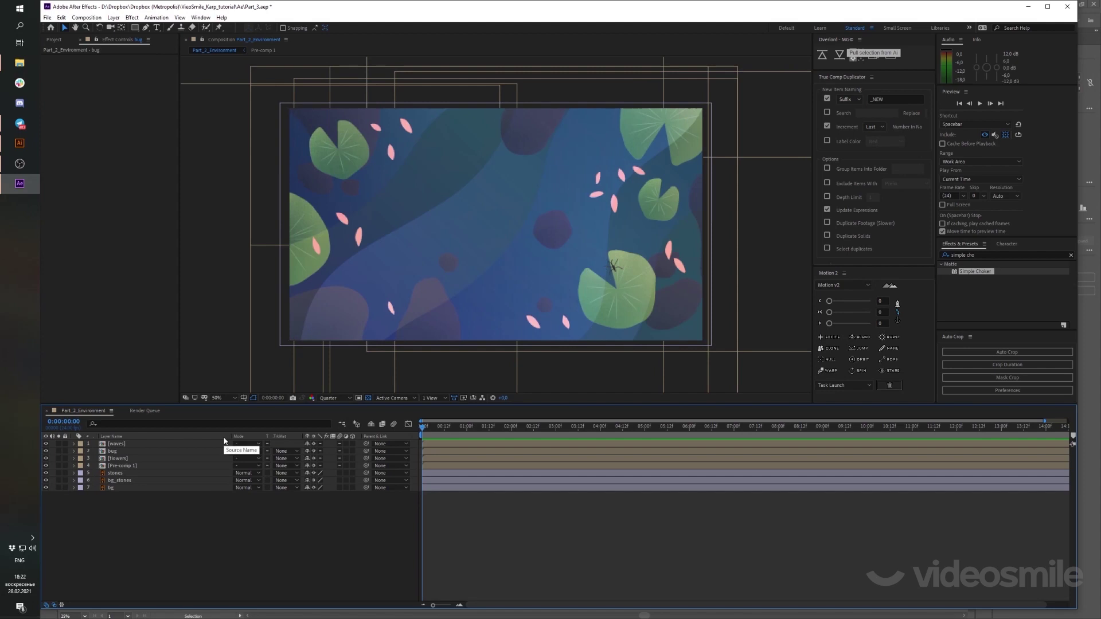
left_click(142, 447)
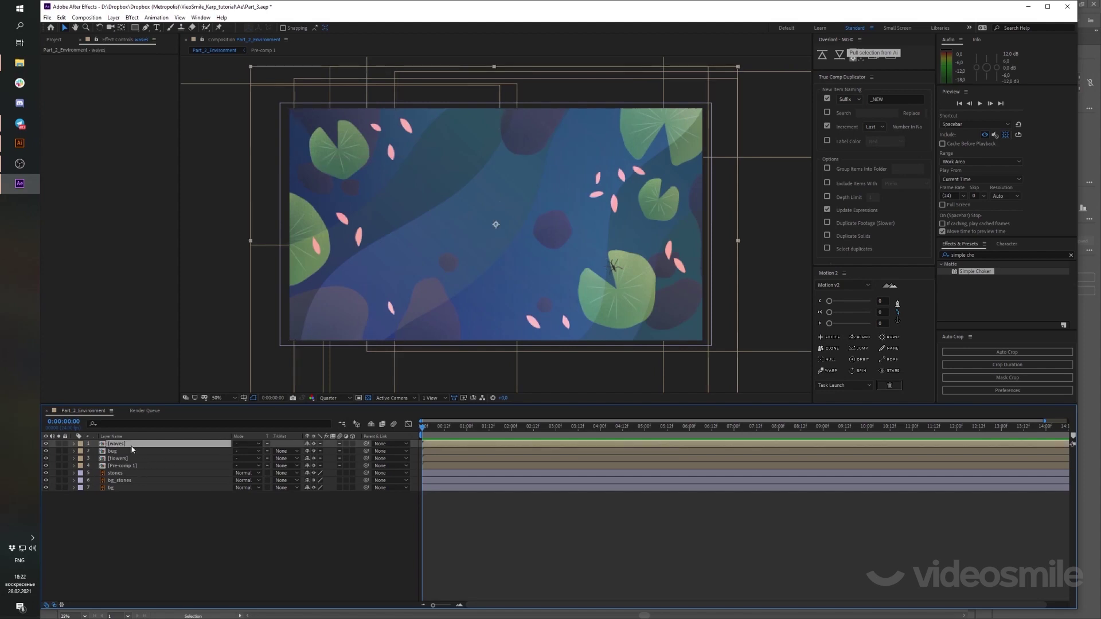
Inside the waves comp, solo wave1 and add a new empty path to its Group 1
double_click(132, 450)
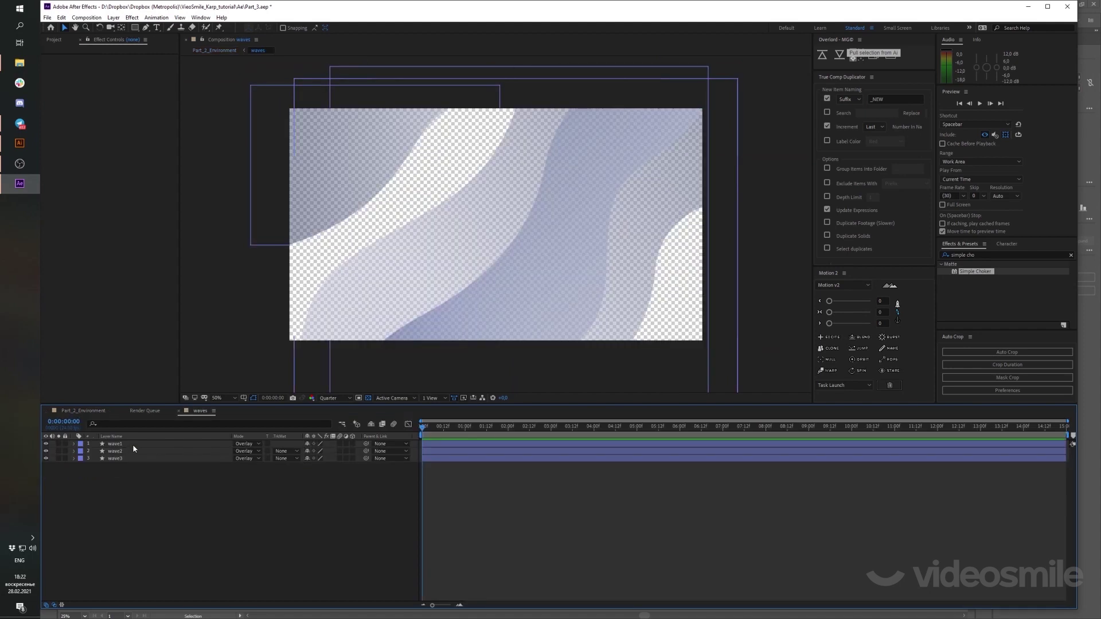
left_click(134, 446)
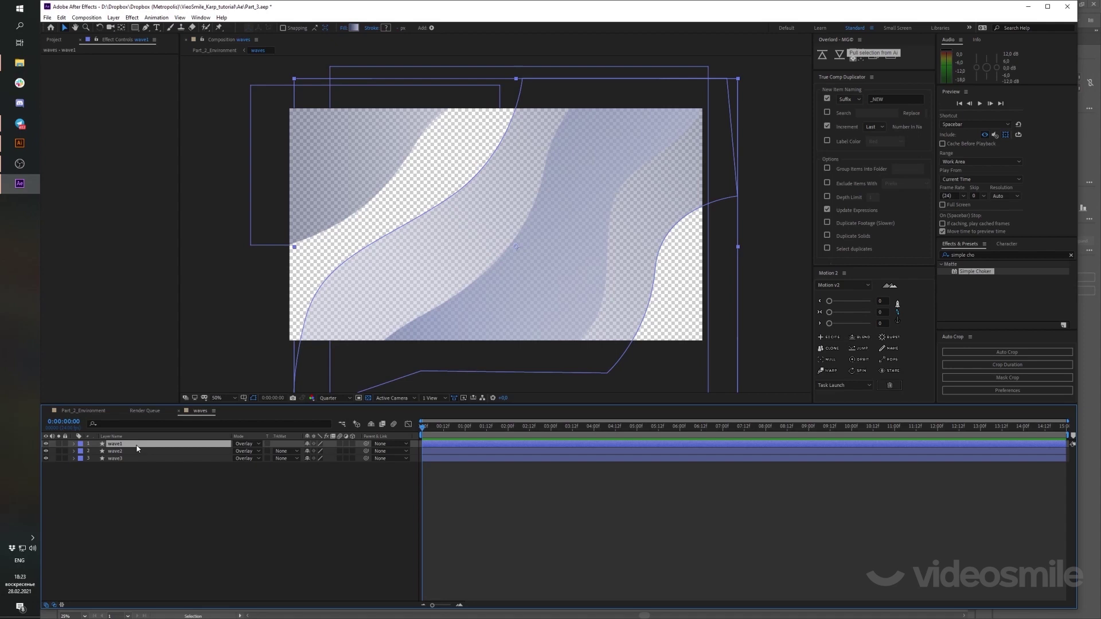
left_click(59, 444)
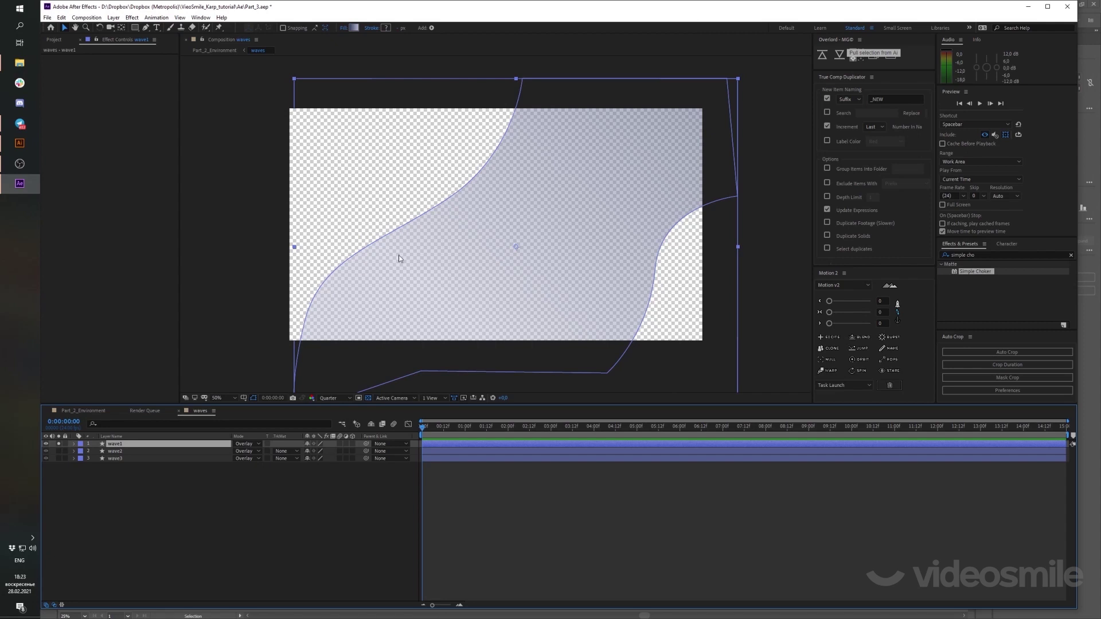
left_click(74, 447)
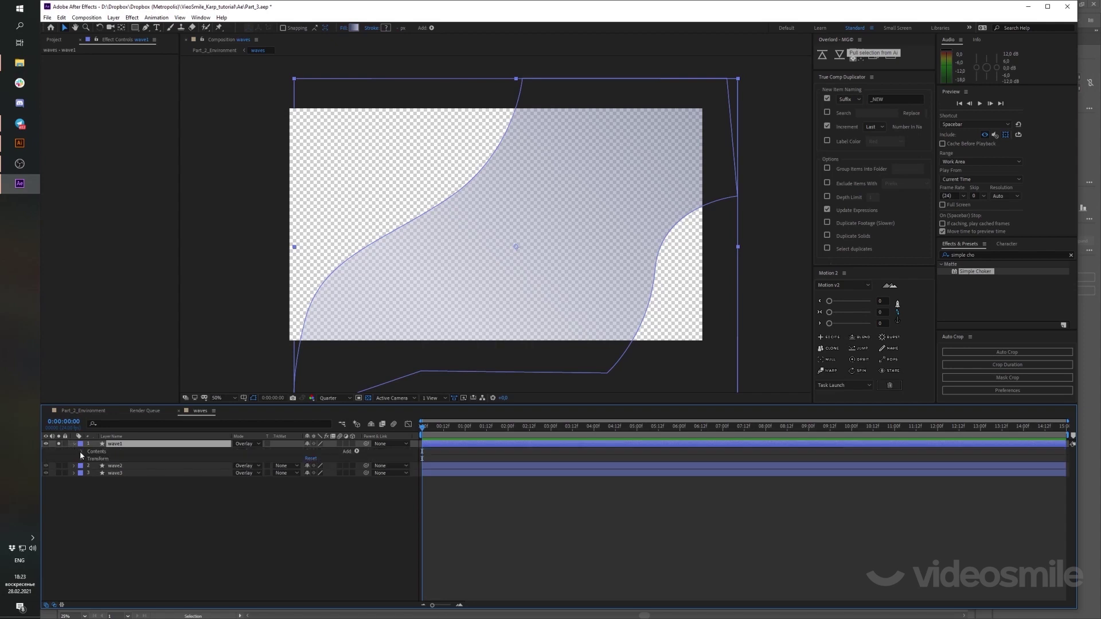
left_click(82, 454)
left_click(90, 460)
key("g")
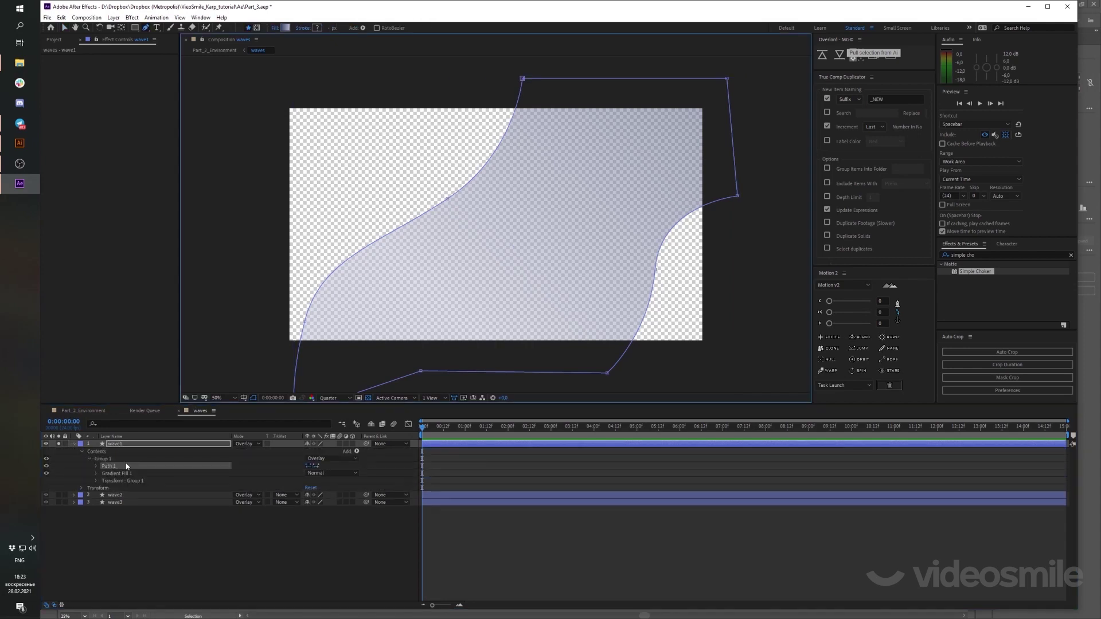
left_click(121, 461)
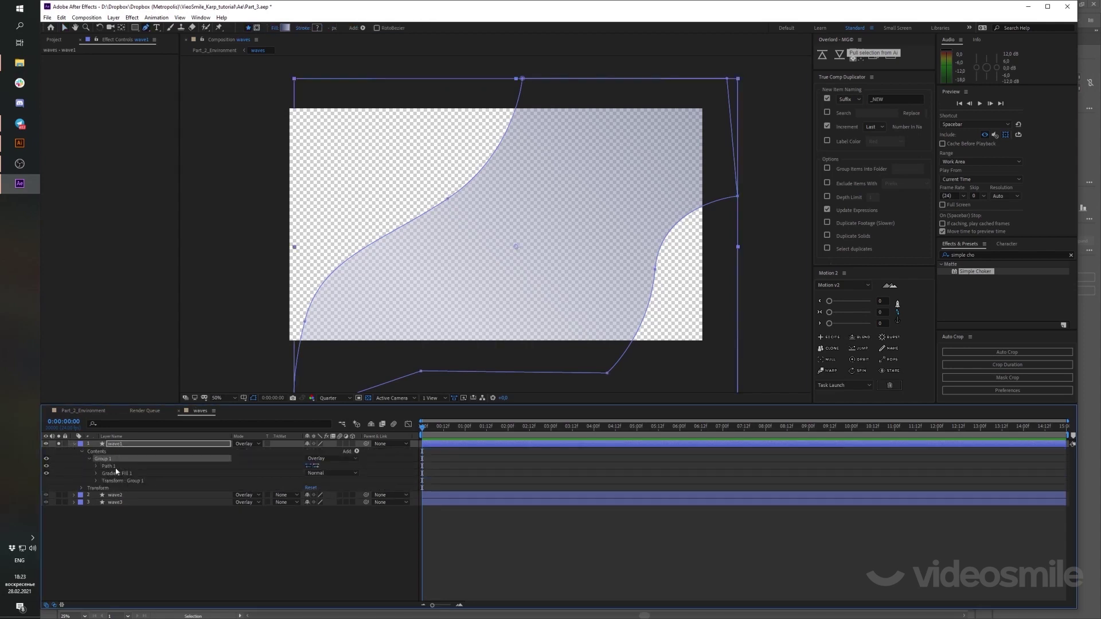
left_click(356, 451)
left_click(400, 304)
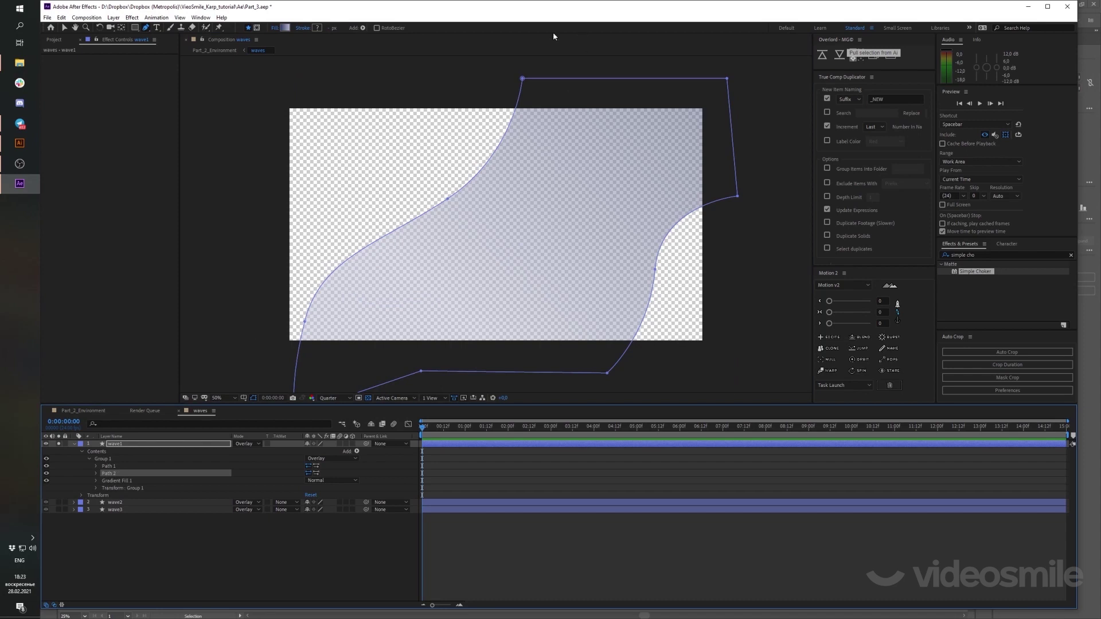
Draw a closed four-corner path extending past the frame, then delete the curved Path 1
left_click(546, 70)
left_click(283, 360)
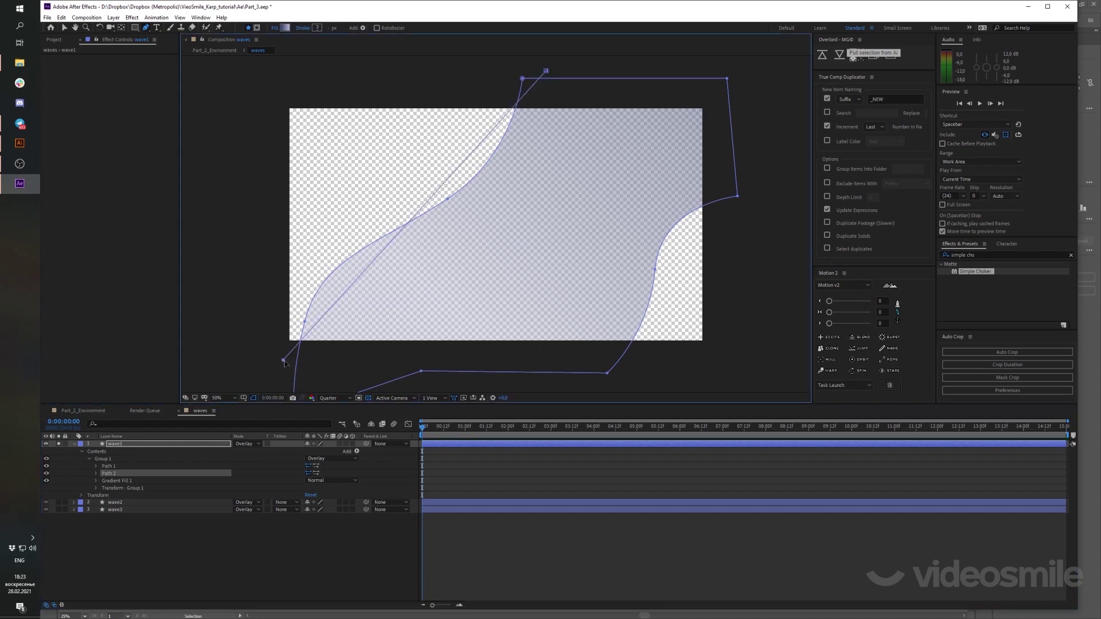
left_click(601, 360)
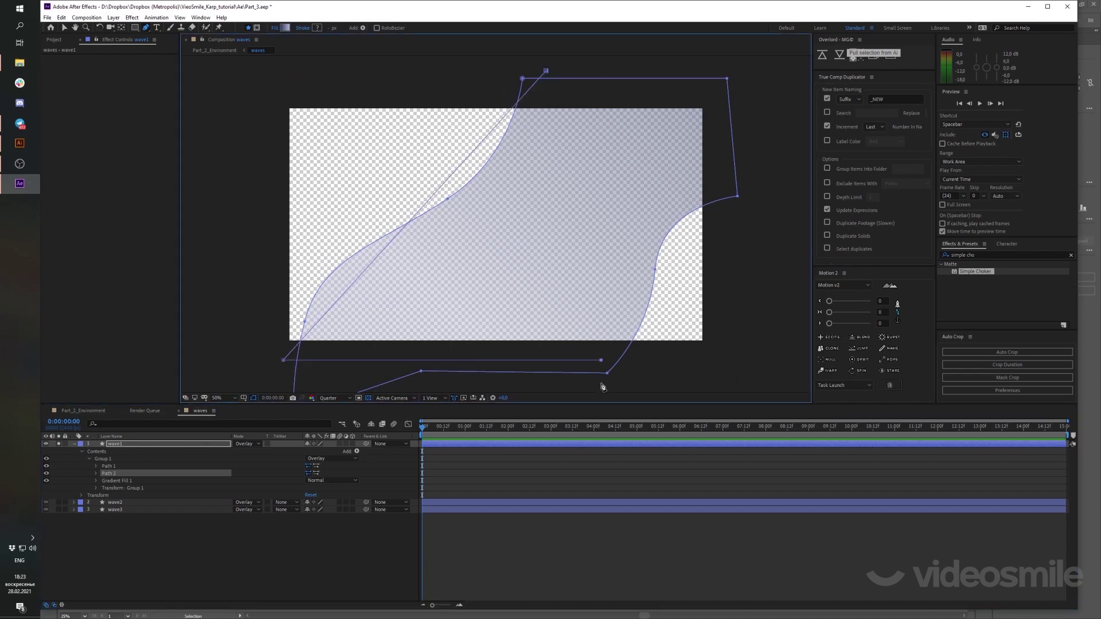
left_click(771, 84)
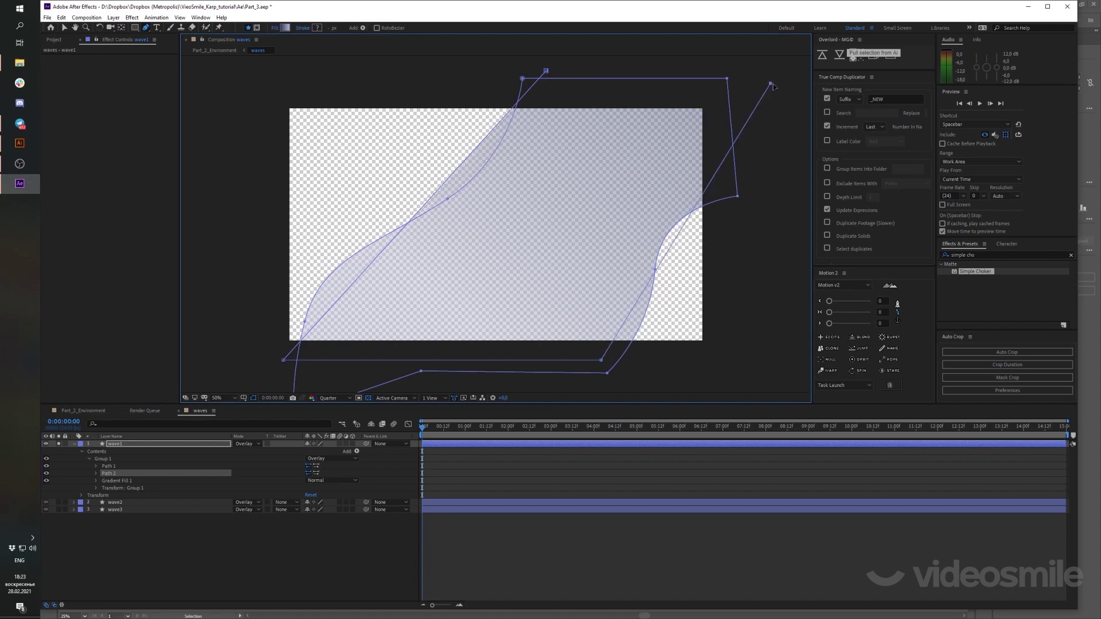
left_click_drag(770, 84, 805, 90)
left_click(547, 71)
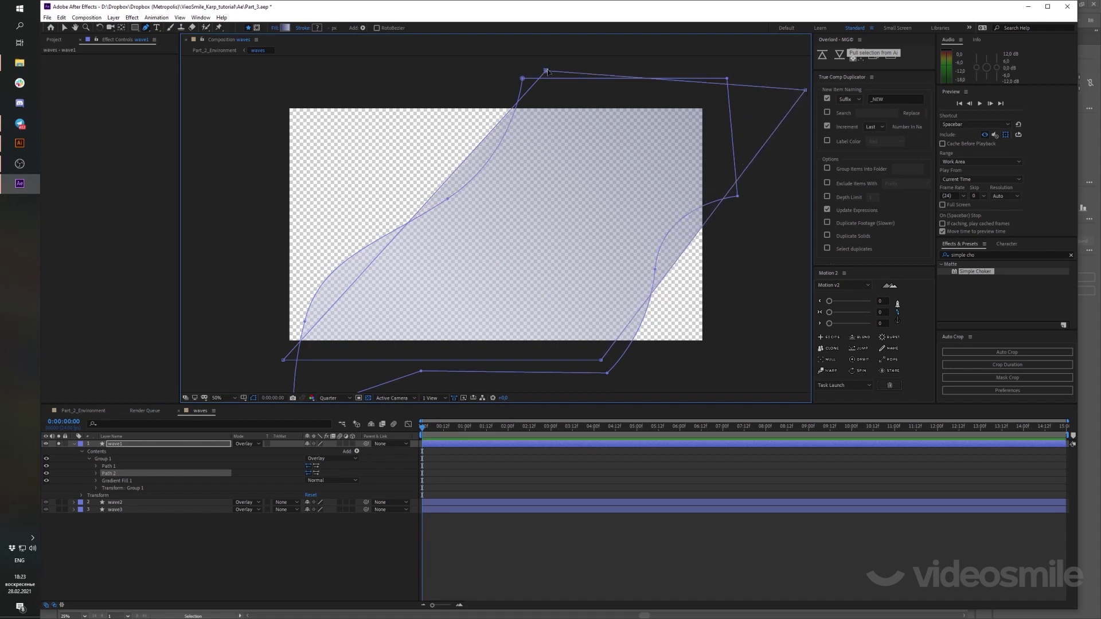
left_click(116, 467)
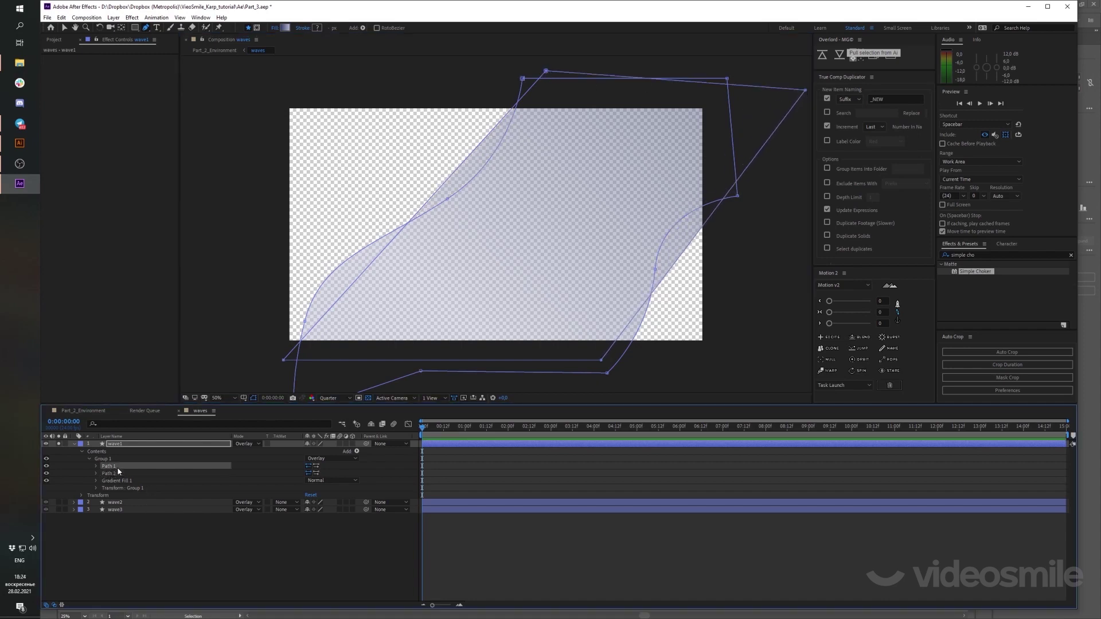
key("Delete")
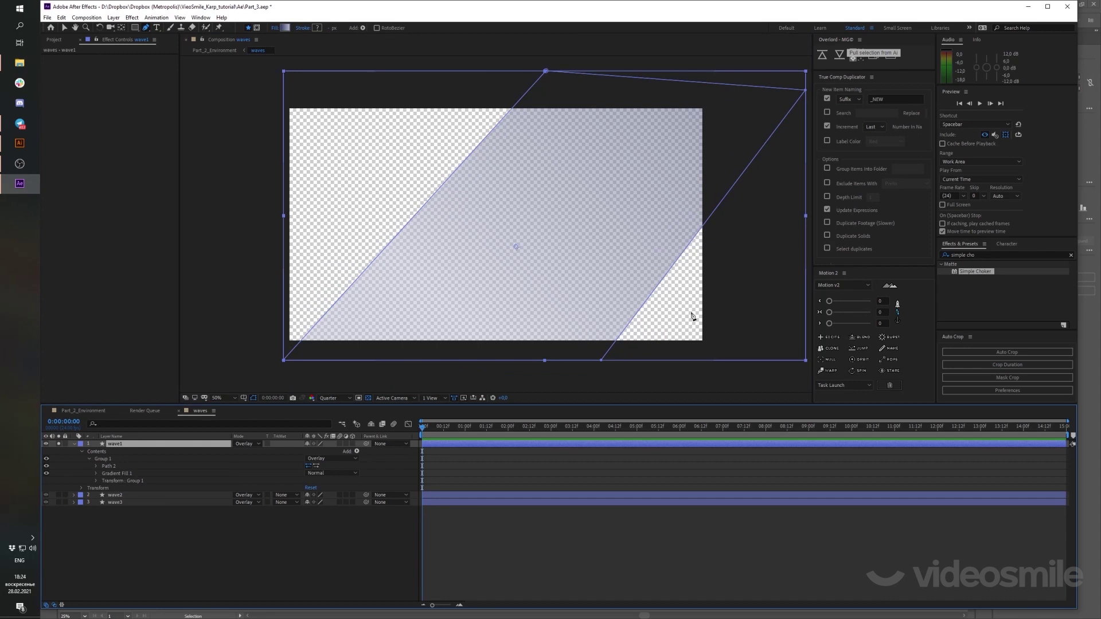
Search the effects for 'wave' and apply Wave Warp to the wave1 layer
left_click(957, 256)
type("wave")
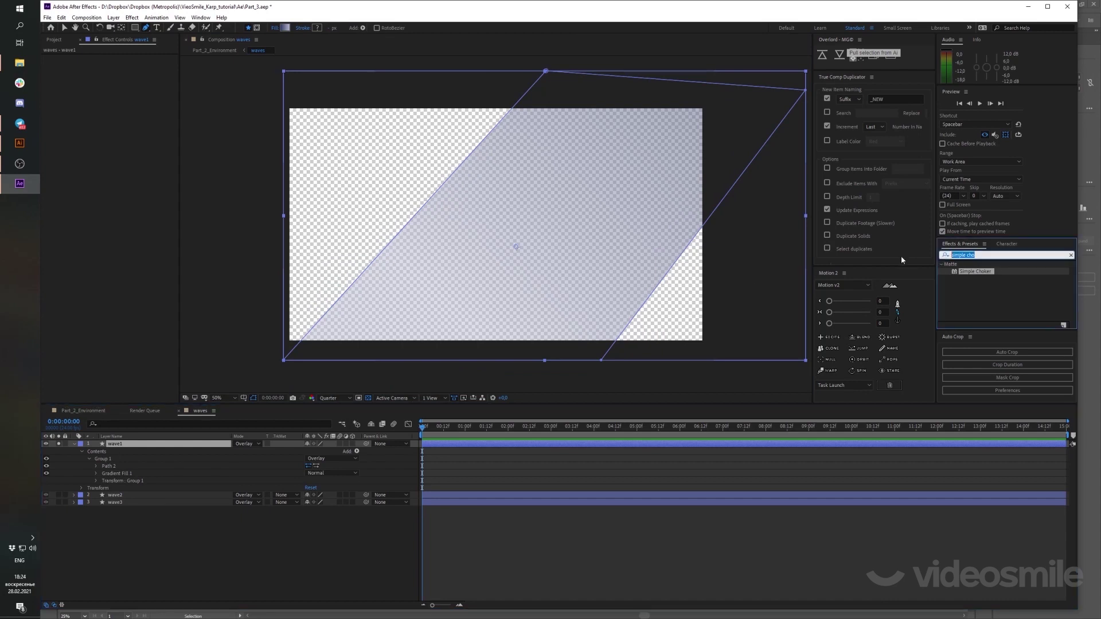
left_click(947, 254)
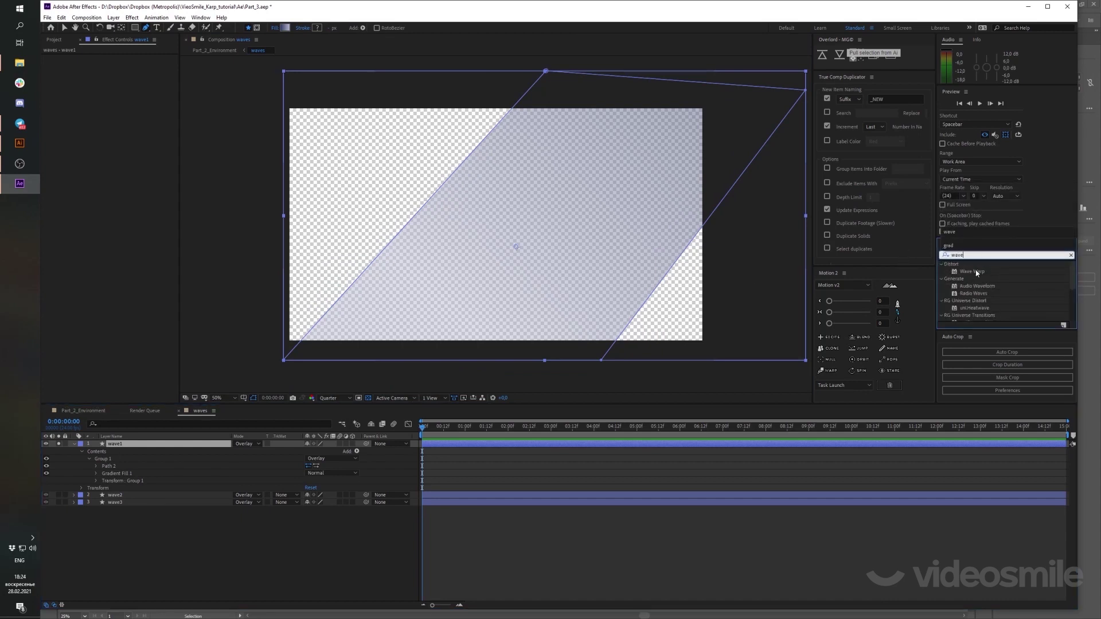
double_click(974, 272)
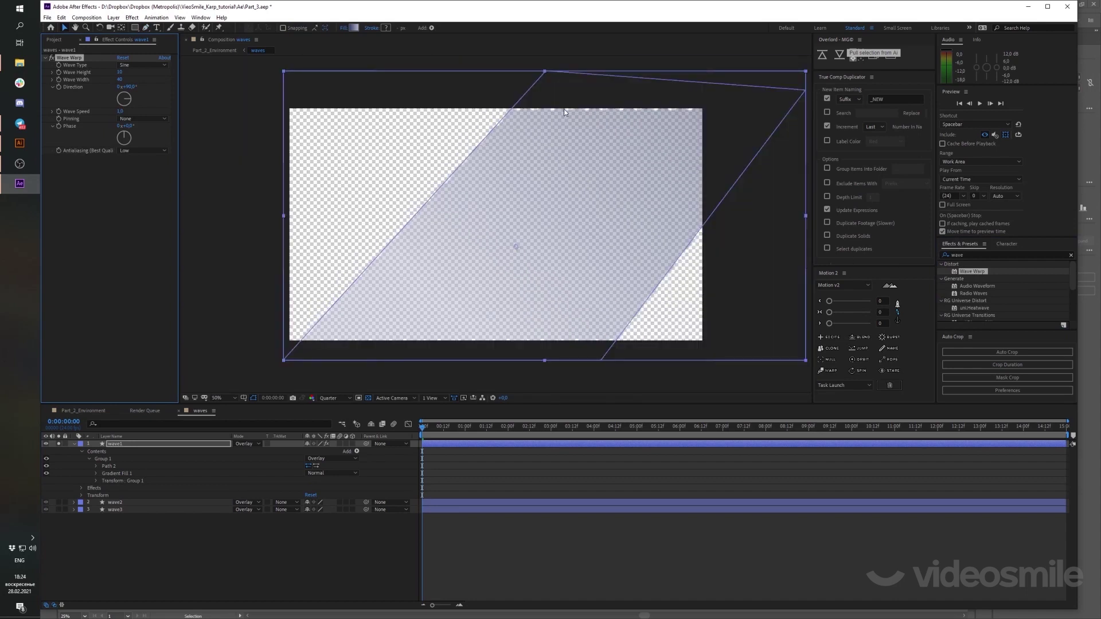
left_click(974, 255)
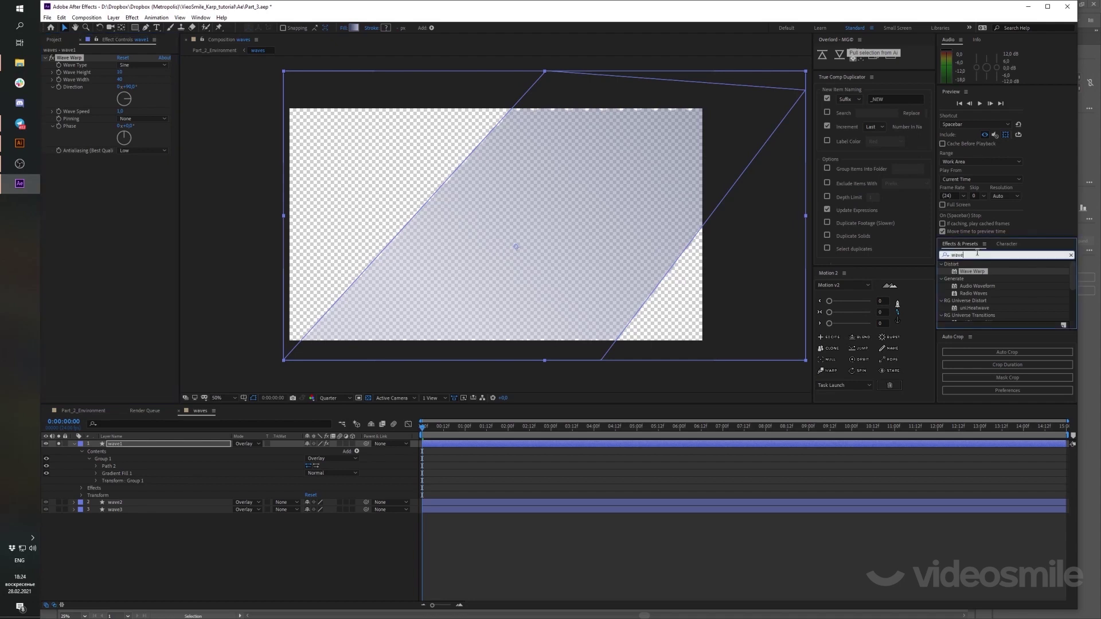
Add the Grow Bounds effect to wave1 and set its Pixels to 100
type("grow")
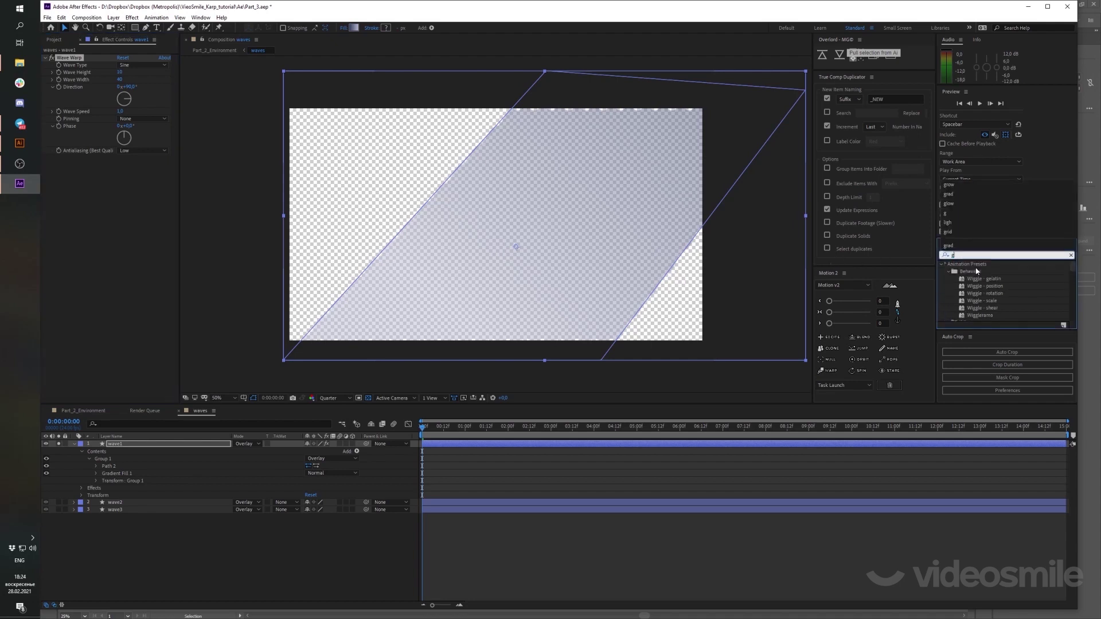
left_click(990, 287)
mouse_move(991, 289)
left_mouse_down()
mouse_move(96, 184)
mouse_move(95, 60)
mouse_move(128, 64)
left_mouse_up()
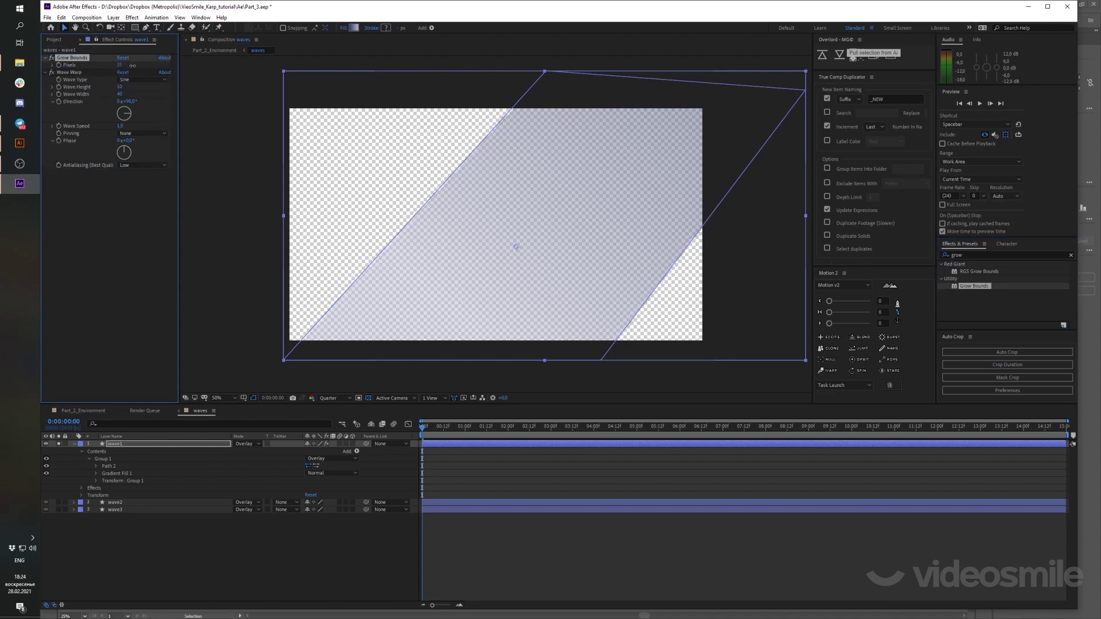
left_click(118, 65)
type("100")
key("Return")
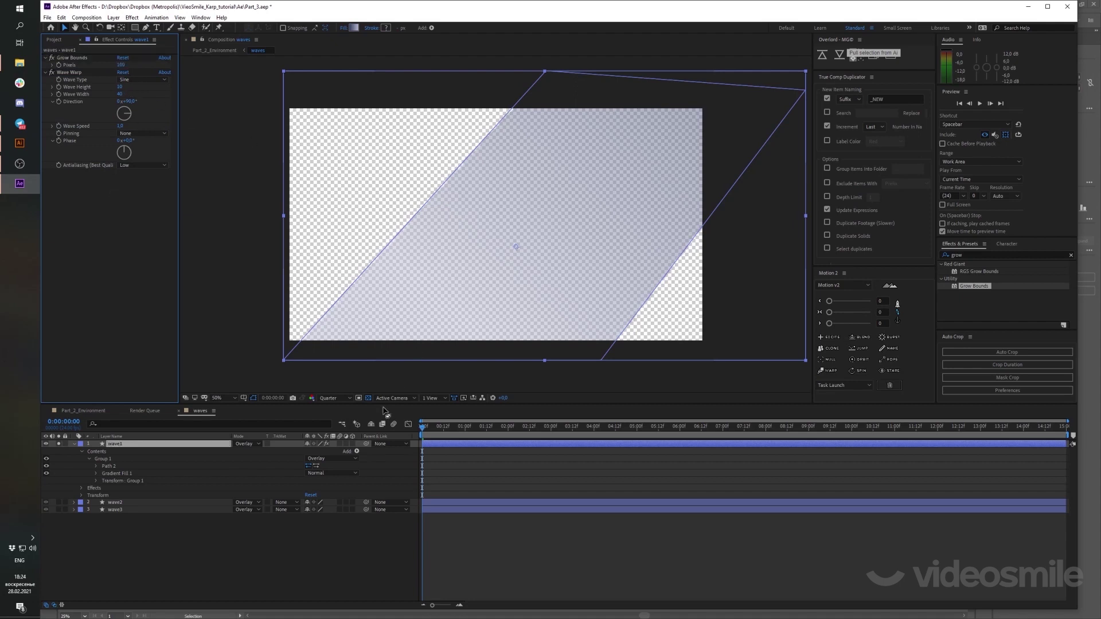
Render the viewer at Full resolution and toggle the transparency grid to inspect wave1's wavy edges
left_click(337, 399)
left_click(330, 419)
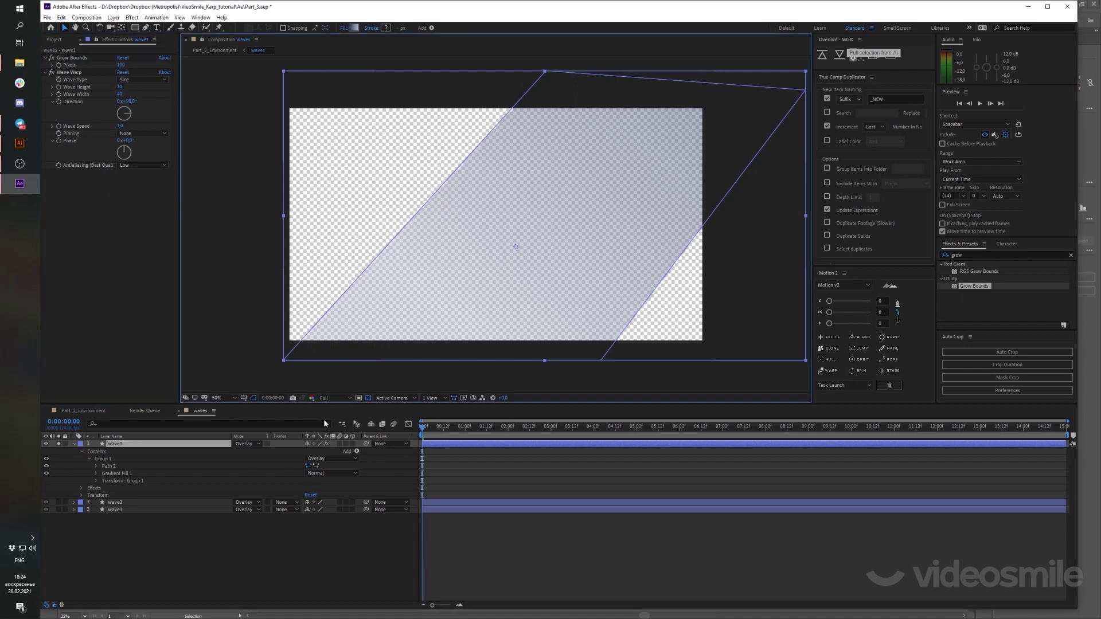
key("period")
key("period")
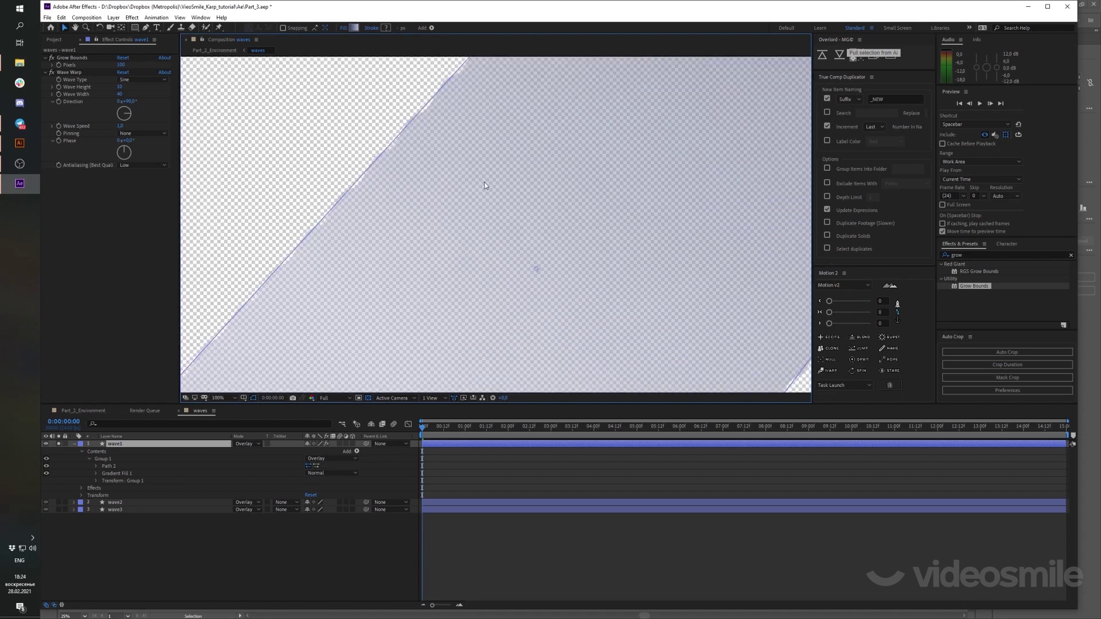
left_click(368, 397)
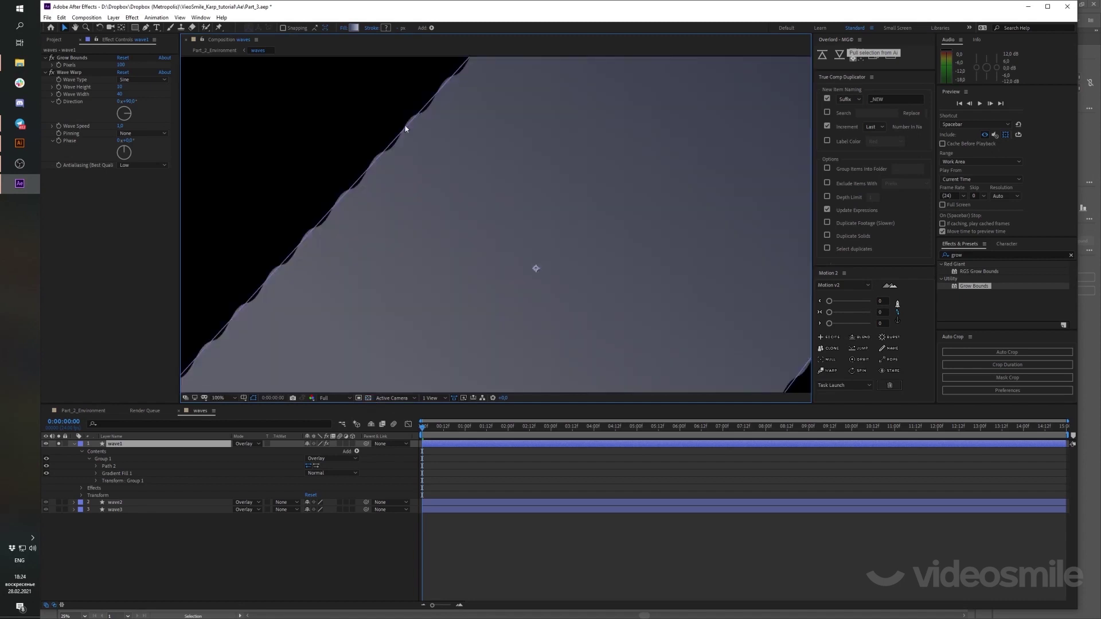
key("comma")
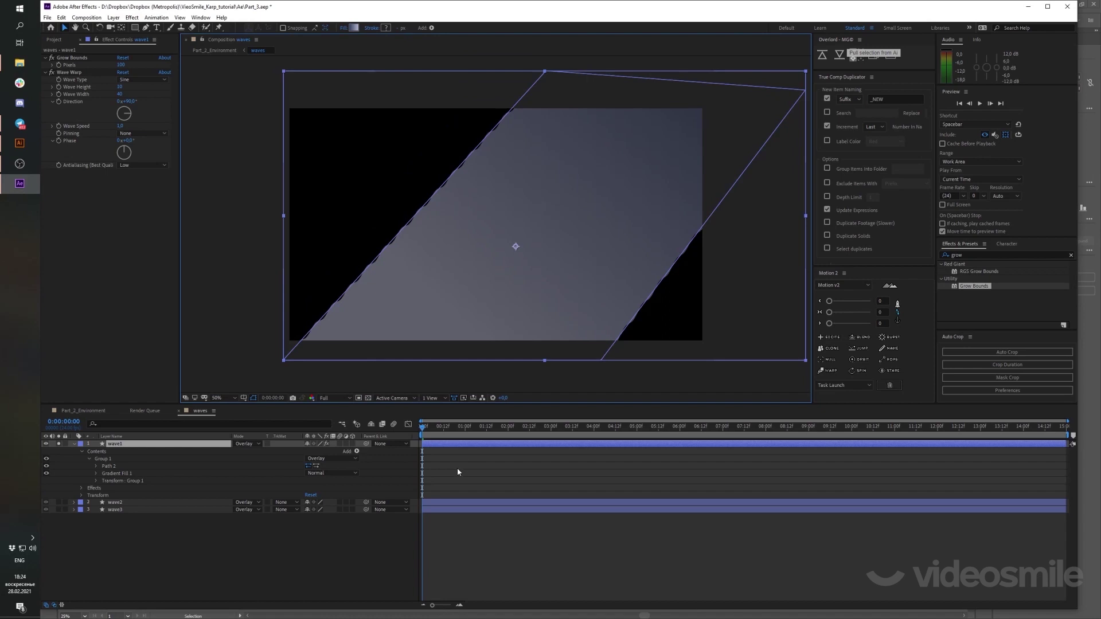
left_click(457, 468)
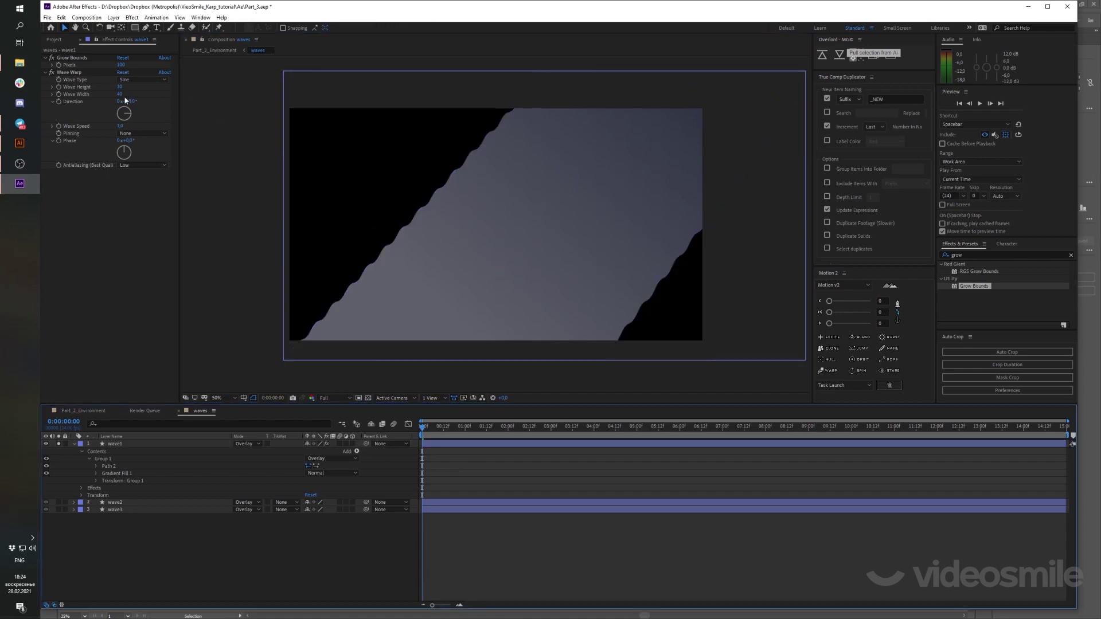
Preview the waves, then raise wave1's Wave Warp Wave Height to 20
key("space")
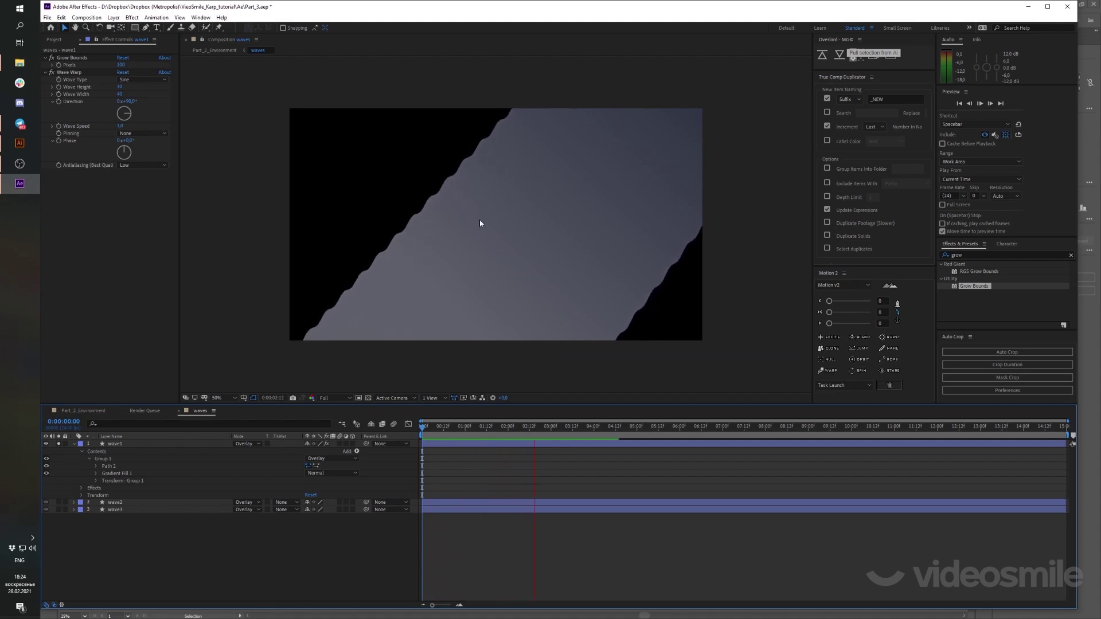
key("space")
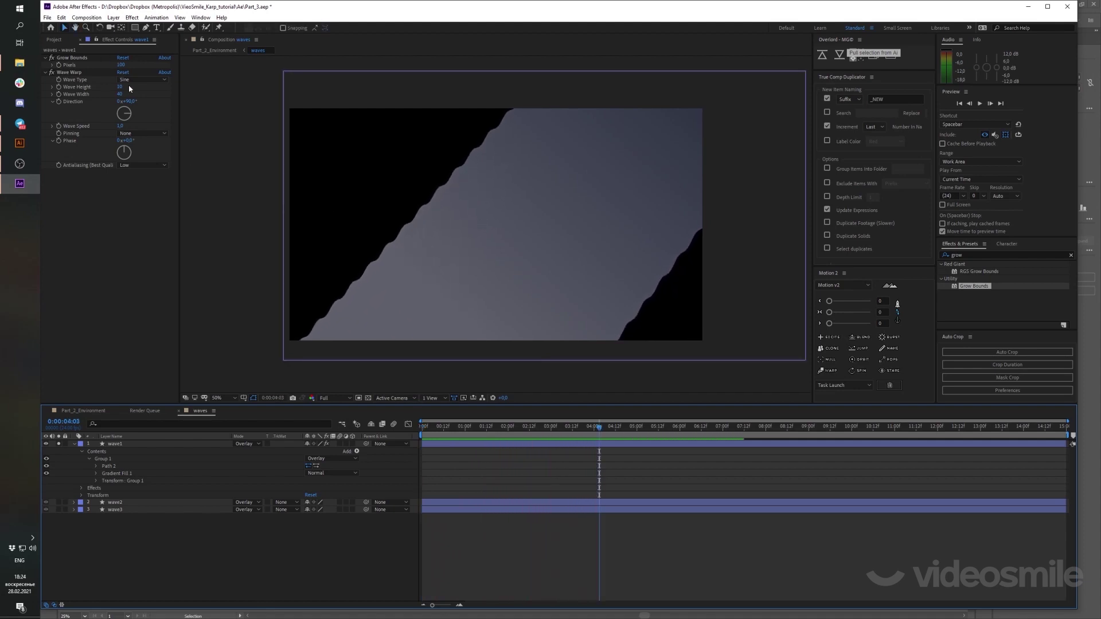
left_click_drag(119, 89, 121, 95)
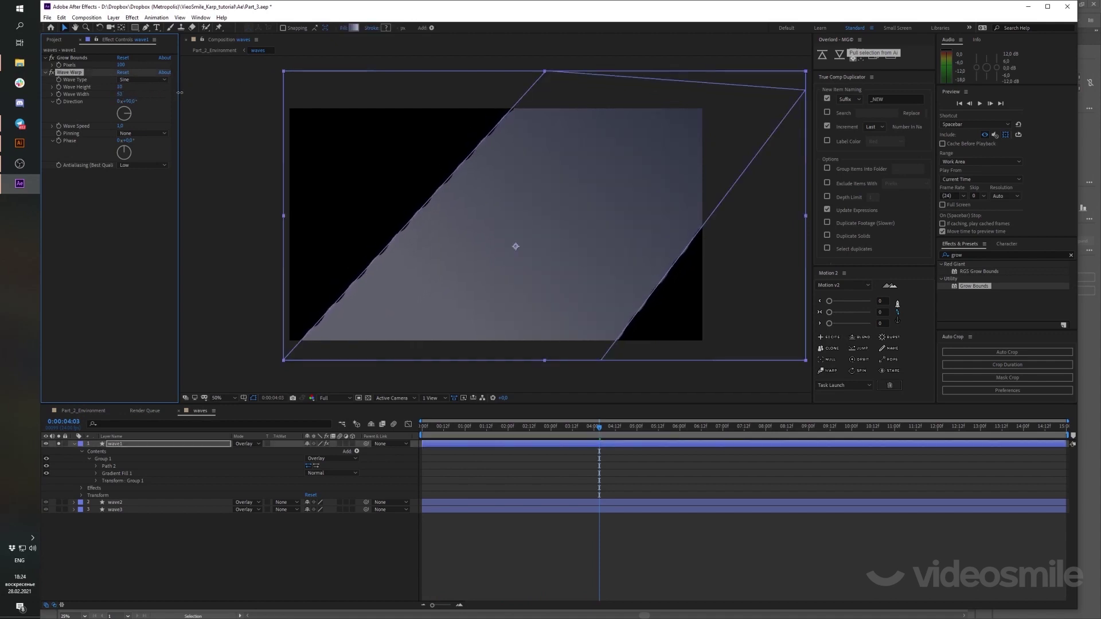
mouse_move(119, 87)
left_mouse_down()
mouse_move(149, 88)
mouse_move(122, 95)
left_mouse_up()
left_click(124, 87)
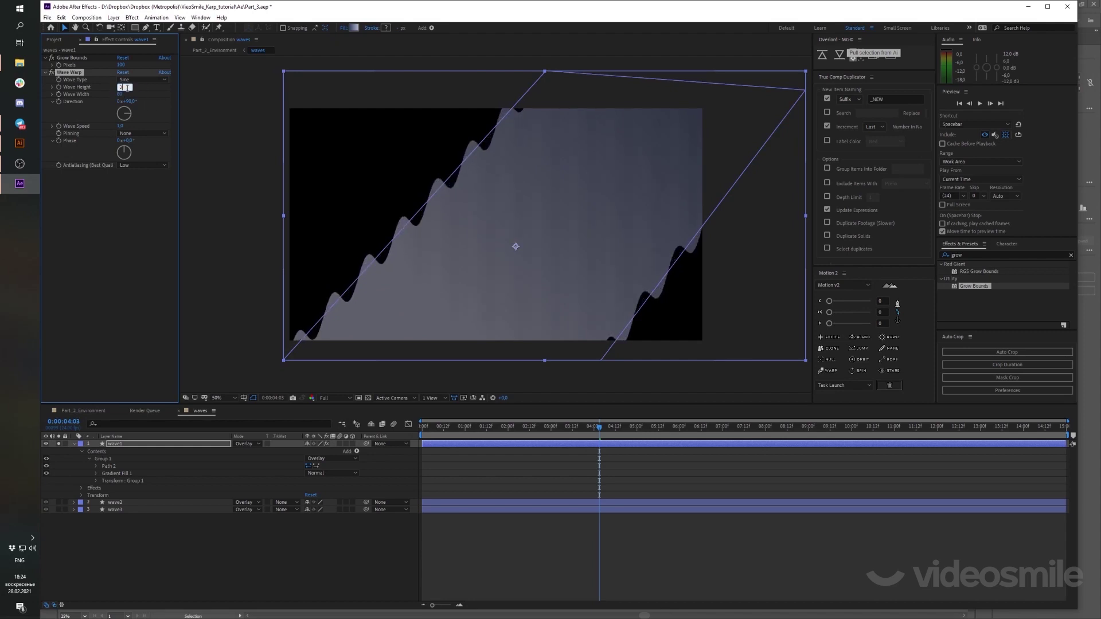
type("0")
left_click(118, 167)
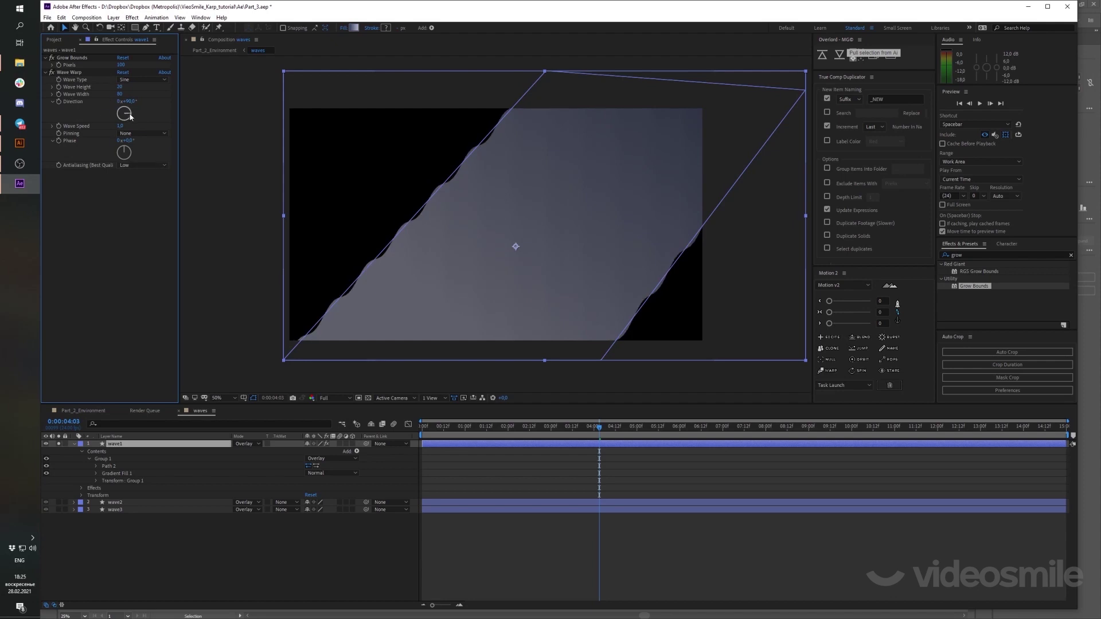
Rotate the Wave Warp direction and set Wave Width to 350
left_click_drag(131, 116, 131, 113)
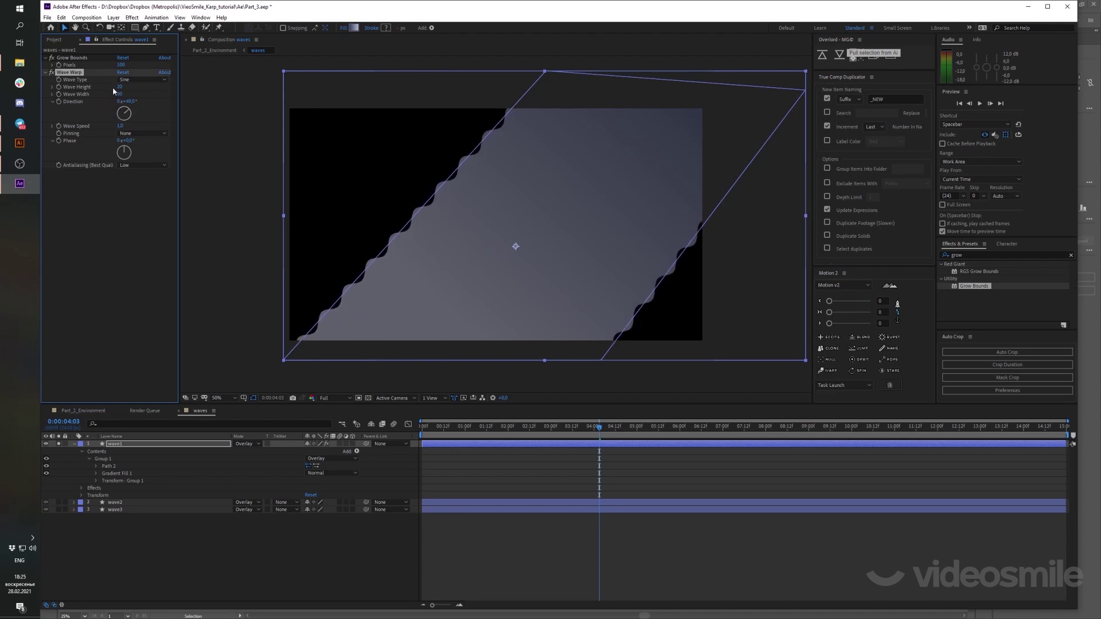
left_click_drag(121, 96, 705, 81)
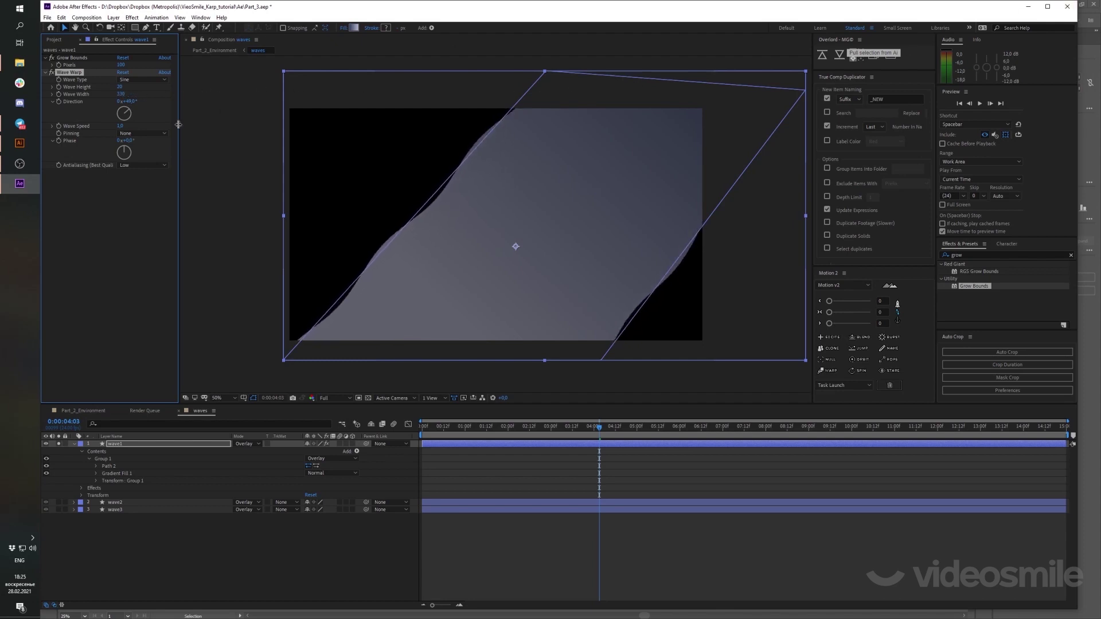
left_click(124, 94)
type("3")
left_click(213, 139)
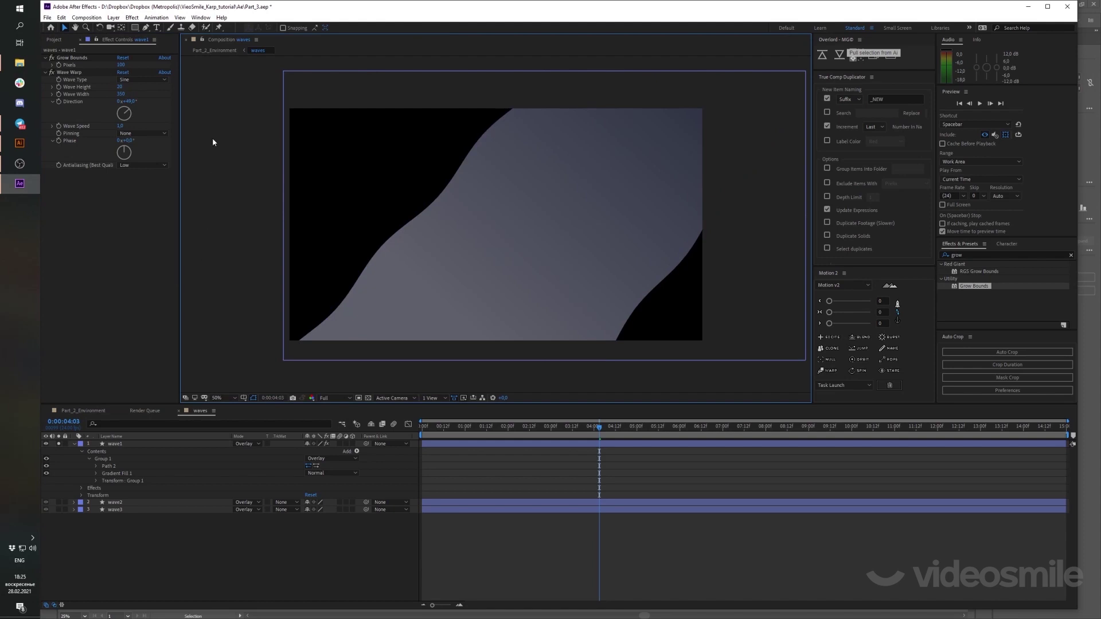
Change Wave Height to 25 and preview the waves from the start
left_click(120, 87)
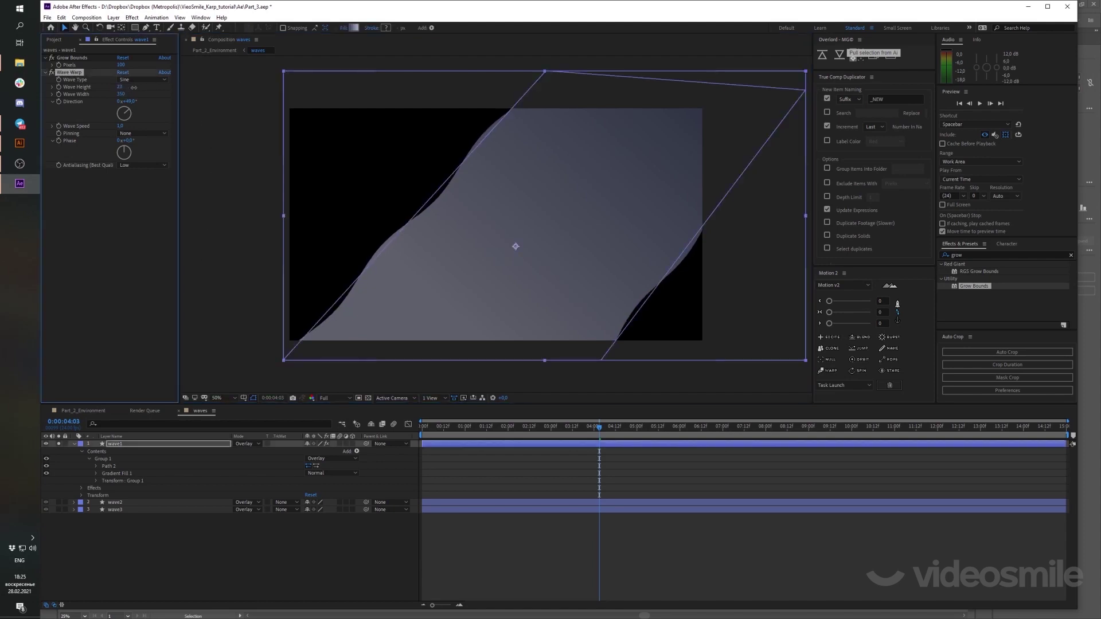
type("25")
left_click(136, 257)
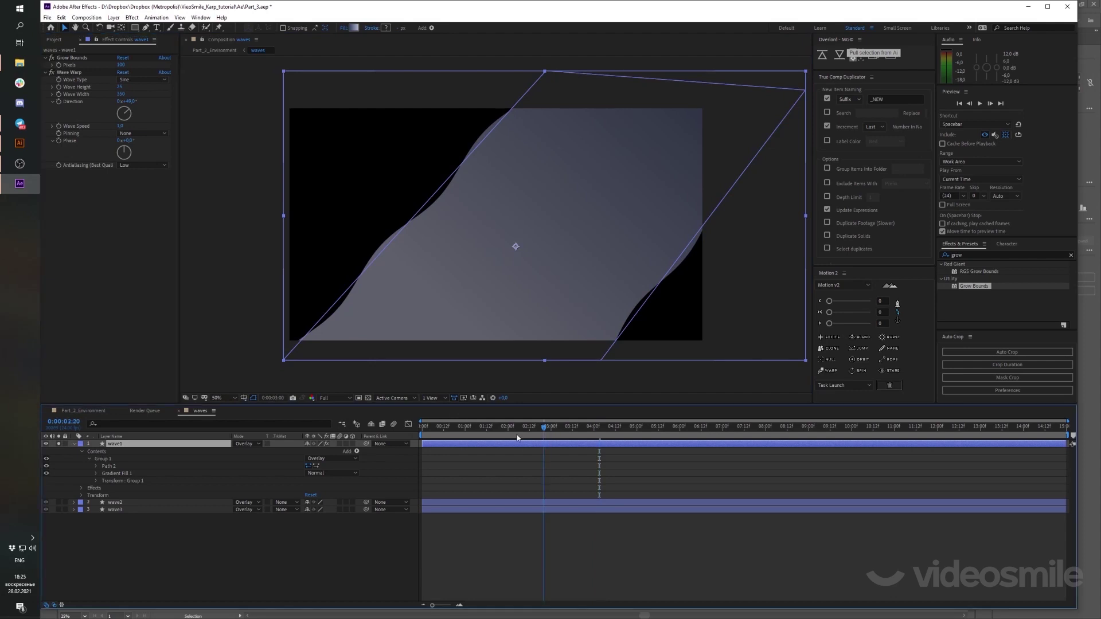
key("Home")
key("space")
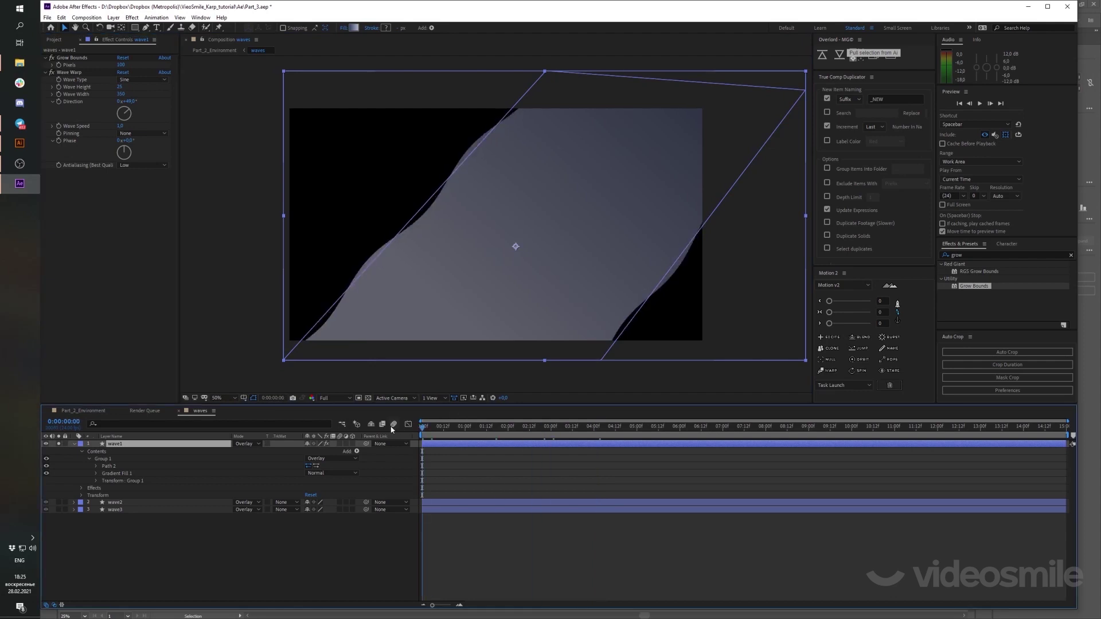
left_click(507, 494)
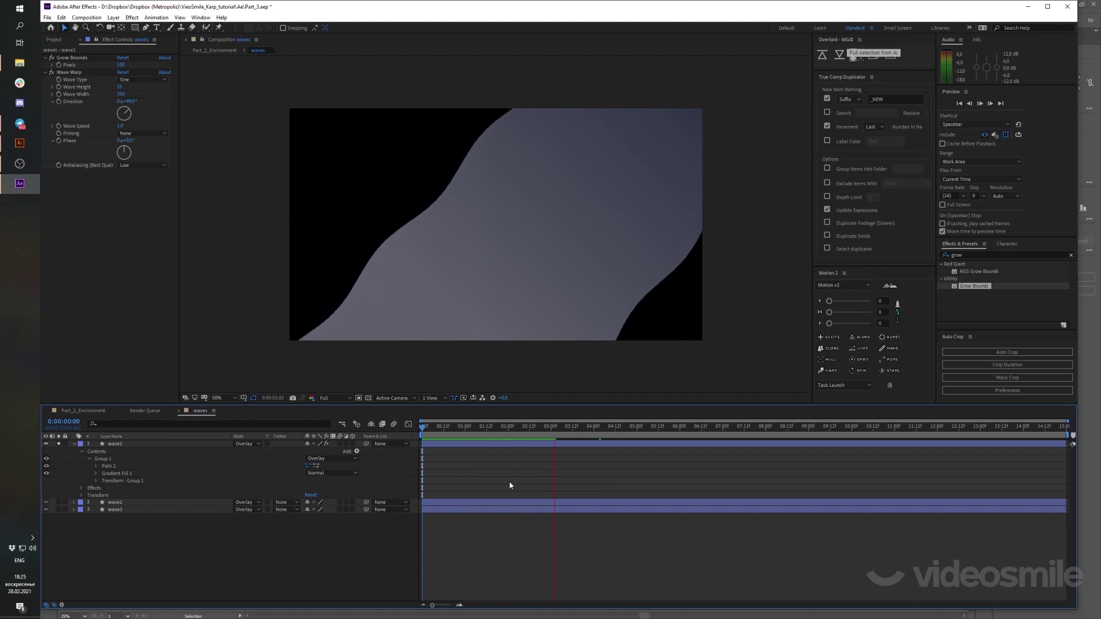
key("space")
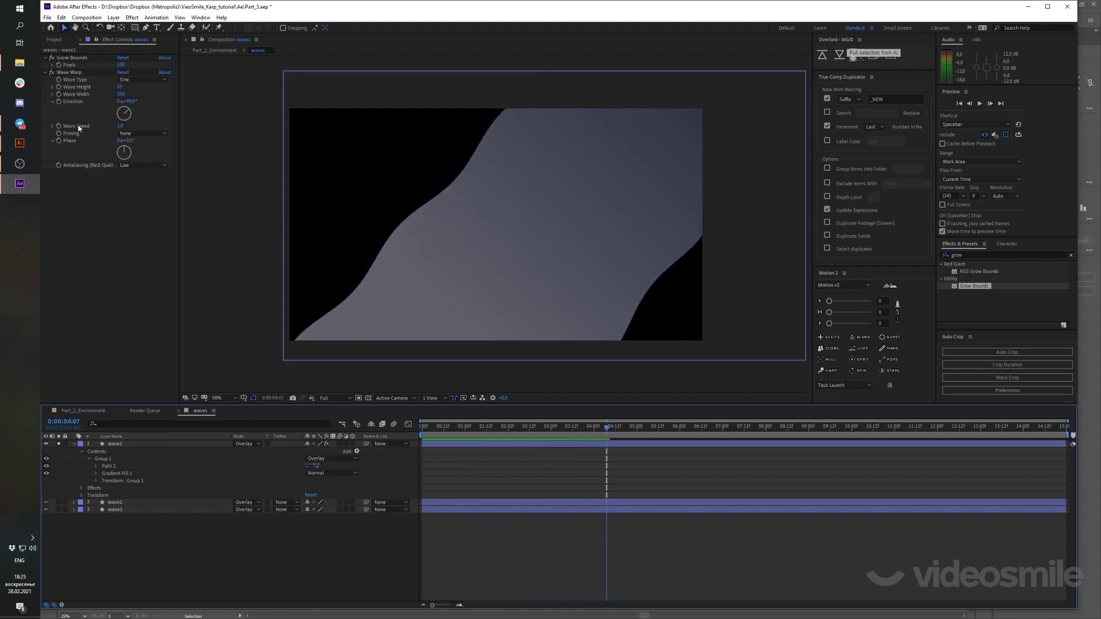
left_click(120, 126)
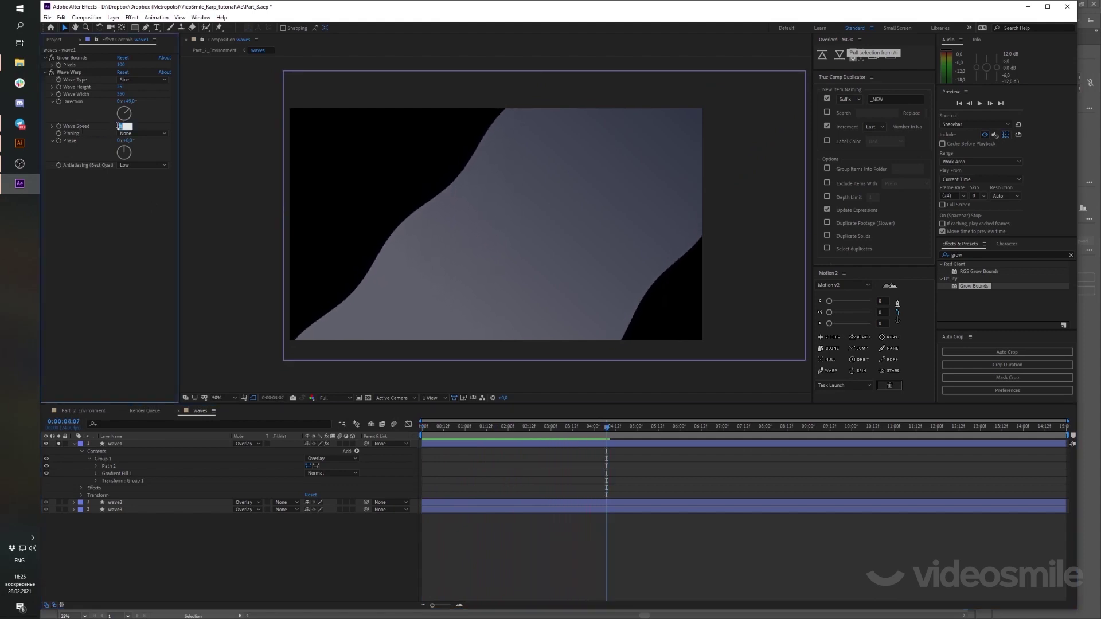
type("0,2")
key("Return")
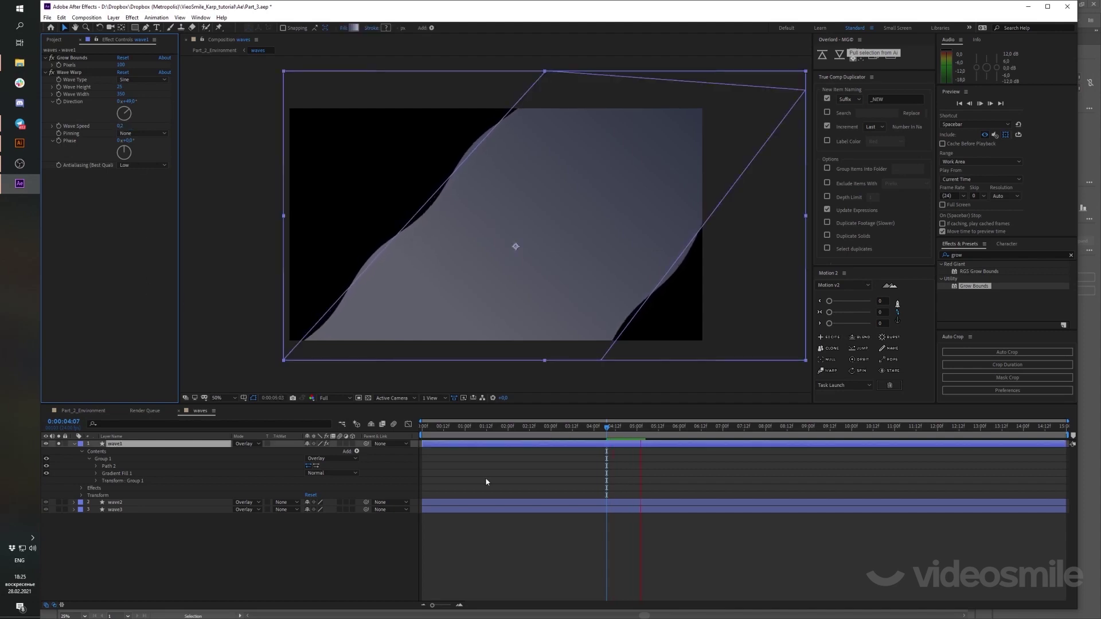
left_click(490, 474)
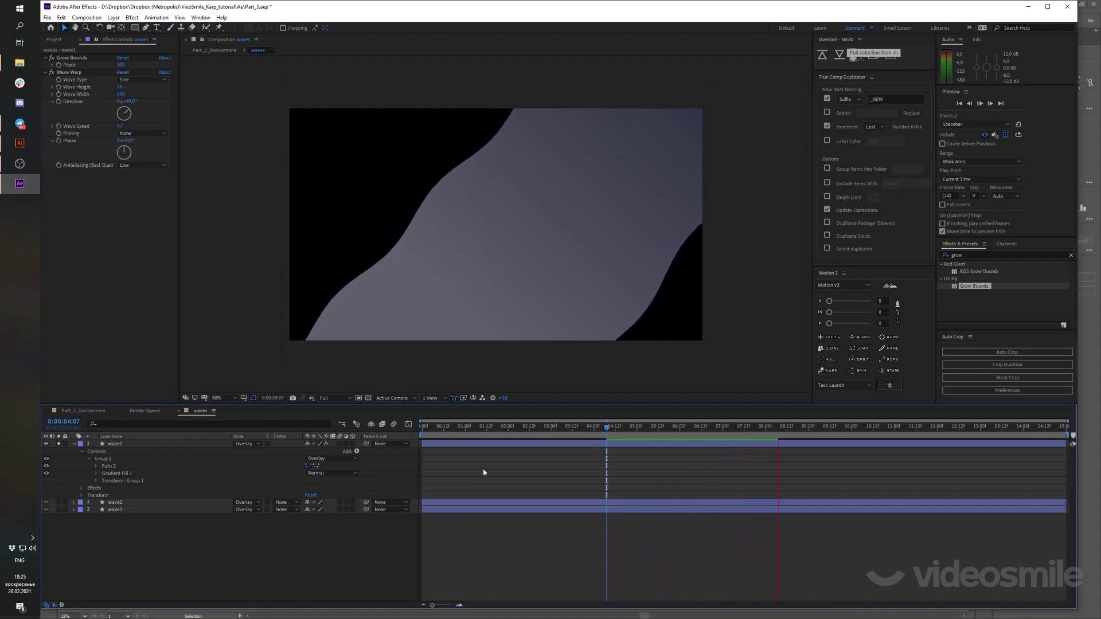
key("space")
left_click_drag(531, 427, 456, 430)
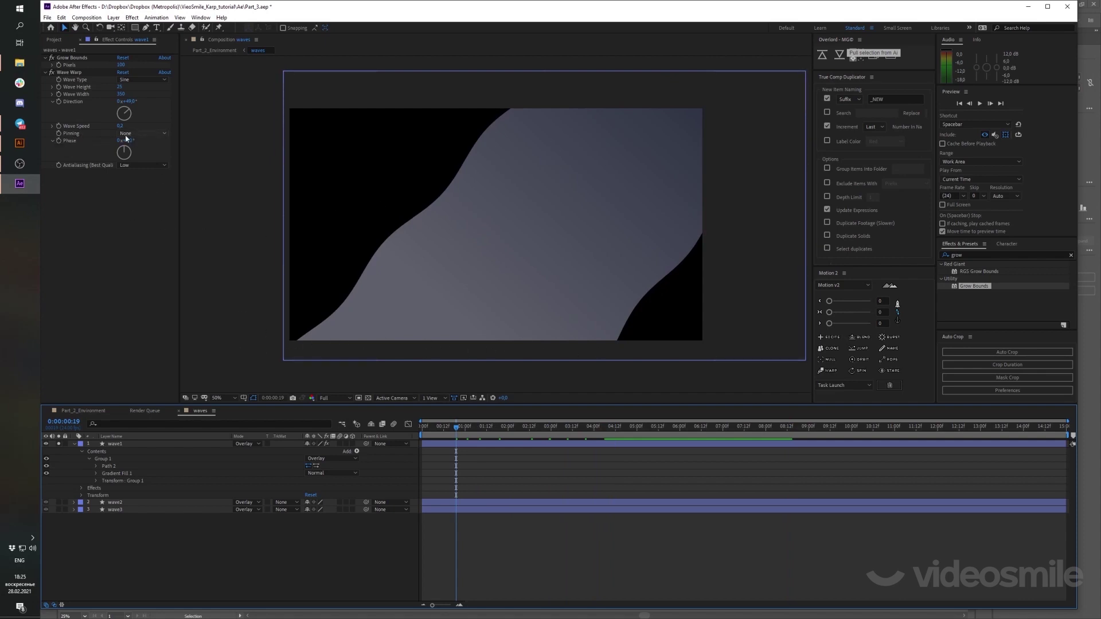
left_click(143, 134)
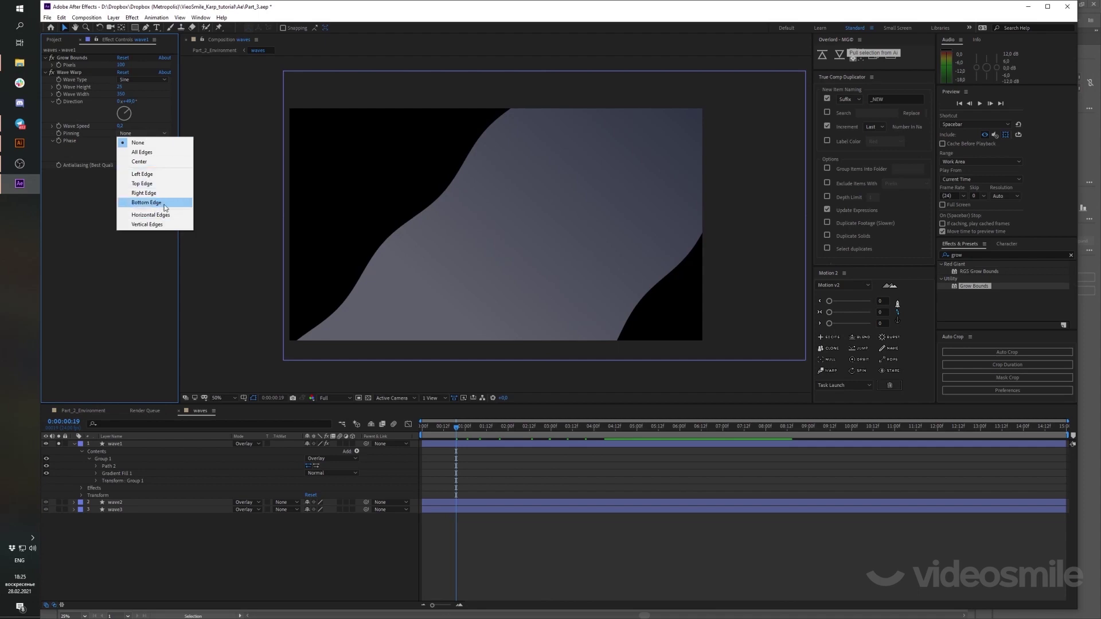
left_click(147, 203)
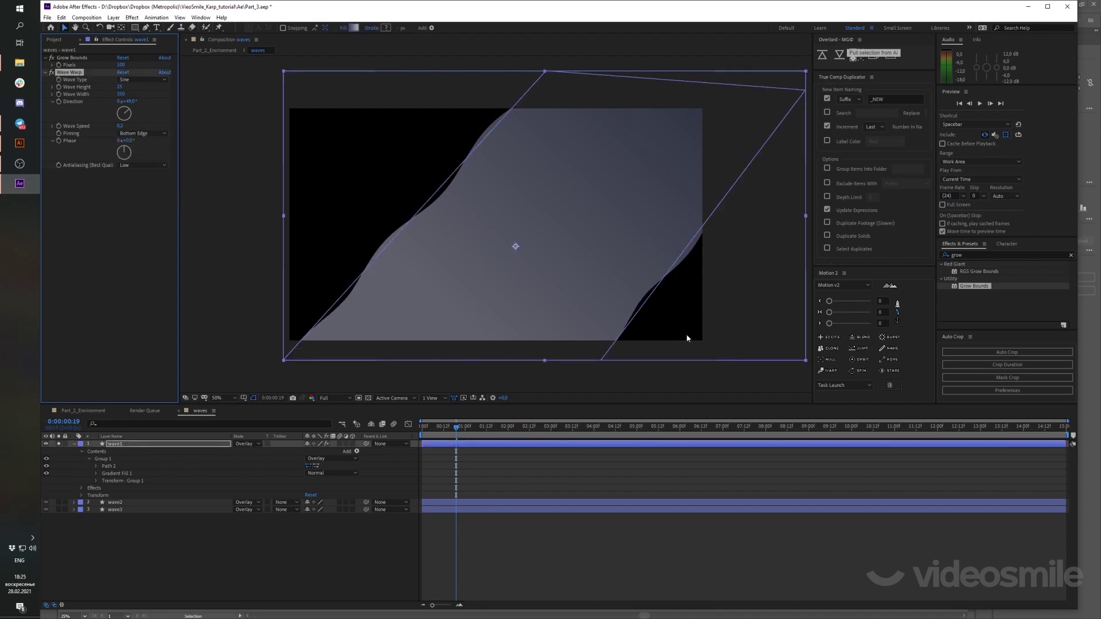
left_click(437, 415)
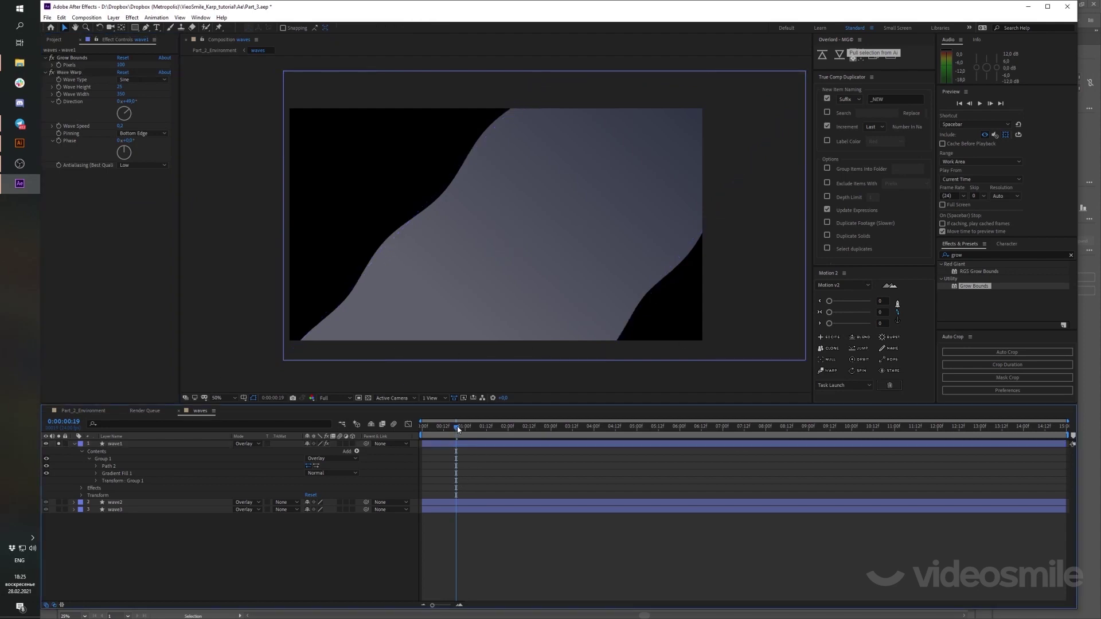
left_click_drag(457, 427, 815, 452)
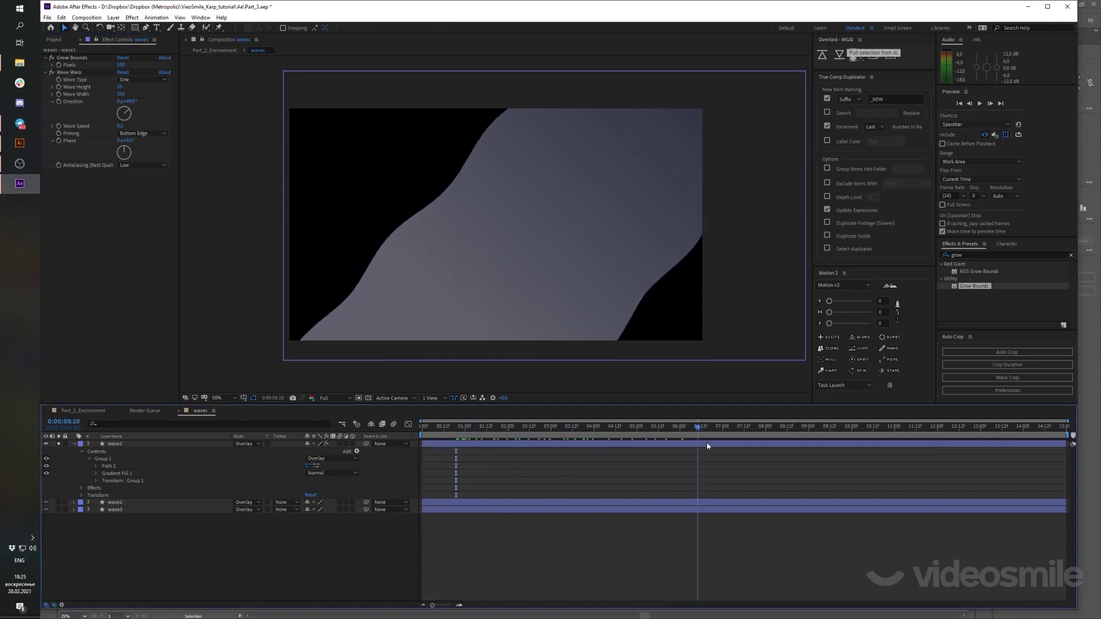
left_click_drag(815, 451, 544, 441)
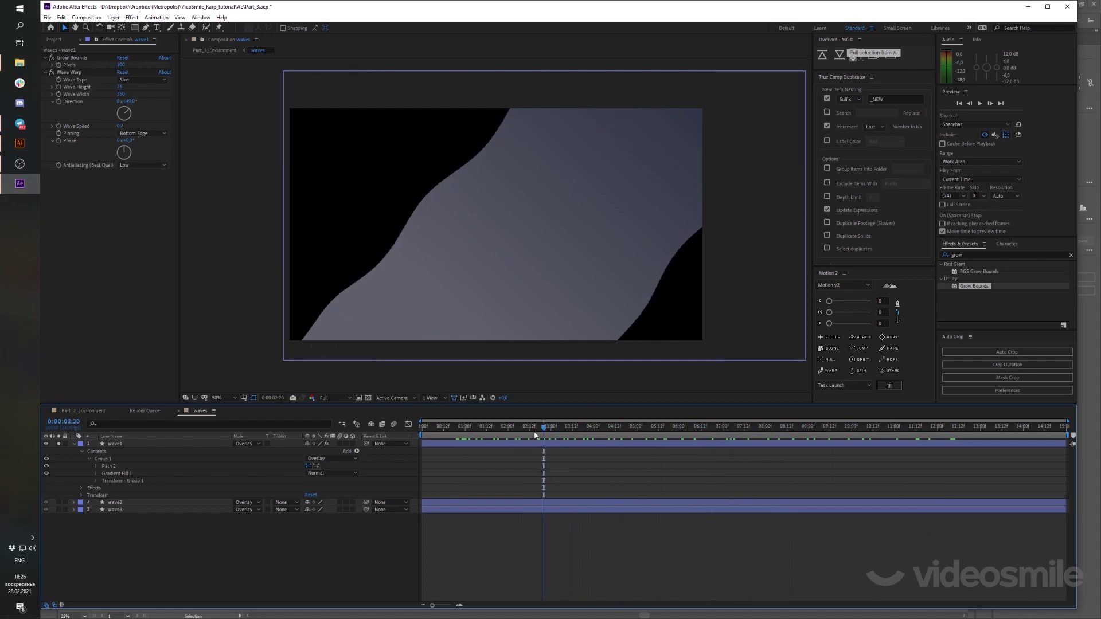
left_click(425, 427)
key("space")
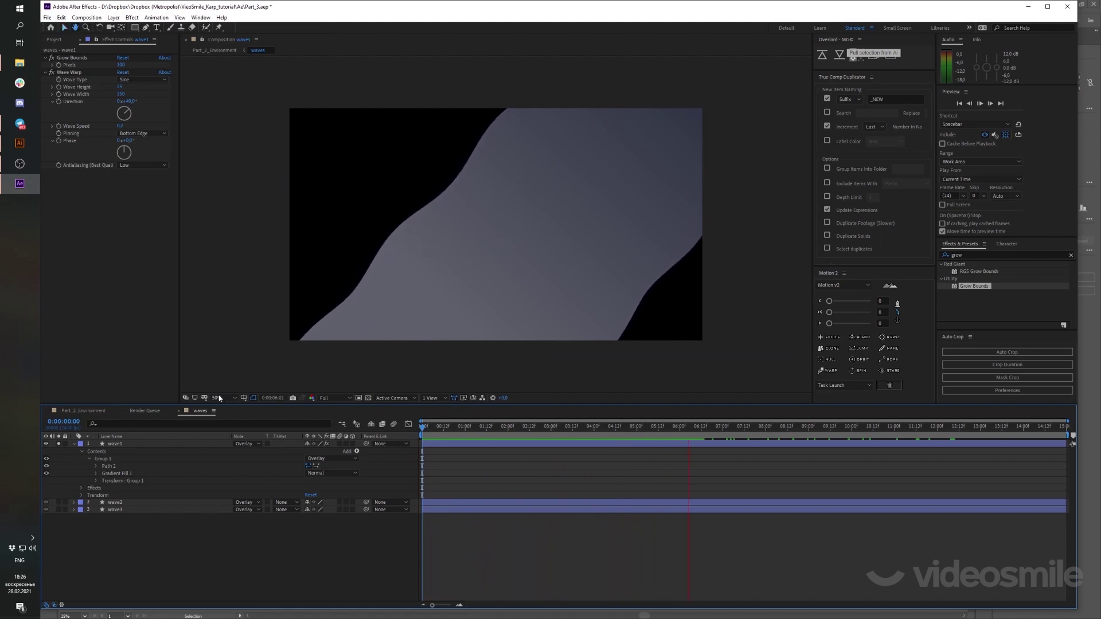
key("space")
left_click(118, 448)
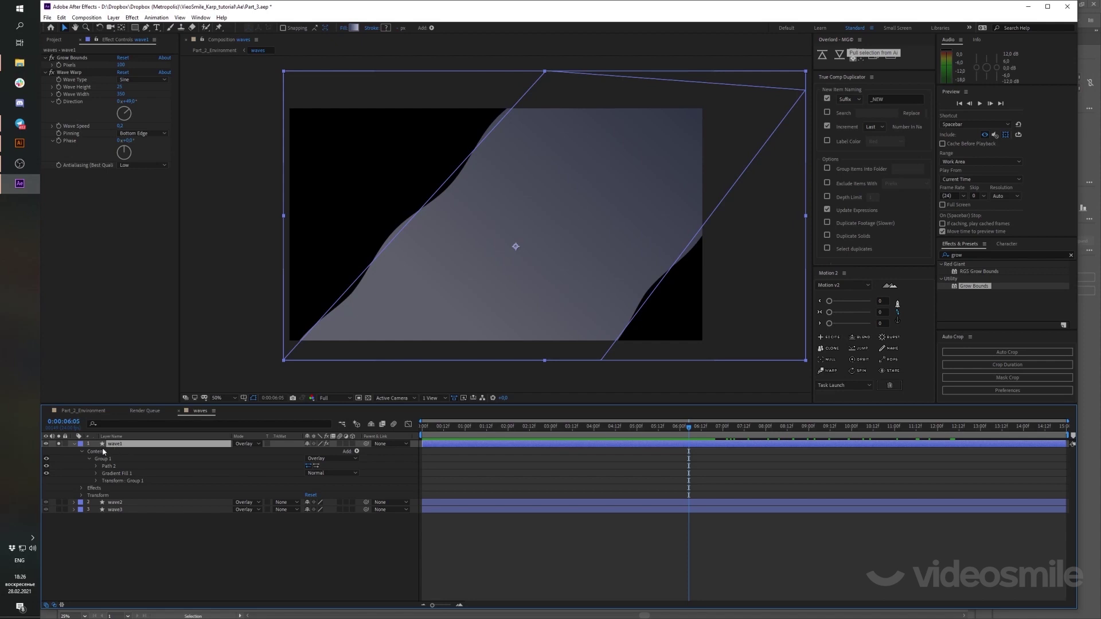
Set wave2's Group 1 blend mode to Overlay
left_click(114, 503)
left_click(74, 502)
left_click(331, 516)
left_click(333, 399)
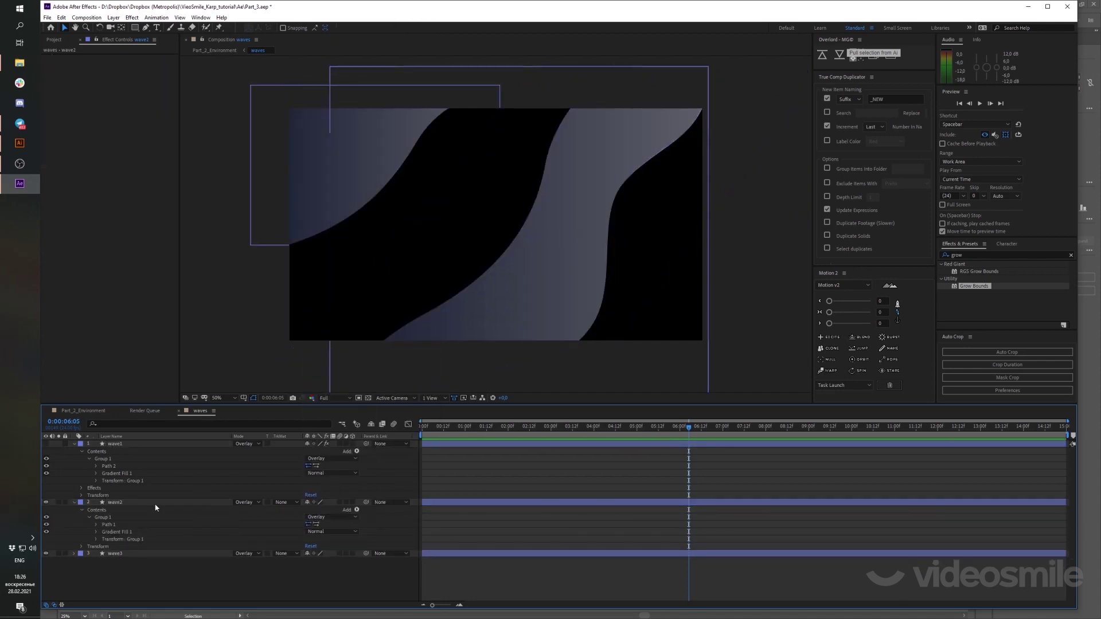
left_click(155, 508)
key("g")
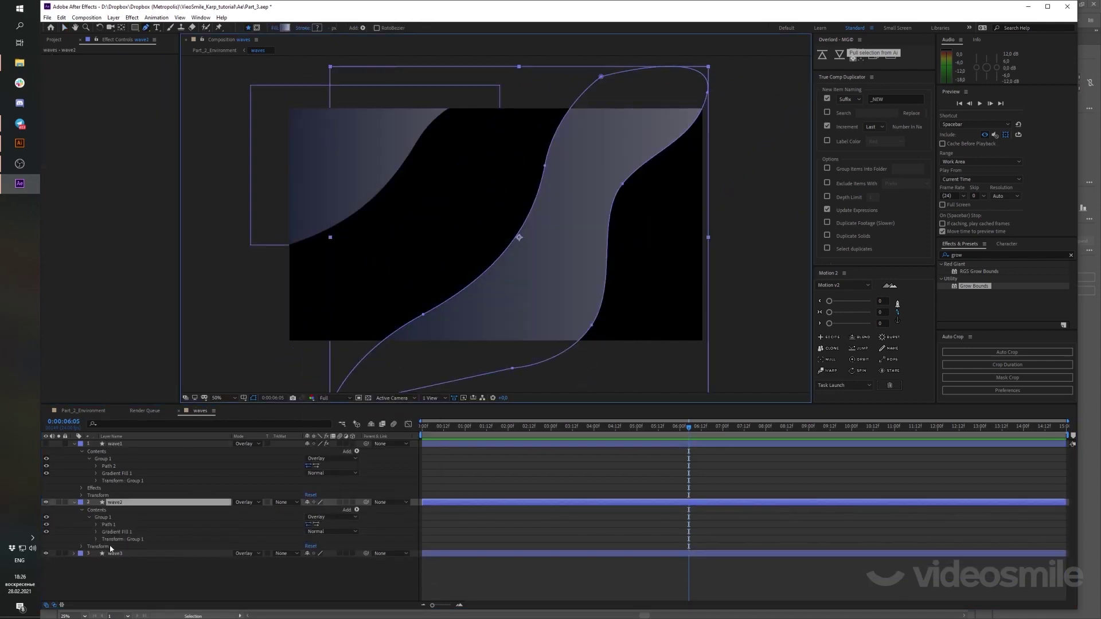
left_click(357, 510)
left_click(395, 363)
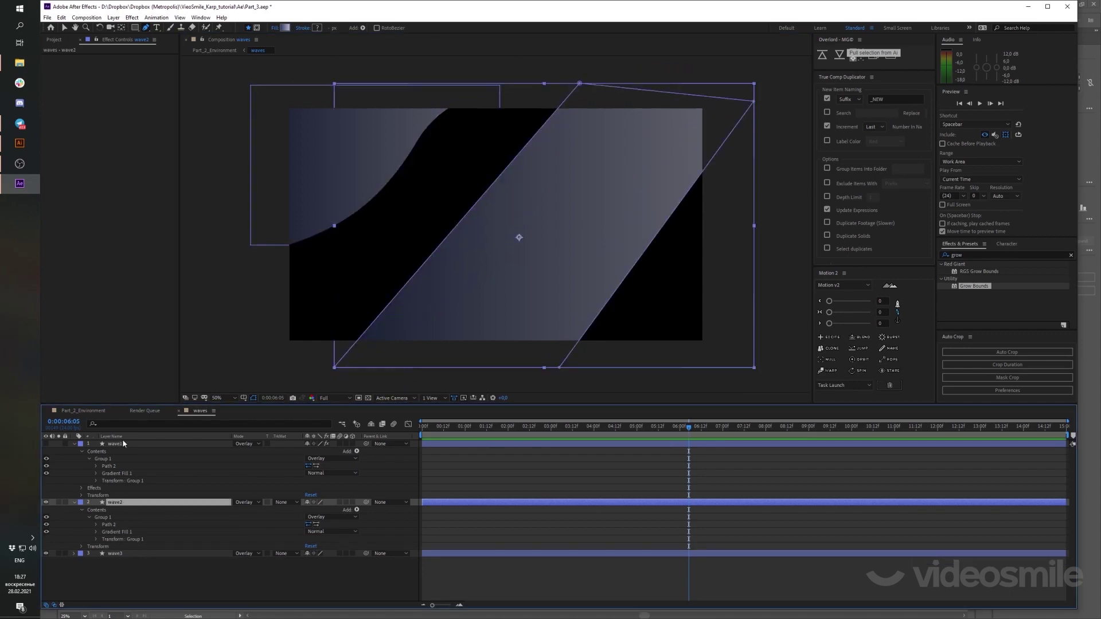
Set wave3's Wave Warp Wave Speed to 0,1
left_click(356, 568)
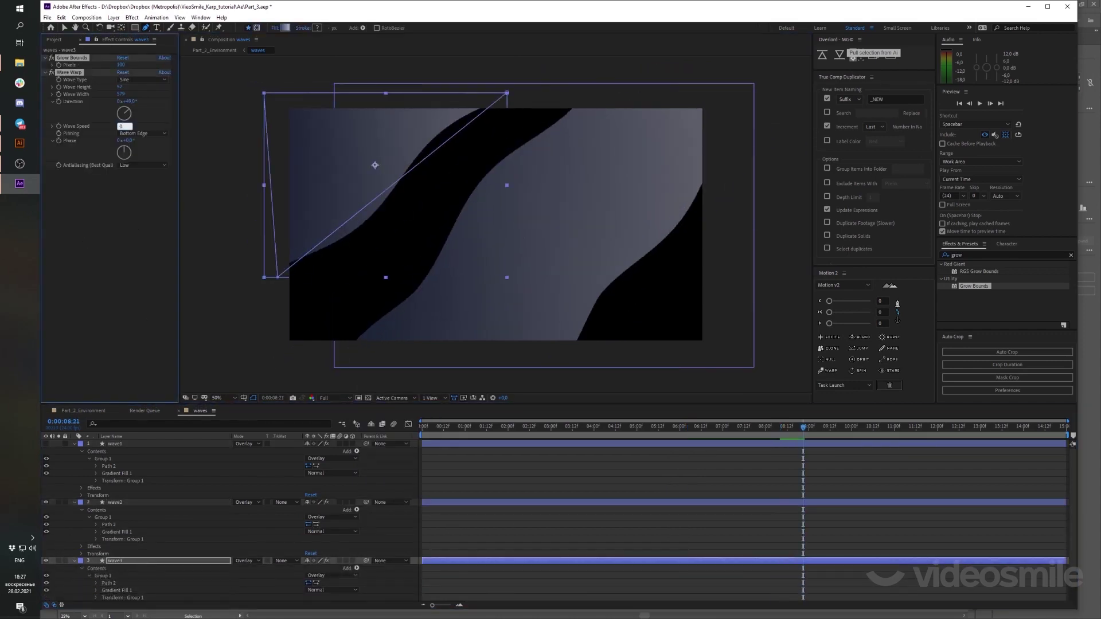
type("1")
key("Return")
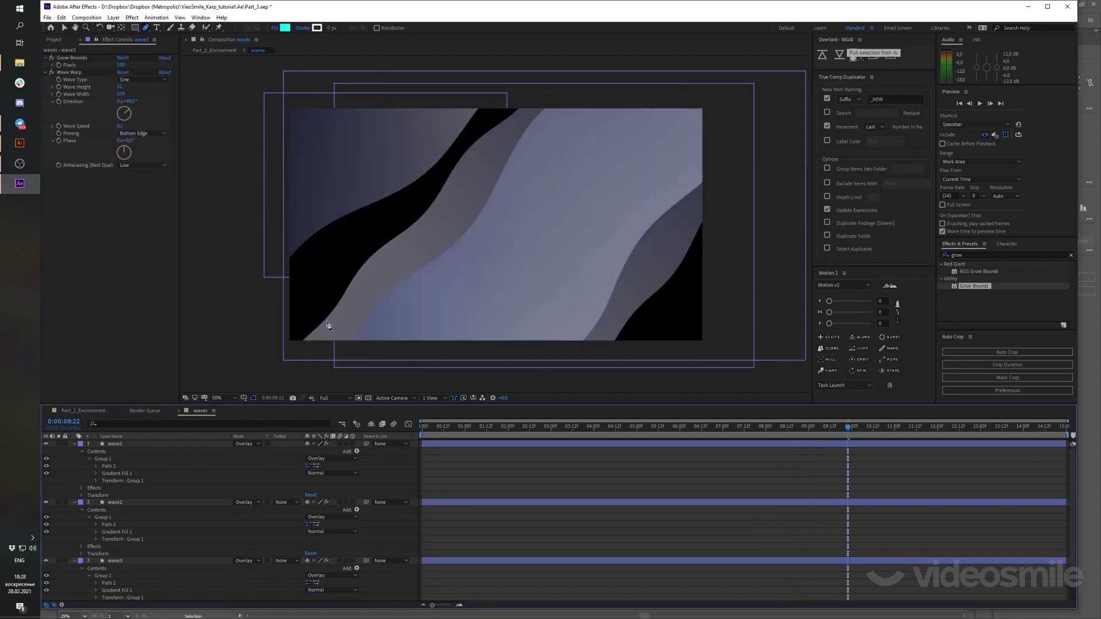
Preview all three waves together, then return to the Part_2_Environment composition
left_click(115, 502)
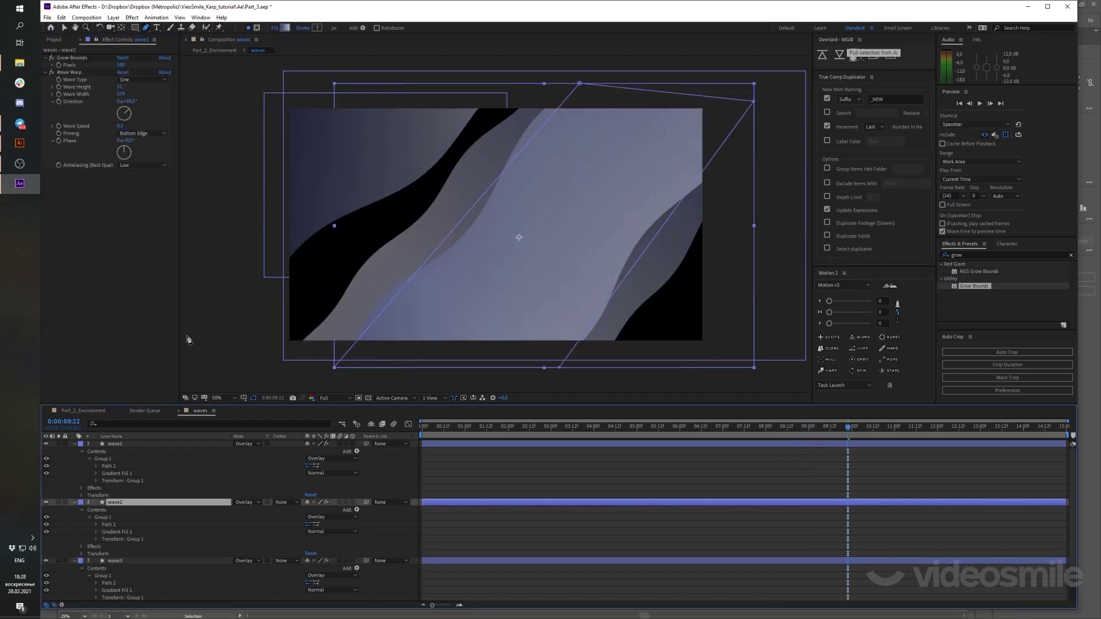
left_click(117, 561)
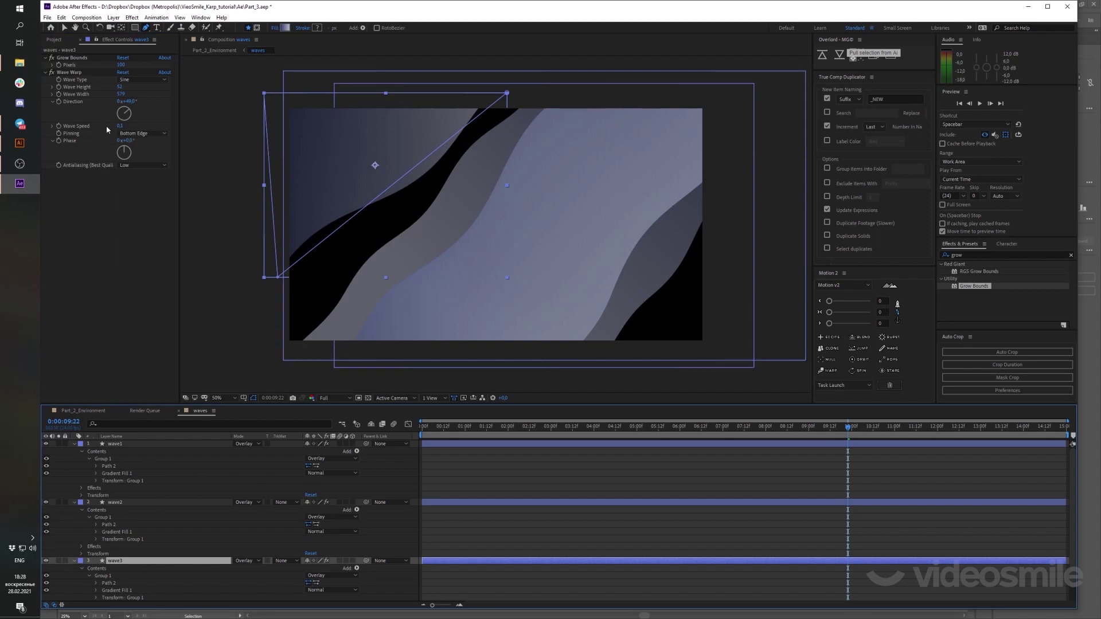
left_click(128, 444)
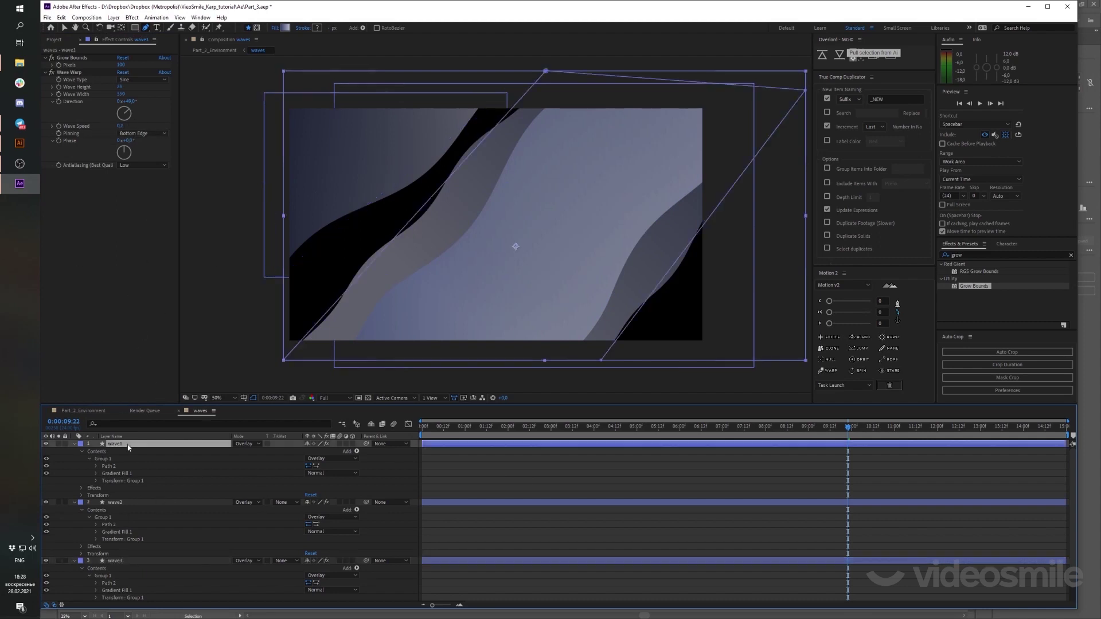
left_click(132, 503)
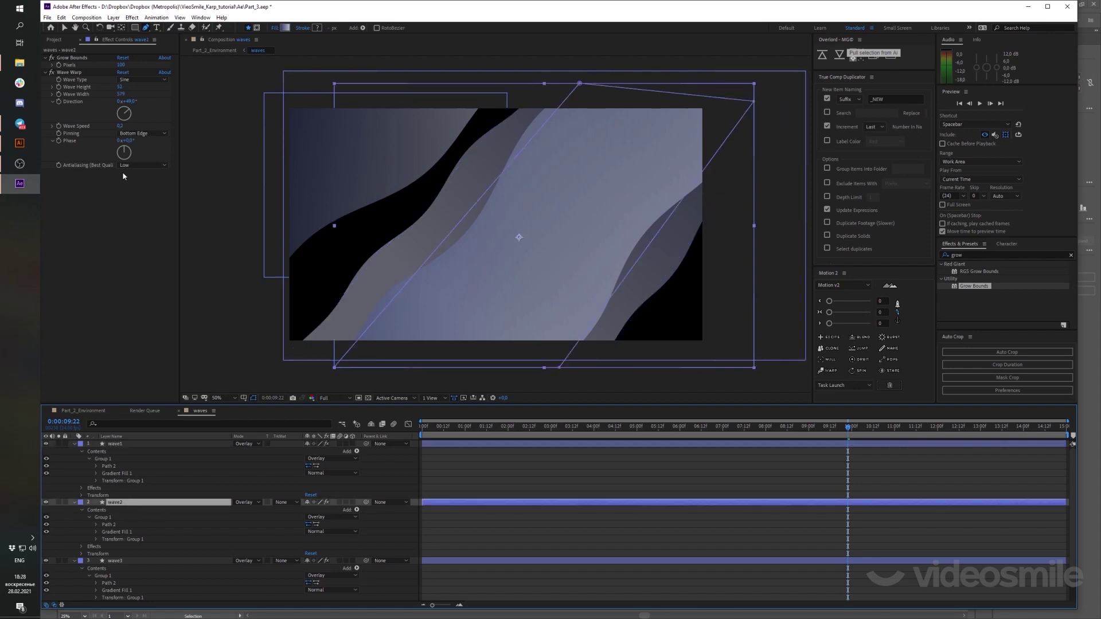
left_click(105, 560)
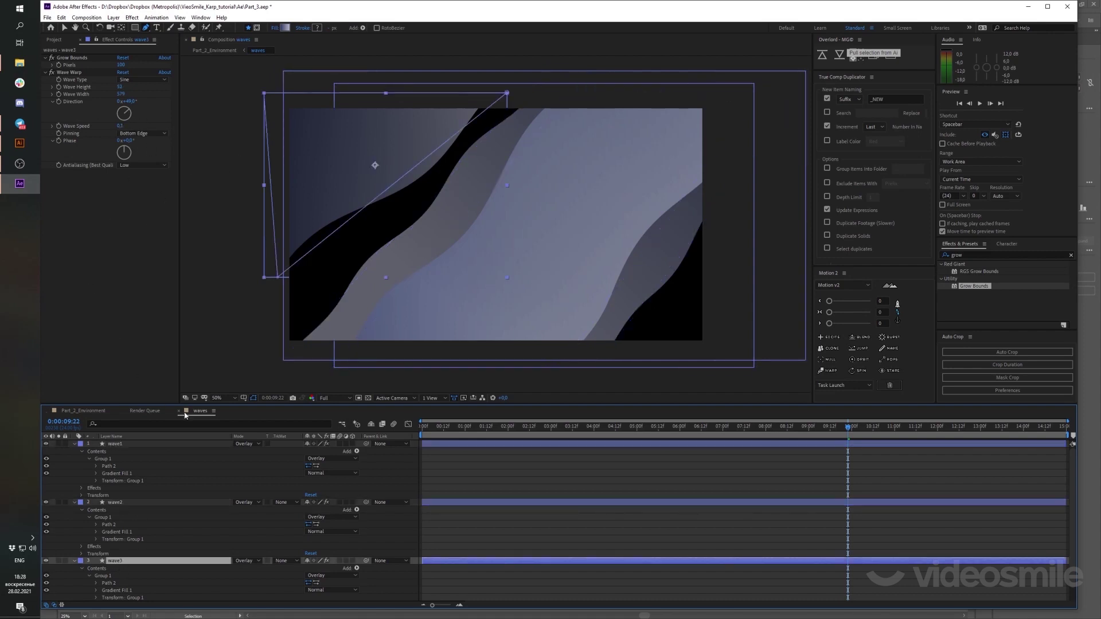
key("space")
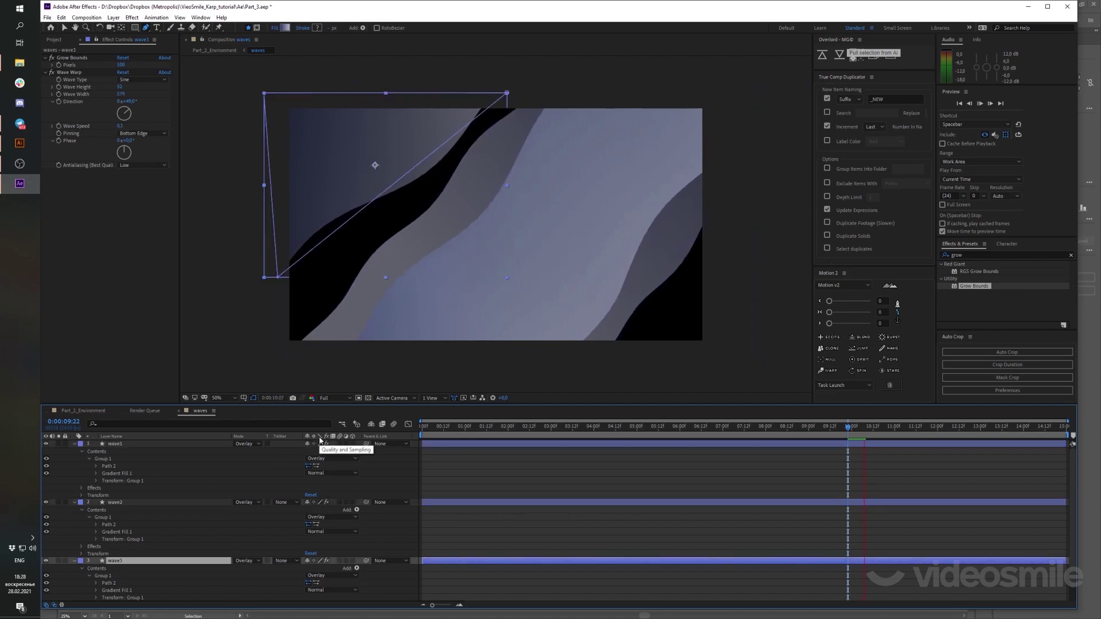
key("space")
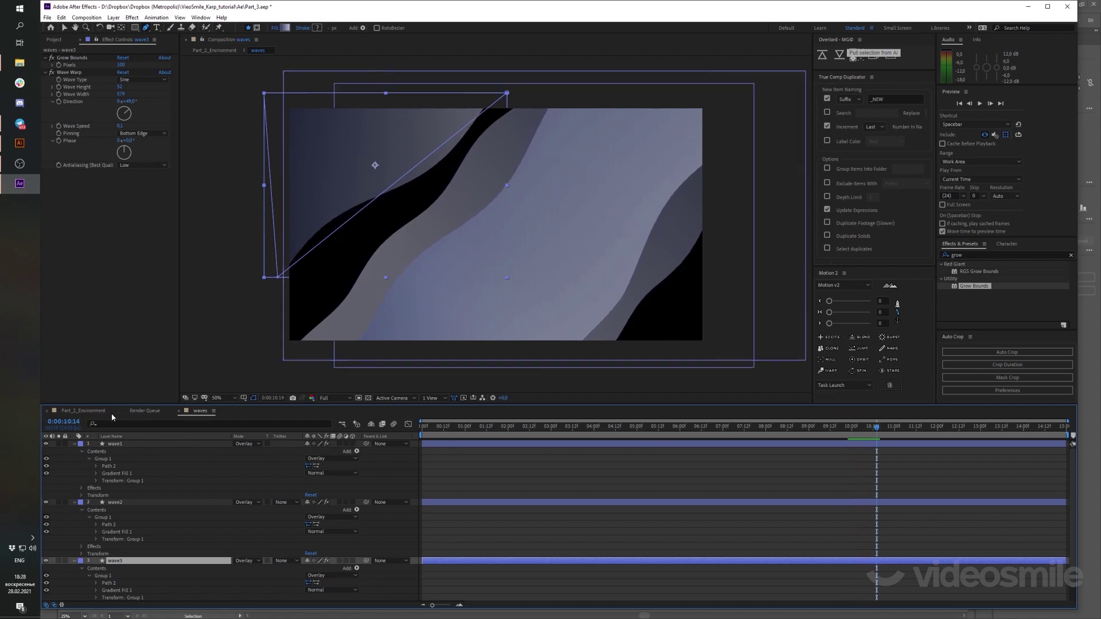
left_click(83, 411)
left_click(466, 429)
Preview the pond from the start, hide the waves layer, and select the flowers layer
key("Home")
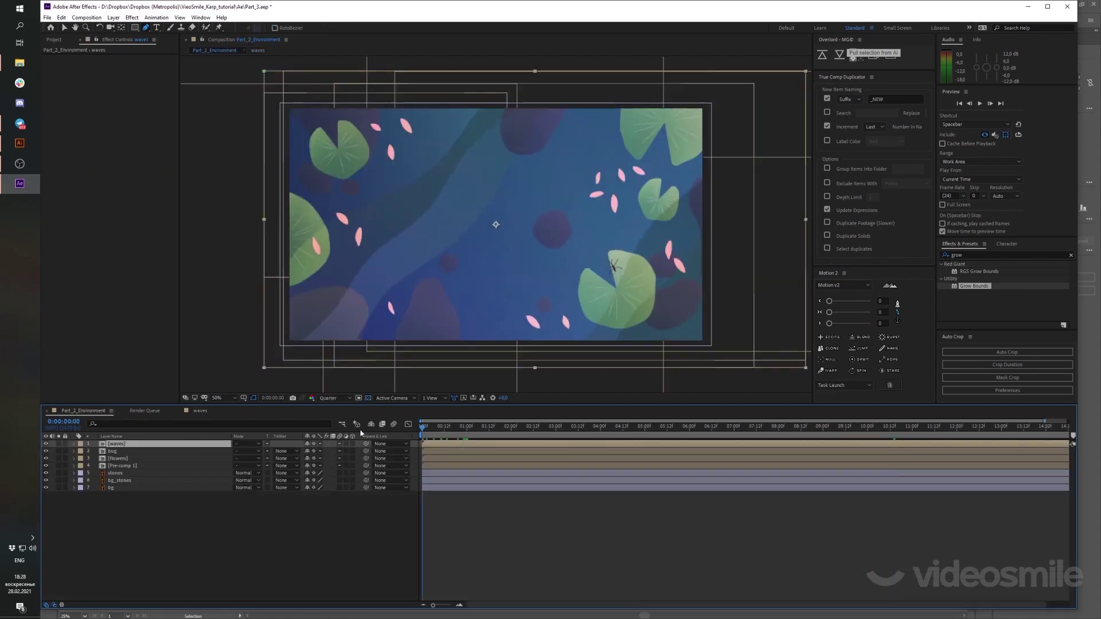
key("space")
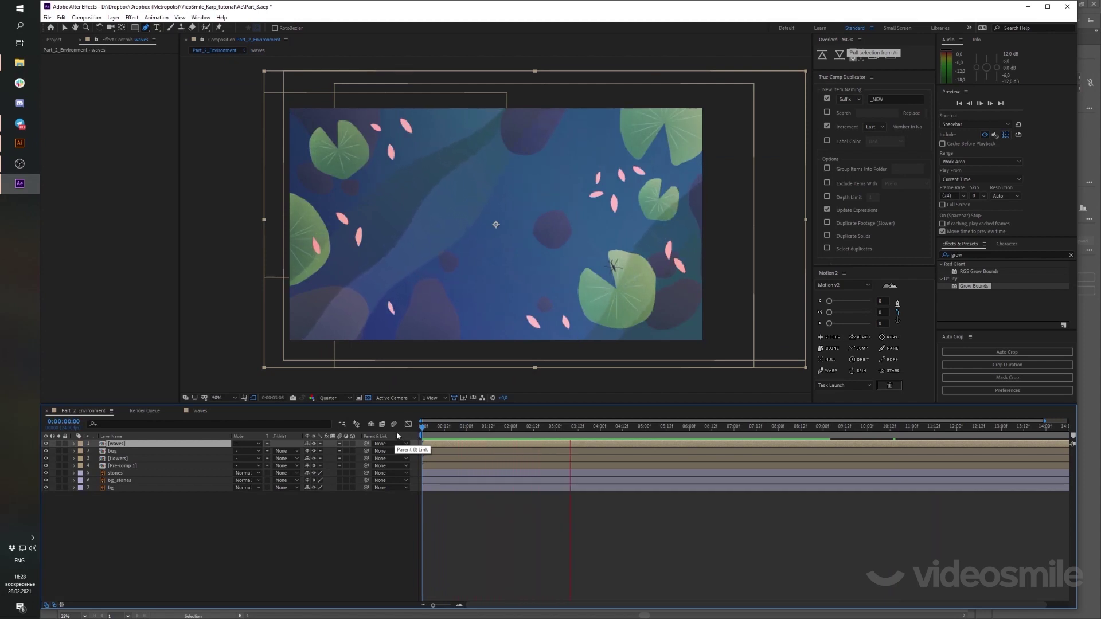
key("space")
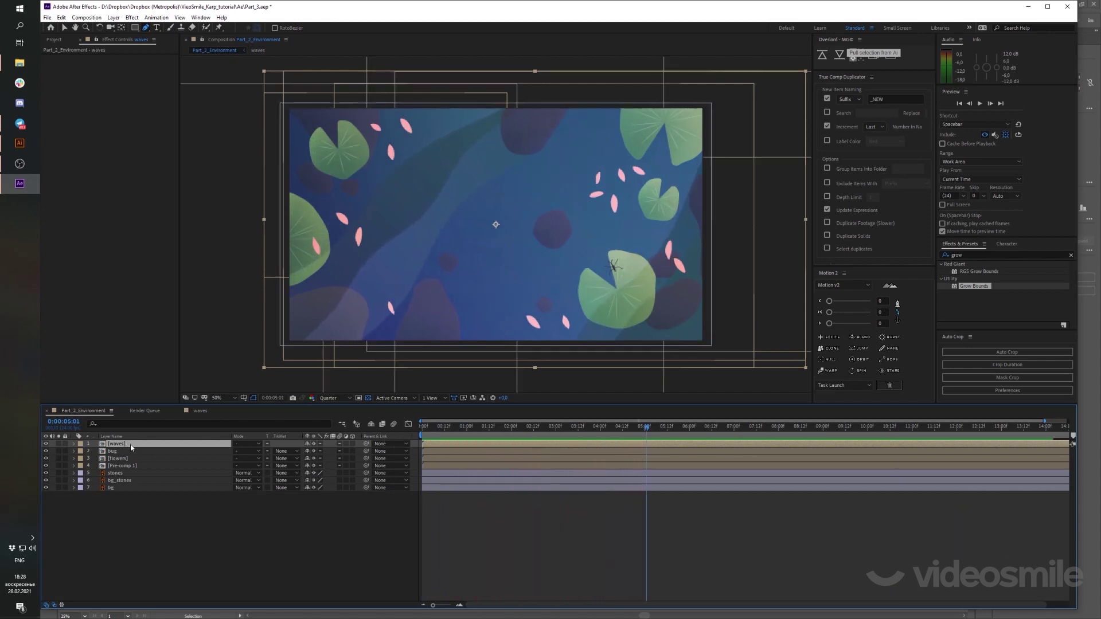
left_click(46, 443)
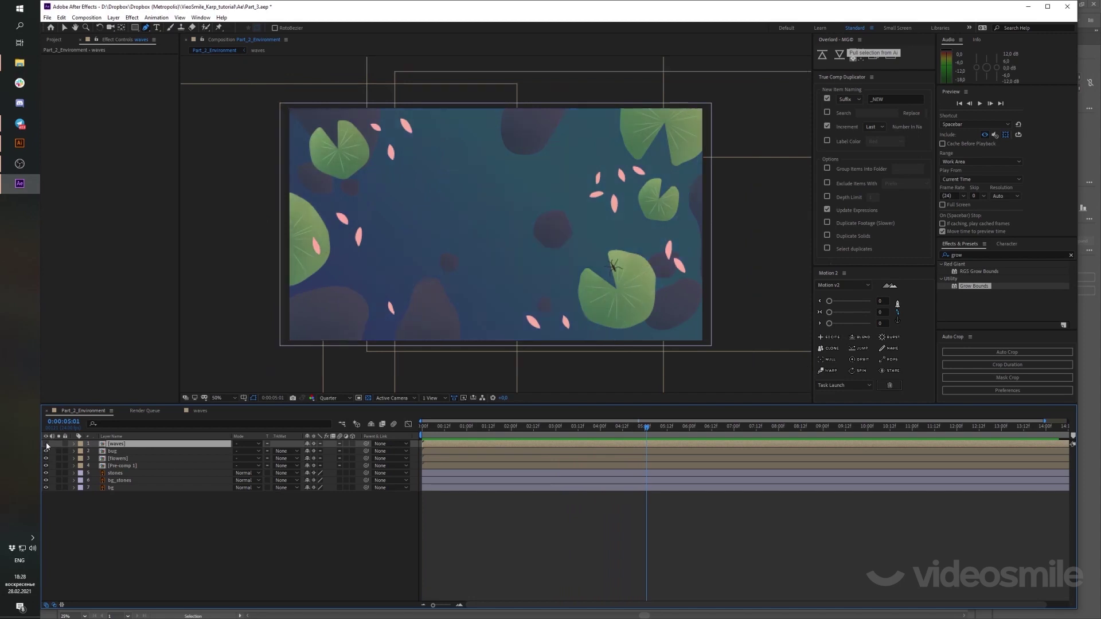
left_click(113, 452)
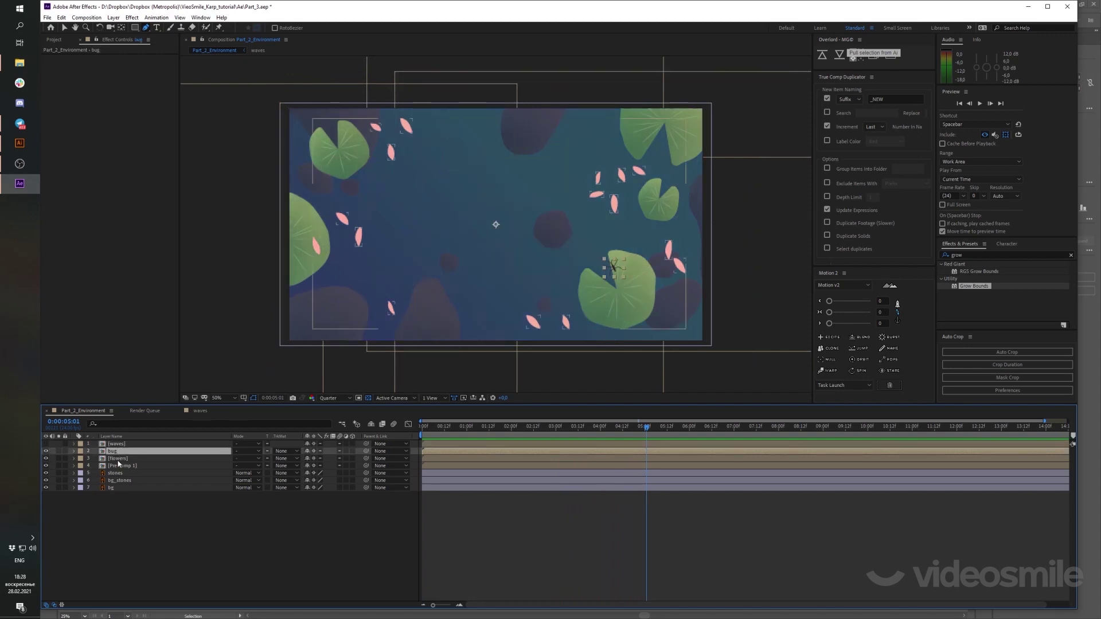
left_click(121, 459)
key("v")
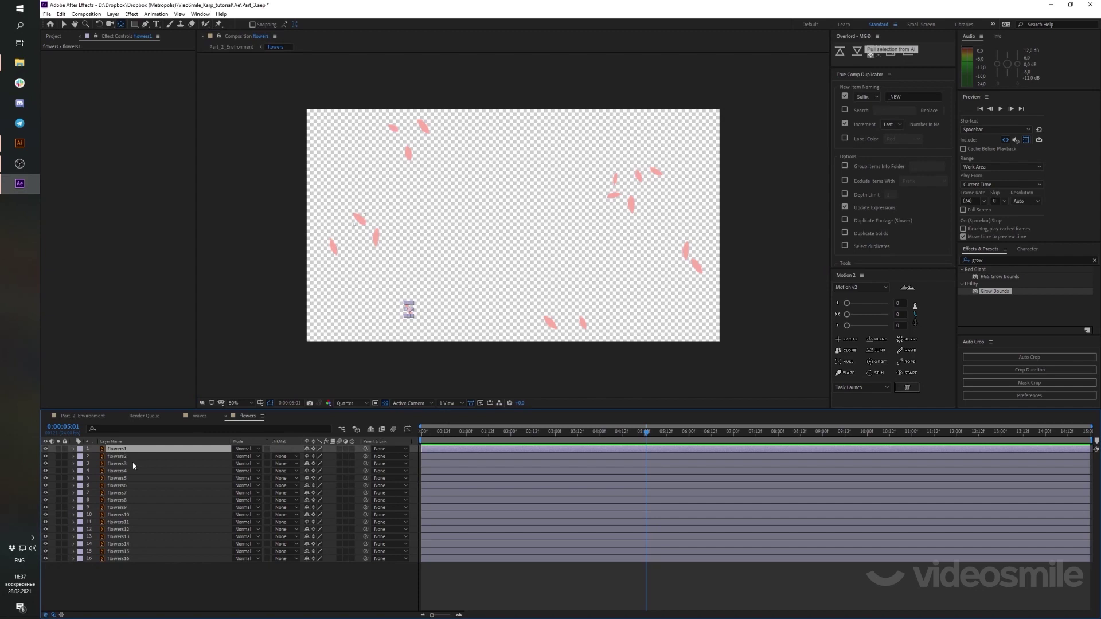
Select flowers1, reveal its Rotation and start a wiggle expression on it
left_click(376, 237)
left_click(117, 449)
key("r")
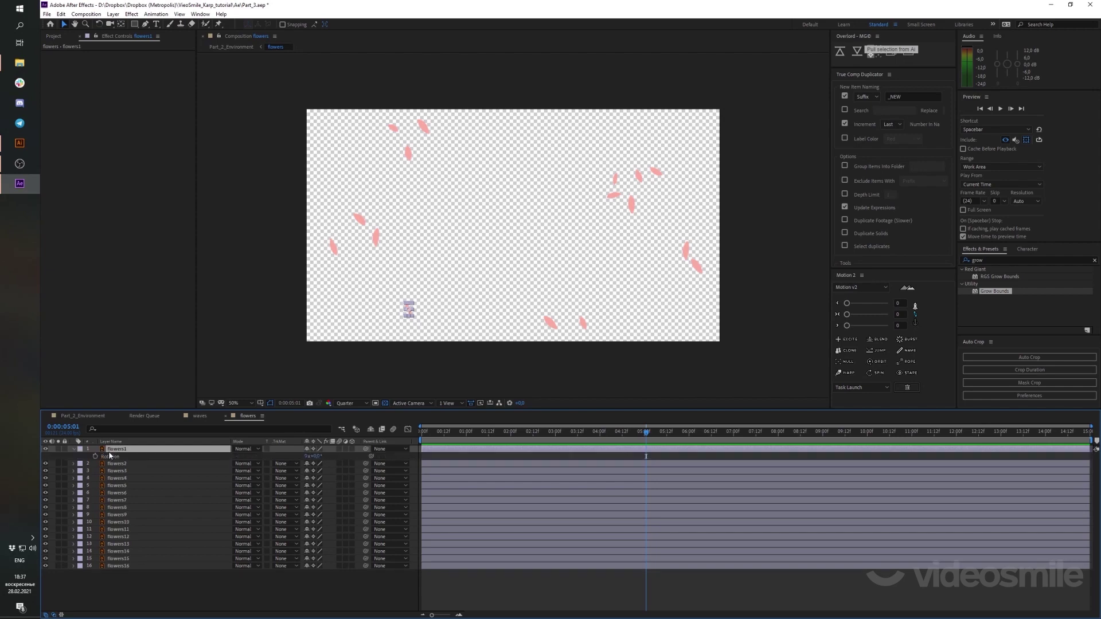
left_click(95, 456, "alt")
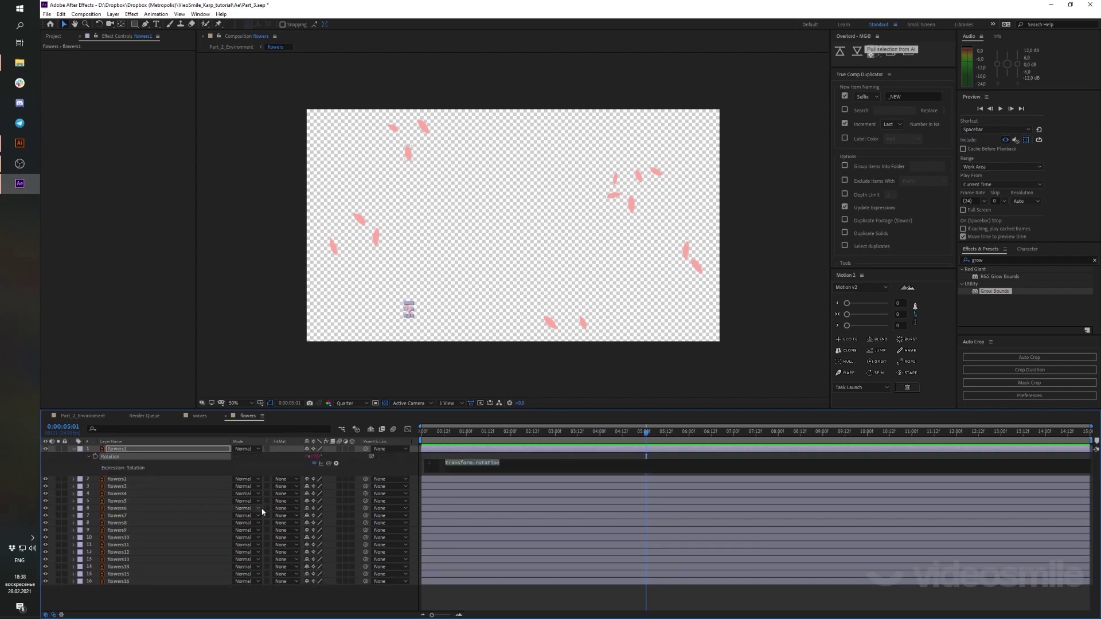
type("wi")
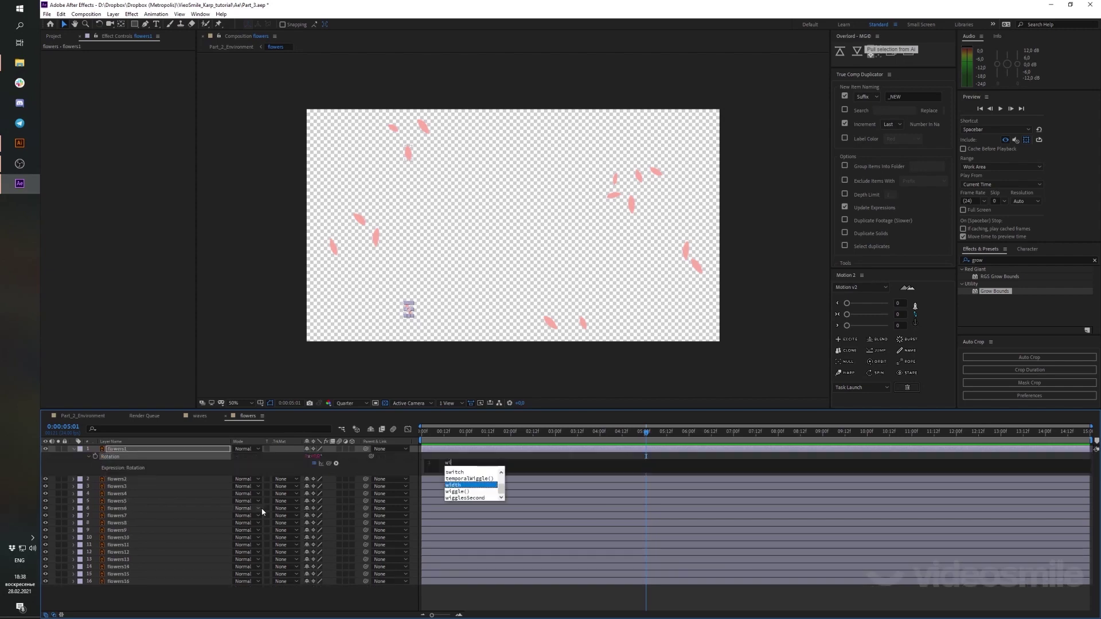
type("gg")
key("Return")
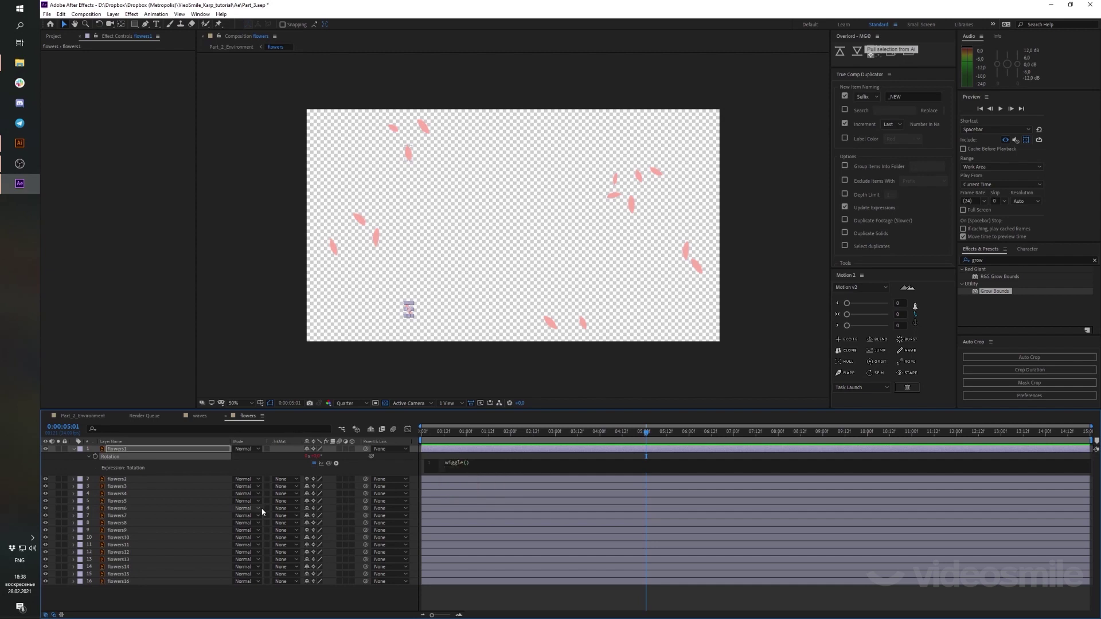
Rewrite the Rotation expression as wiggle(0.5,20) and scrub to about two seconds
key("ctrl+a")
key("BackSpace")
type("wi")
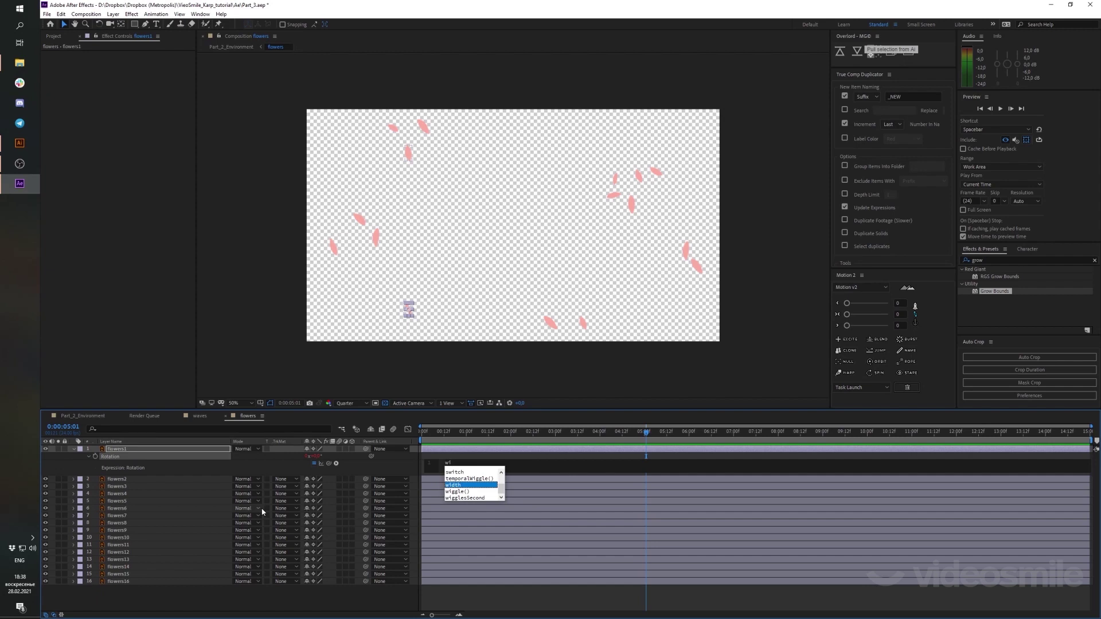
type("g")
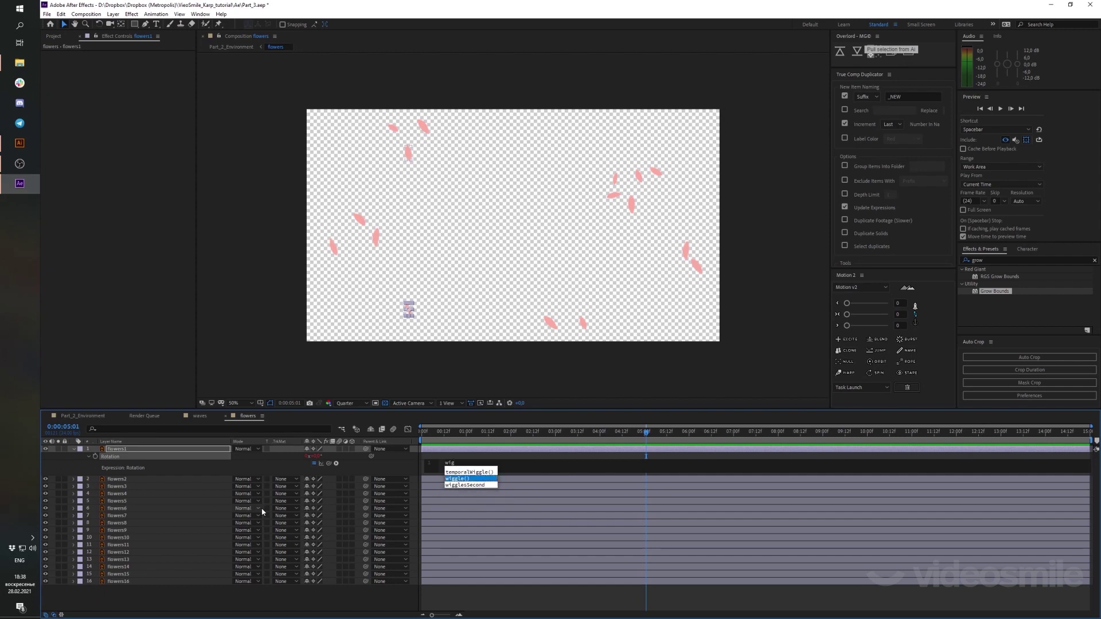
key("Down")
key("Up")
key("Up")
key("Down")
key("Return")
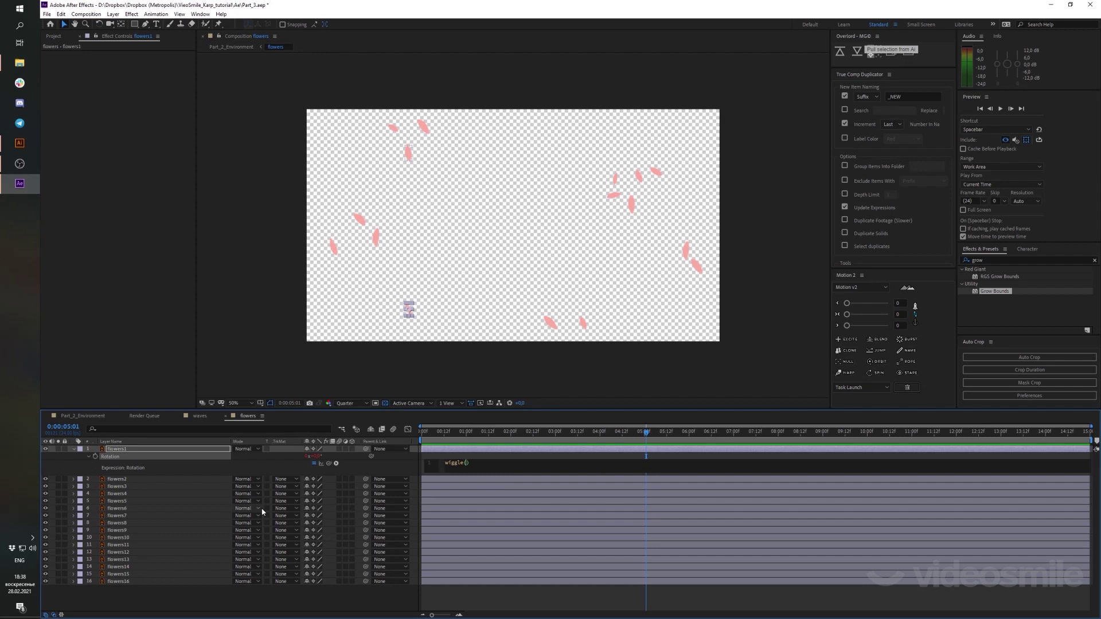
type("0.5,2")
type("0")
left_click(463, 436)
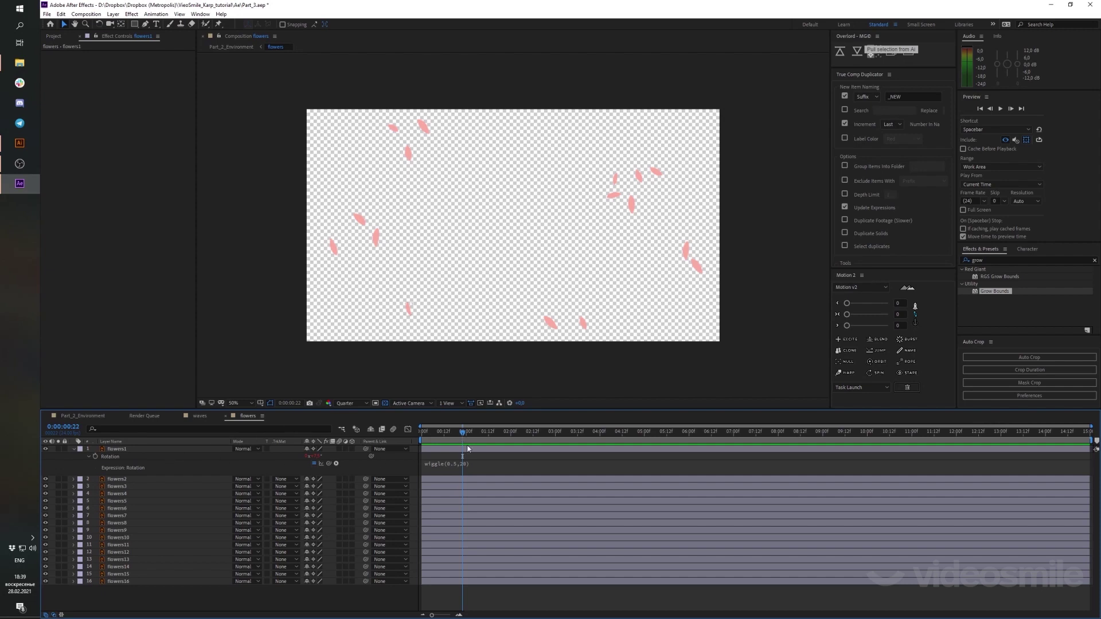
type(")")
left_click_drag(462, 432, 514, 432)
Frame the petal on a black background and preview its wiggle(0.5,20) rotation
left_click(509, 450)
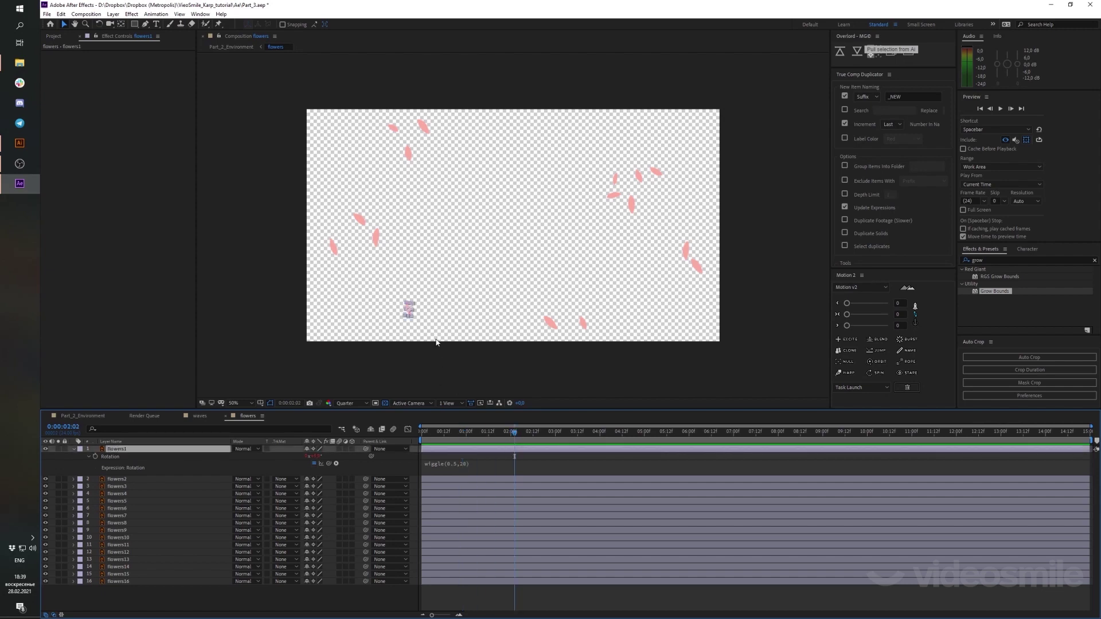
scroll(437, 342, "up", 2)
left_click_drag(408, 312, 477, 225)
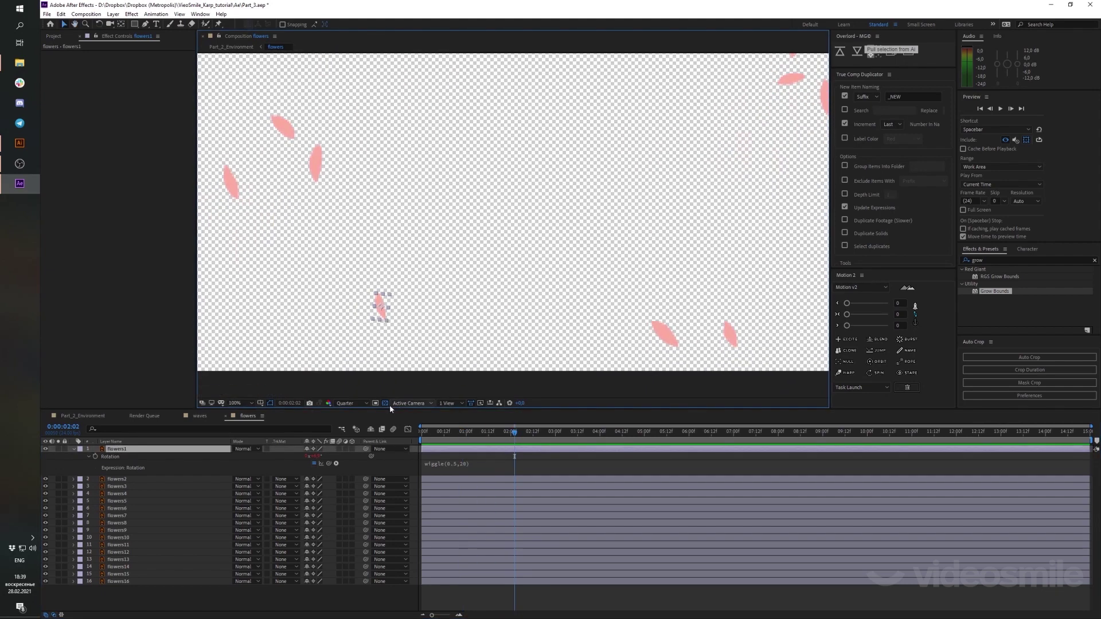
left_click(385, 403)
mouse_move(516, 434)
left_mouse_down()
mouse_move(585, 434)
mouse_move(492, 436)
left_mouse_up()
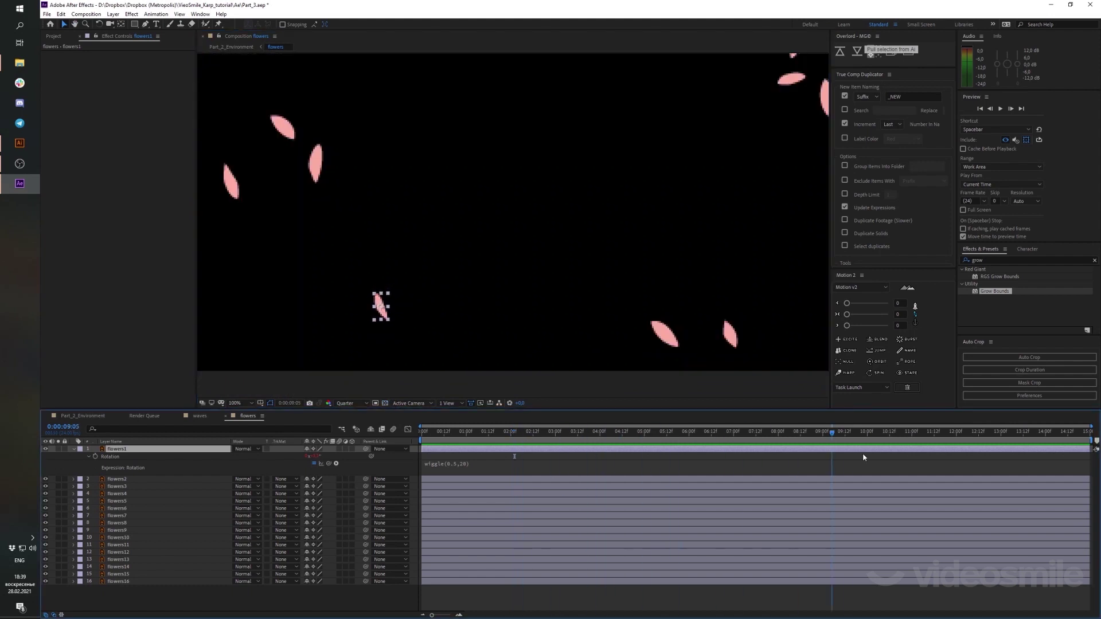
key("space")
left_click(489, 459)
mouse_move(487, 435)
left_mouse_down()
mouse_move(637, 435)
mouse_move(537, 454)
left_mouse_up()
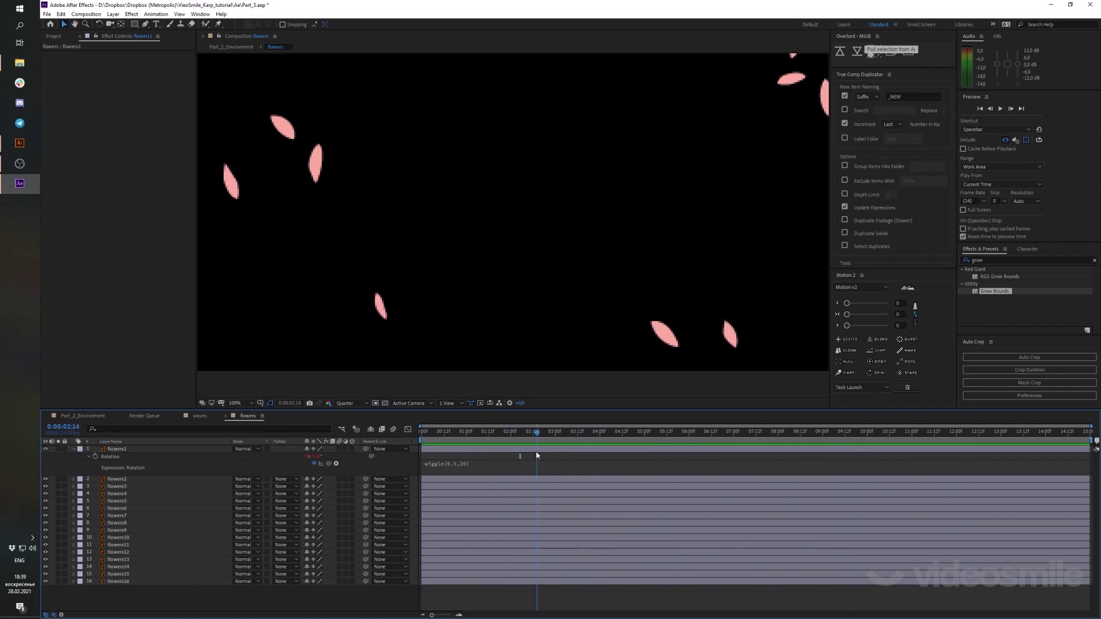
left_click_drag(536, 451, 586, 436)
left_click(468, 434)
key("space")
key("space")
Try wiggle(20,20) on the rotation, preview it, and undo back to wiggle(0.5,20)
left_click(467, 474)
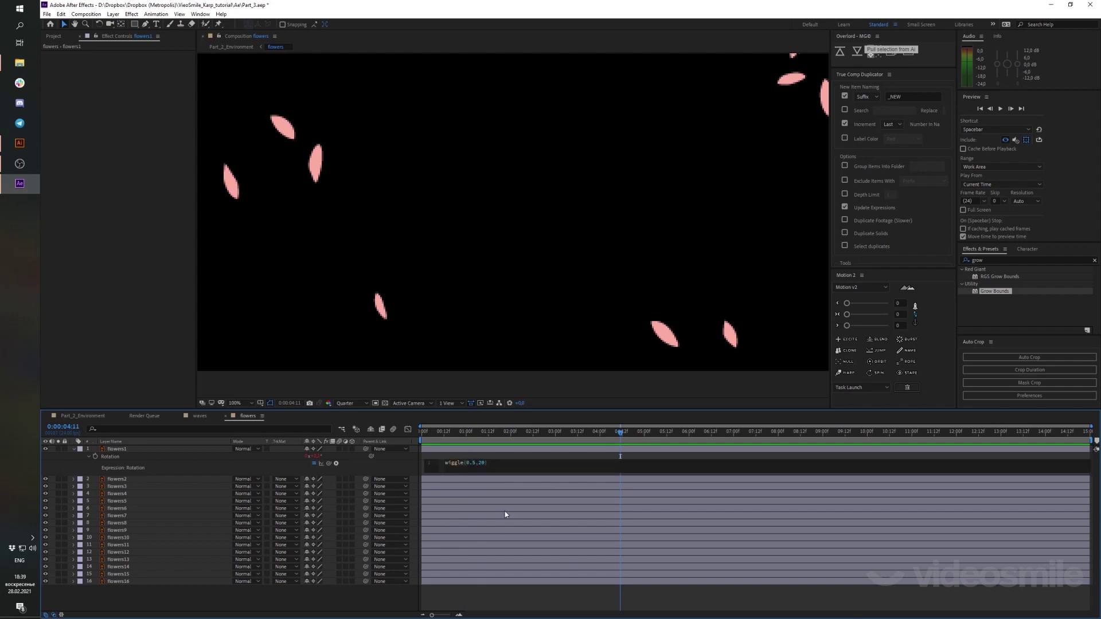
key("BackSpace")
key("BackSpace")
key("BackSpace")
type("20")
left_click(578, 486)
key("space")
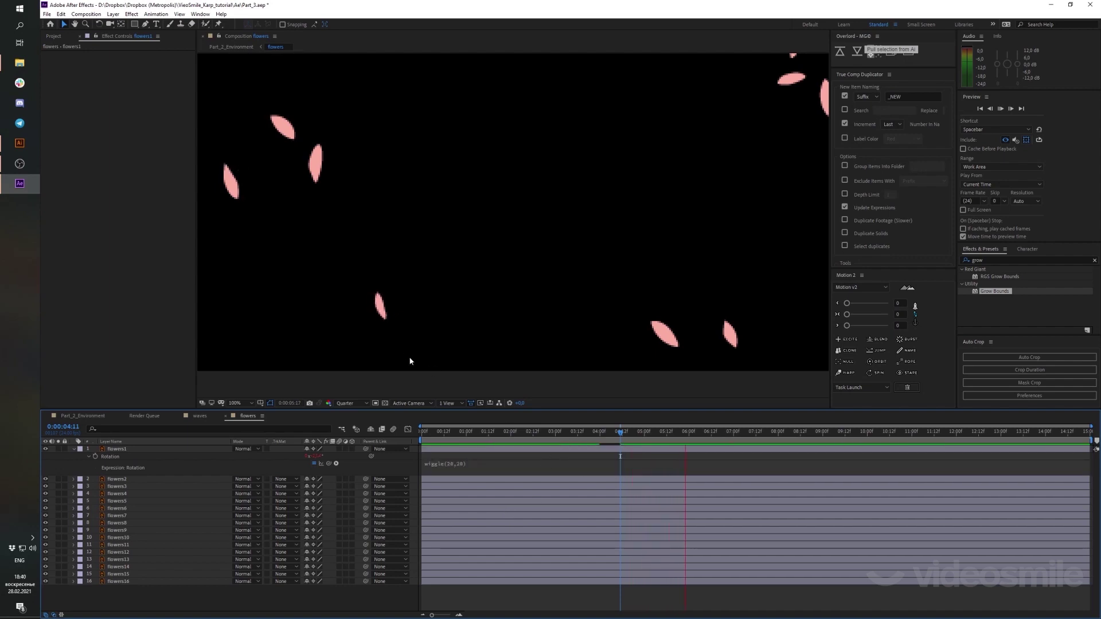
key("ctrl+z")
Try wiggle(0.5,220) on the rotation, preview it, and revert to wiggle(0.5,20)
left_click(467, 464)
left_click(487, 464)
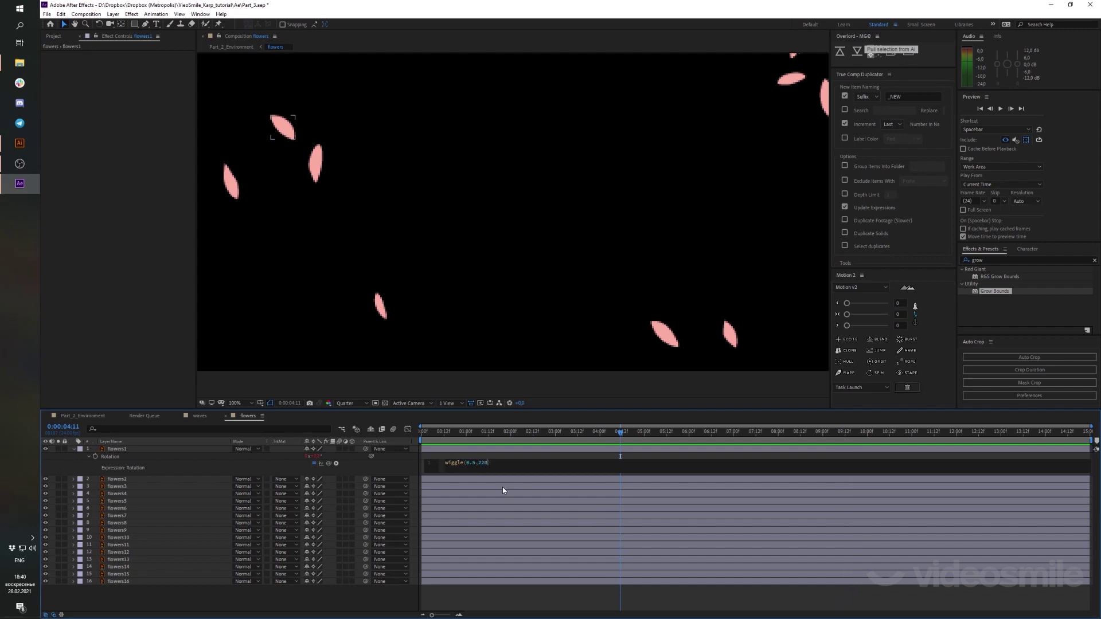
left_click(378, 326)
key("space")
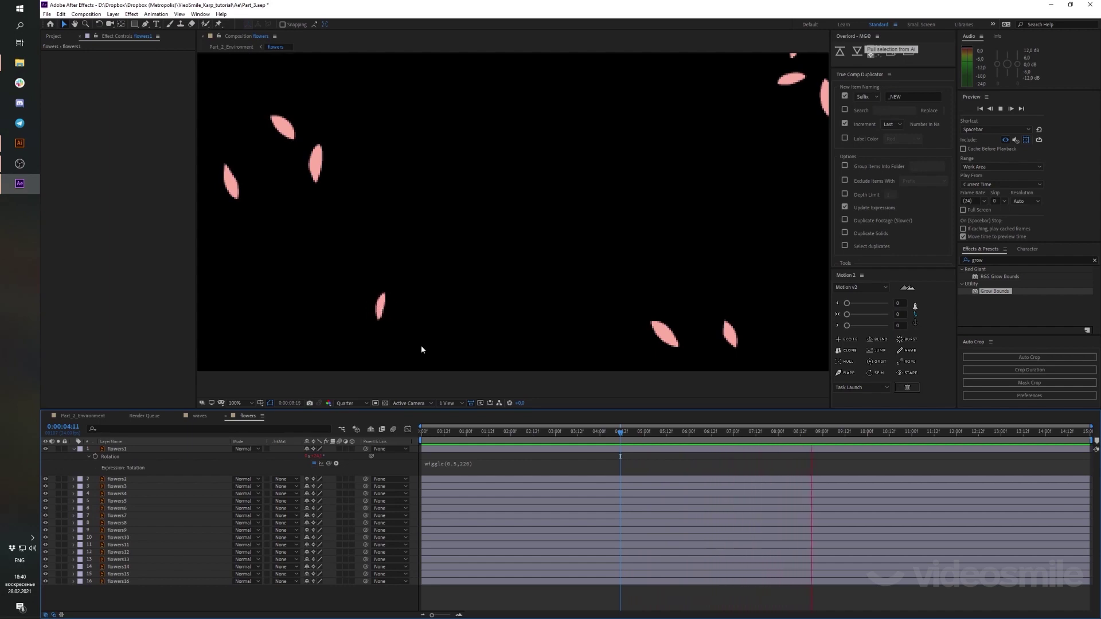
key("BackSpace")
left_click(431, 500)
Leave the Rotation expression at wiggle(0.5,20) and reselect the flowers1 layer
left_click(461, 469)
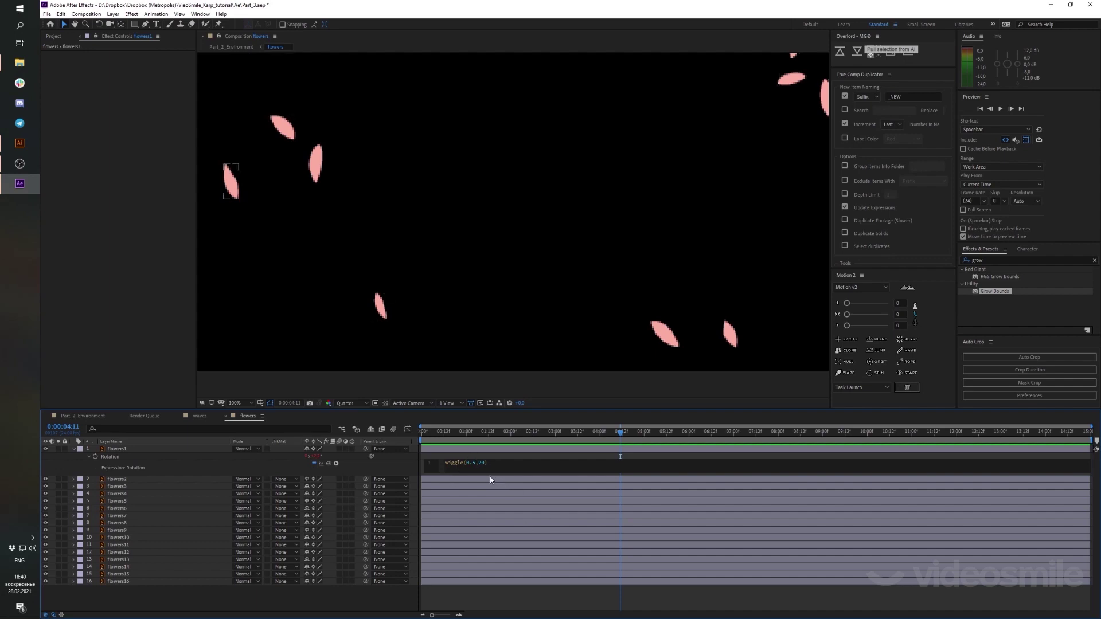
left_click(504, 482)
key("KP_Enter")
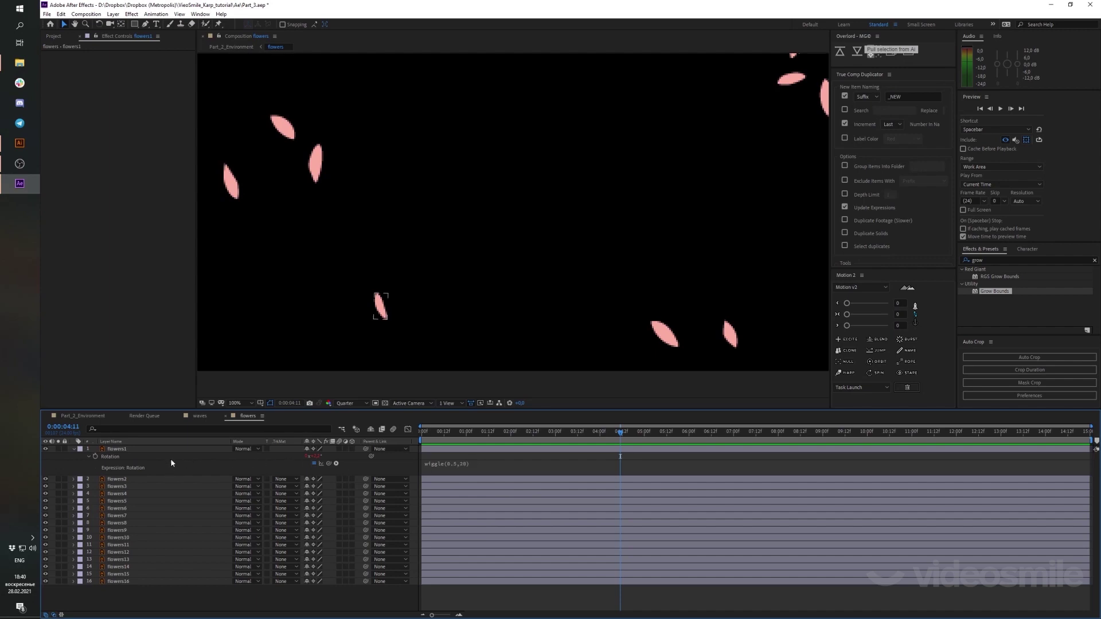
left_click(446, 450)
Paste a wiggle(0.5,20) expression onto flowers1's Position and preview the drifting petal
key("p")
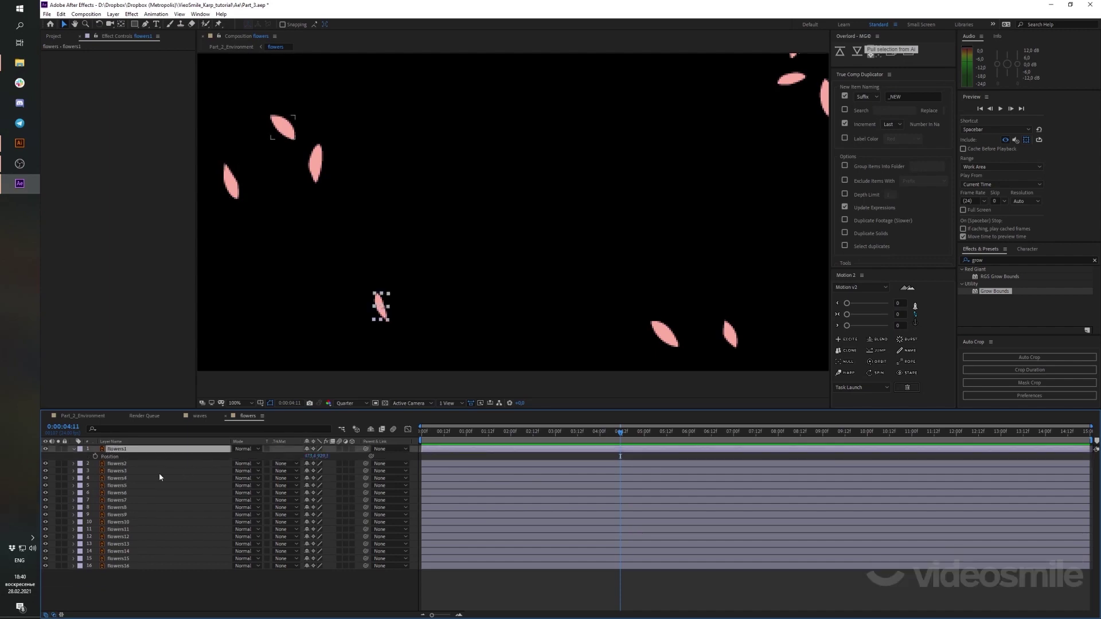
left_click(95, 457, "alt")
type("wiggle(0.5,20)")
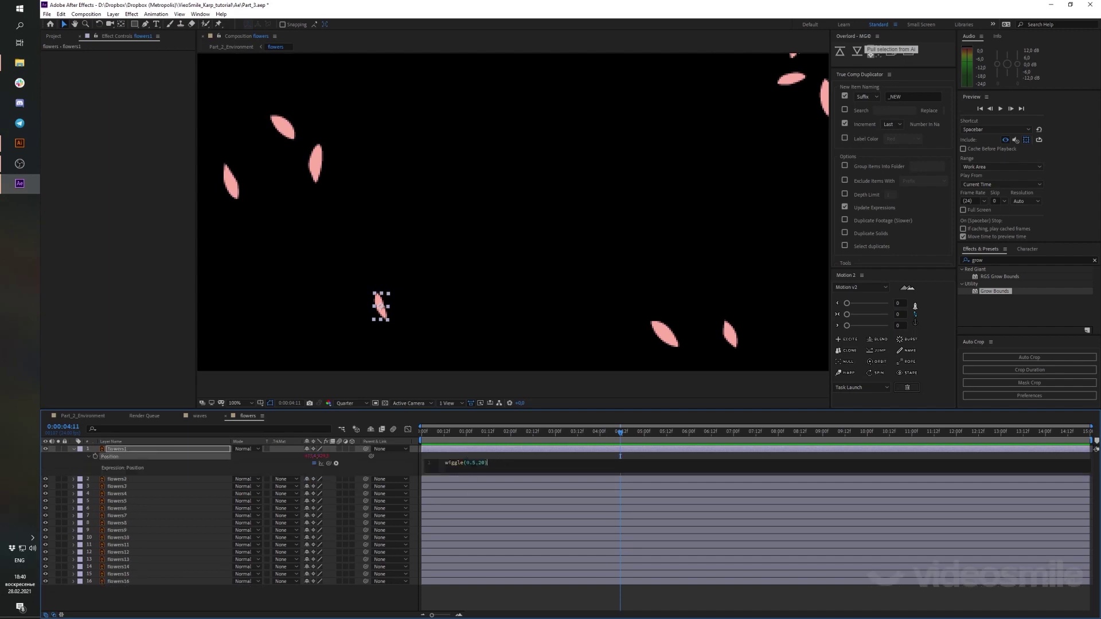
left_click(468, 456)
key("space")
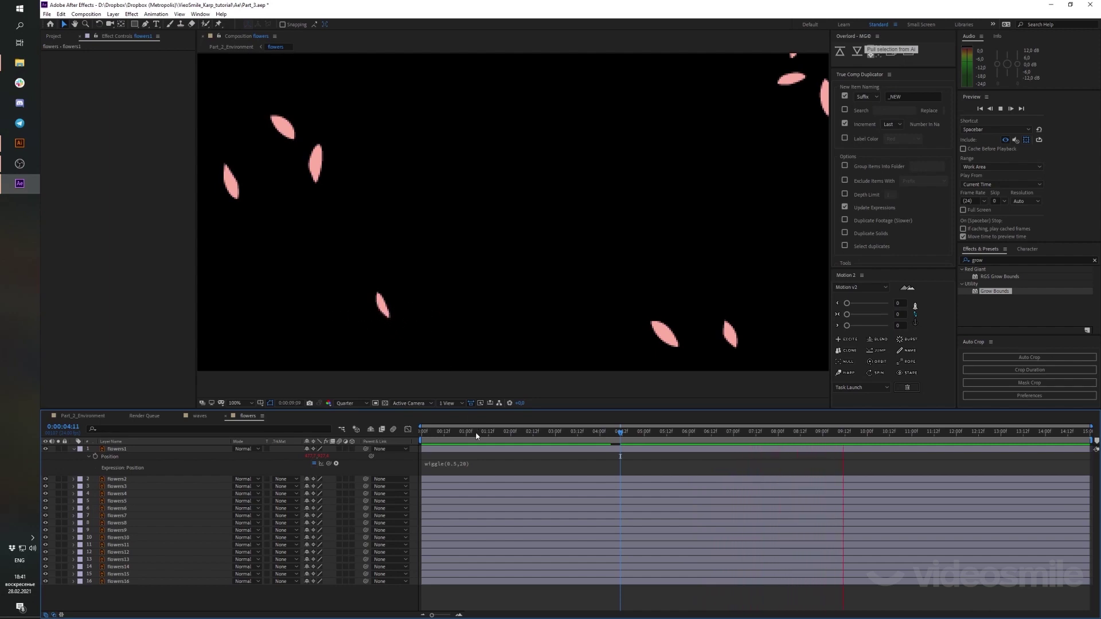
key("space")
mouse_move(620, 431)
left_mouse_down()
mouse_move(806, 431)
mouse_move(533, 431)
left_mouse_up()
Change the Position expression to wiggle(0.5,10) and reselect flowers1
left_click(478, 463)
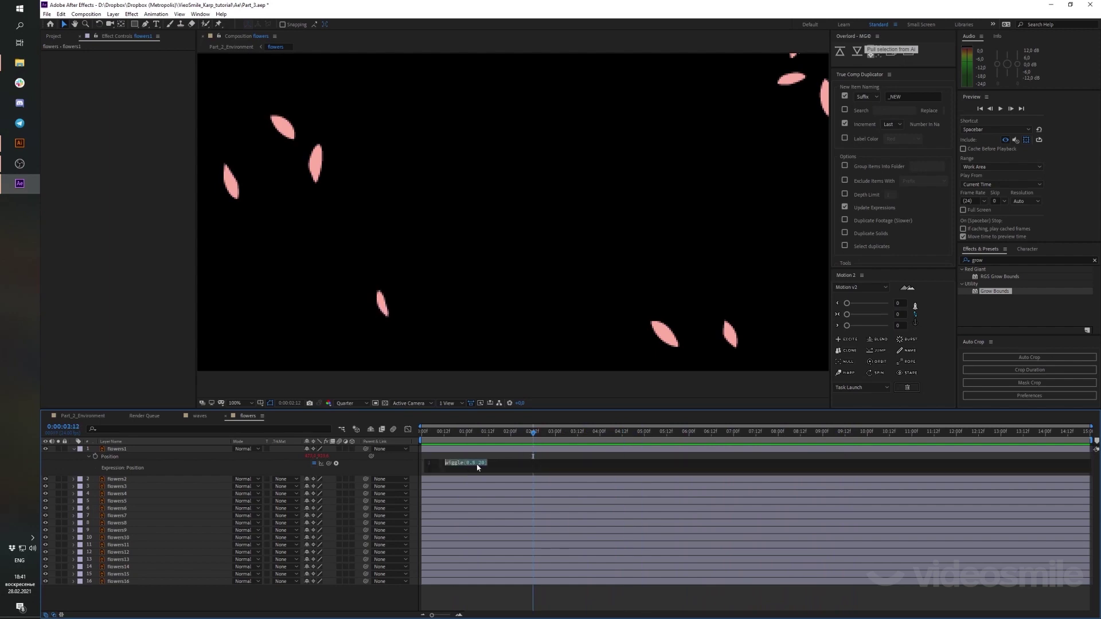
left_click(499, 503)
type("1")
left_click(508, 456)
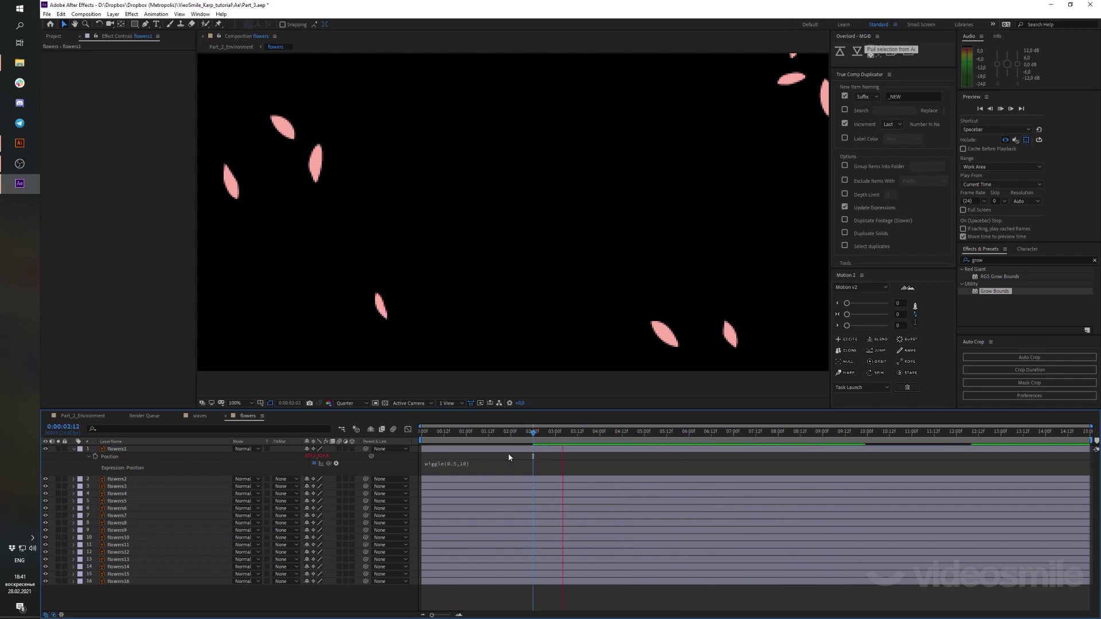
scroll(456, 314, "down", 2)
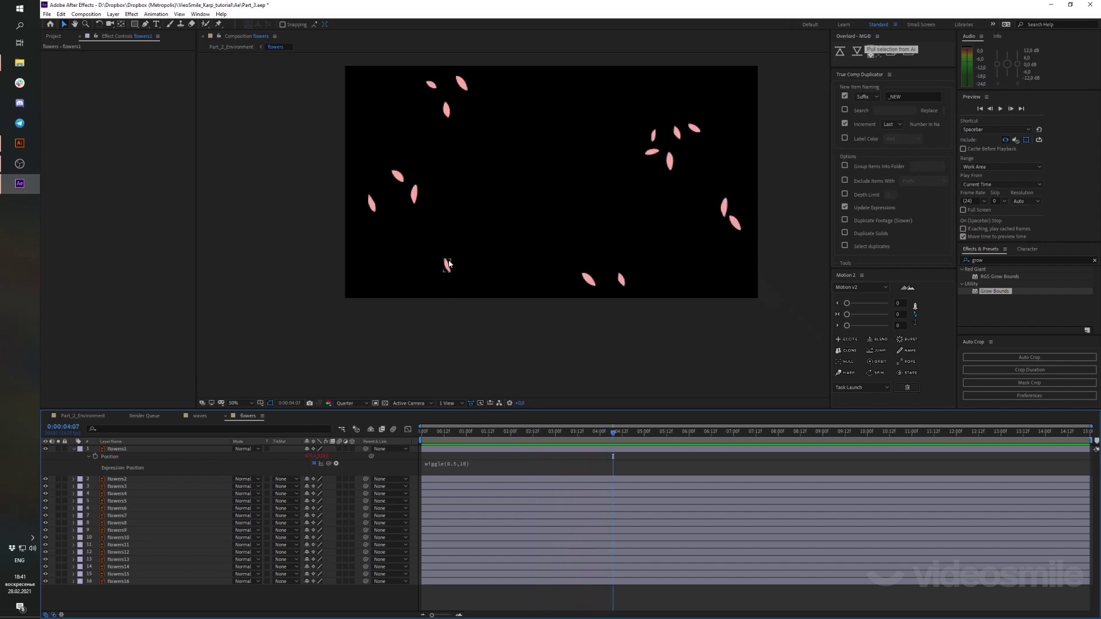
left_click(445, 465)
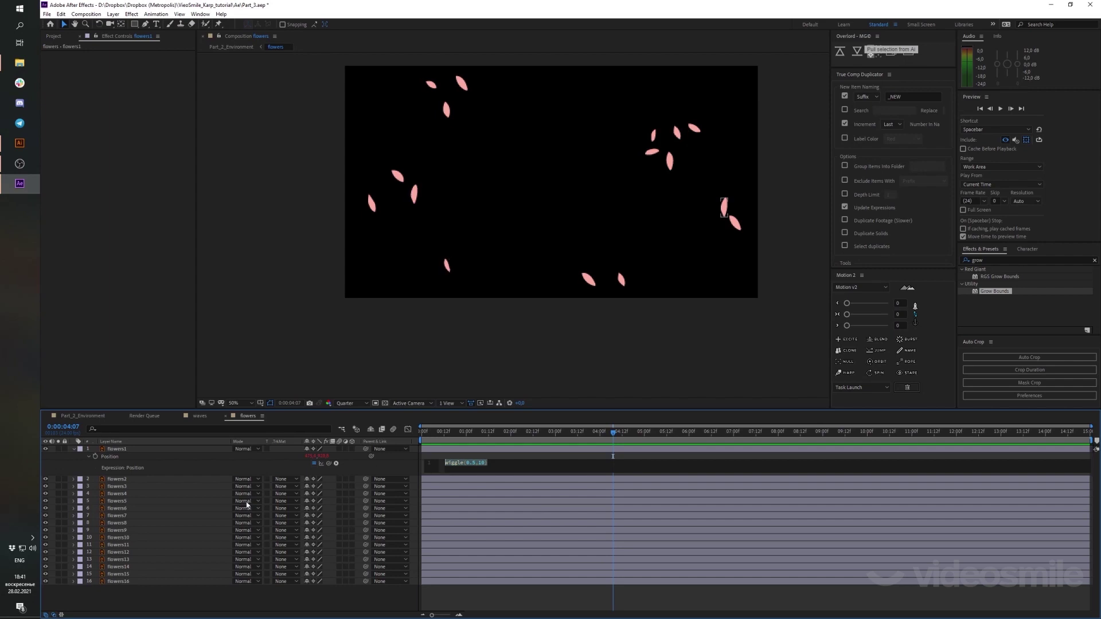
left_click(456, 457)
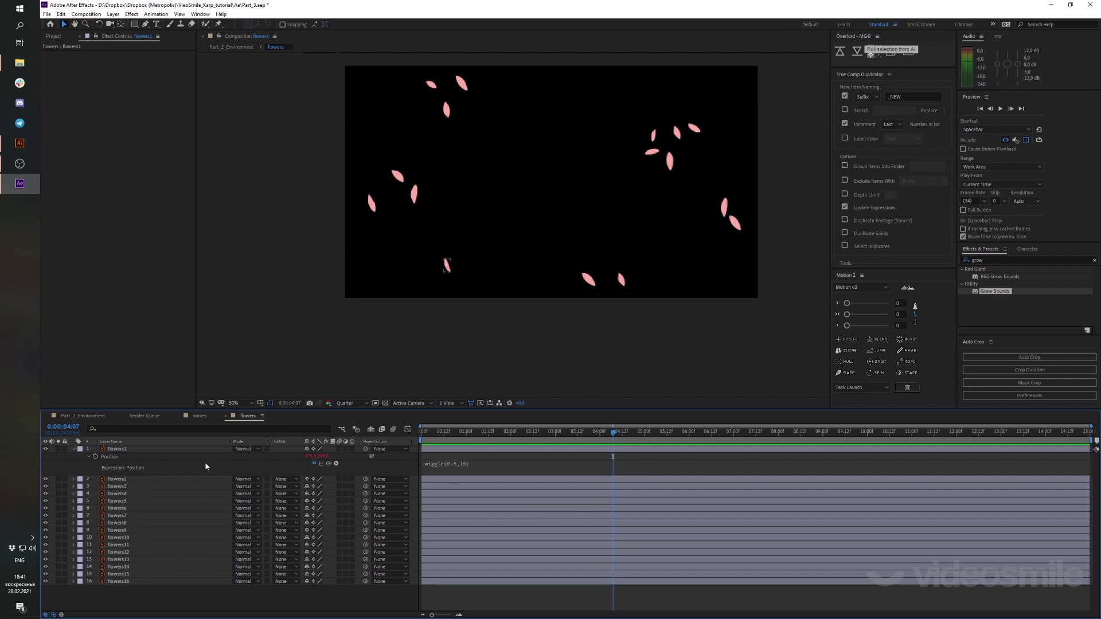
left_click(168, 450)
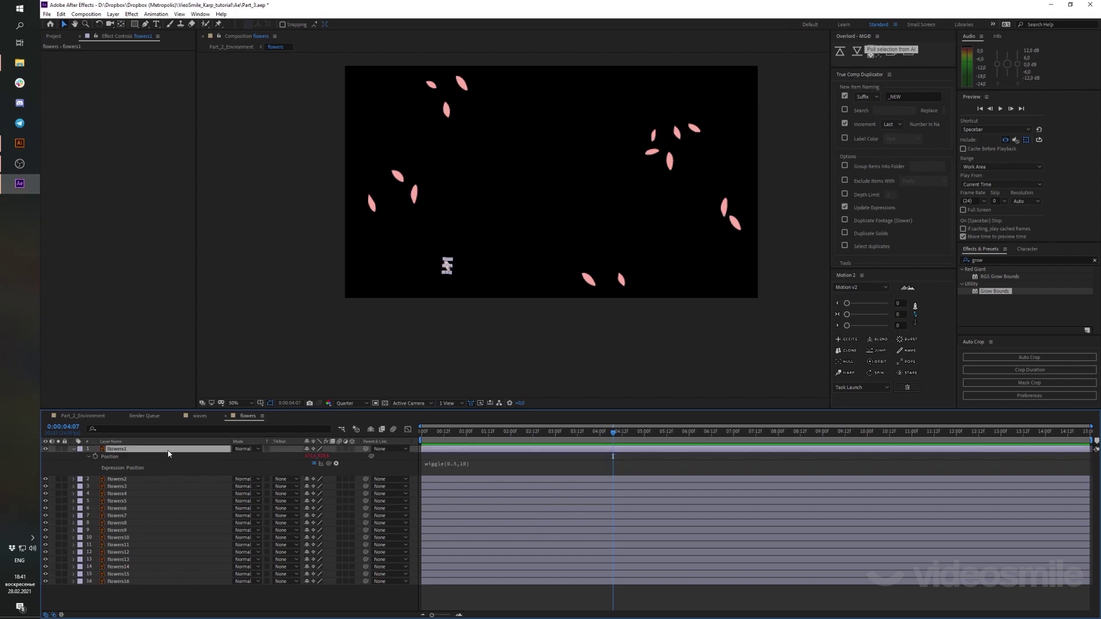
Copy only the expressions of flowers1's Position and Rotation properties
left_click(74, 449)
left_click(70, 447)
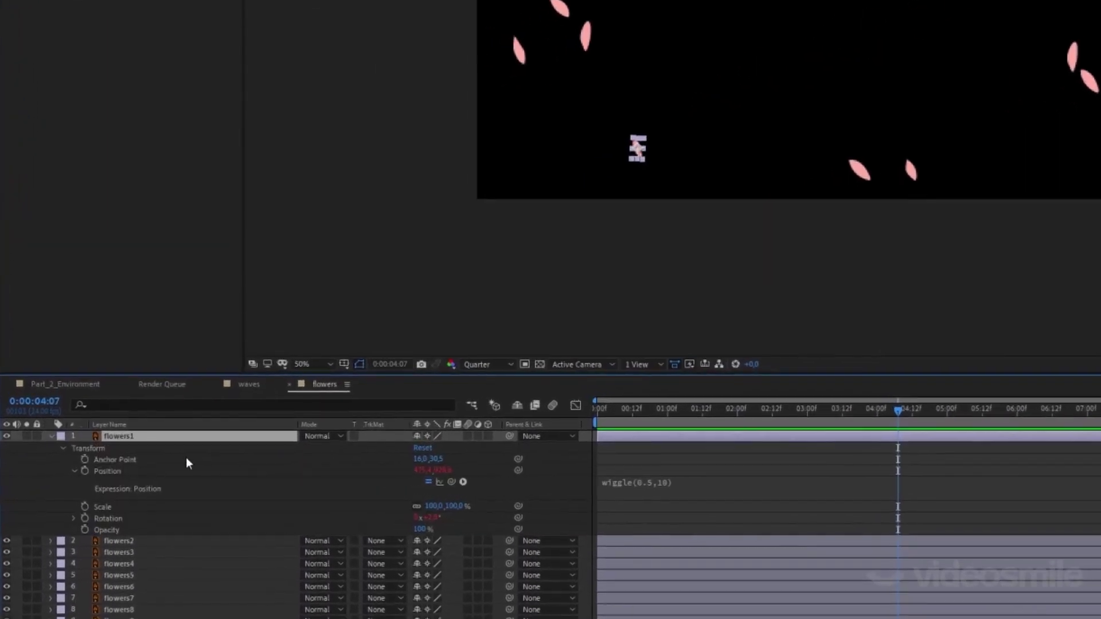
left_click(111, 471)
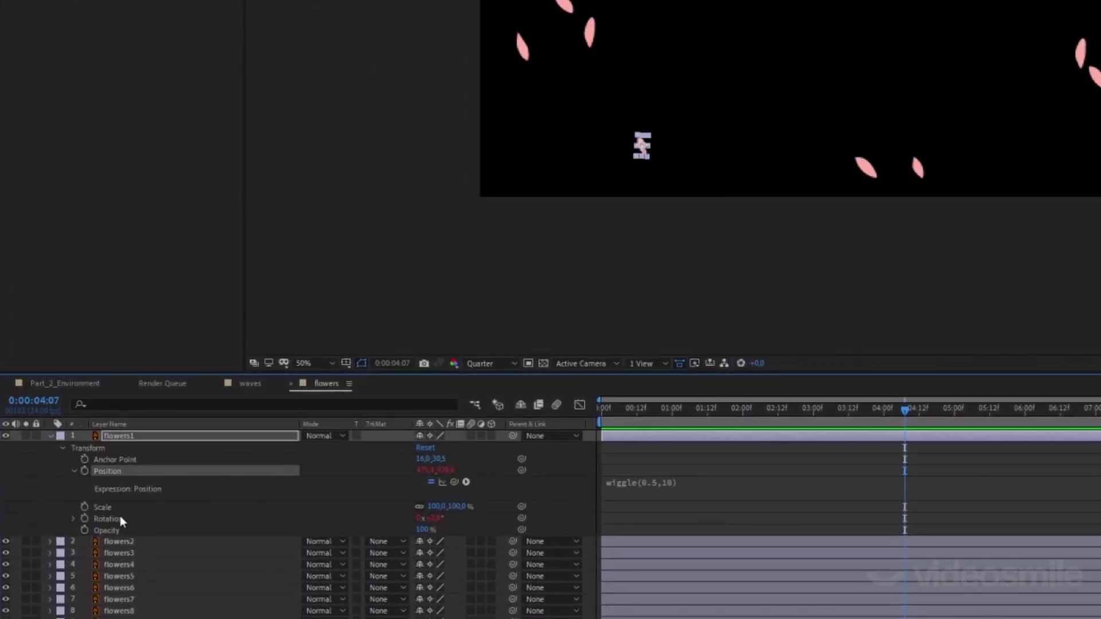
left_click(116, 517, "shift")
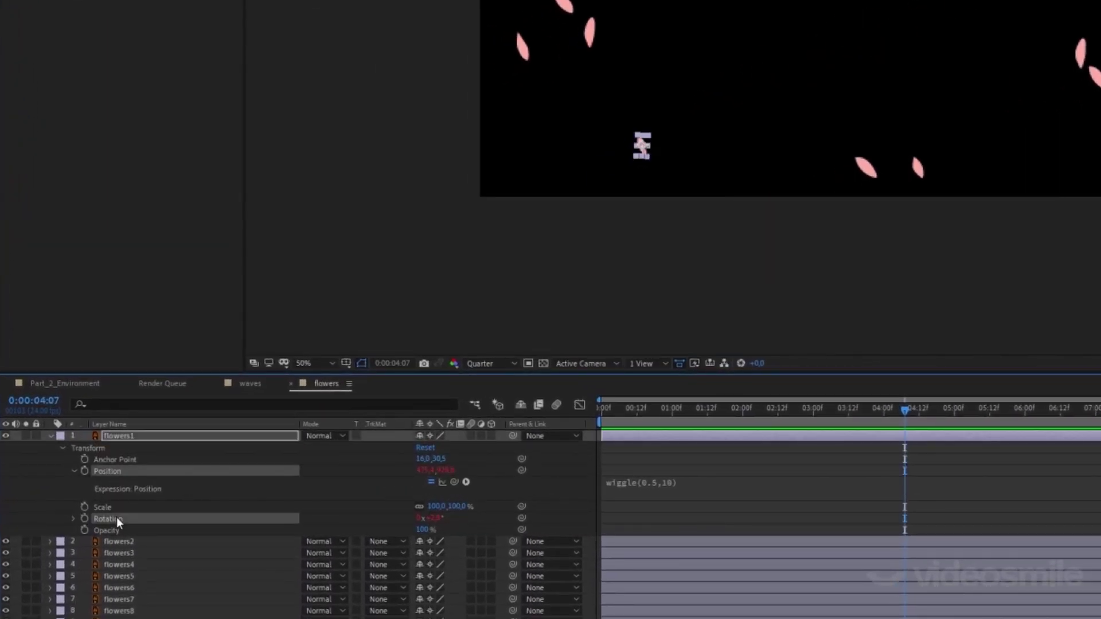
right_click(115, 471)
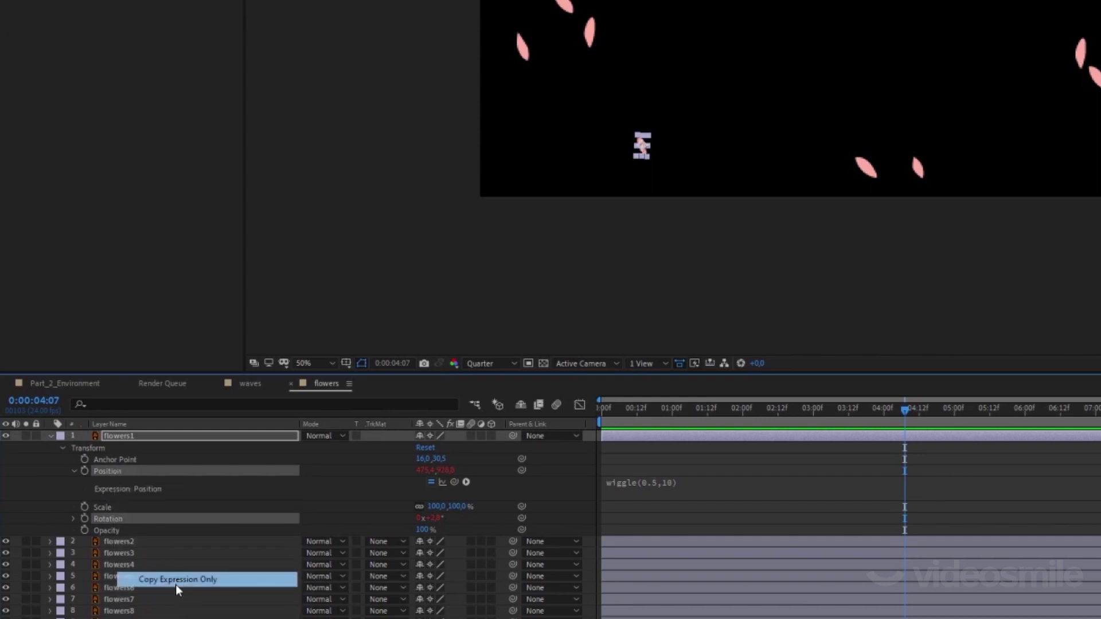
left_click(176, 580)
Apply the copied expressions to layers flowers2 through flowers16, then deselect them
left_click(132, 518)
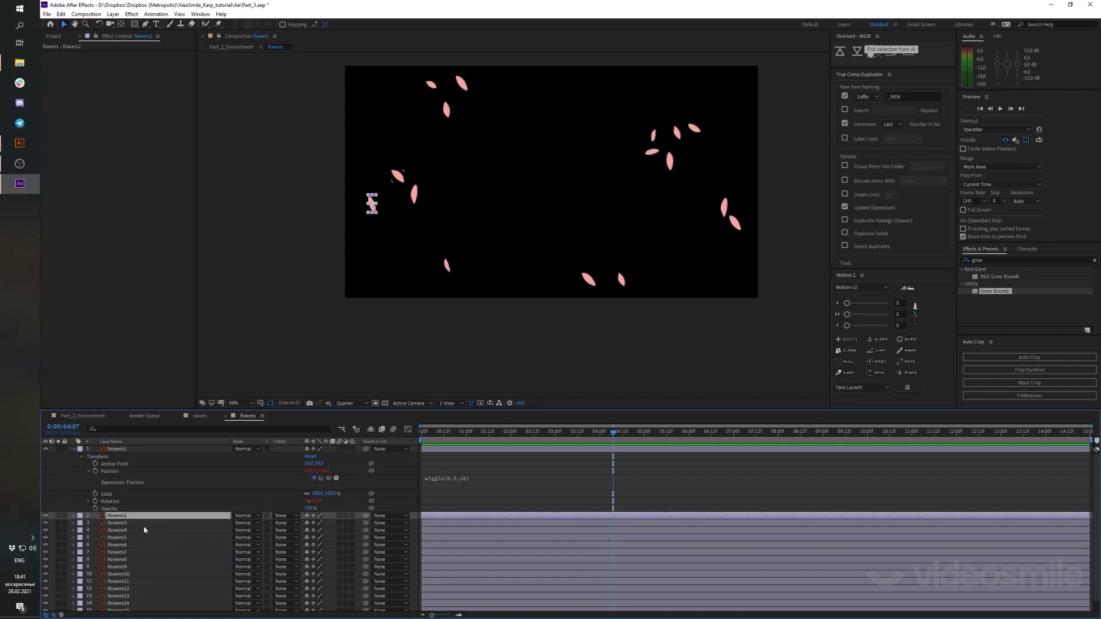
scroll(145, 579, "down", 1)
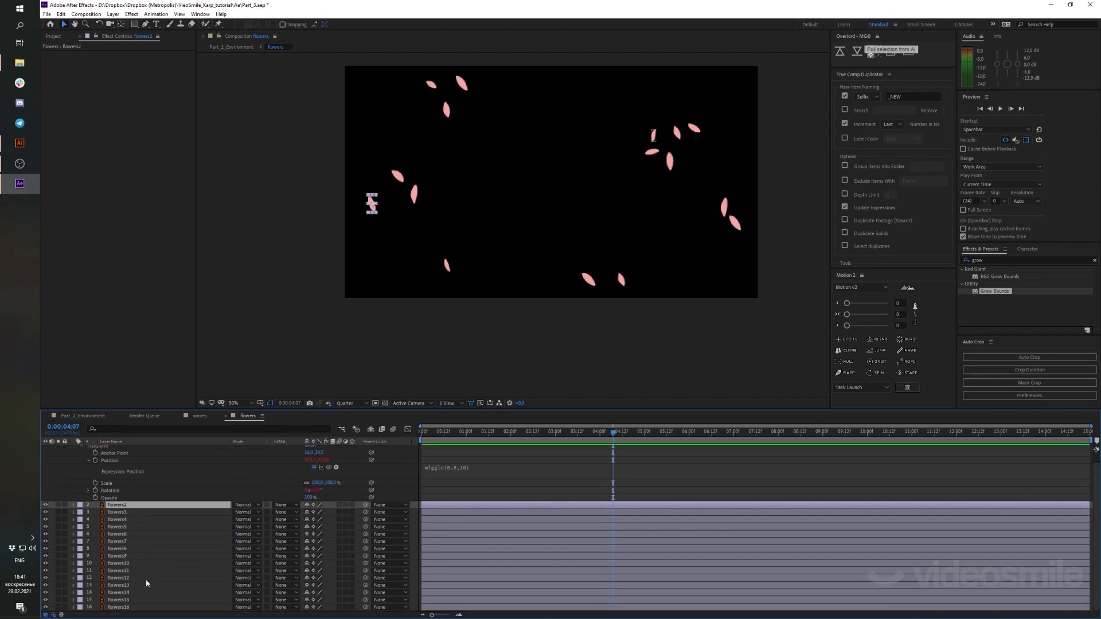
left_click(141, 609, "shift")
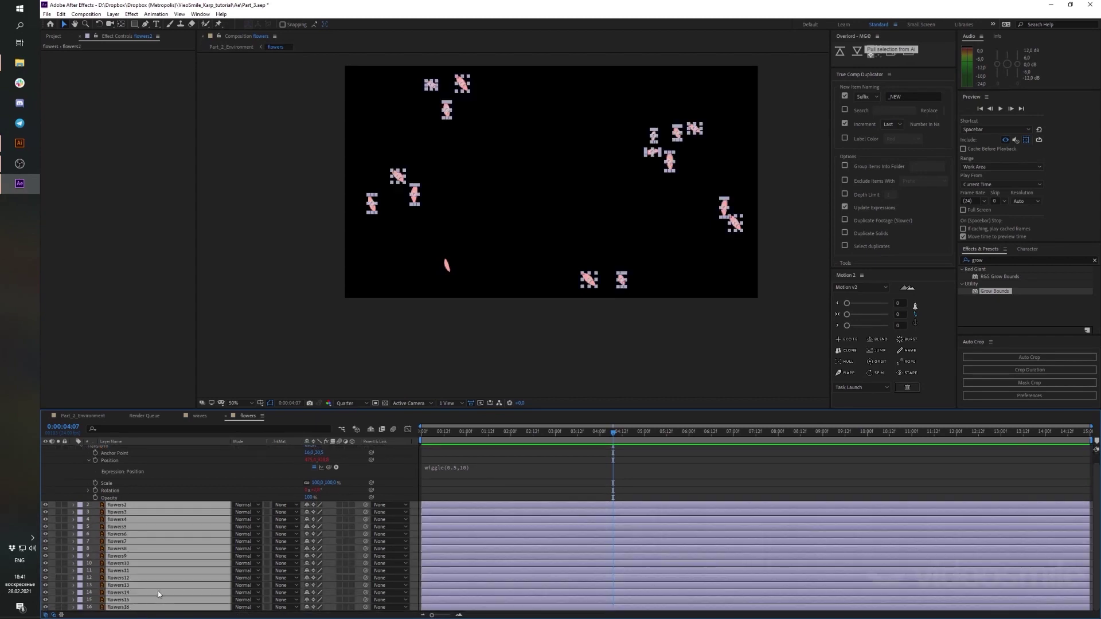
left_click(516, 453)
Preview all the wiggling petals from the start of the flowers comp
left_click_drag(613, 431, 393, 435)
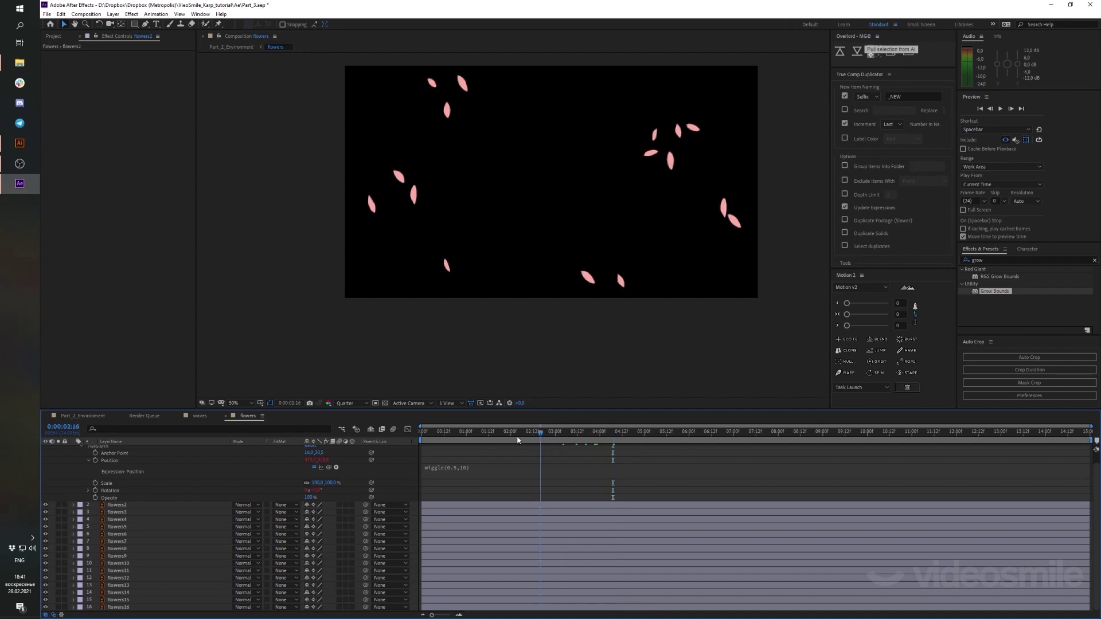
key("space")
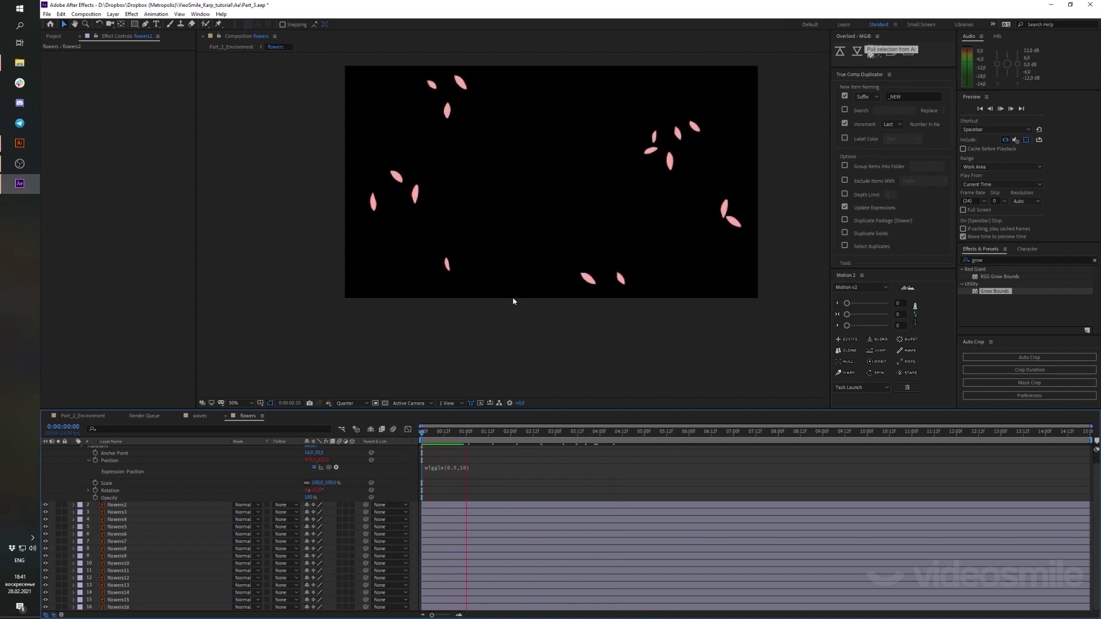
key("comma")
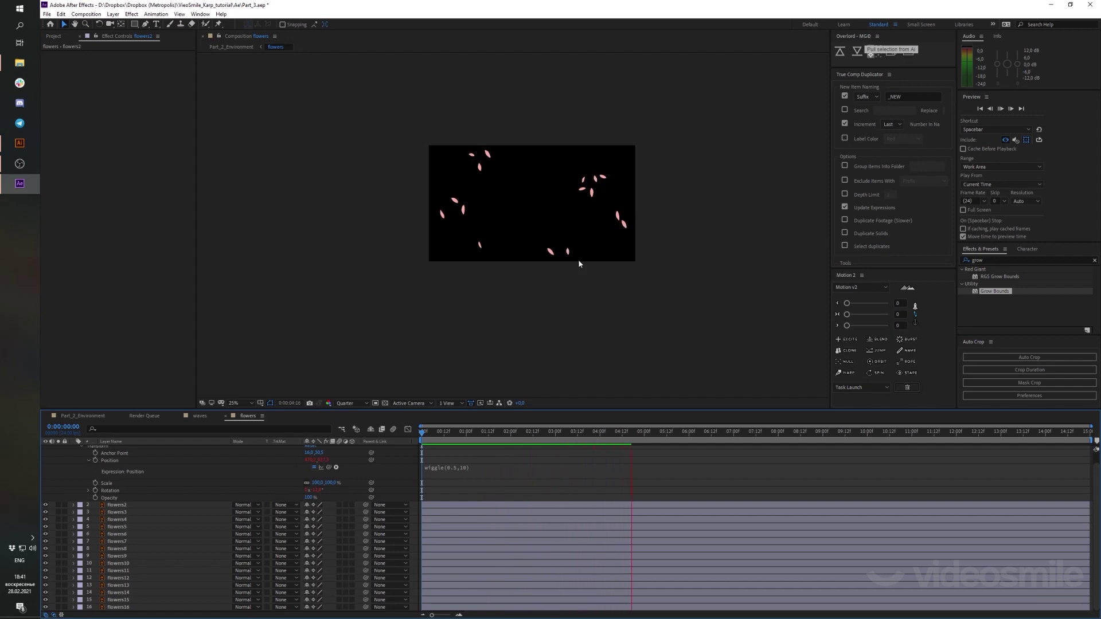
key("space")
key("period")
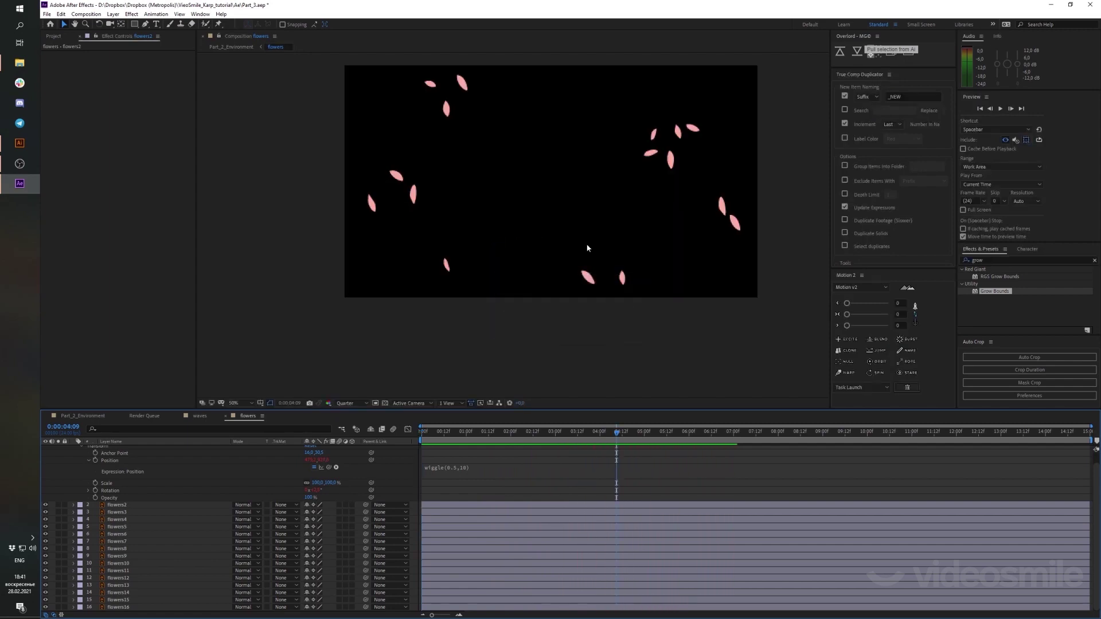
key("space")
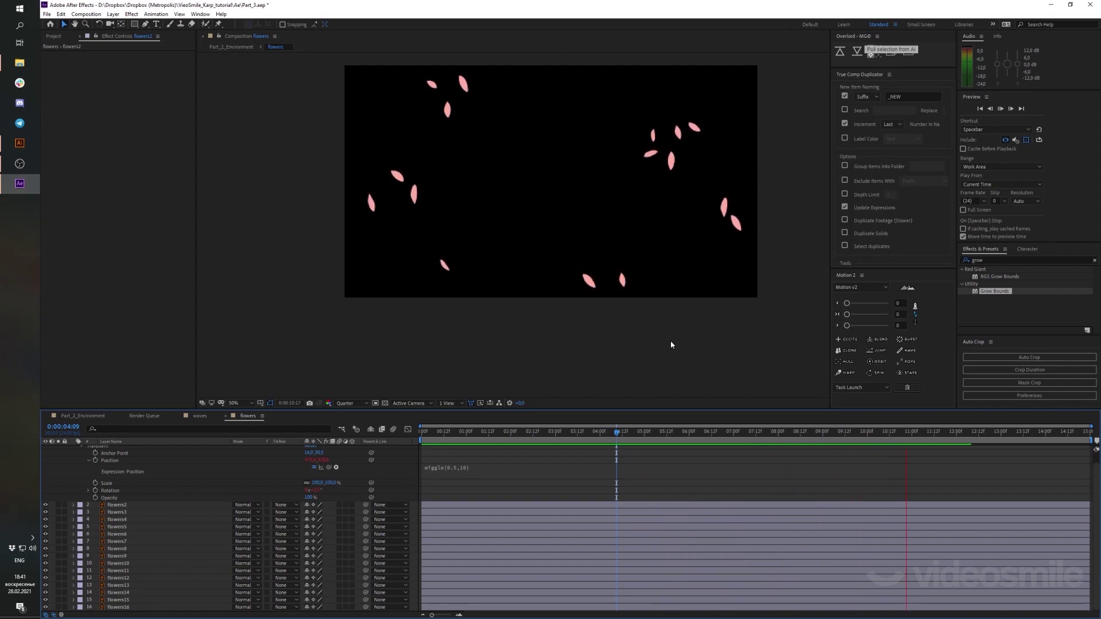
key("space")
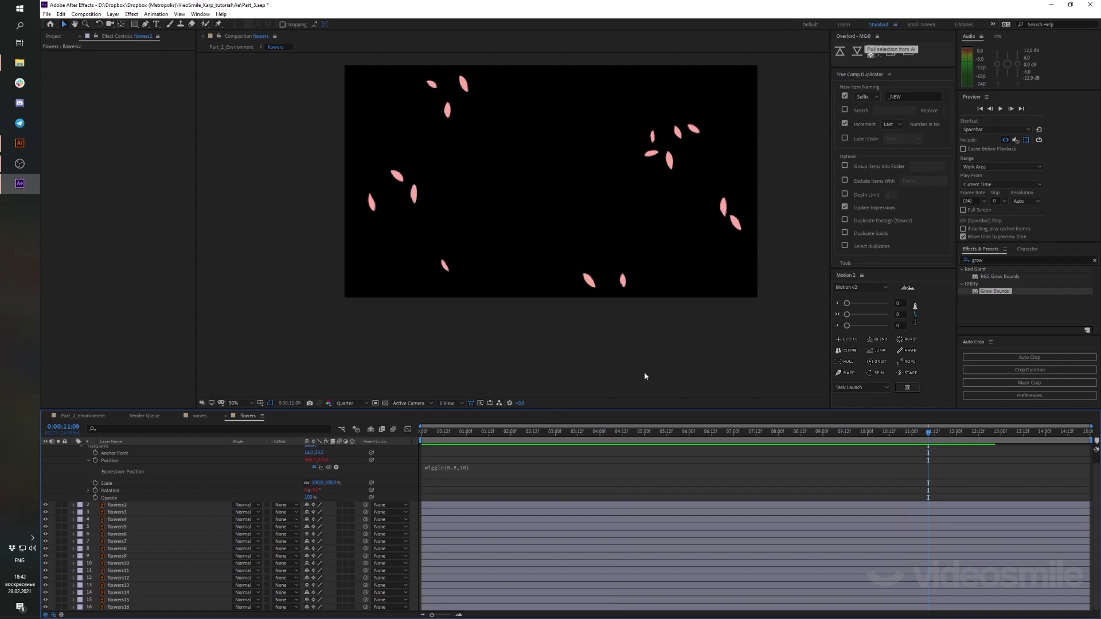
Scrub to about 3 seconds, return to Part_2_Environment, and select the lilly layer
left_click_drag(539, 432, 677, 432)
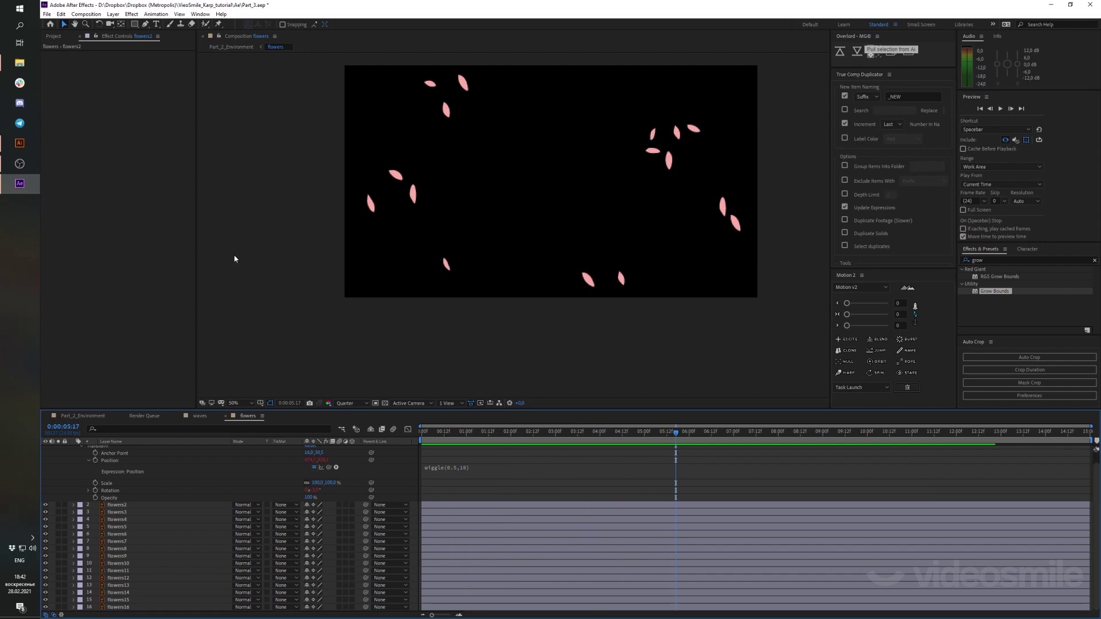
left_click(92, 418)
left_click(126, 472)
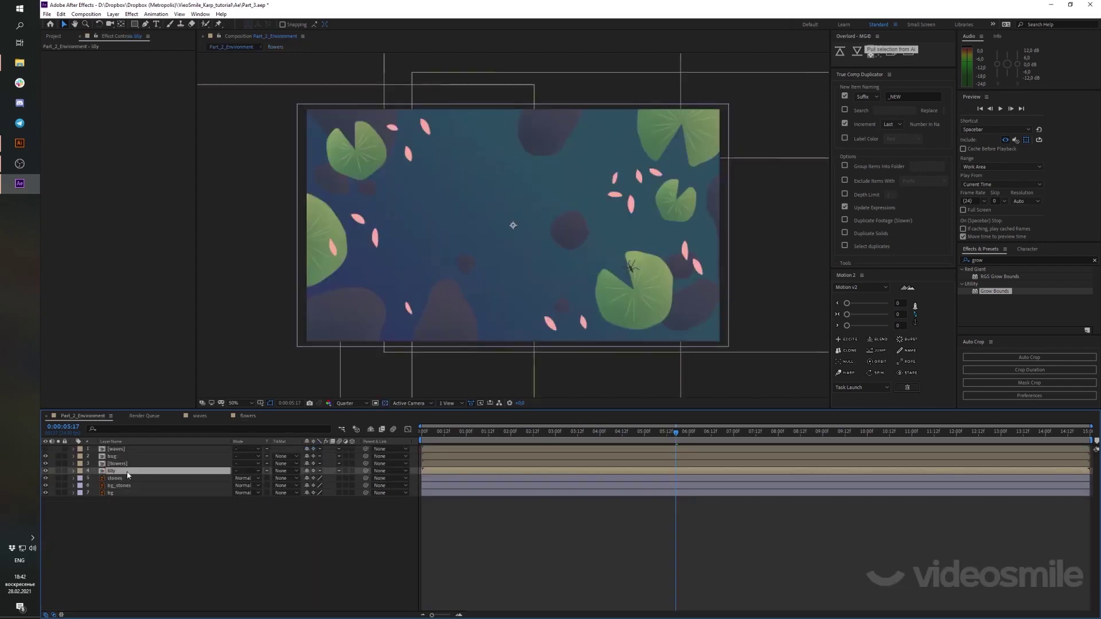
Open the lilly pre-comp (Pre-comp 1) and zoom out to see all five lily pads, undoing an accidental lily1 move
double_click(127, 472)
left_click(135, 450)
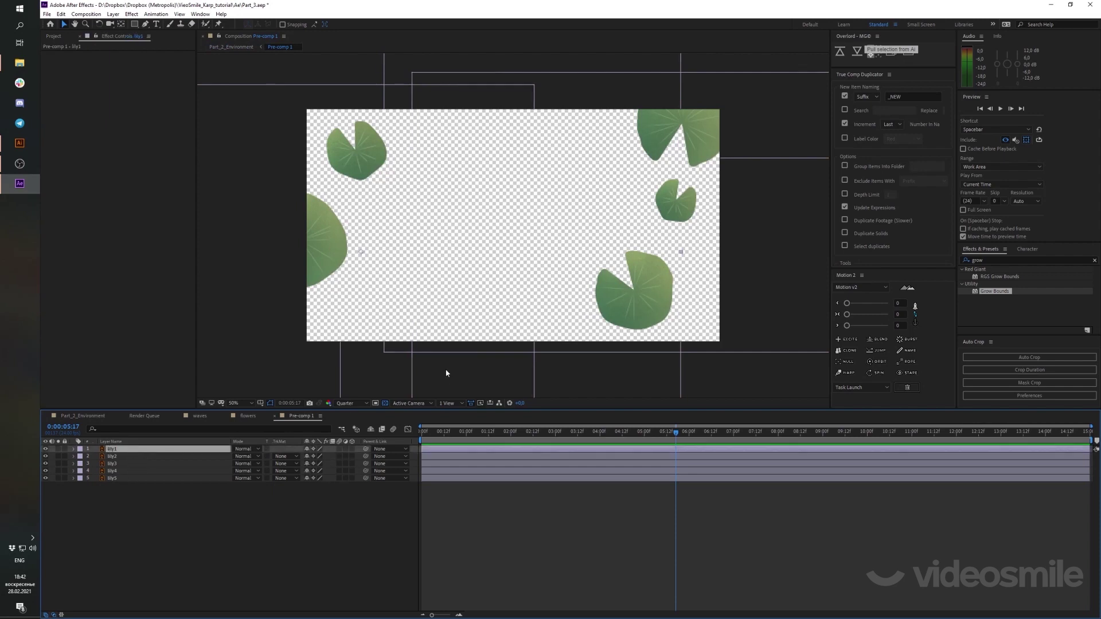
key("comma")
key("comma")
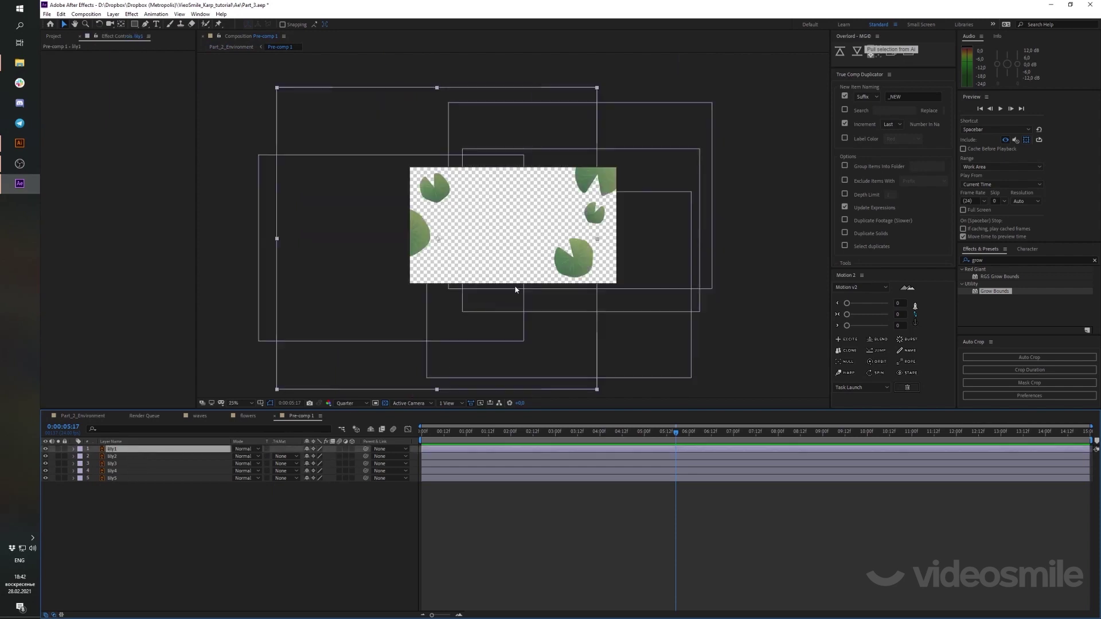
left_click_drag(381, 243, 429, 263)
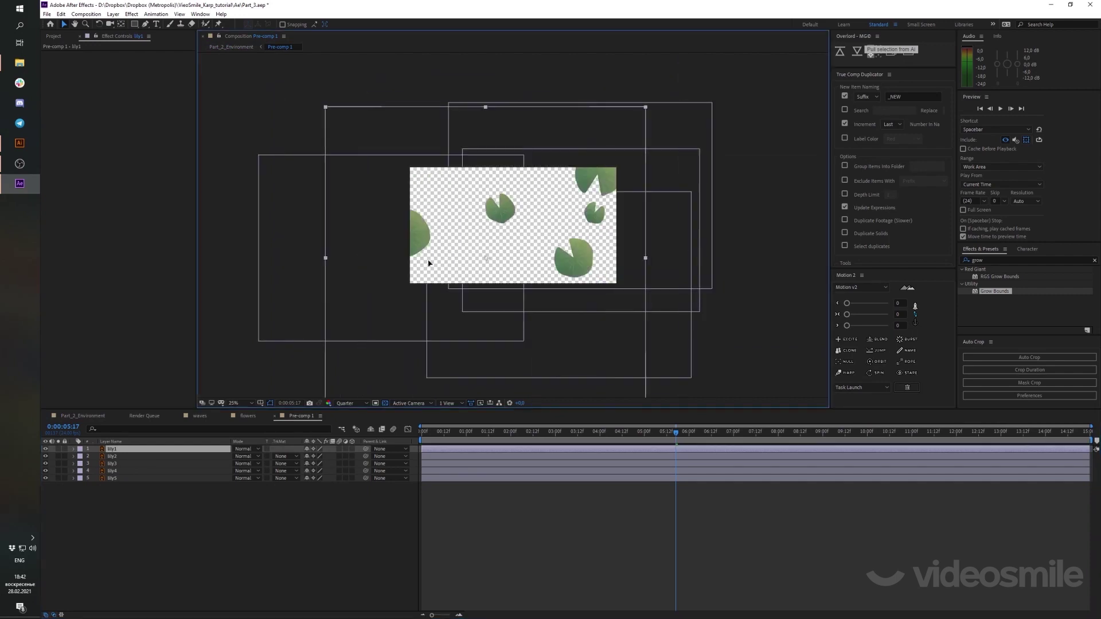
key("ctrl+z")
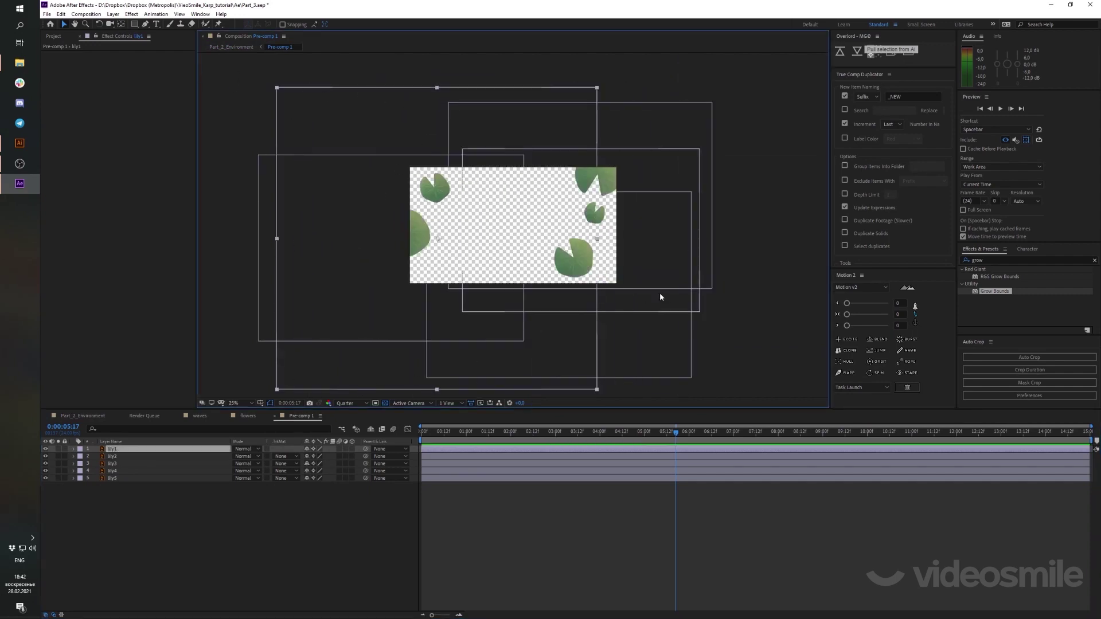
Move lily1's anchor point to the centre of the top-left lily pad with the Pan Behind tool
key("period")
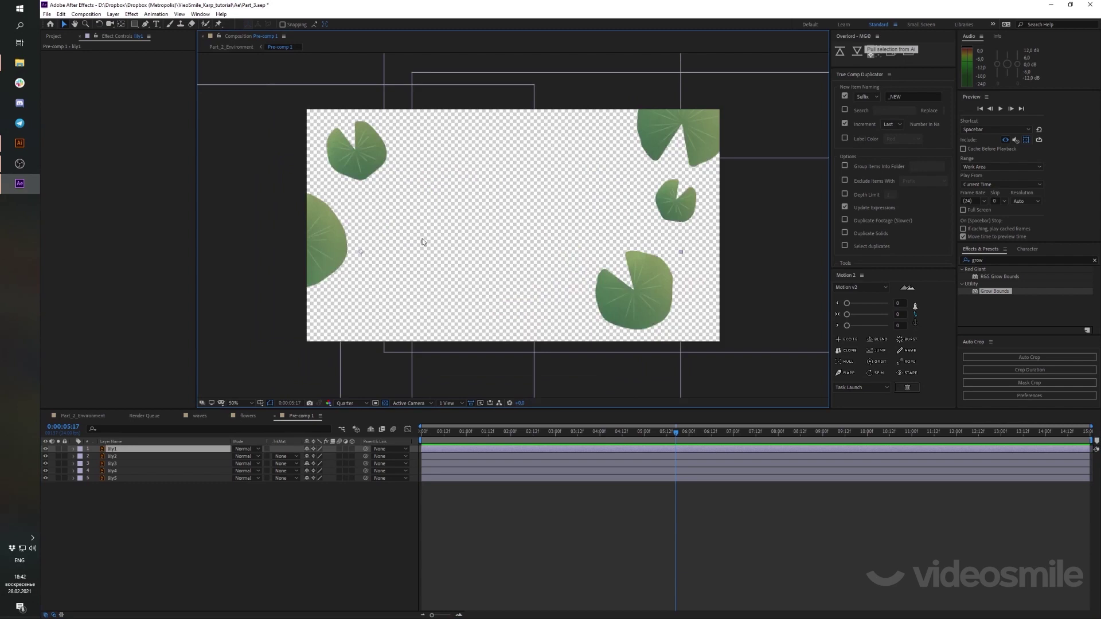
key("y")
left_click_drag(362, 256, 356, 152)
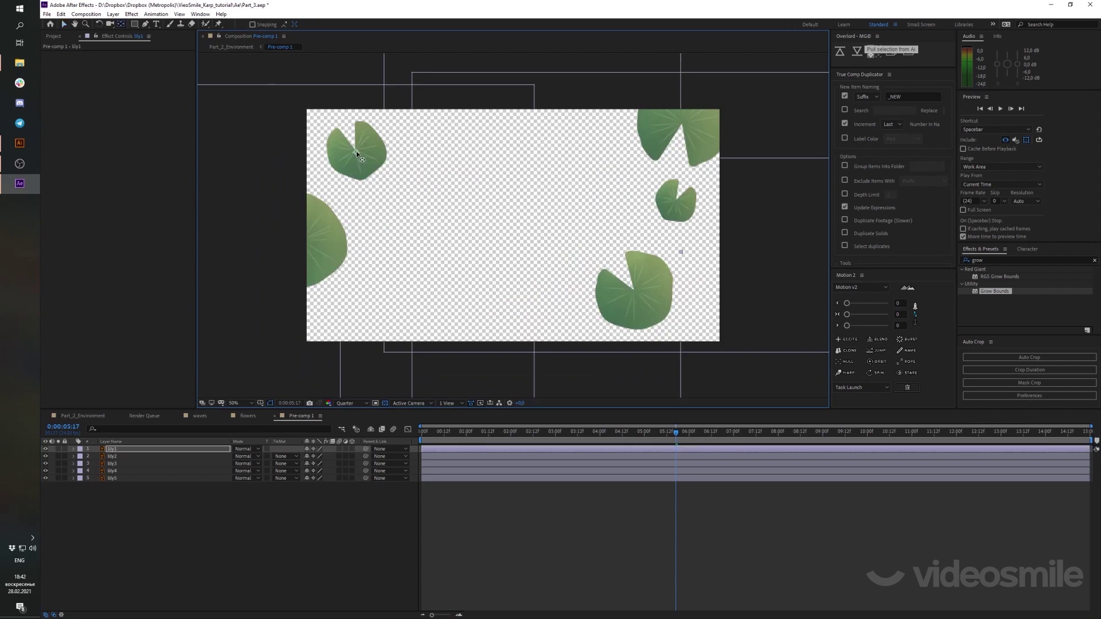
key("Return")
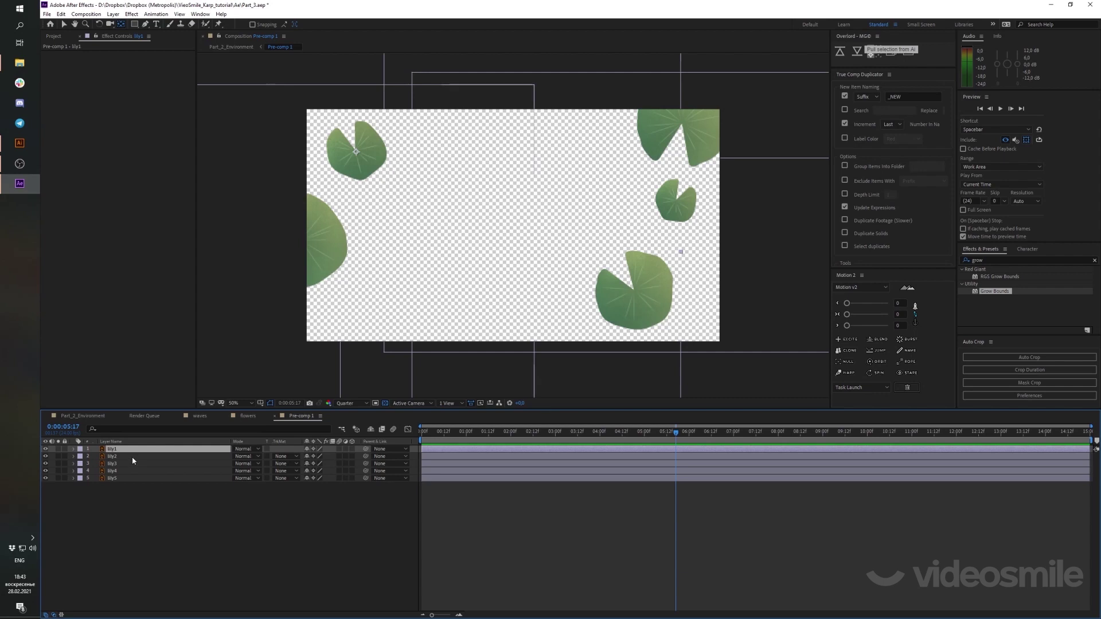
Copy only the petals' Rotation expression from the flowers comp, then preview the lily pre-comp
left_click(240, 416)
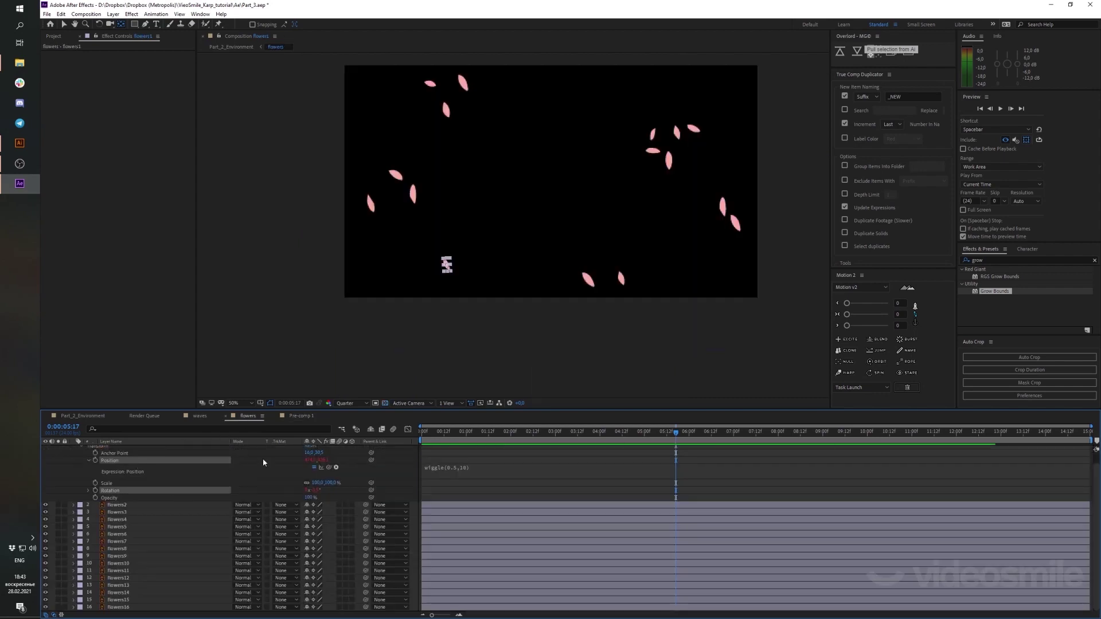
left_click(298, 419)
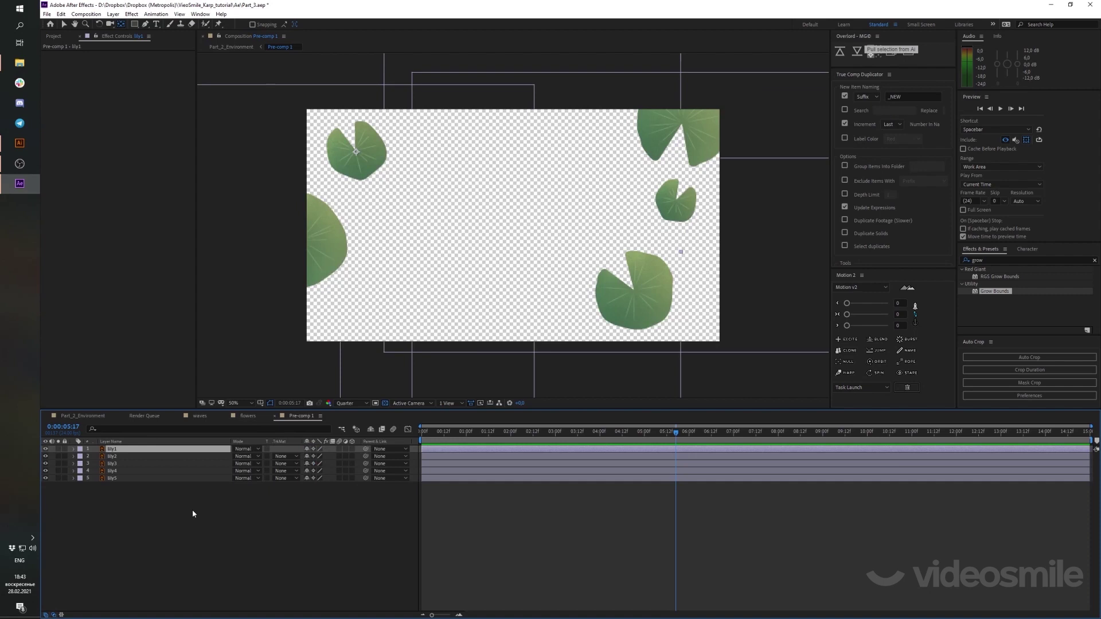
left_click(243, 416)
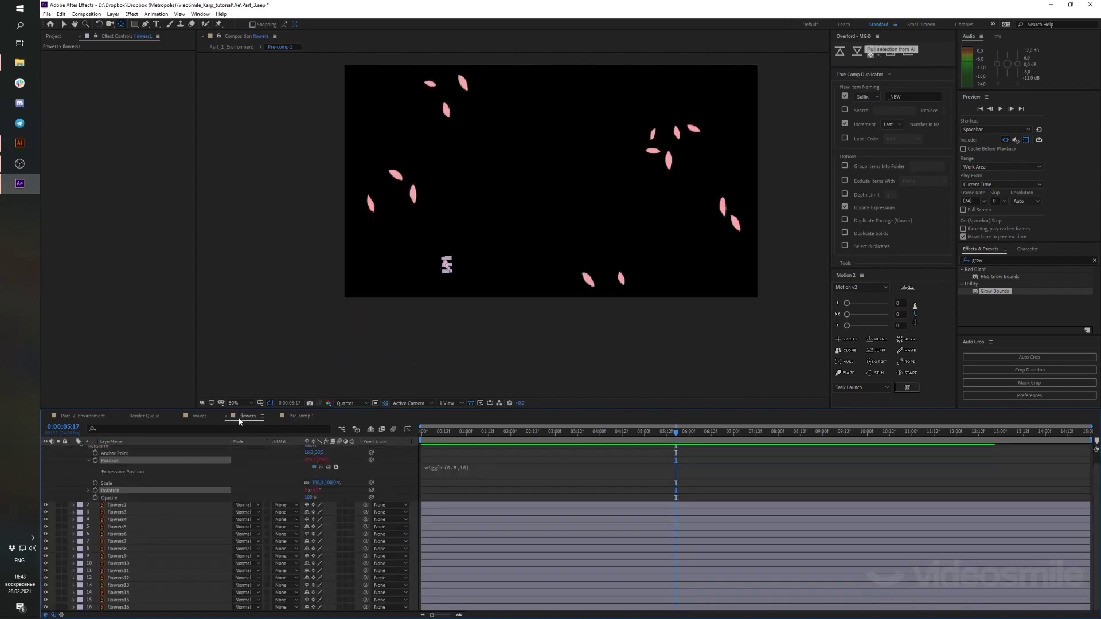
left_click(126, 460)
right_click(119, 492)
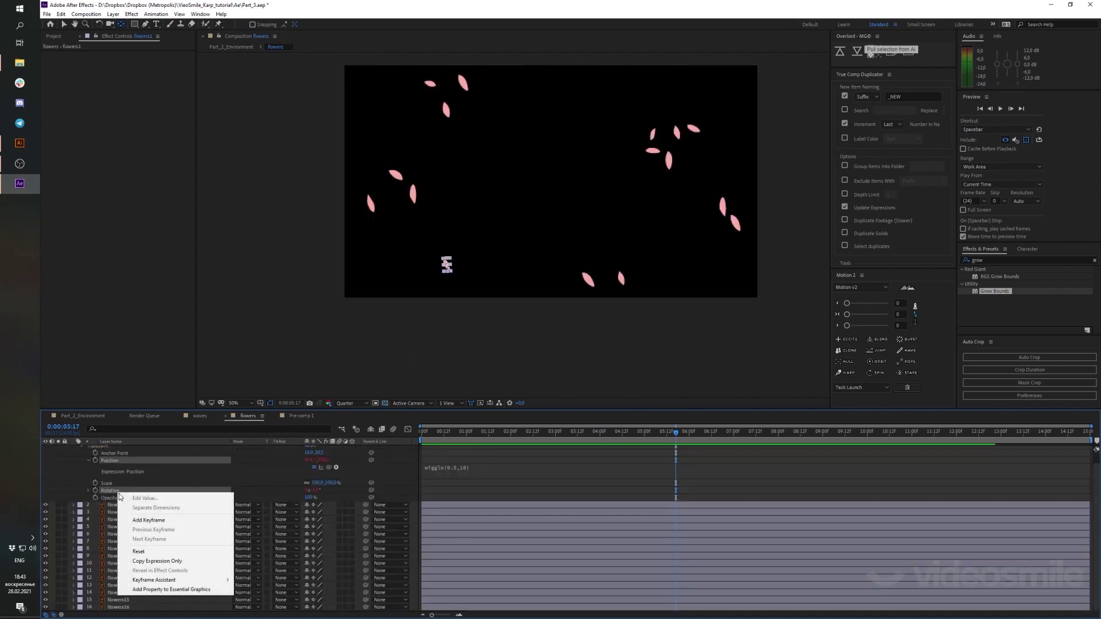
left_click(166, 565)
left_click(298, 416)
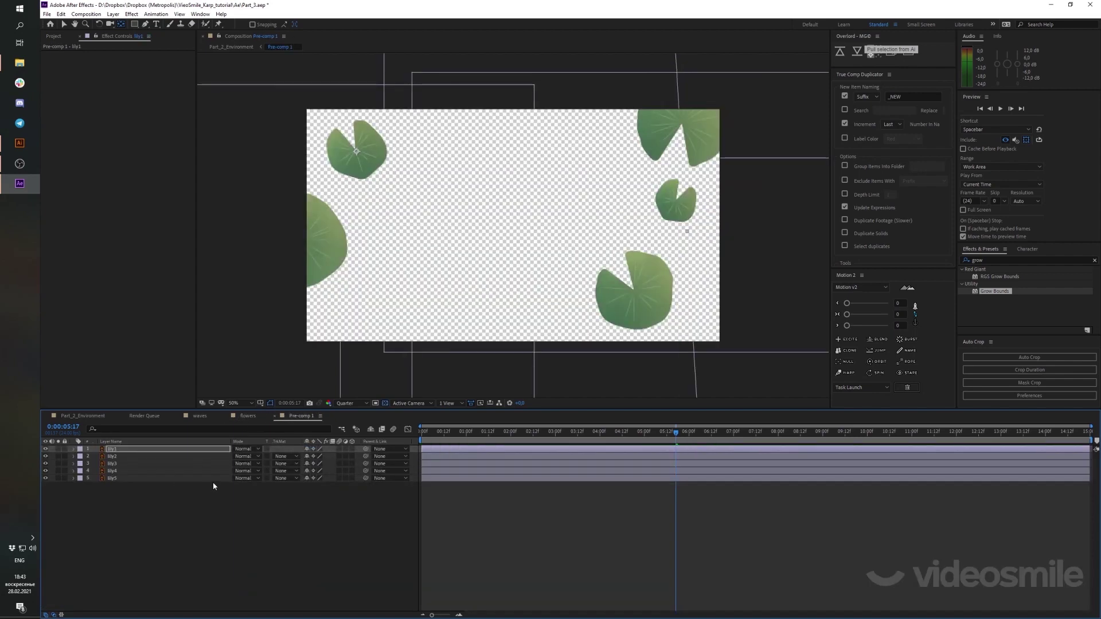
key("space")
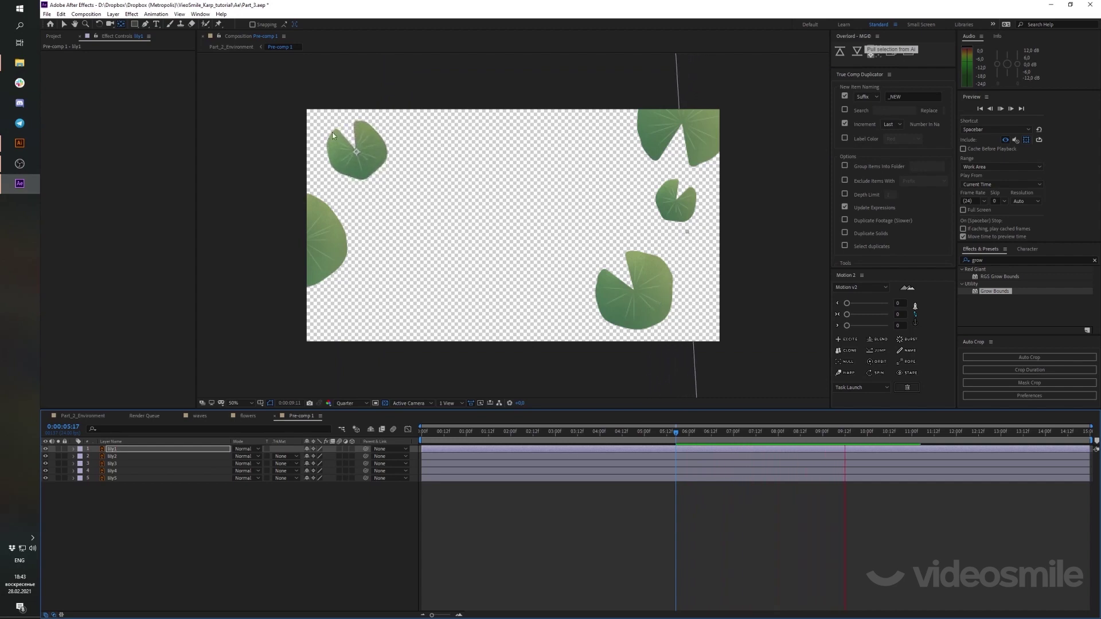
Reveal lily1's Rotation wiggle expression and edit its values
key("space")
key("Home")
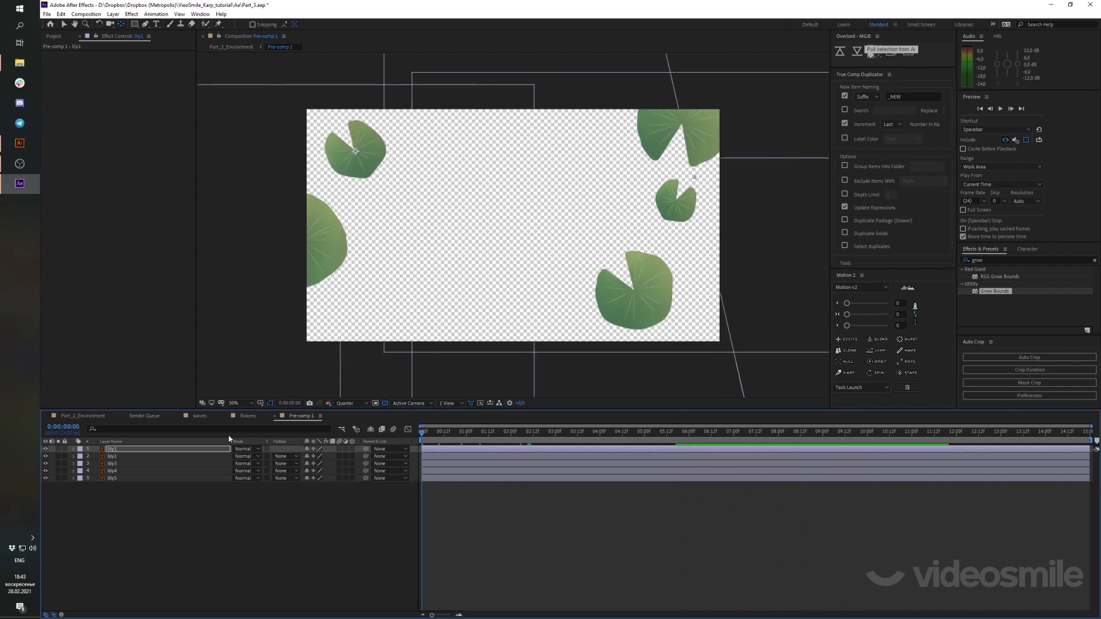
key("u")
left_click(89, 457)
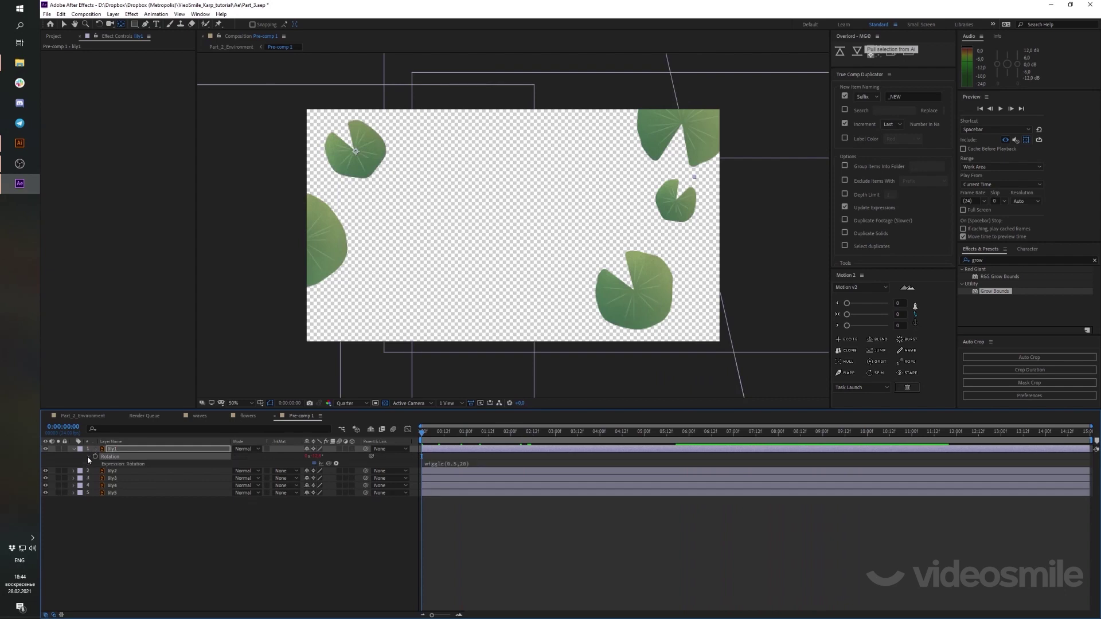
left_click(333, 542)
left_click(462, 463)
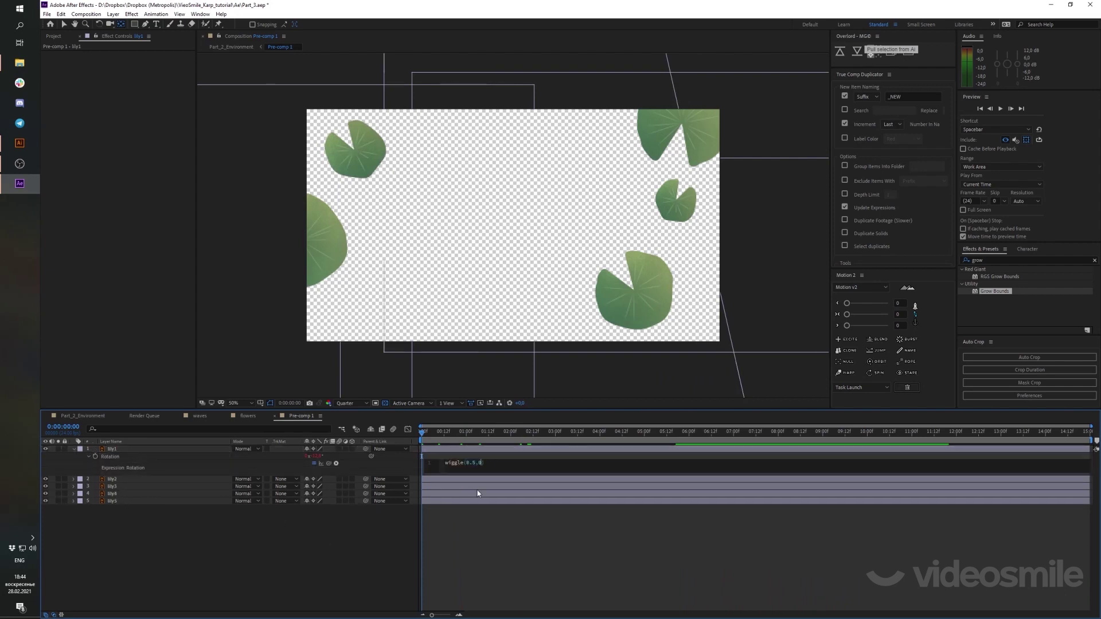
key("BackSpace")
left_click(384, 451)
Paste the wiggle into lily1's Position, change it to wiggle(0.3,5), and preview the drift
left_click(150, 449)
key("p")
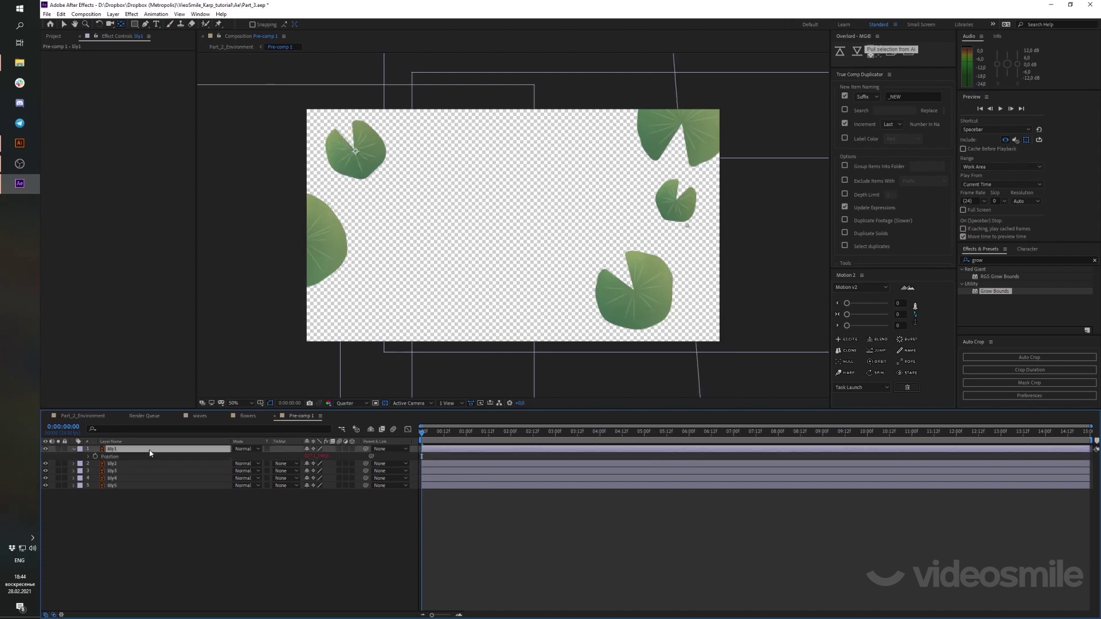
left_click(95, 456, "alt")
key("ctrl+v")
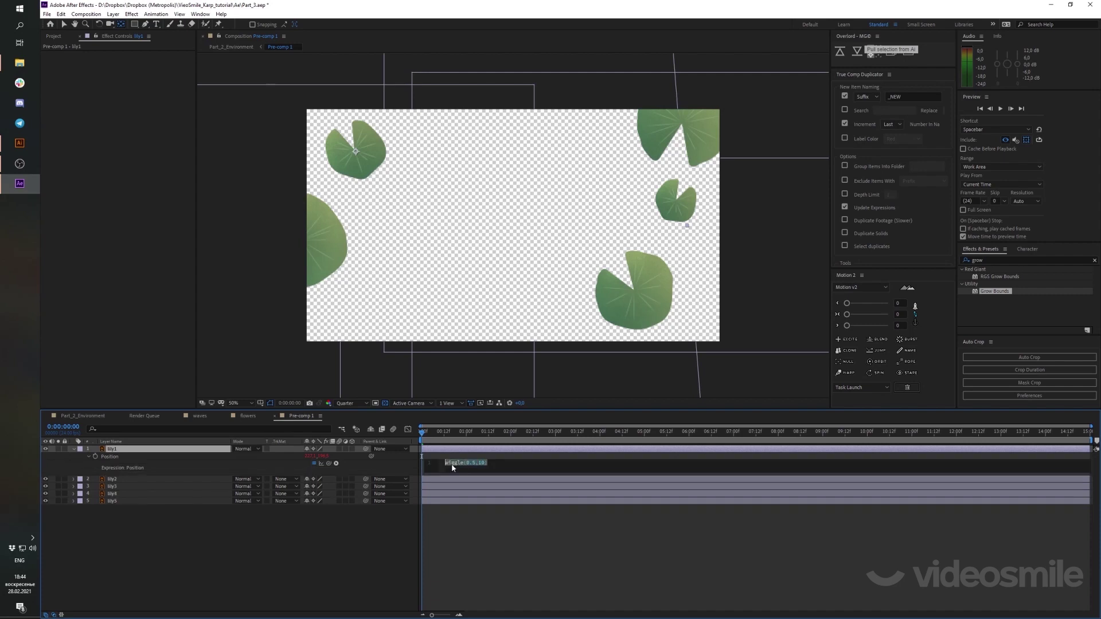
left_click_drag(446, 465, 485, 465)
left_click(485, 466)
key("BackSpace")
type("3,")
left_click(347, 549)
key("space")
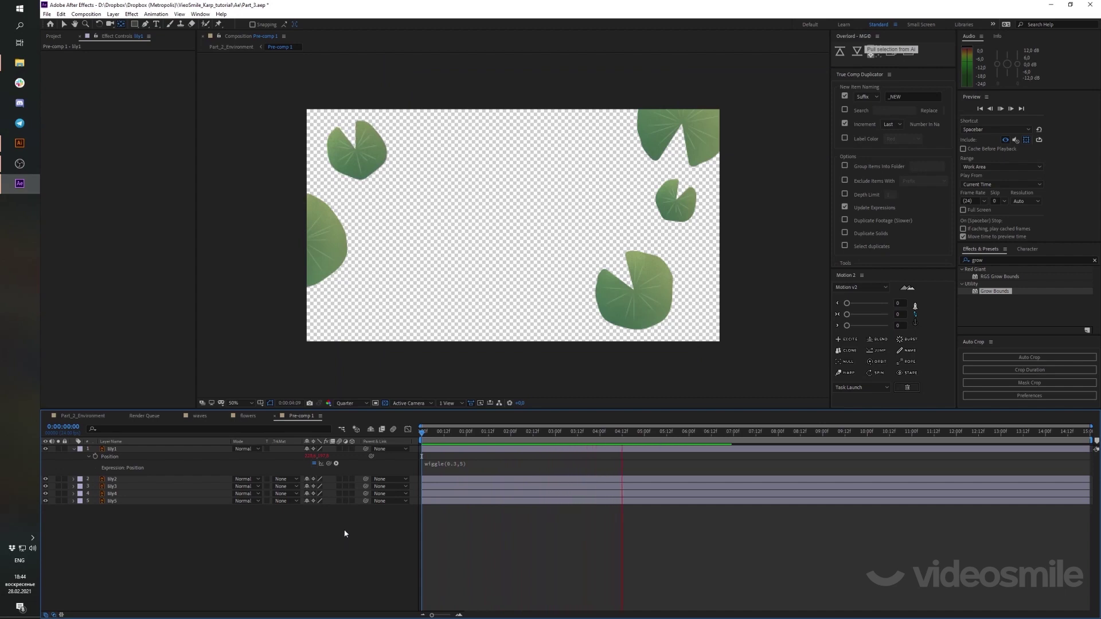
key("space")
Copy only the Position and Rotation wiggle expressions from lily1
left_click(72, 449)
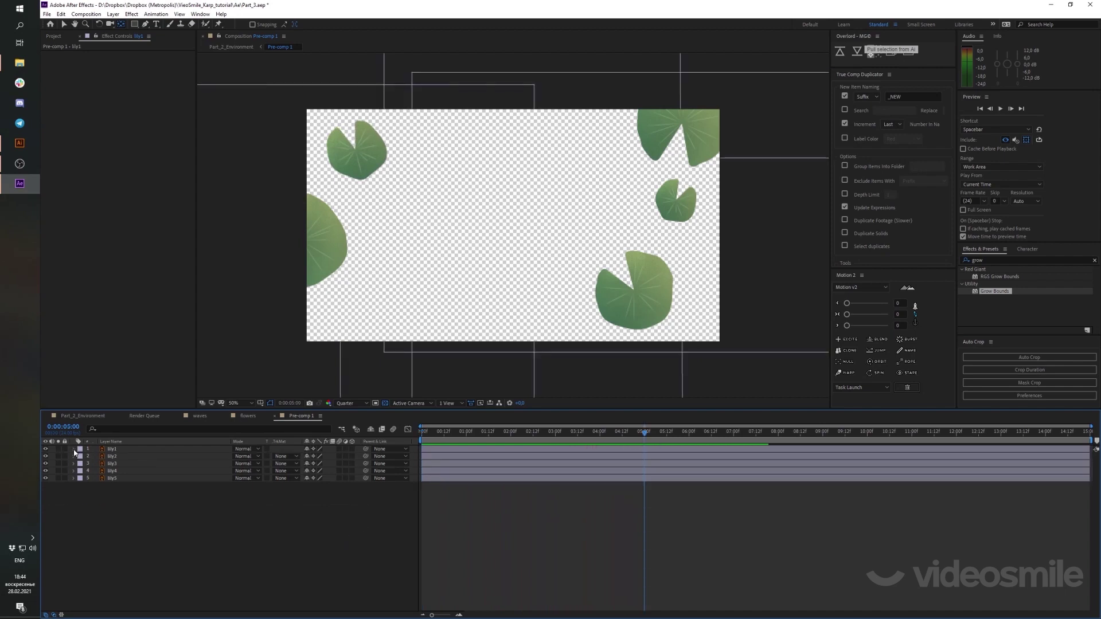
left_click(74, 448)
left_click(110, 472)
left_click(111, 501, "ctrl")
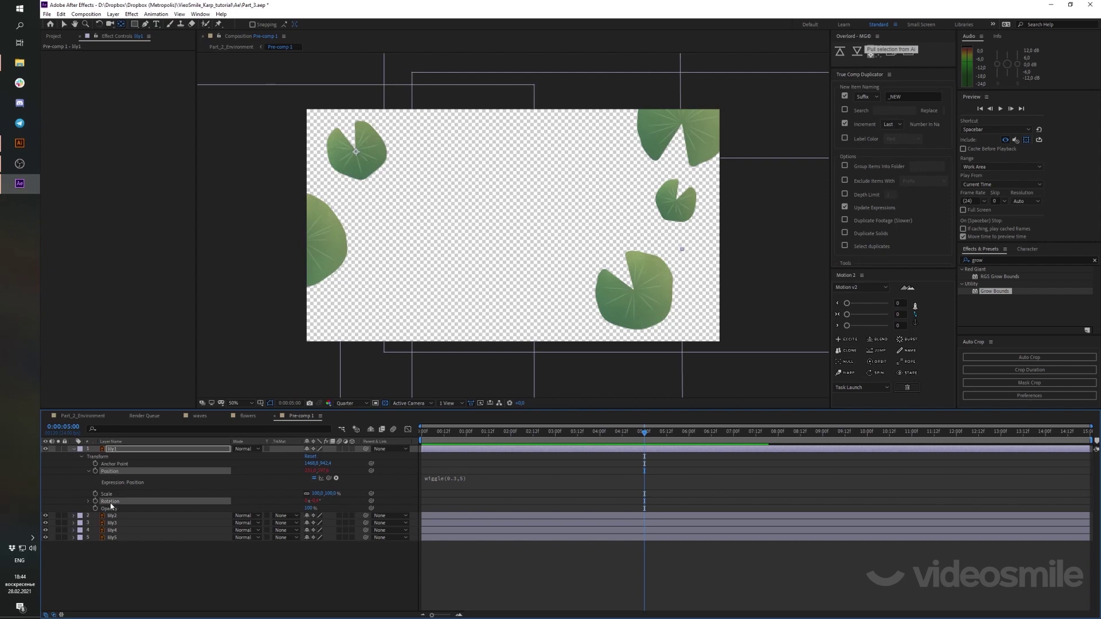
right_click(125, 478)
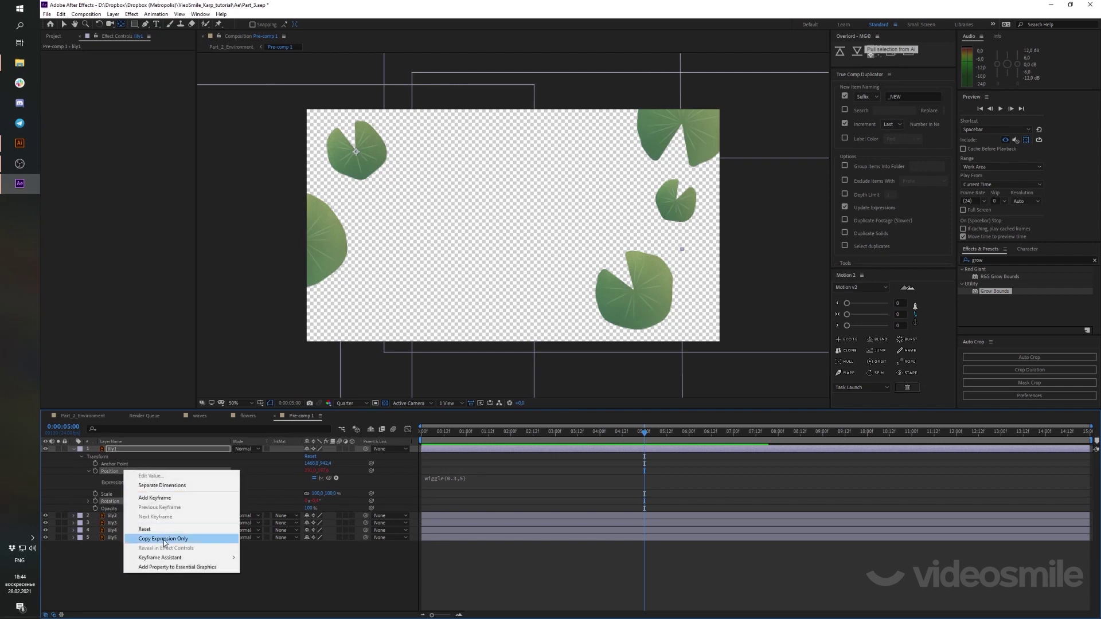
left_click(138, 537)
Apply the copied expressions to lily2 through lily5 and preview all five pads wiggling
left_click(135, 516)
left_click(137, 537, "shift")
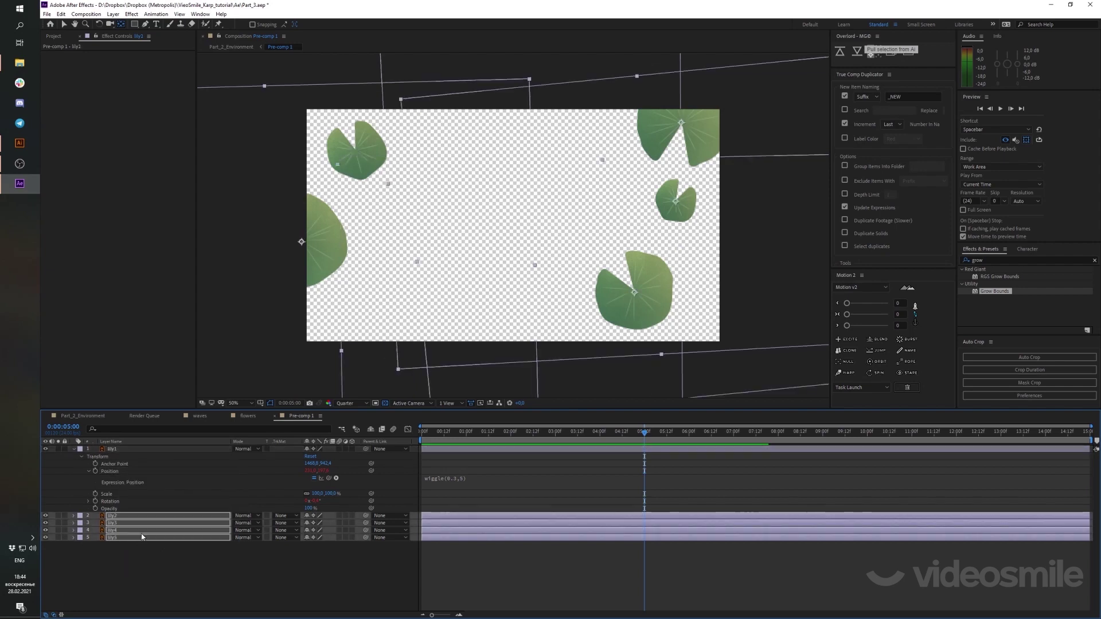
left_click(225, 576)
key("space")
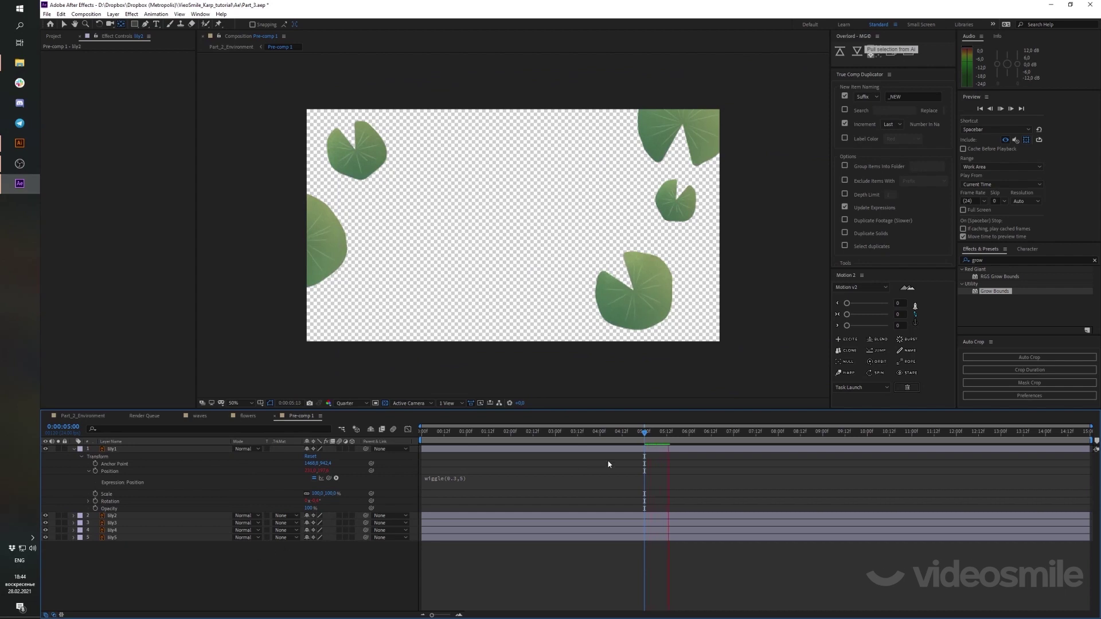
mouse_move(655, 440)
left_mouse_down()
mouse_move(546, 446)
mouse_move(593, 456)
left_mouse_up()
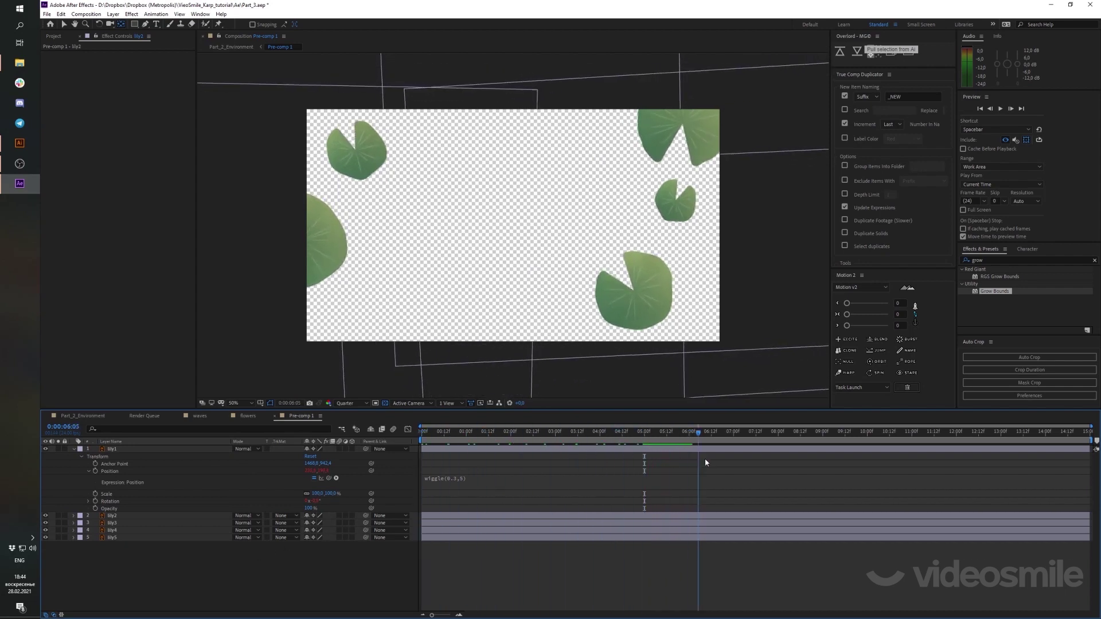
In Part_2_Environment, set the bg_stones layer's blend mode to Multiply
left_click(83, 416)
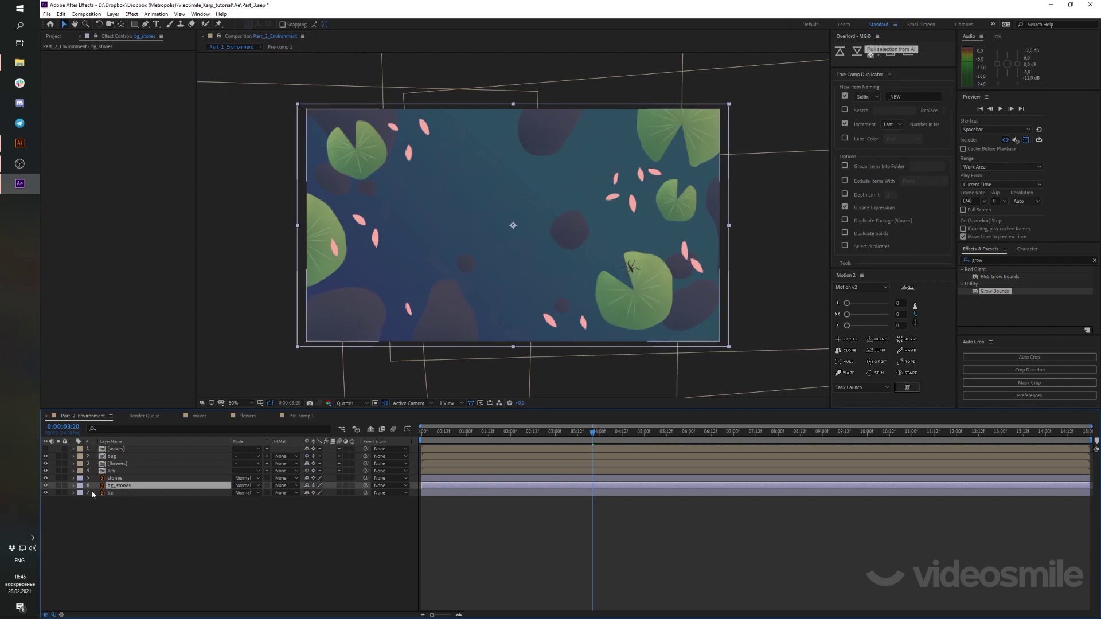
left_click(438, 241)
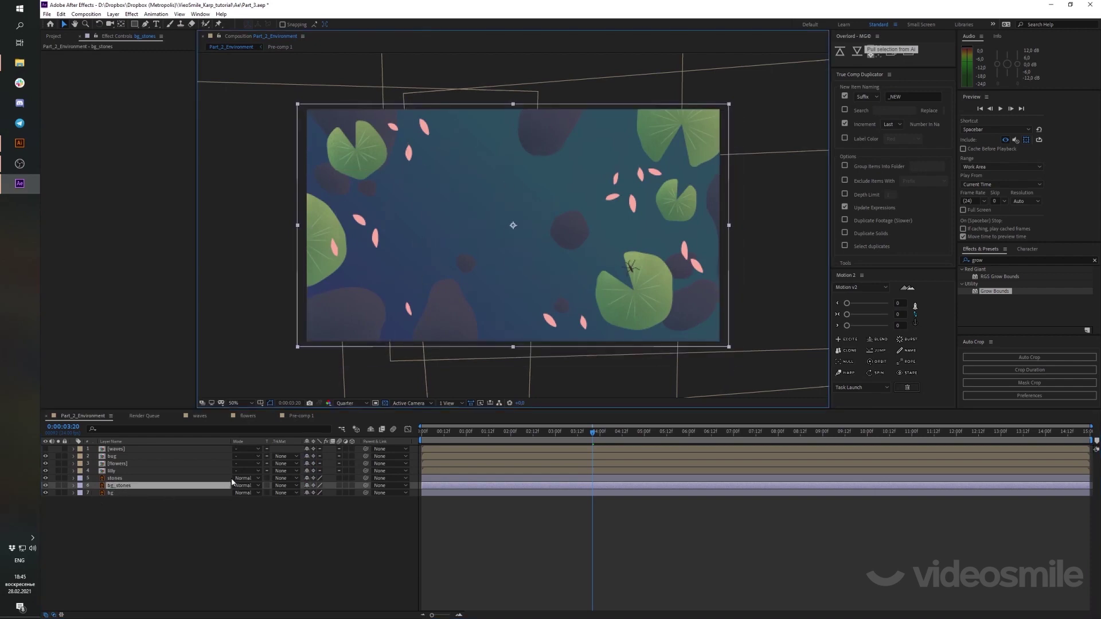
left_click(250, 487)
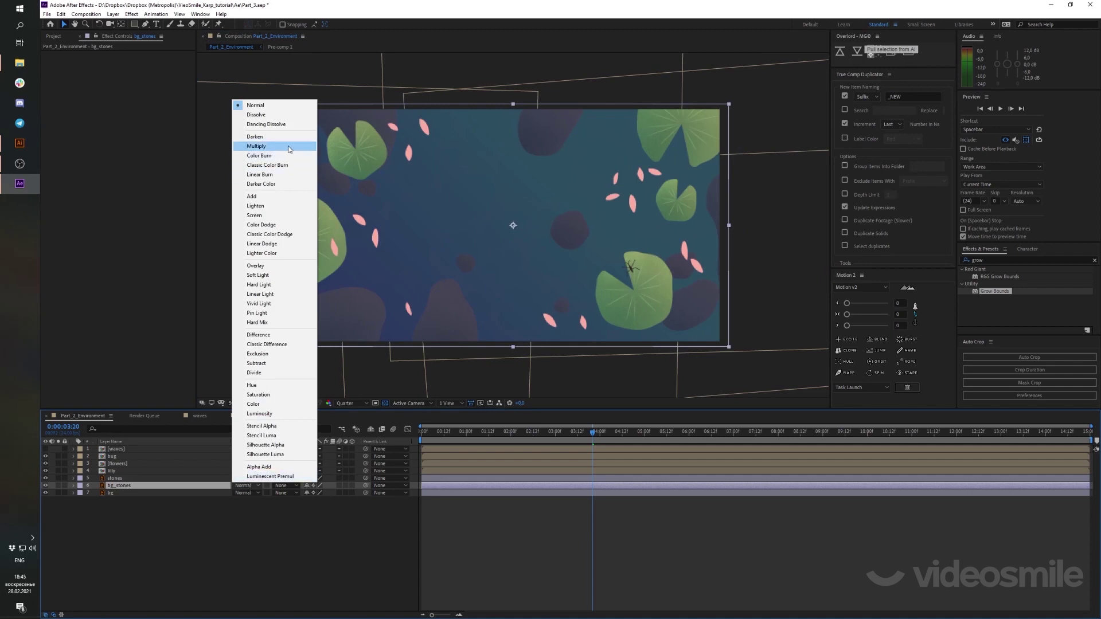
left_click(290, 150)
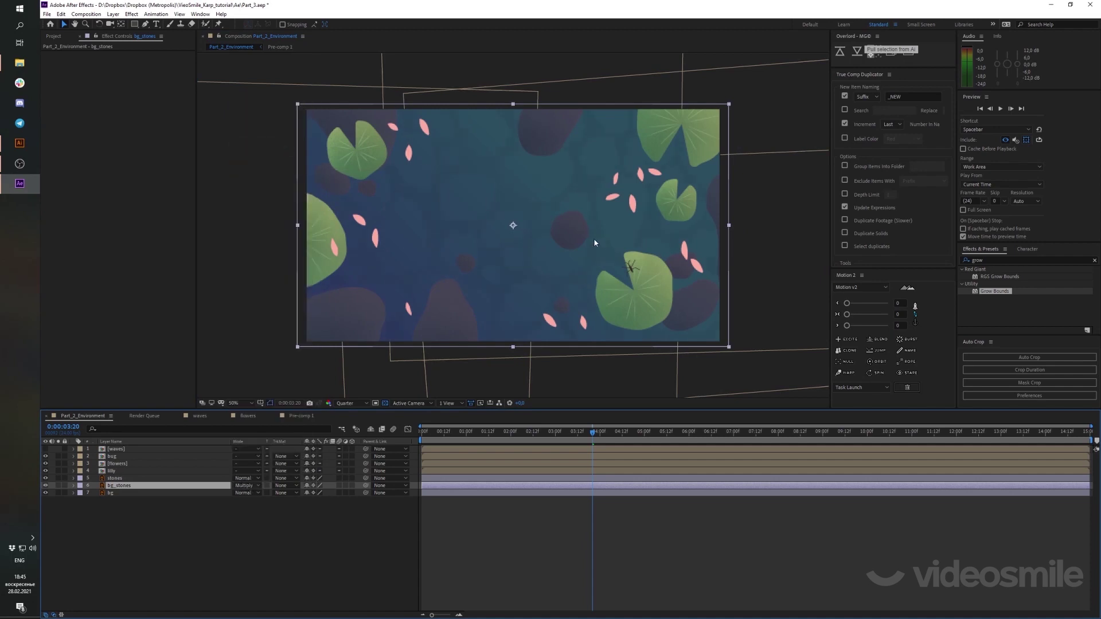
left_click(139, 516)
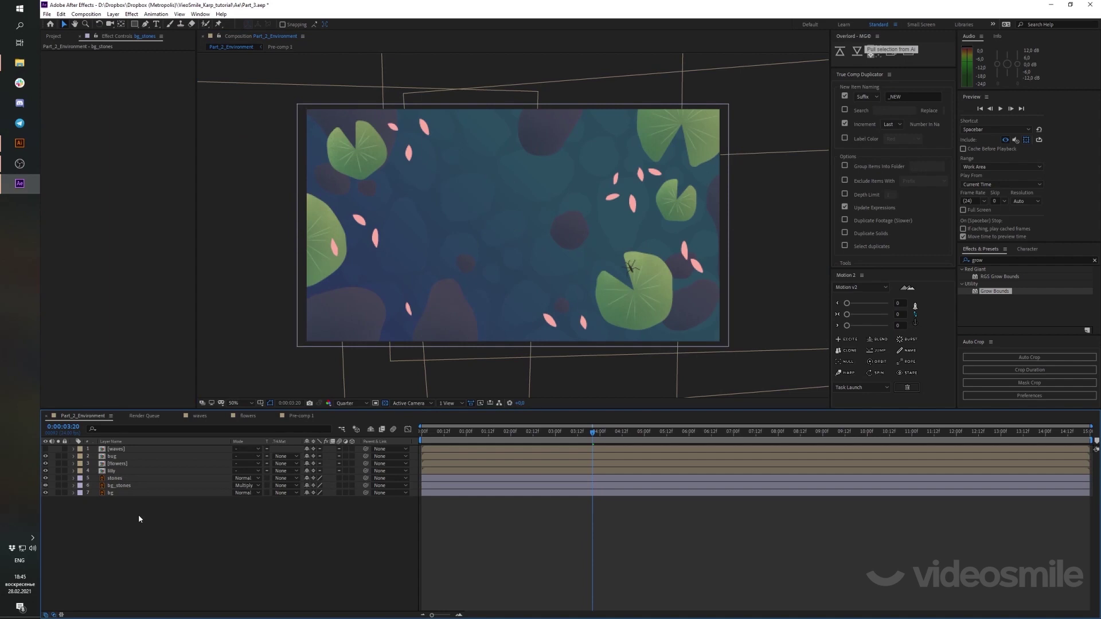
In bro_body Comp 1, create shapes from the bro_body vector layer and delete the original layer
double_click(146, 456)
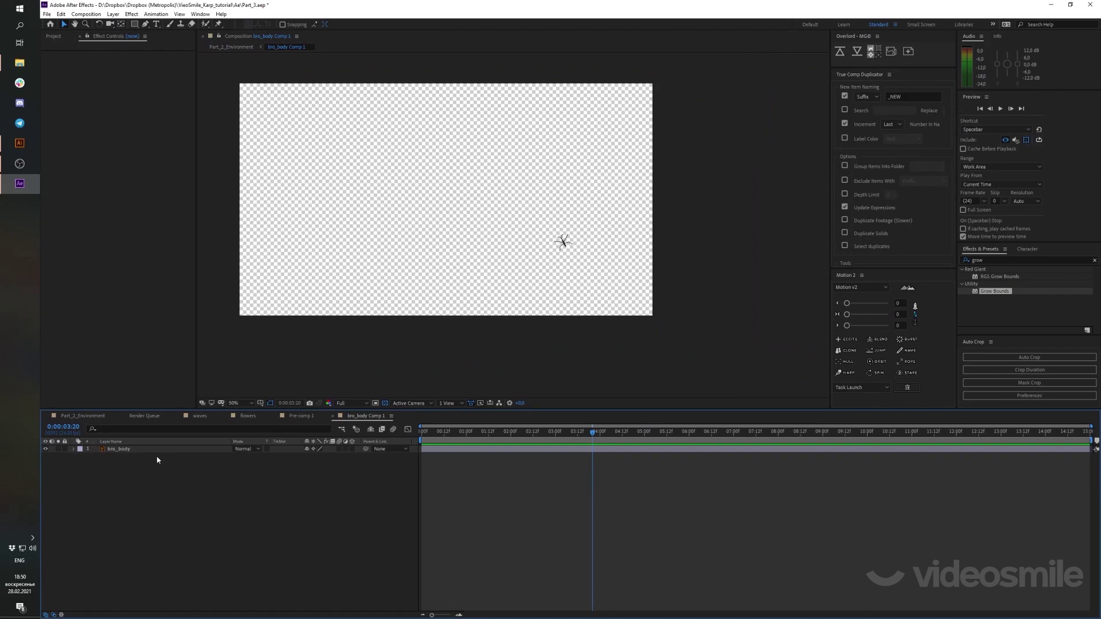
left_click(564, 242)
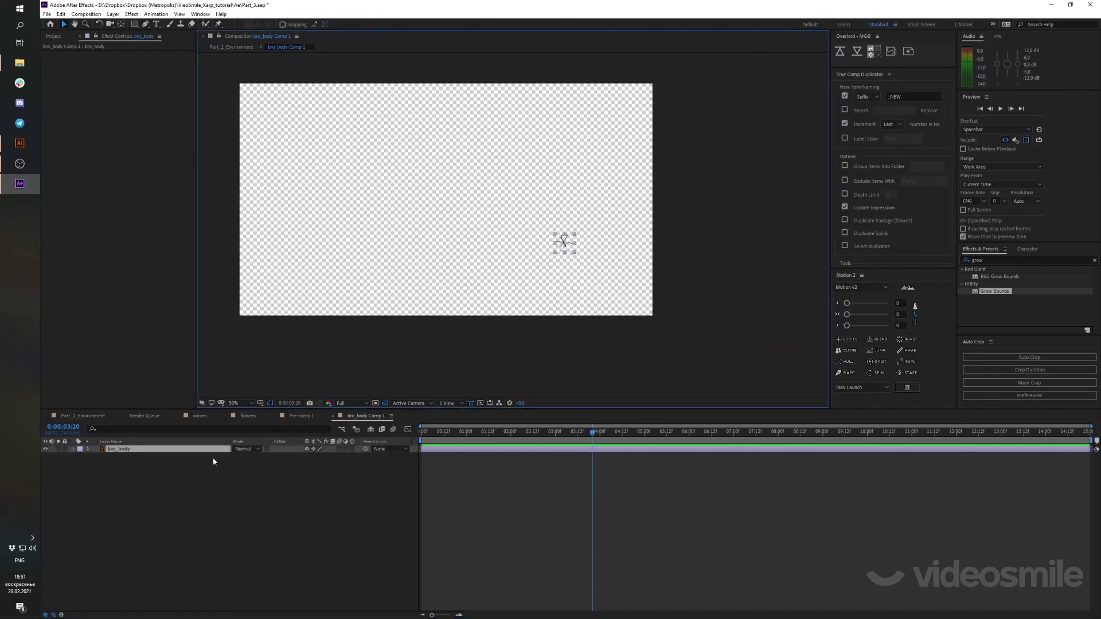
key("slash")
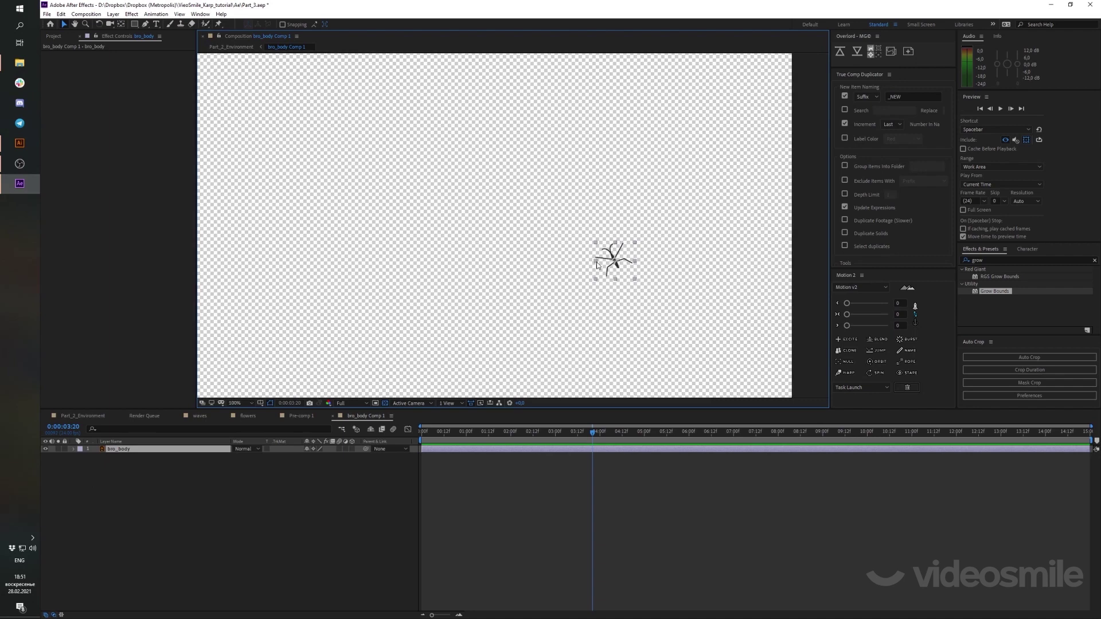
right_click(166, 451)
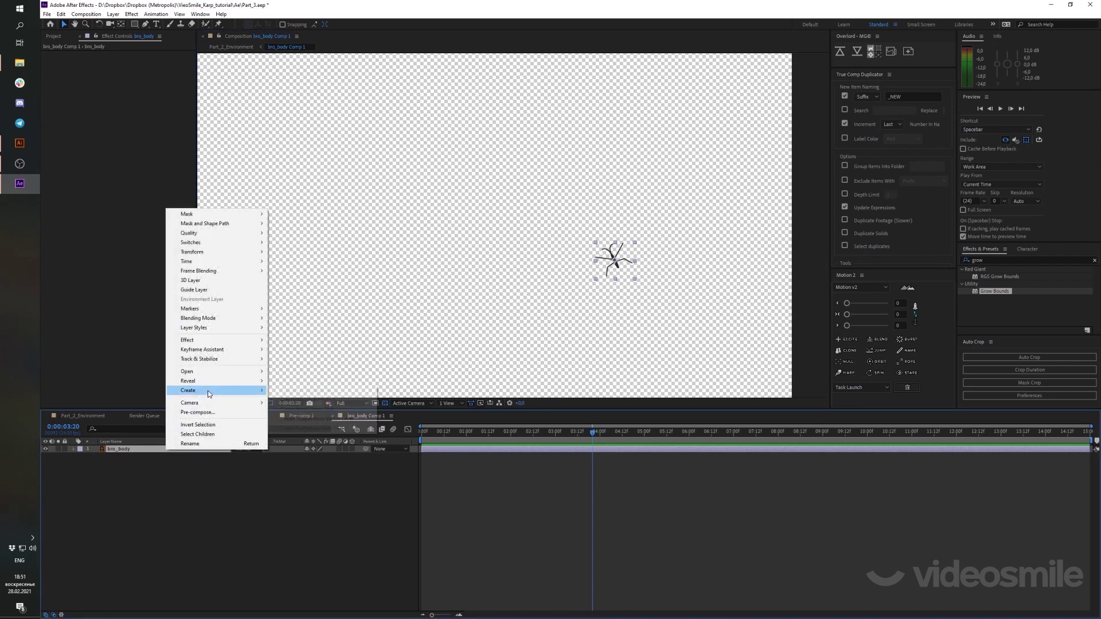
mouse_move(209, 394)
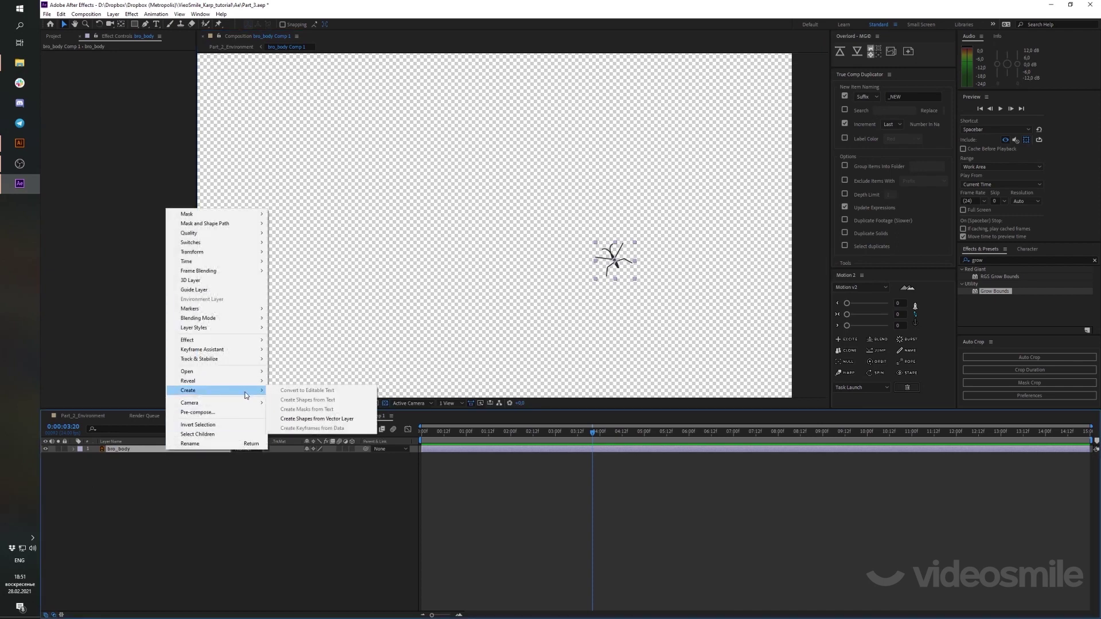
left_click(325, 423)
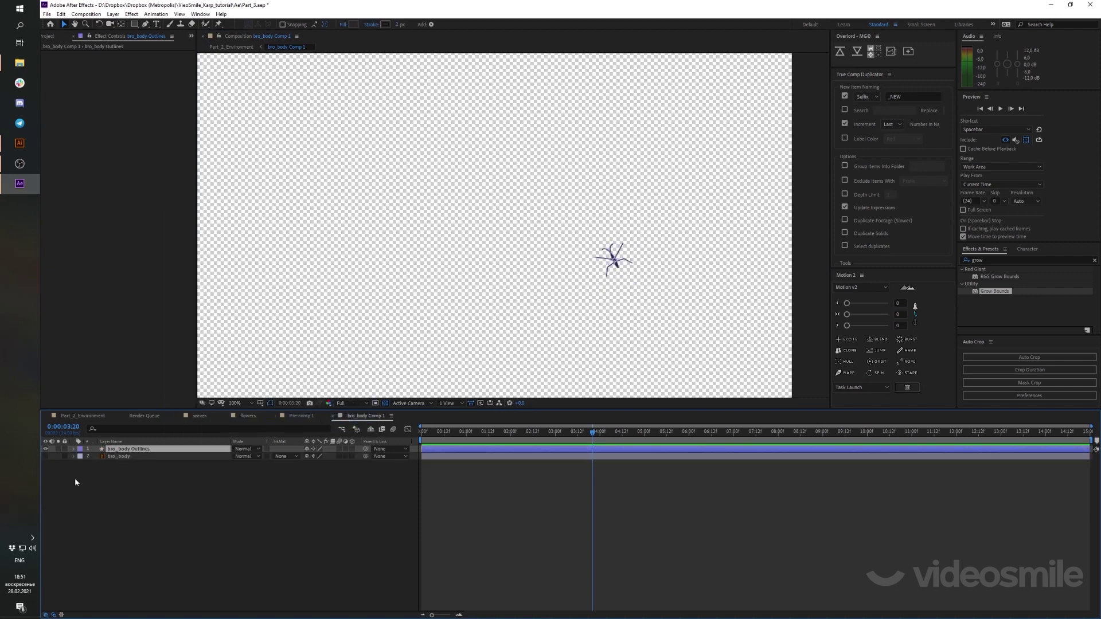
left_click(123, 458)
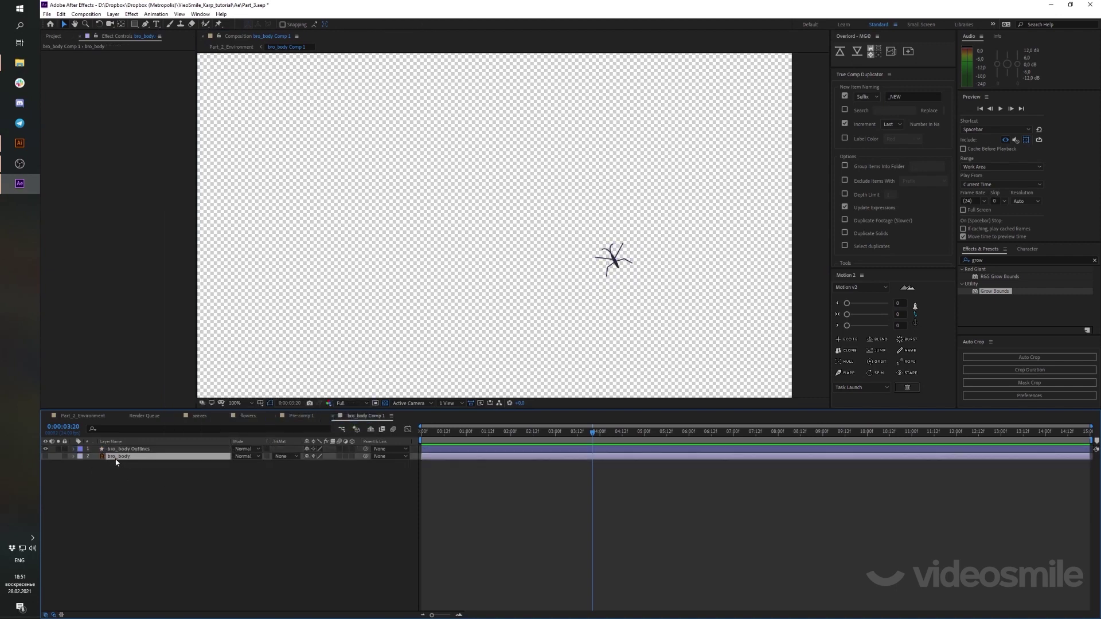
key("Delete")
Expand the bro_body Outlines Contents to inspect Group 1's path and the body shape
scroll(585, 247, "down", 1)
scroll(589, 250, "down", 3)
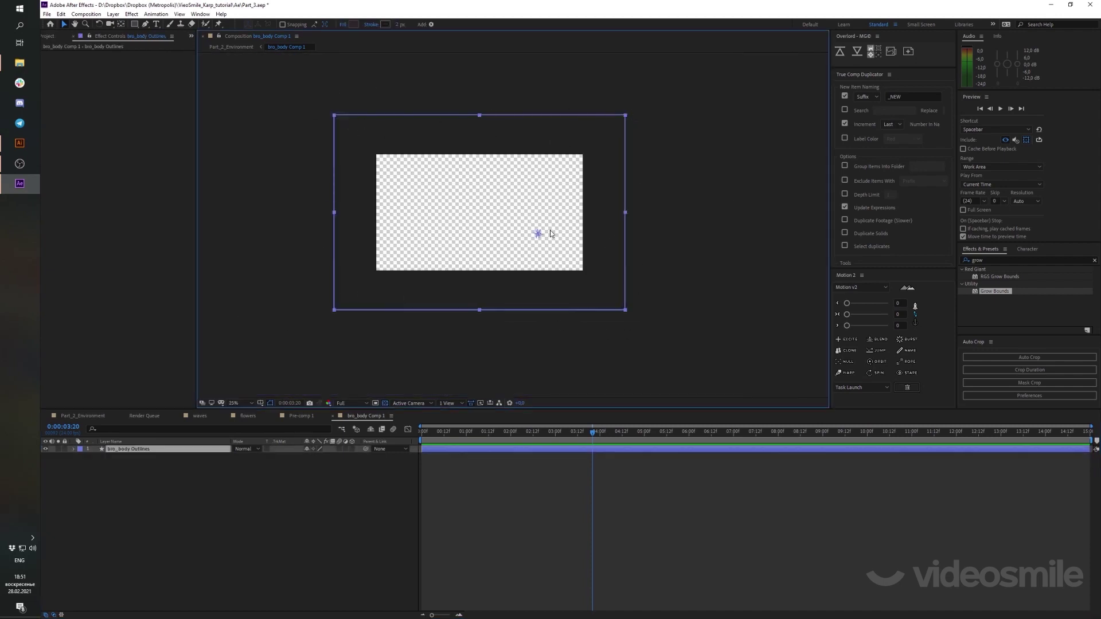
left_click(73, 449)
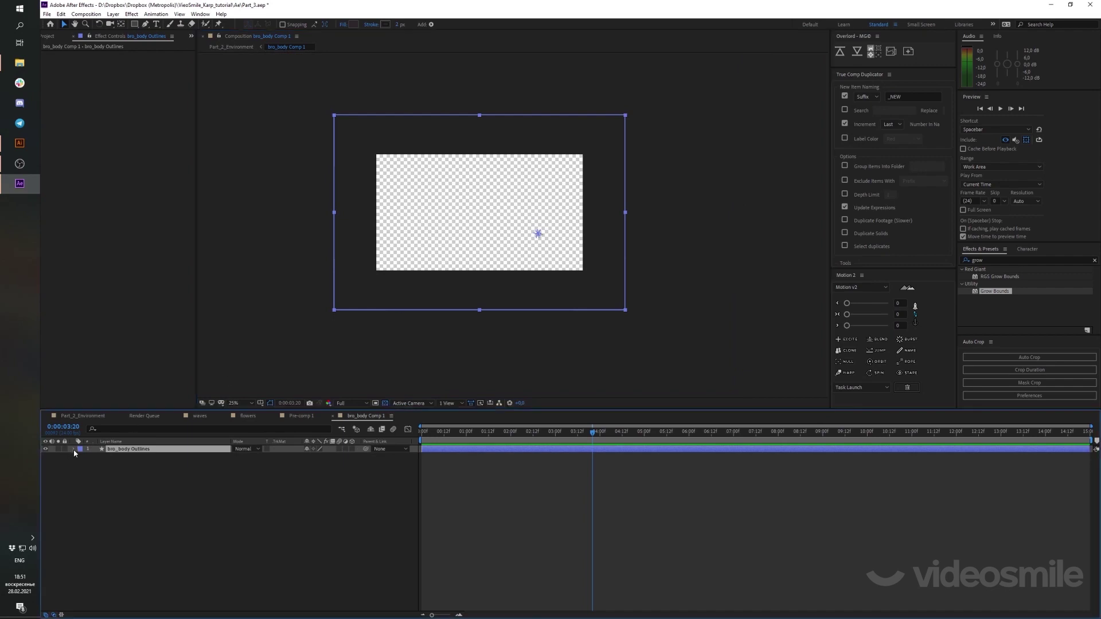
left_click(81, 456)
left_click(89, 465)
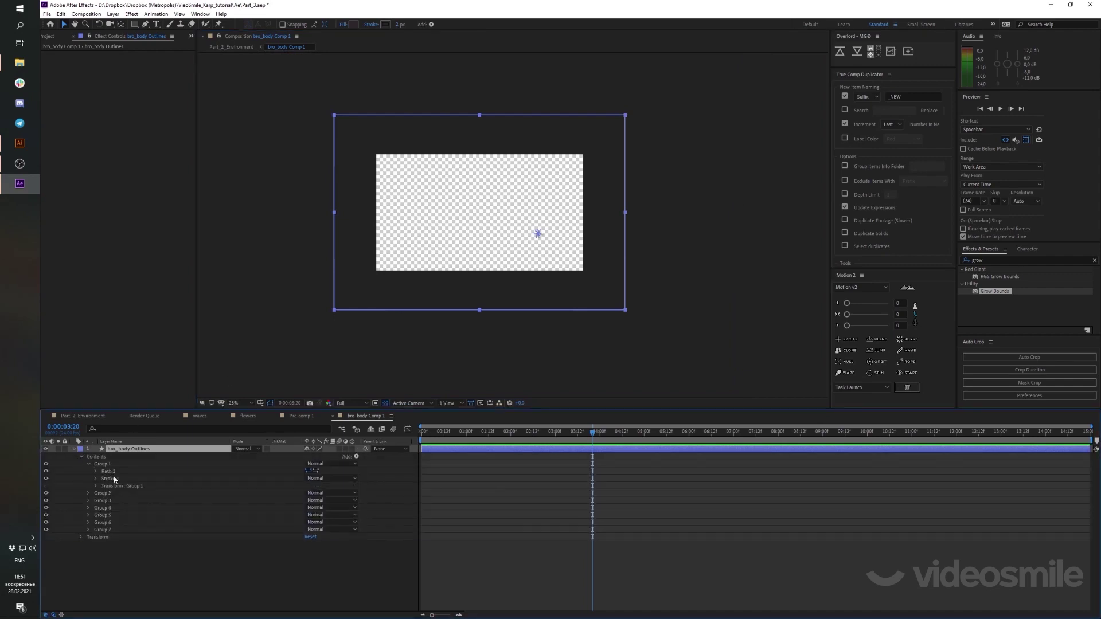
left_click(109, 470)
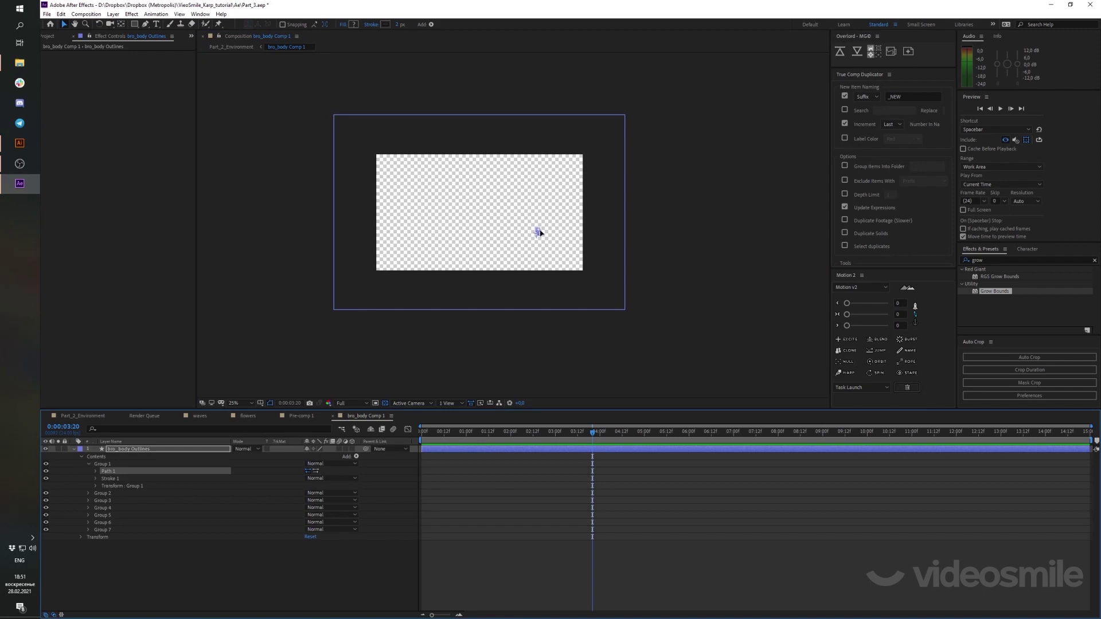
left_click(536, 233)
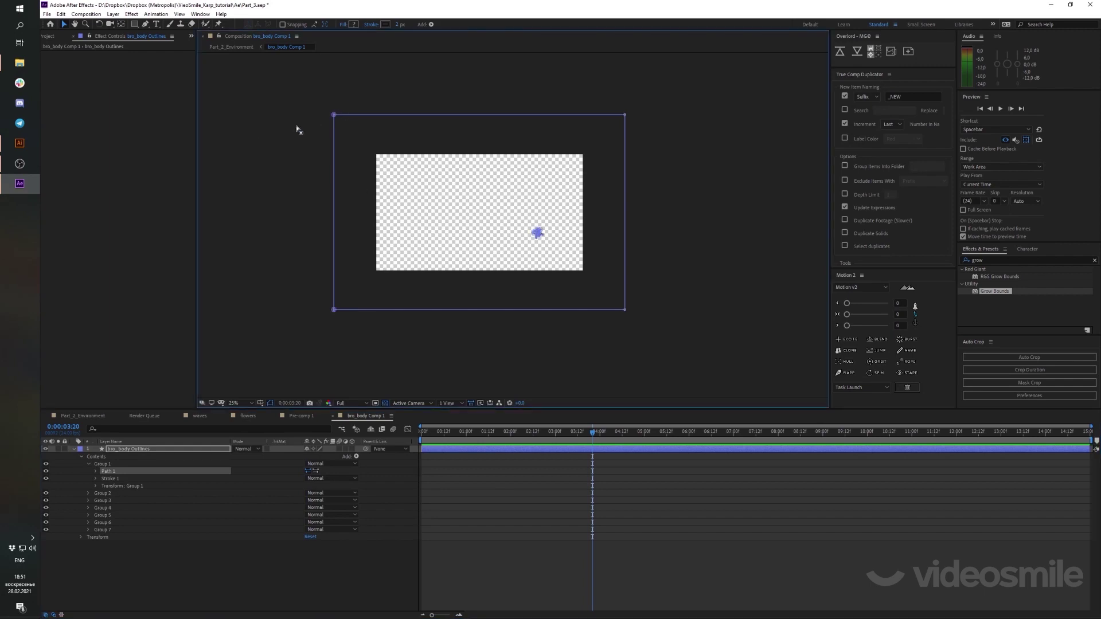
left_click_drag(412, 69, 270, 354)
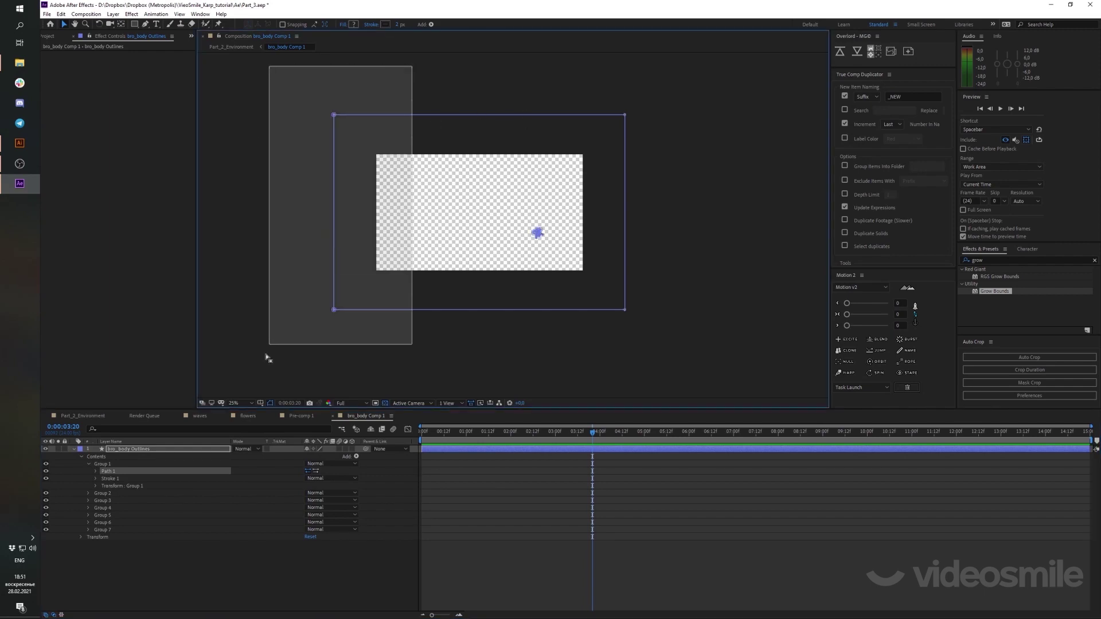
left_click_drag(671, 74, 607, 383)
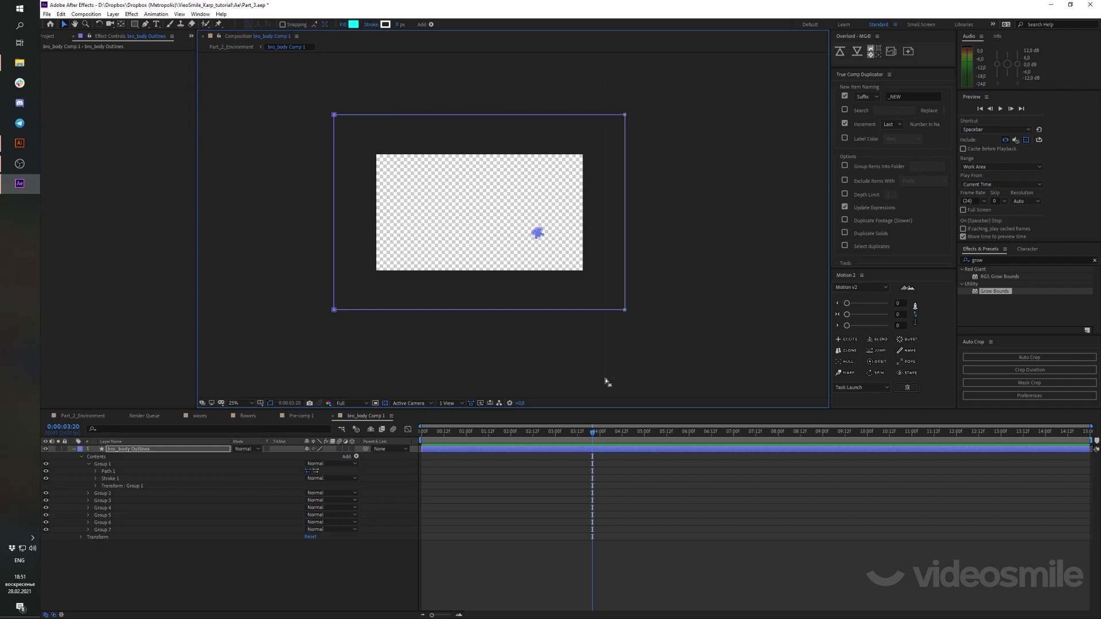
left_click(627, 139)
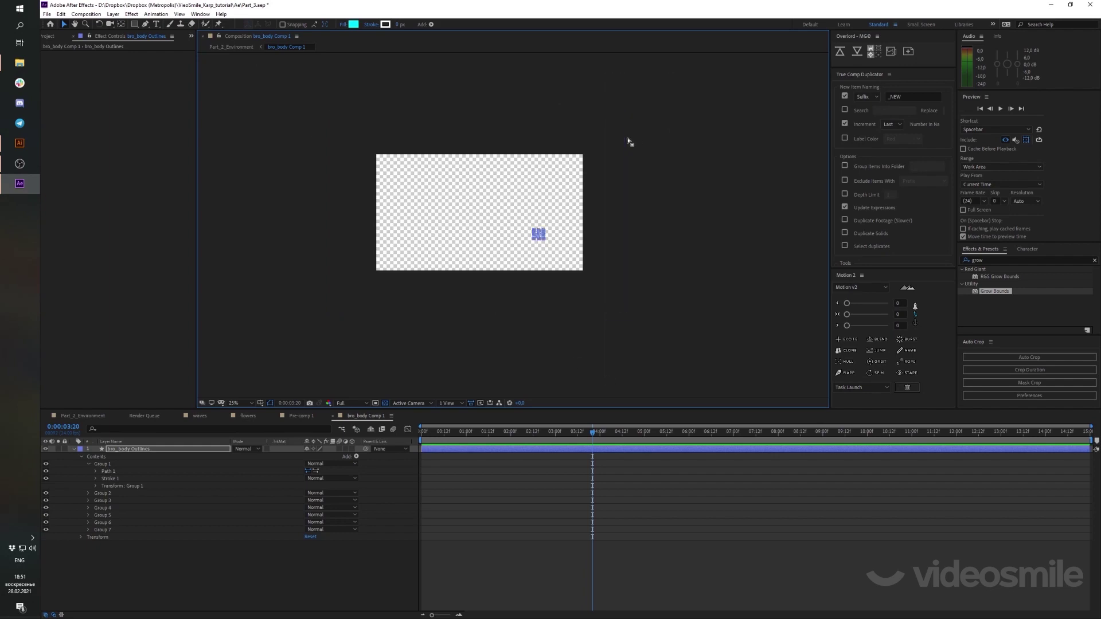
scroll(555, 236, "up", 4)
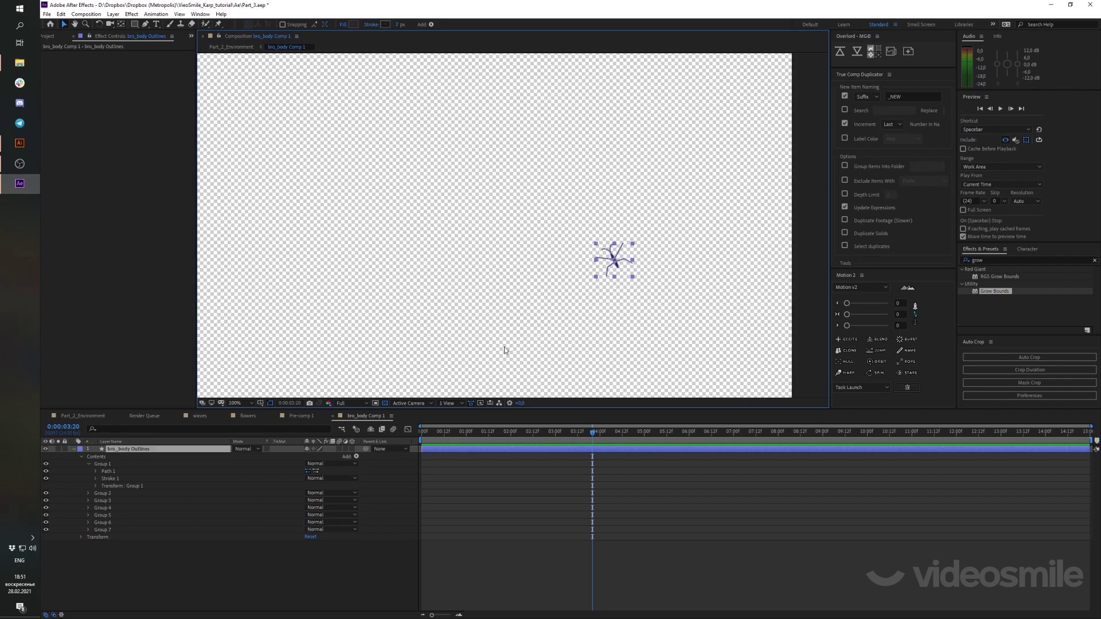
left_click(309, 468)
left_click(80, 459)
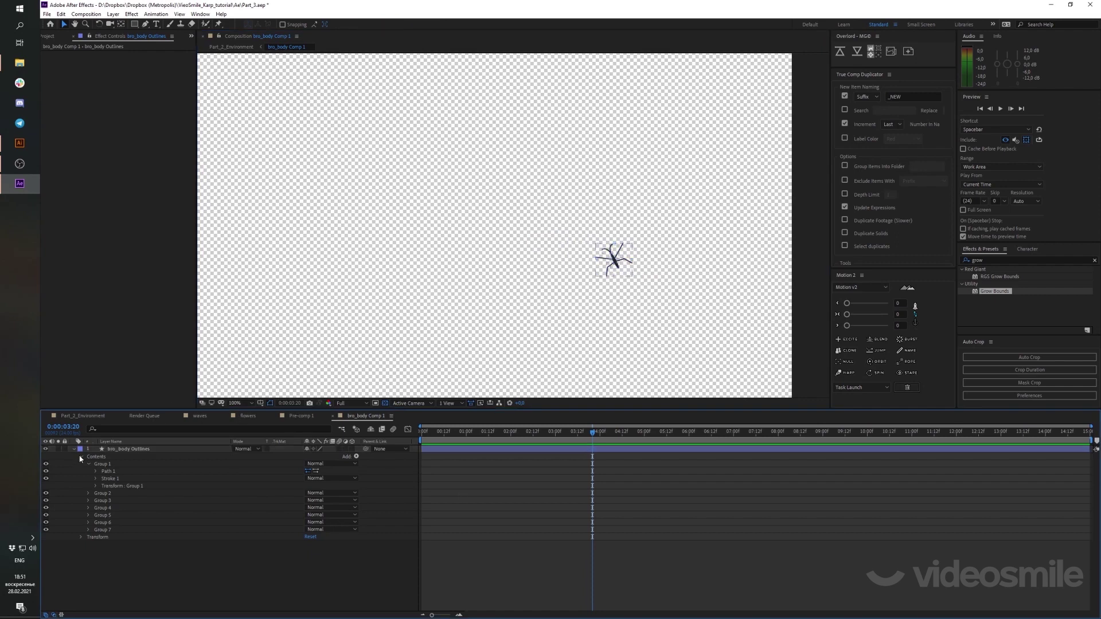
left_click(89, 463)
left_click(151, 449)
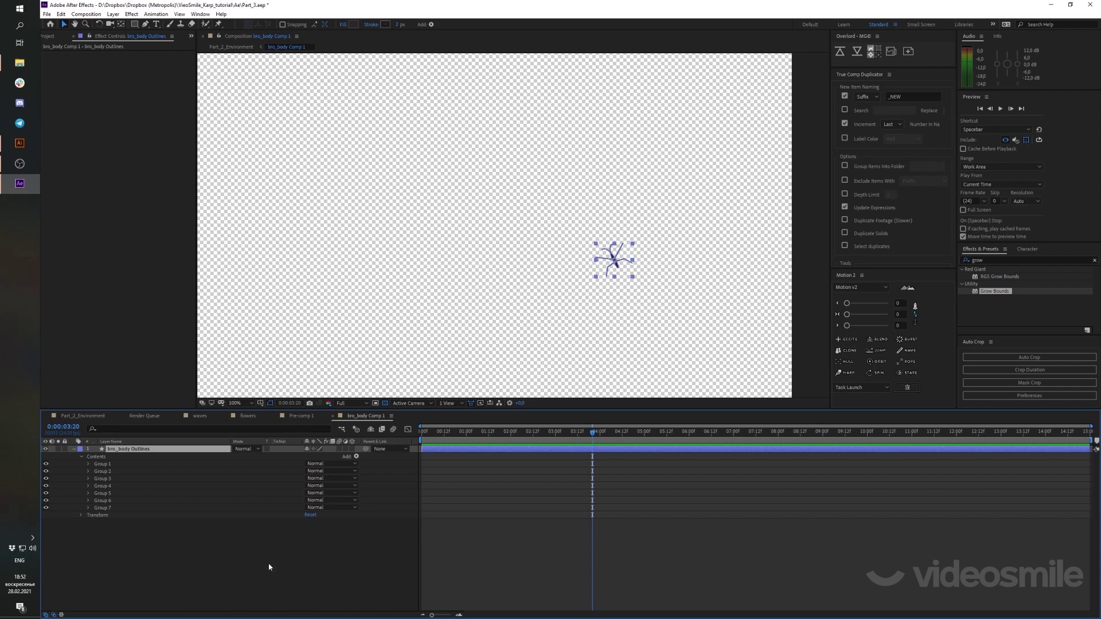
Zoom in on the bug, expand Group 3 to Path 1, and keyframe its Path at frame 0
scroll(560, 327, "up", 1)
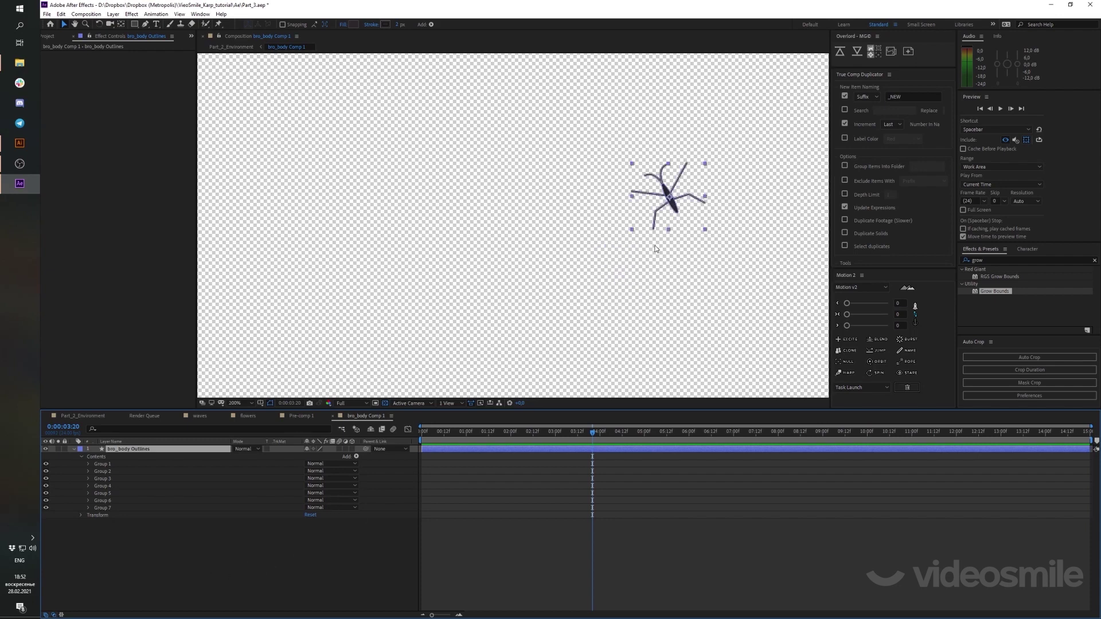
left_click_drag(667, 200, 539, 238)
scroll(547, 205, "up", 1)
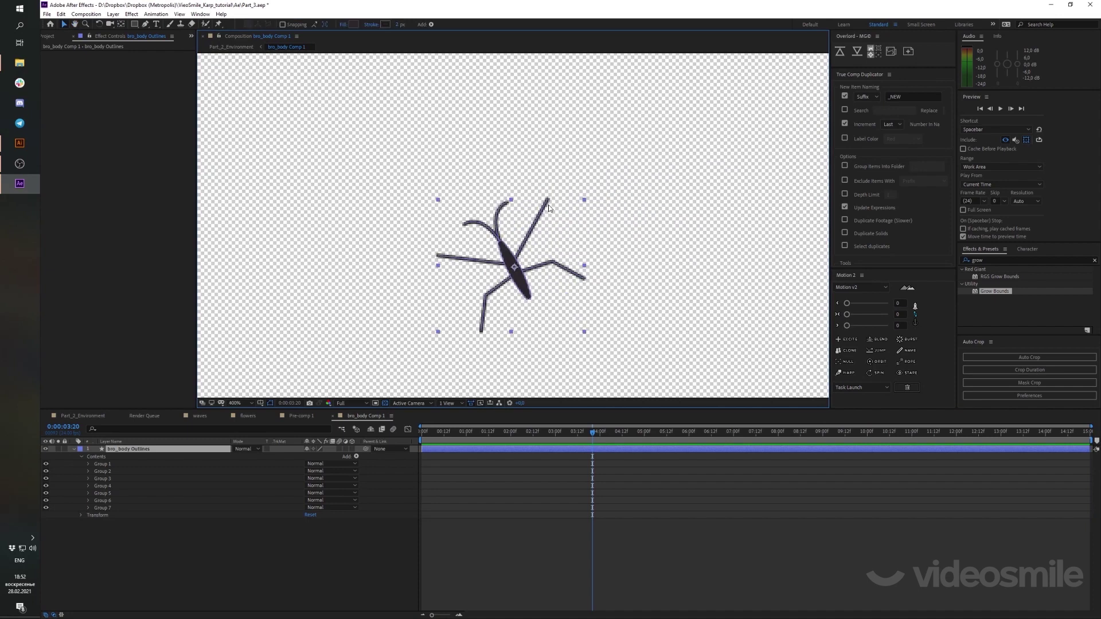
left_click(103, 465)
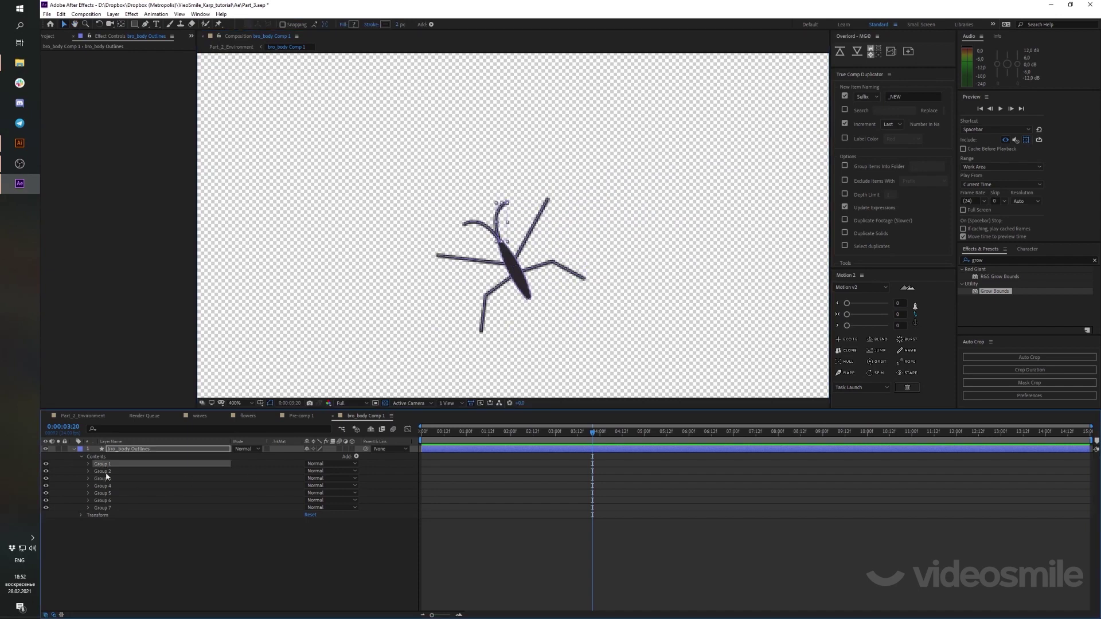
left_click(105, 471)
left_click(106, 479)
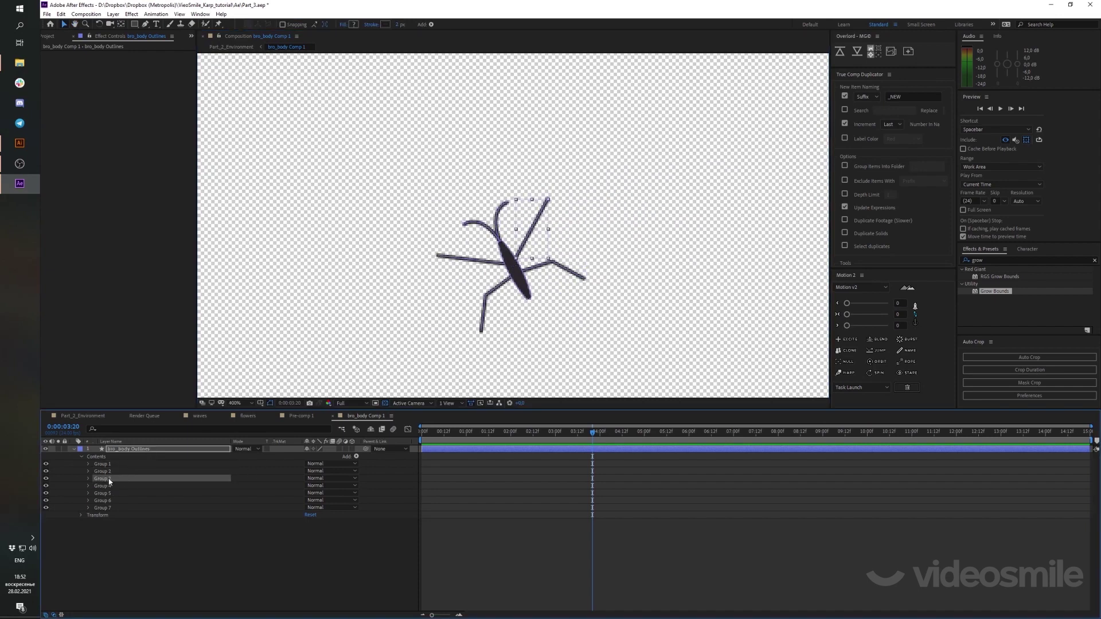
left_click(88, 478)
left_click(96, 486)
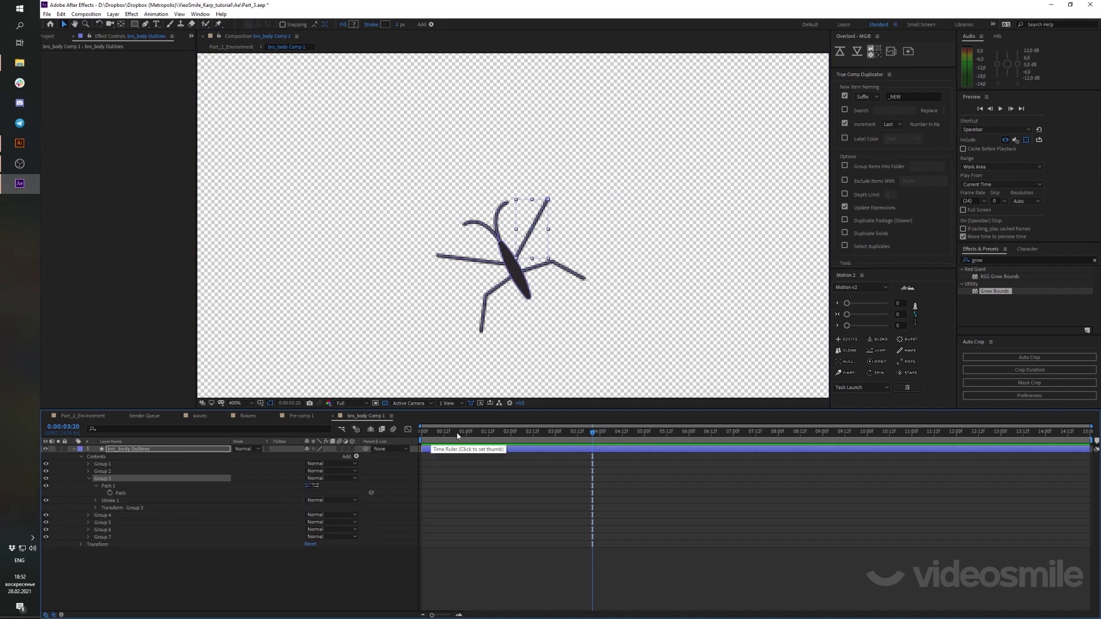
left_click(420, 434)
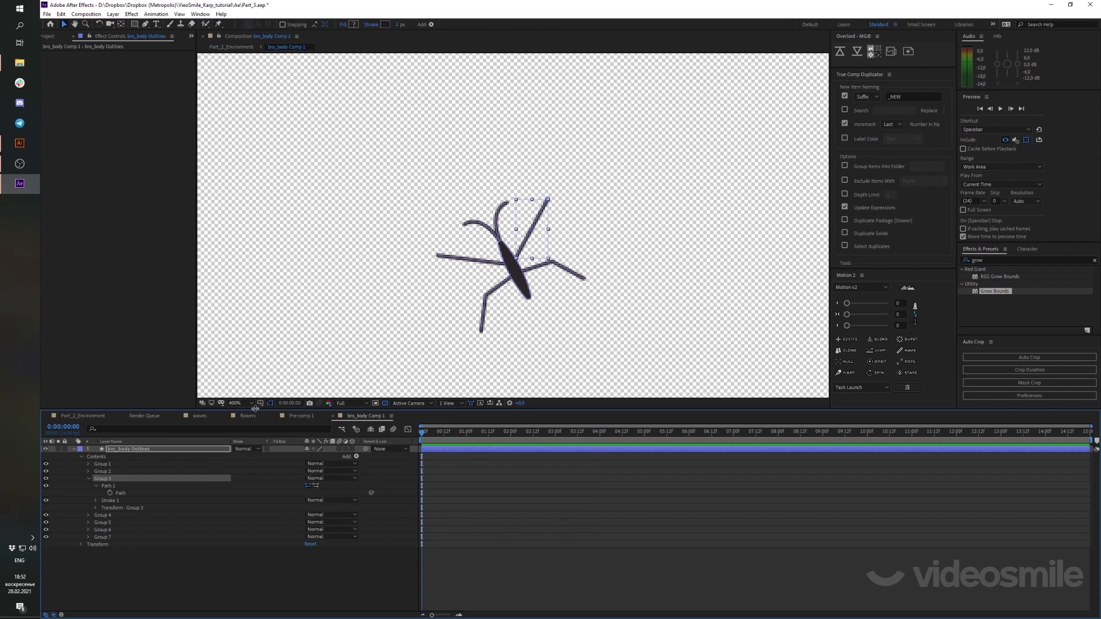
left_click(109, 493)
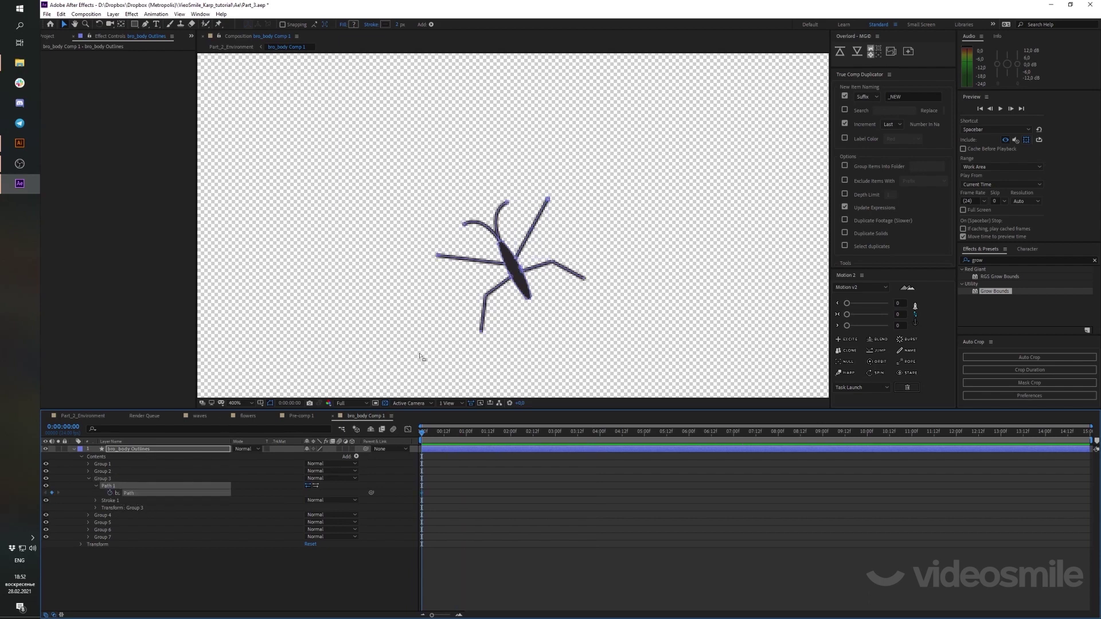
Add frame-0 Path keyframes to the Group 4 and Group 5 legs
left_click(105, 517)
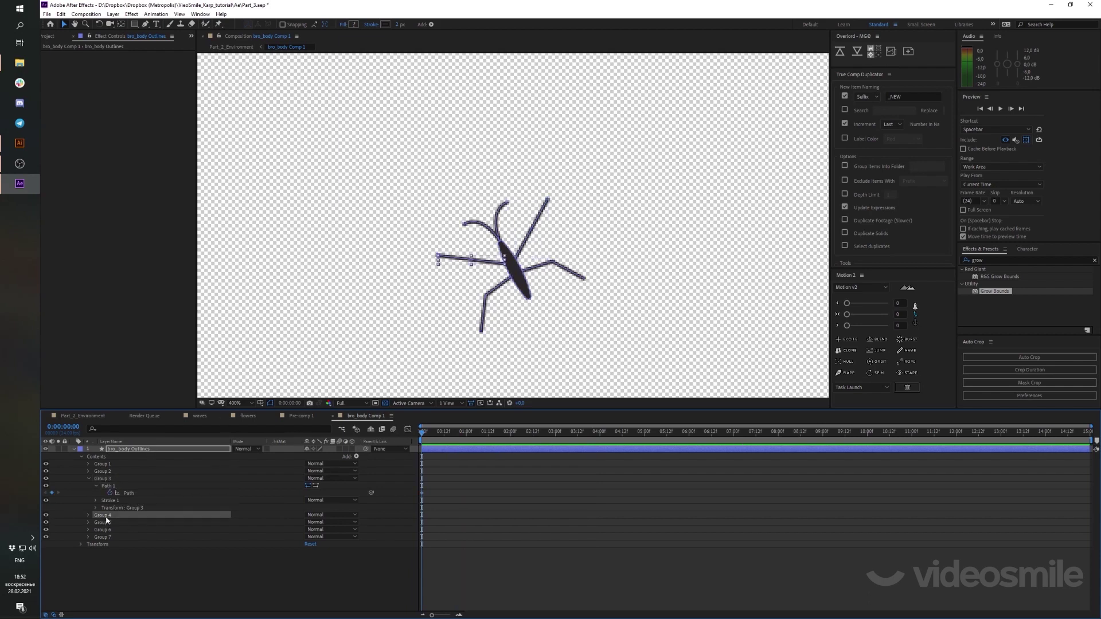
left_click(88, 515)
left_click(96, 522)
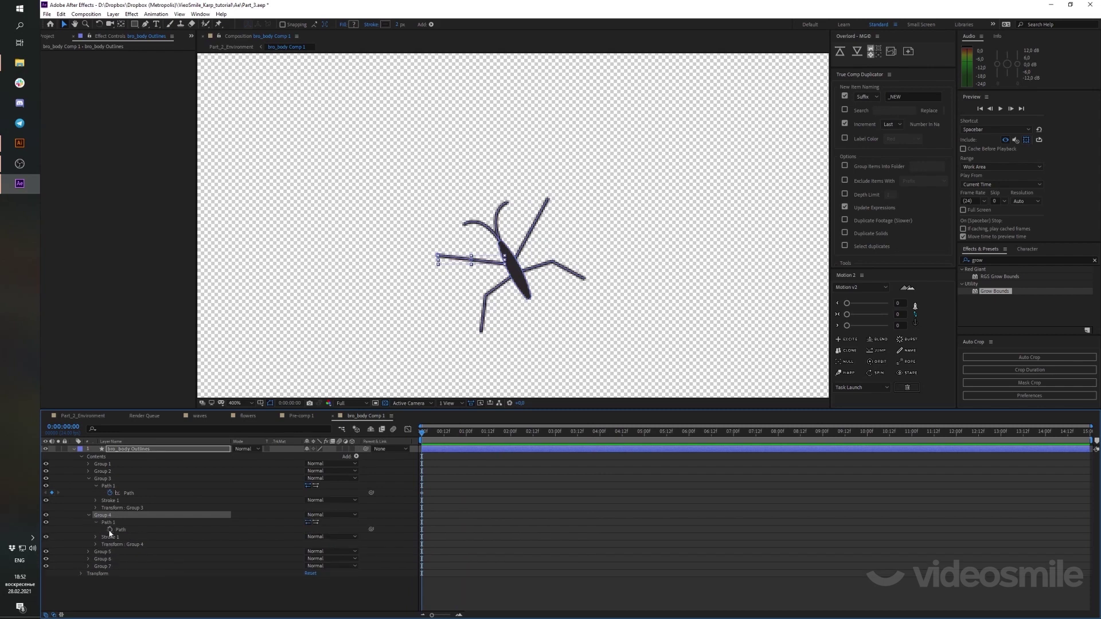
left_click(110, 530)
left_click(101, 553)
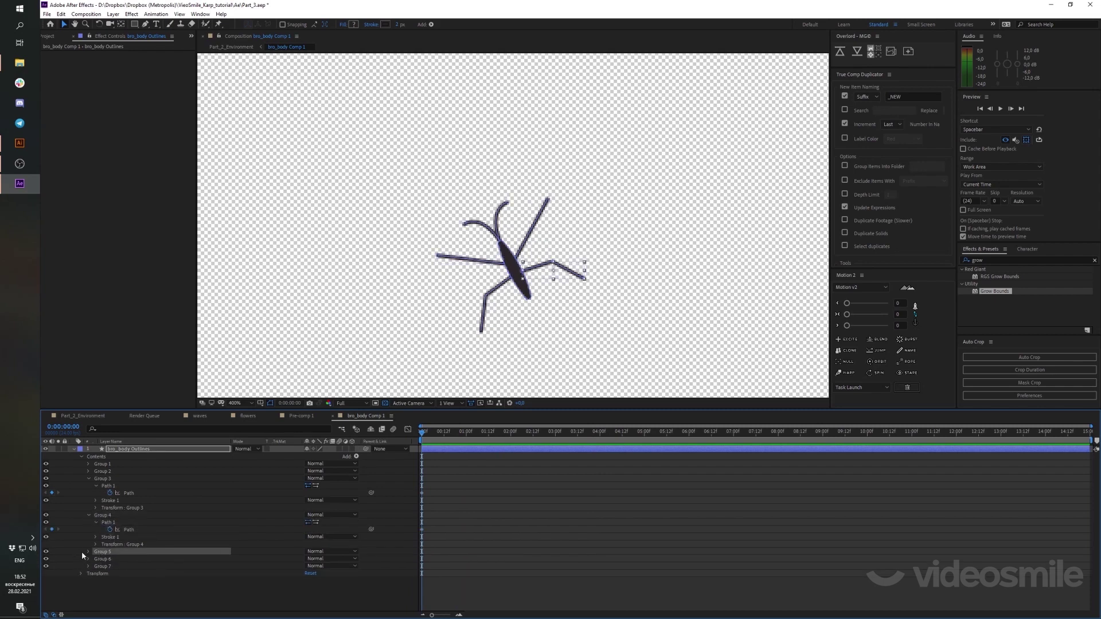
left_click(90, 551)
left_click(96, 559)
left_click(109, 566)
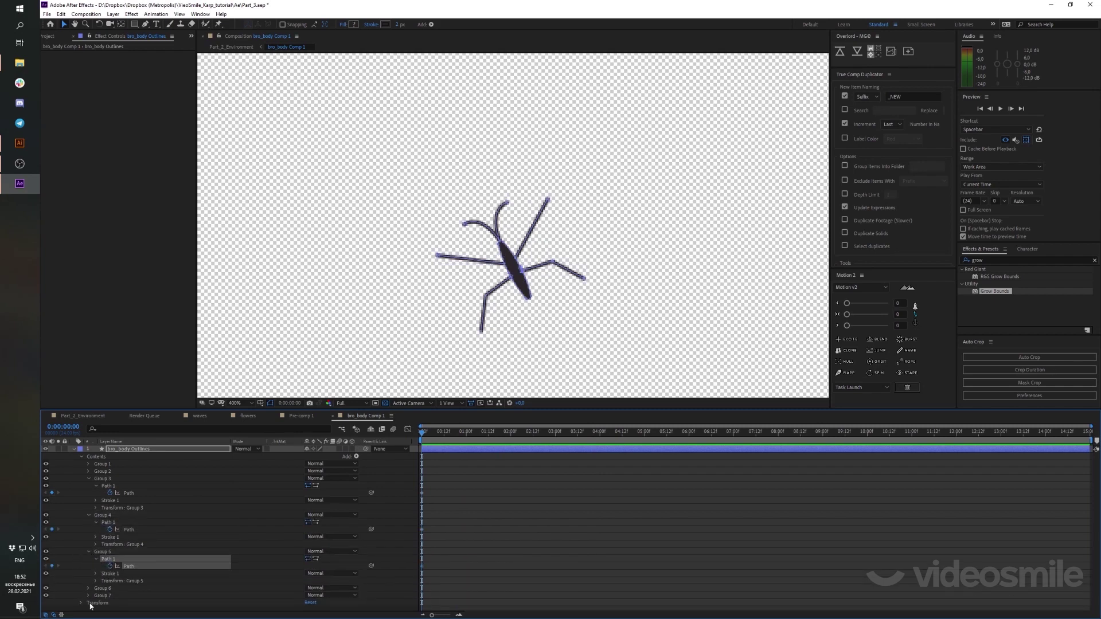
Add a frame-0 Path keyframe to Group 6 and reselect the bro_body Outlines layer
left_click(103, 589)
left_click(89, 588)
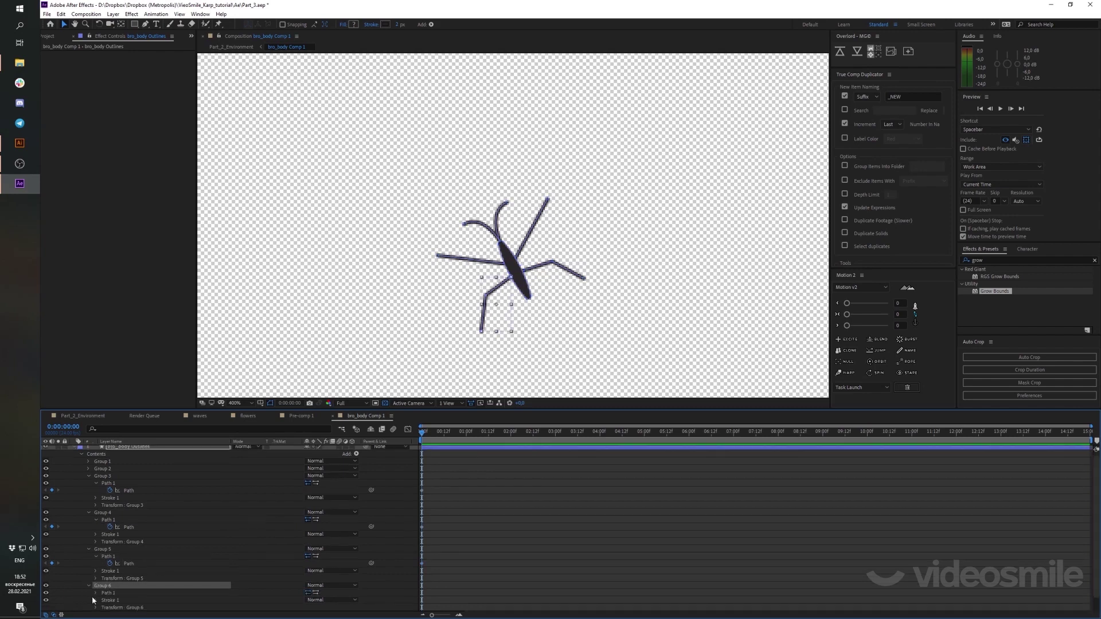
left_click(96, 592)
left_click(108, 593)
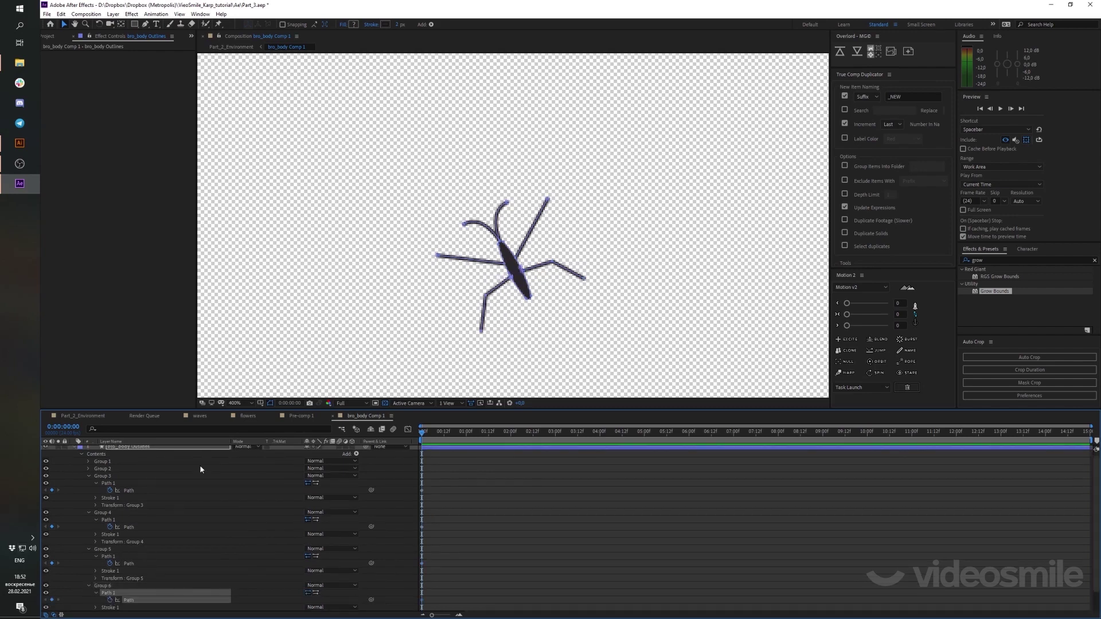
scroll(447, 497, "up", 1)
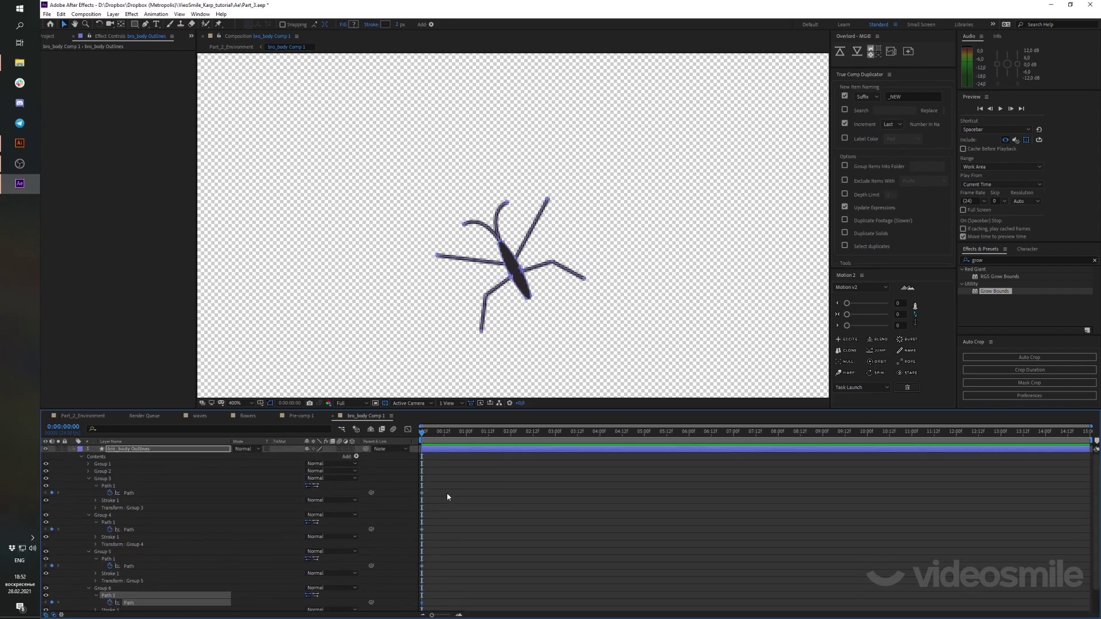
left_click(433, 450)
Show only the keyframed leg paths and zoom the timeline in to frame 5
key("u")
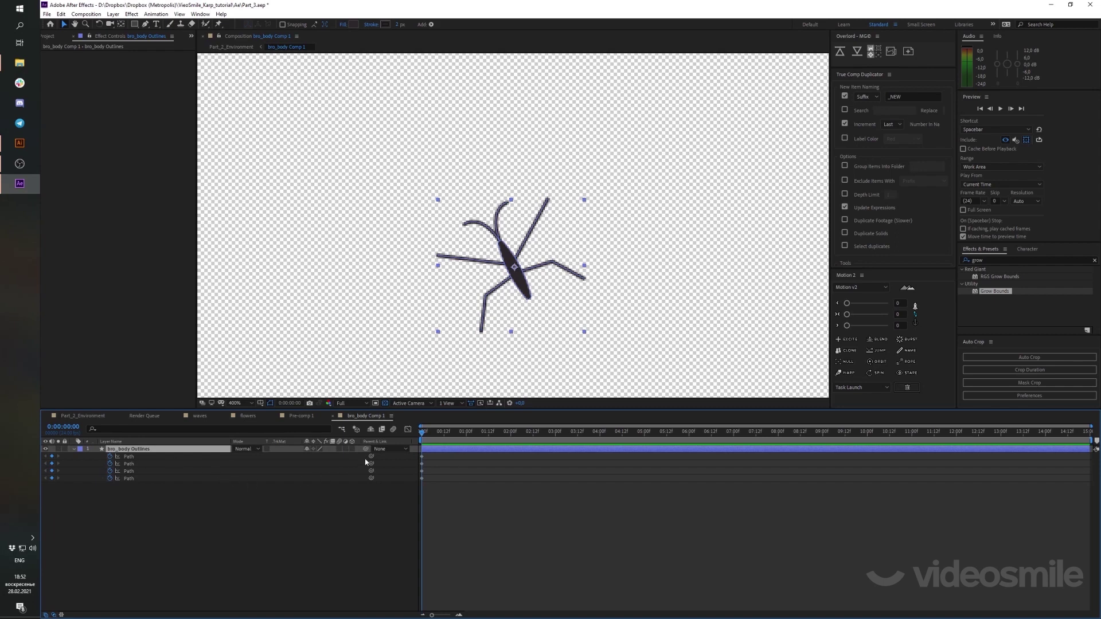
key("=")
key("=")
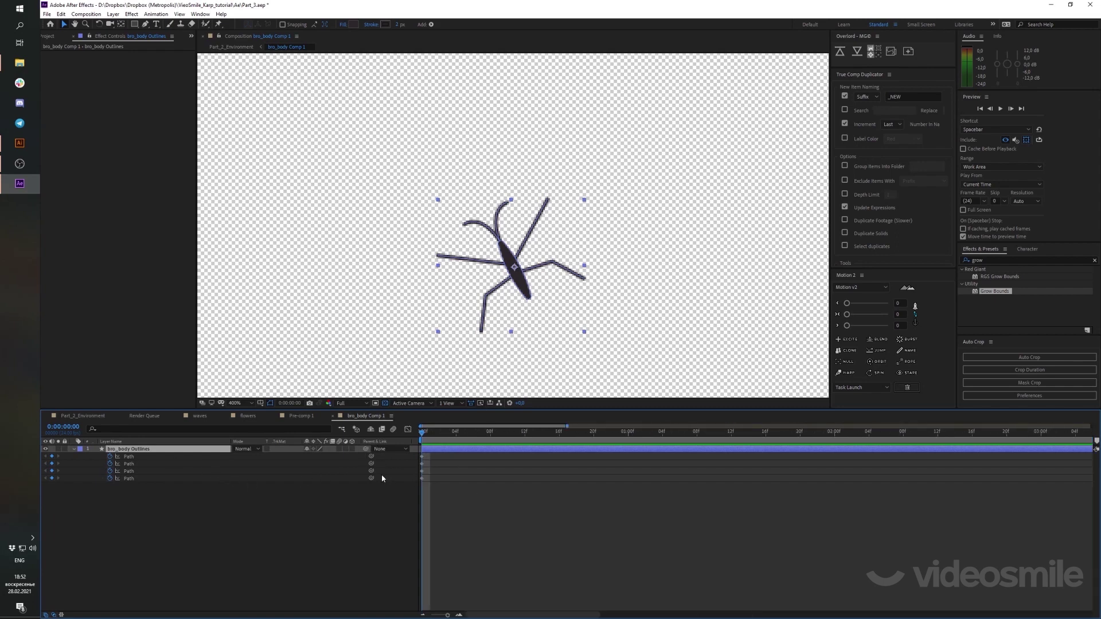
key("=")
left_click_drag(424, 435, 519, 439)
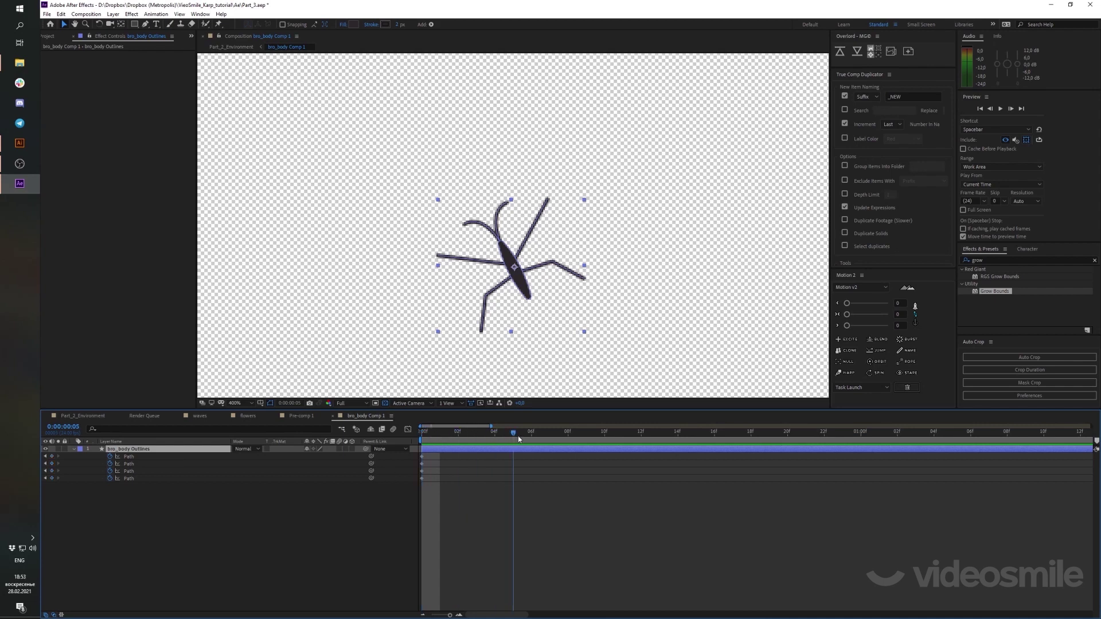
Bend the leg tips into a new pose at frame 5, then select the frame-0 keys at frame 7
left_click(129, 457)
mouse_move(580, 173)
left_mouse_down()
mouse_move(542, 218)
mouse_move(555, 243)
left_mouse_up()
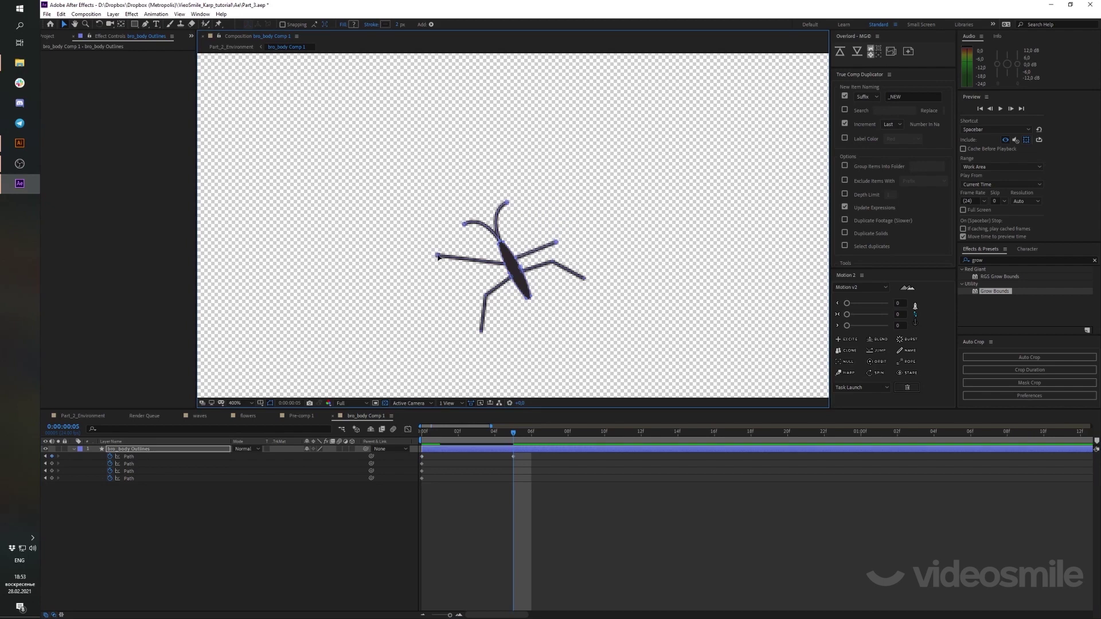
left_click_drag(439, 257, 464, 290)
left_click_drag(482, 333, 501, 343)
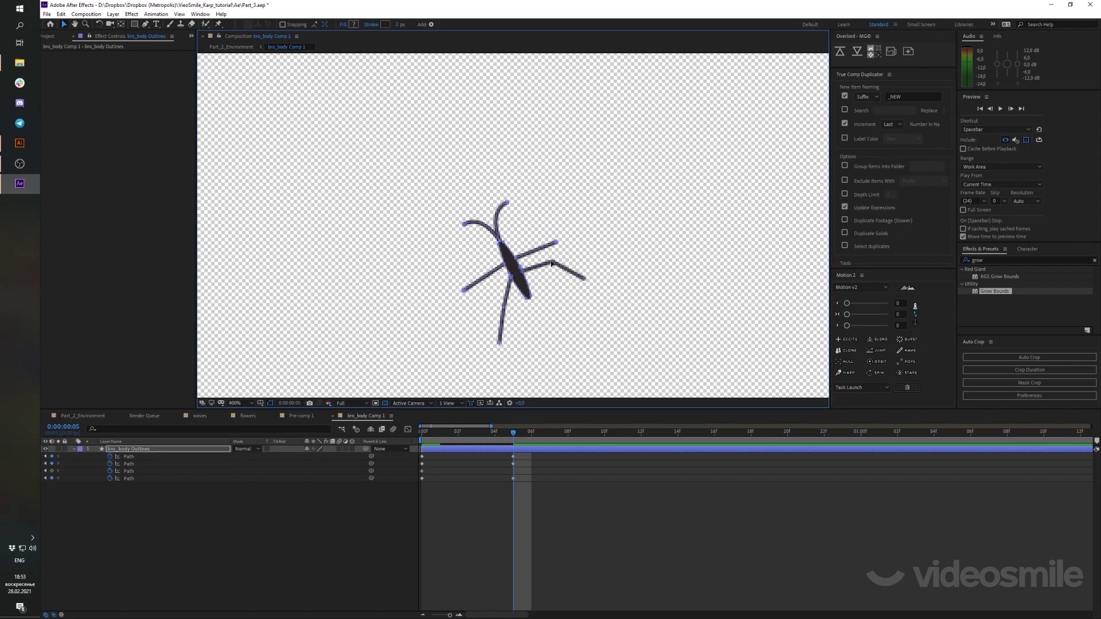
left_click_drag(551, 263, 553, 282)
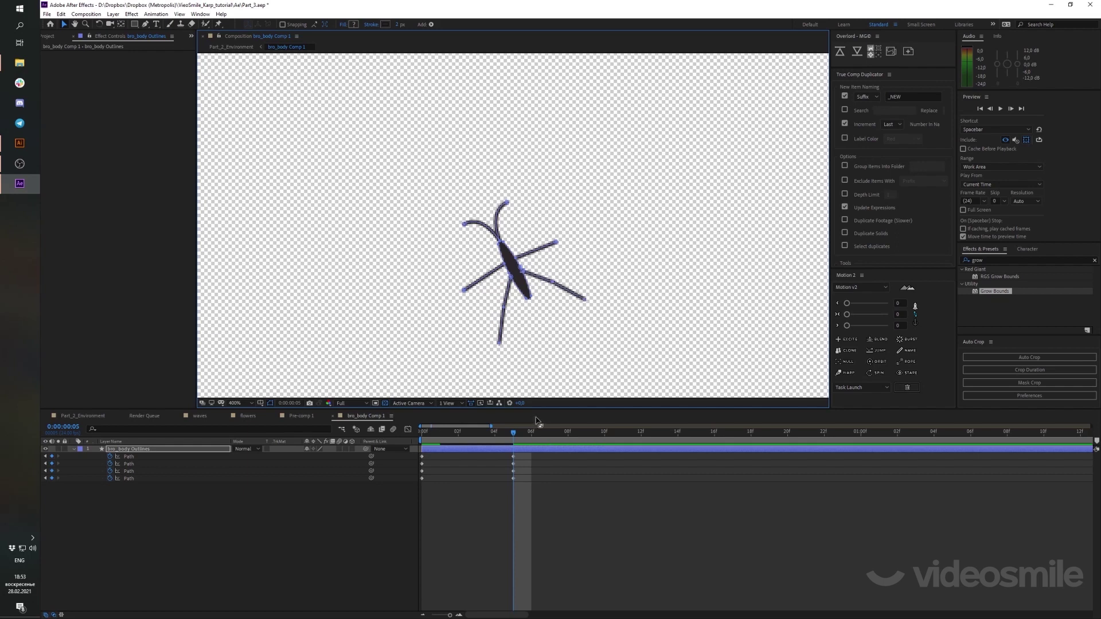
left_click_drag(519, 436, 548, 437)
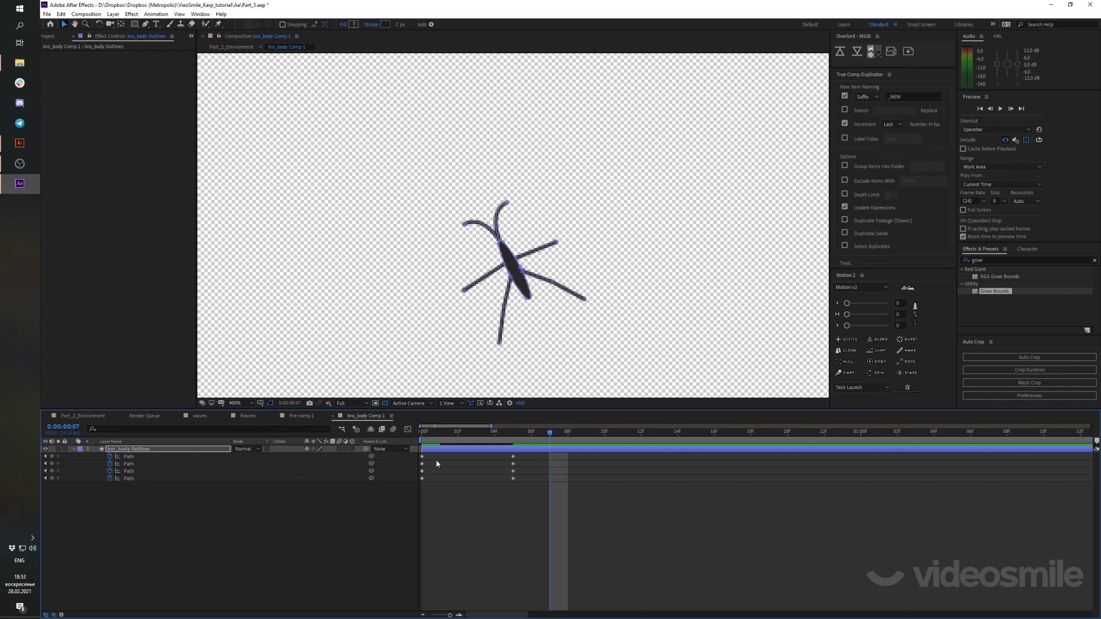
mouse_move(436, 459)
left_mouse_down()
mouse_move(403, 491)
mouse_move(395, 476)
left_mouse_up()
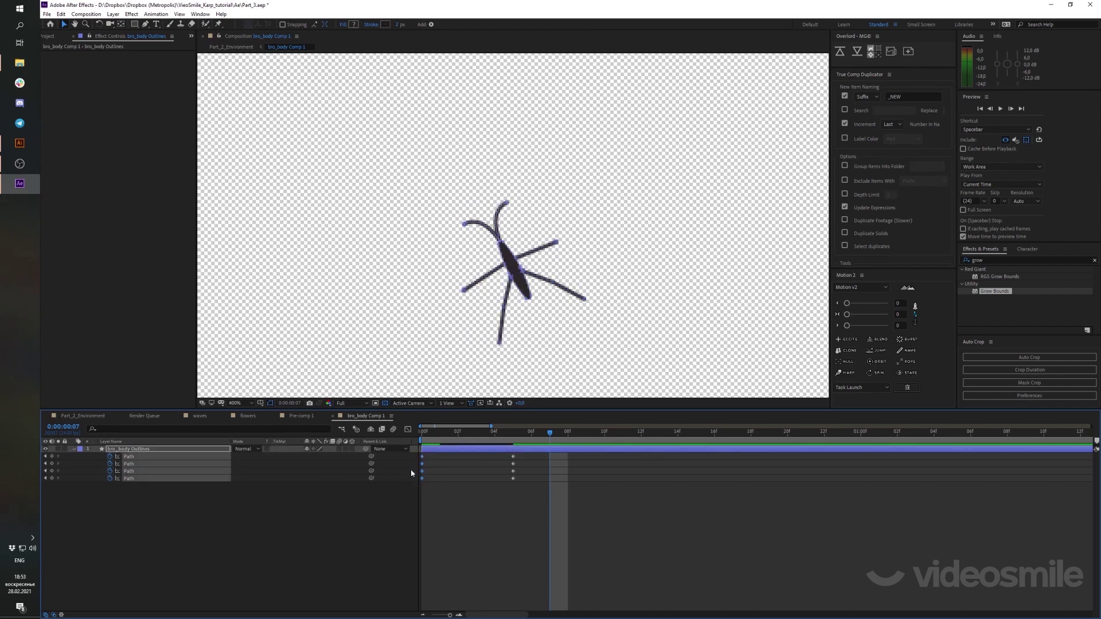
Paste the starting leg pose at frame 7 and preview from the first frame
key("ctrl+c")
key("ctrl+v")
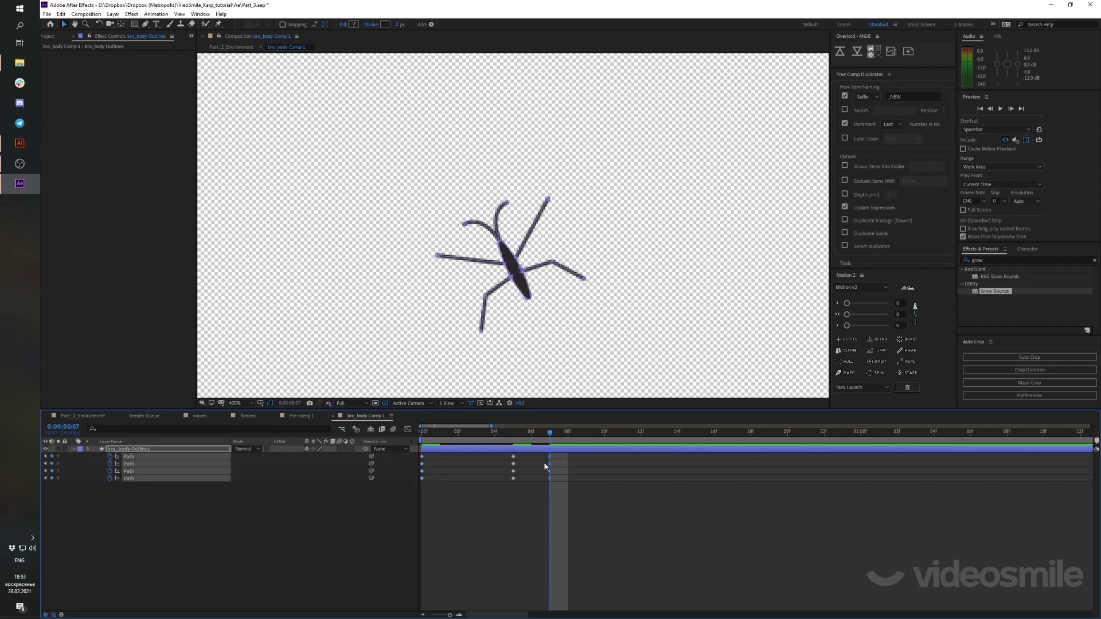
key("Home")
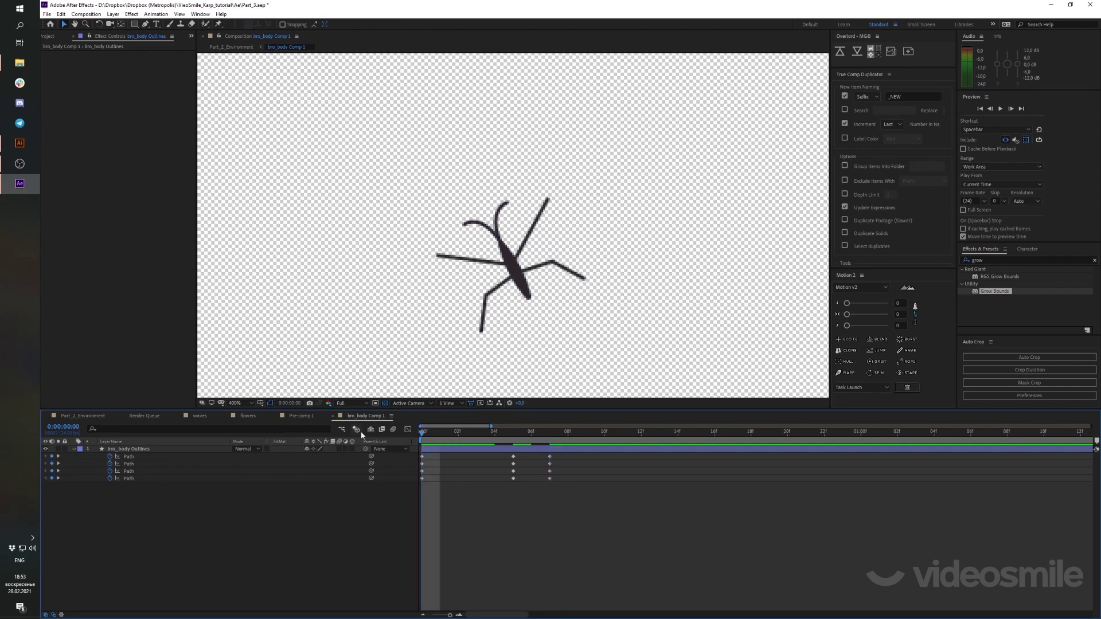
key("space")
key("space")
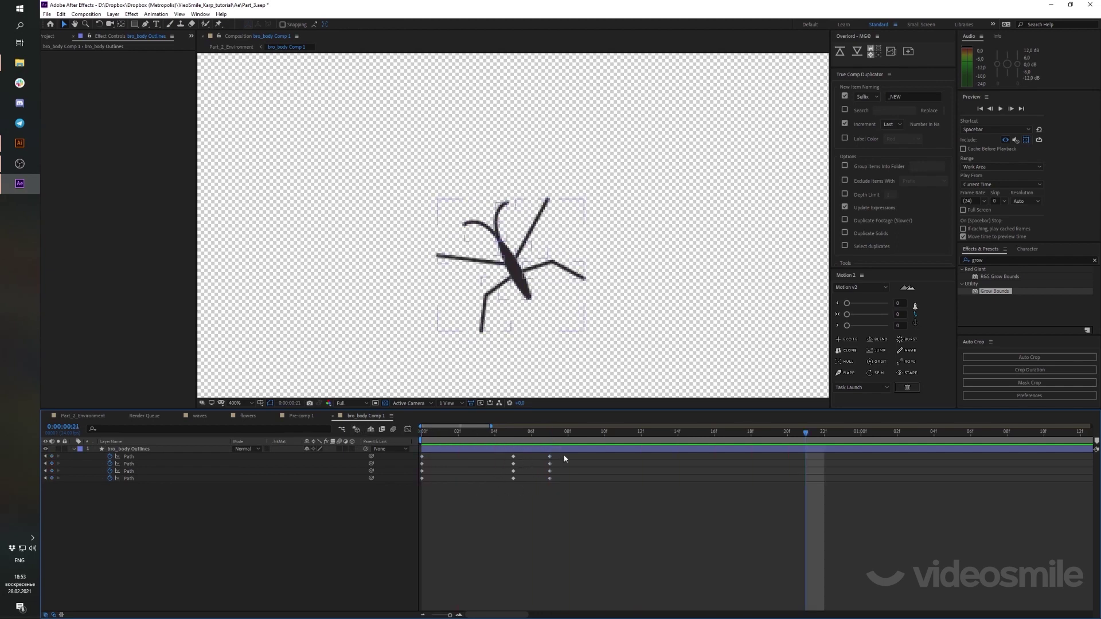
Apply Easy Ease (F9) to the pose and return keyframes, then preview the smoother twitch
mouse_move(565, 460)
left_mouse_down()
mouse_move(507, 485)
mouse_move(514, 461)
mouse_move(497, 461)
left_mouse_up()
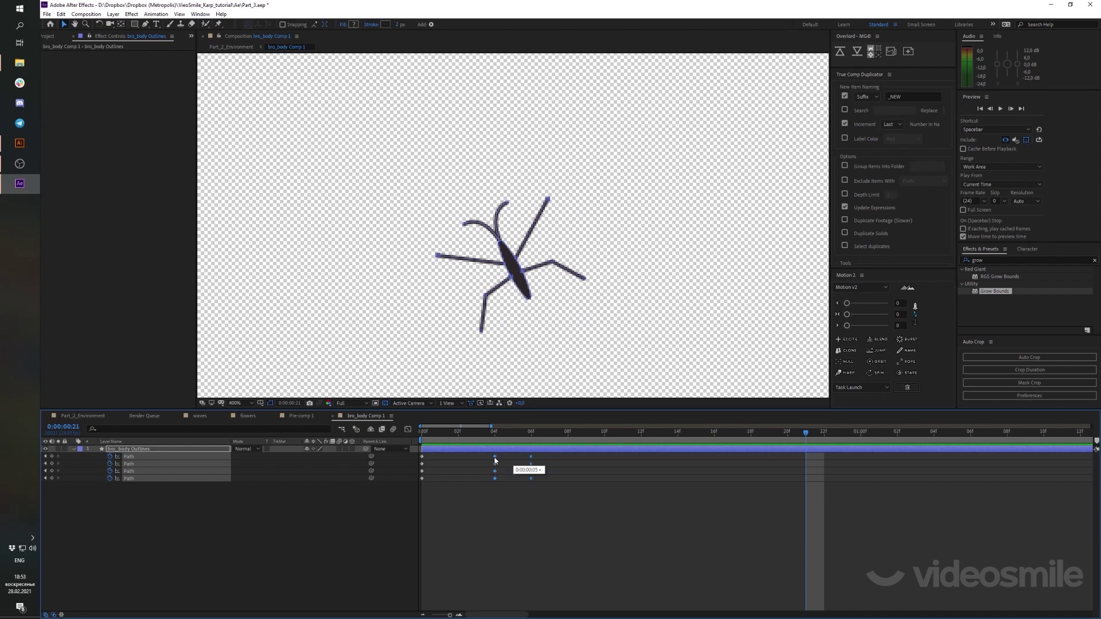
key("F9")
key("space")
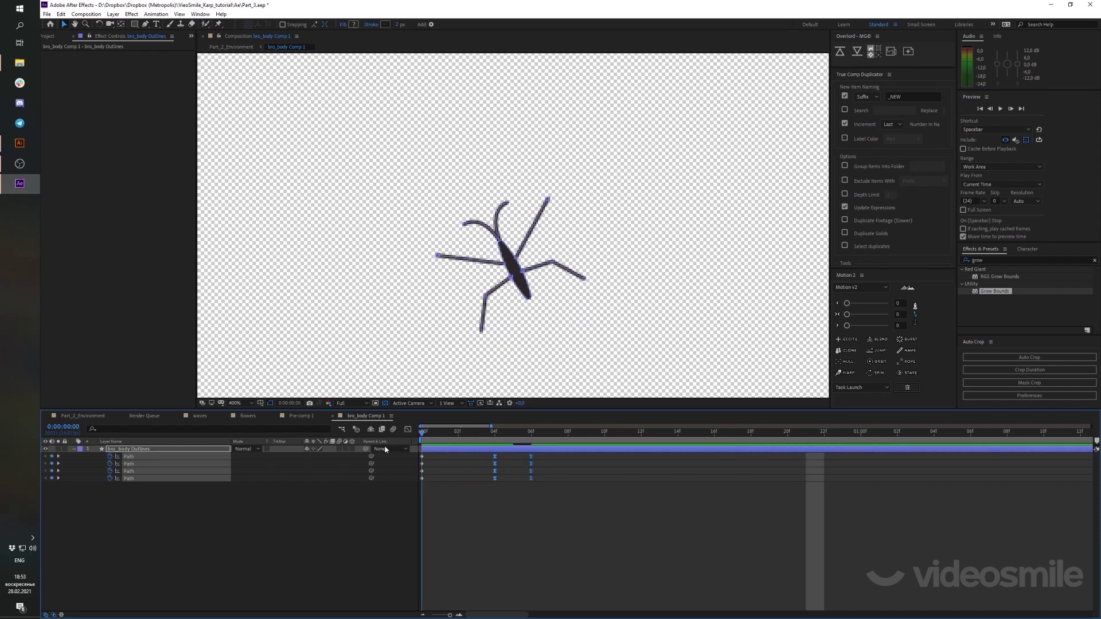
key("space")
left_click(469, 466)
left_click_drag(554, 456, 514, 486)
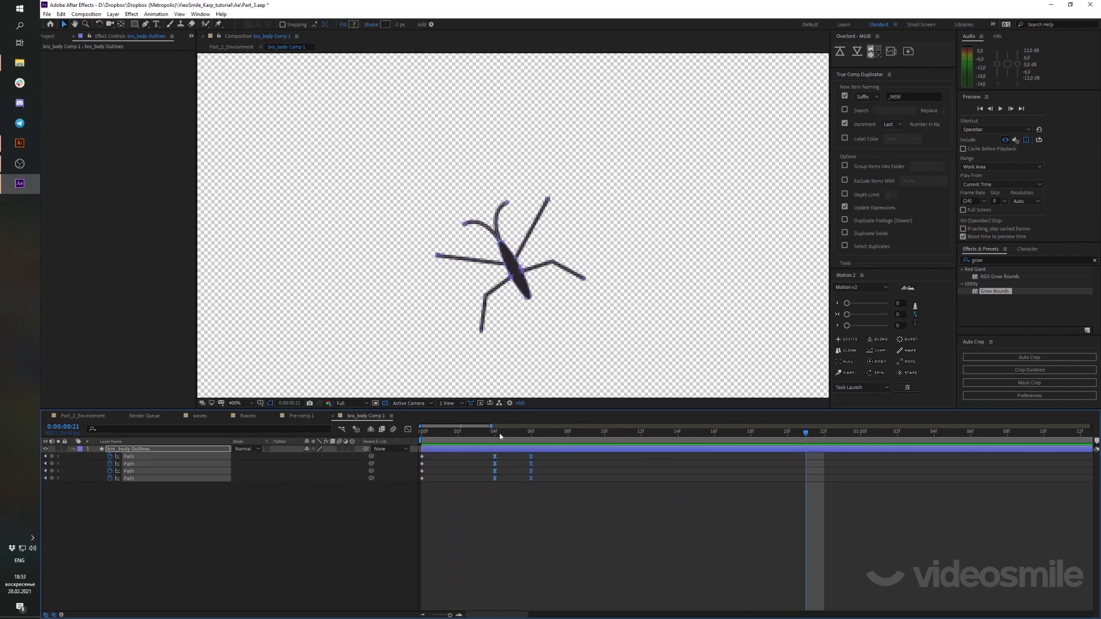
key("space")
key("space")
left_click(483, 465)
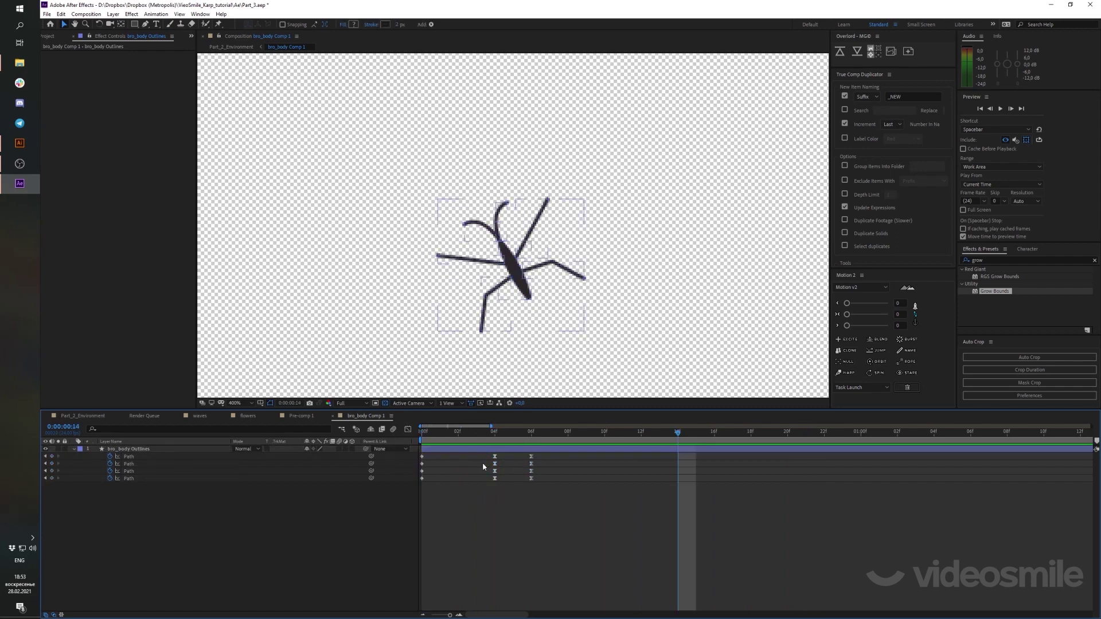
key("Home")
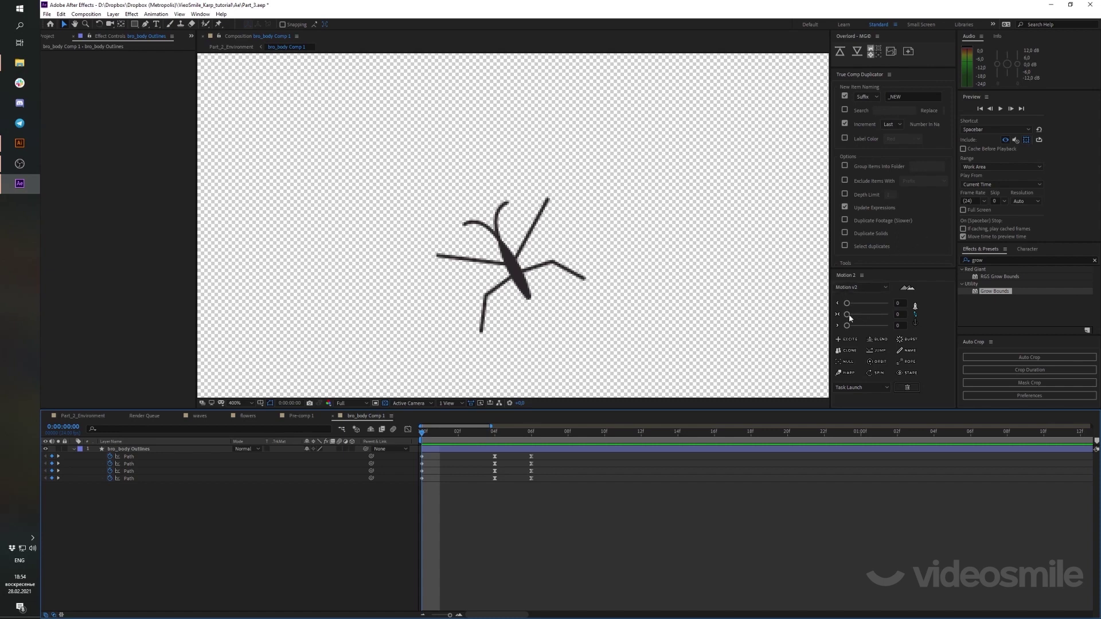
left_click(504, 470)
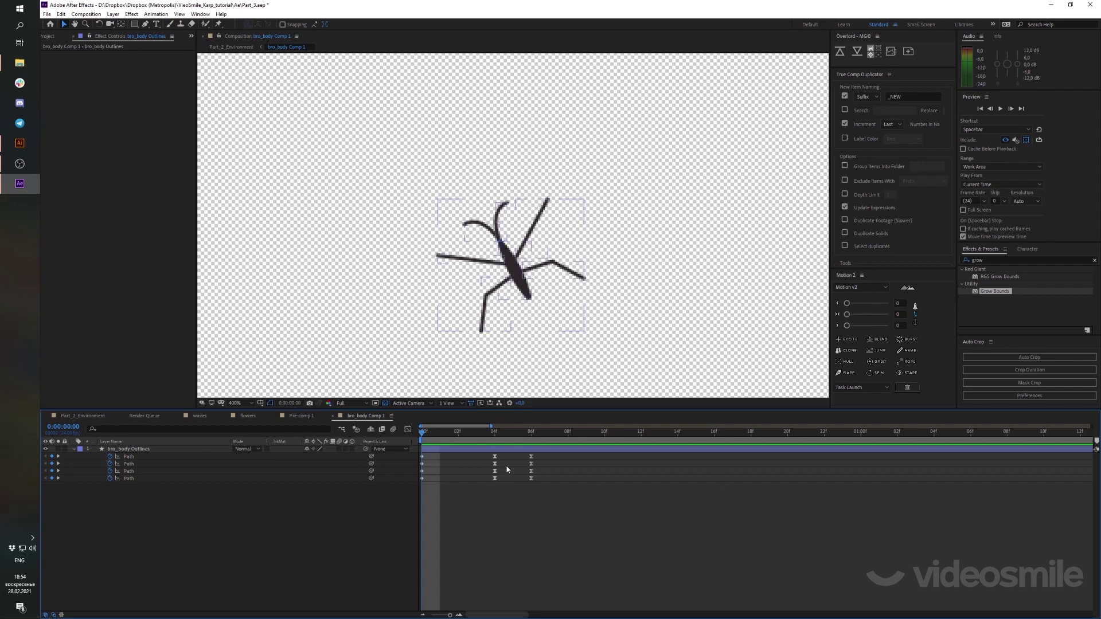
left_click(517, 474)
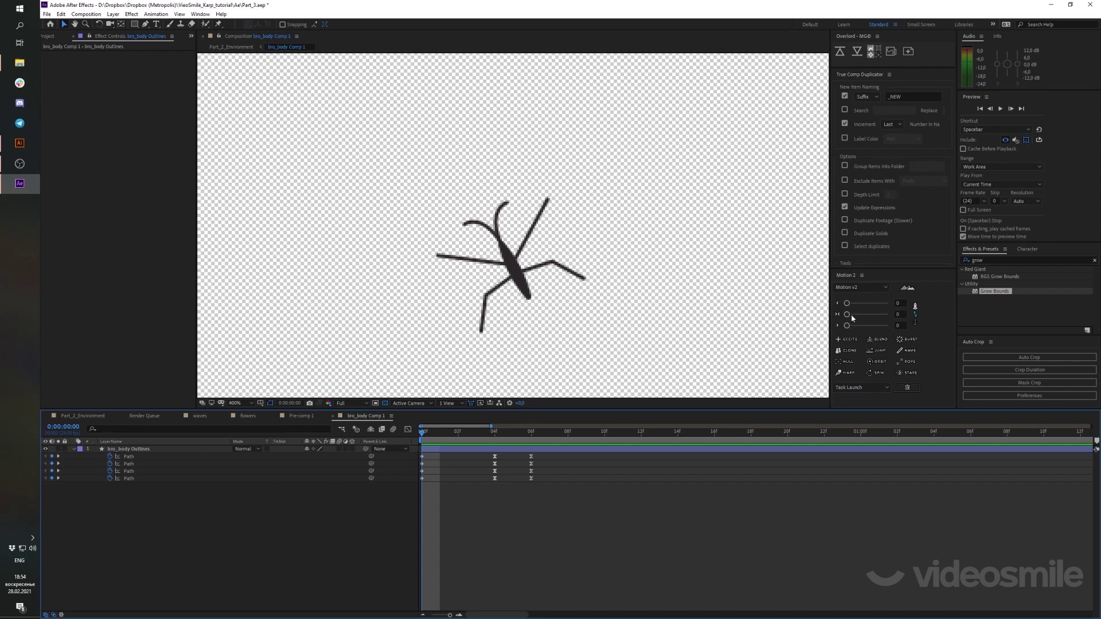
left_click(491, 463)
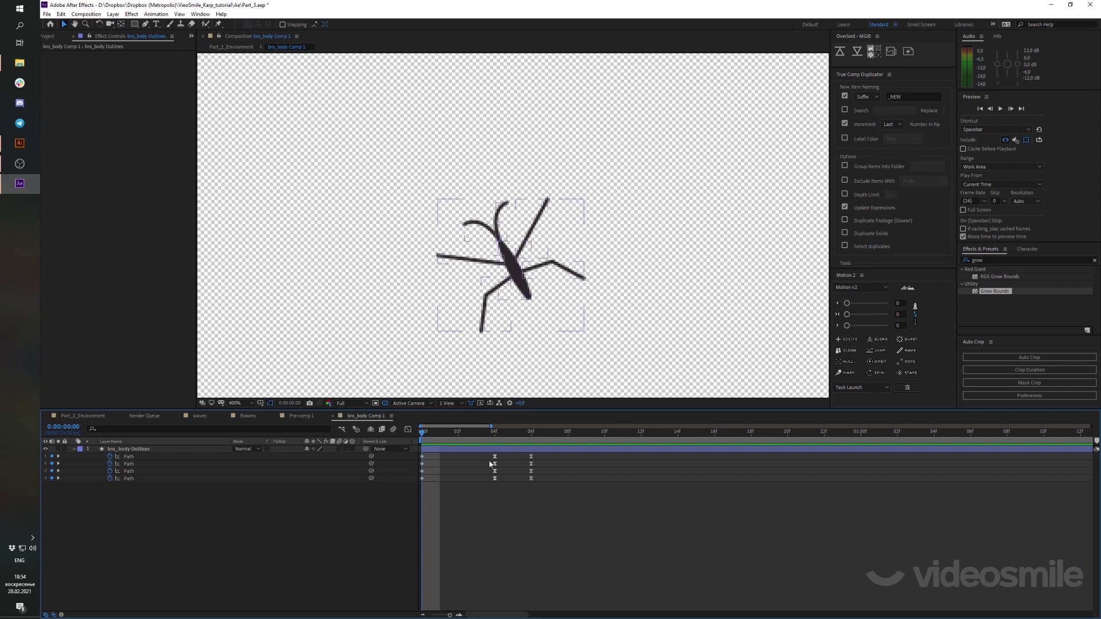
left_click(577, 452)
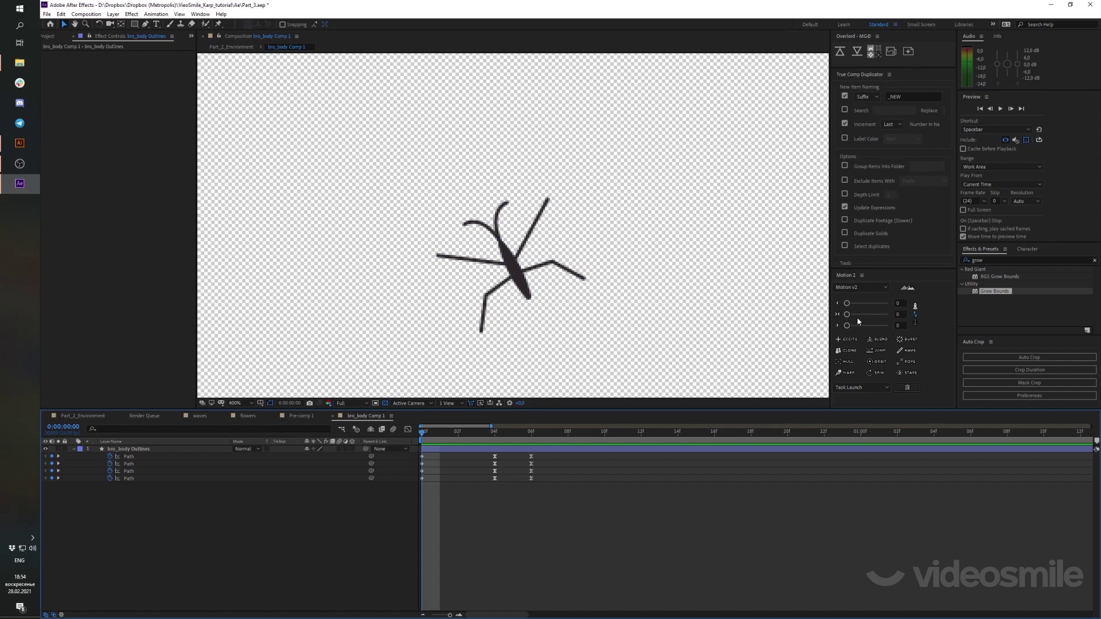
left_click(552, 289)
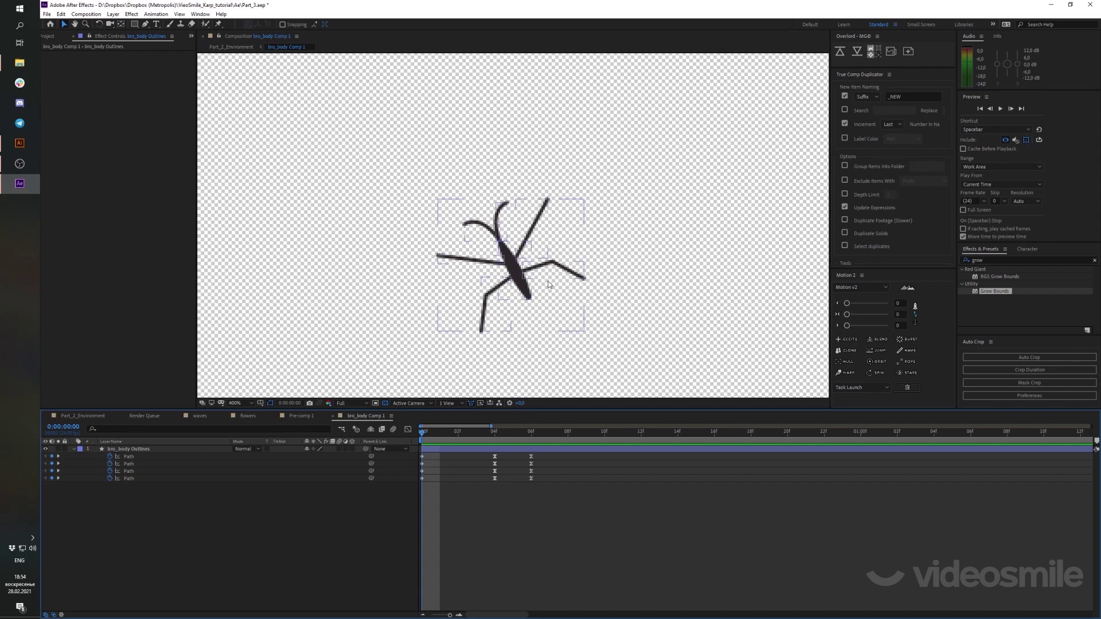
left_click(540, 255)
Strengthen the ease on the four 06f leg keyframes to about 80 and preview
left_click(543, 515)
left_click_drag(519, 452, 566, 480)
left_click_drag(848, 328, 881, 328)
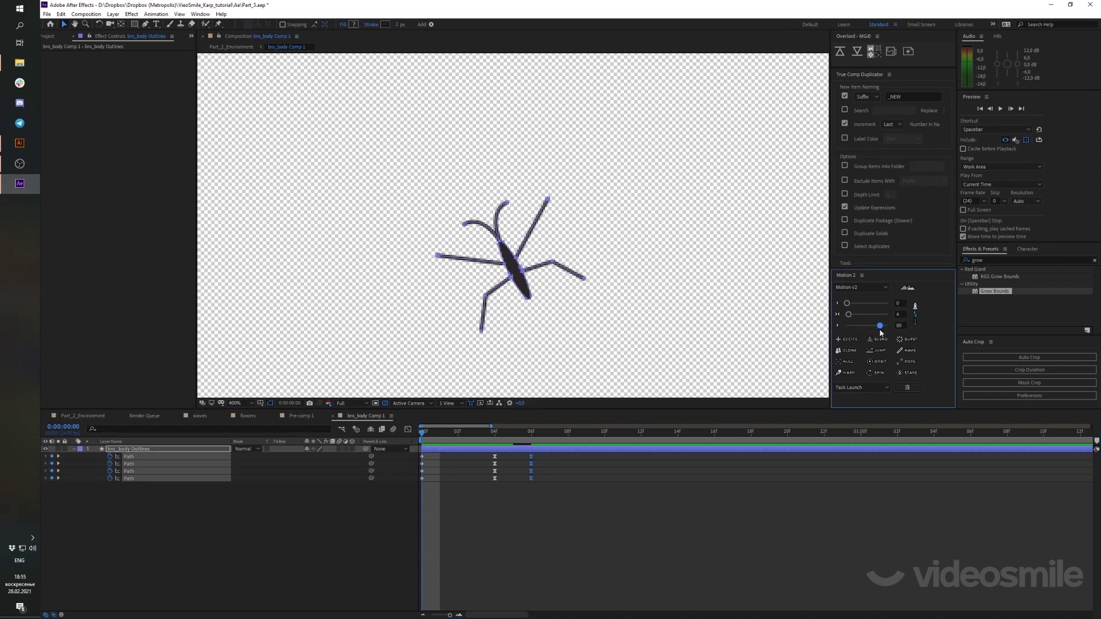
left_click(414, 437)
key("space")
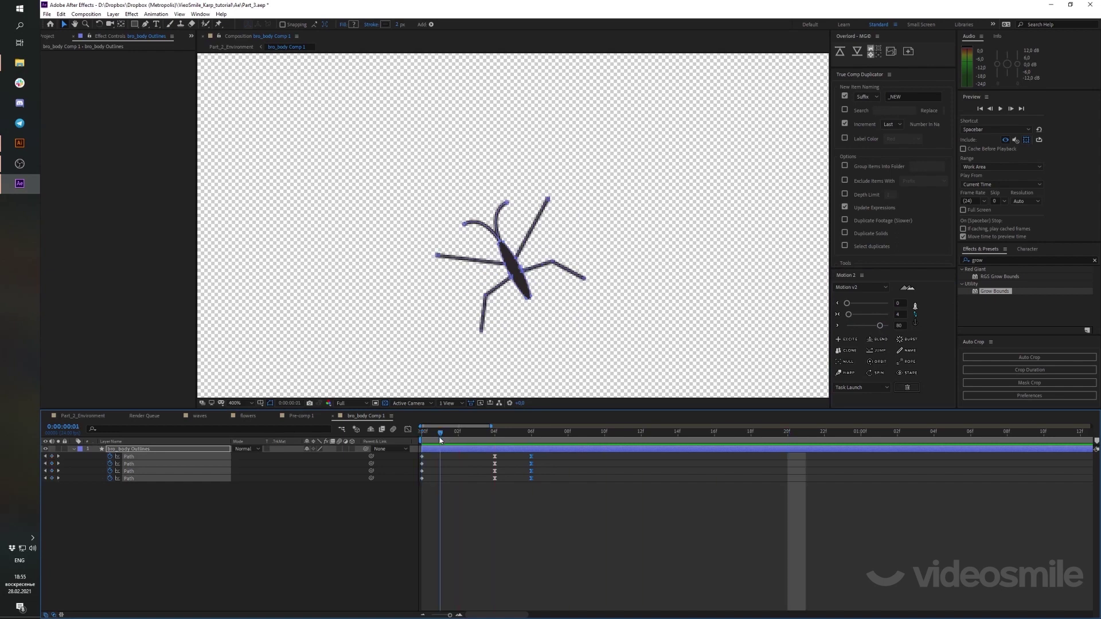
Move the end keyframes to 08f and stagger the middle leg keyframes, then preview
left_click_drag(531, 464, 569, 466)
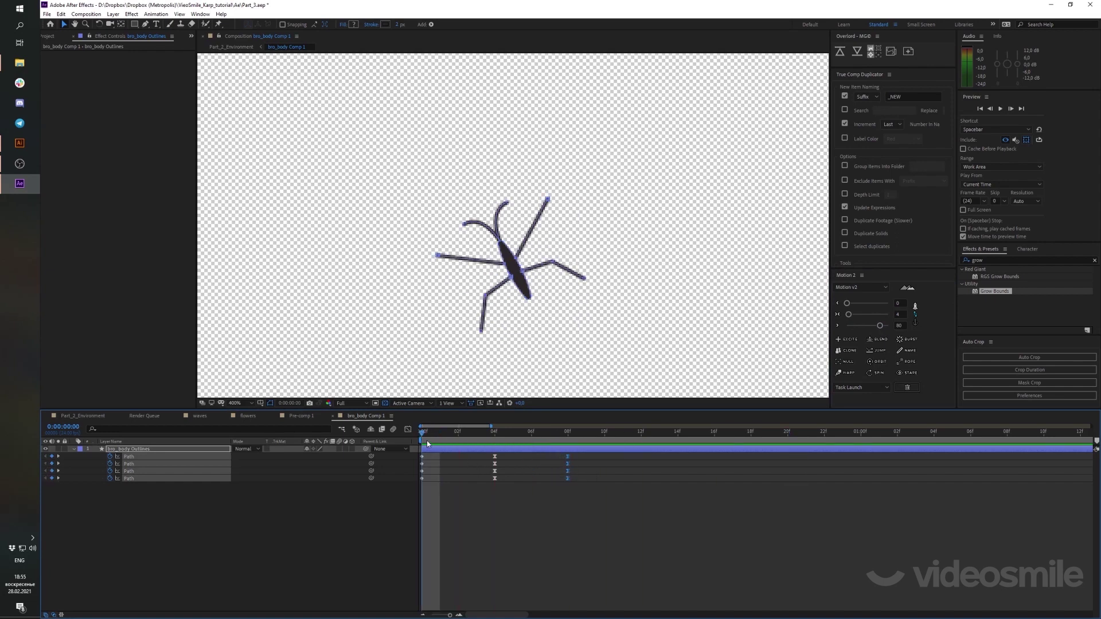
key("Page_Down")
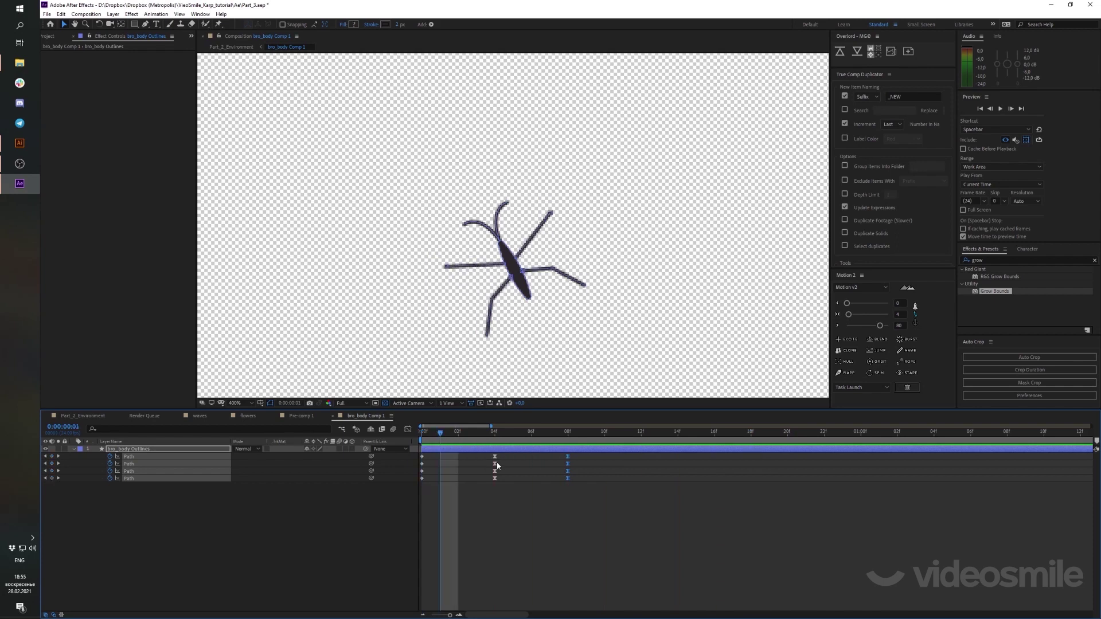
mouse_move(495, 464)
left_mouse_down()
mouse_move(478, 464)
mouse_move(513, 472)
mouse_move(459, 478)
left_mouse_up()
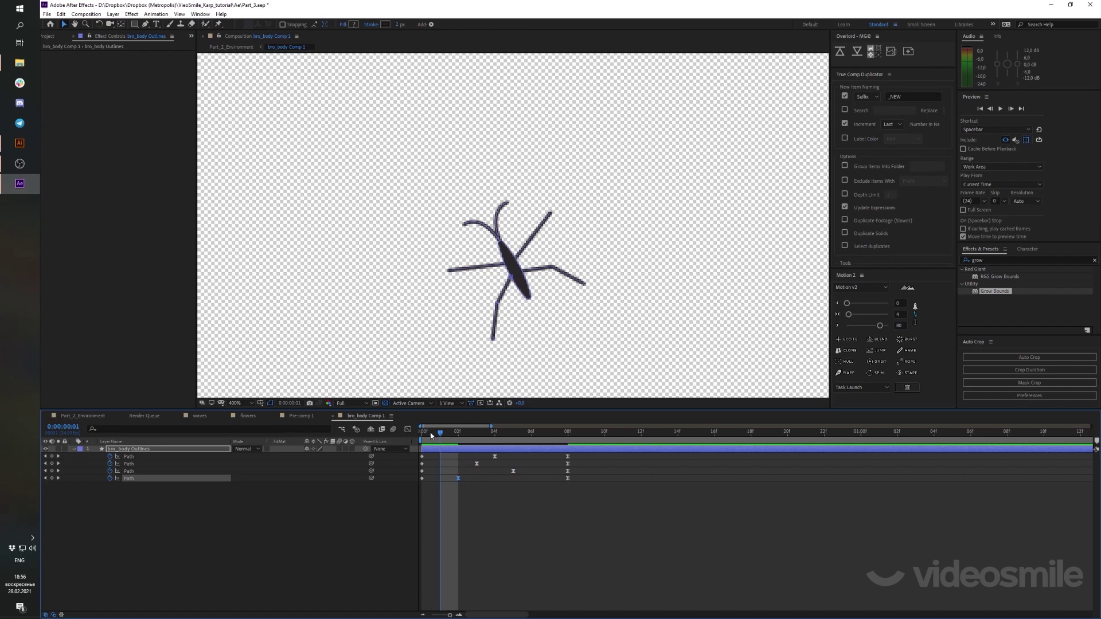
key("space")
key("space")
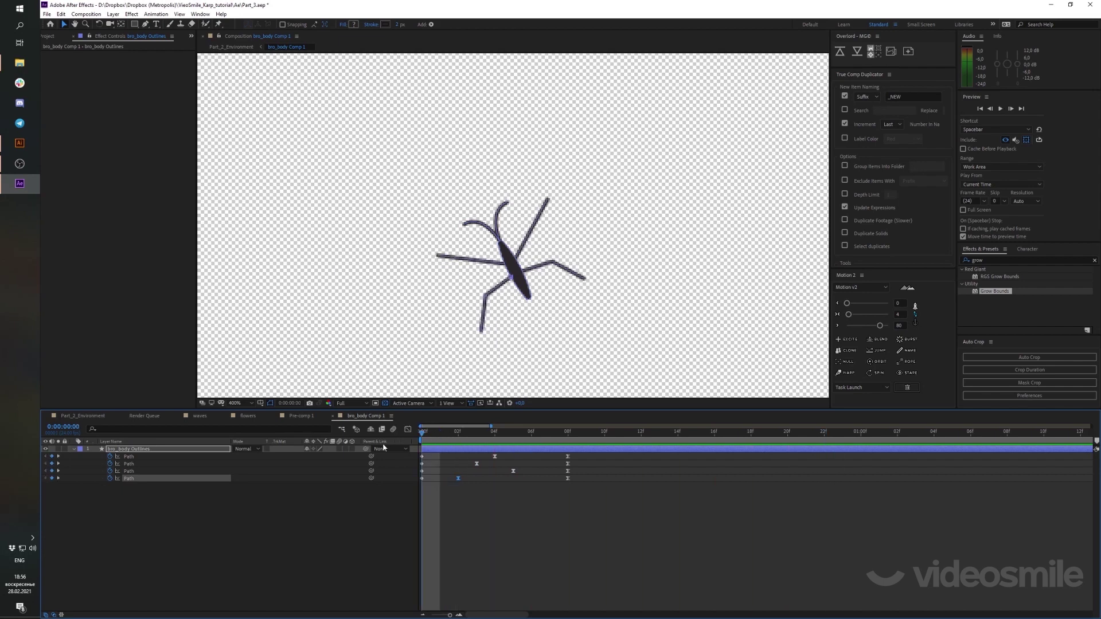
Shift the fourth leg's middle keyframe later to about 04f and preview the staggered legs
left_click(485, 450)
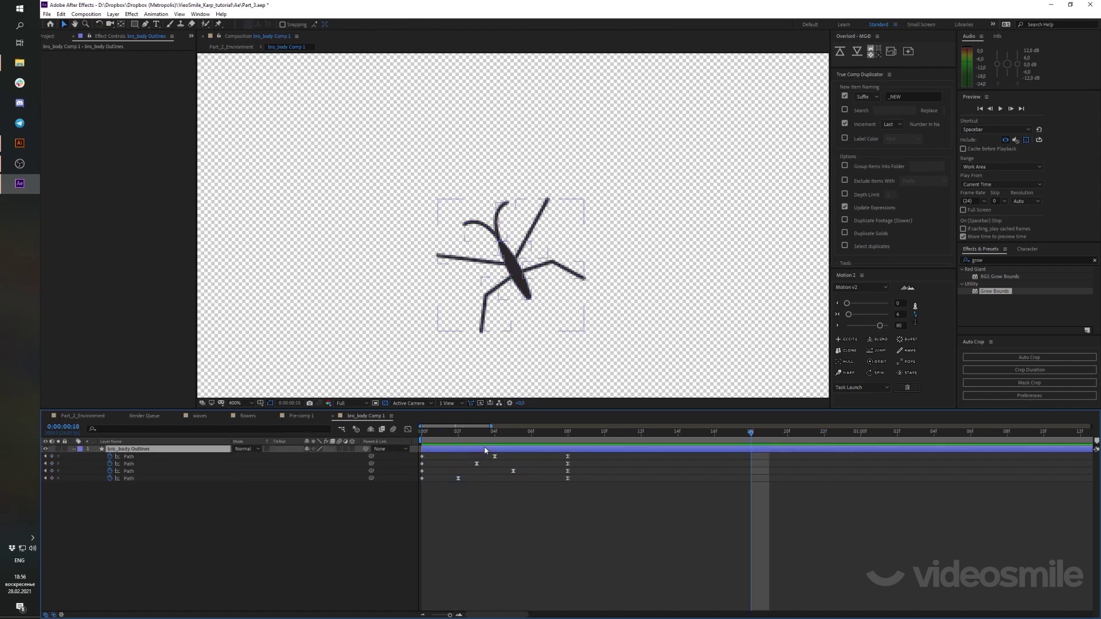
key("Home")
key("comma")
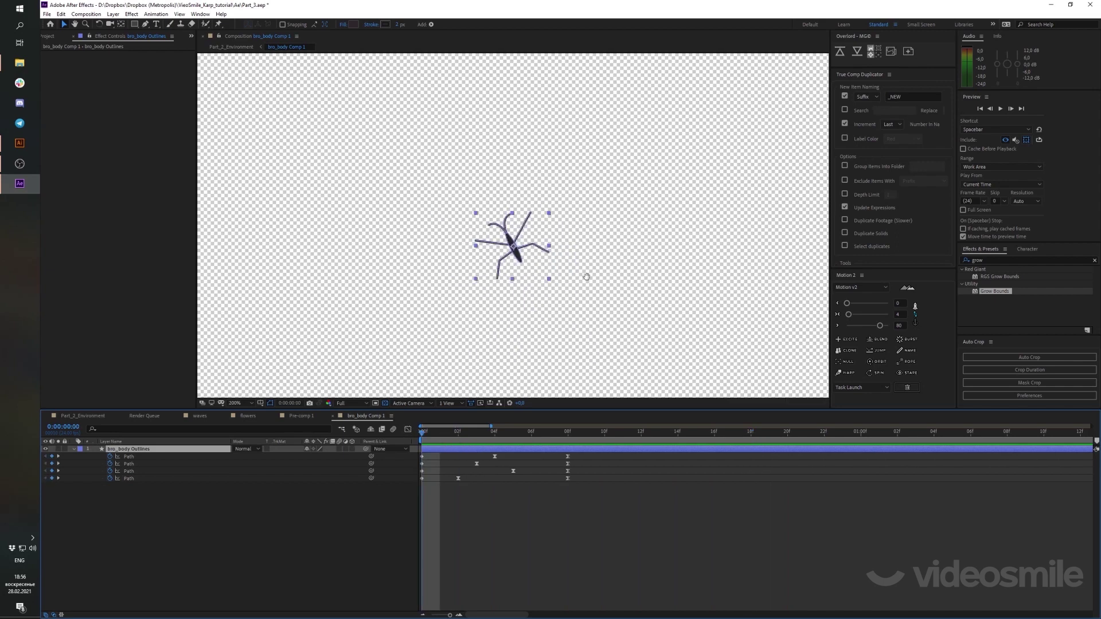
key("space")
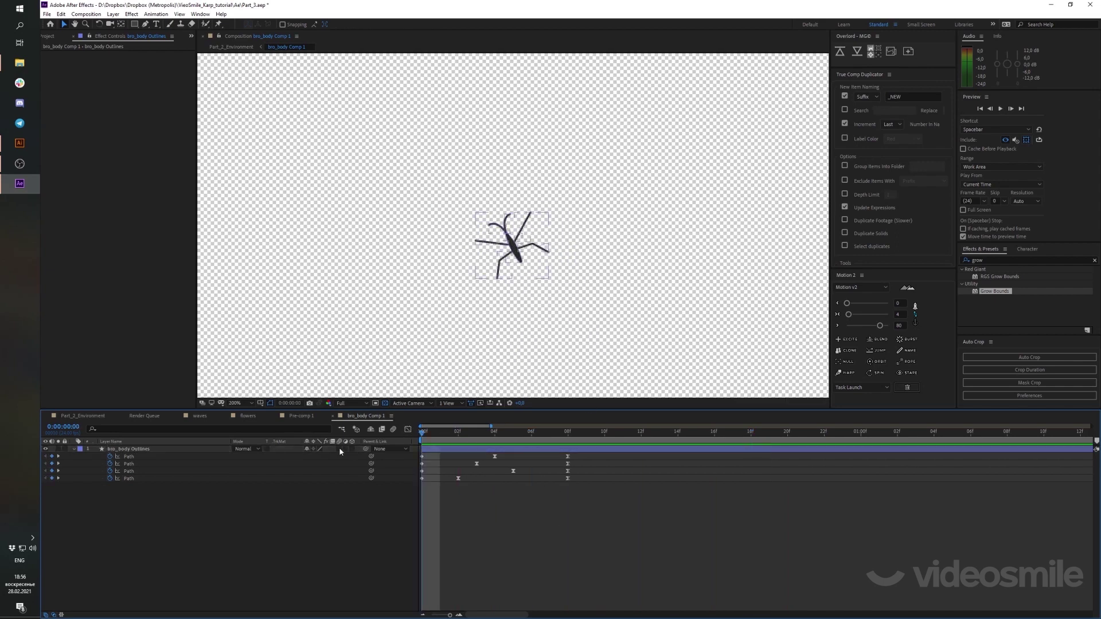
key("space")
left_click_drag(458, 479, 479, 479)
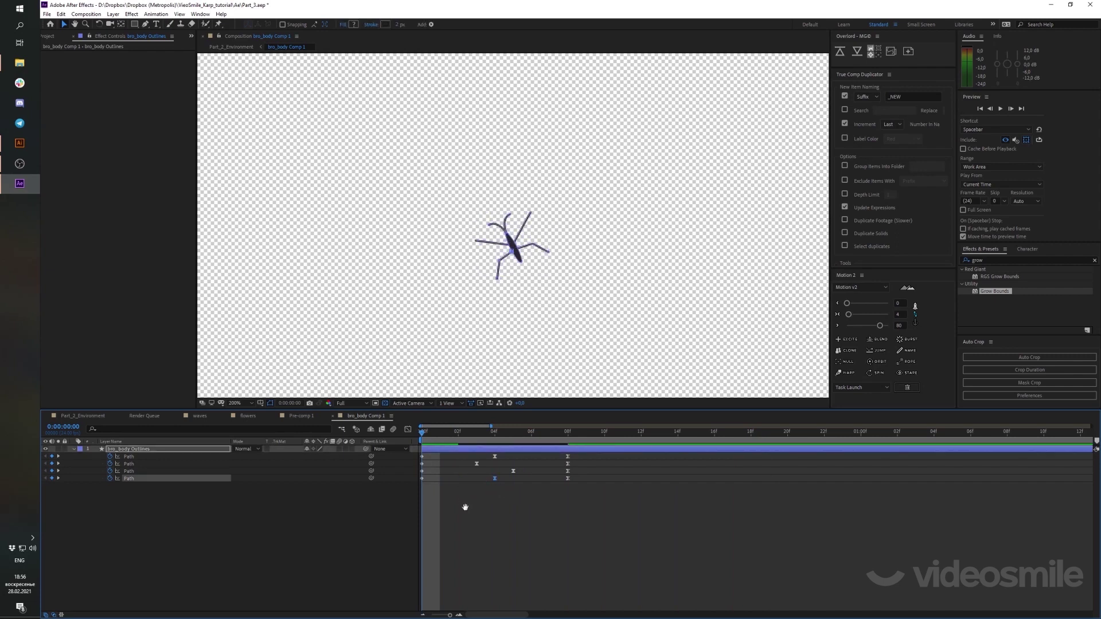
key("space")
left_click(512, 521)
key("Home")
key("comma")
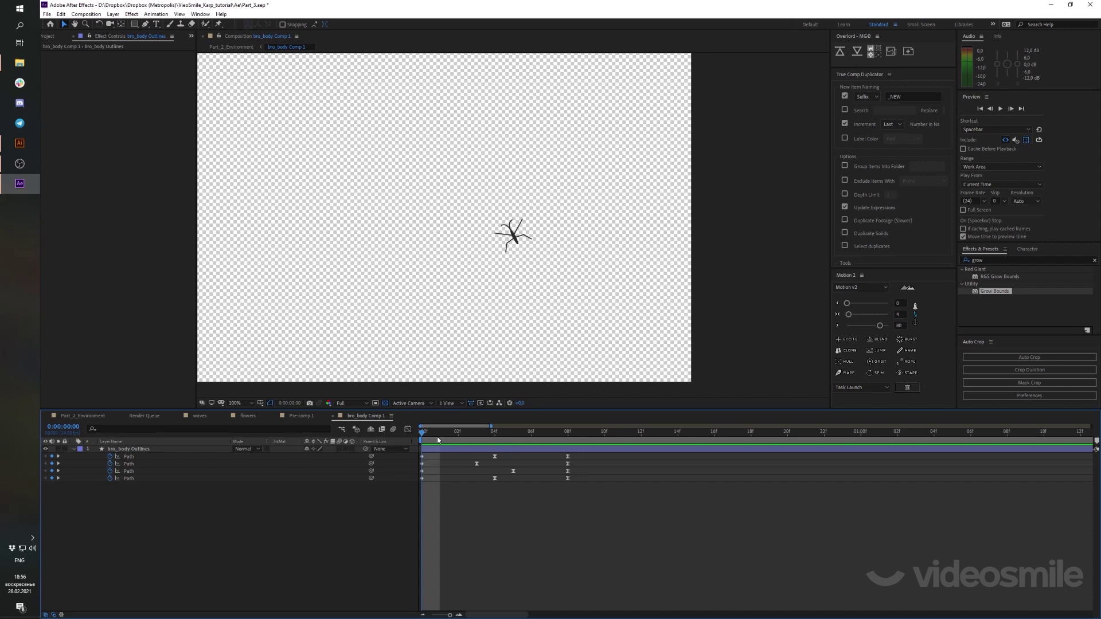
Add starting Position and Rotation keyframes to the spider and shift them to frame 2
left_click(452, 450)
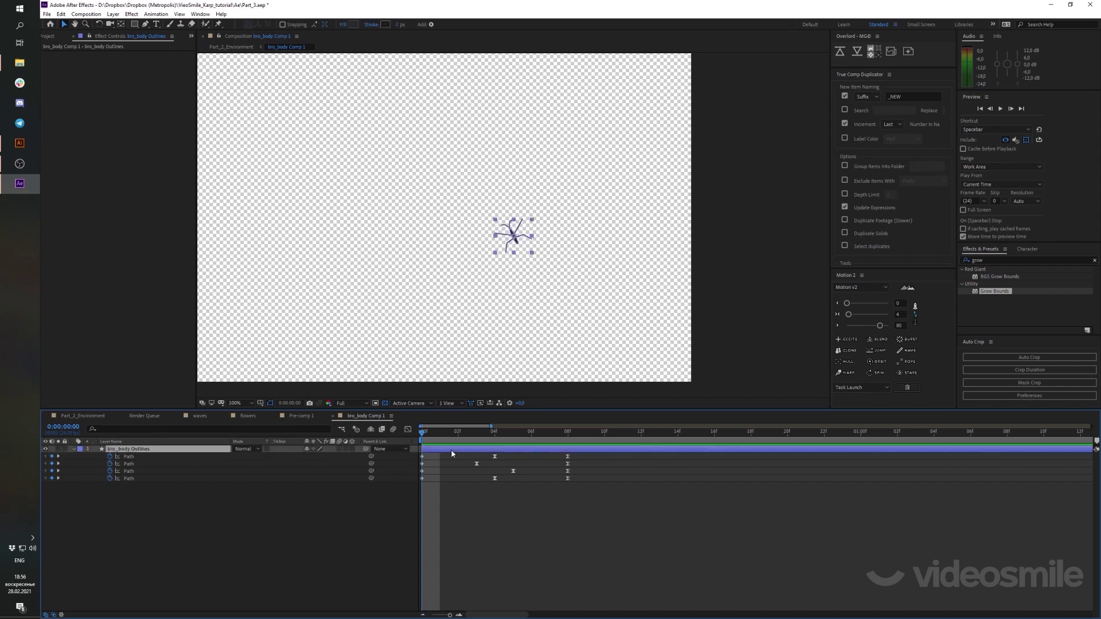
key("p")
left_click(95, 457)
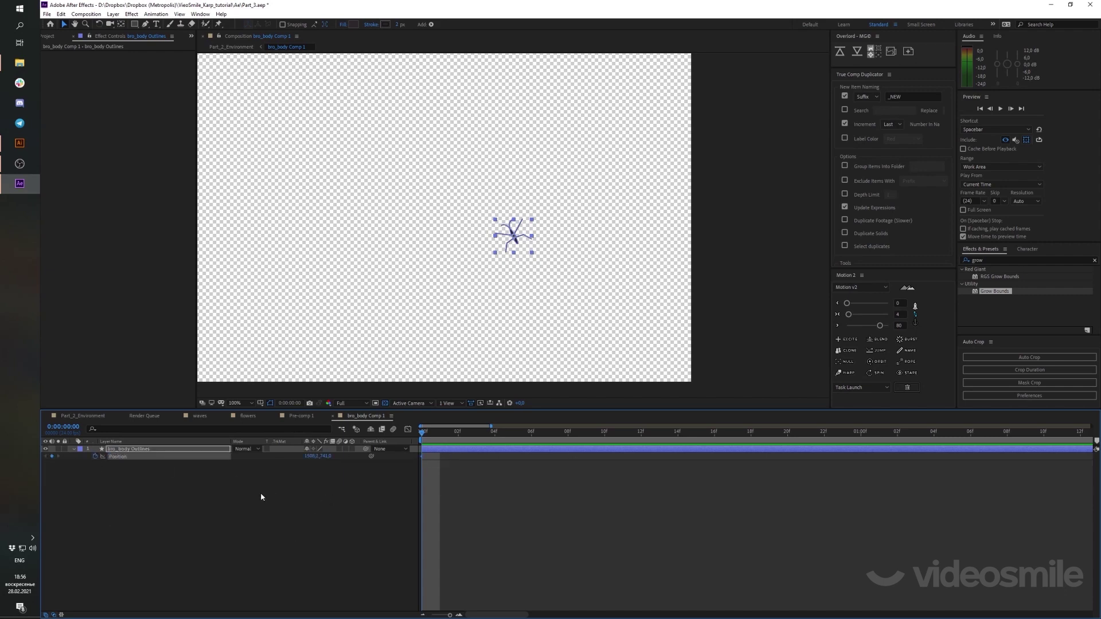
key("u")
key("shift+r")
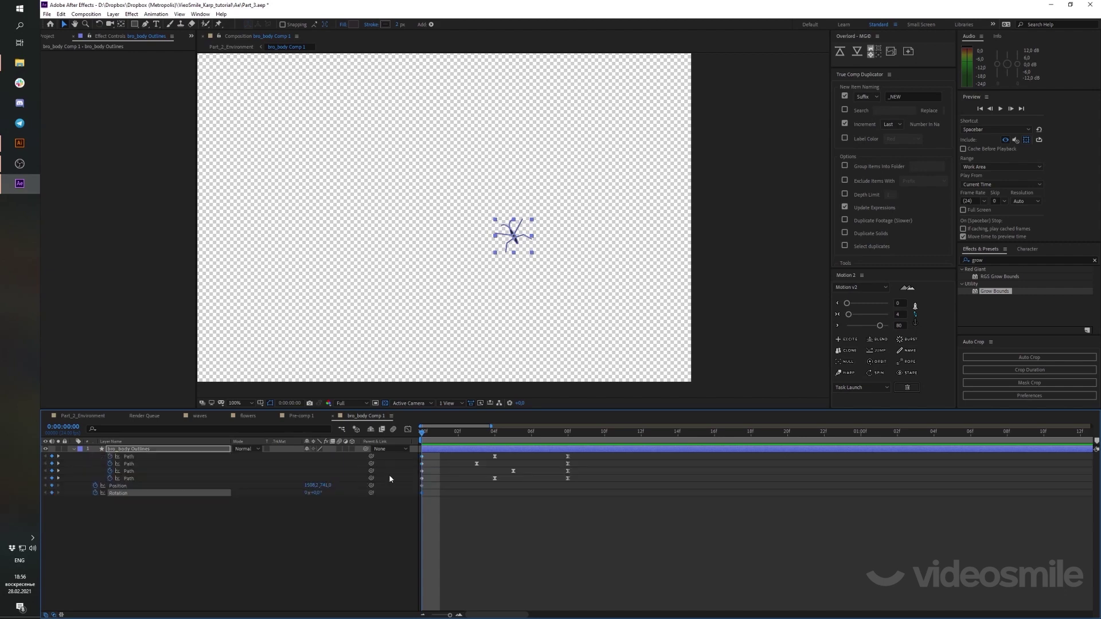
key("Page_Down")
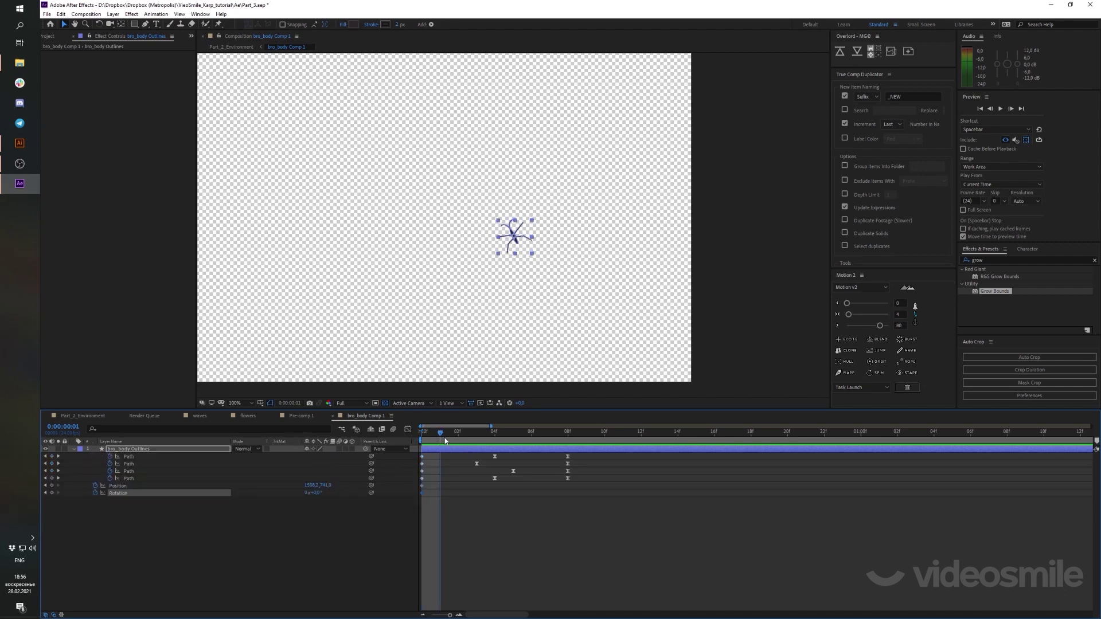
key("Page_Down")
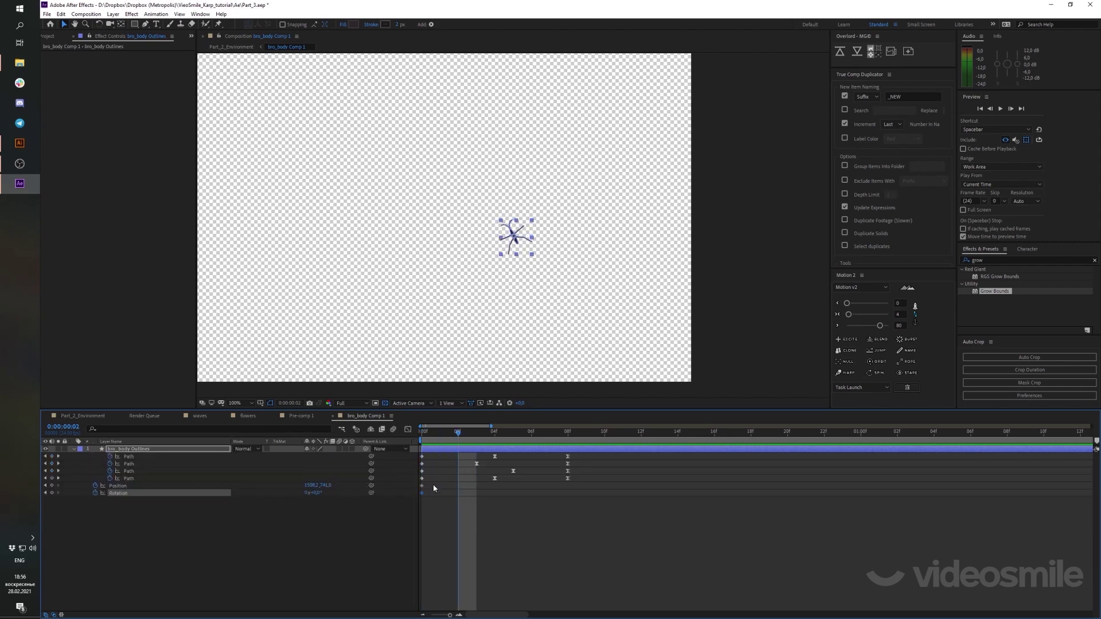
mouse_move(432, 484)
left_mouse_down()
mouse_move(417, 498)
mouse_move(461, 505)
left_mouse_up()
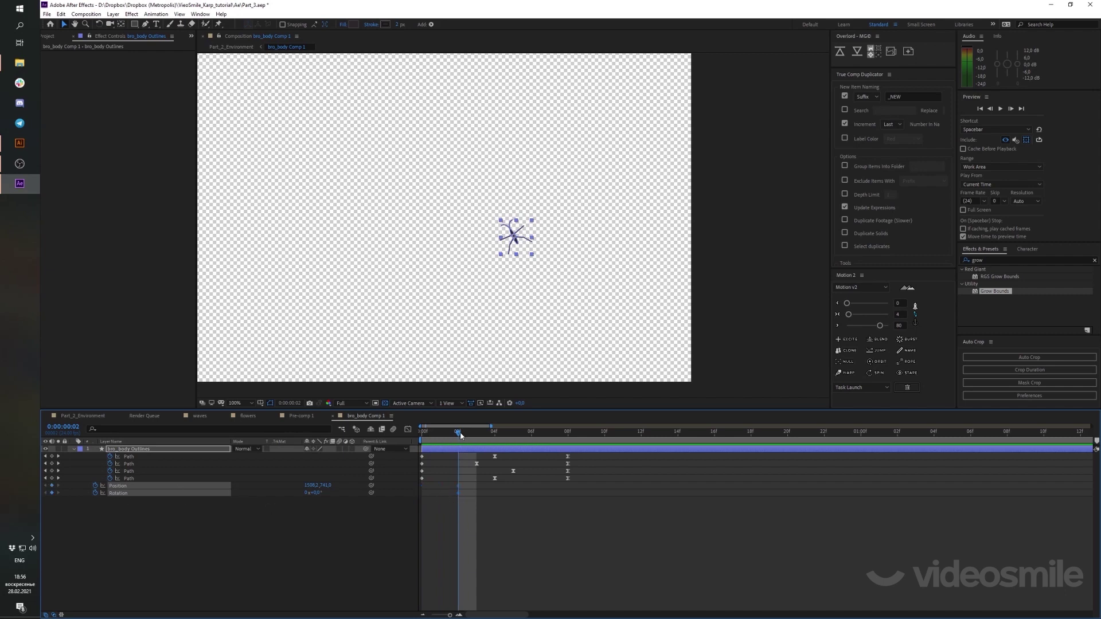
At 2:00, move the spider up and left and rotate it to -24°
left_click_drag(458, 433, 936, 441)
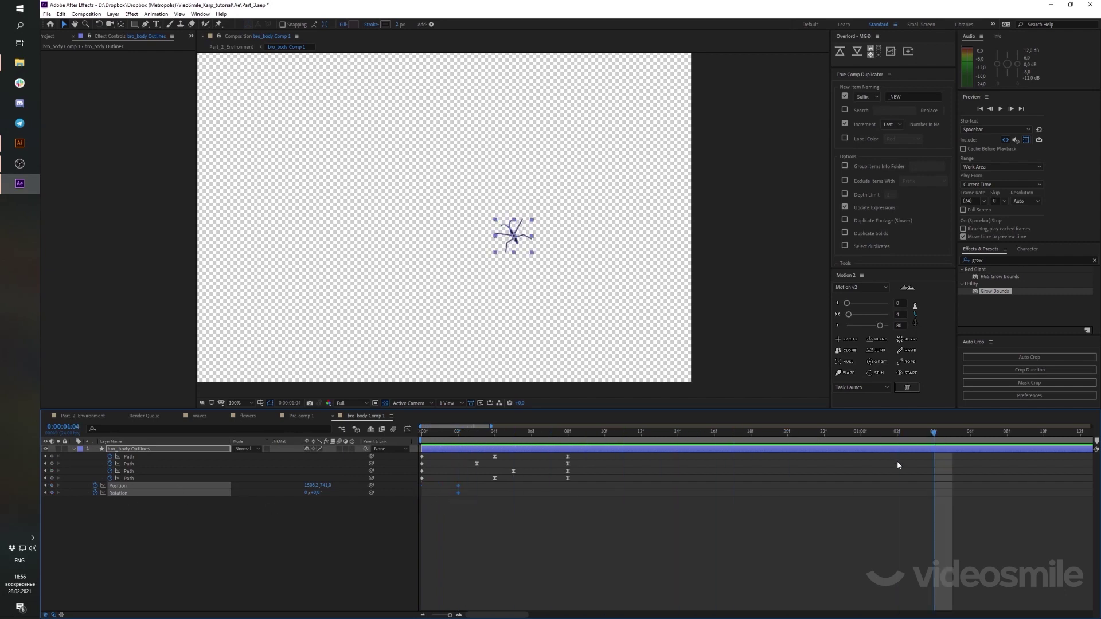
key("minus")
left_click_drag(753, 439, 944, 440)
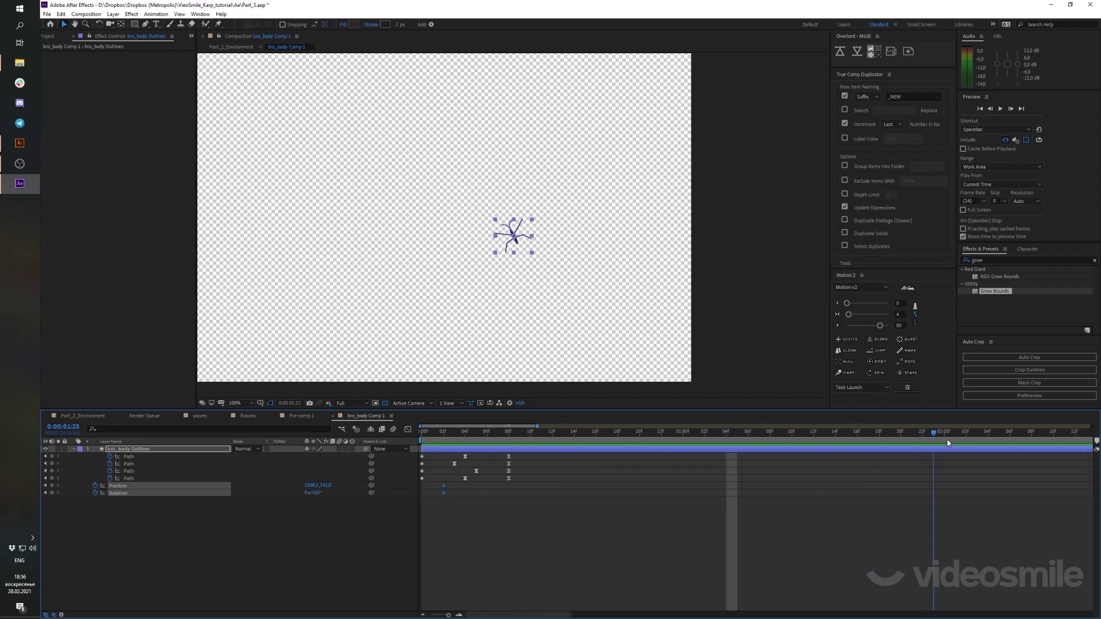
left_click(862, 479)
left_click(909, 449)
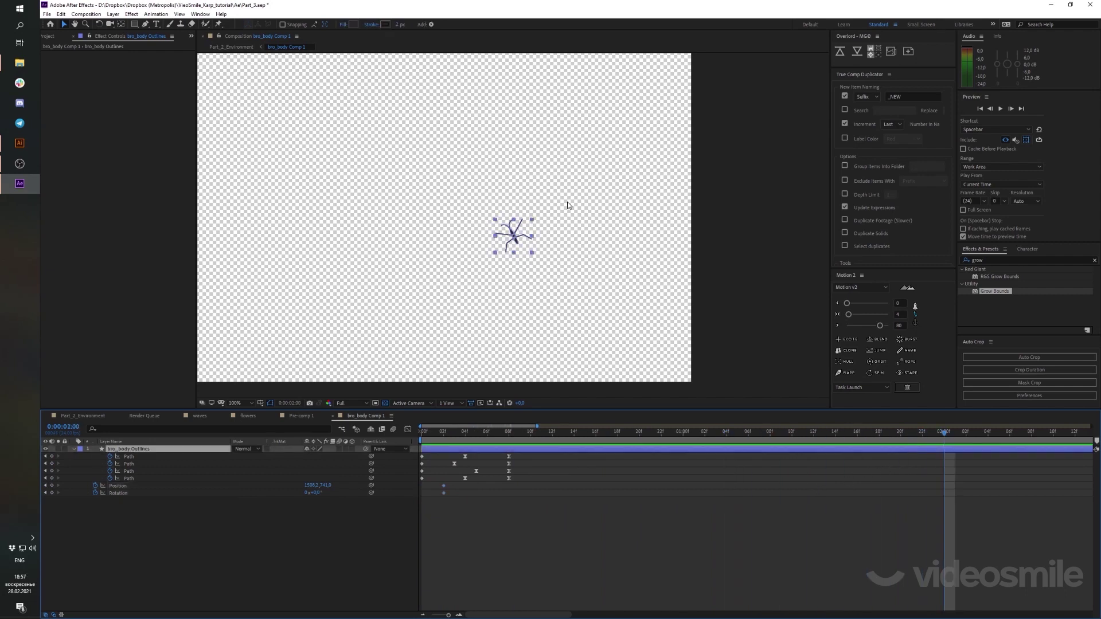
mouse_move(530, 222)
left_mouse_down()
mouse_move(492, 162)
mouse_move(479, 170)
left_mouse_up()
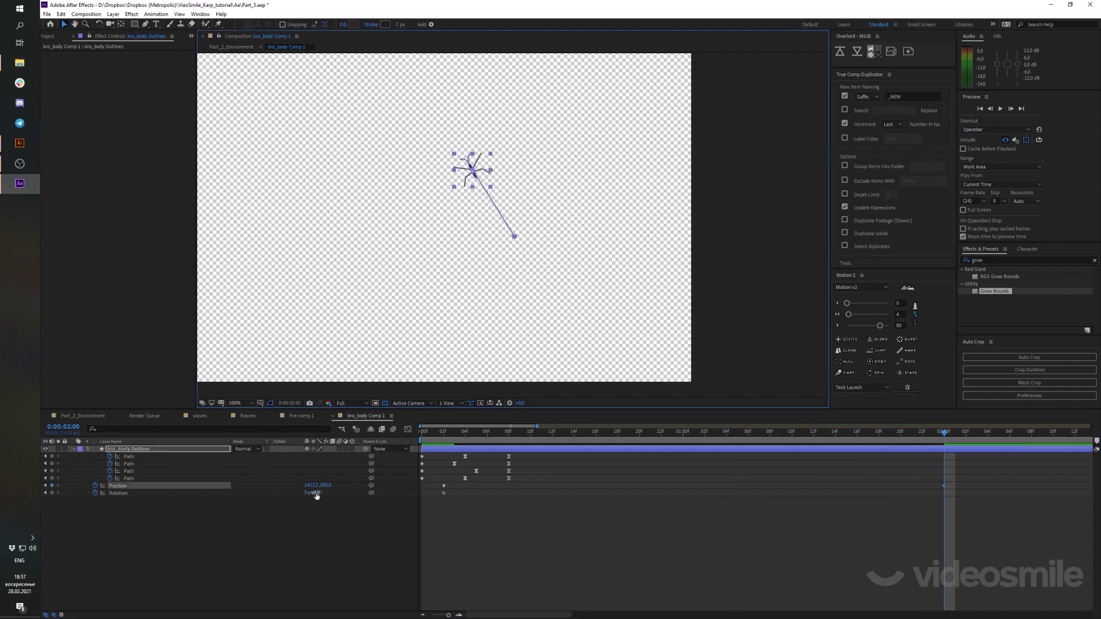
left_click_drag(314, 492, 216, 521)
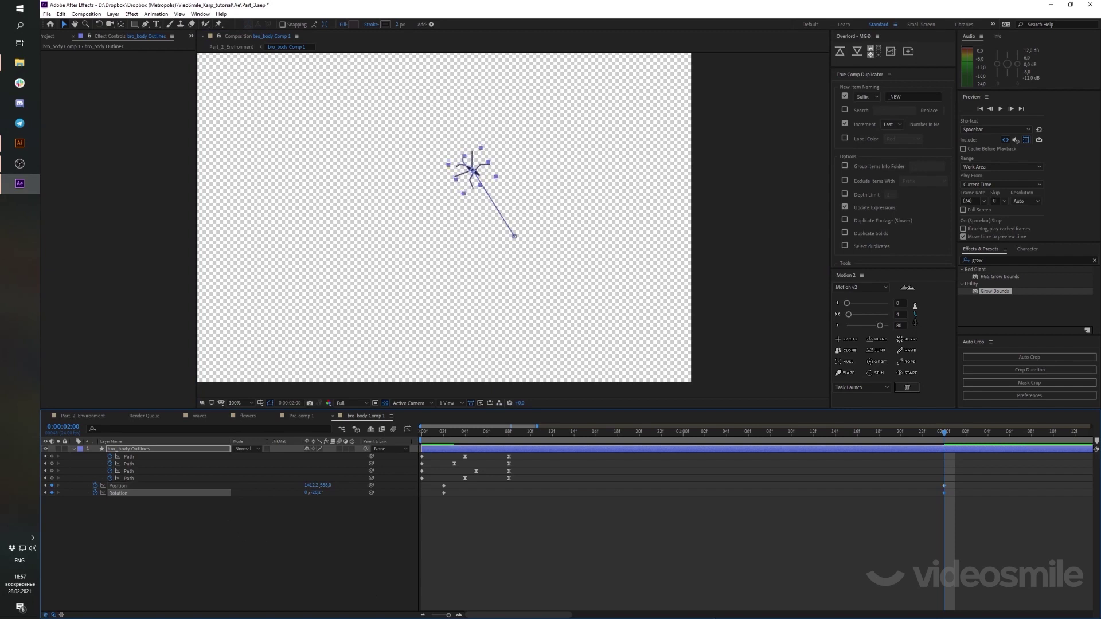
Ease the 2:00 keyframes, push the end Rotation key later, and preview the crawl
left_click_drag(958, 483, 898, 510)
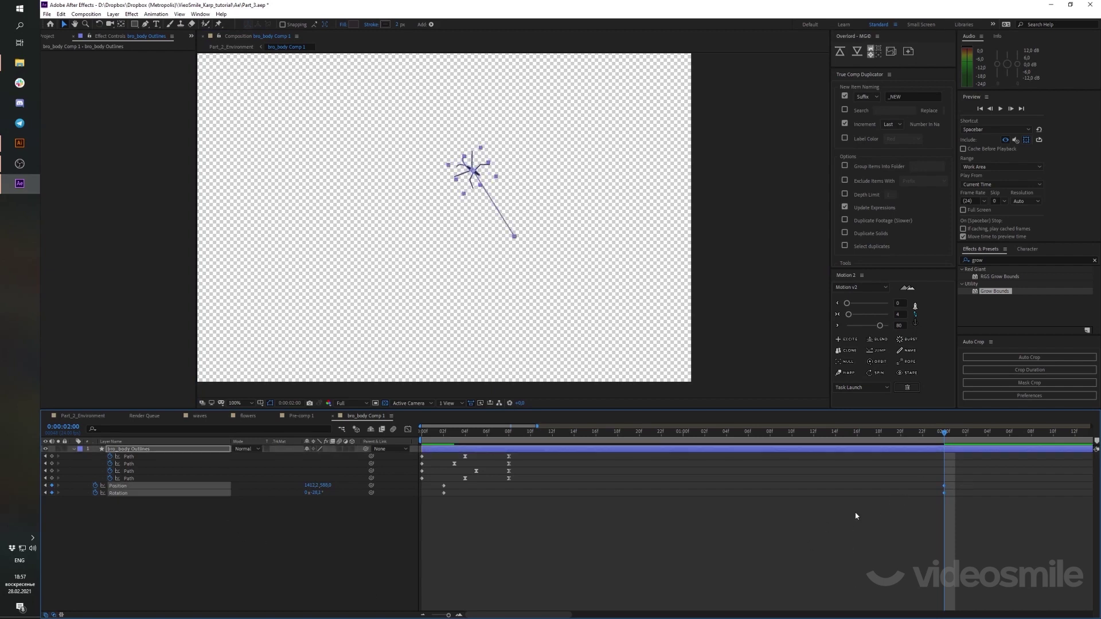
left_click(880, 327)
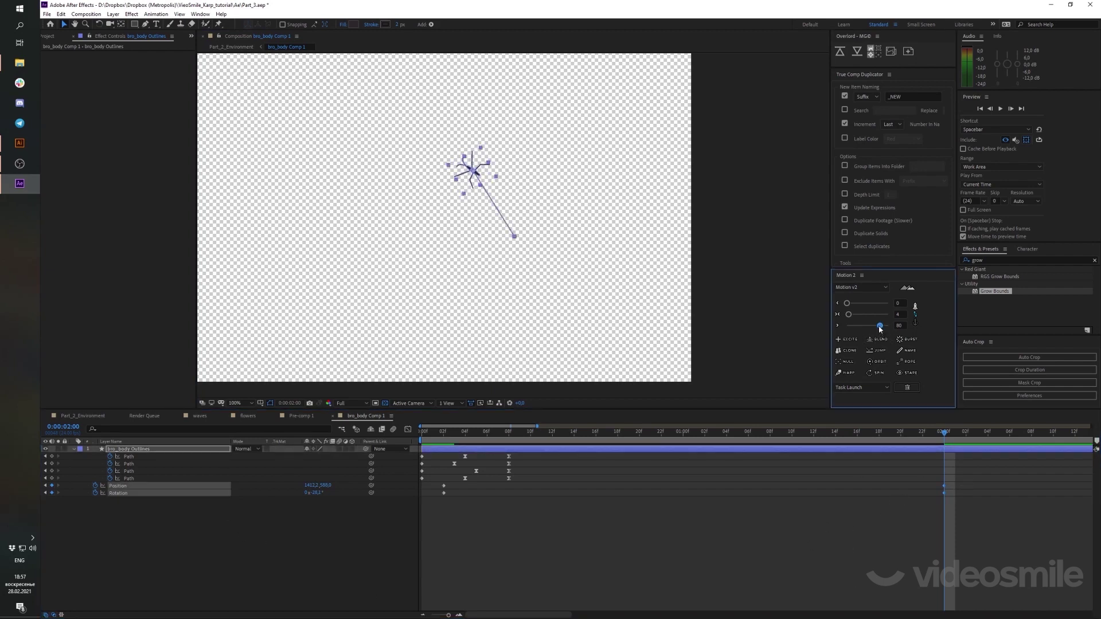
left_click(899, 498)
key("space")
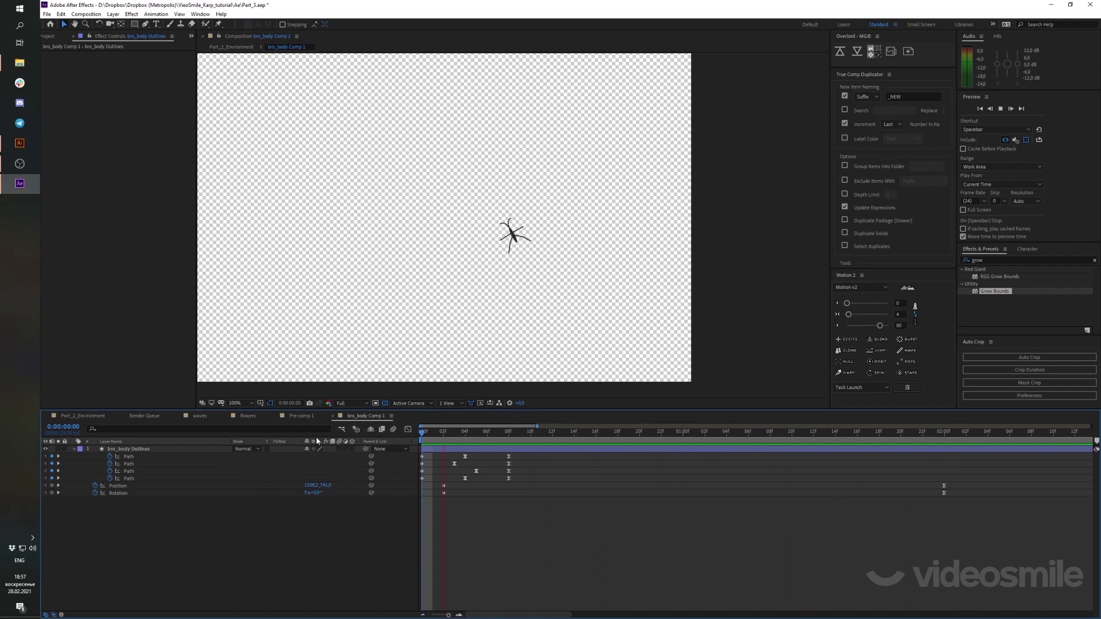
key("space")
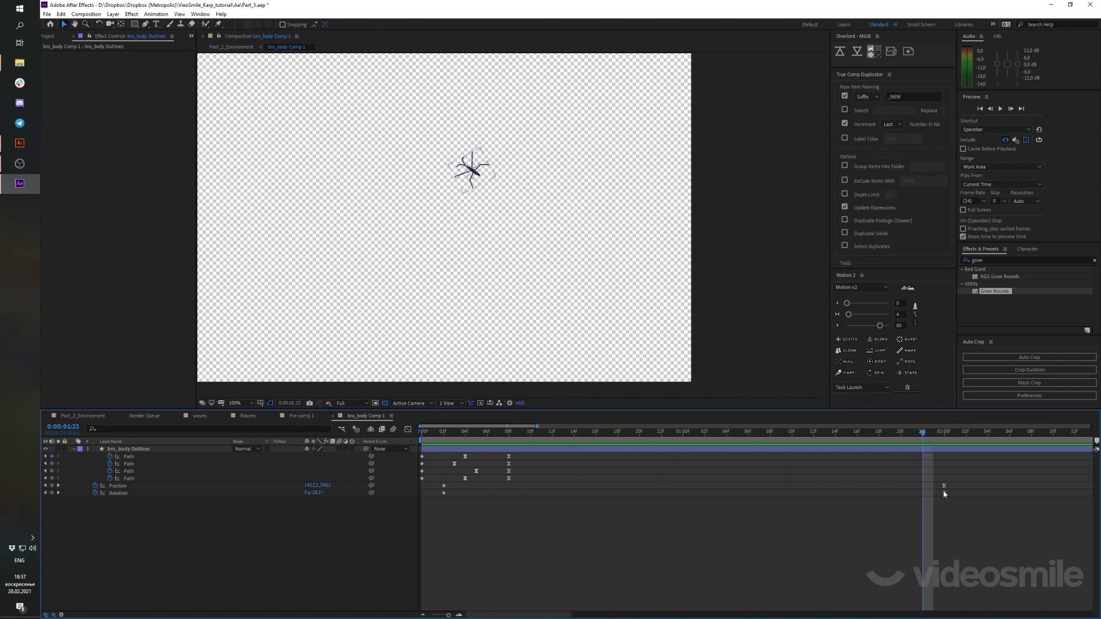
left_click_drag(944, 493, 1032, 493)
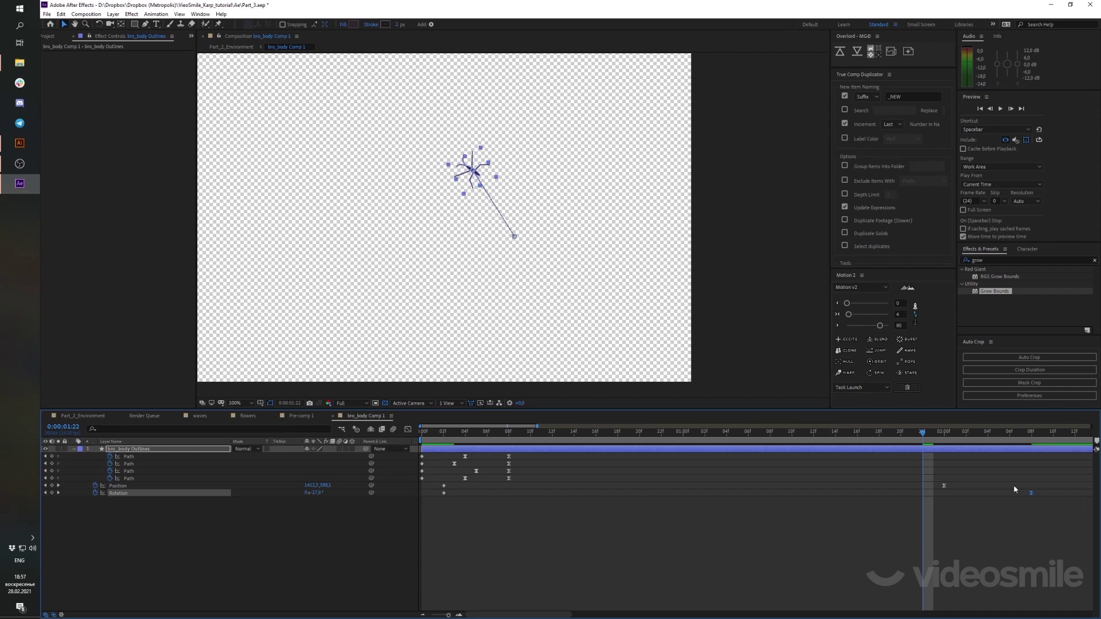
left_click(825, 487)
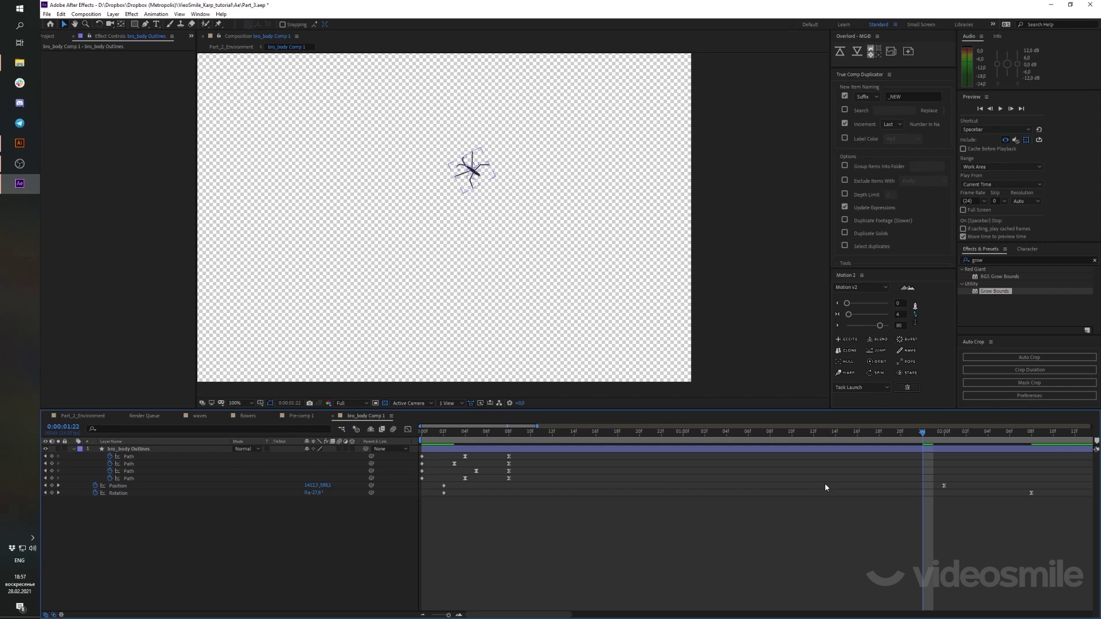
key("space")
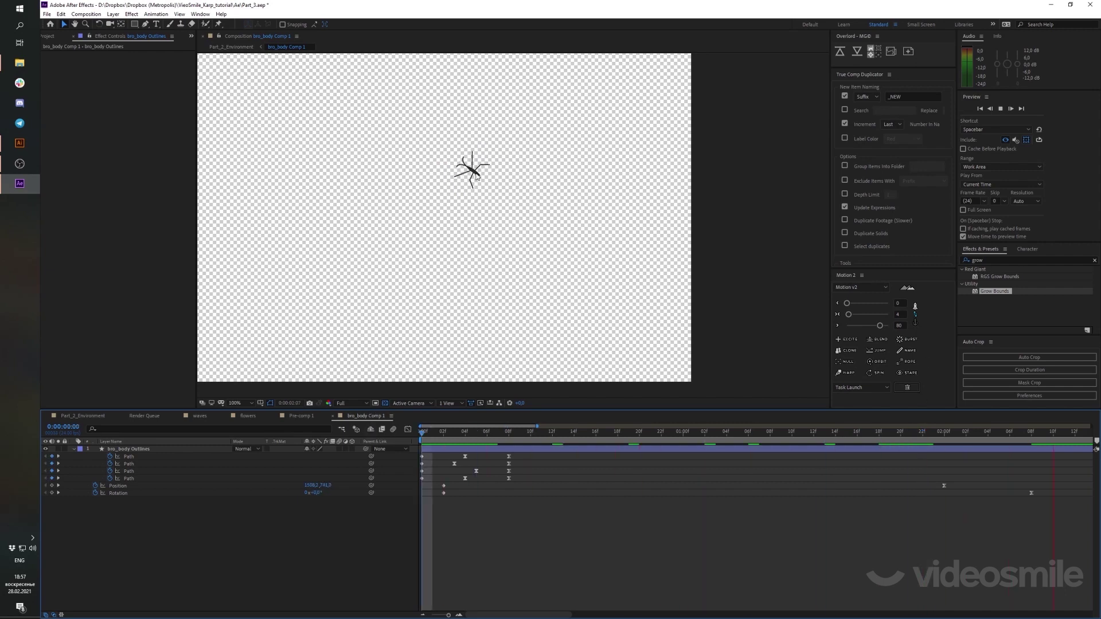
Show the whole timeline and preview the bug animation from frame 0
key("space")
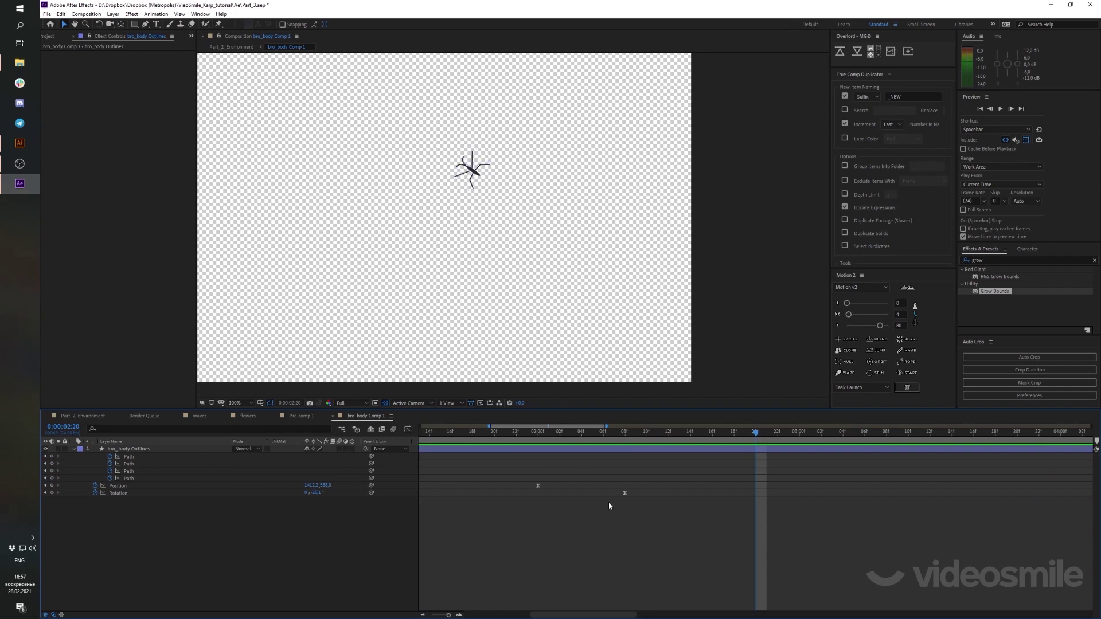
key("semicolon")
key("Home")
key("space")
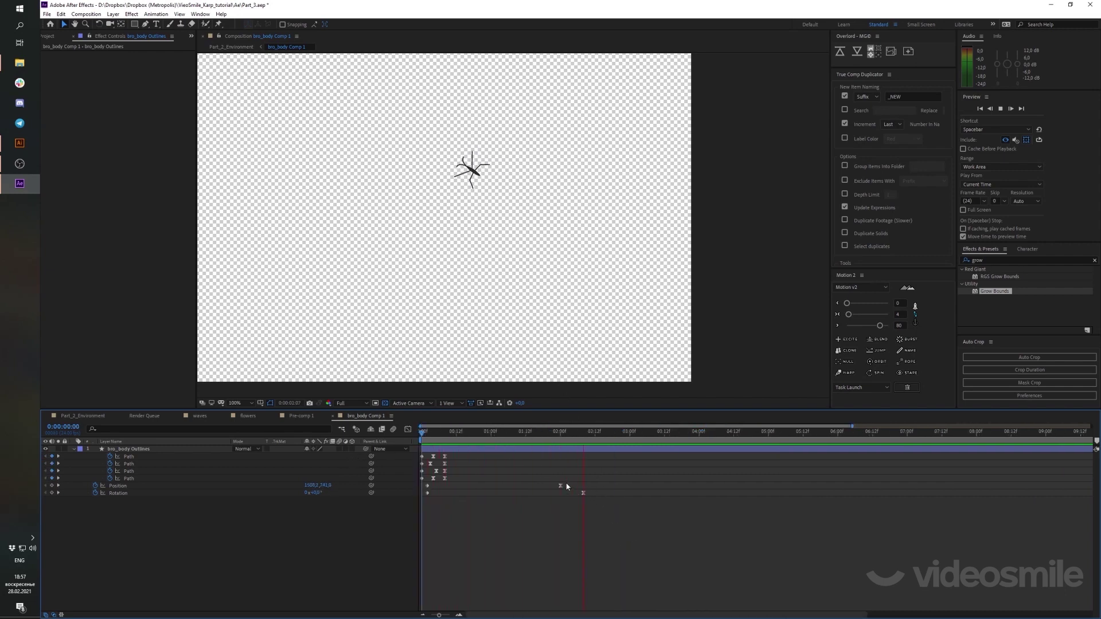
key("space")
Paste the four leg Path keyframes at 4:00 to repeat the twitch
mouse_move(658, 431)
left_mouse_down()
mouse_move(752, 460)
mouse_move(698, 444)
left_mouse_up()
left_click_drag(697, 435, 698, 436)
left_click(449, 489)
left_click_drag(452, 454, 415, 480)
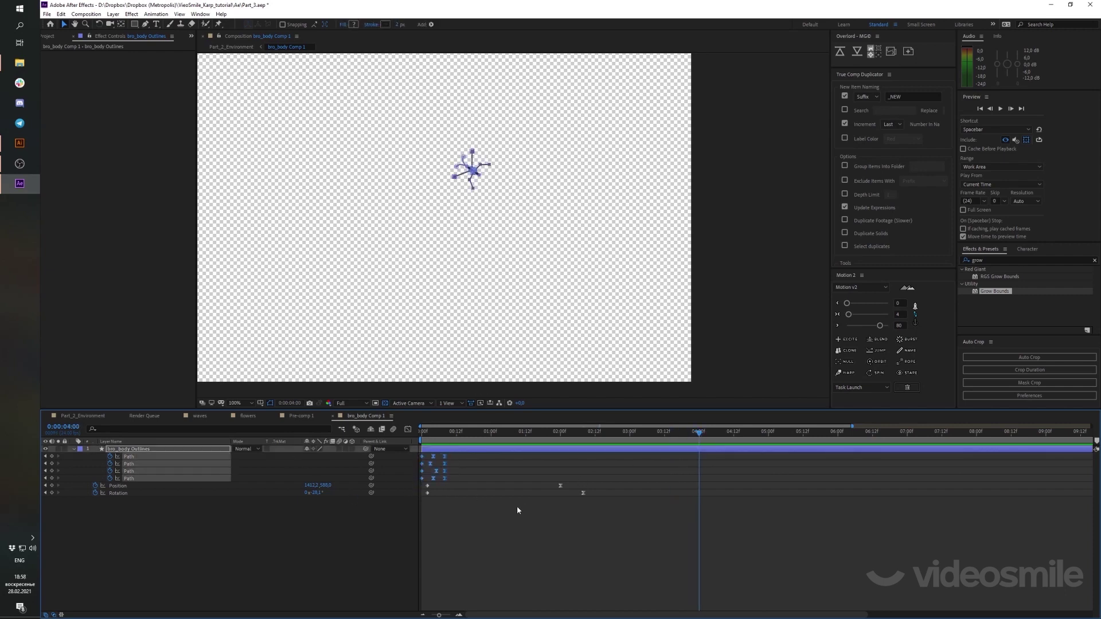
key("ctrl+v")
left_click(673, 483)
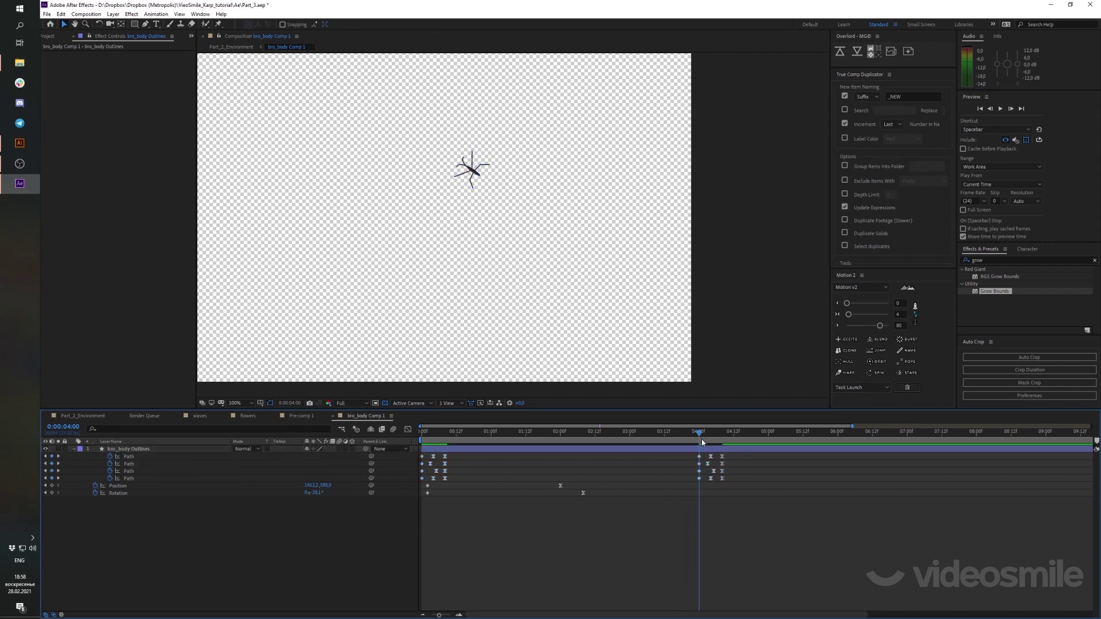
Add Position and Rotation keys at 4:02, then move the bug right at 7:21
left_click_drag(698, 439, 705, 436)
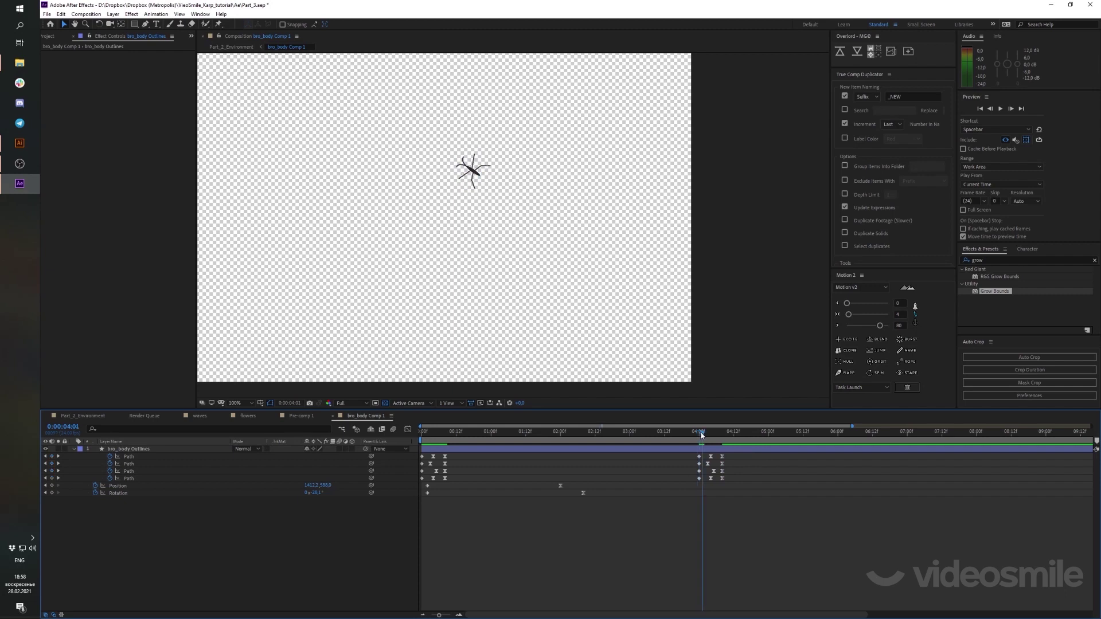
left_click(52, 486)
left_click(52, 493)
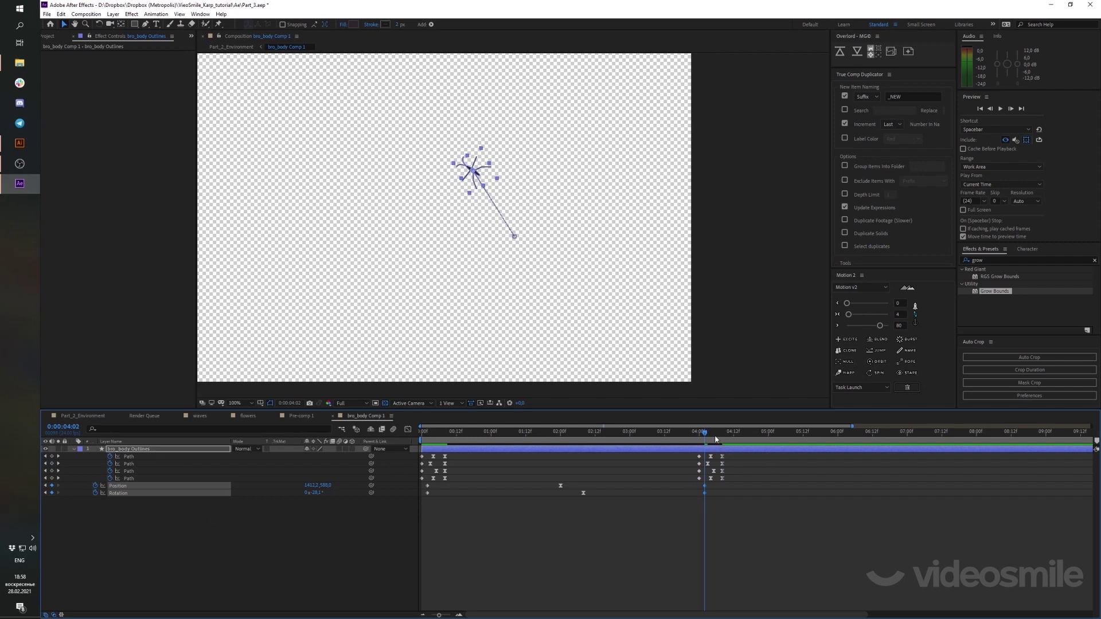
left_click_drag(715, 439, 954, 450)
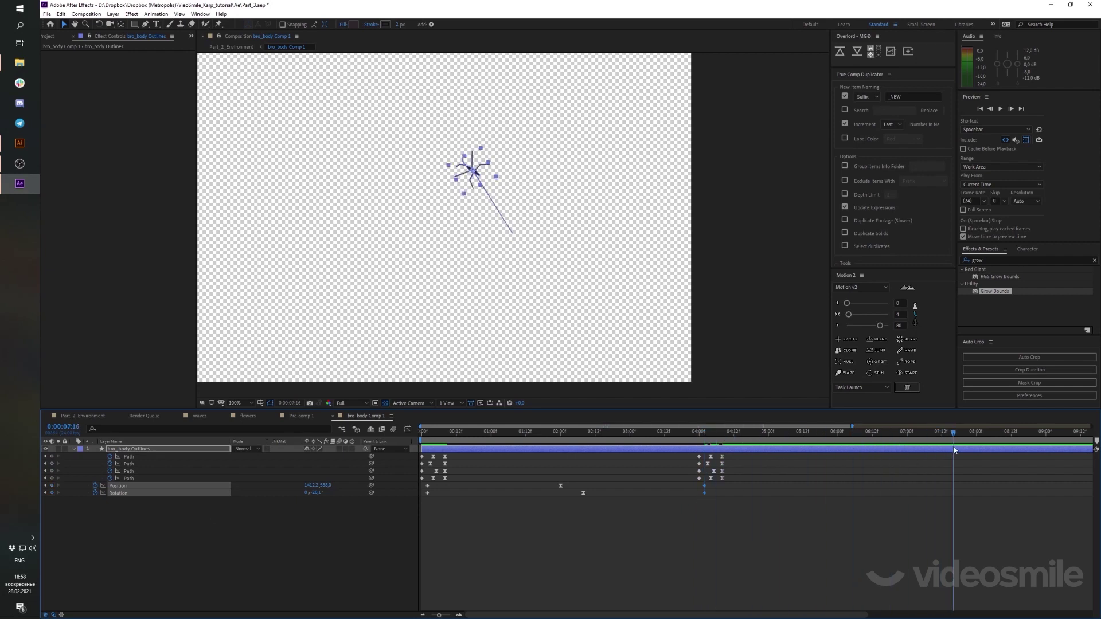
left_click(971, 436)
left_click_drag(971, 435, 968, 435)
mouse_move(428, 239)
left_mouse_down()
mouse_move(460, 156)
mouse_move(534, 230)
left_mouse_up()
Ease the 7:21 keyframes, shift the last Rotation keyframe later, and preview
key("w")
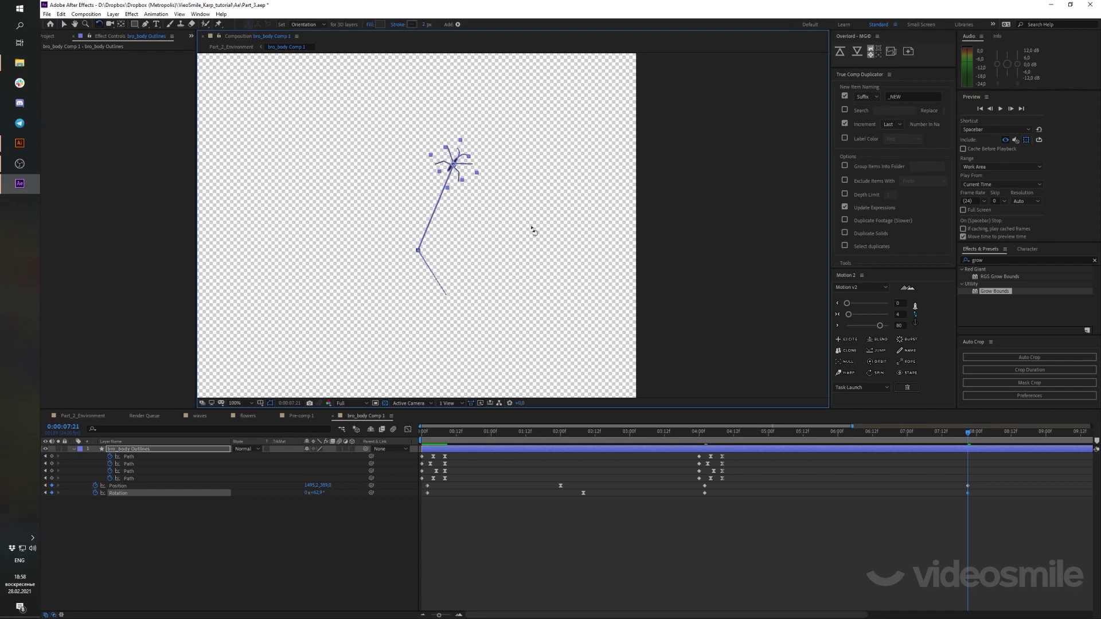
left_click(968, 486, "shift")
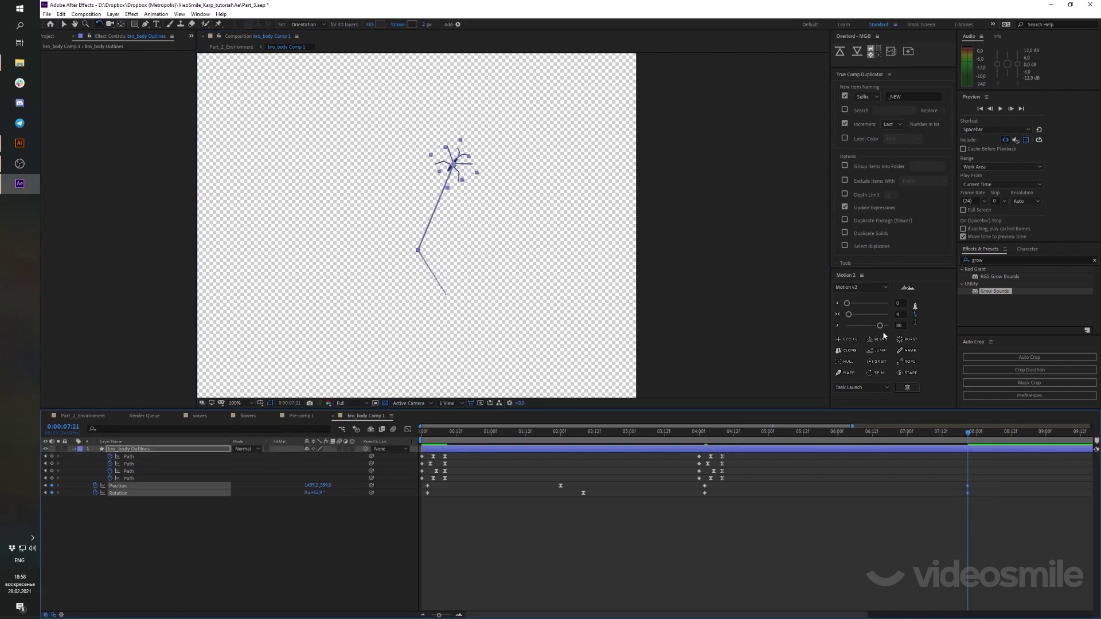
left_click(880, 327)
left_click(966, 525)
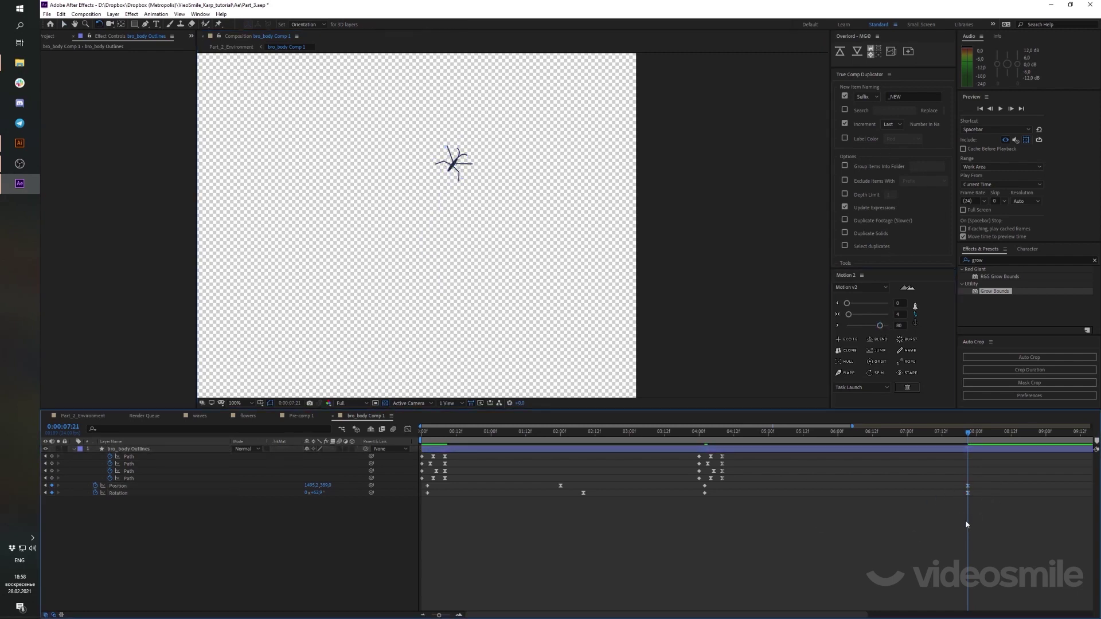
left_click_drag(968, 494, 1008, 494)
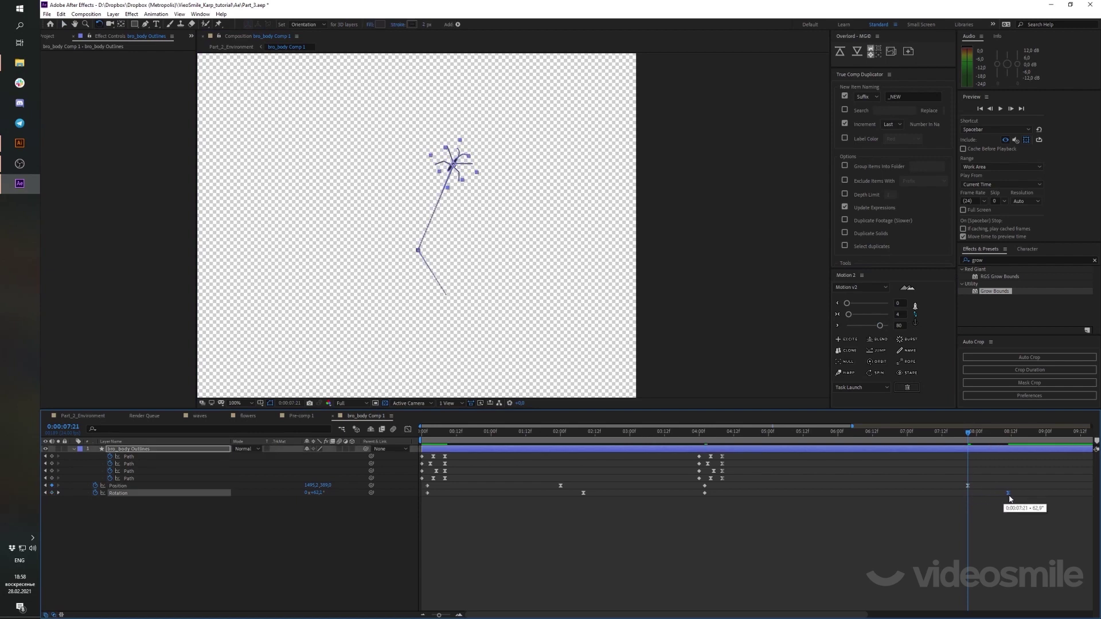
key("space")
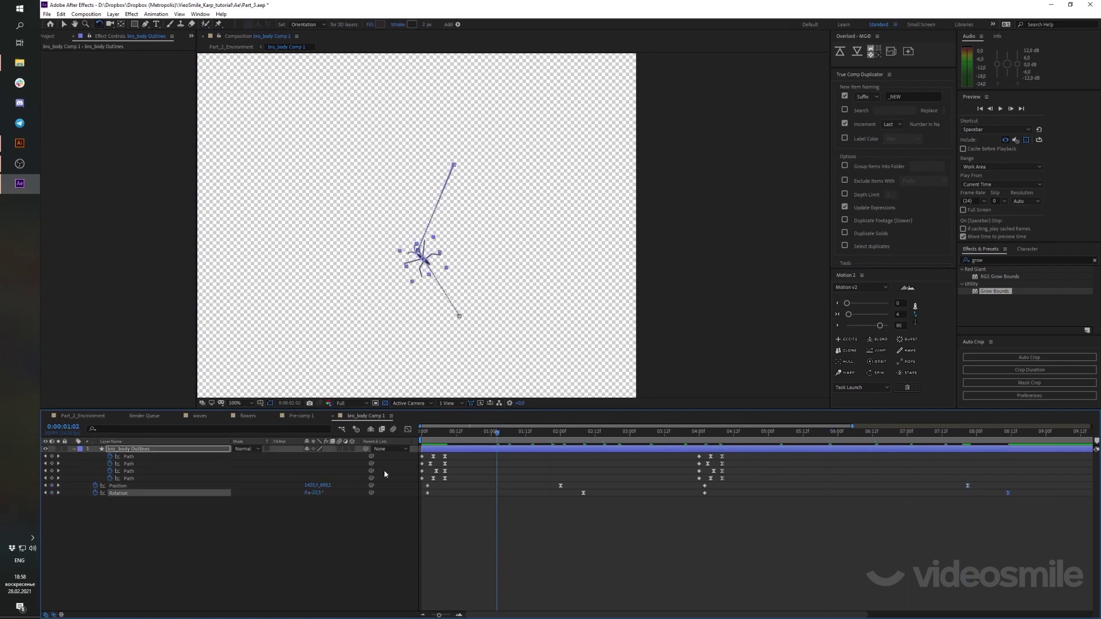
Preview the bug's second crawl starting around 3:02
left_click(564, 528)
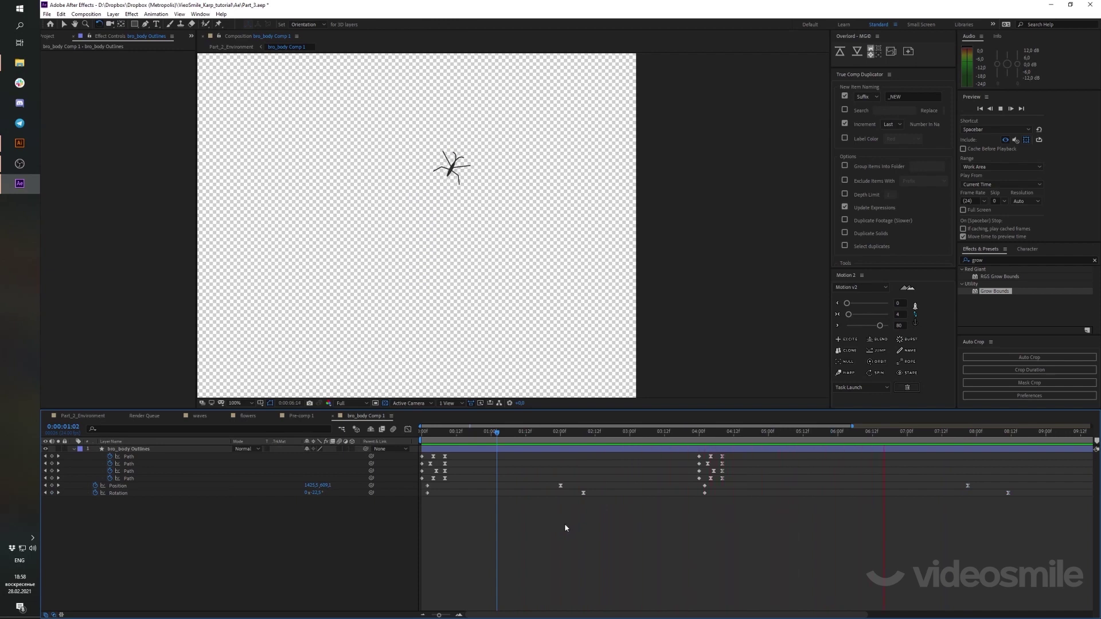
left_click_drag(772, 439, 635, 441)
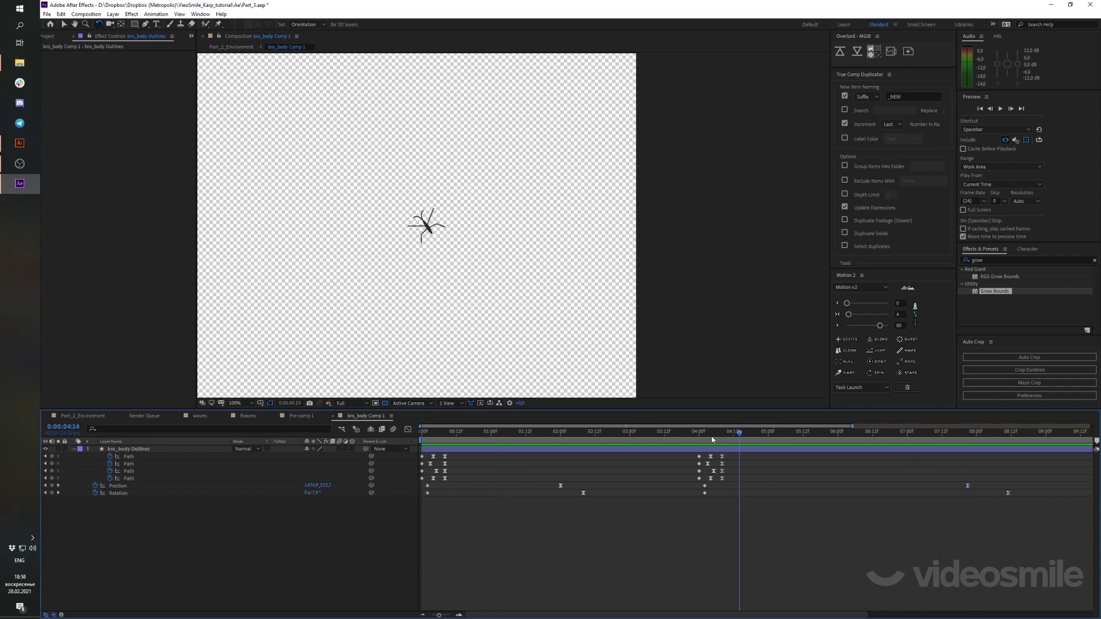
key("space")
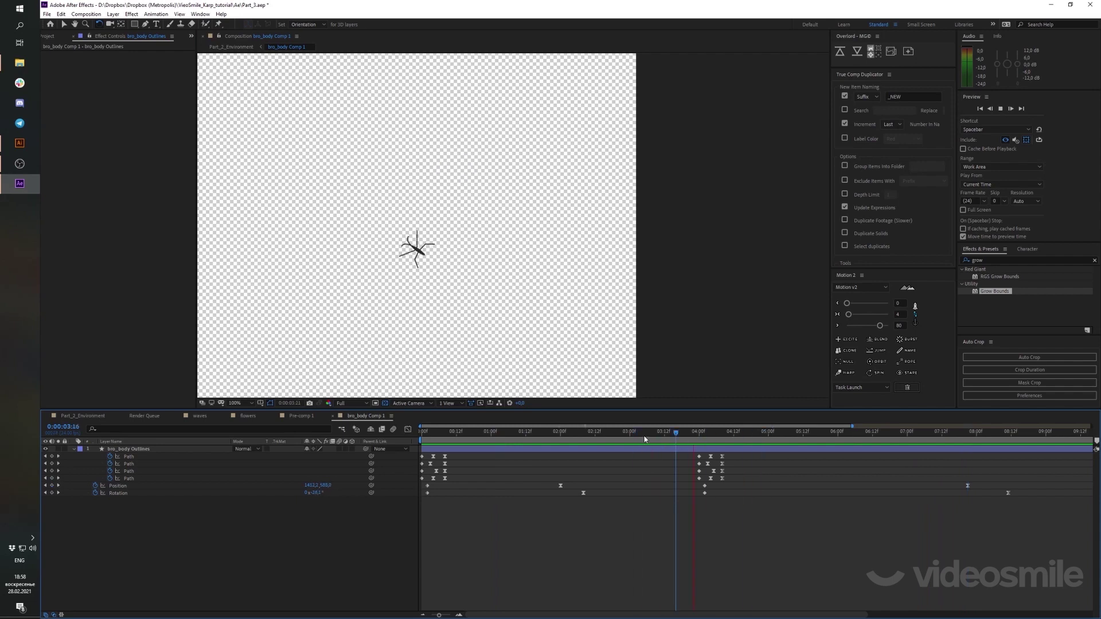
key("space")
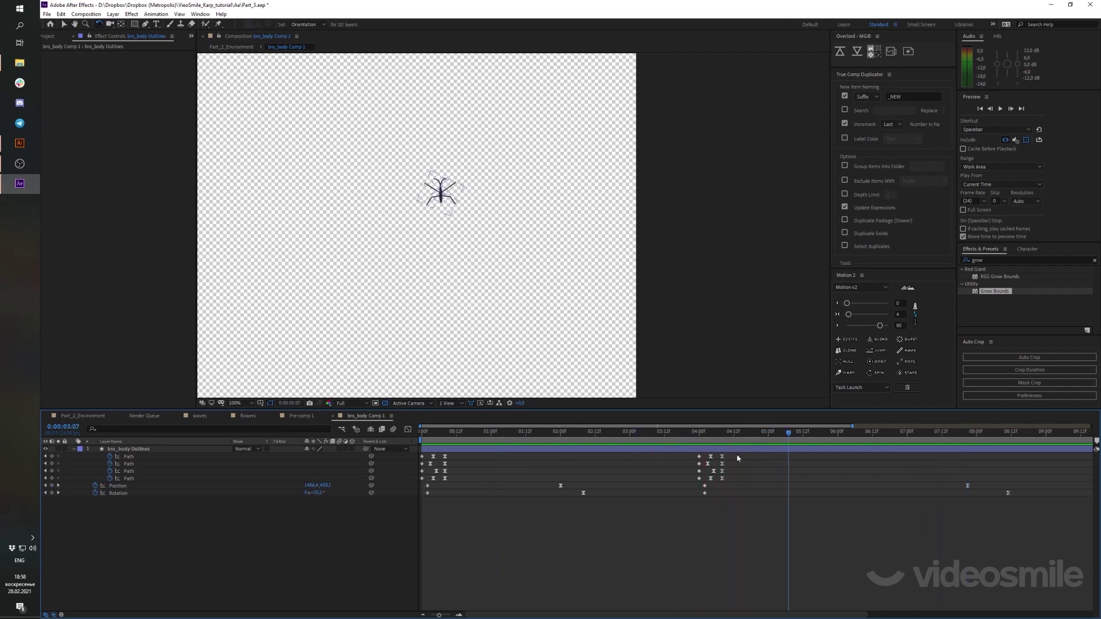
Move the bug up and left and rotate it to about -18° at 8:11
mouse_move(775, 436)
left_mouse_down()
mouse_move(757, 444)
mouse_move(969, 458)
left_mouse_up()
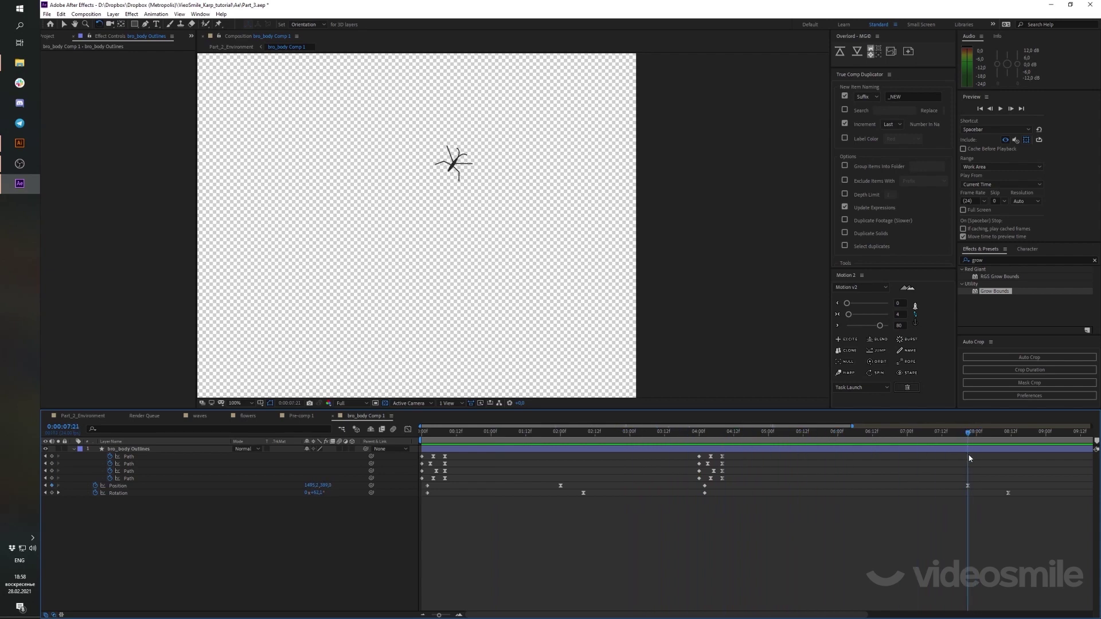
left_click(977, 455)
key("v")
left_click_drag(453, 163, 366, 202)
key("w")
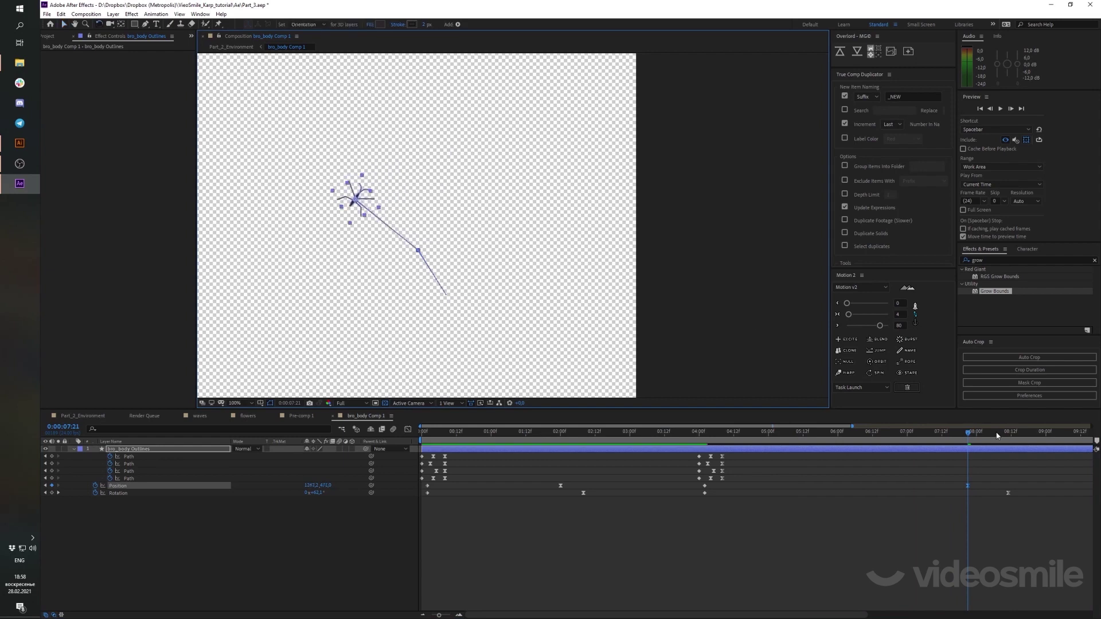
left_click_drag(997, 436, 1008, 434)
left_click_drag(366, 210, 351, 188)
left_click(937, 481)
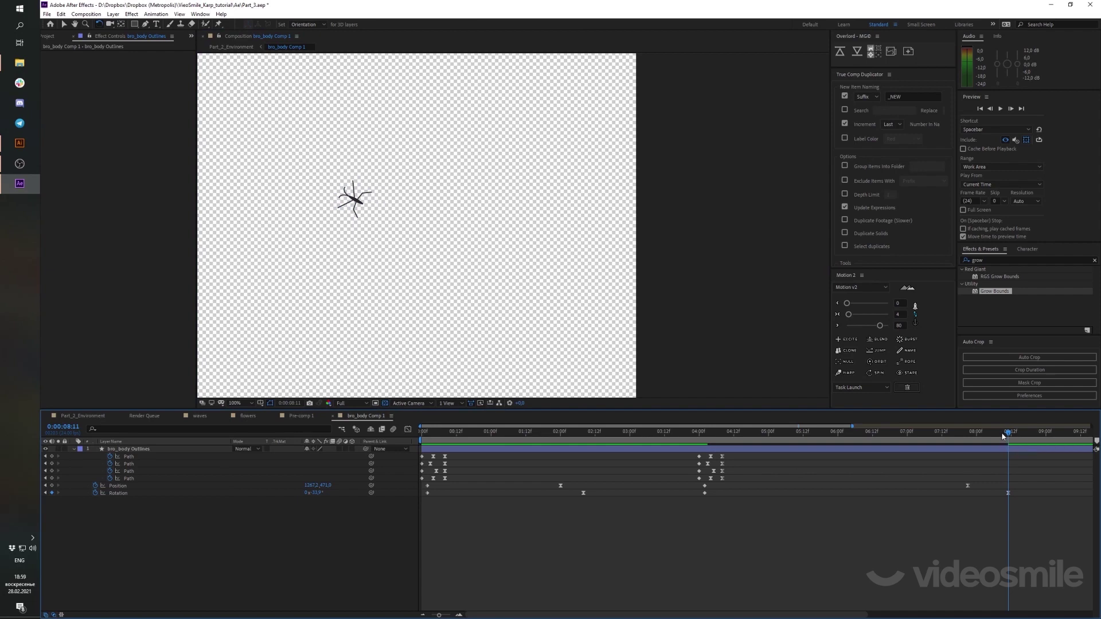
Preview from 3:03 and rotate the bug further to about -55°
left_click_drag(1003, 434, 639, 434)
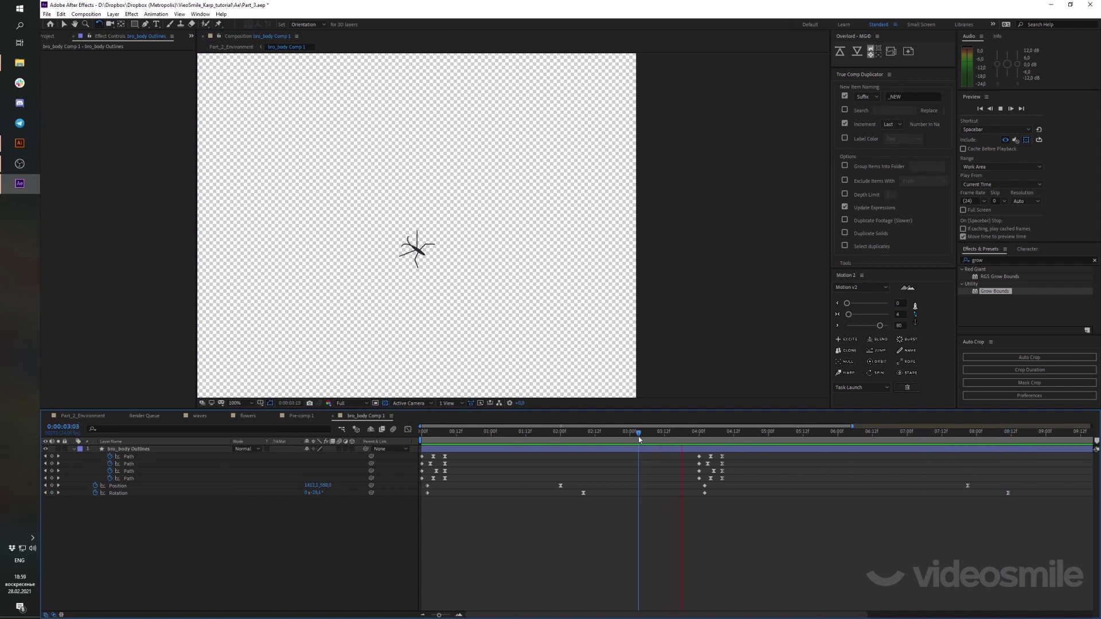
key("space")
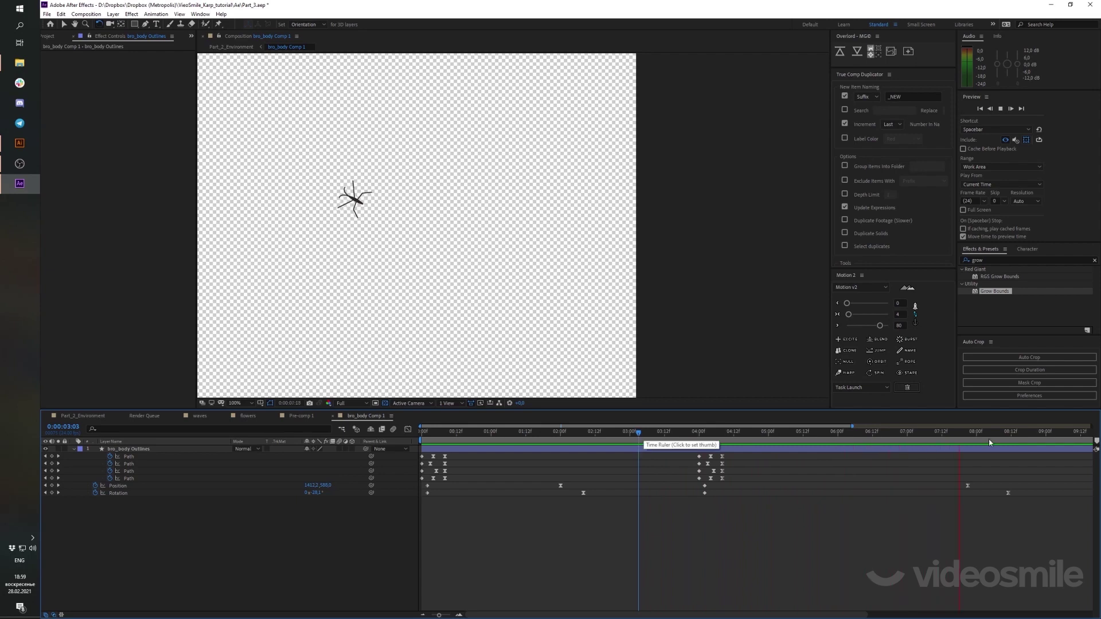
key("space")
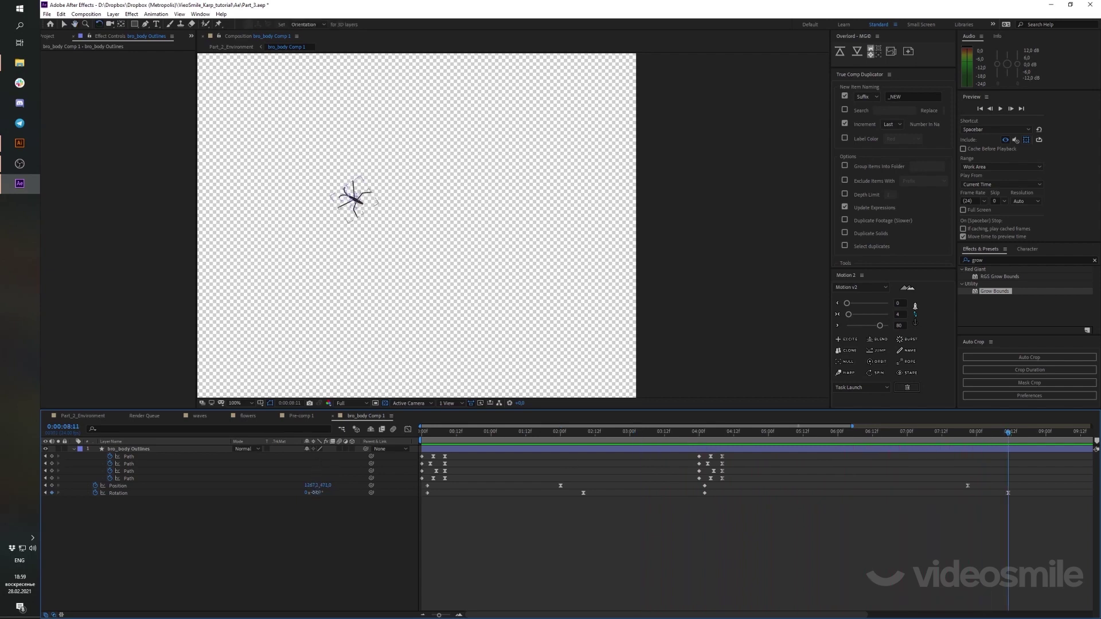
left_click_drag(314, 493, 302, 493)
key("space")
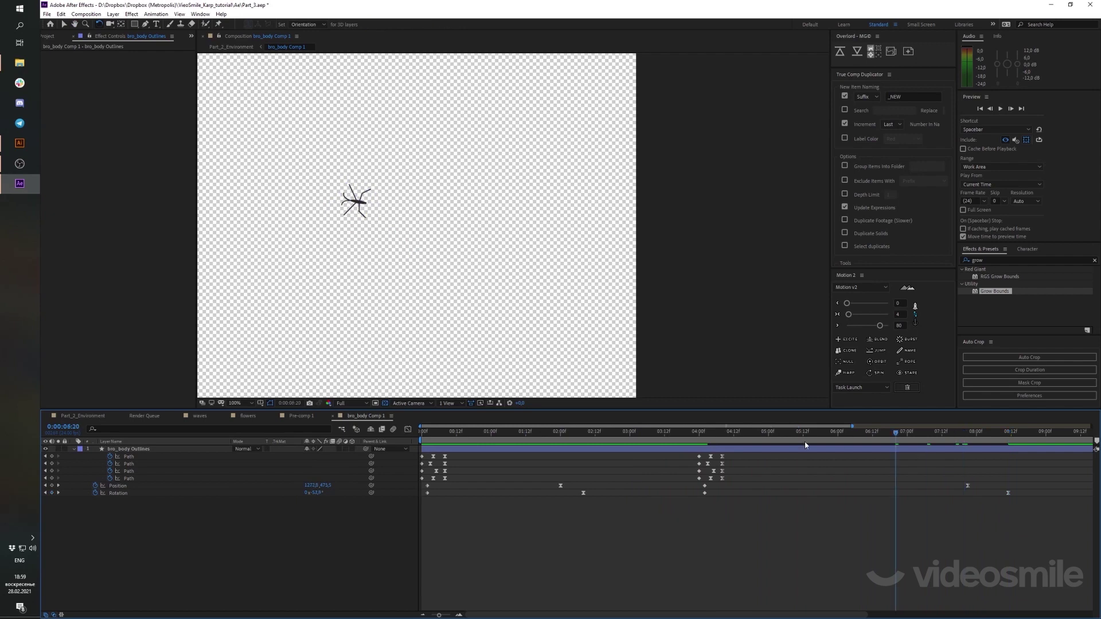
left_click(709, 440)
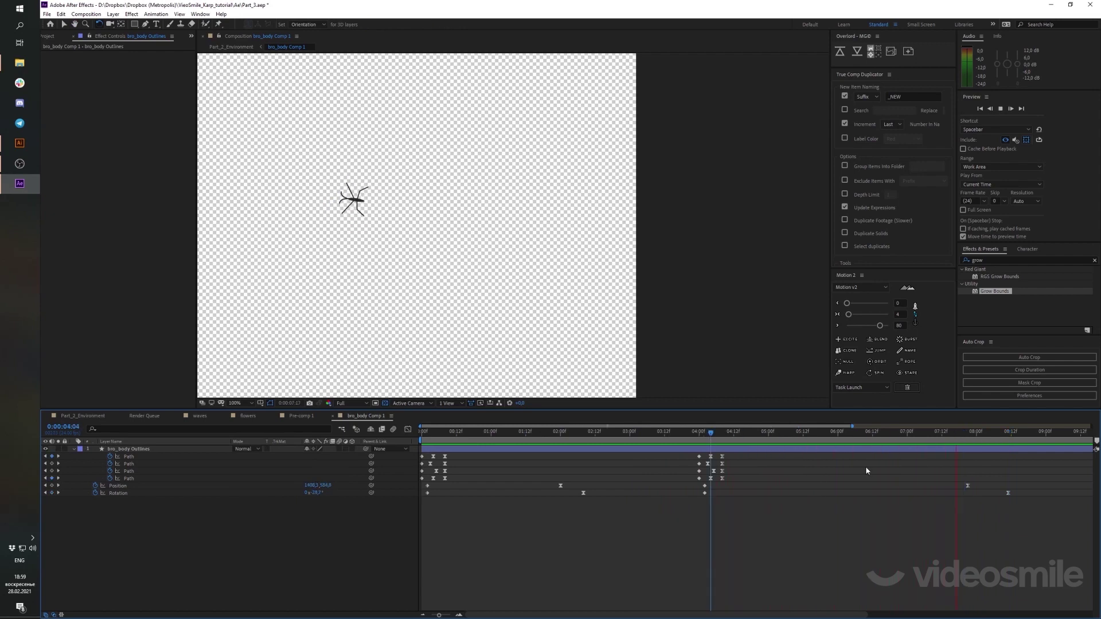
key("space")
In Part_2_Environment, solo the bug and lilly layers and preview the bug's starting motion
left_click(87, 415)
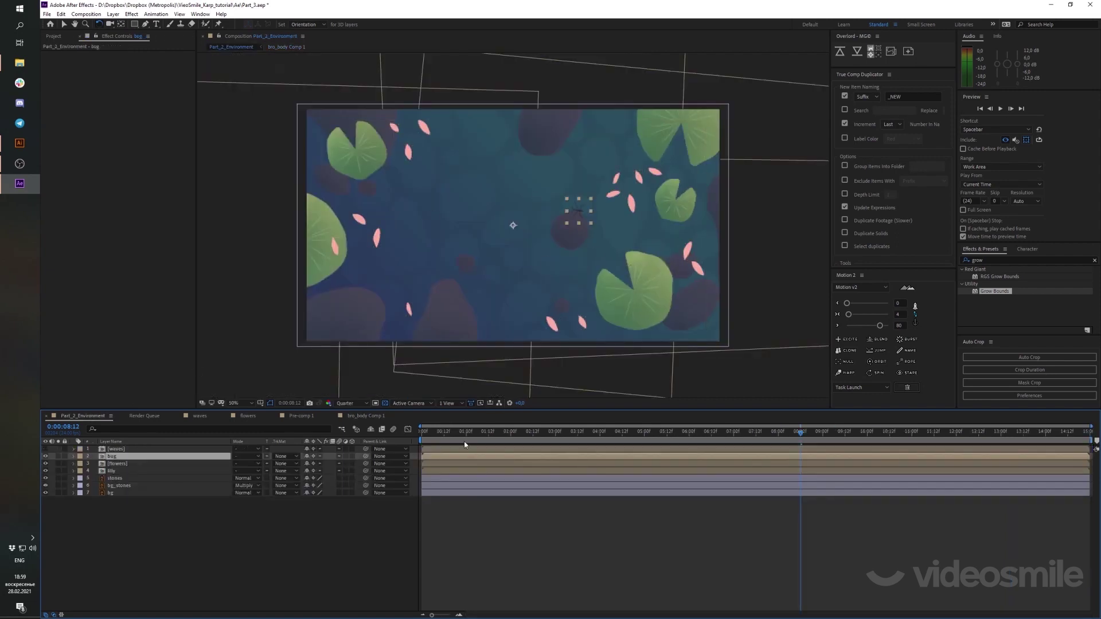
left_click(119, 457)
left_click_drag(693, 431, 550, 434)
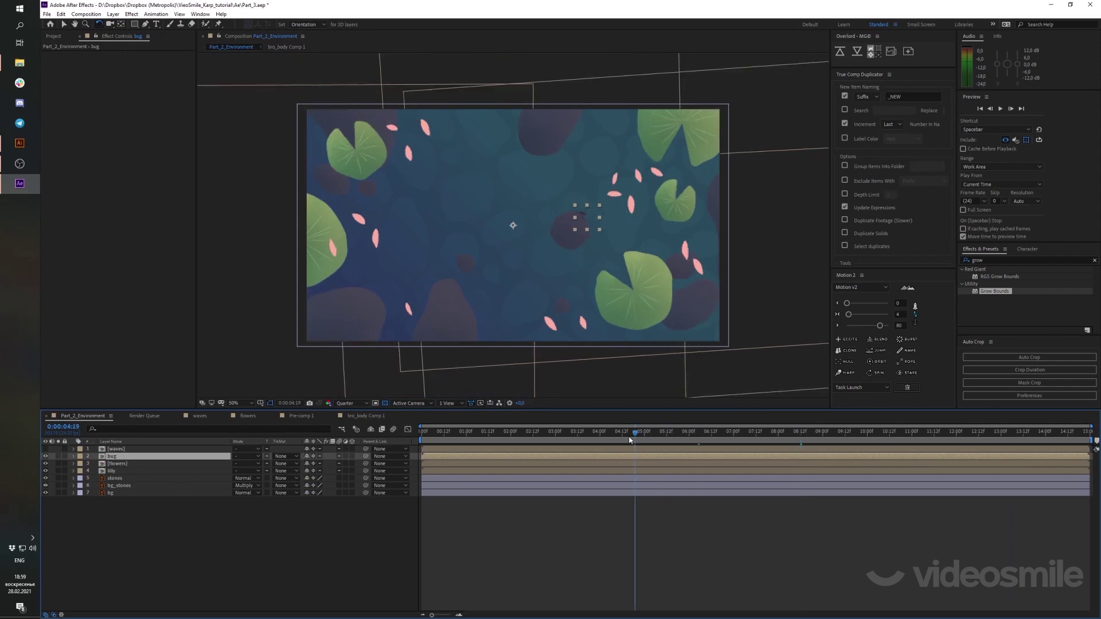
left_click(112, 469)
left_click(58, 471)
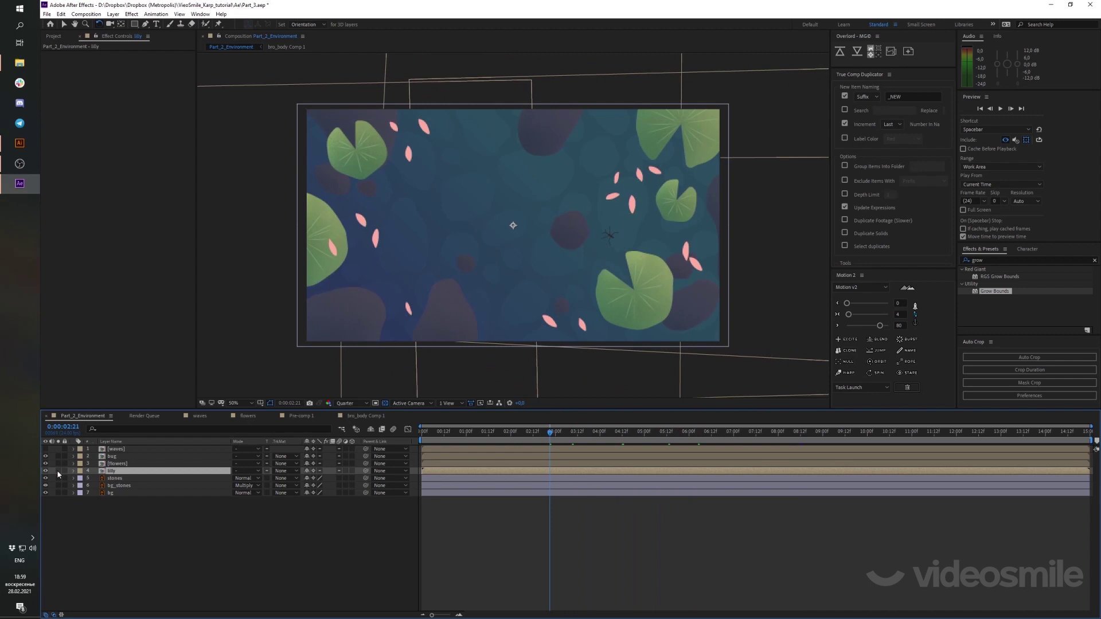
left_click(58, 456)
left_click(560, 552)
key("Home")
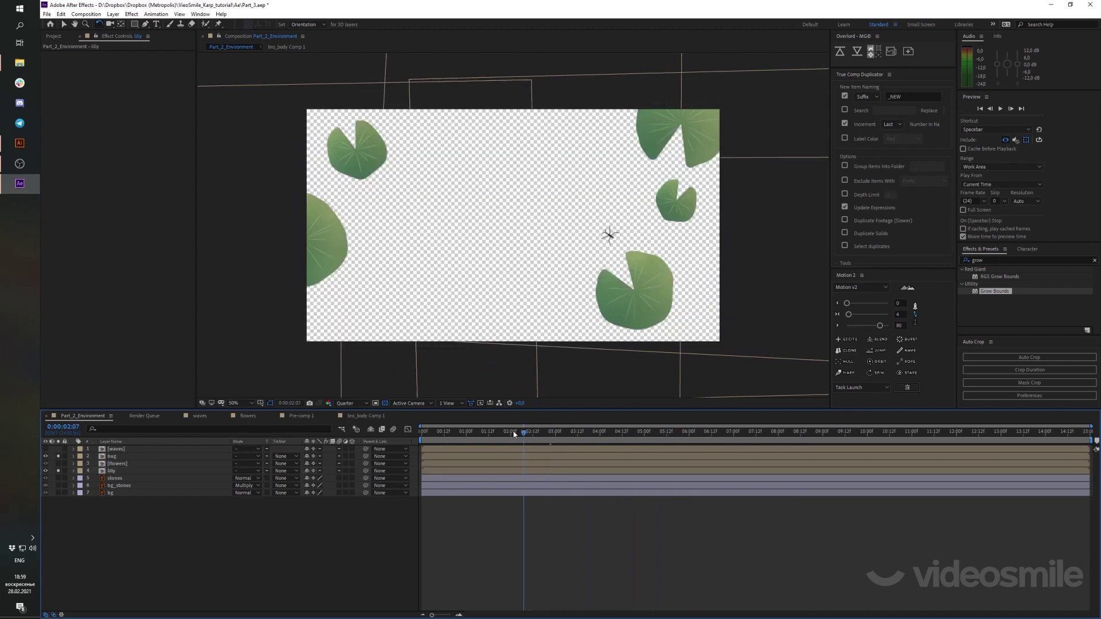
key("space")
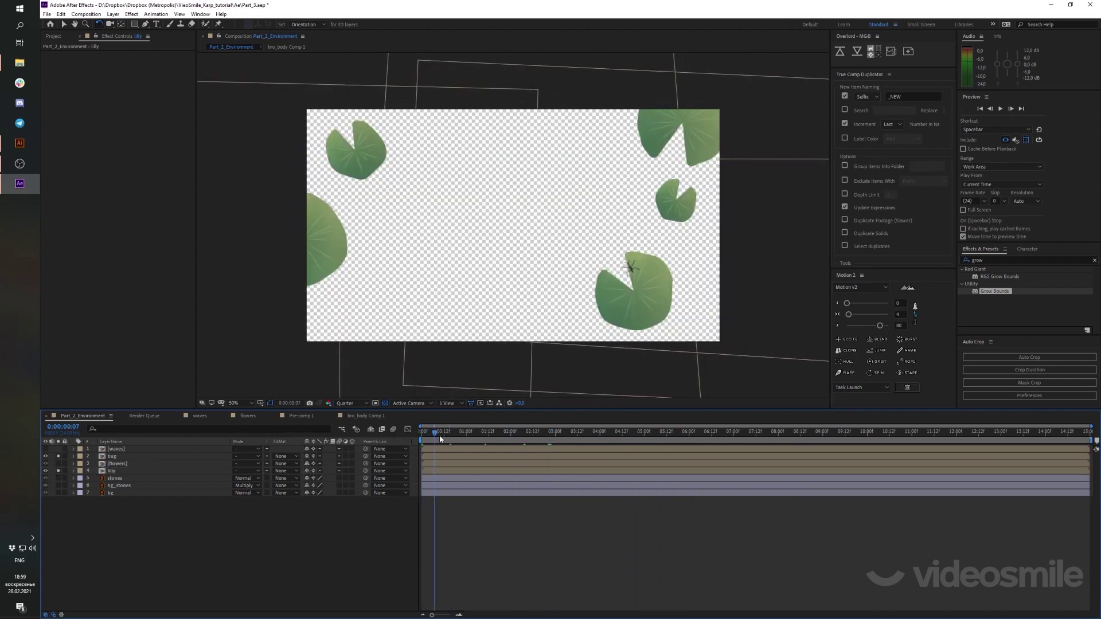
key("space")
Move the bug up and left off the lily pad into open water, then check its path
left_click(112, 456)
key("v")
left_click_drag(631, 269, 608, 242)
key("Return")
key("space")
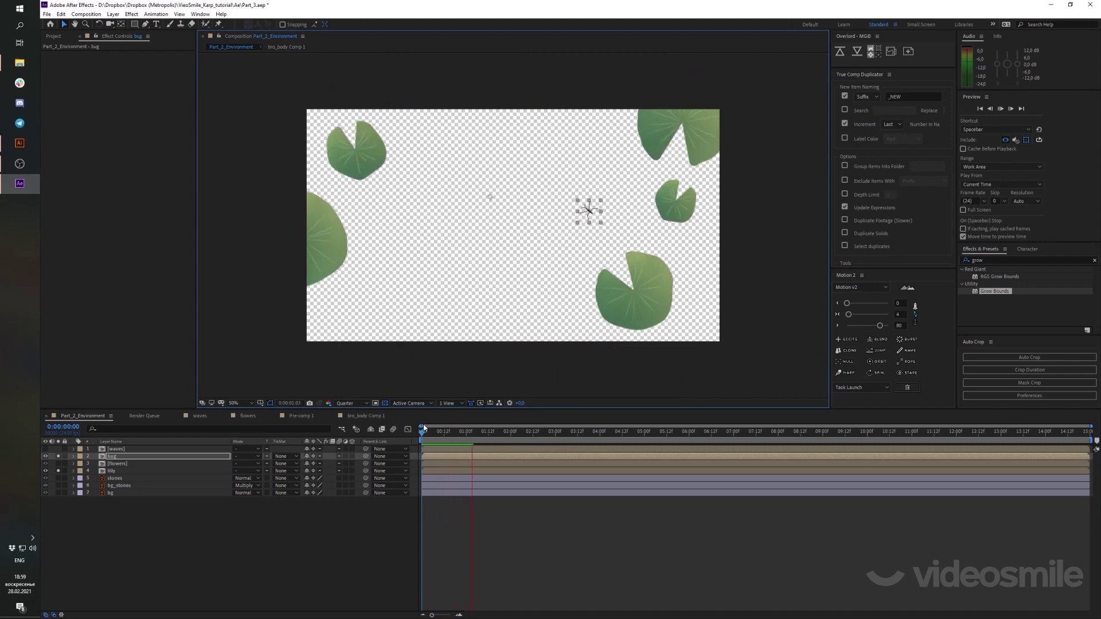
key("space")
left_click_drag(464, 440, 749, 432)
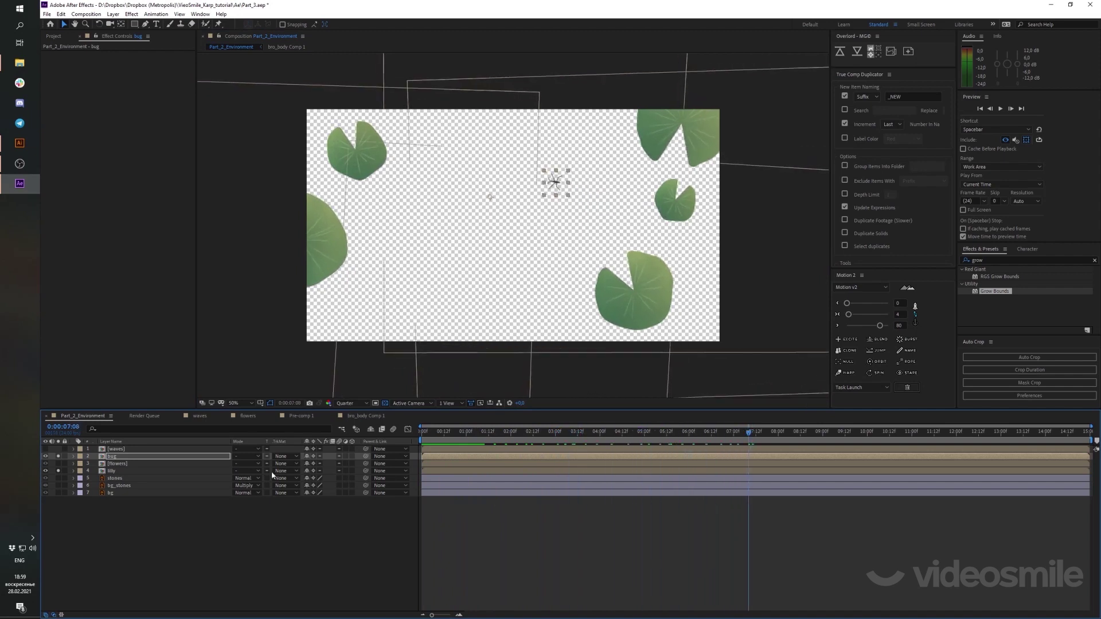
Duplicate the bug layer as bug 2, flip it horizontally and rotate it toward the lower left
left_click(150, 461)
key("ctrl+d")
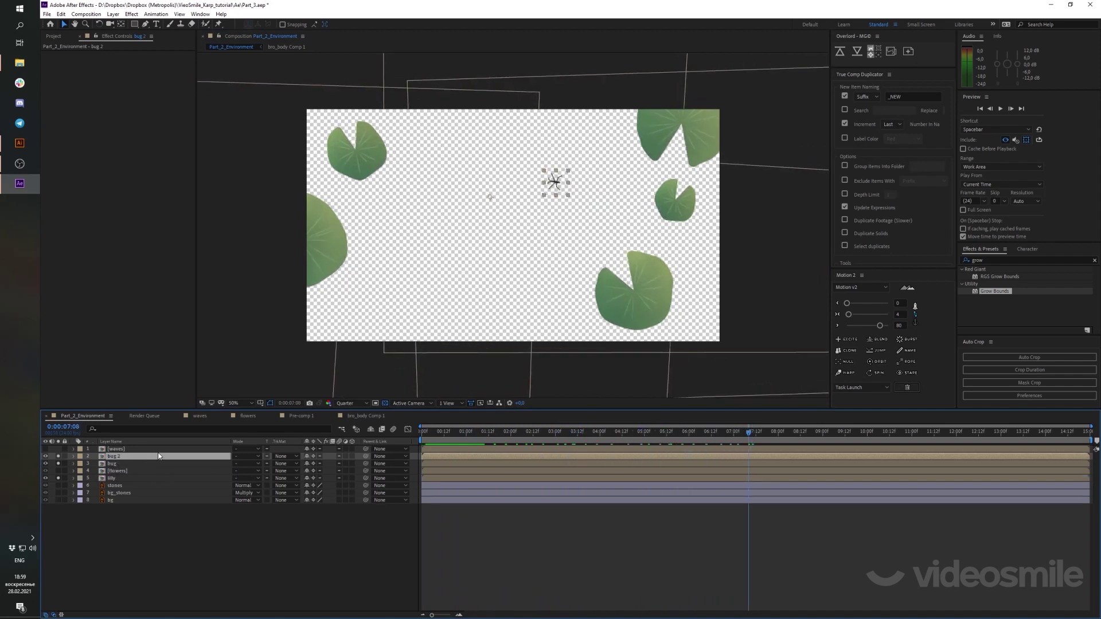
right_click(159, 457)
mouse_move(191, 269)
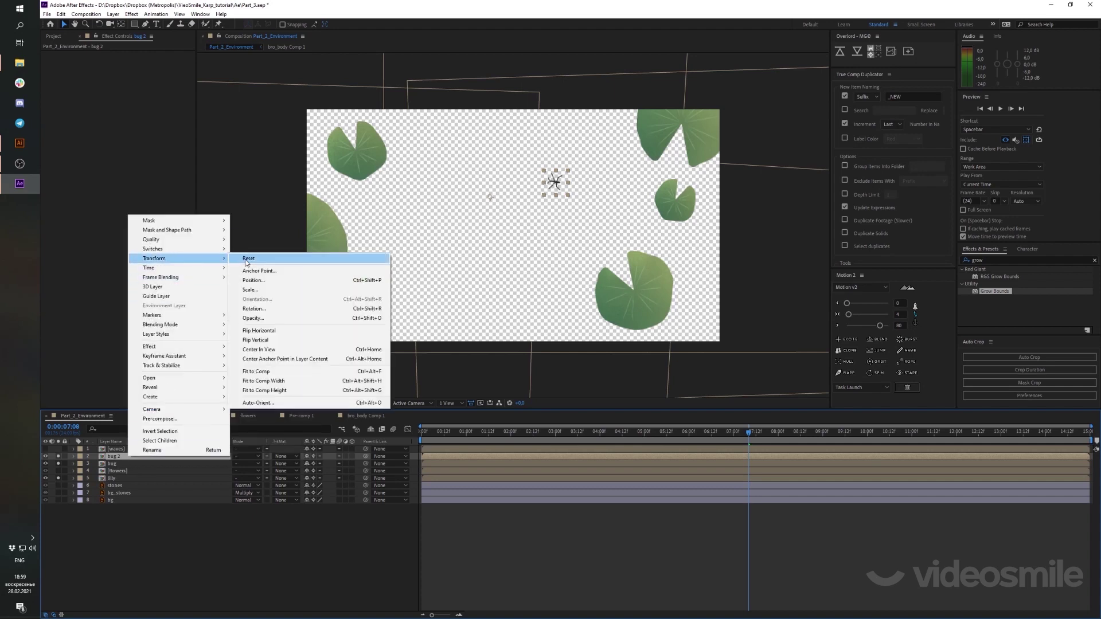
left_click(289, 332)
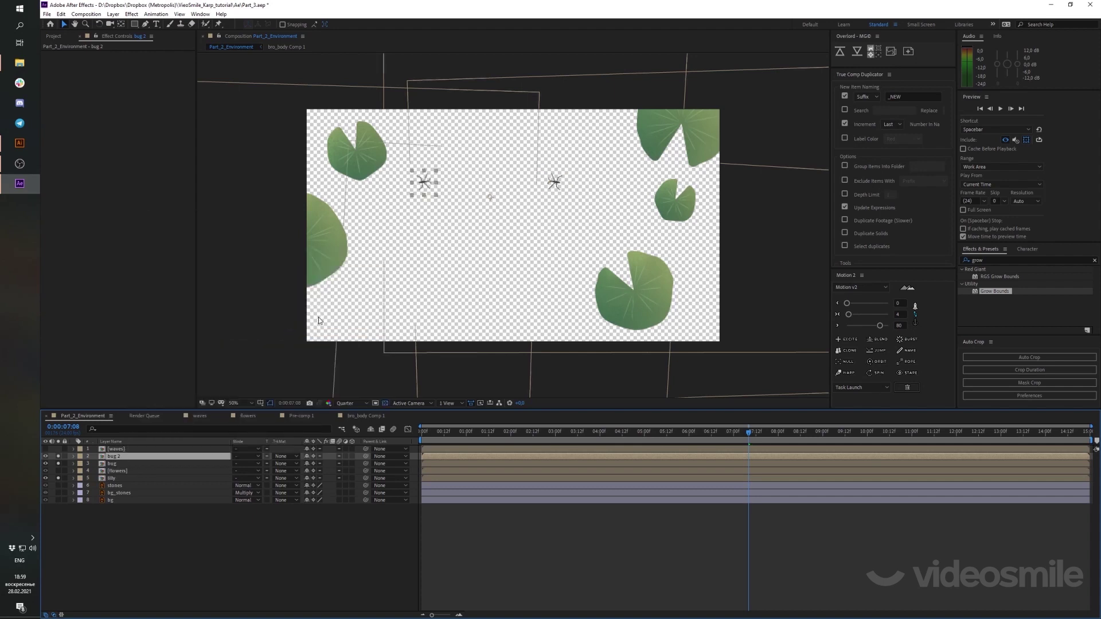
key("w")
left_click_drag(424, 189, 441, 245)
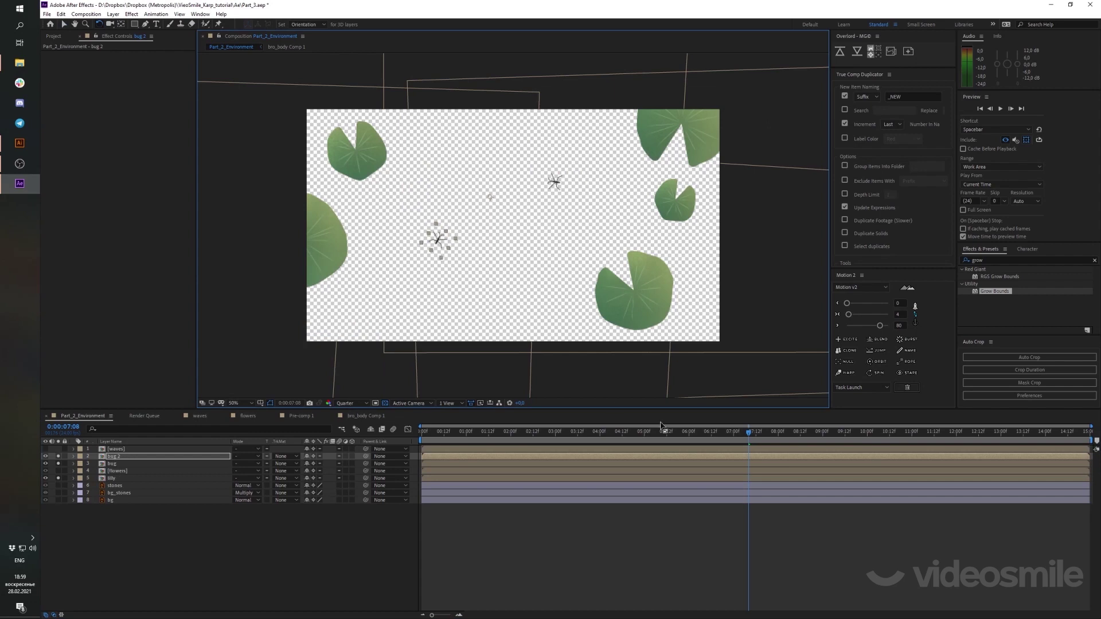
Shift bug 2's layer bar earlier in time and preview both bugs
key("Home")
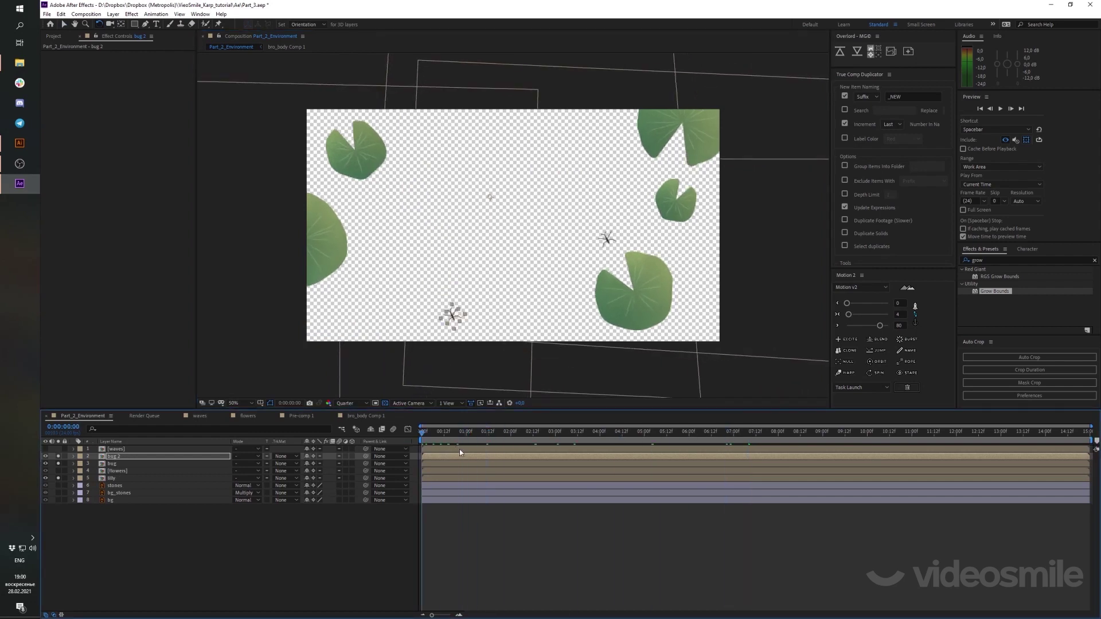
left_click_drag(655, 458, 596, 460)
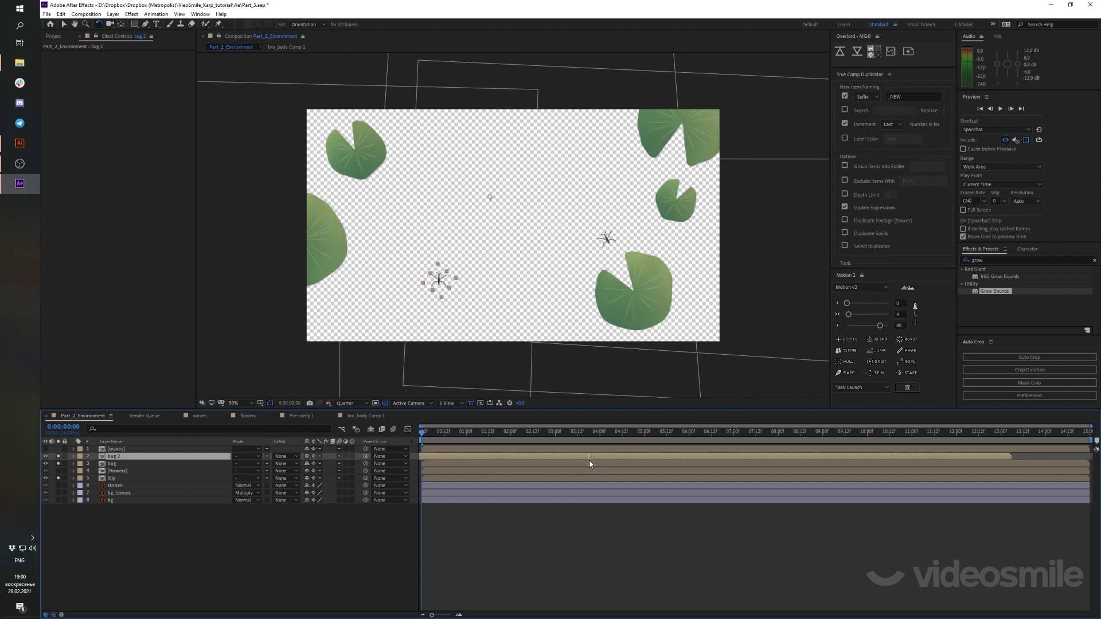
left_click_drag(596, 462, 583, 462)
left_click_drag(426, 438, 657, 448)
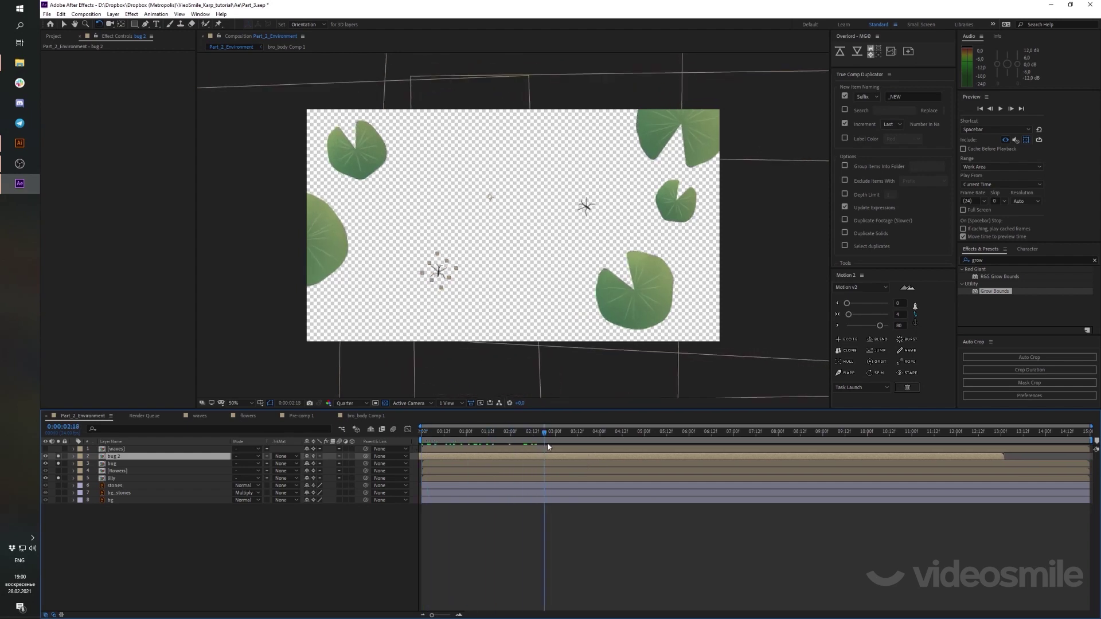
key("space")
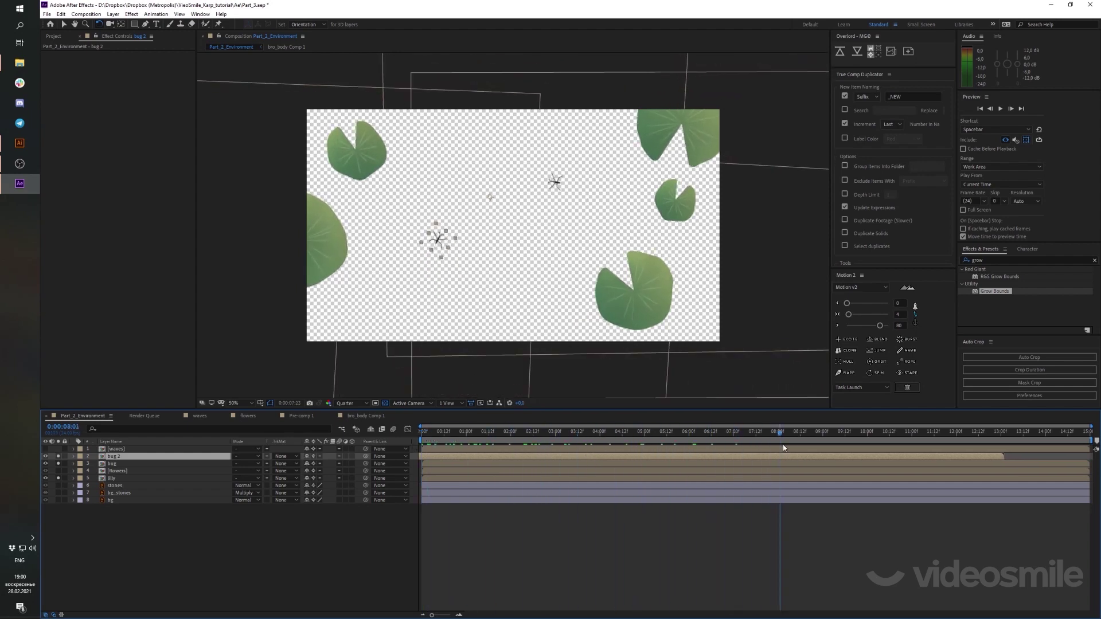
left_click(431, 438)
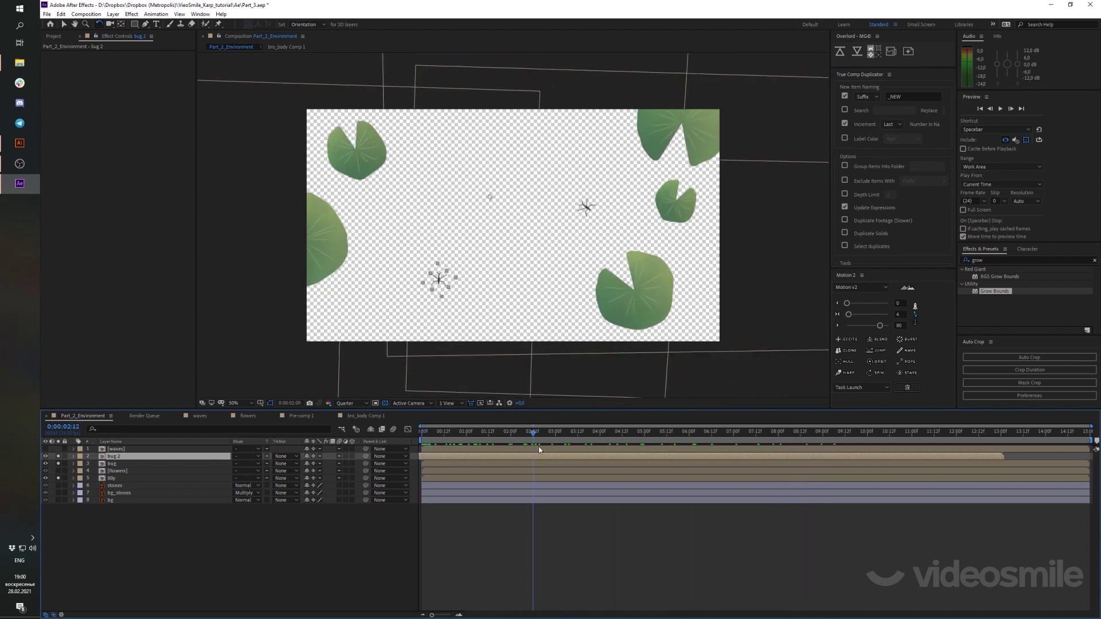
key("space")
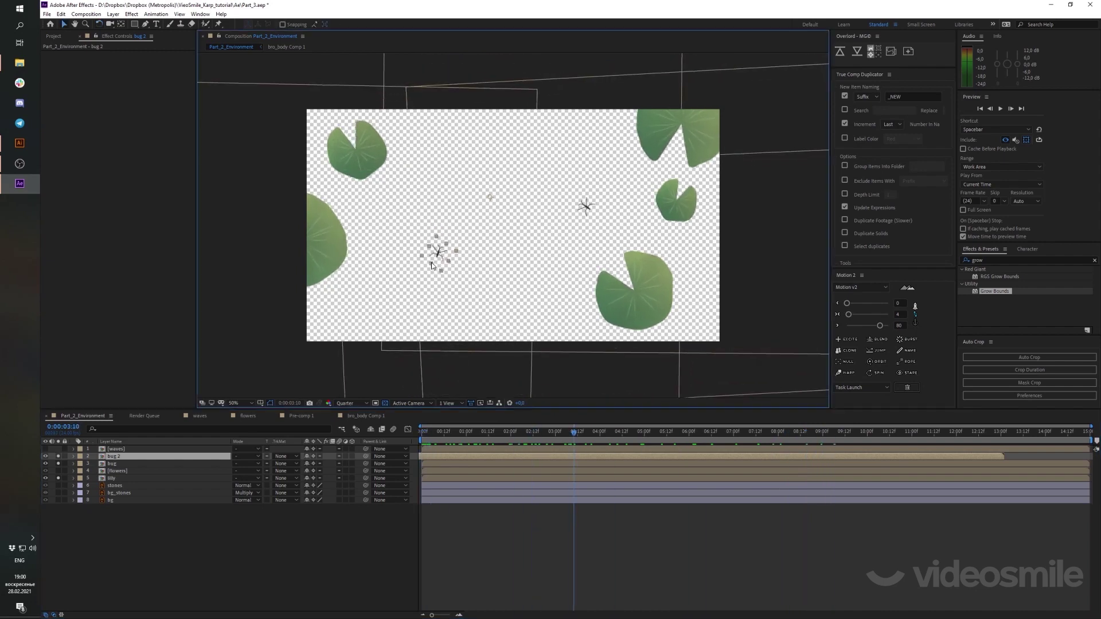
Nudge bug 2 slightly up-right, scale it to about 91%, and preview from the start
key("v")
left_click_drag(430, 263, 432, 263)
key("s")
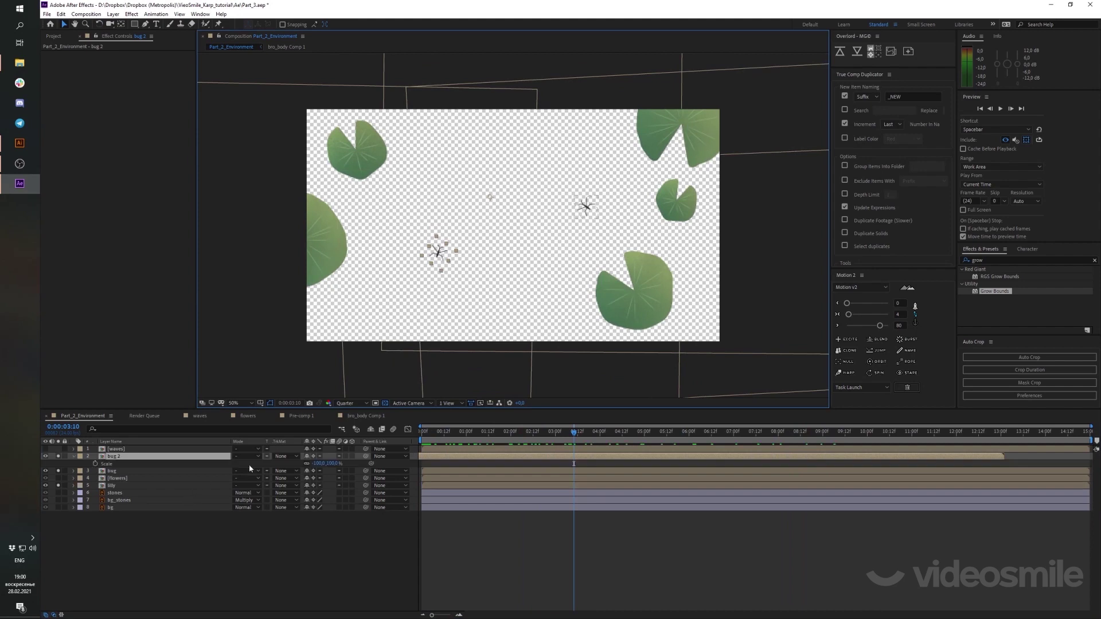
left_click_drag(326, 463, 298, 469)
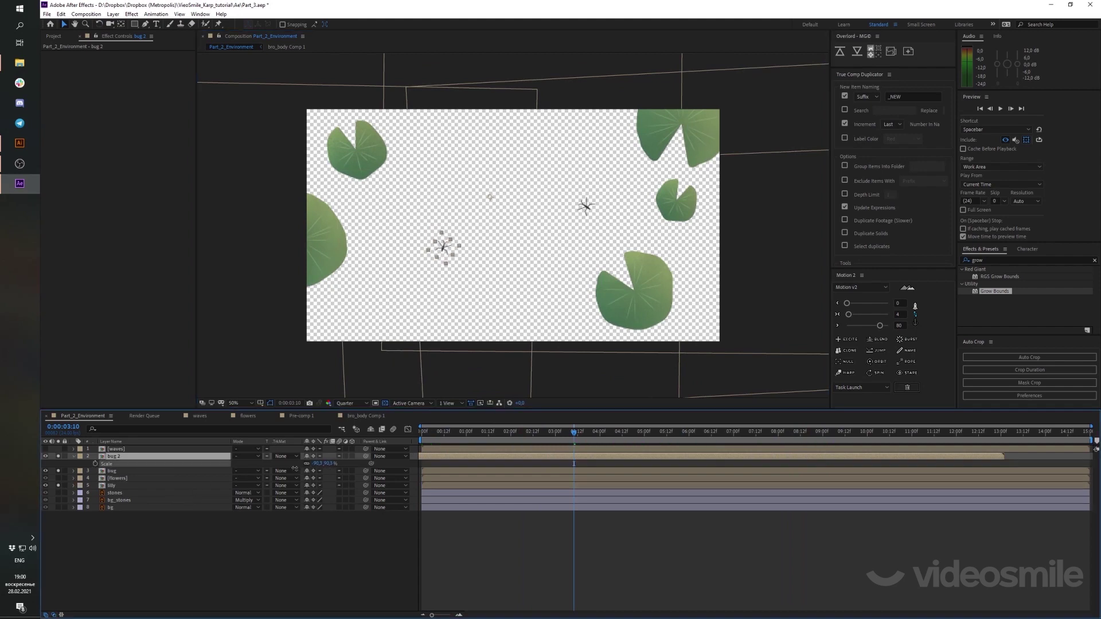
key("F2")
key("Home")
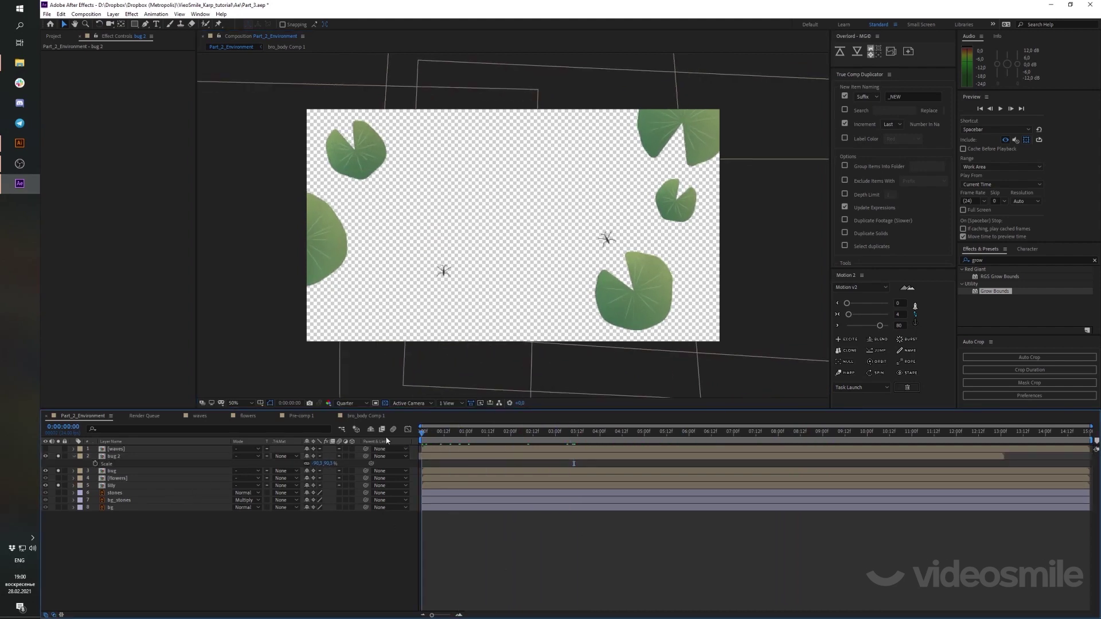
key("space")
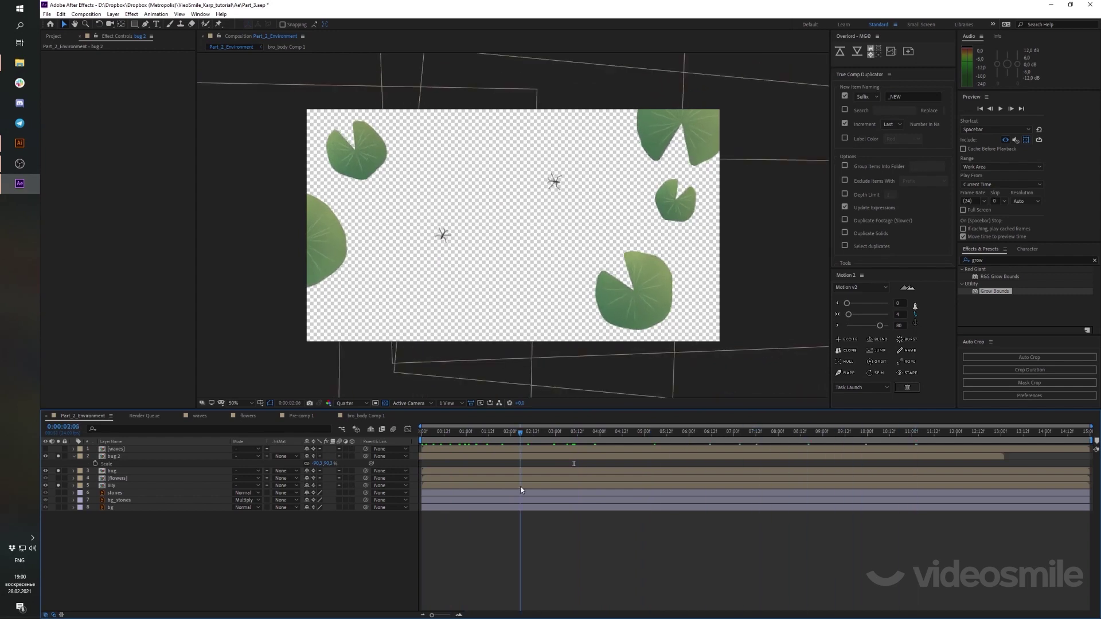
left_click_drag(521, 491, 631, 486)
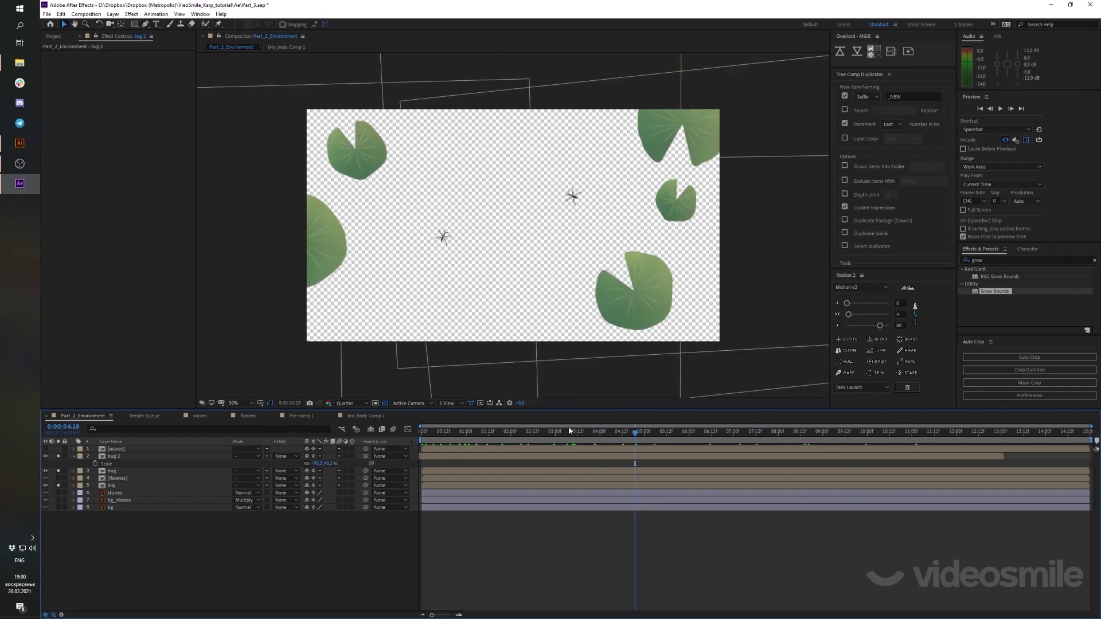
Turn off solo on bug 2, bug and lilly, then scrub the timeline to view the whole pond
left_click(58, 456)
left_click(58, 471)
left_click(58, 485)
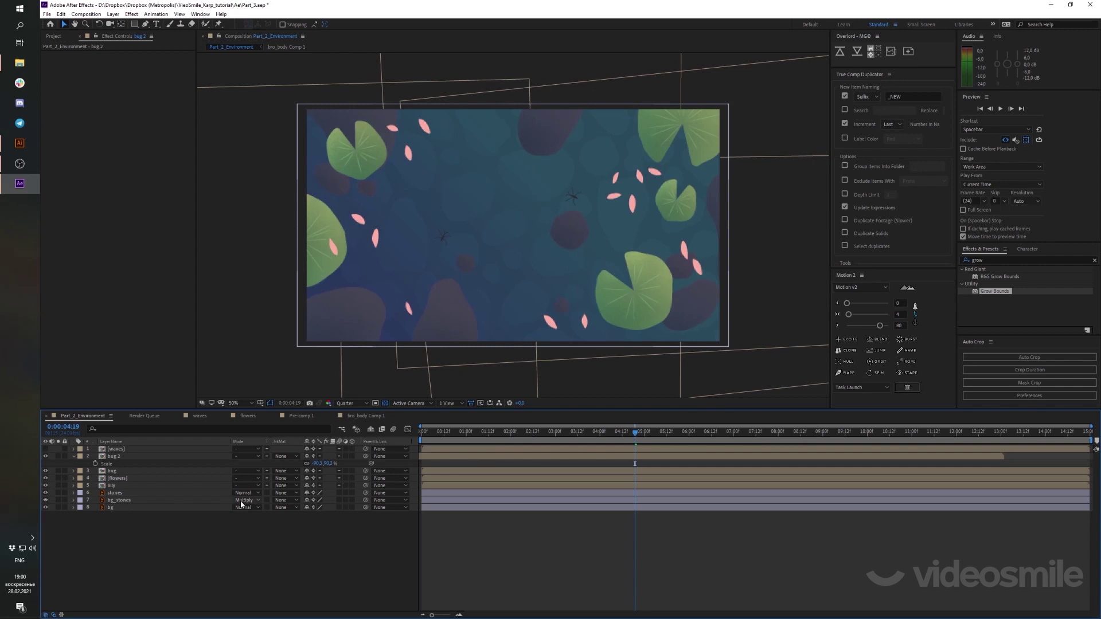
left_click(528, 474)
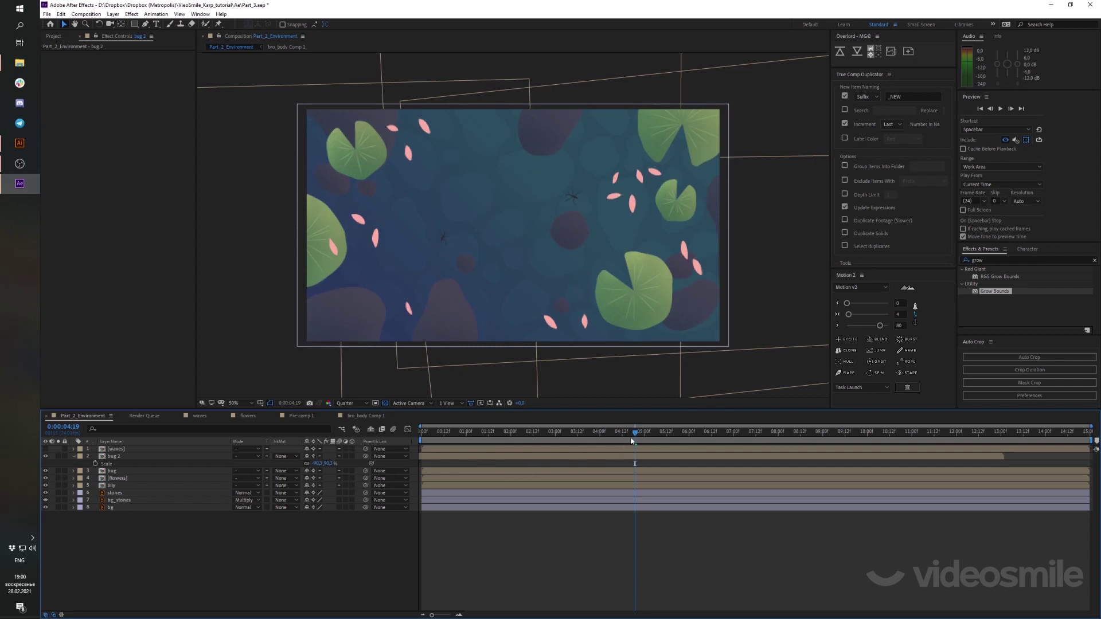
left_click_drag(631, 441, 559, 460)
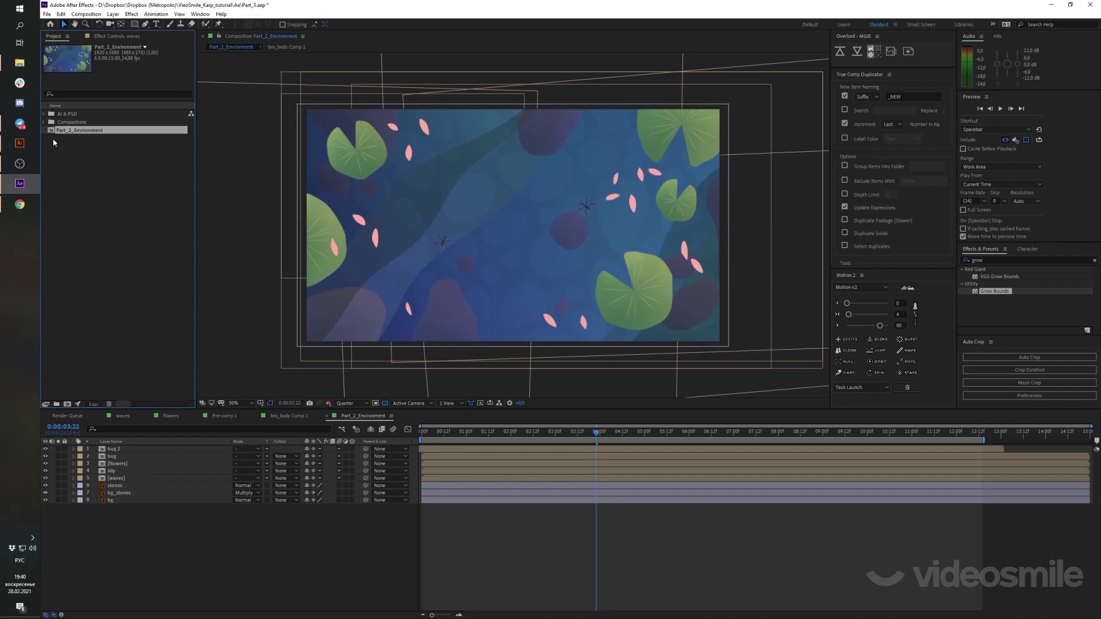
Reinterpret Part_1_Karps at 24 fps and place it between the waves and stones layers
left_click(19, 63)
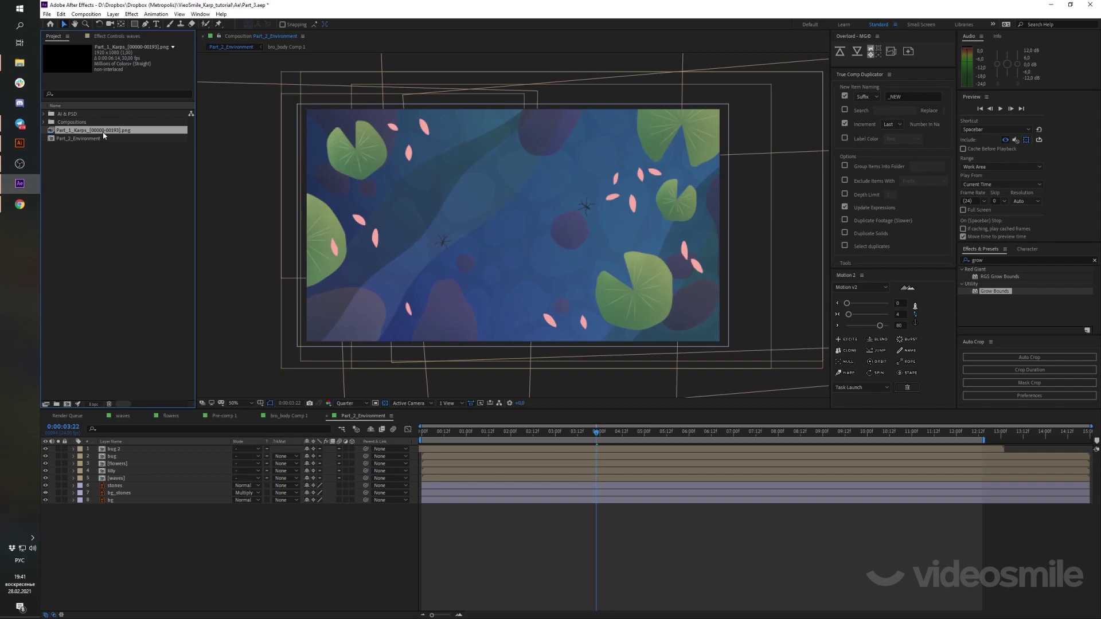
key("ctrl+alt+g")
type("24")
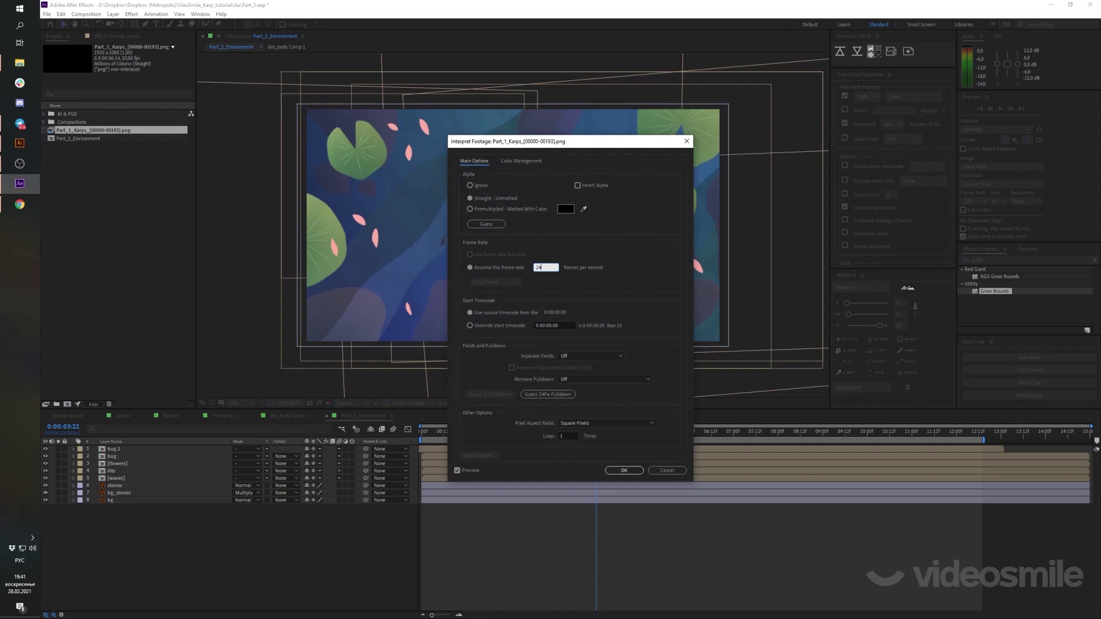
left_click(624, 471)
left_click_drag(100, 134, 150, 481)
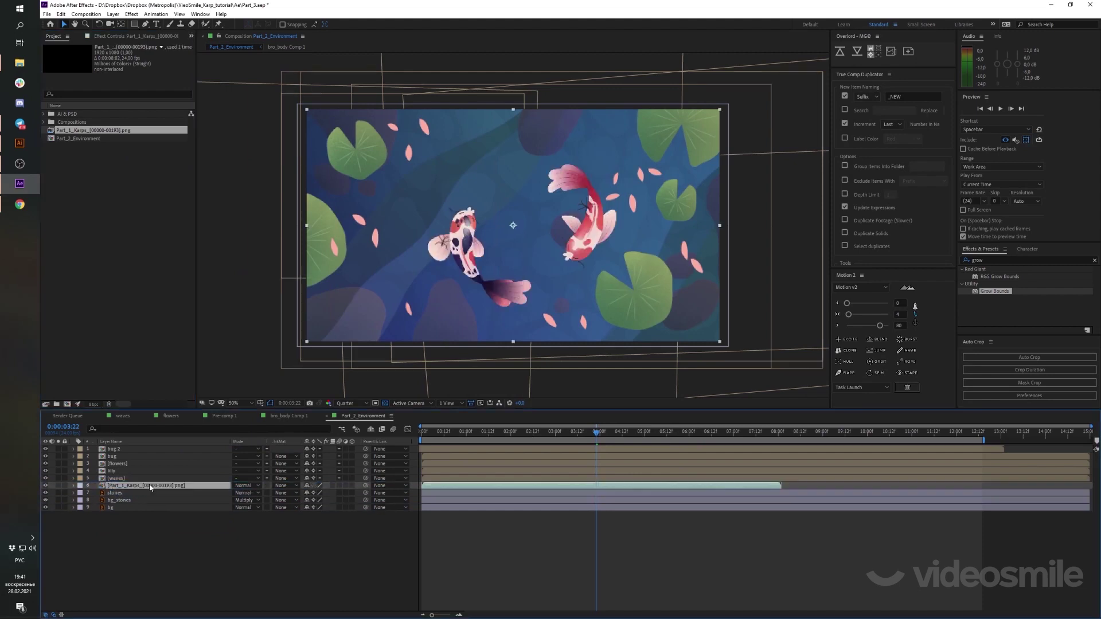
key("Home")
key("space")
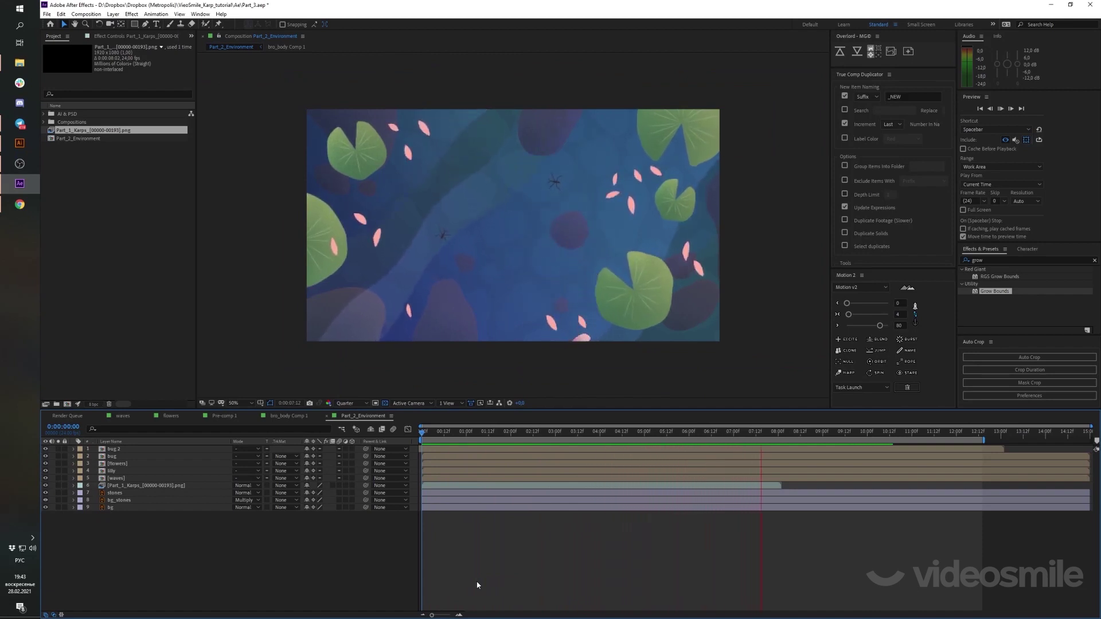
key("space")
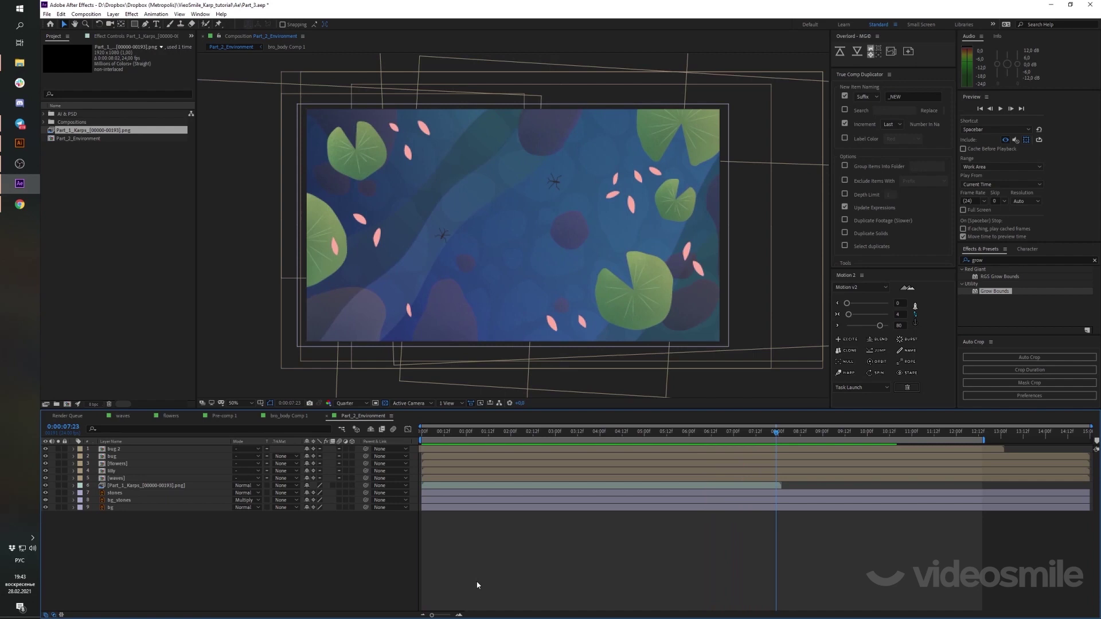
mouse_move(690, 437)
left_mouse_down()
mouse_move(545, 456)
mouse_move(552, 470)
left_mouse_up()
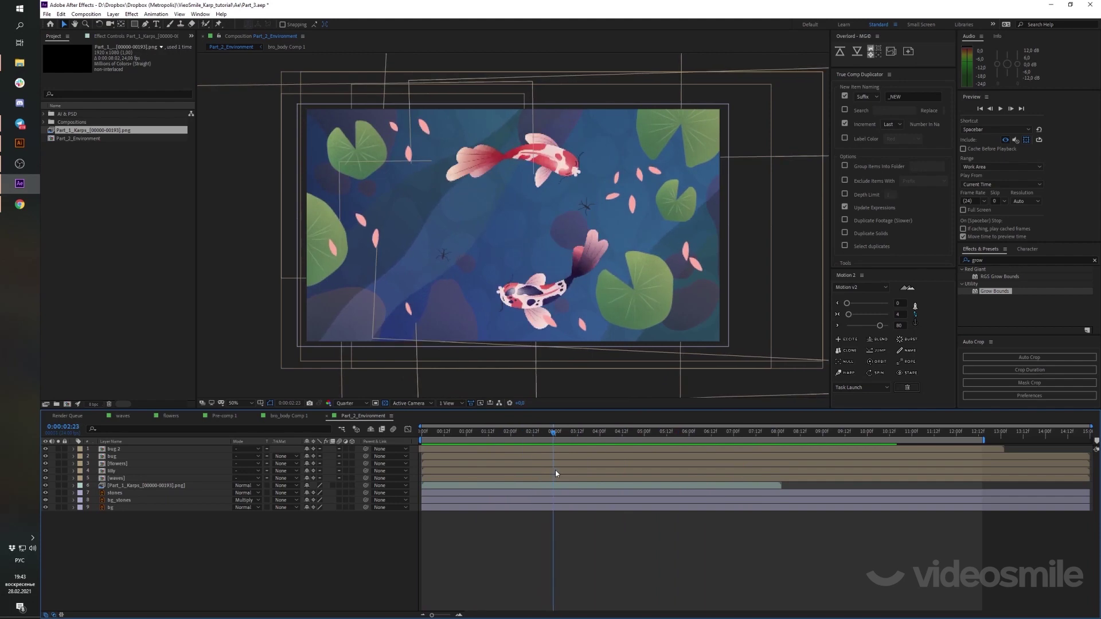
left_click(155, 487)
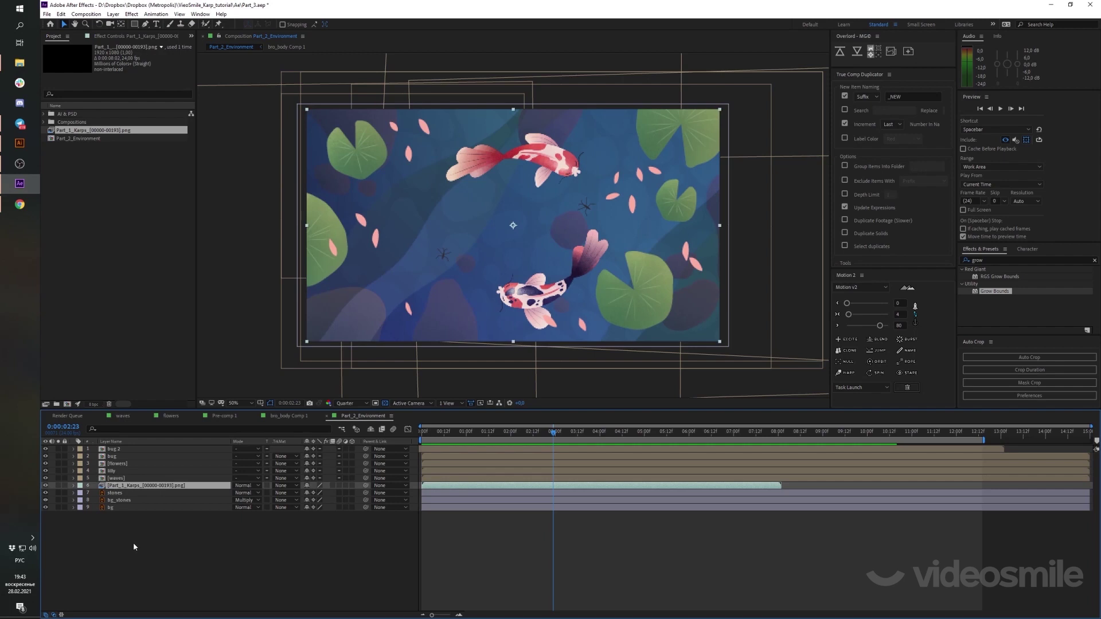
key("ctrl+shift+c")
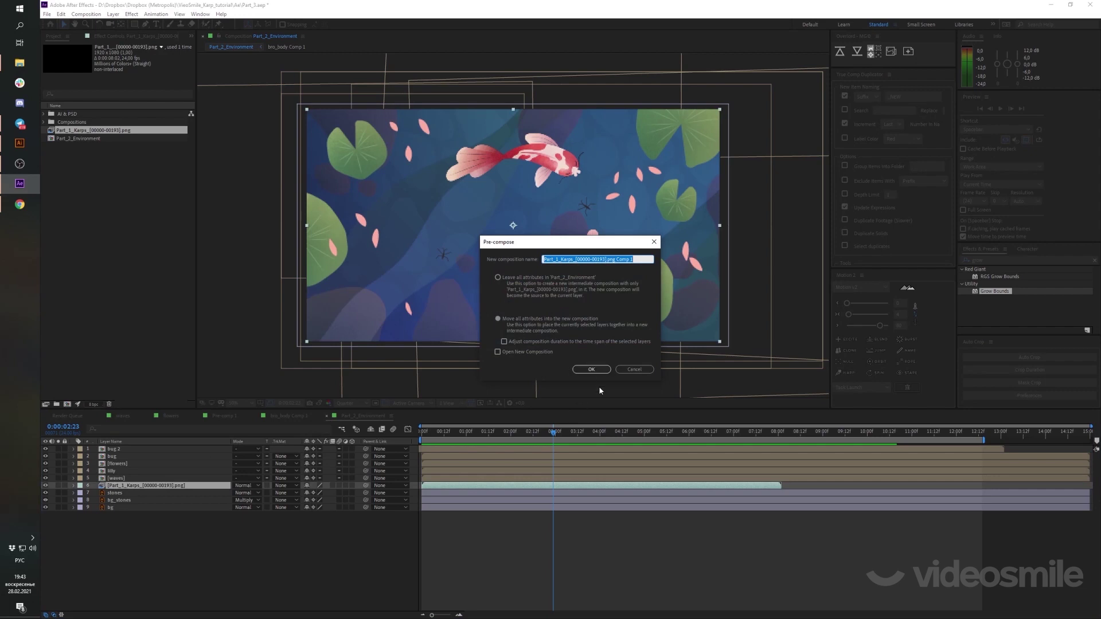
key("Return")
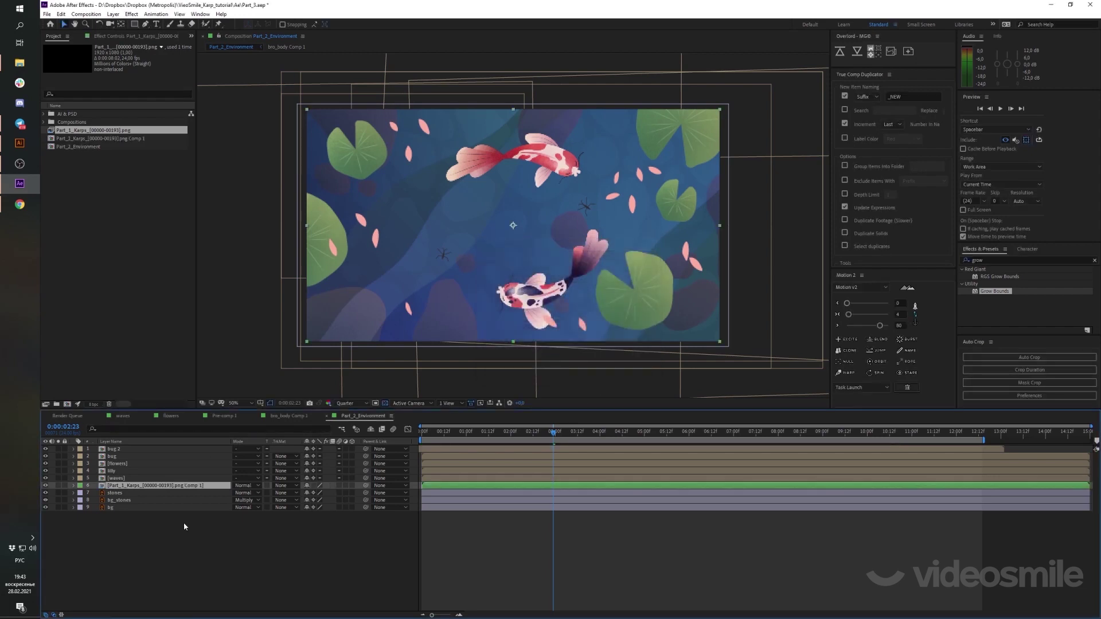
left_click(168, 535)
left_click(166, 487)
Add an adjustment layer above the koi and apply Turbulent Displace to it
key("ctrl+alt+y")
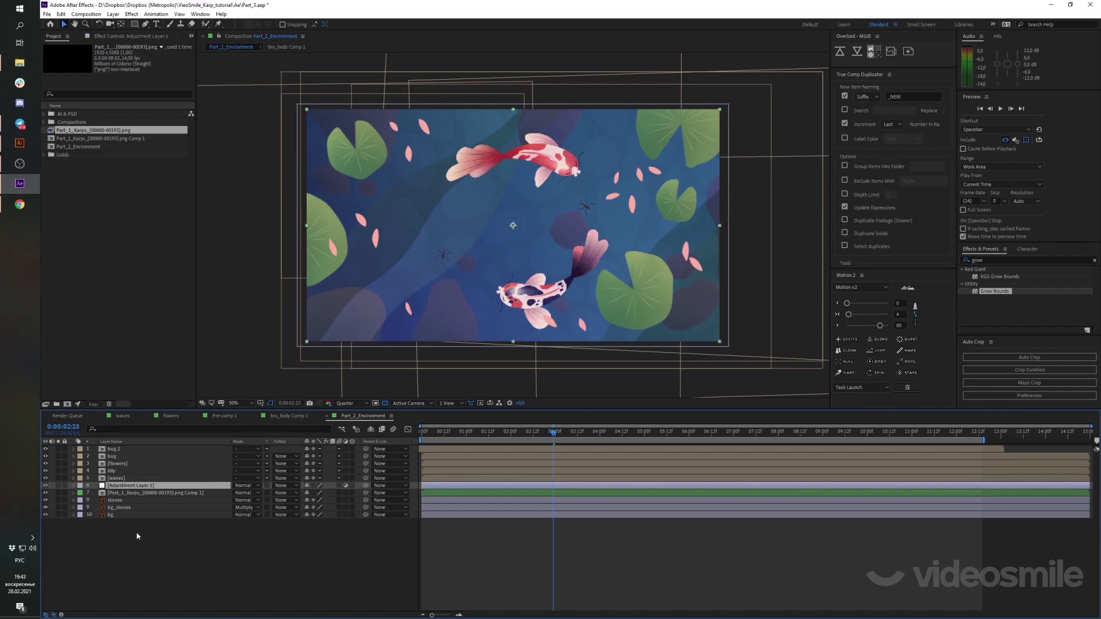
key("F3")
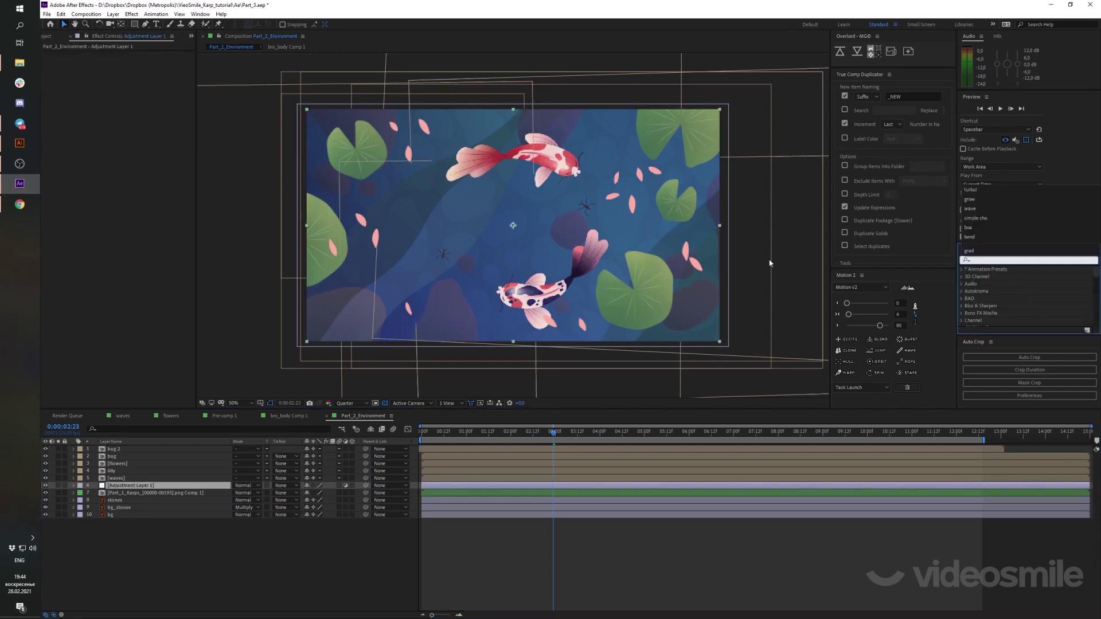
key("Escape")
type("turbul")
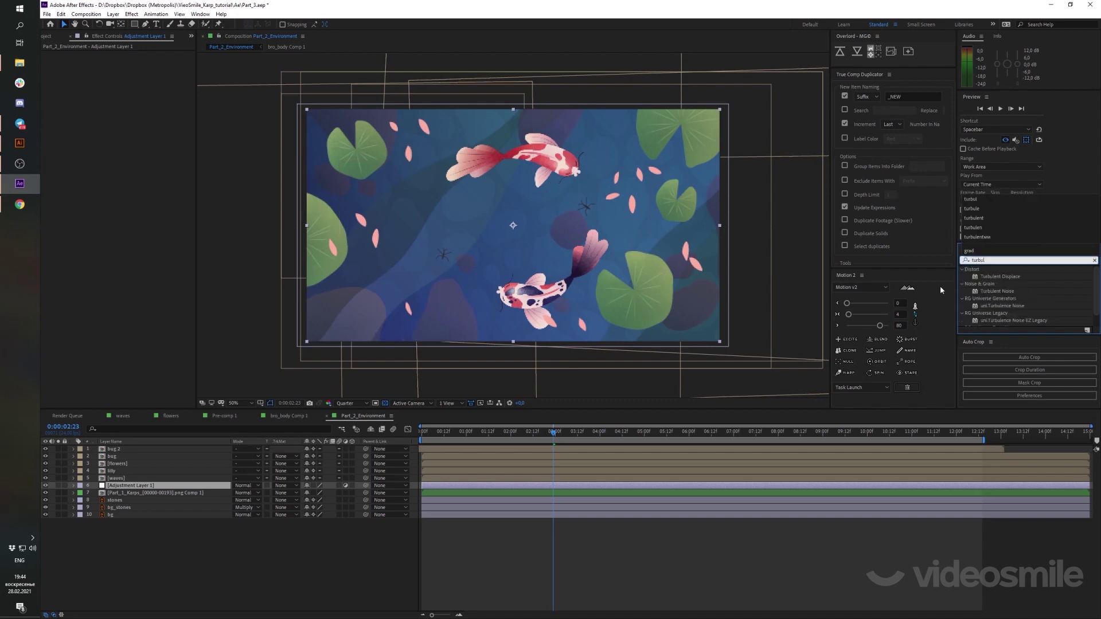
double_click(1000, 276)
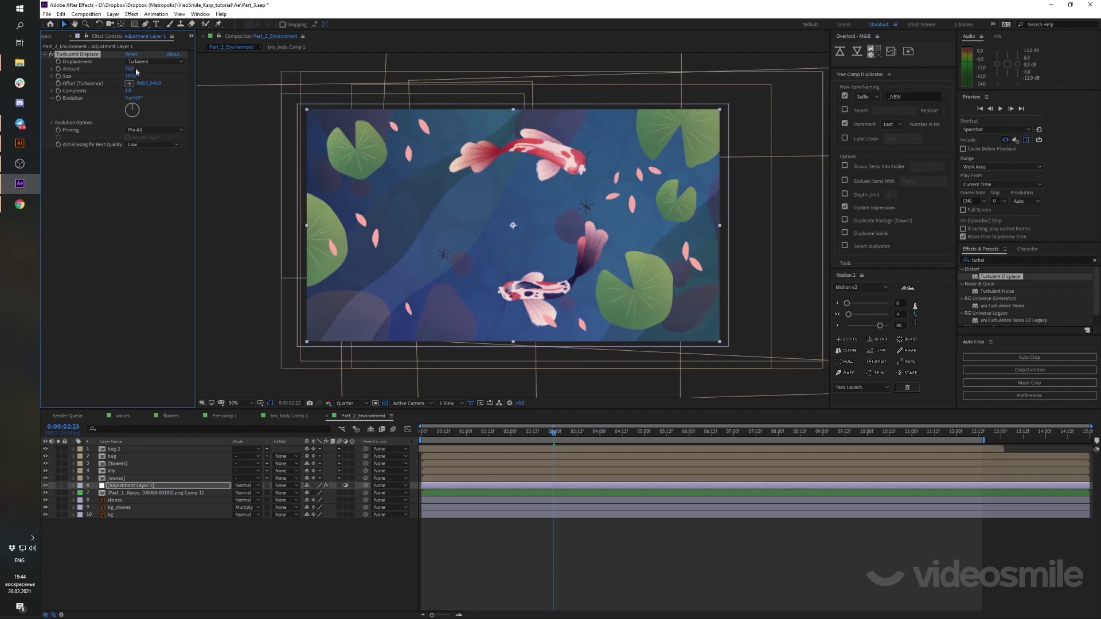
Set Turbulent Displace Amount to 15 and Size to 300
mouse_move(130, 69)
left_mouse_down()
mouse_move(194, 70)
mouse_move(168, 105)
left_mouse_up()
left_click_drag(131, 69, 129, 75)
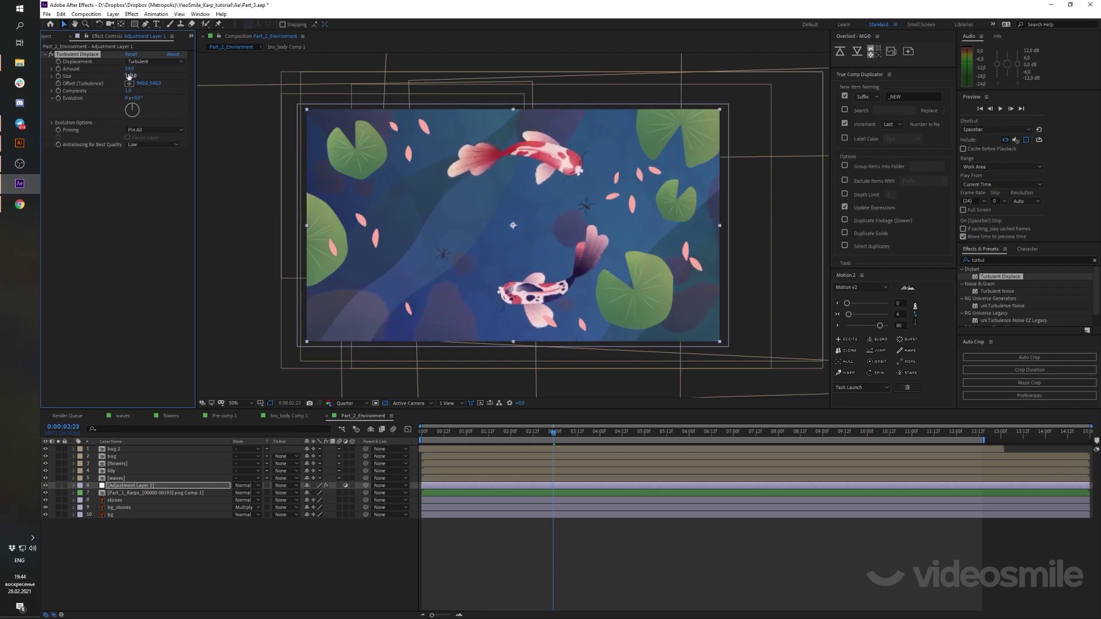
left_click(129, 69)
type("15")
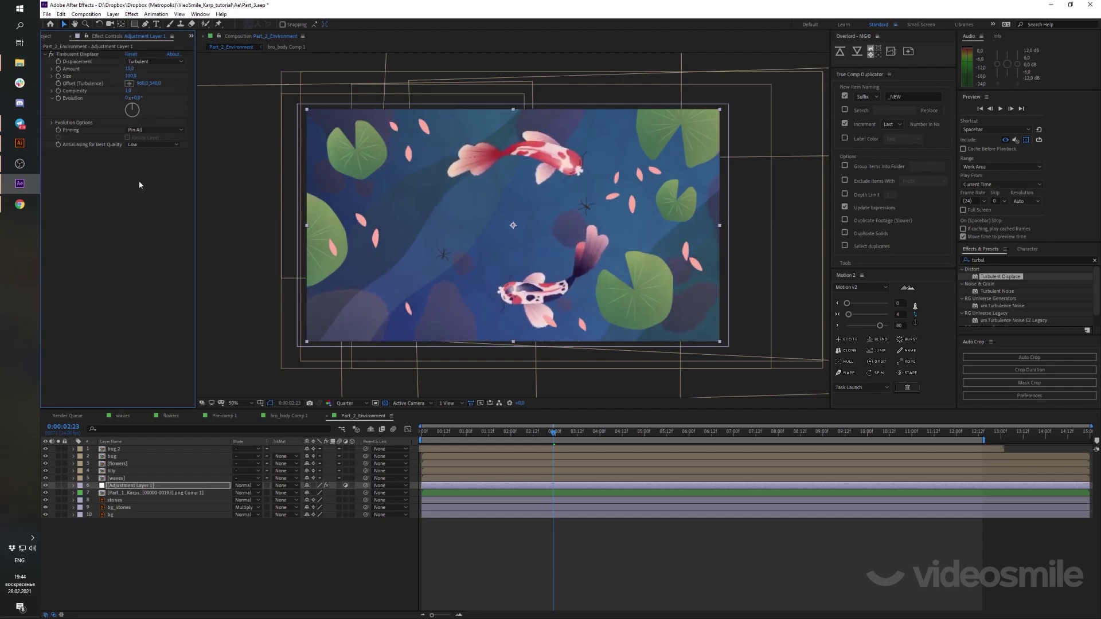
key("Return")
left_click_drag(131, 76, 242, 78)
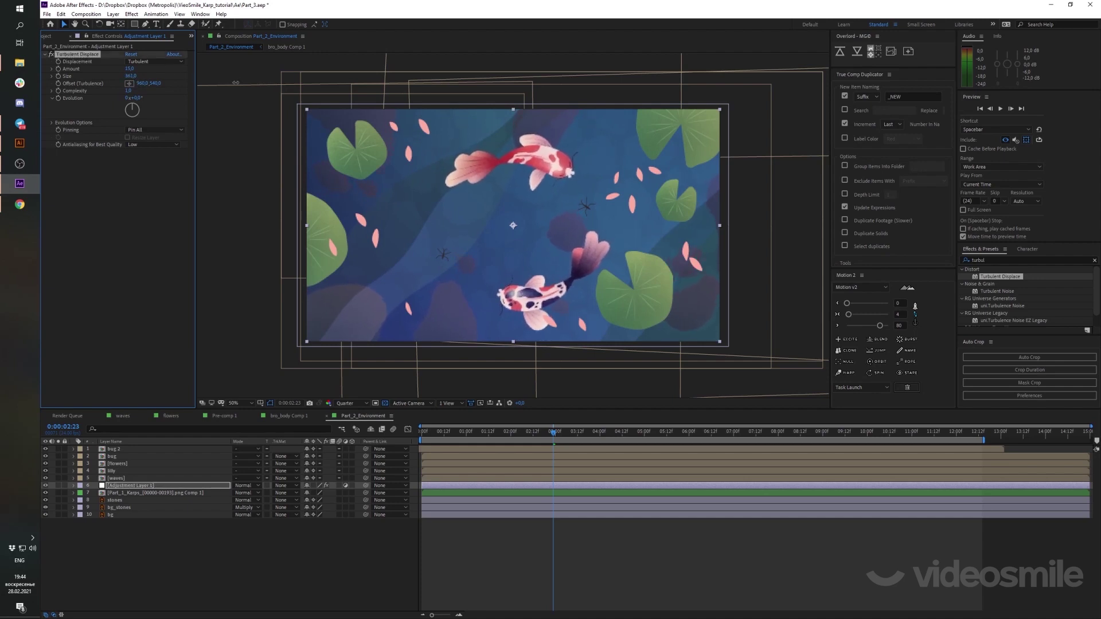
left_click(130, 76)
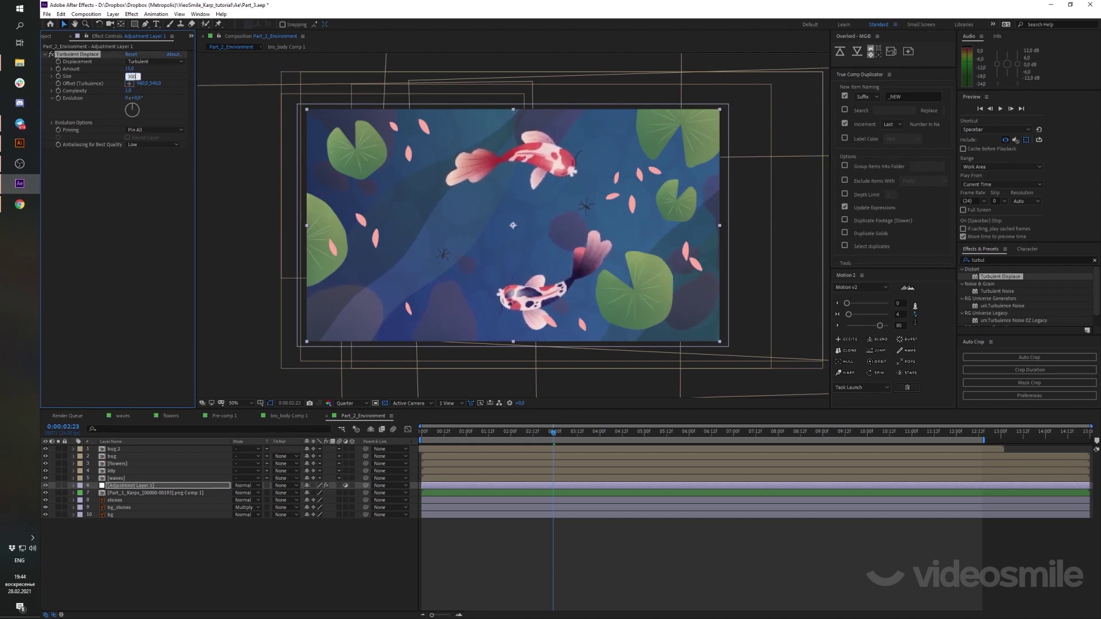
type("300")
key("Return")
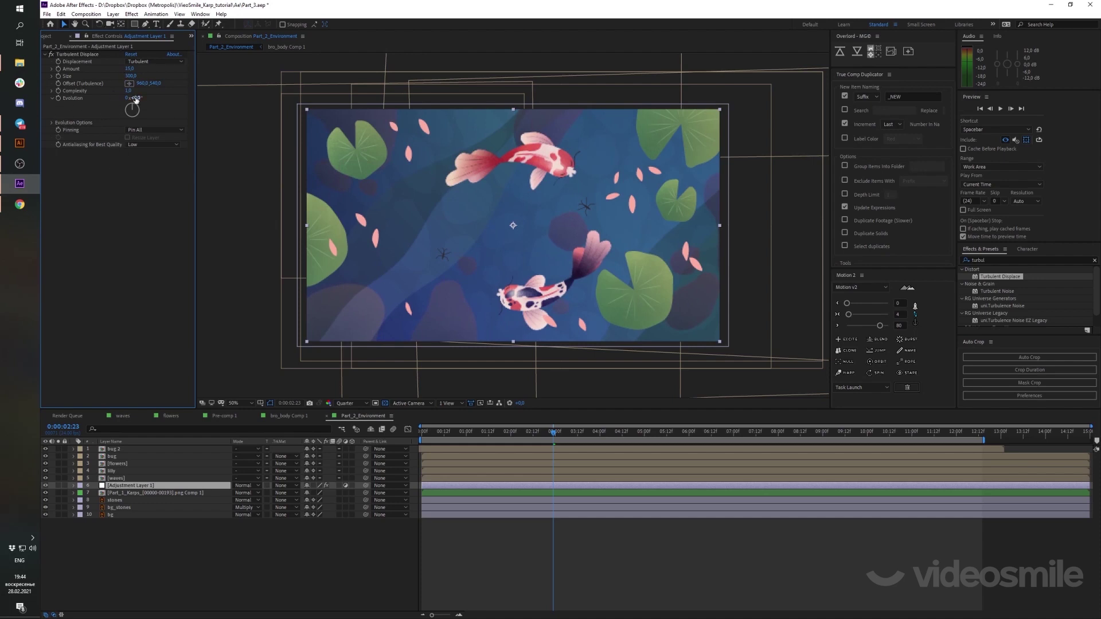
Test Evolution values, undo back to zero, and return to the comp start
left_click_drag(136, 98, 283, 121)
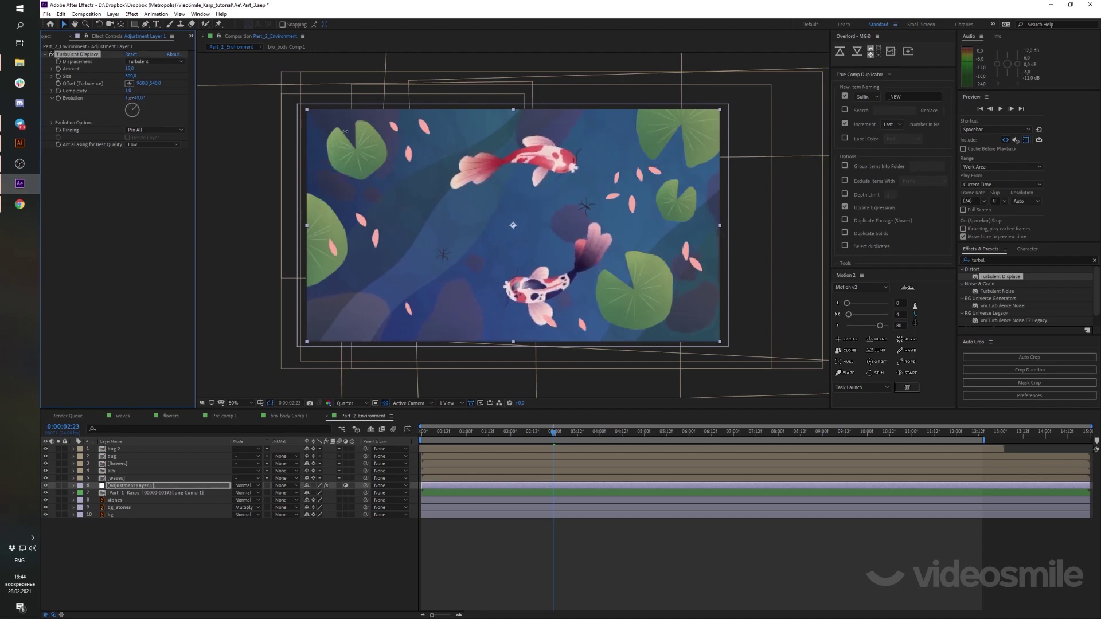
left_click_drag(283, 121, 427, 136)
key("ctrl+z")
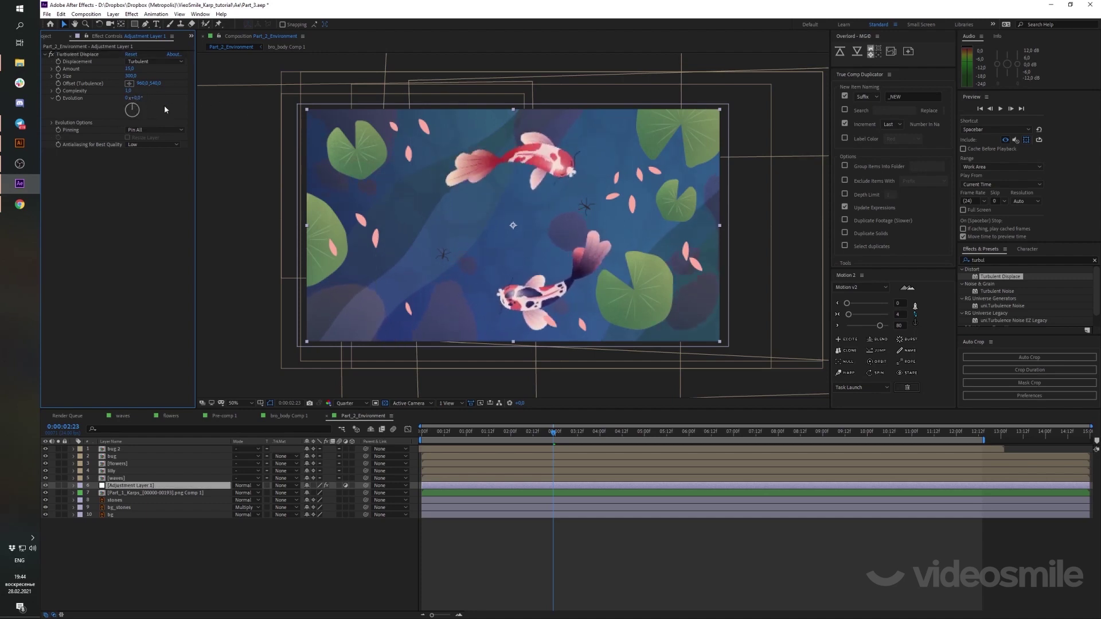
left_click_drag(481, 436, 367, 433)
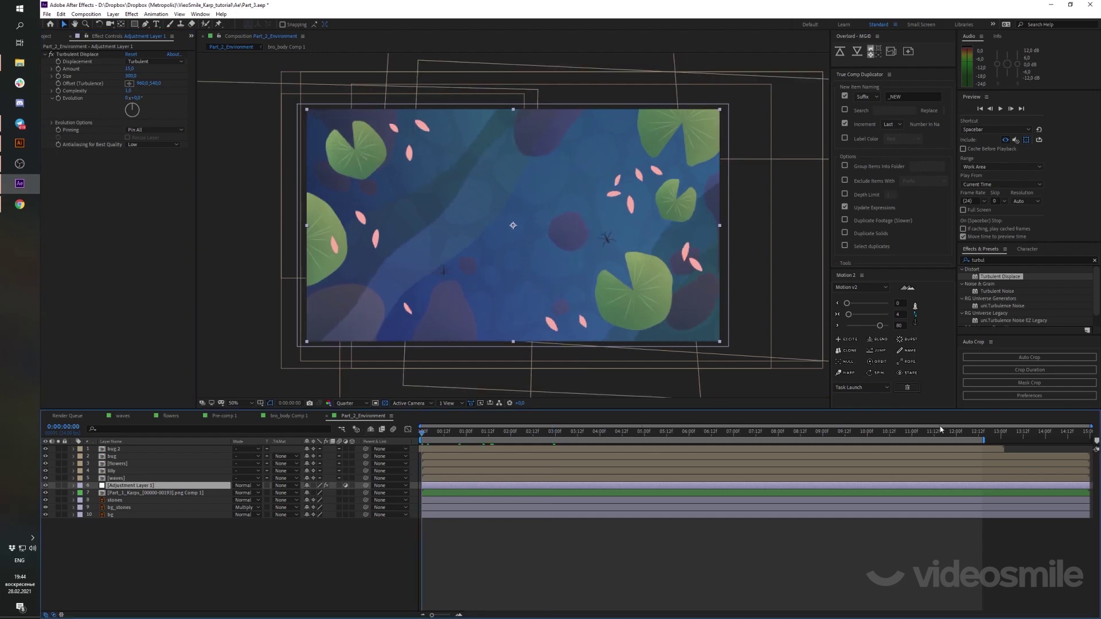
Add a time*20 expression to the Turbulent Displace Evolution property
left_click_drag(941, 430, 422, 436)
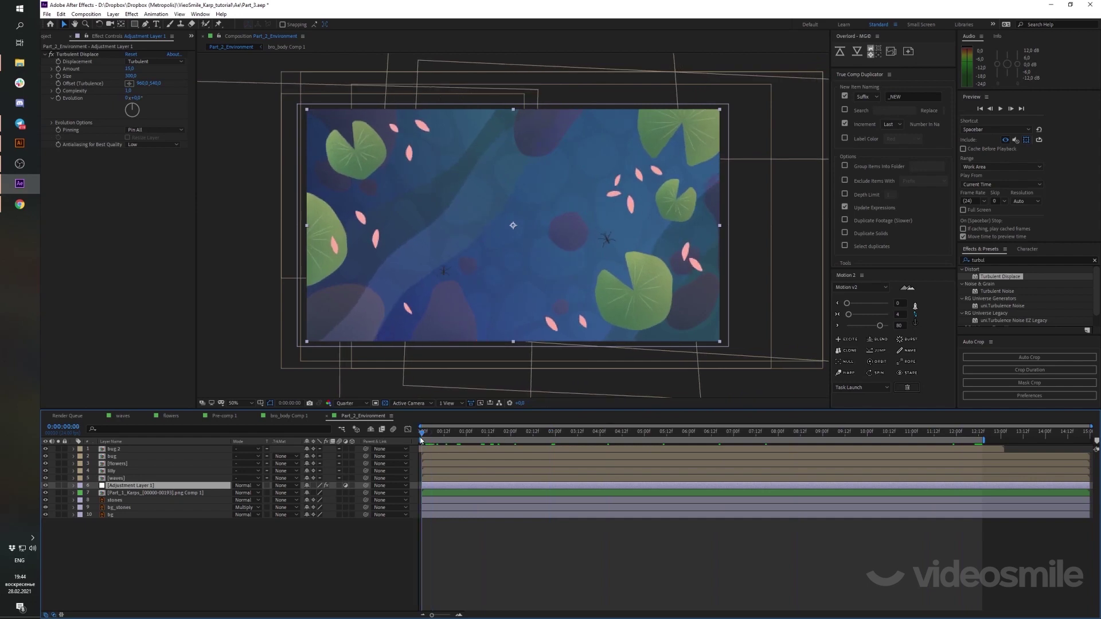
left_click(56, 98, "alt")
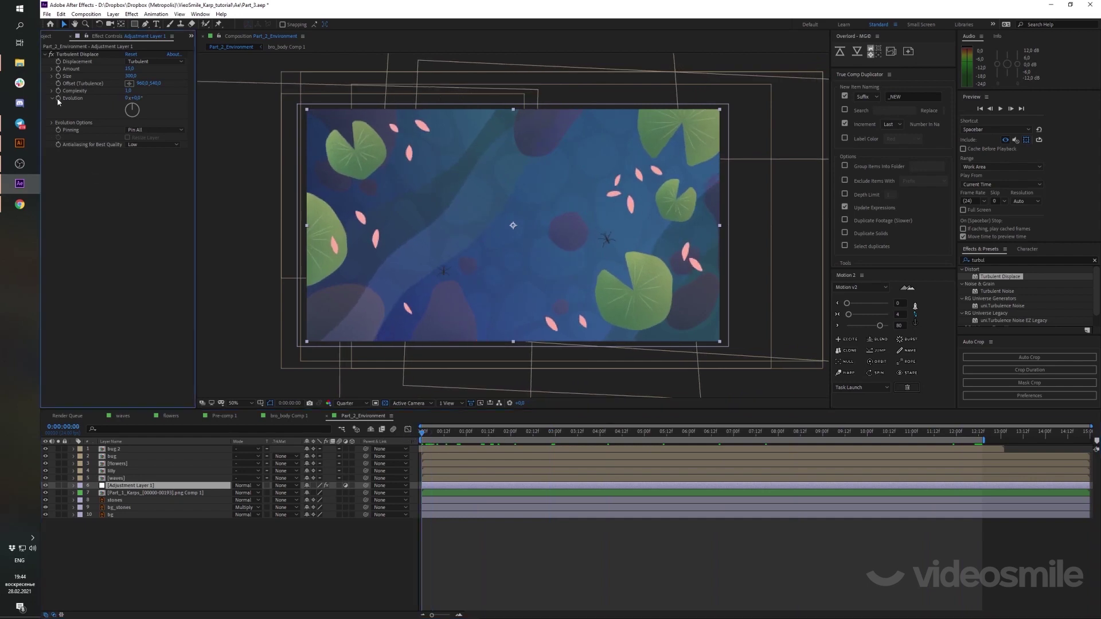
type("time")
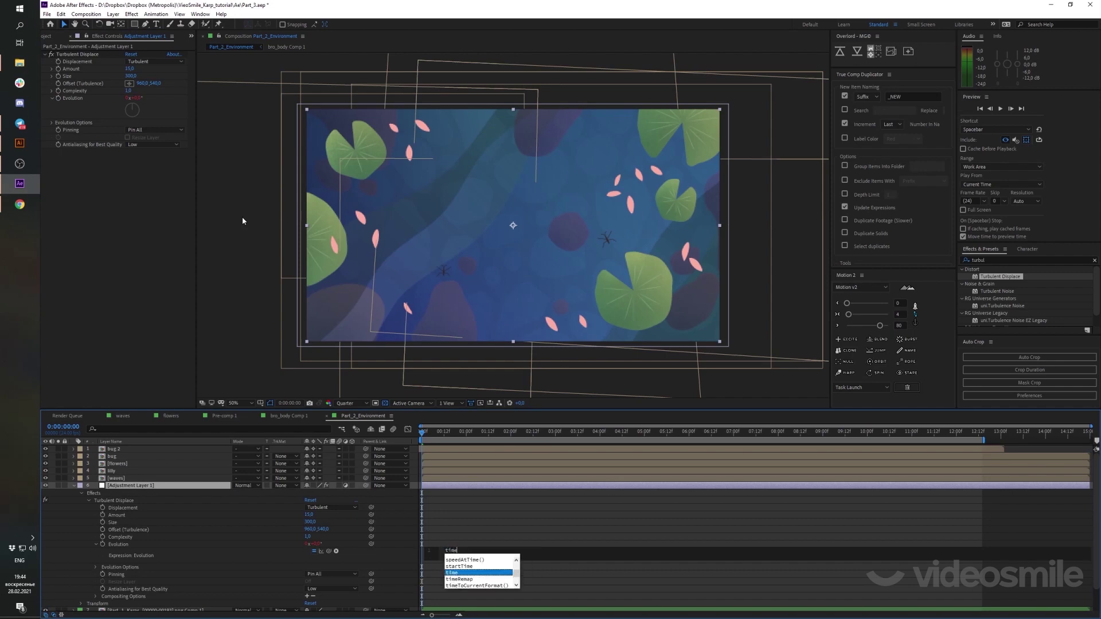
type("*")
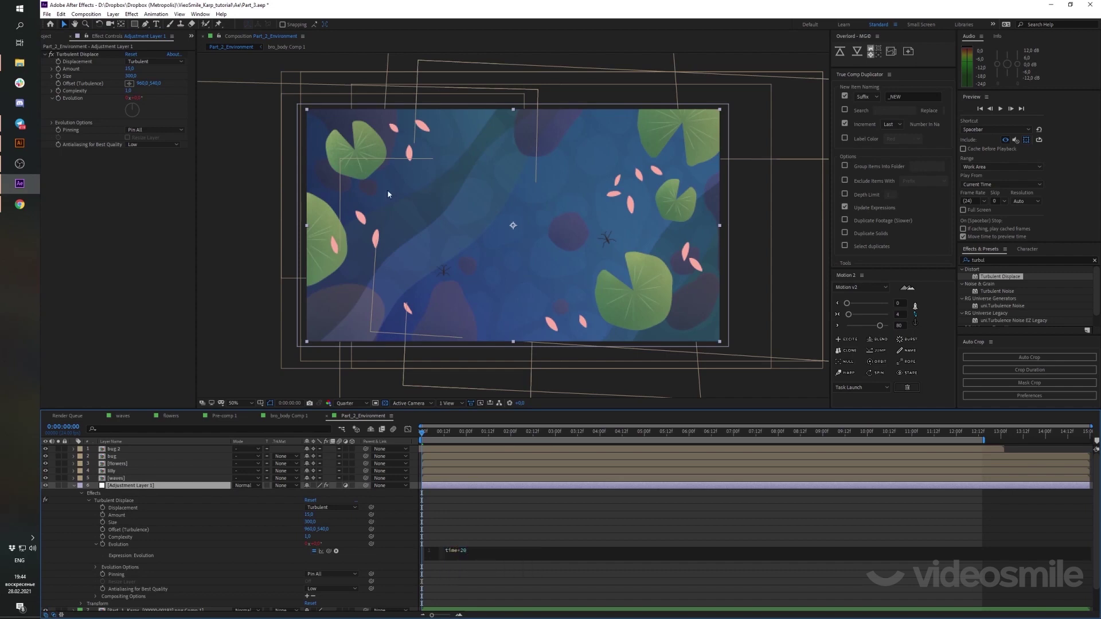
left_click(454, 523)
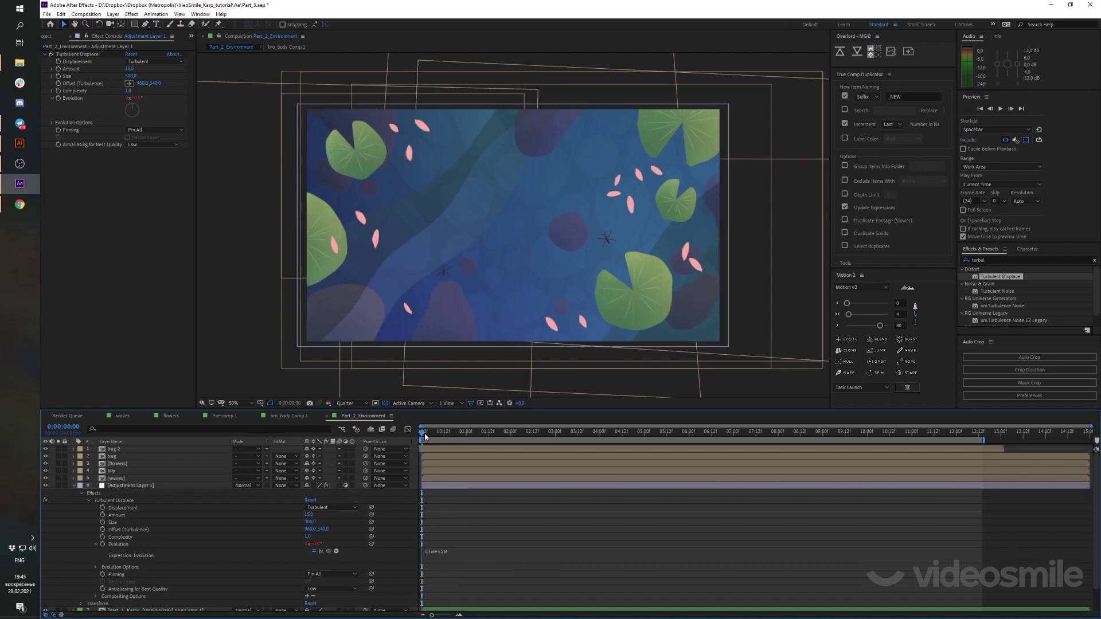
Preview the animated warp and check the koi around frame 22
key("space")
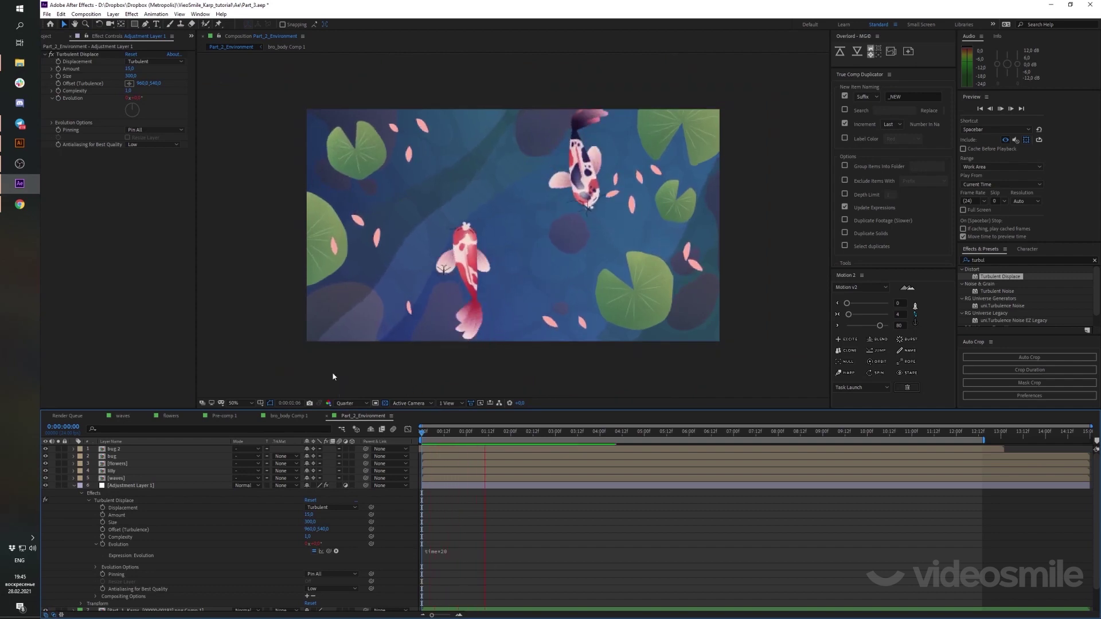
key("space")
left_click(467, 435)
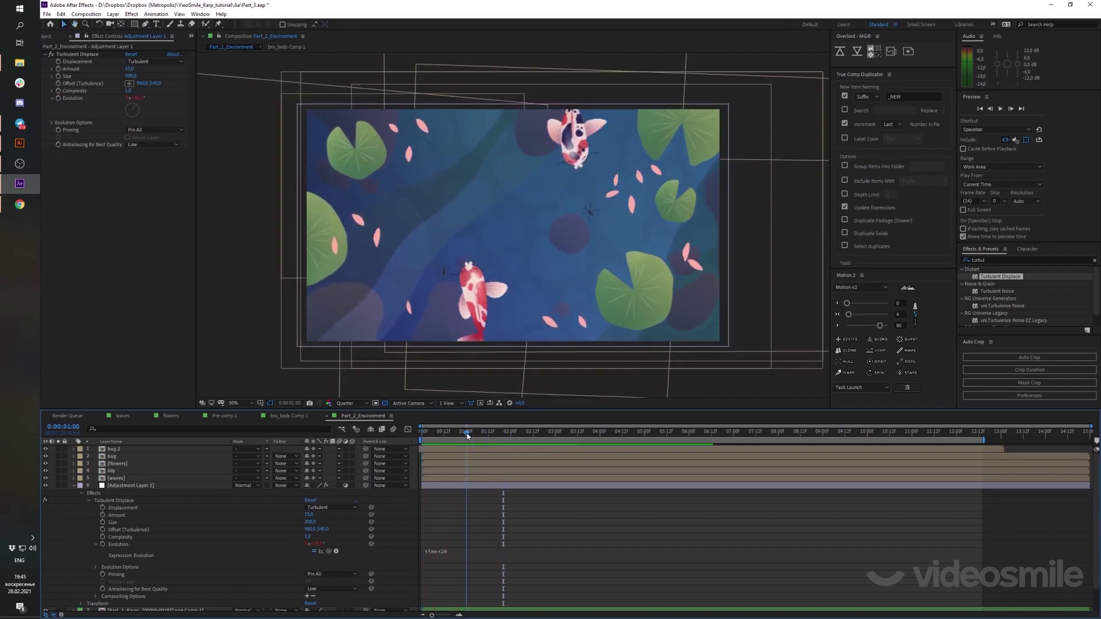
left_click_drag(467, 436, 462, 435)
left_click(128, 544)
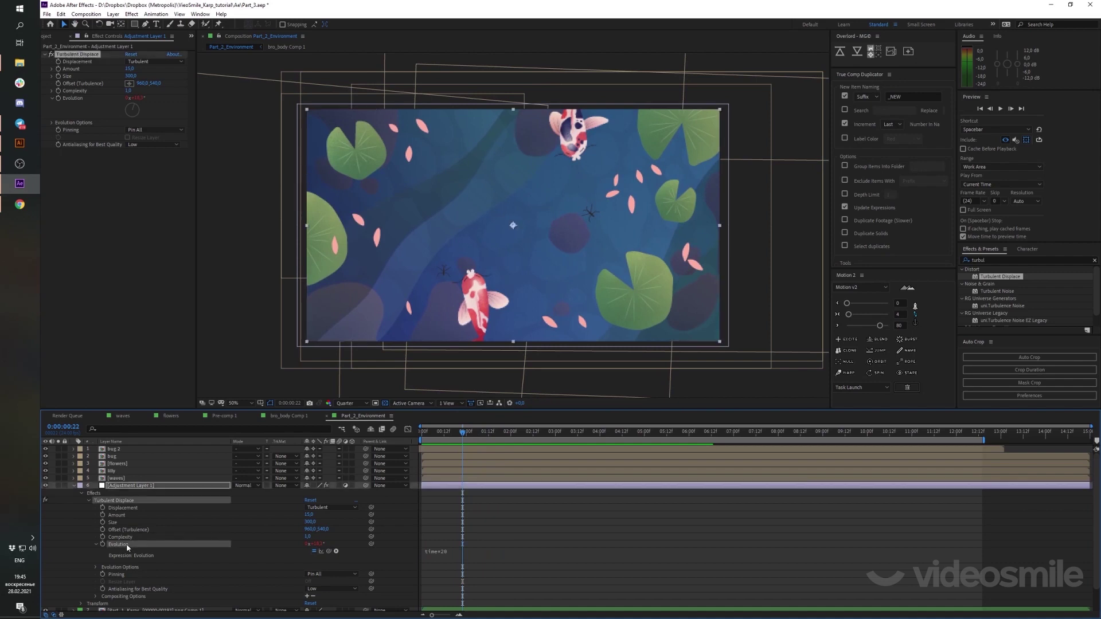
left_click(457, 545)
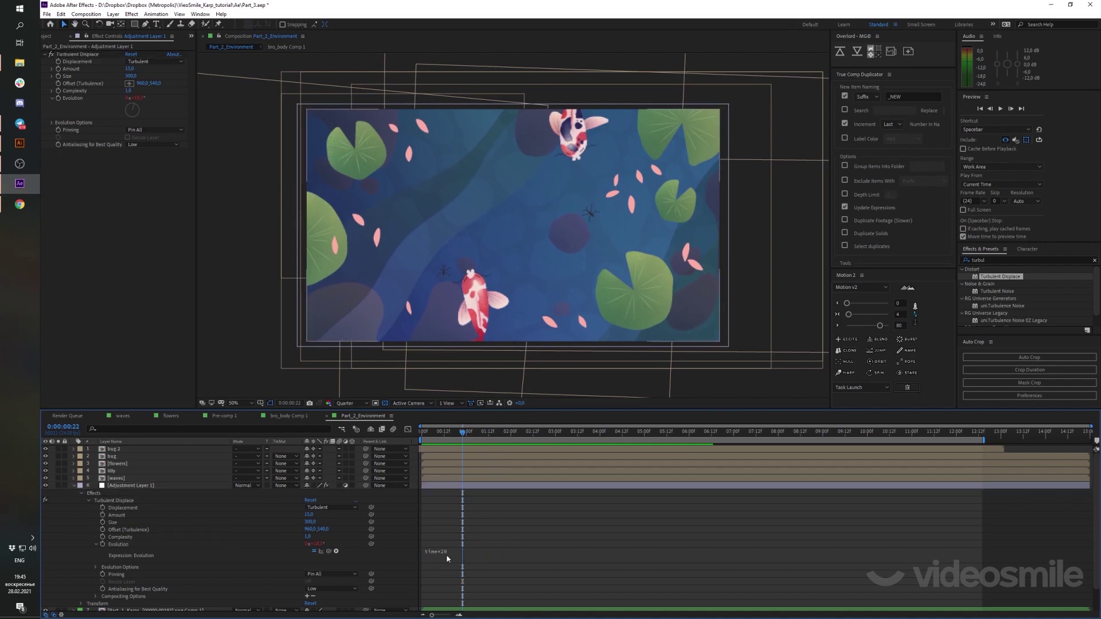
Scrub and preview the koi animation from the first frame
left_click_drag(464, 437, 466, 435)
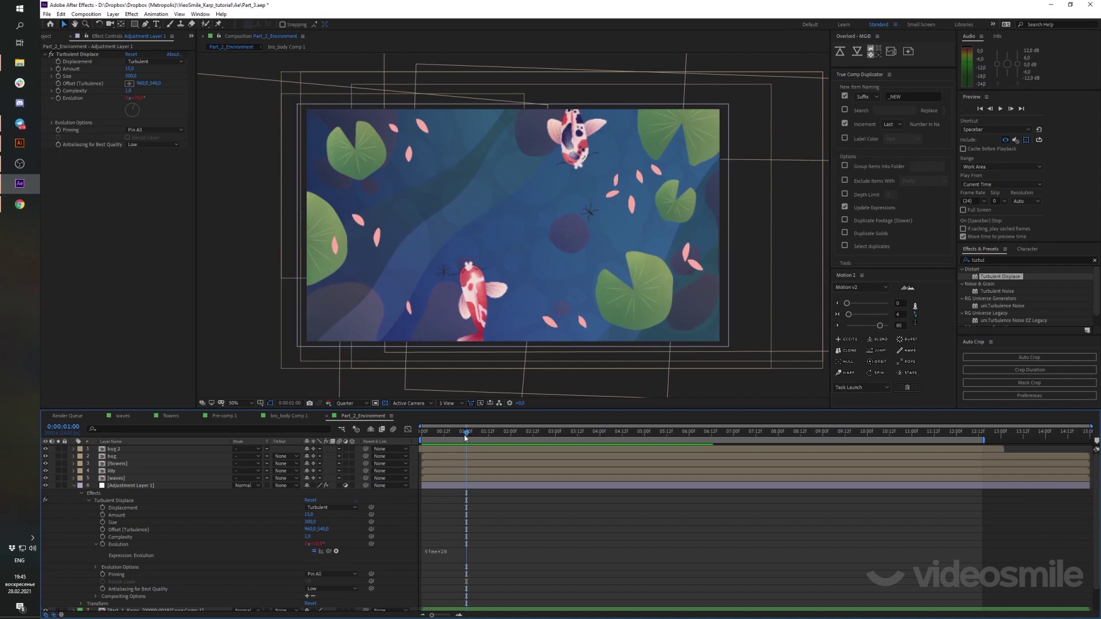
left_click_drag(463, 437, 698, 460)
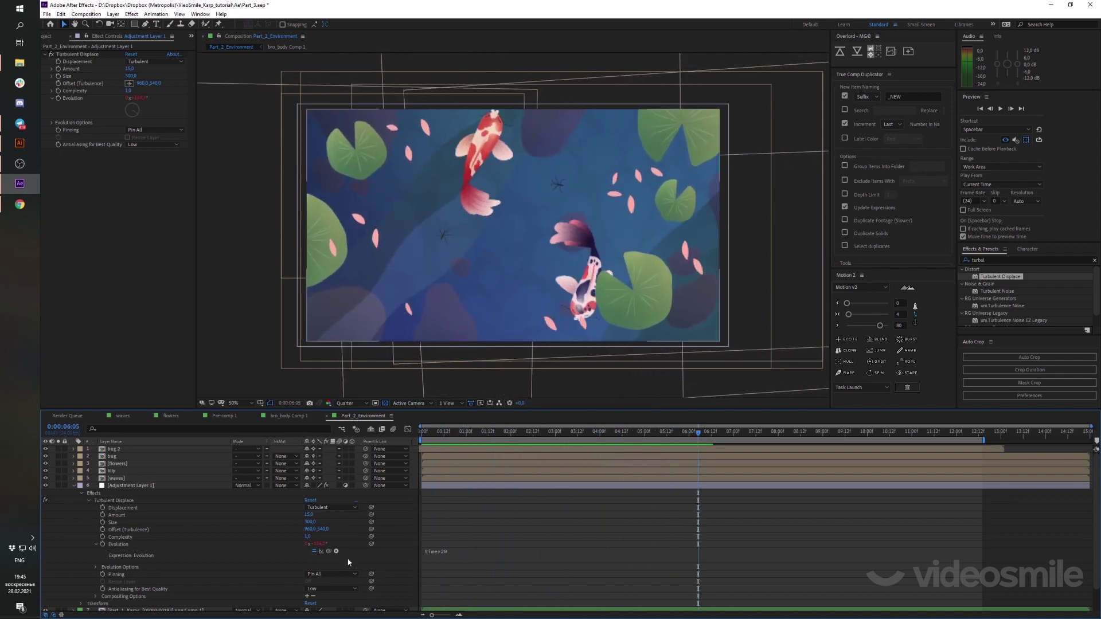
left_click(468, 436)
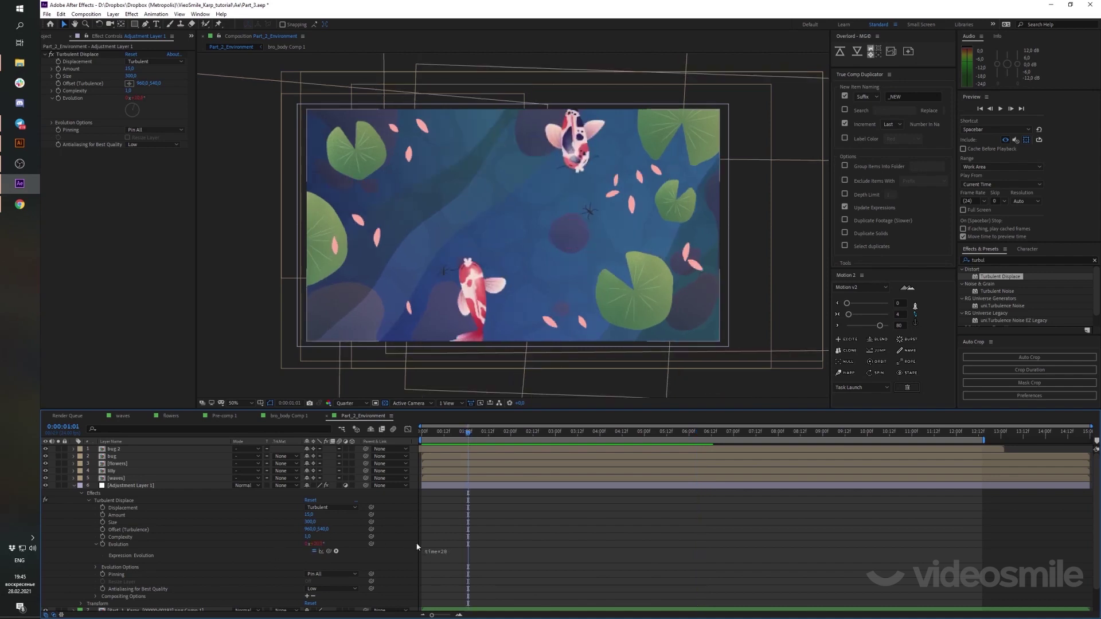
key("Home")
key("space")
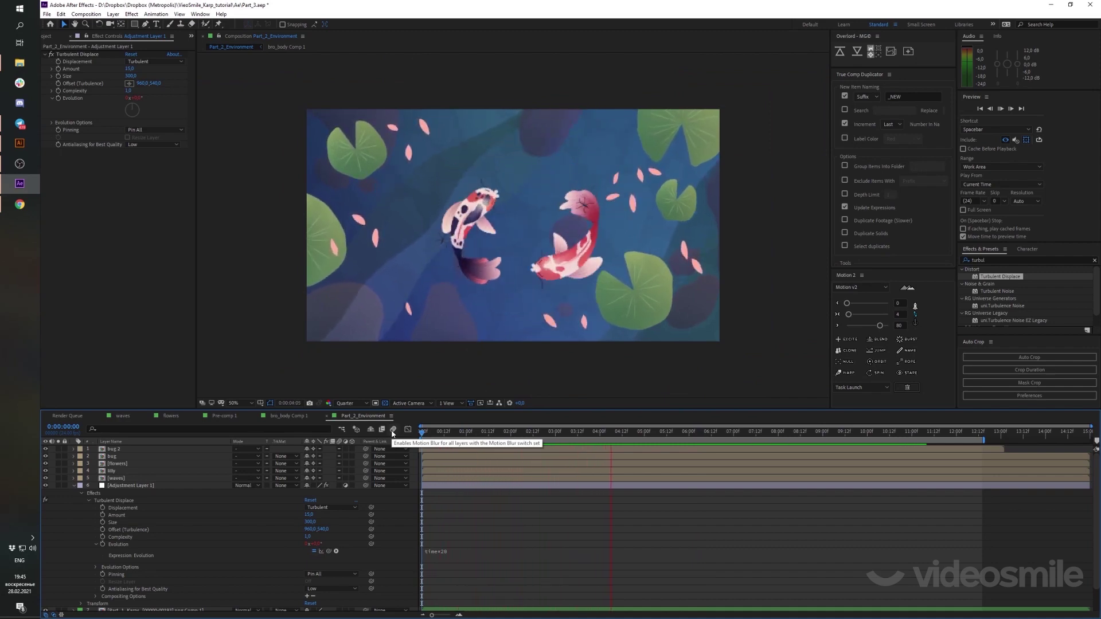
key("space")
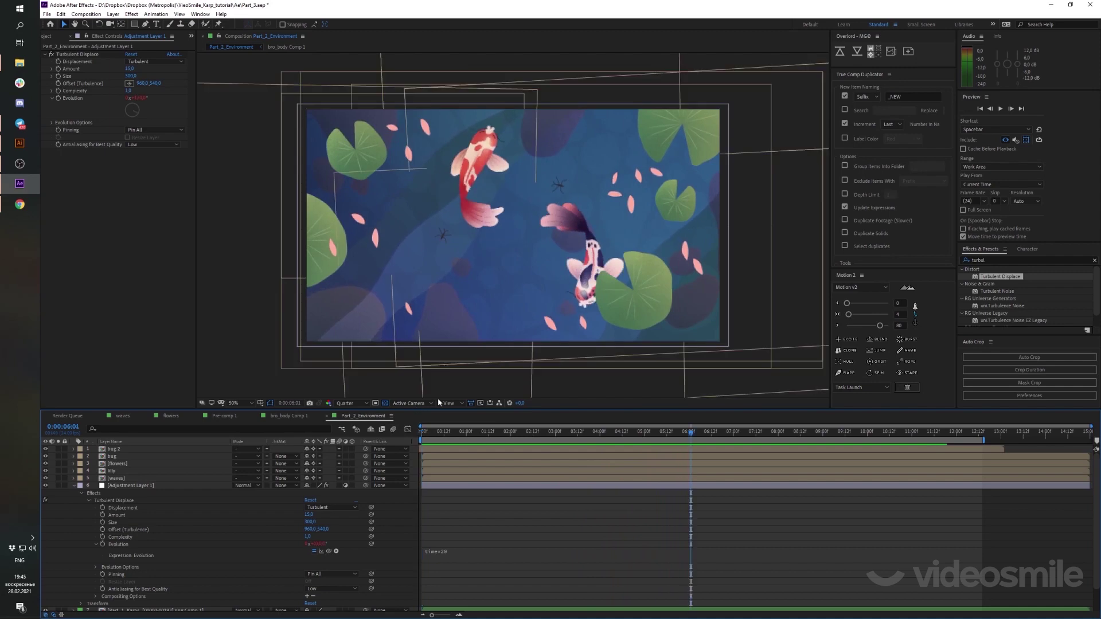
Raise Turbulent Displace Amount to 33, preview, and duplicate Adjustment Layer 1
left_click_drag(129, 70, 139, 75)
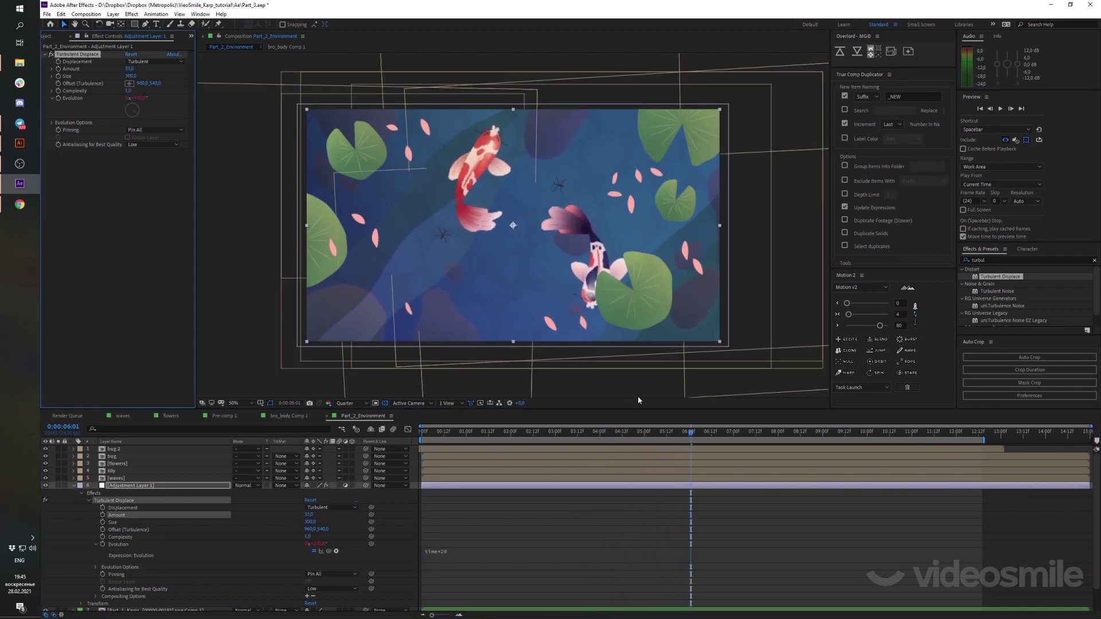
left_click_drag(691, 431, 425, 428)
key("space")
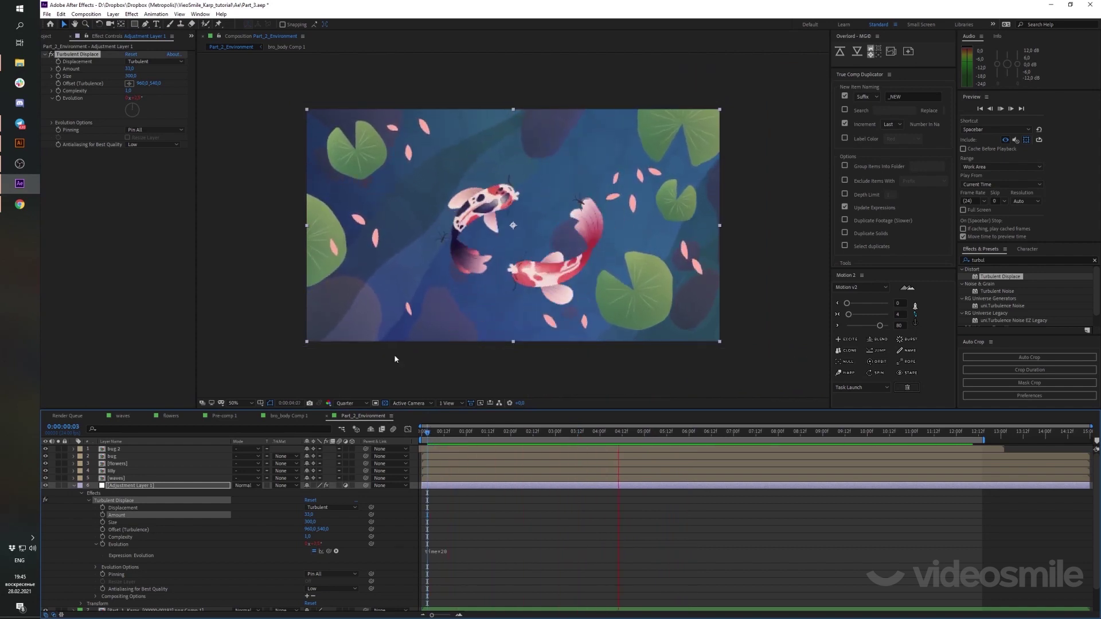
key("space")
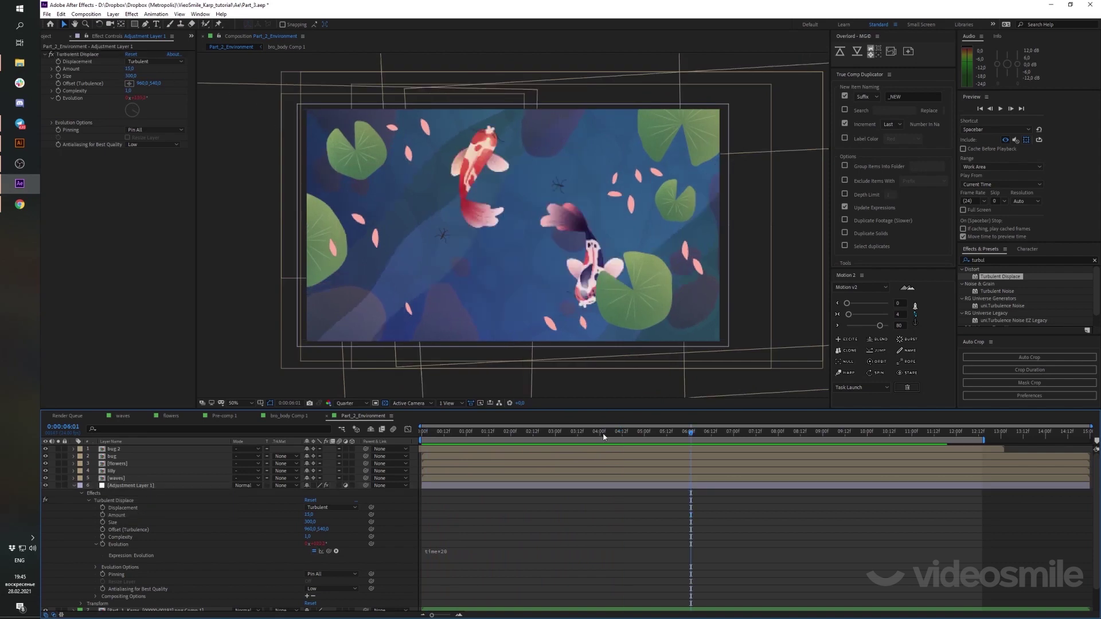
key("Home")
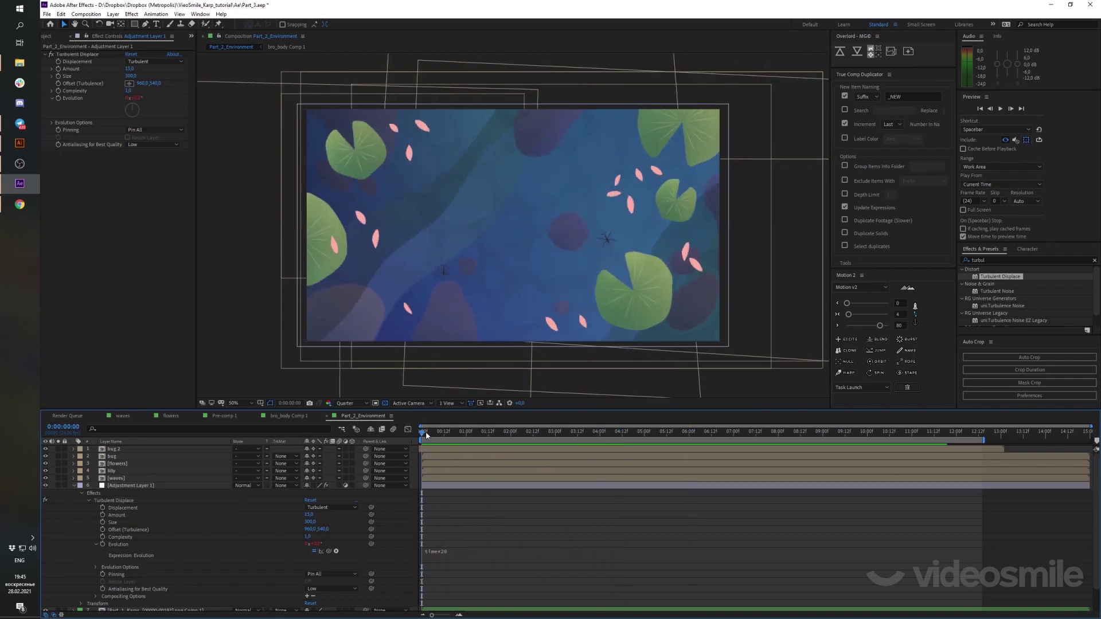
key("space")
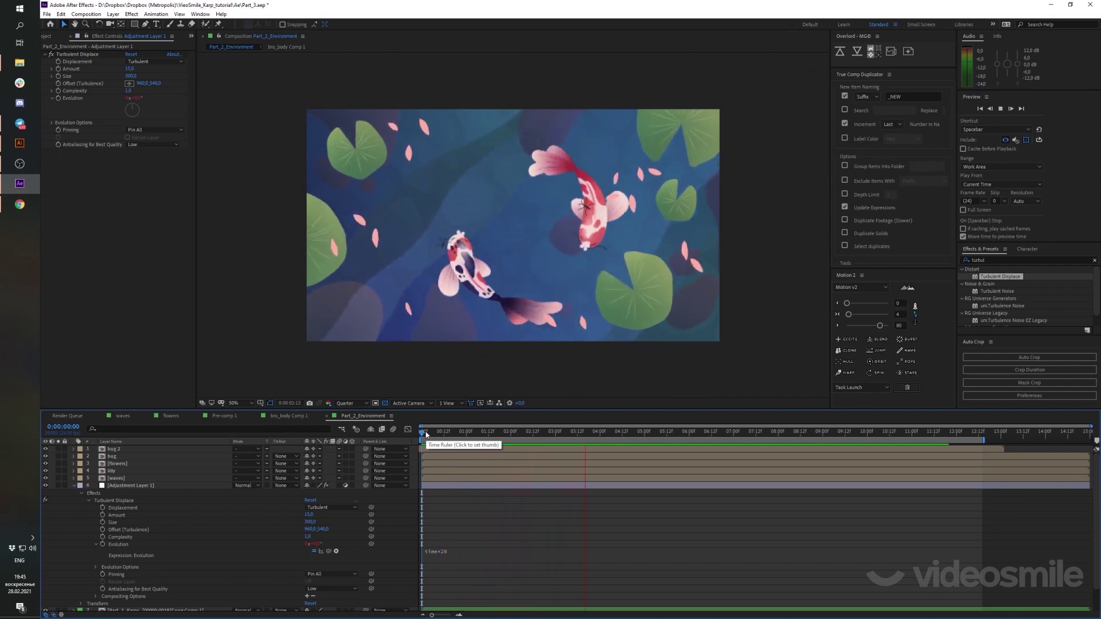
key("space")
left_click(141, 487)
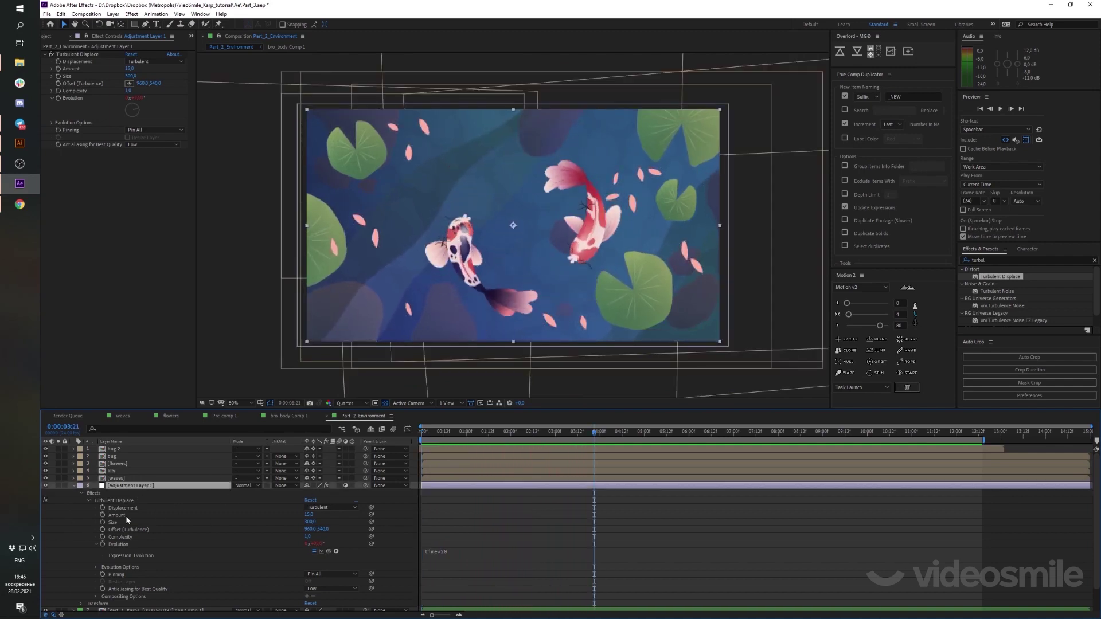
key("ctrl+d")
Move the duplicate adjustment layer between layers 8 and 9, strengthen Amount, set Size 150, and preview
scroll(149, 505, "down", 1)
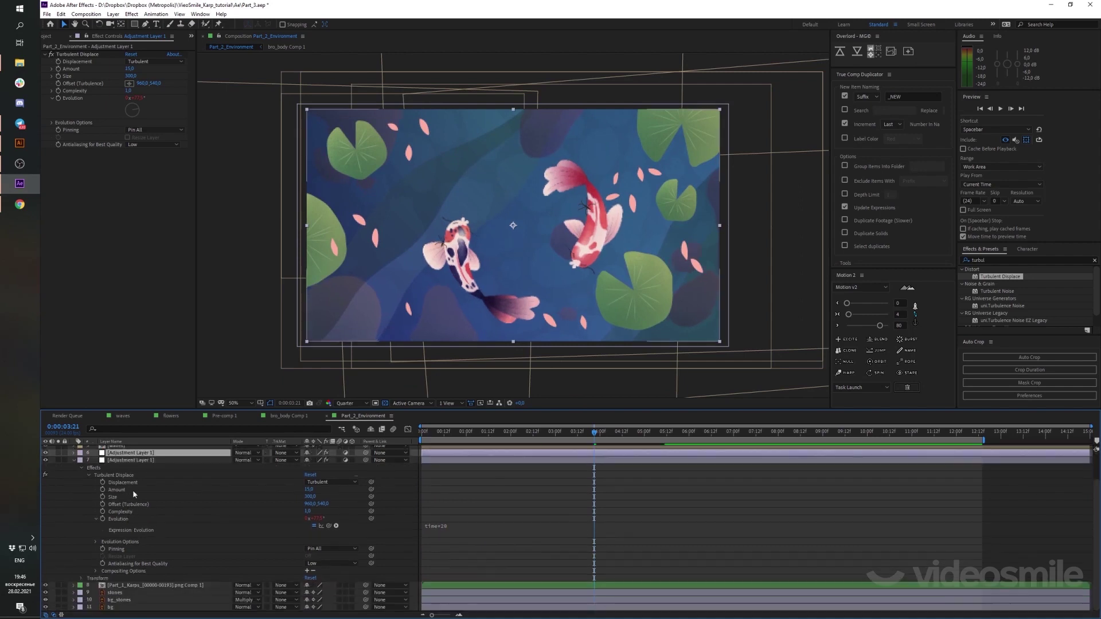
left_click_drag(140, 456, 144, 595)
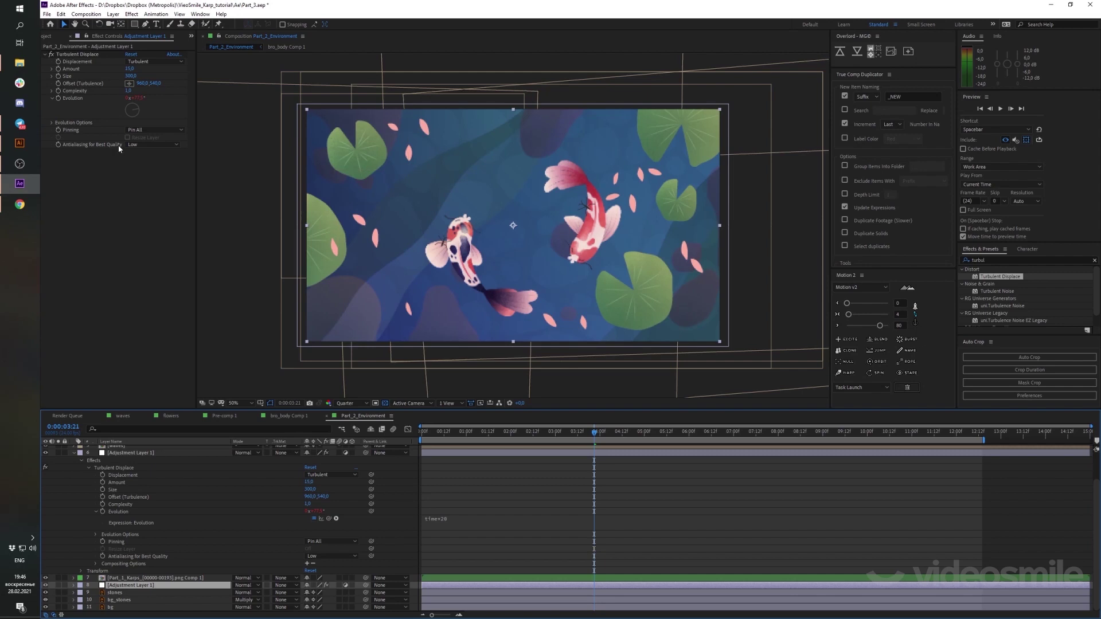
mouse_move(130, 68)
left_mouse_down()
mouse_move(142, 71)
mouse_move(132, 70)
left_mouse_up()
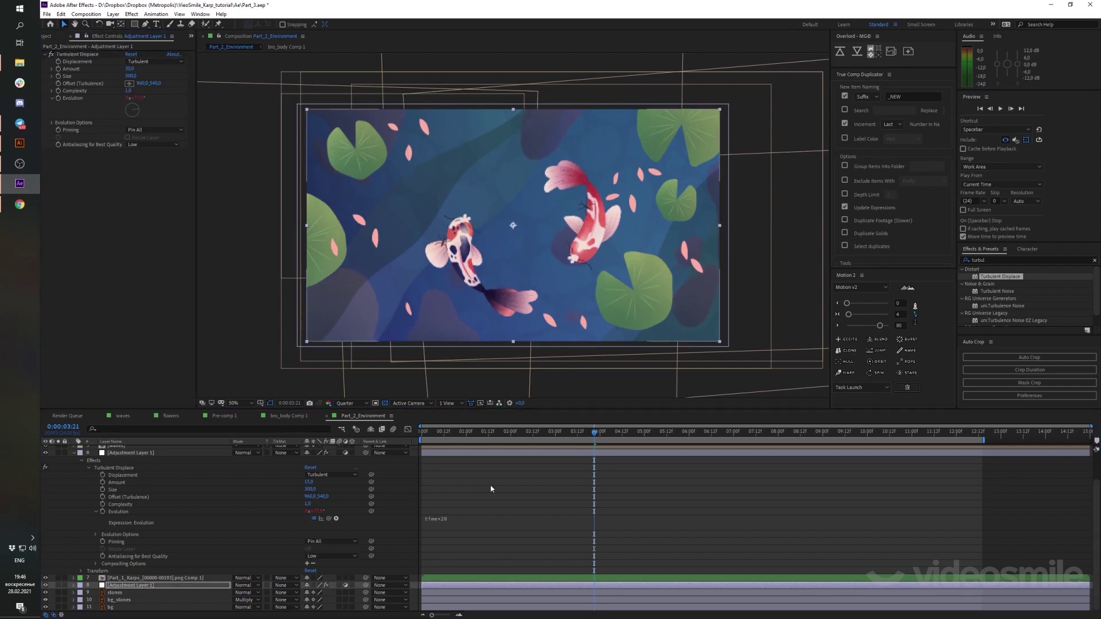
left_click(417, 438)
key("space")
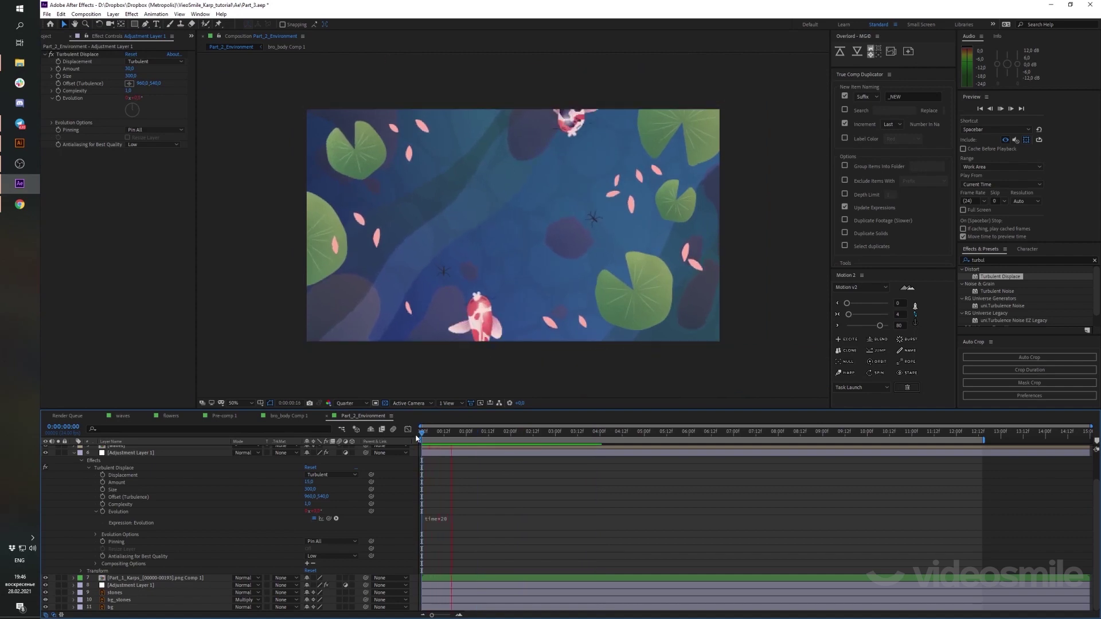
key("space")
left_click(129, 77)
type("150")
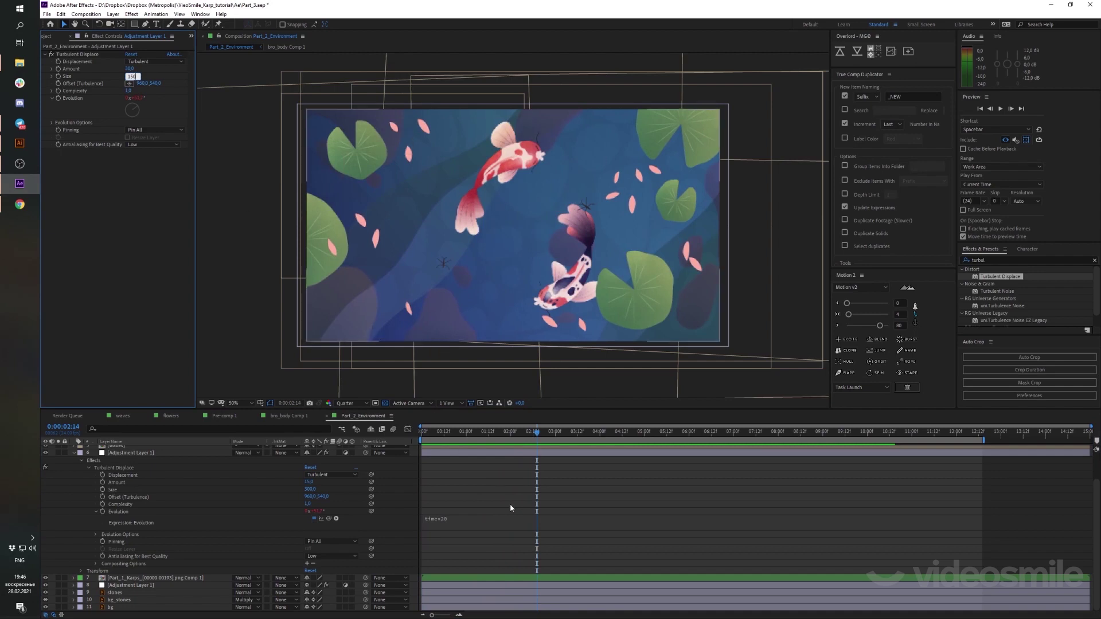
key("Return")
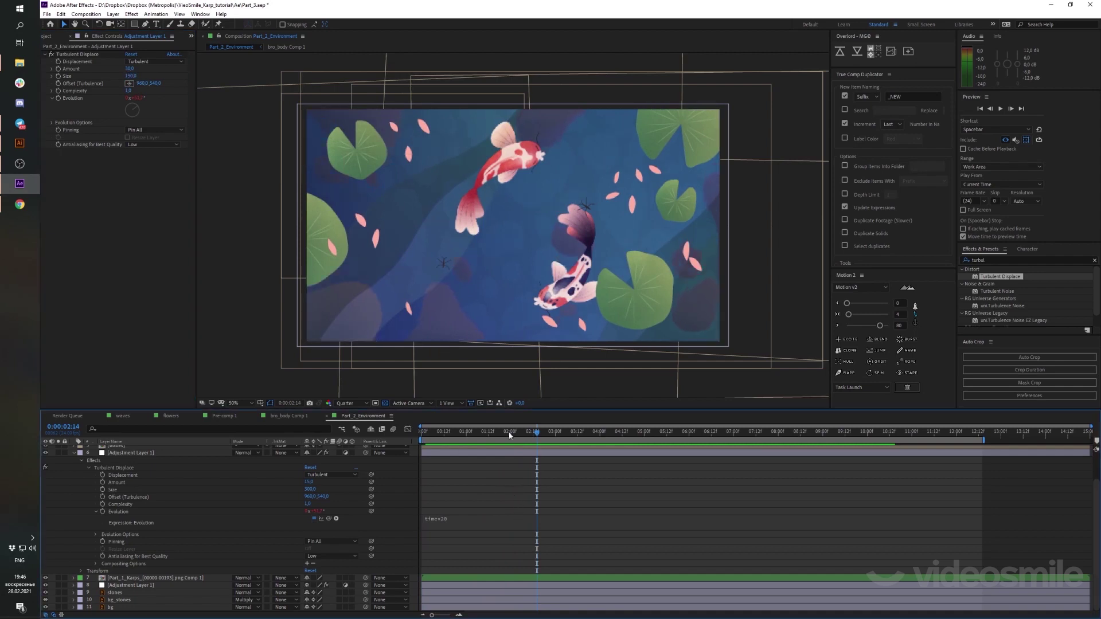
left_click(424, 430)
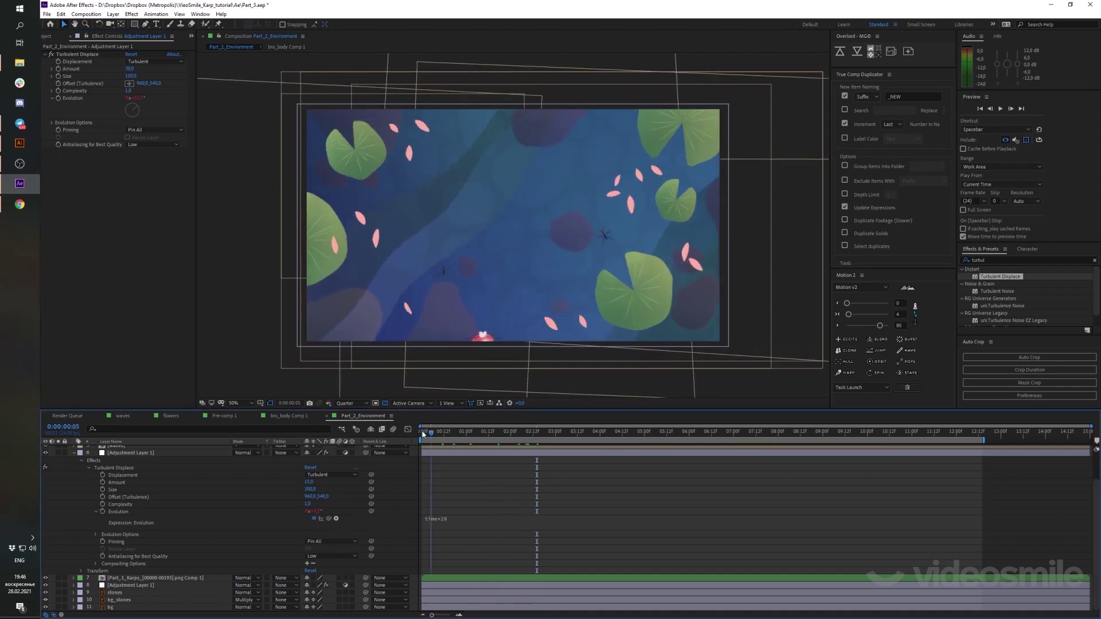
key("space")
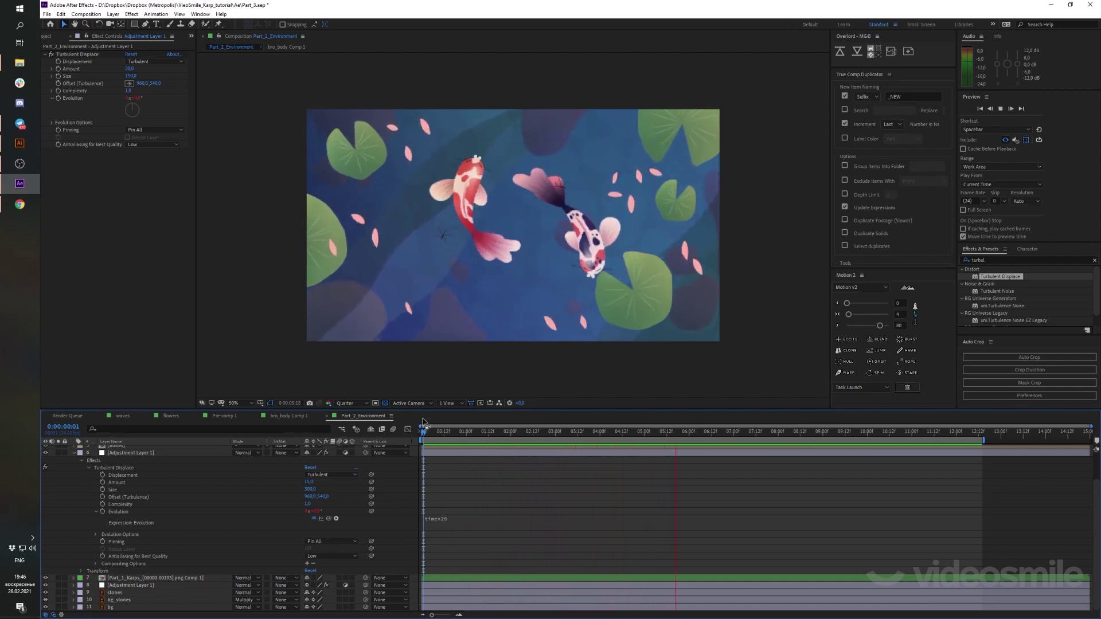
Rename the koi comp layer to karps
left_click(163, 577)
key("Return")
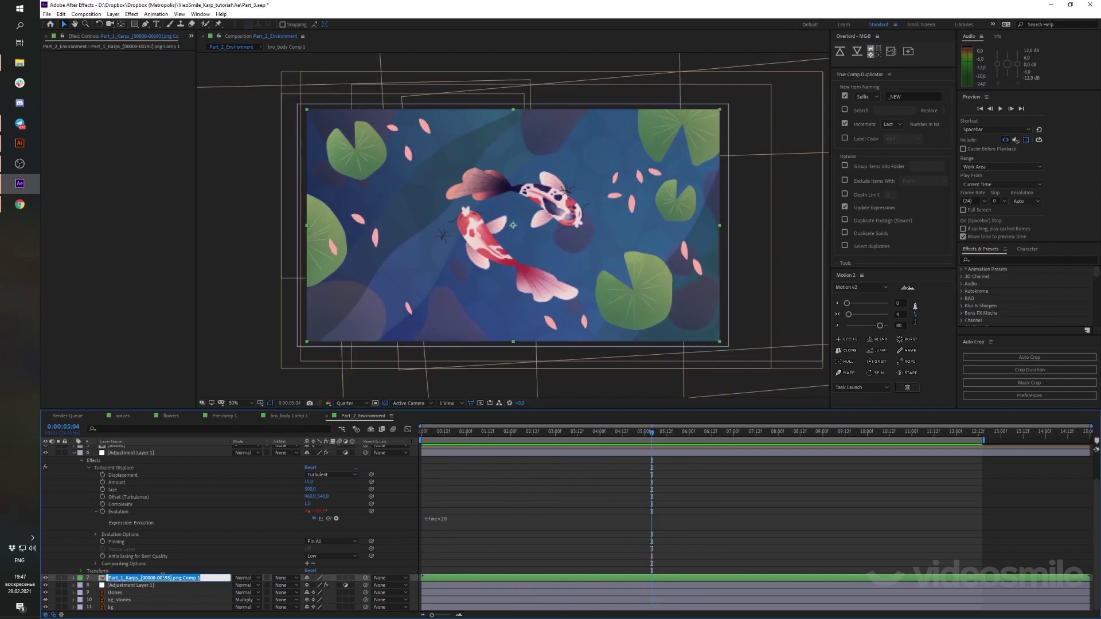
type("karps")
key("Return")
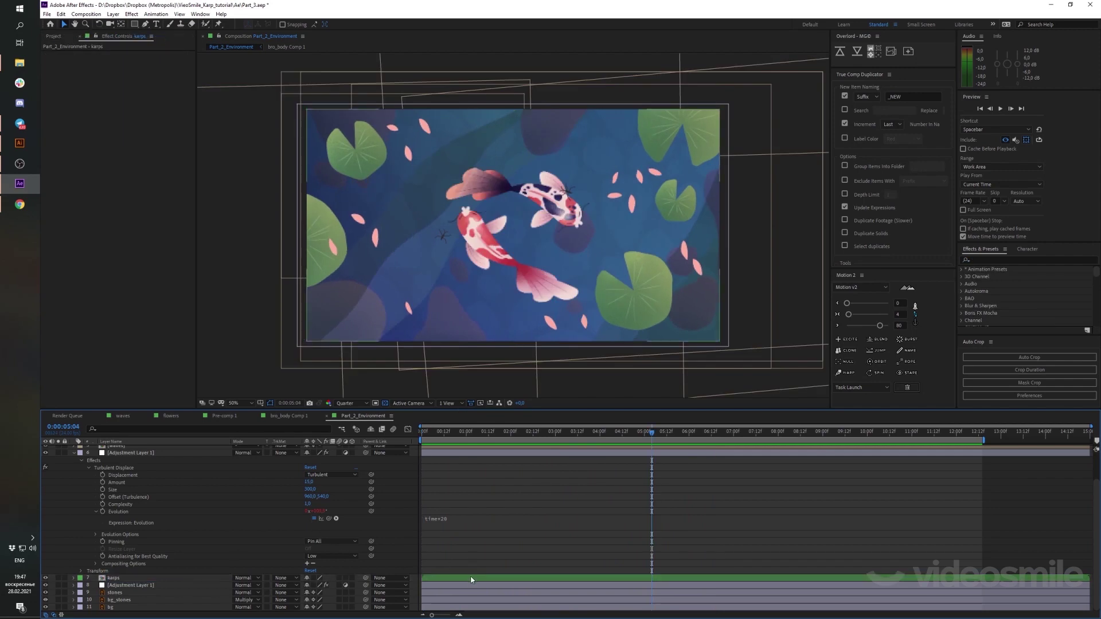
Apply Hue/Saturation to karps, lowering Master Lightness to about -35 and Saturation to about -20
left_click(996, 261)
type("hue")
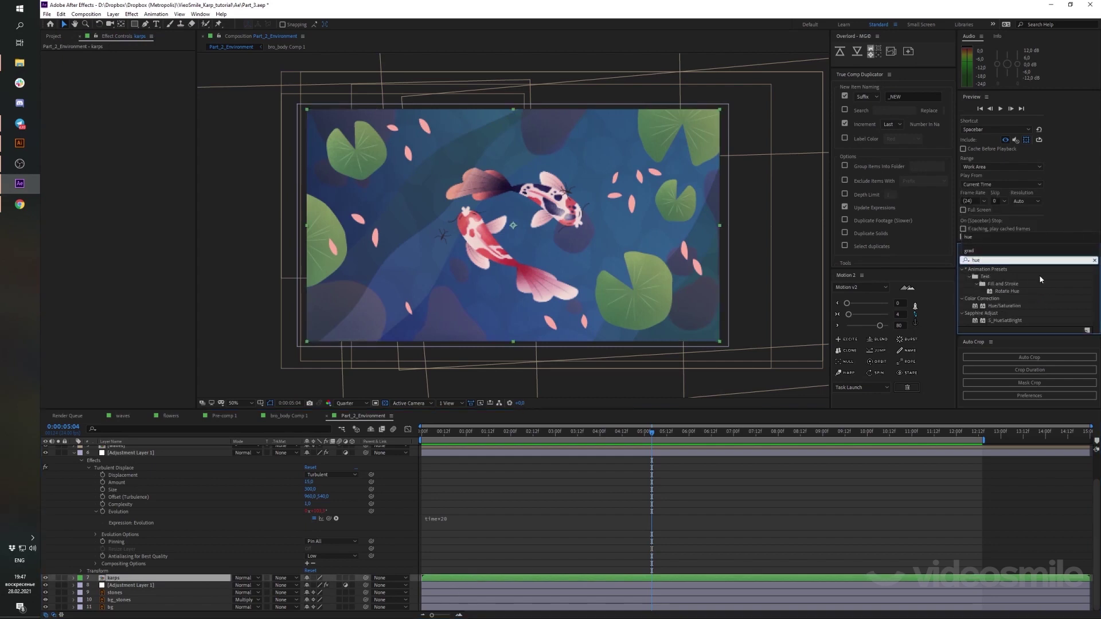
double_click(1003, 306)
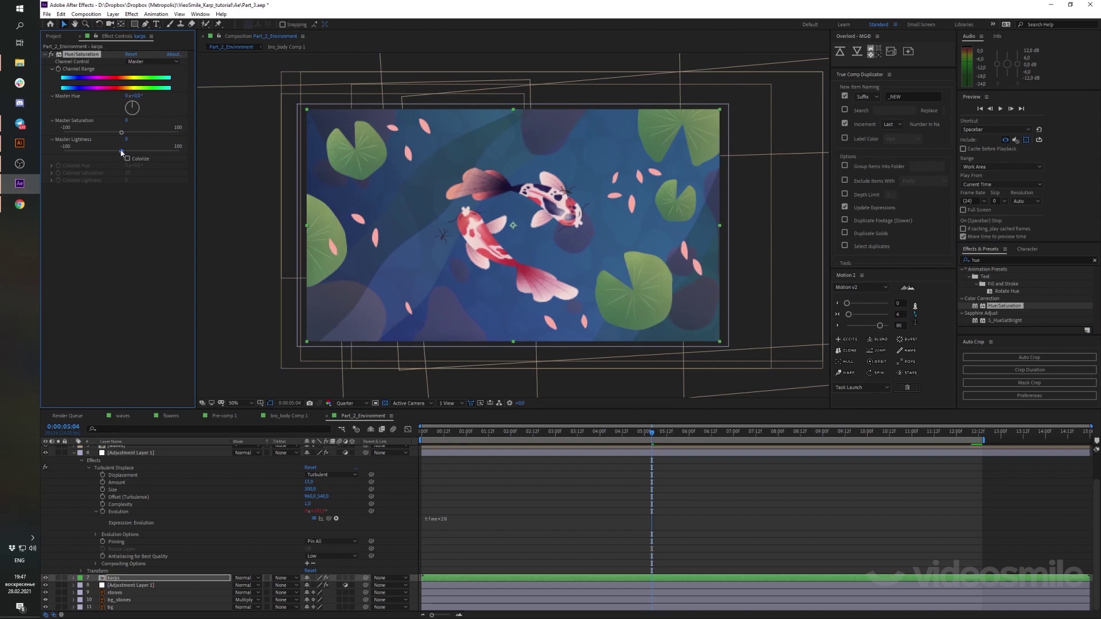
left_click_drag(120, 153, 106, 153)
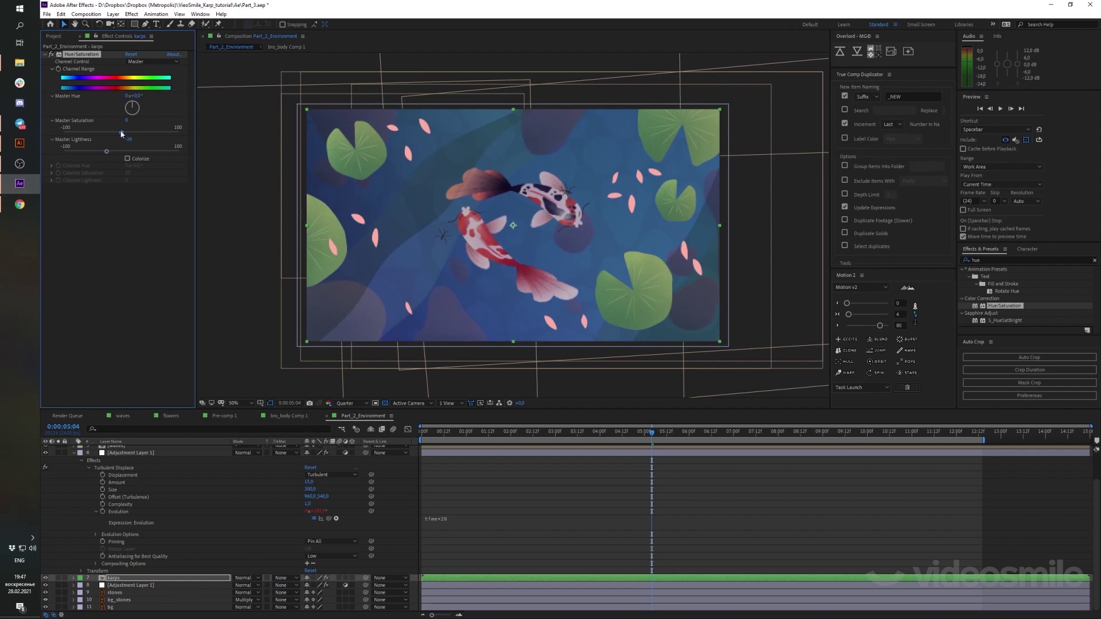
left_click_drag(121, 133, 116, 142)
mouse_move(652, 434)
left_mouse_down()
mouse_move(502, 437)
mouse_move(679, 431)
mouse_move(552, 431)
mouse_move(822, 463)
left_mouse_up()
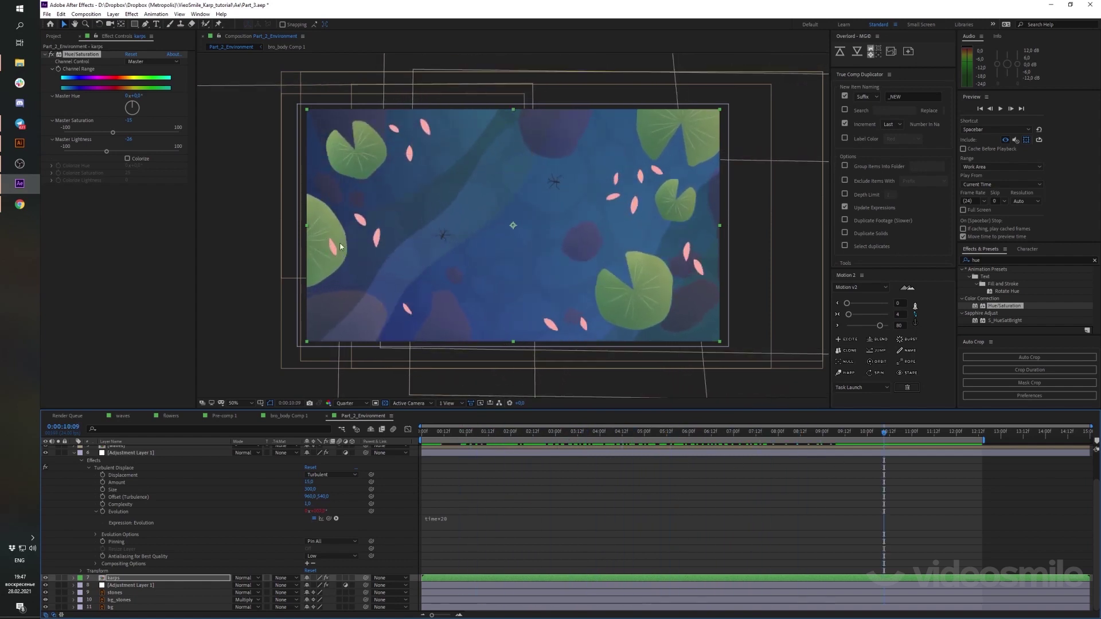
Drag the flowers layer below the lilly layer in the layer stack
scroll(145, 512, "up", 3)
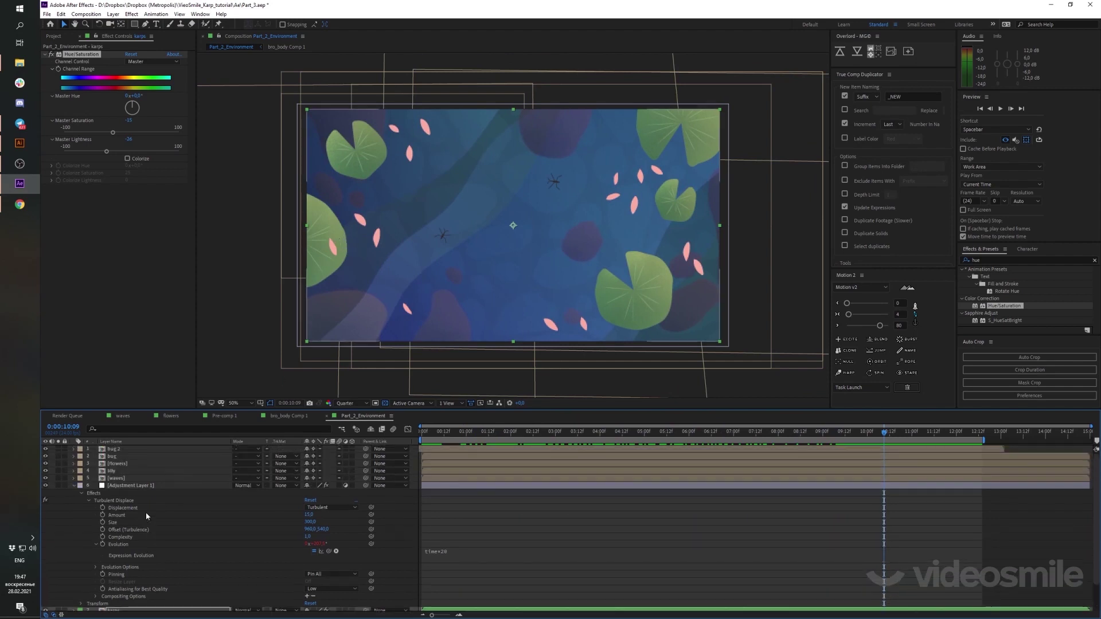
left_click(118, 465)
left_click_drag(118, 464, 120, 474)
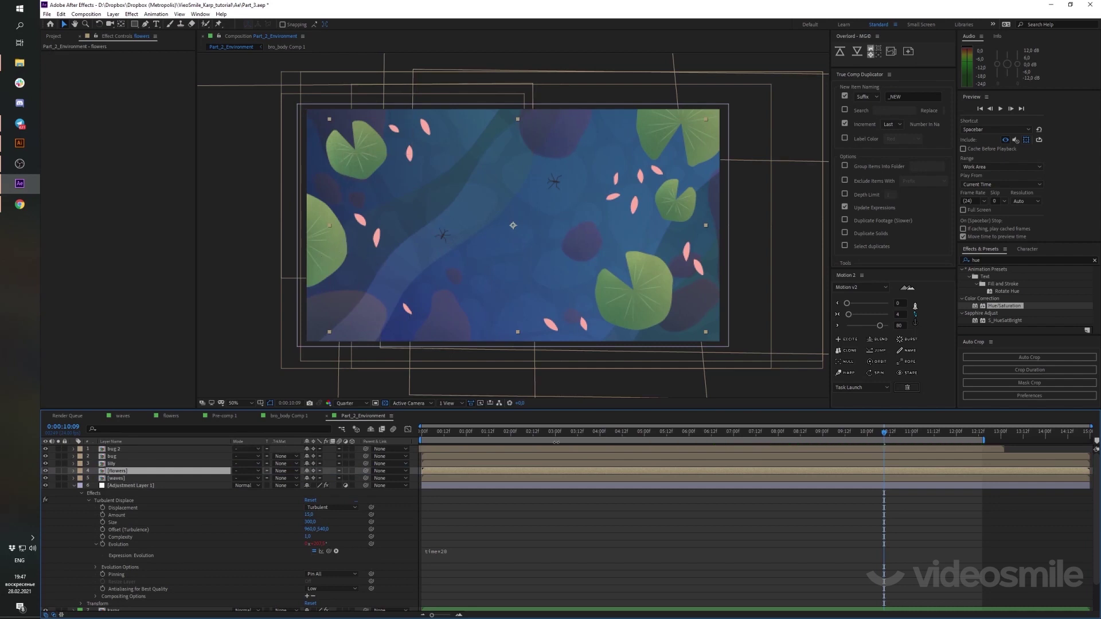
Scrub the playhead back to an earlier moment and select the lilly layer
mouse_move(637, 442)
left_mouse_down()
mouse_move(474, 444)
mouse_move(656, 466)
left_mouse_up()
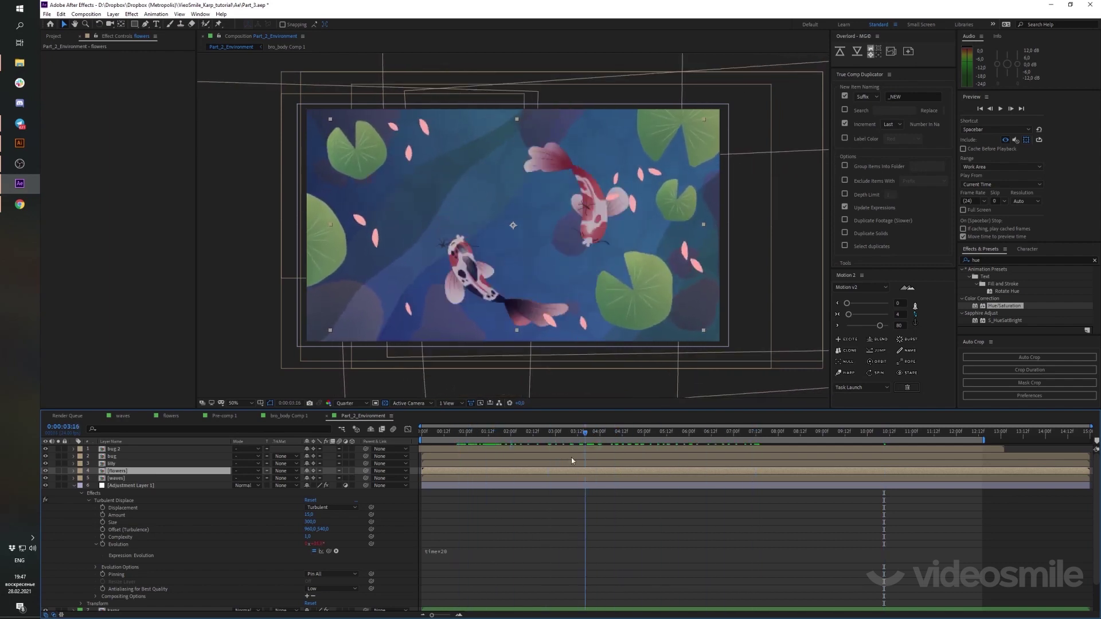
left_click_drag(655, 466, 492, 459)
left_click(332, 164)
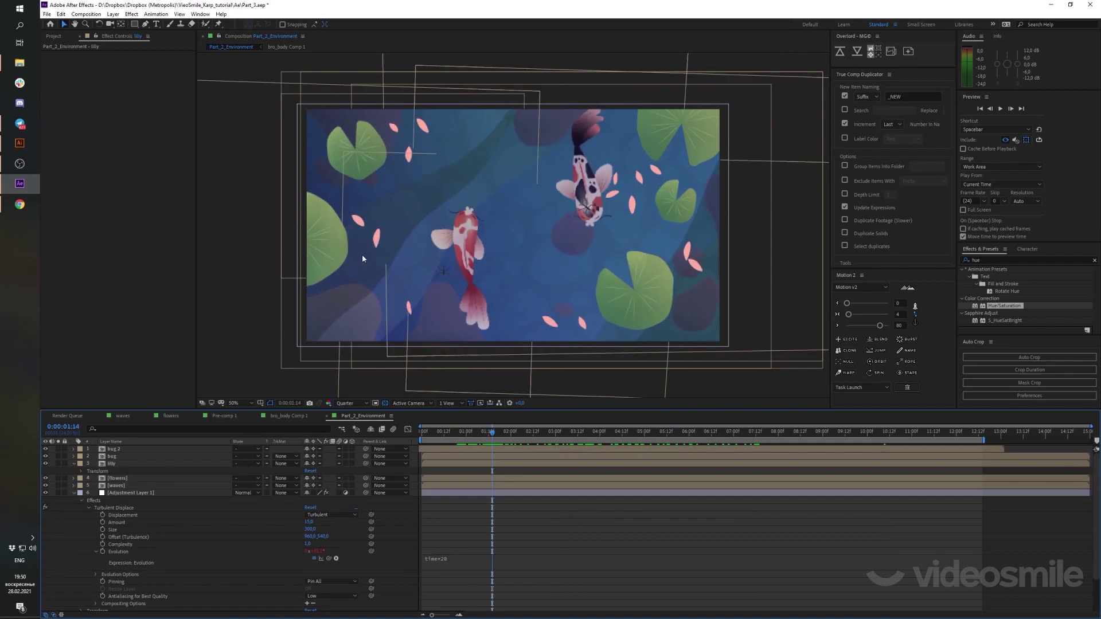
left_click(133, 477)
Add a Drop Shadow layer style to the lilly layer and expand its properties
right_click(122, 463)
mouse_move(182, 269)
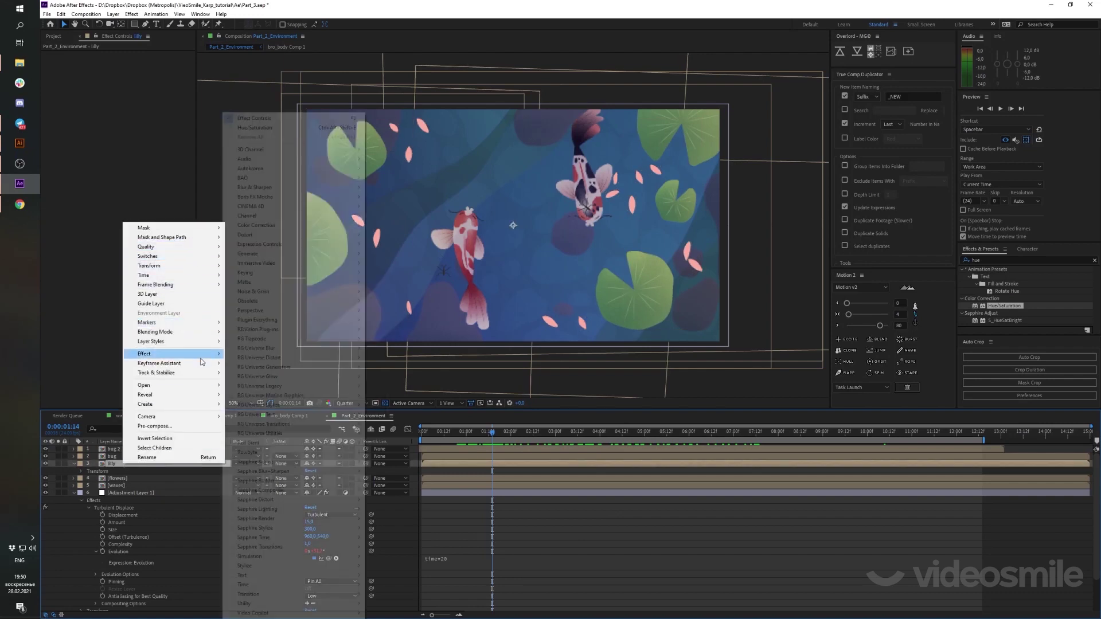
mouse_move(197, 342)
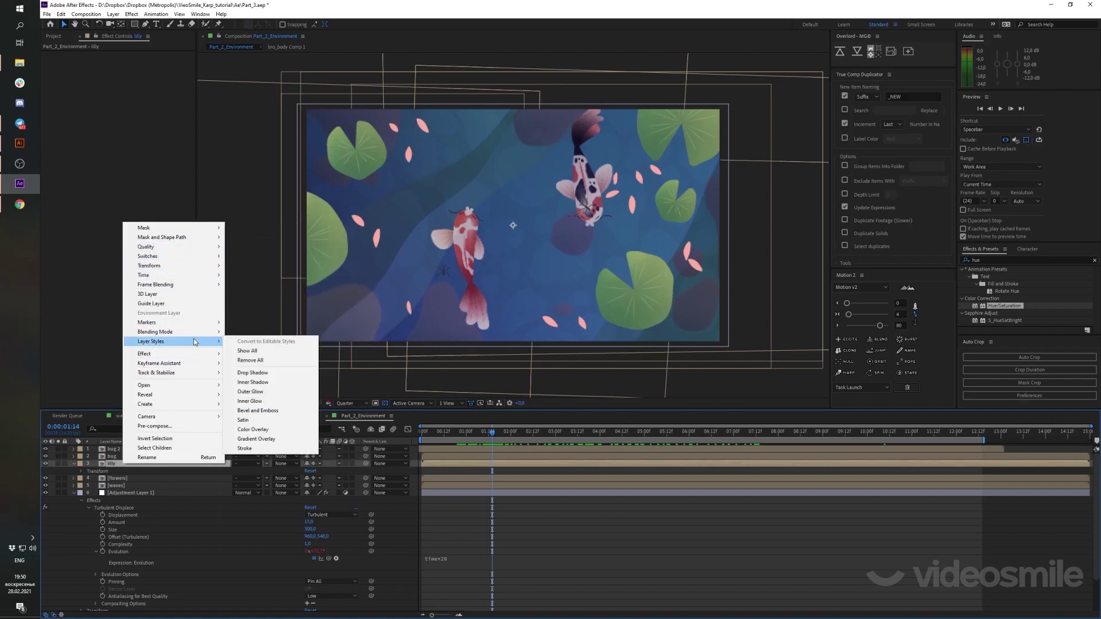
left_click(276, 374)
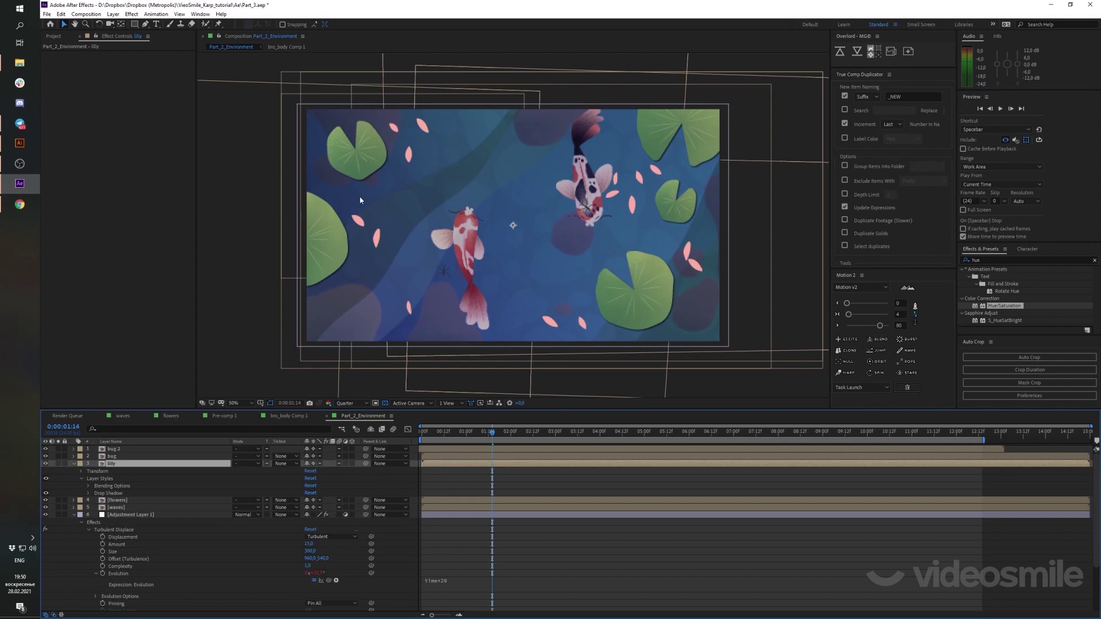
left_click(88, 493)
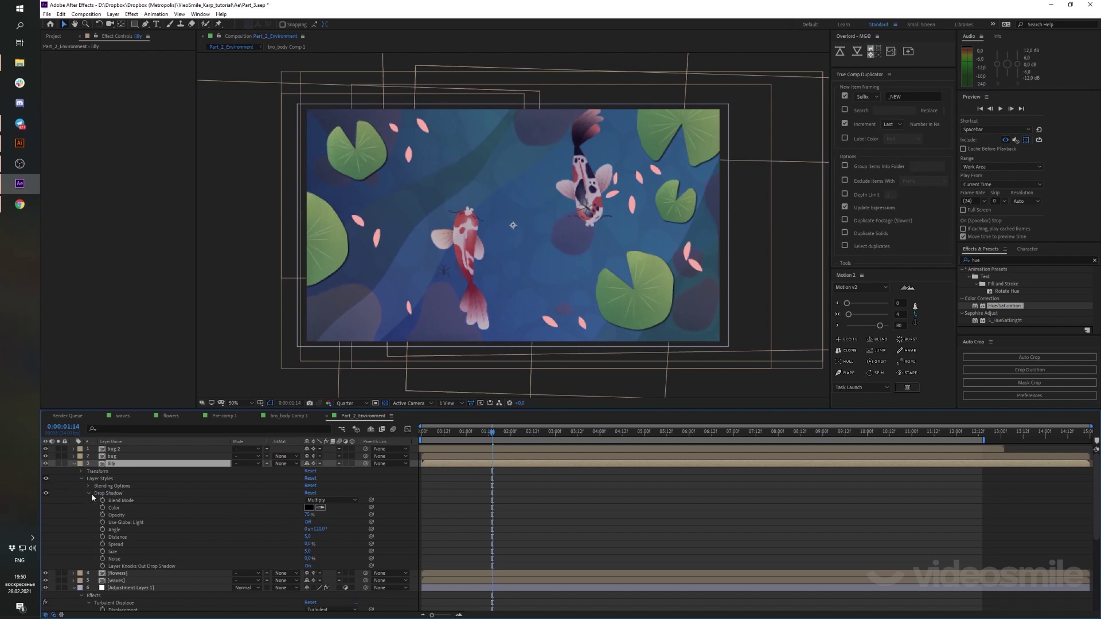
Set the drop shadow opacity to 15% and fine-tune its Distance slightly
left_click(317, 515)
type("25")
left_click(340, 516)
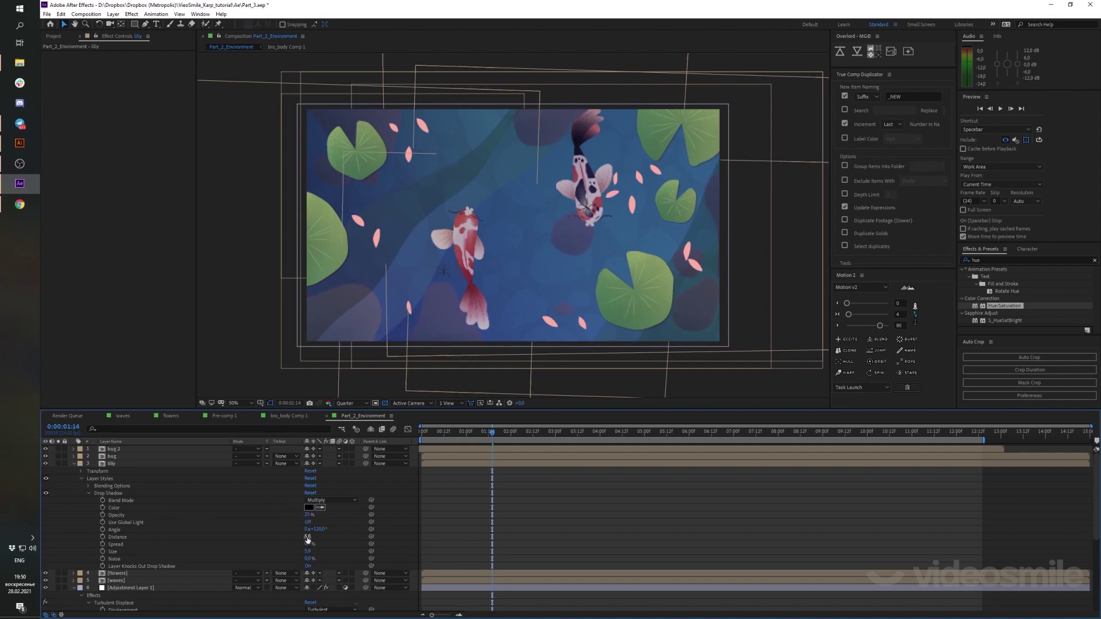
left_click_drag(308, 536, 315, 537)
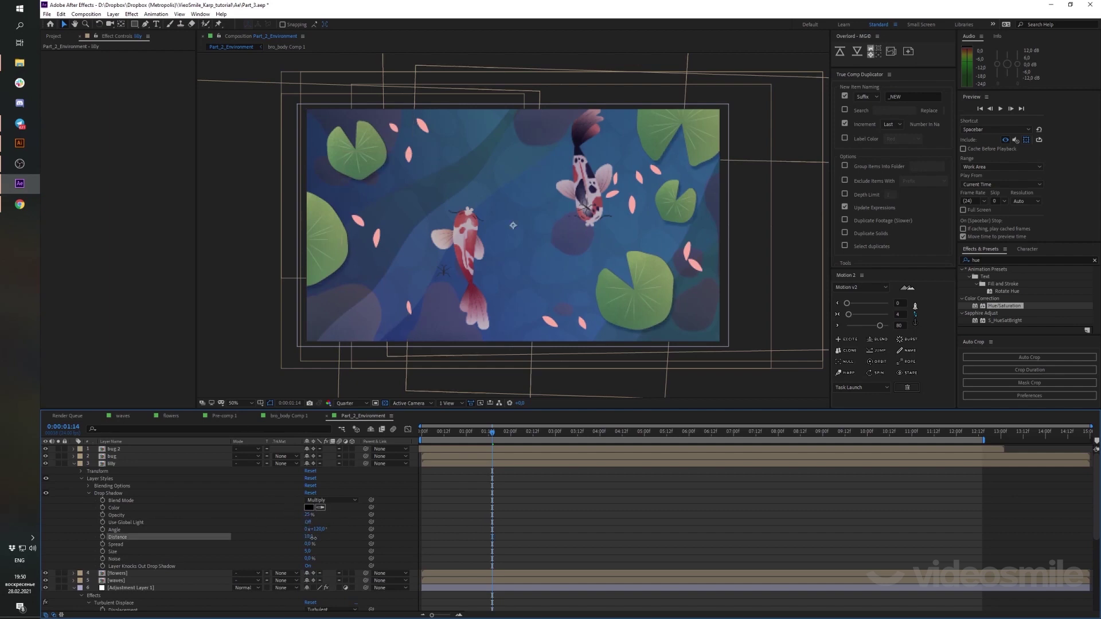
left_click_drag(312, 538, 312, 537)
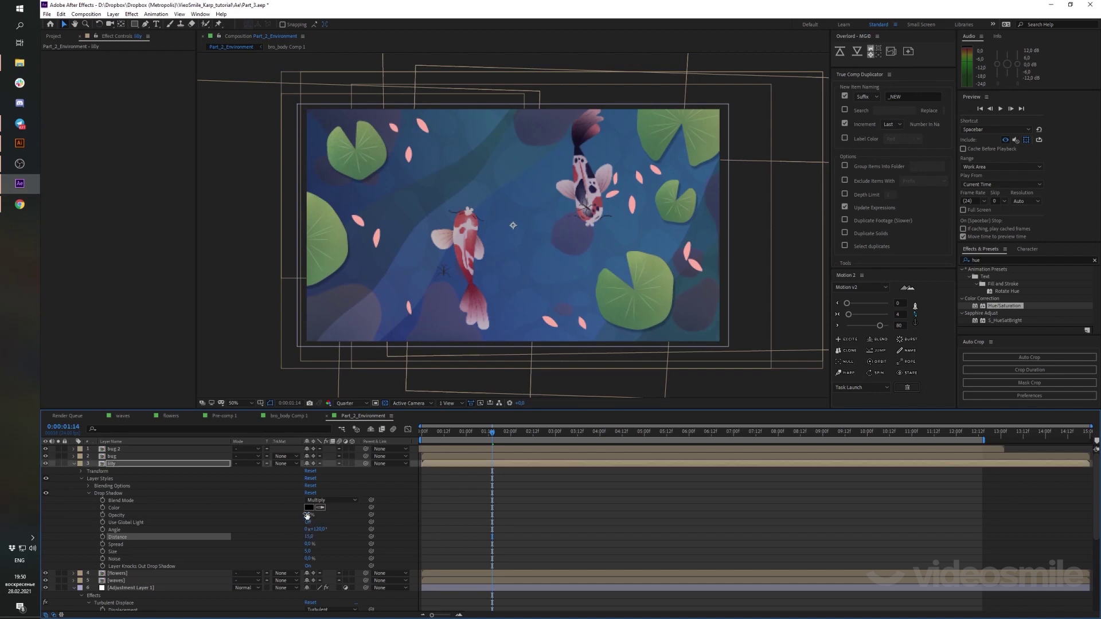
left_click(308, 515)
type("15")
left_click(329, 517)
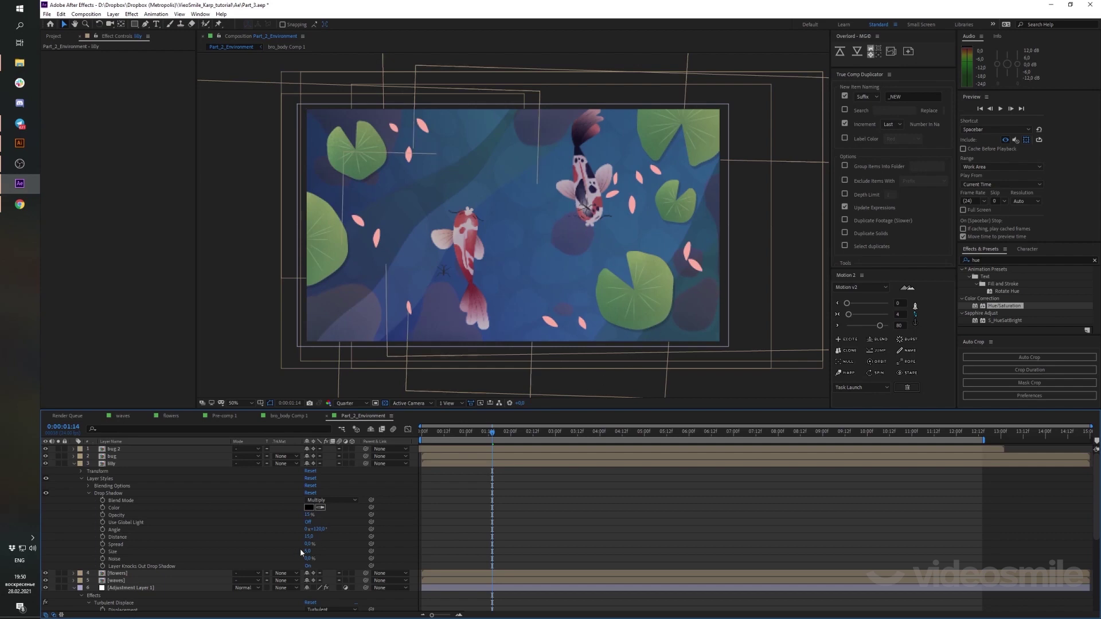
Scrub the drop shadow's Spread up and back down
left_click(122, 545)
left_click_drag(309, 544, 500, 543)
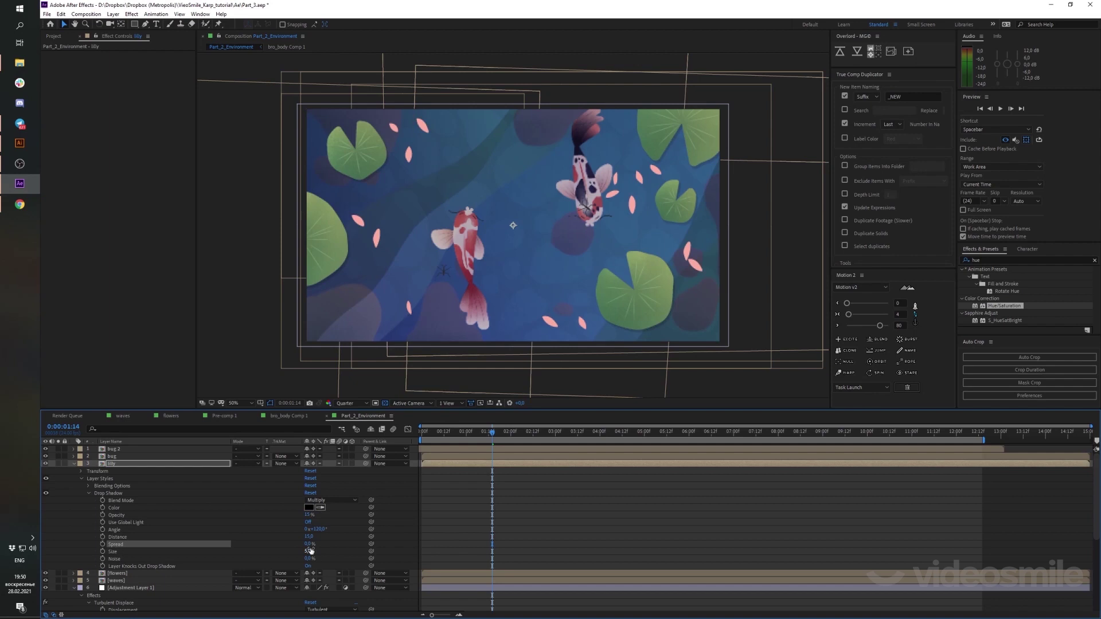
left_click_drag(372, 552, 281, 565)
scroll(510, 225, "up", 1)
scroll(494, 235, "up", 1)
Set the viewer preview resolution to Full
scroll(475, 244, "up", 1)
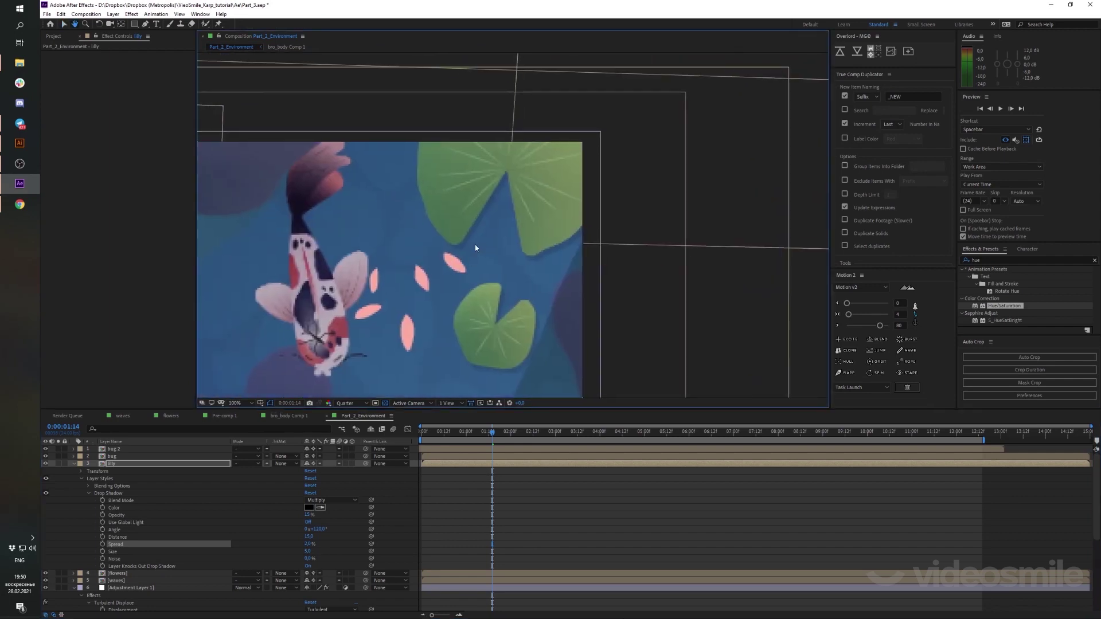
scroll(483, 217, "up", 1)
left_click(348, 402)
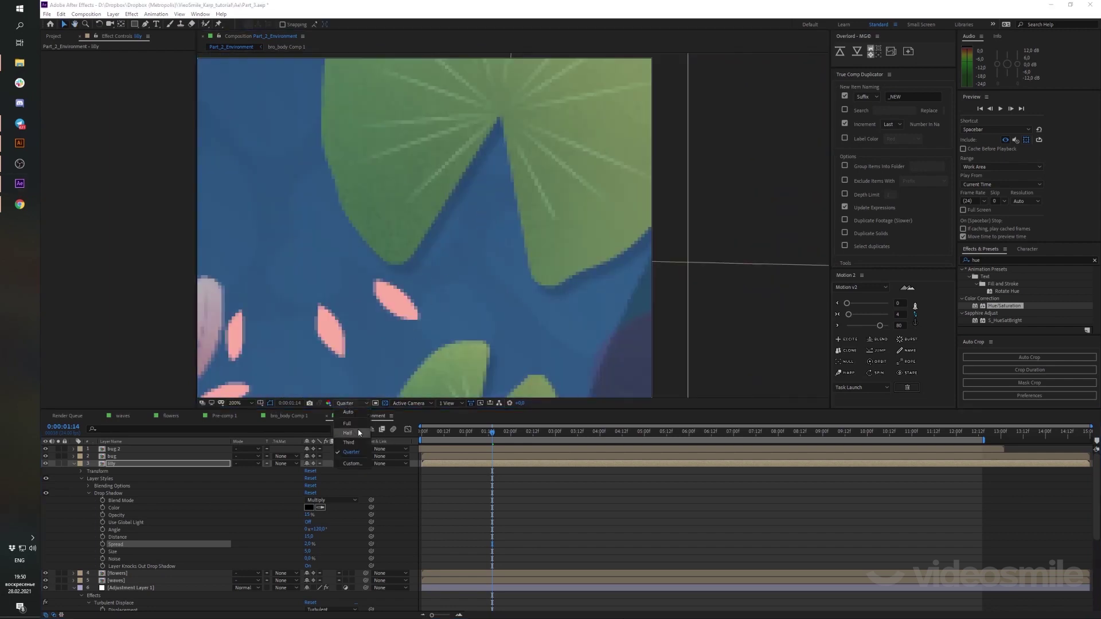
left_click(347, 426)
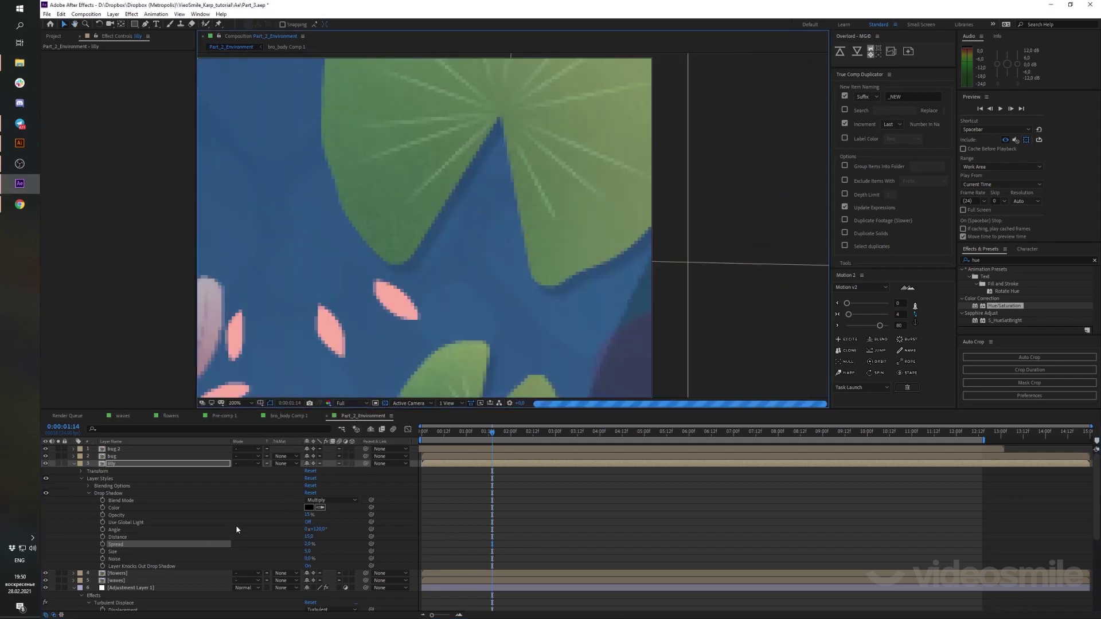
Drop the lilly shadow Spread to 0%, then push it to 100%
mouse_move(308, 543)
left_mouse_down()
mouse_move(399, 546)
mouse_move(179, 559)
left_mouse_up()
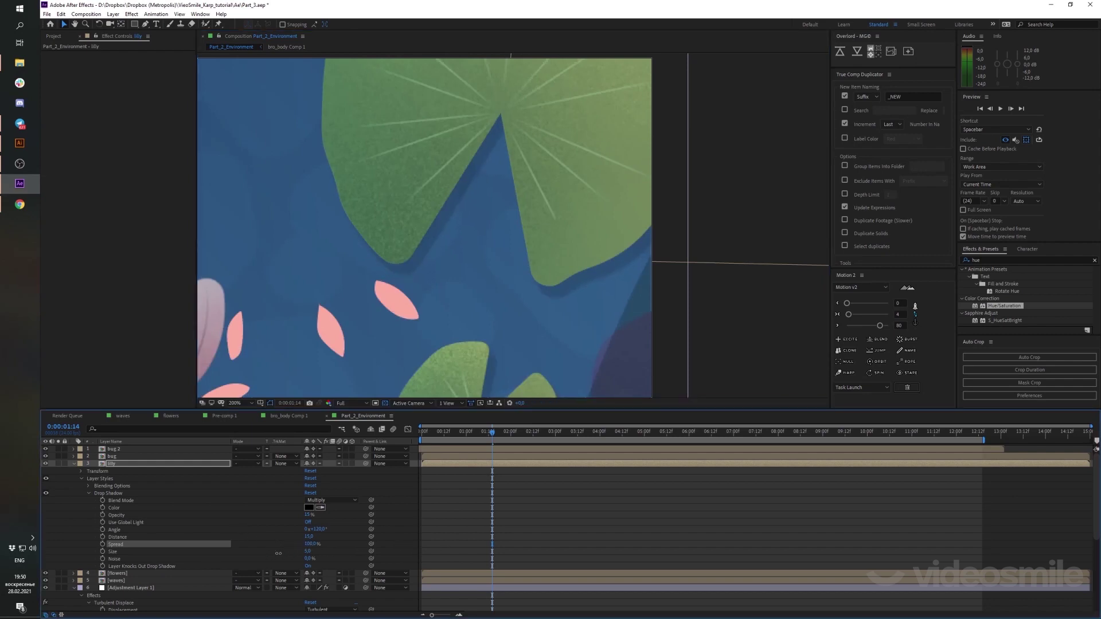
scroll(425, 254, "down", 1)
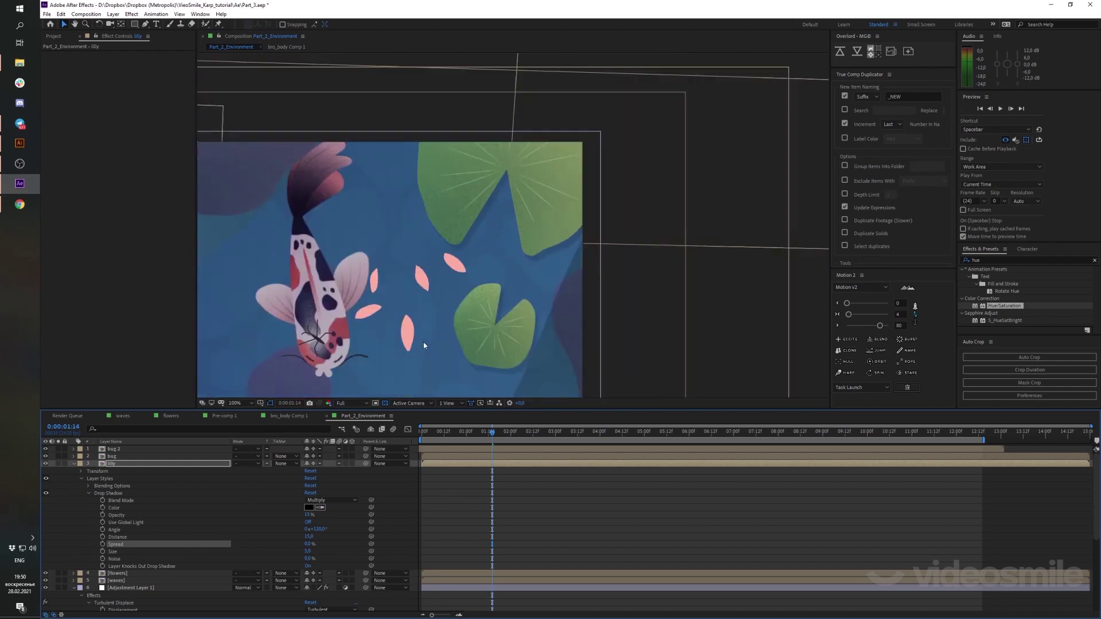
scroll(465, 235, "up", 1)
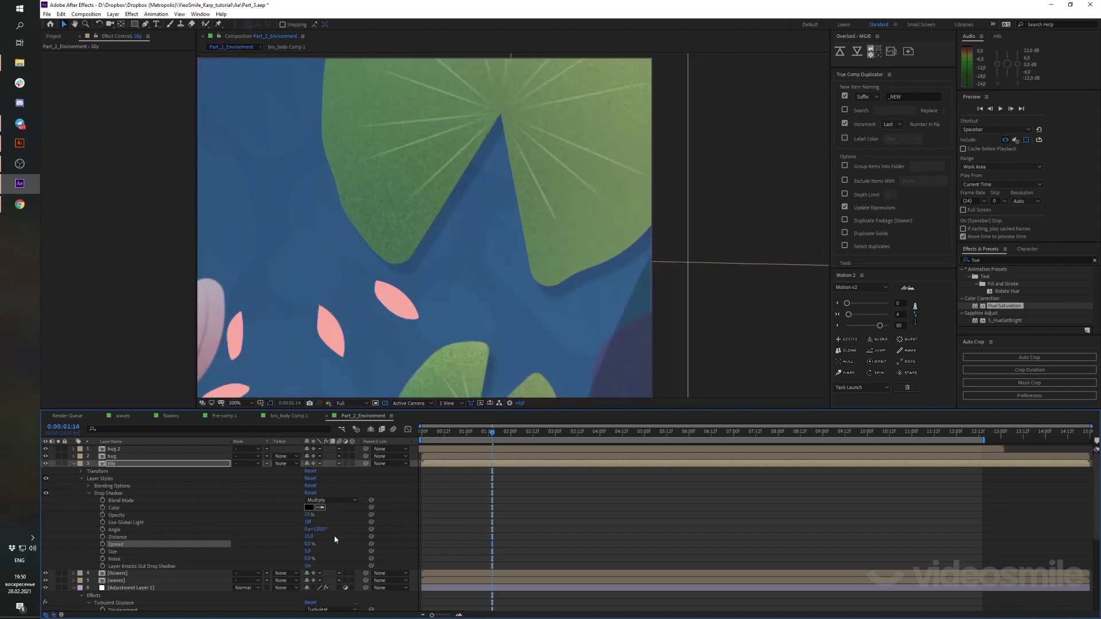
left_click_drag(308, 544, 522, 548)
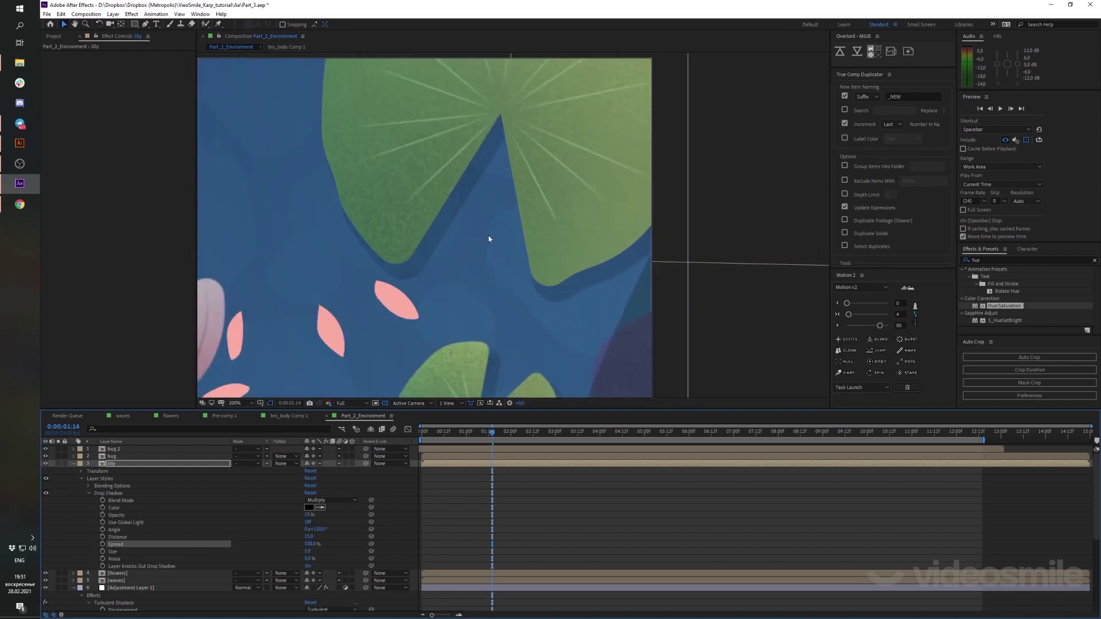
scroll(489, 238, "down", 2)
scroll(499, 227, "down", 1)
scroll(509, 215, "down", 1)
scroll(497, 264, "down", 1)
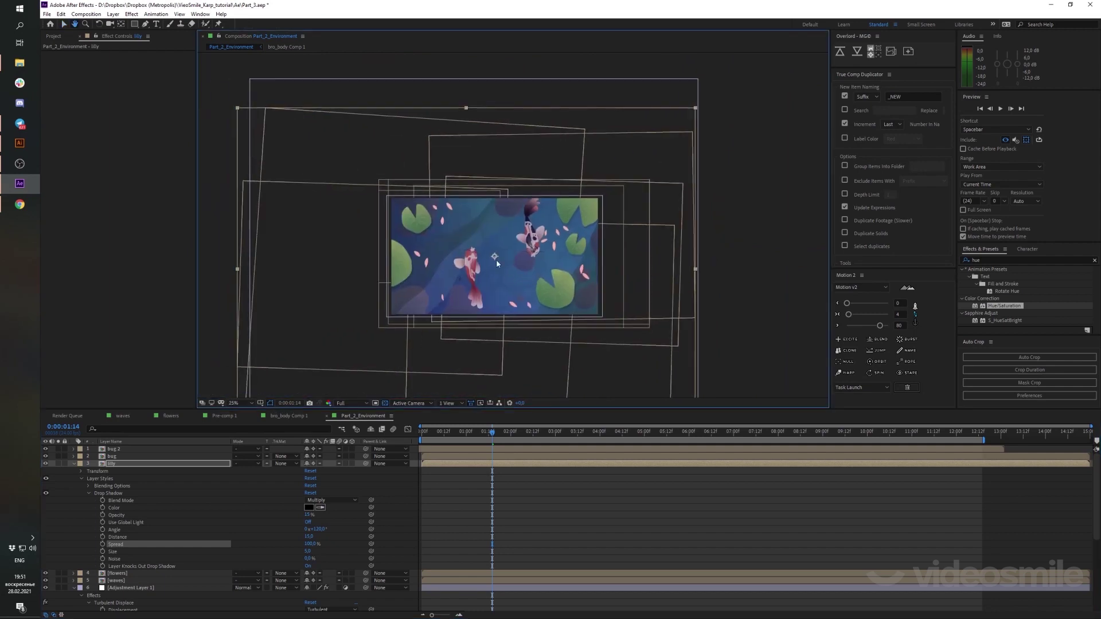
scroll(497, 260, "up", 2)
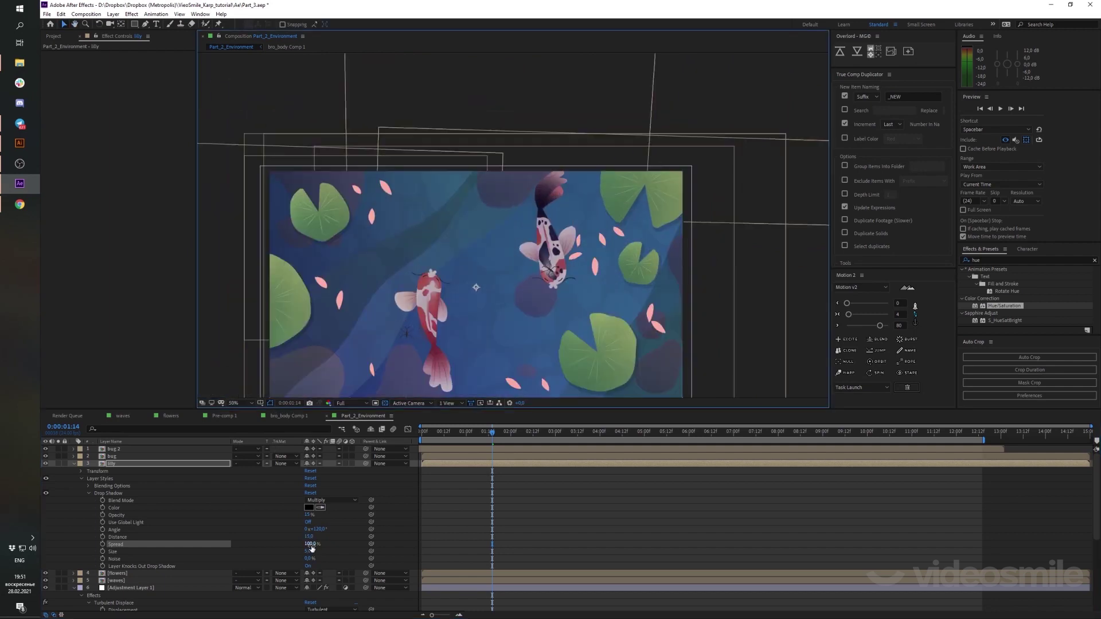
Lower the lilly drop shadow opacity to 5%
left_click(308, 514)
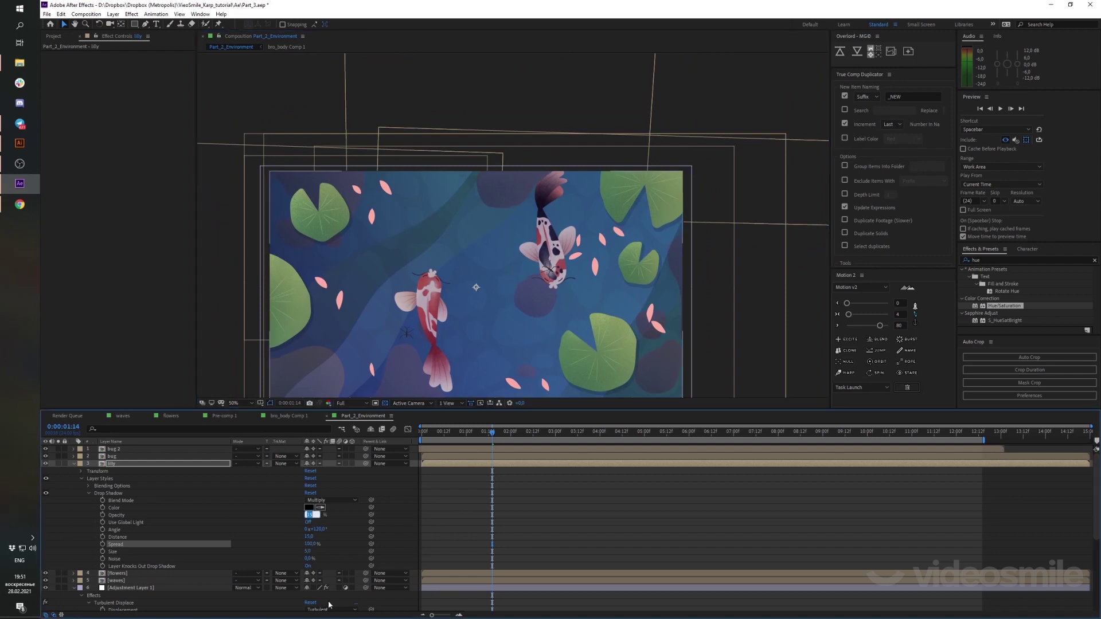
type("5")
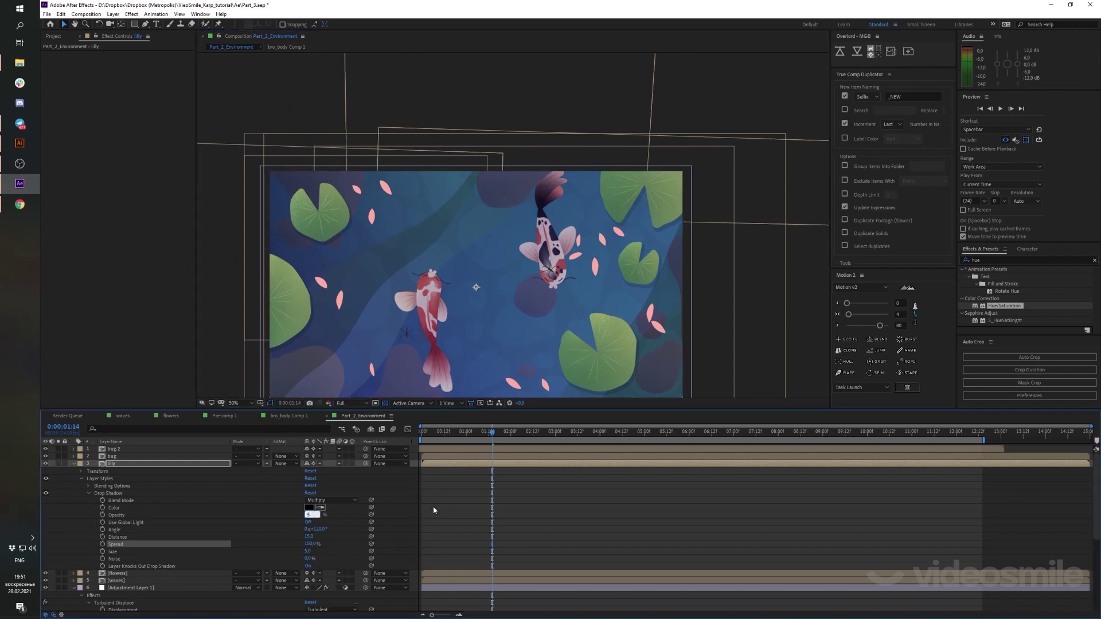
left_click(463, 505)
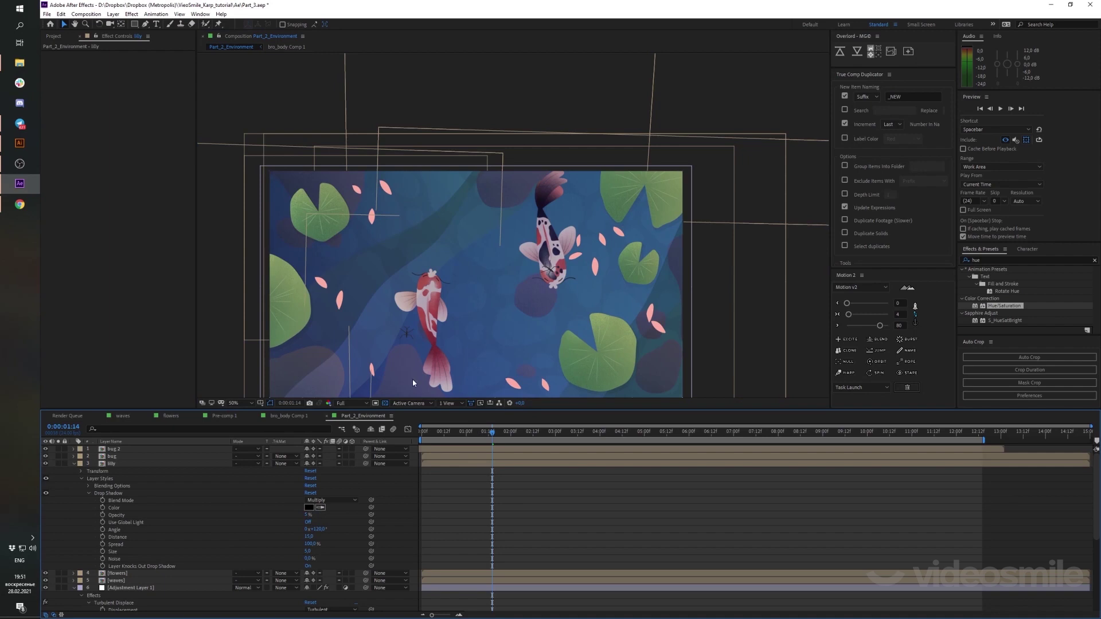
Select the lilly, flowers, bug and bug 2 layers in turn, starting renames
left_click(102, 479)
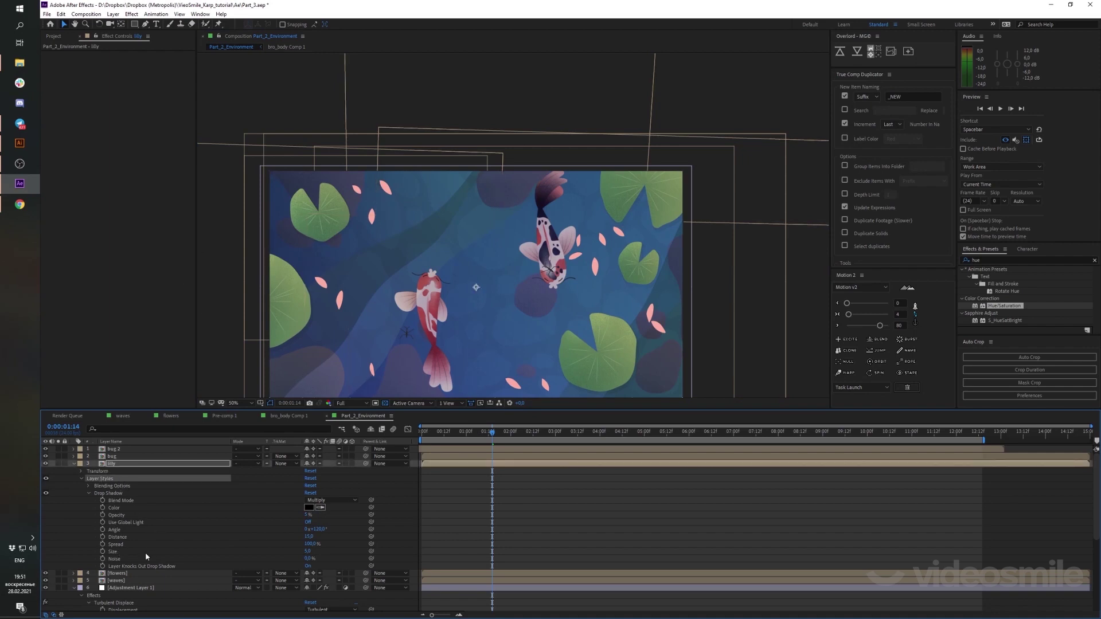
left_click(110, 574)
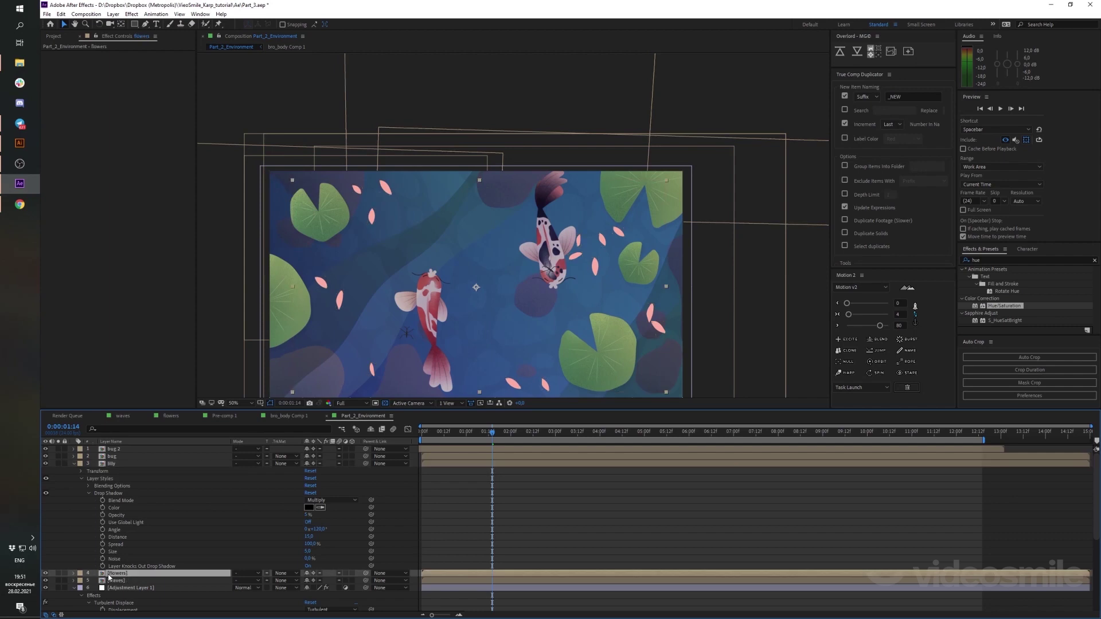
key("Return")
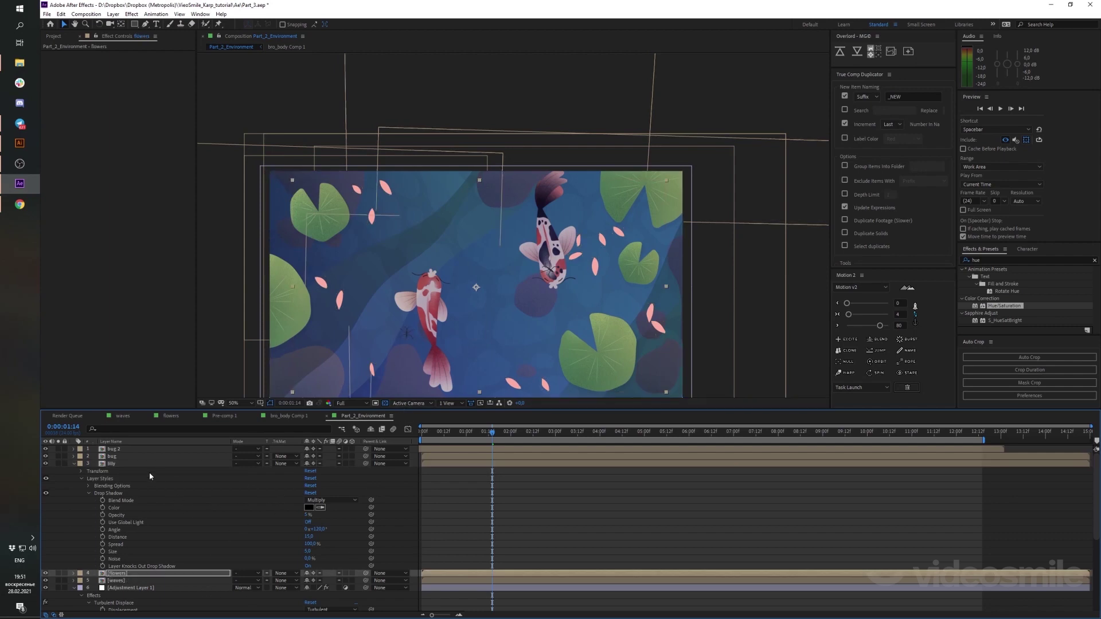
left_click(131, 457)
key("Return")
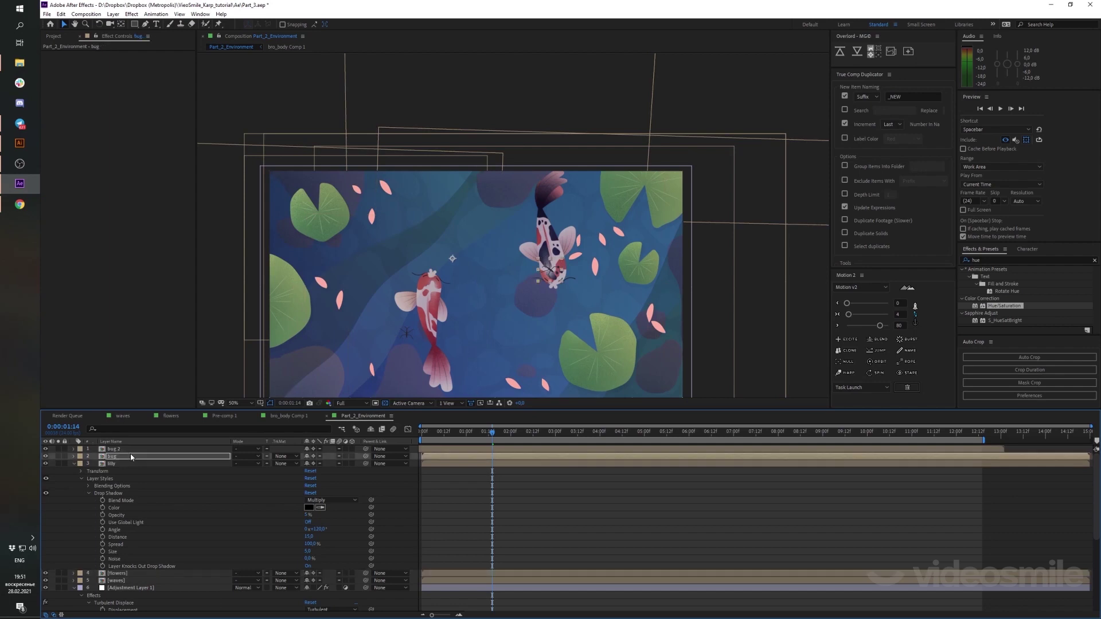
left_click(129, 450)
key("Return")
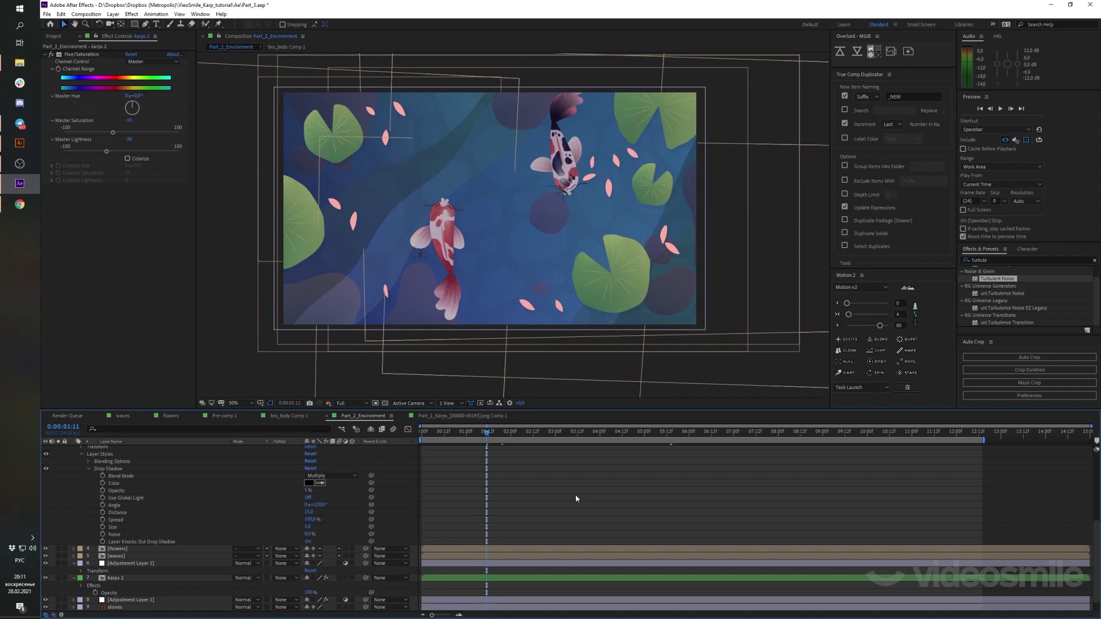
Open the koi precomp from karps 2 and apply Turbulent Noise to the koi layer
left_click(120, 577)
double_click(121, 580)
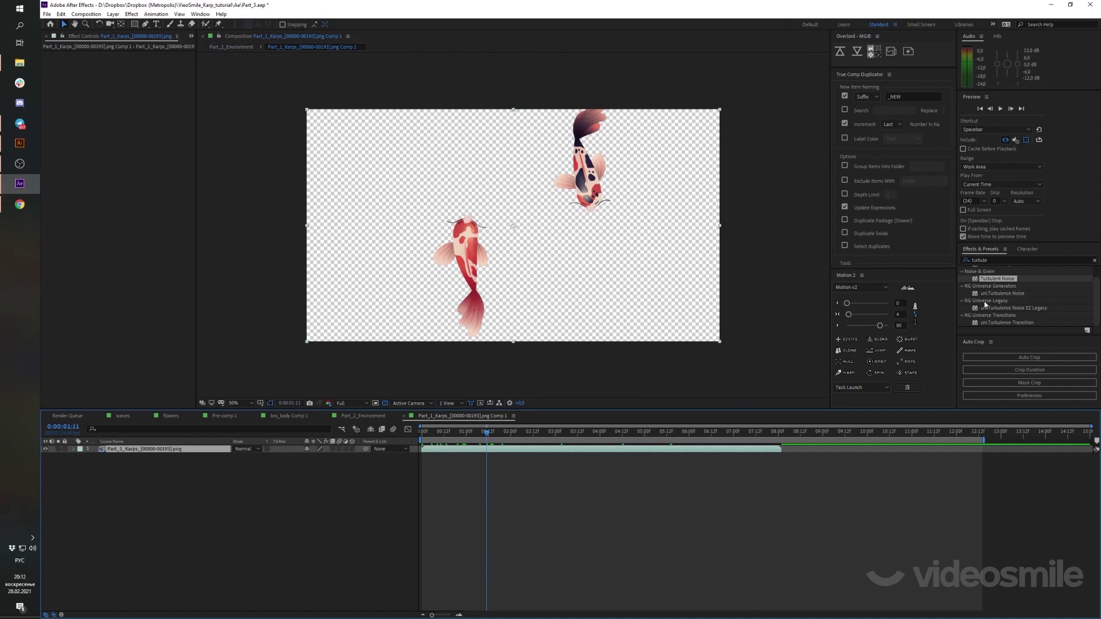
left_click(140, 462)
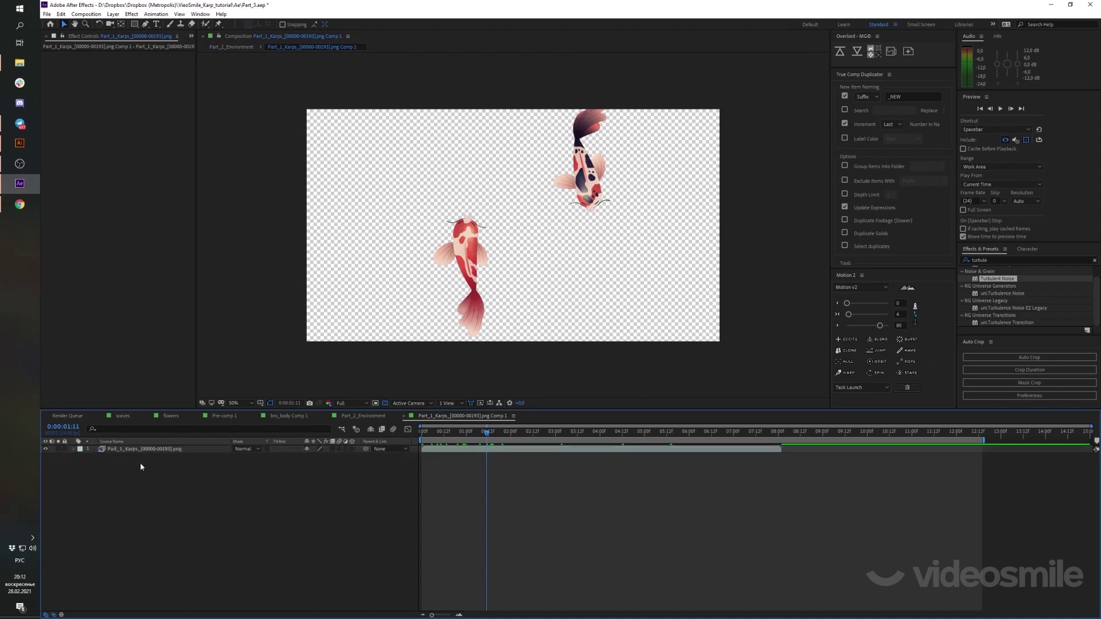
left_click(138, 450)
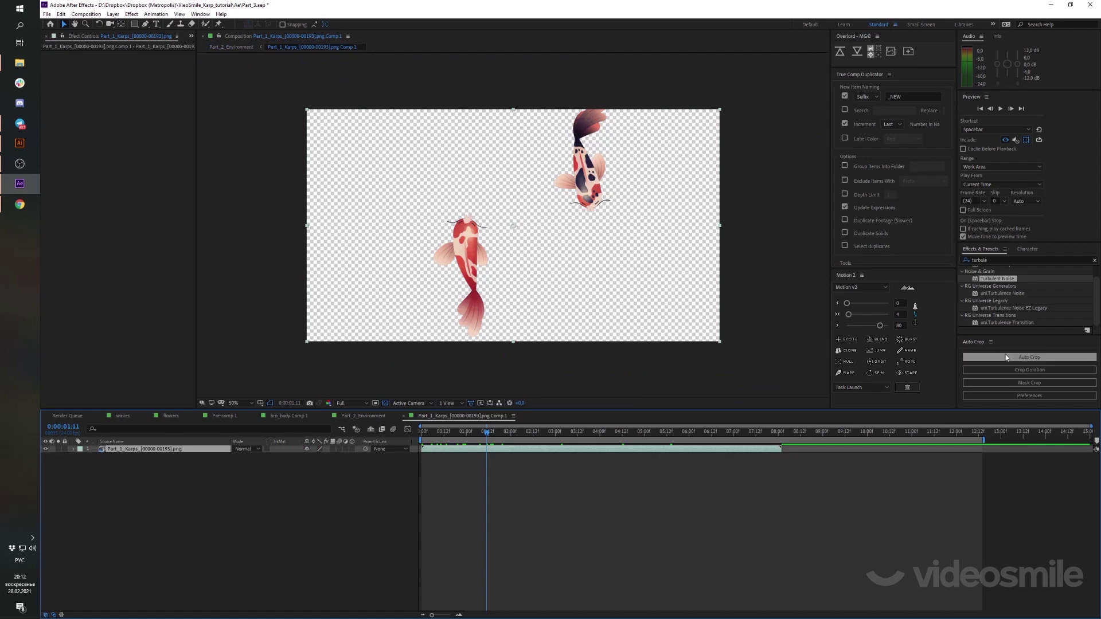
double_click(996, 278)
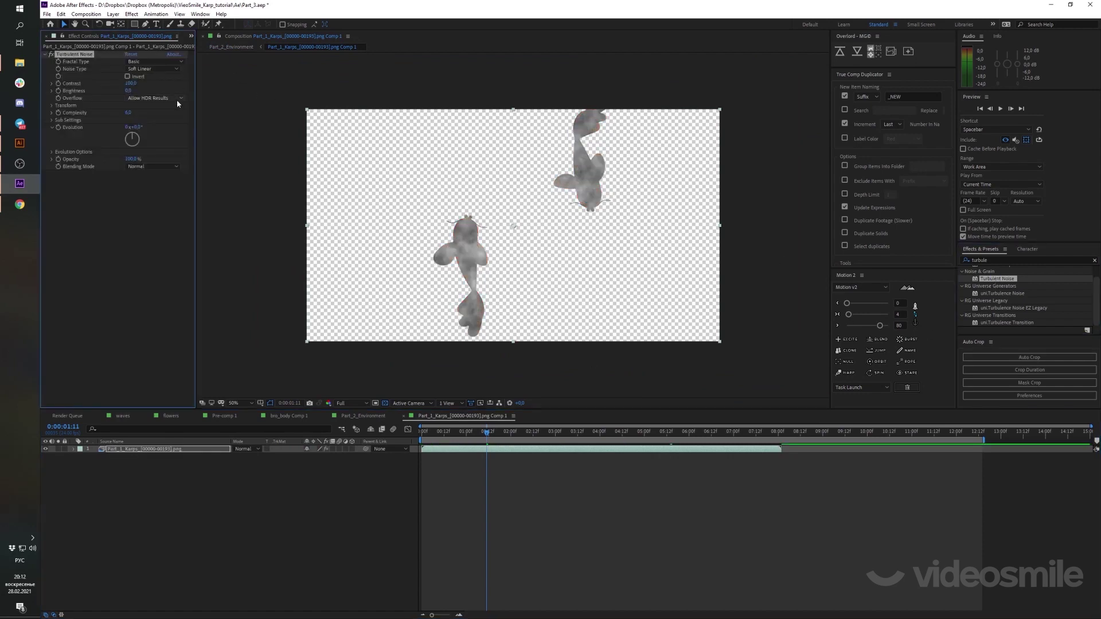
Blend the noise in Overlay mode and preview the koi
left_click(154, 166)
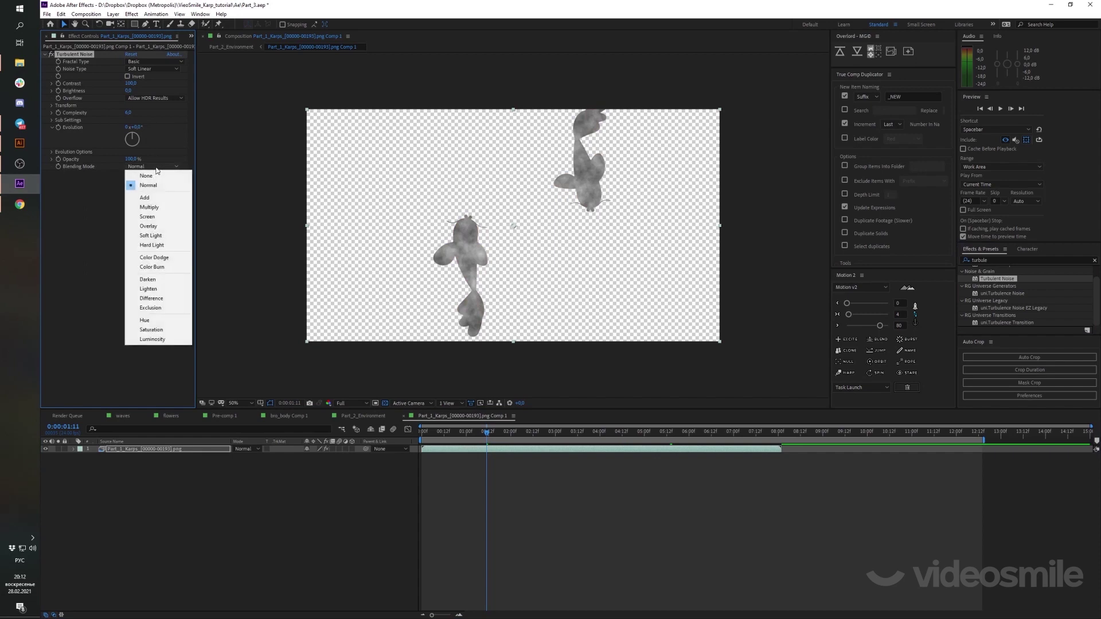
left_click(148, 227)
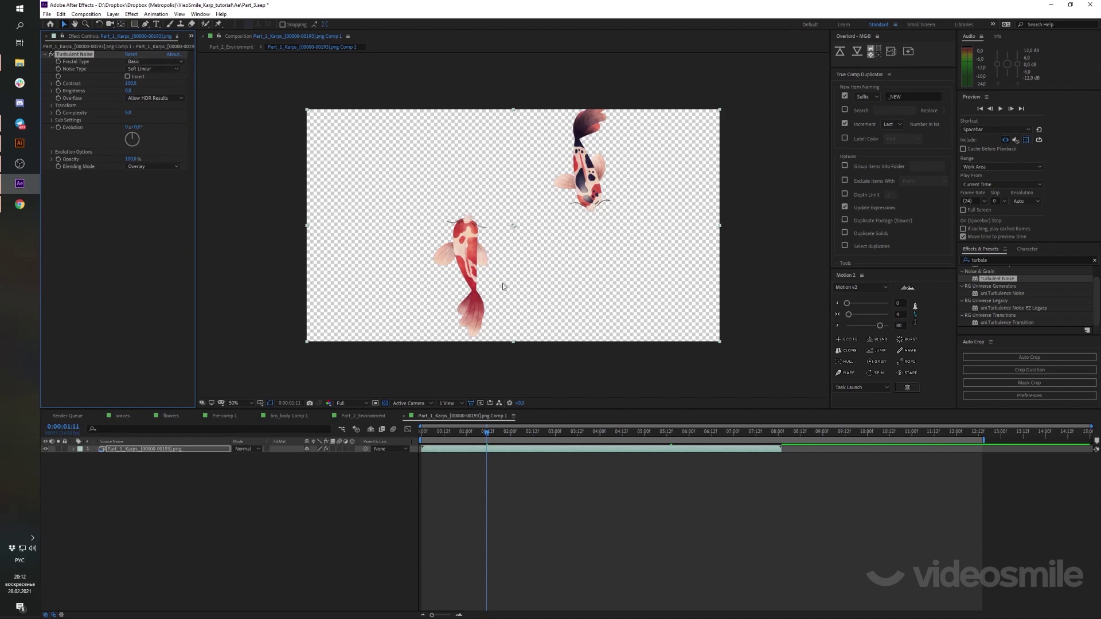
left_click(469, 437)
key("space")
key("space")
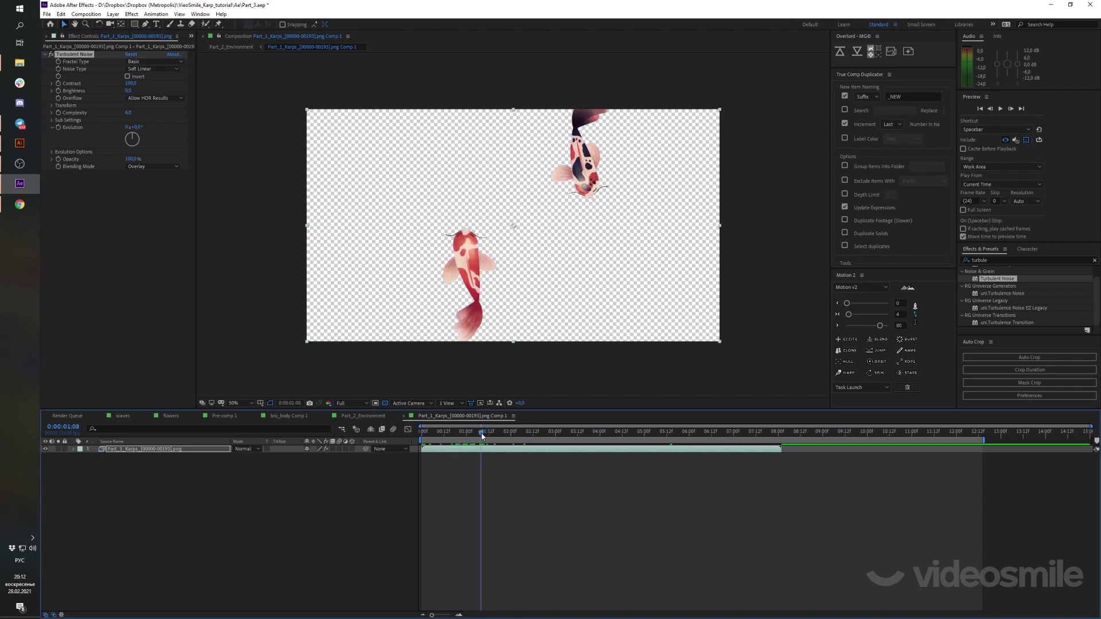
Set noise to Turbulent Smooth, Spline, contrast about 390 and brightness 11
left_click(153, 61)
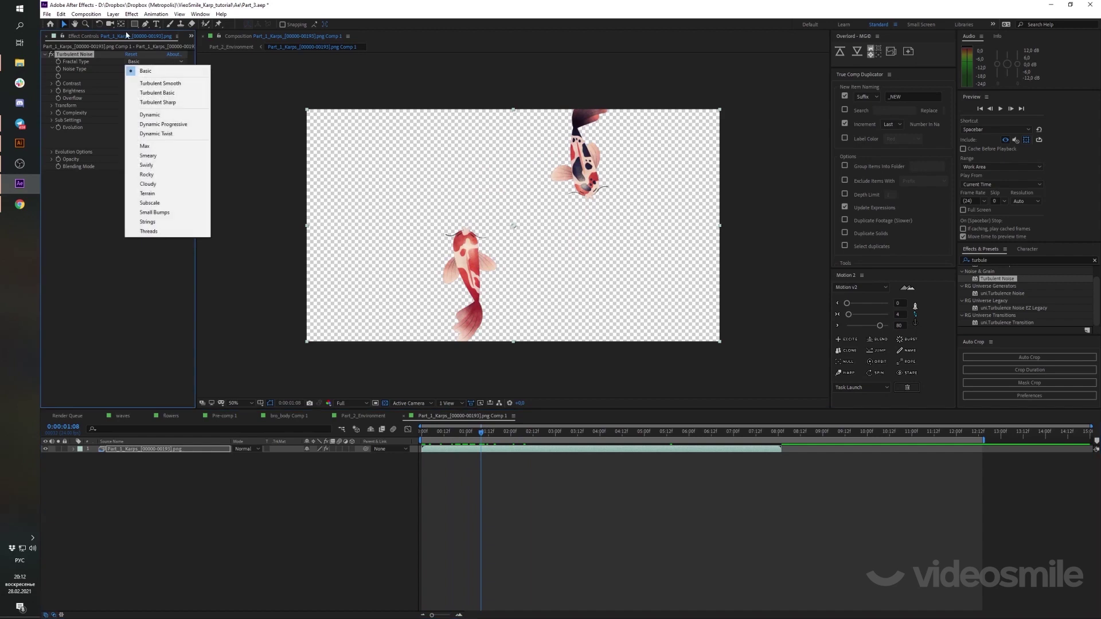
left_click(164, 84)
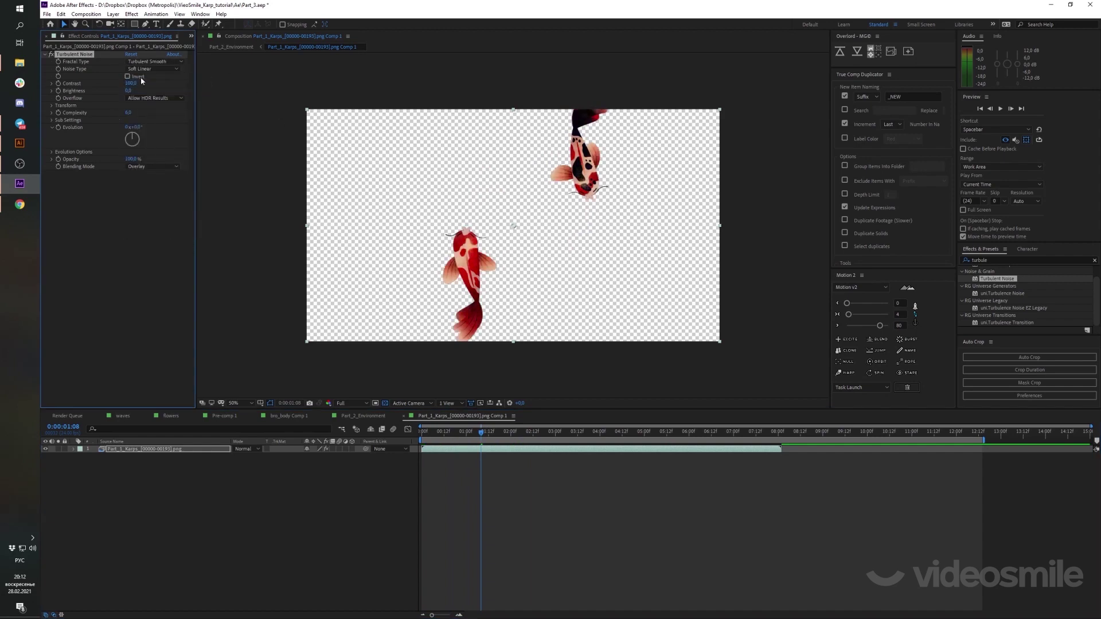
left_click(158, 70)
left_click(140, 107)
mouse_move(131, 83)
left_mouse_down()
mouse_move(344, 107)
mouse_move(279, 96)
left_mouse_up()
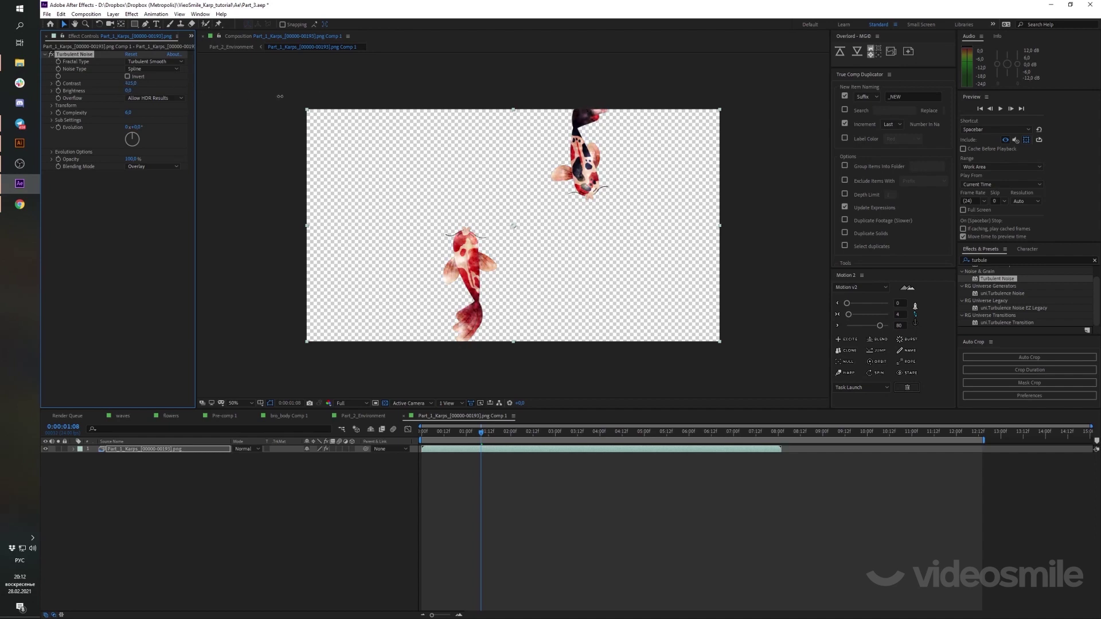
left_click_drag(320, 94, 318, 94)
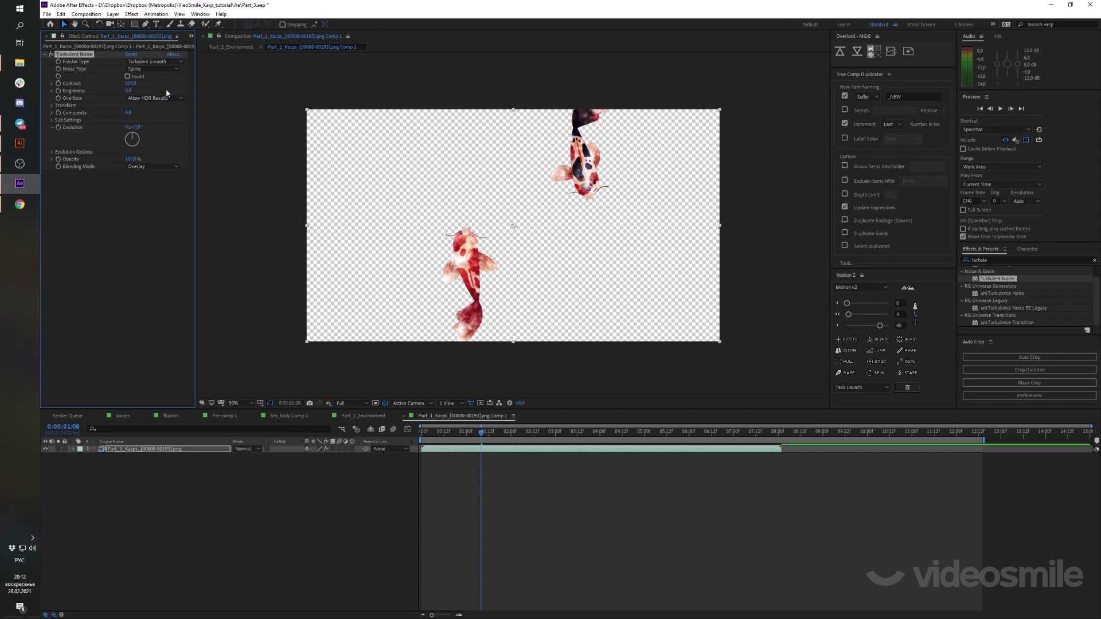
mouse_move(128, 91)
left_mouse_down()
mouse_move(157, 93)
mouse_move(133, 98)
left_mouse_up()
left_click_drag(145, 98, 180, 98)
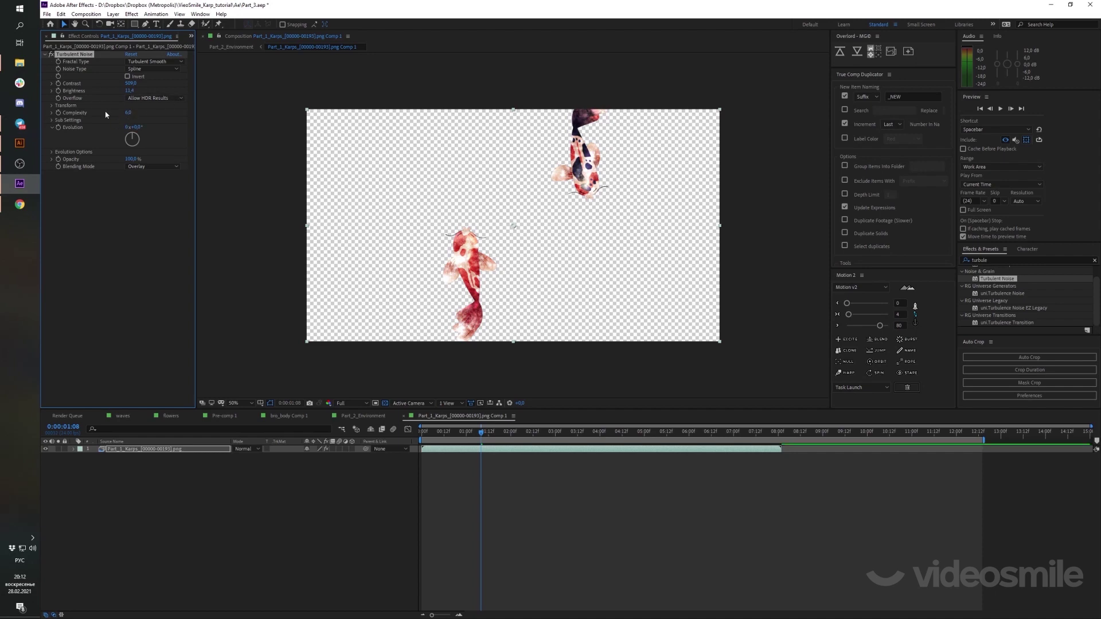
Set the noise Complexity to 2,5 and its opacity to 50%
left_click_drag(130, 115, 107, 123)
left_click(126, 112)
type(",05")
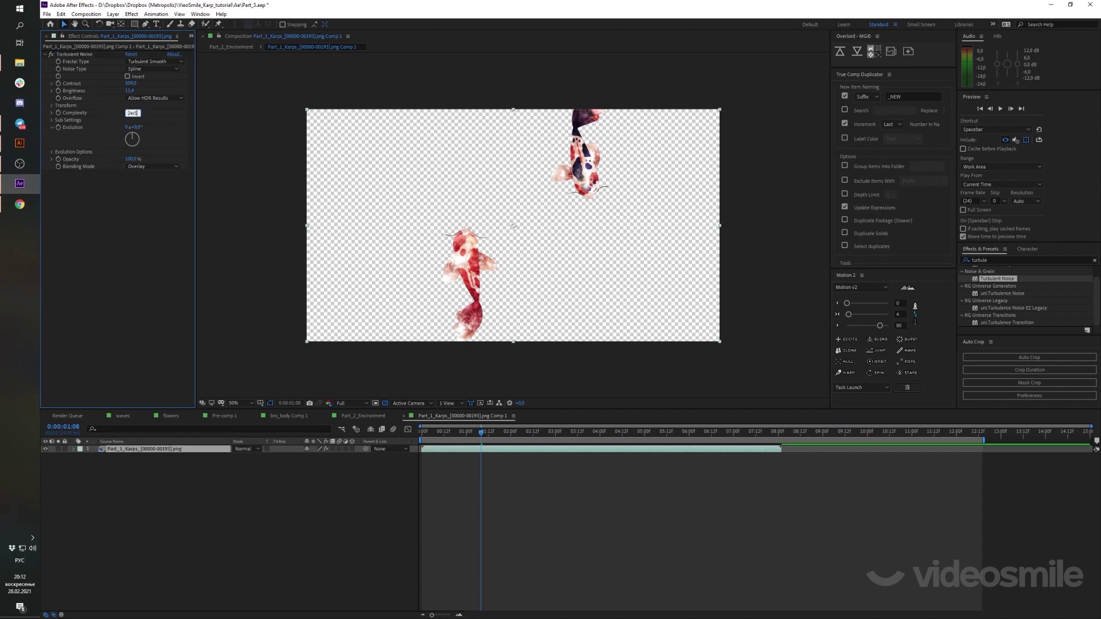
key("BackSpace")
key("alt+shift")
key("Return")
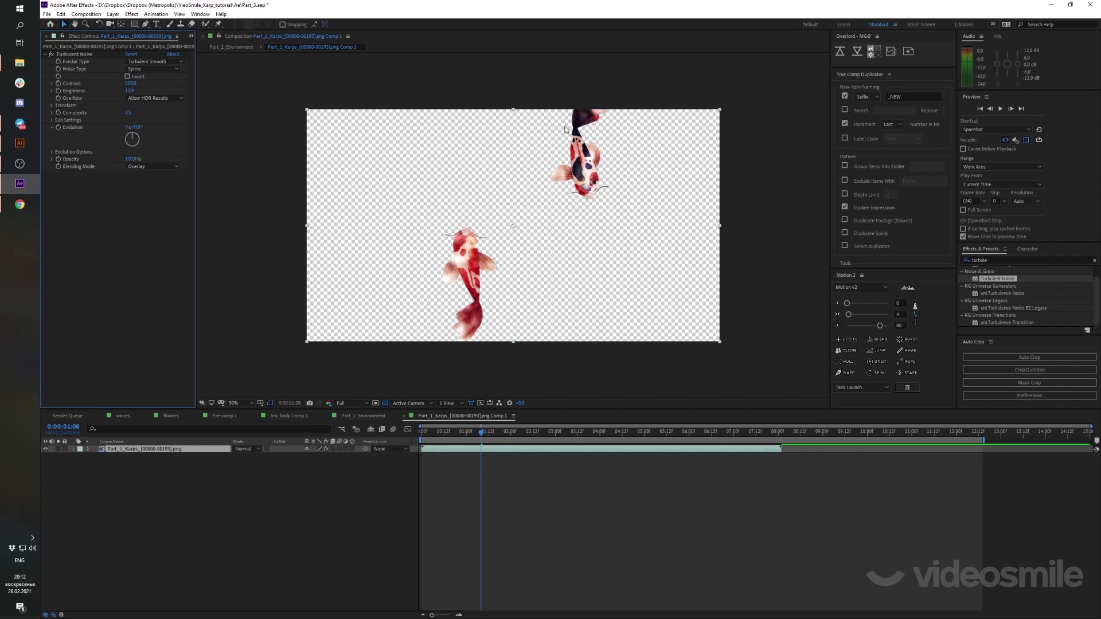
left_click(132, 159)
type("50")
key("Return")
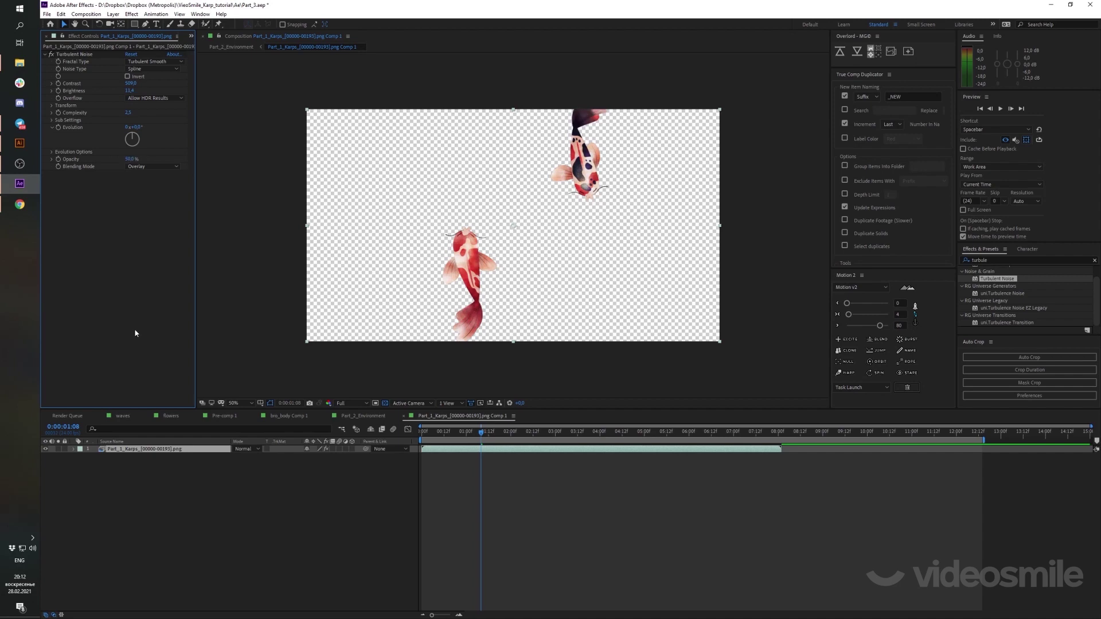
Preview from the start, revert an Evolution change, and scrub back to 1:08
left_click_drag(447, 438, 412, 439)
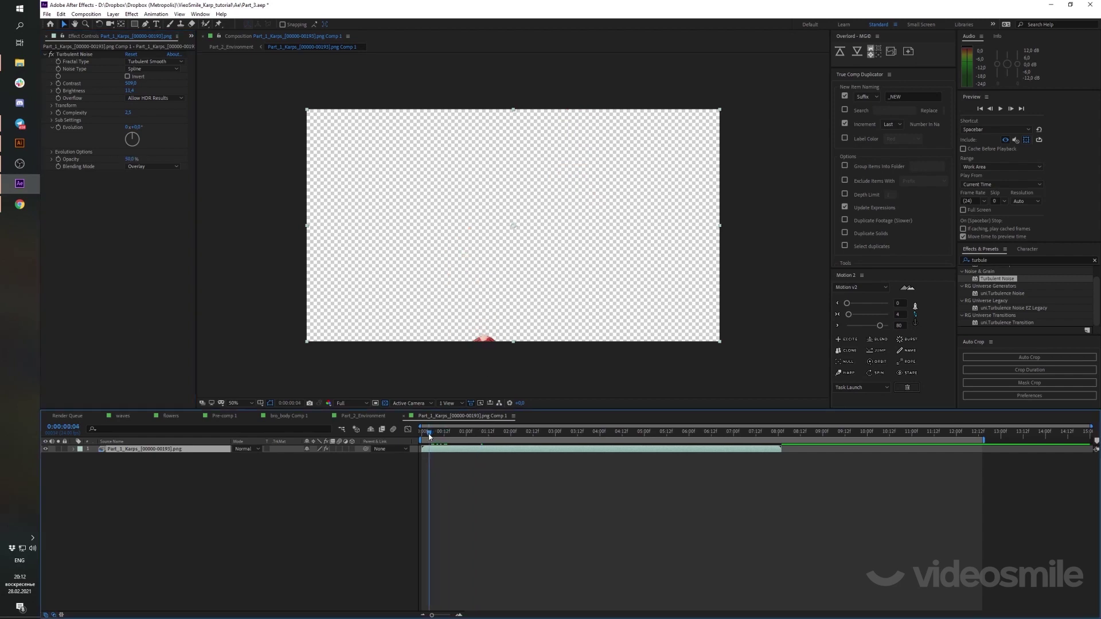
key("space")
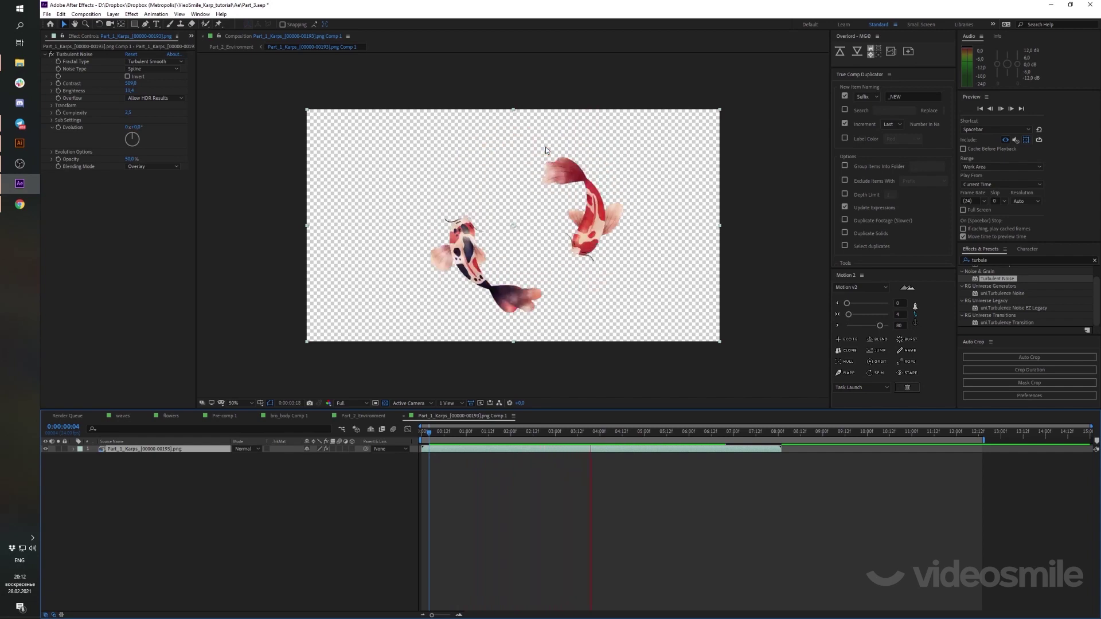
key("space")
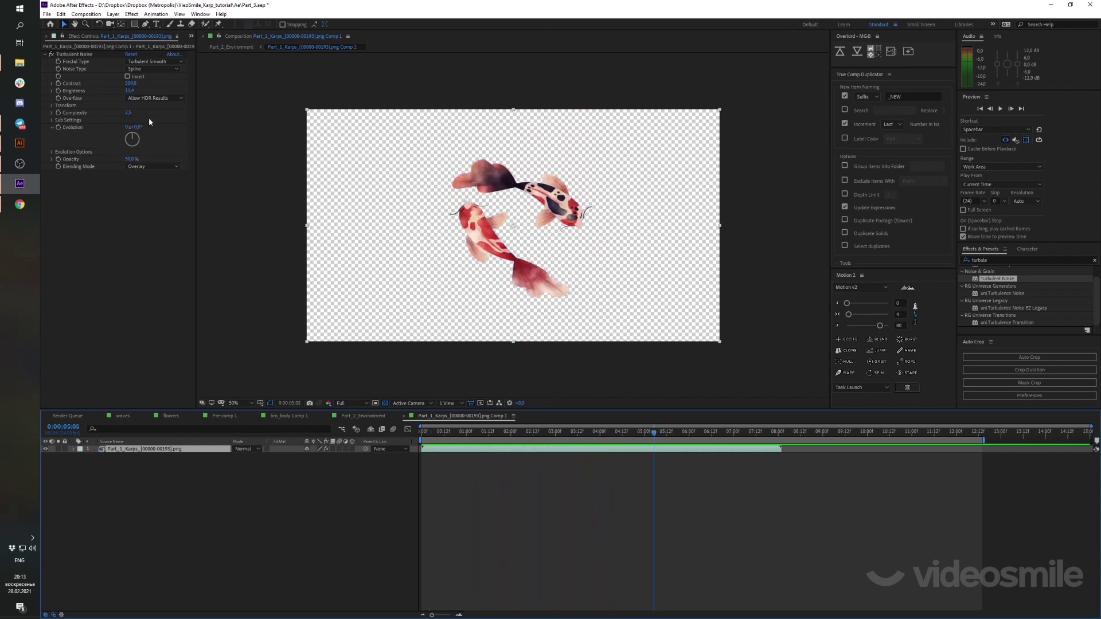
left_click_drag(133, 127, 282, 157)
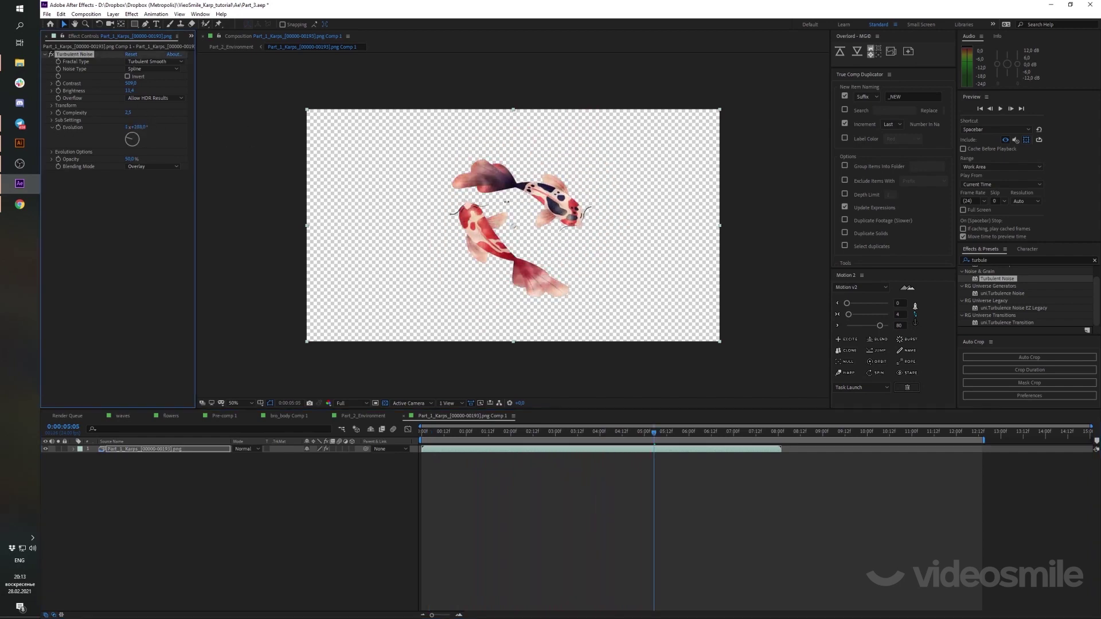
key("ctrl+z")
left_click(516, 430)
left_click_drag(515, 428, 473, 421)
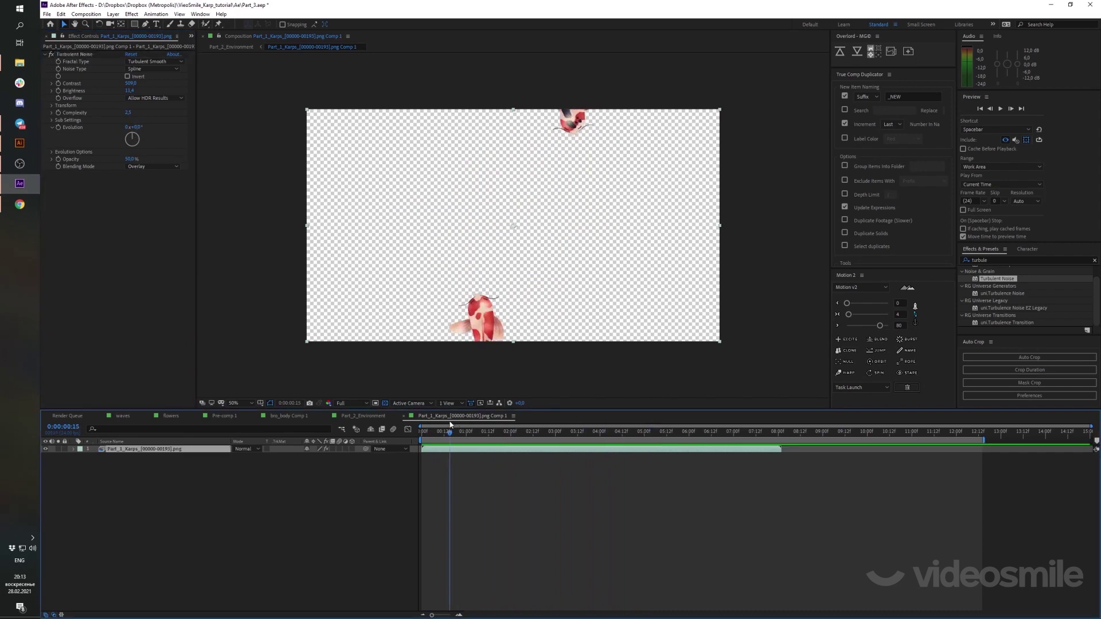
Add a time*20 expression to Evolution, preview it, then return to Part_2_Environment
left_click(58, 126, "alt")
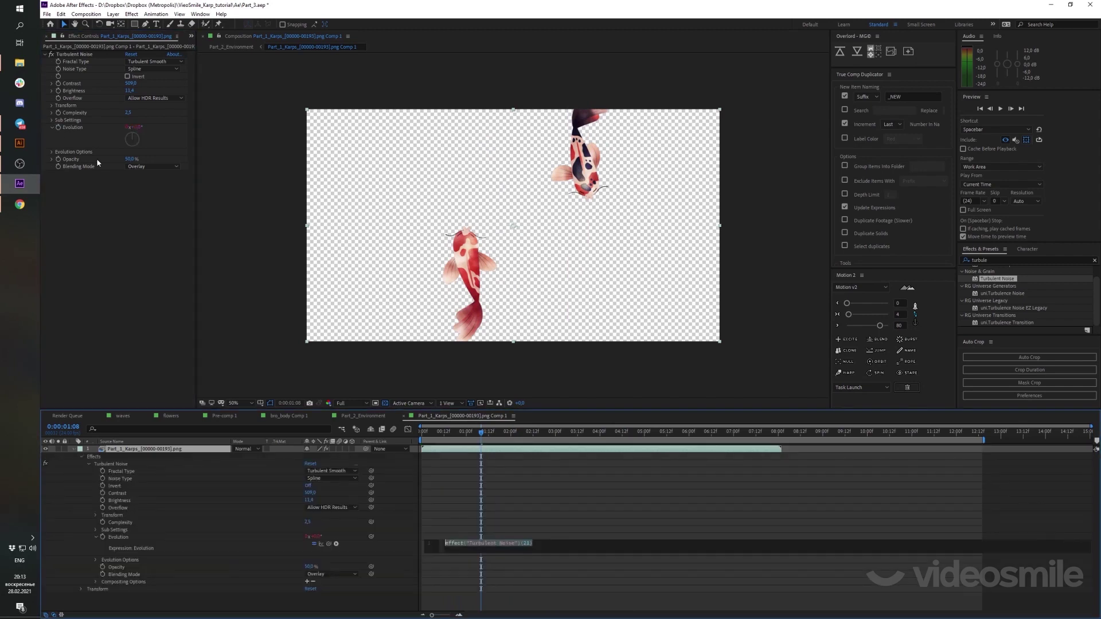
type("time")
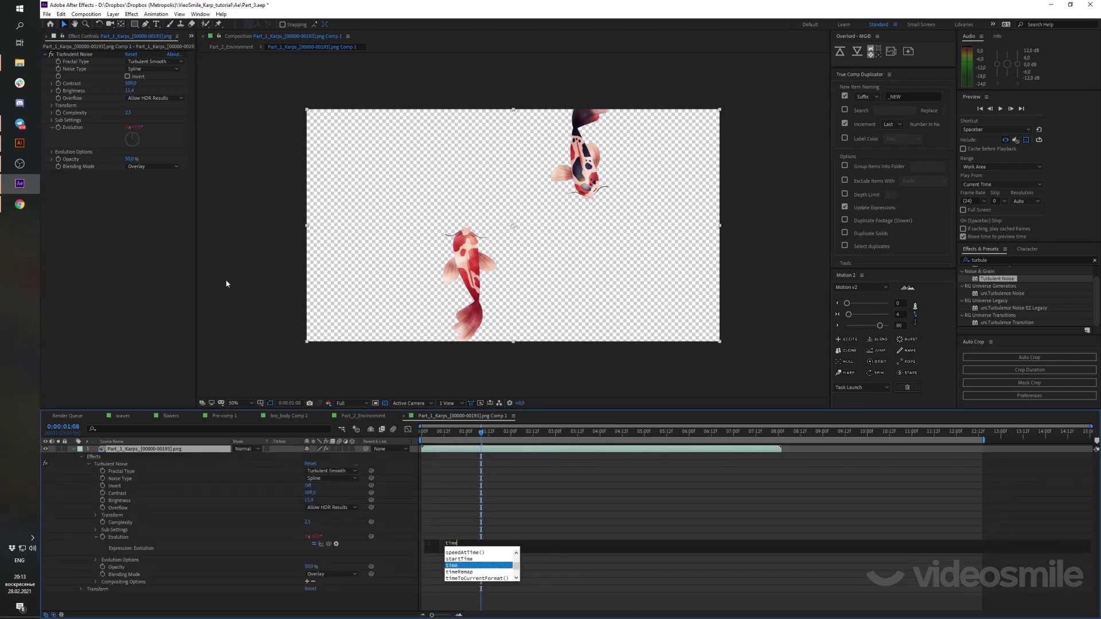
type("*20")
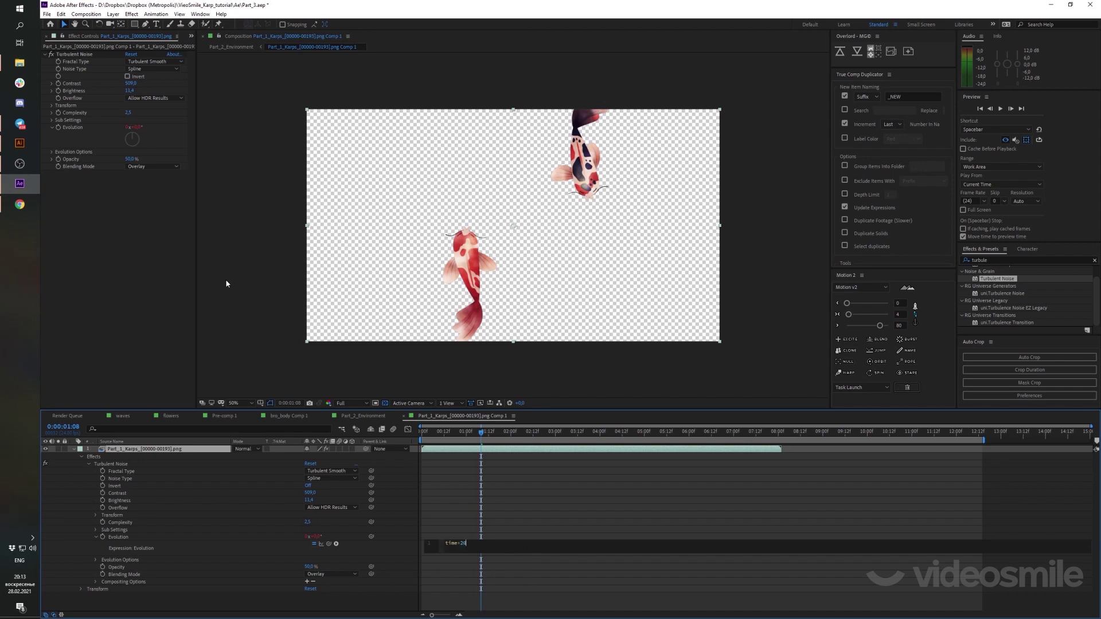
left_click(514, 503)
key("space")
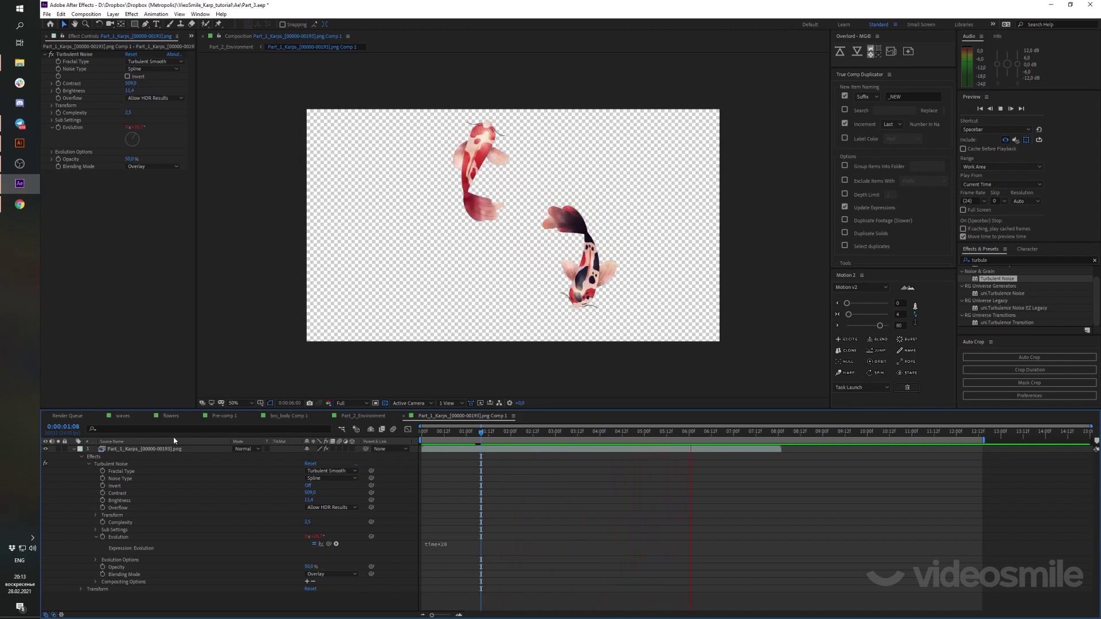
key("space")
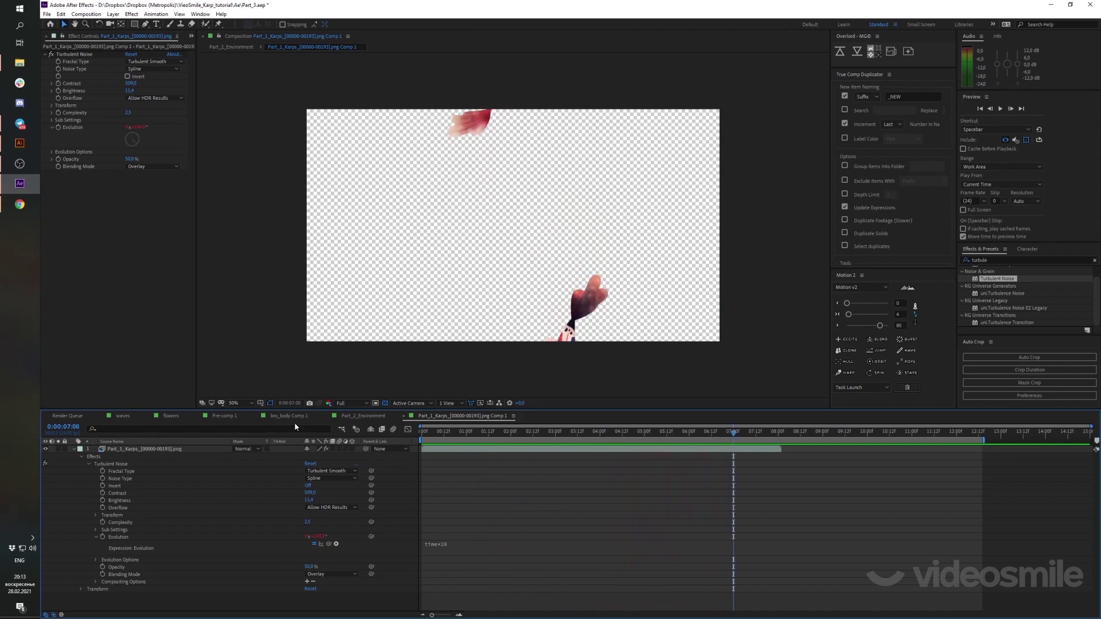
left_click(358, 418)
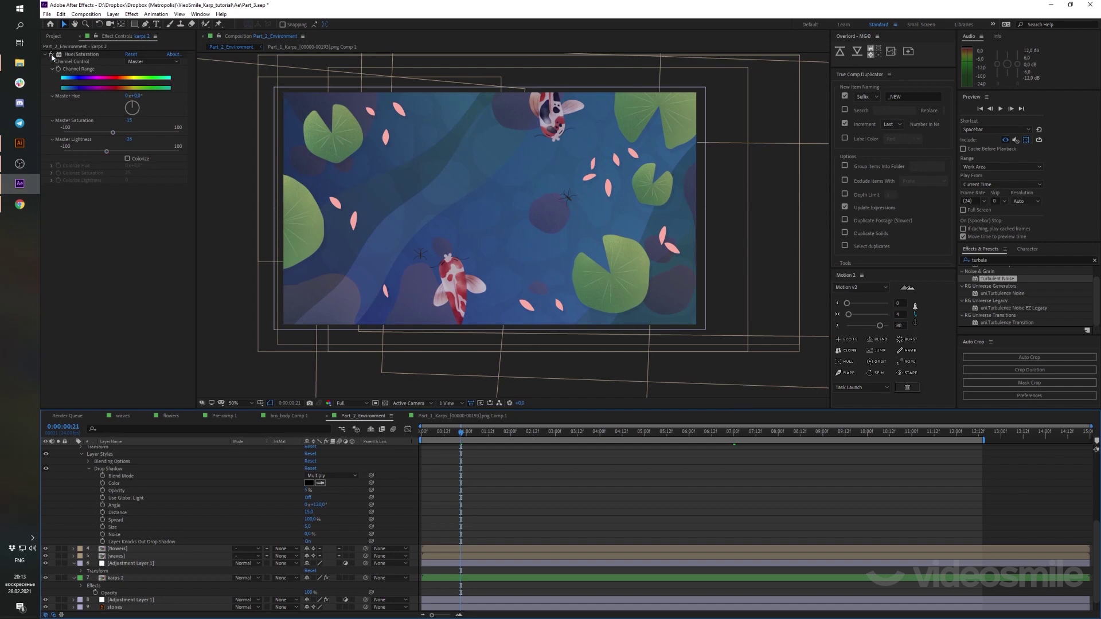
Delete Hue/Saturation from karps 2, set its opacity to 75%, and scrub to 2:02
key("Delete")
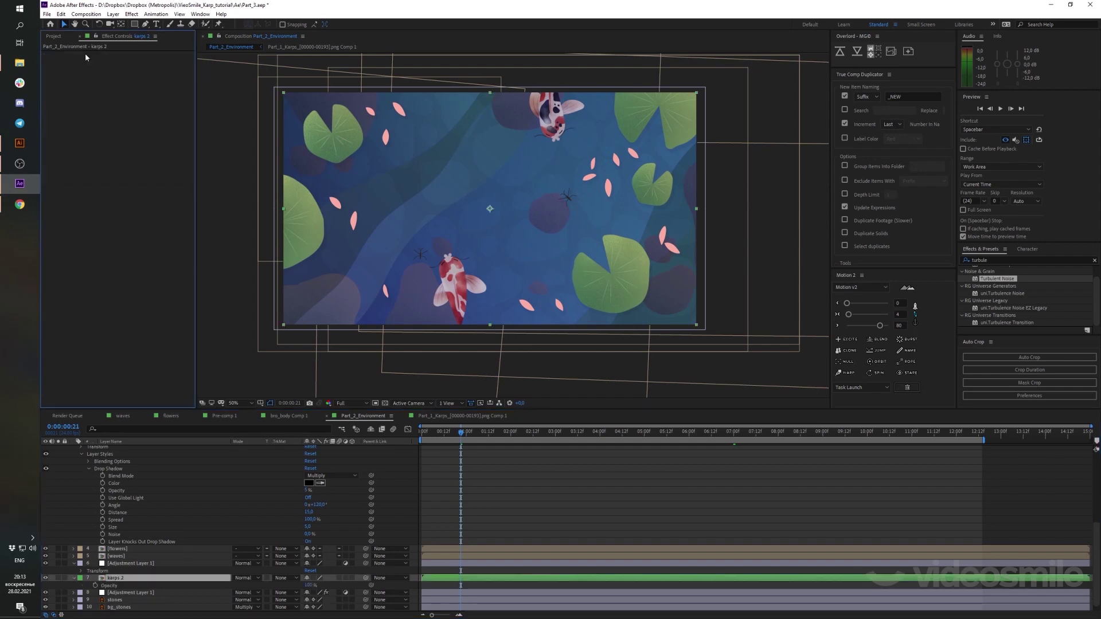
key("space")
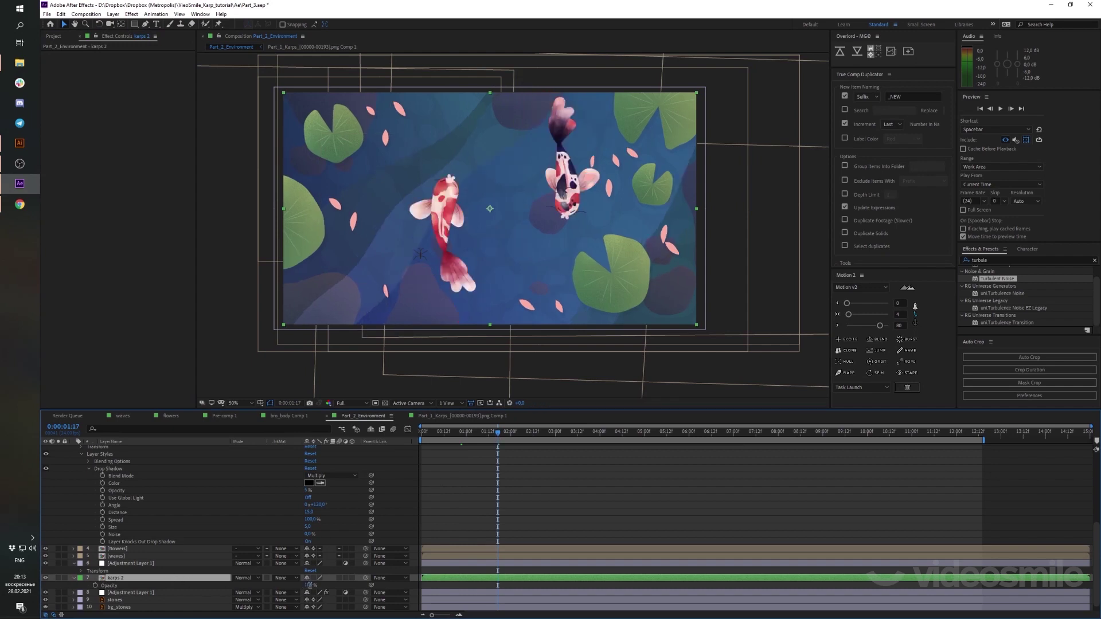
left_click(310, 585)
type("7")
type("5")
left_click(426, 587)
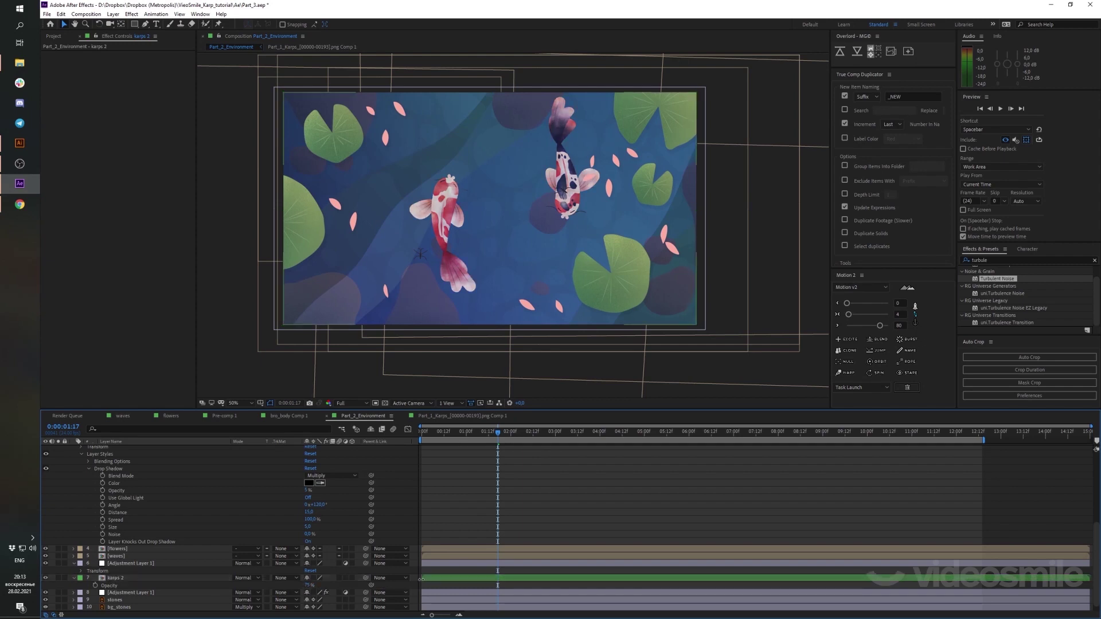
left_click_drag(503, 435, 513, 433)
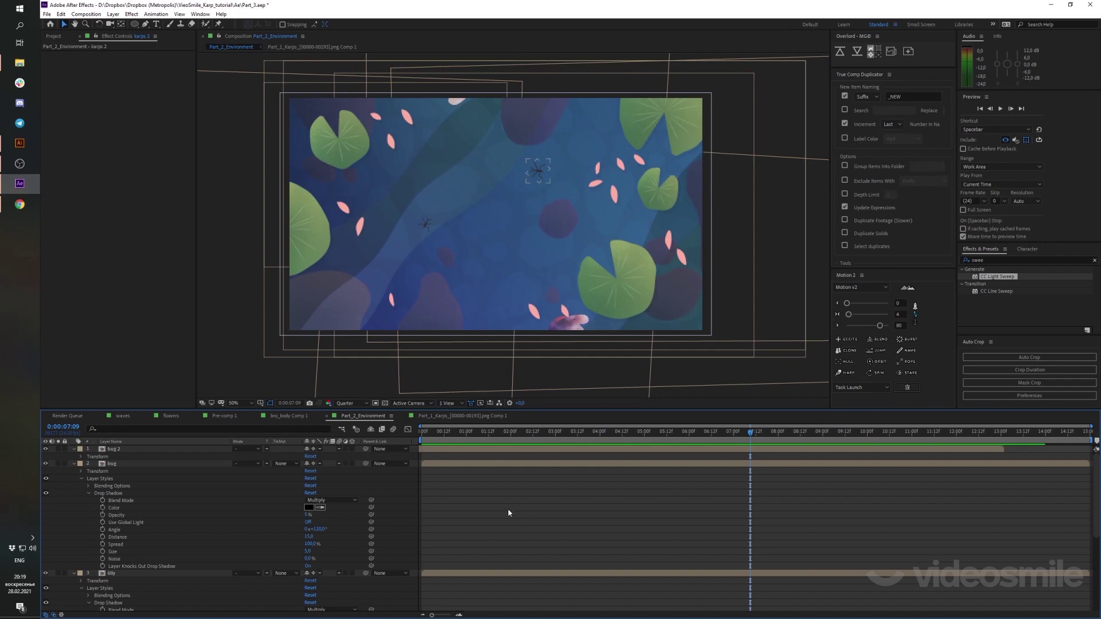
Draw a wide orange-filled ellipse across the top of the pond
left_click(135, 26)
left_click(134, 27)
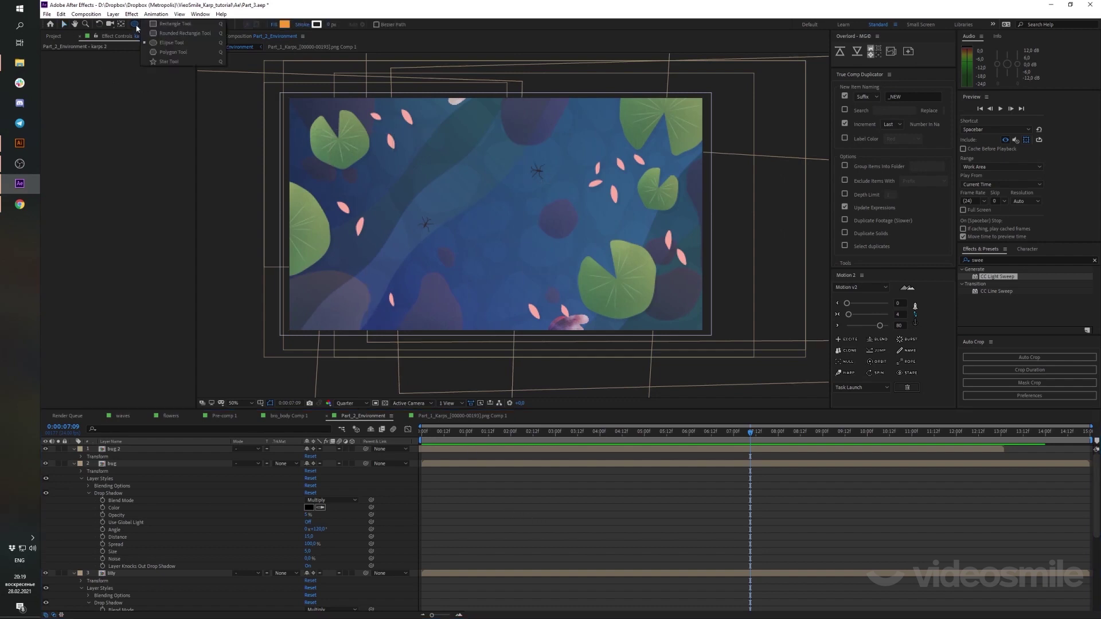
left_click(172, 43)
left_click(285, 25)
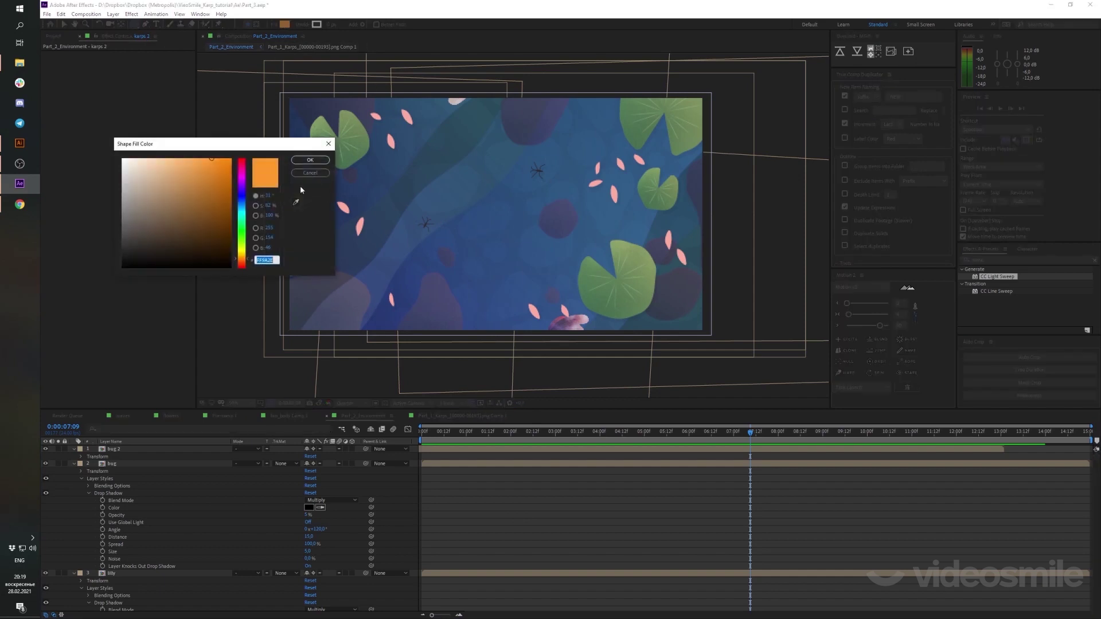
left_click(212, 161)
left_click_drag(245, 269, 245, 264)
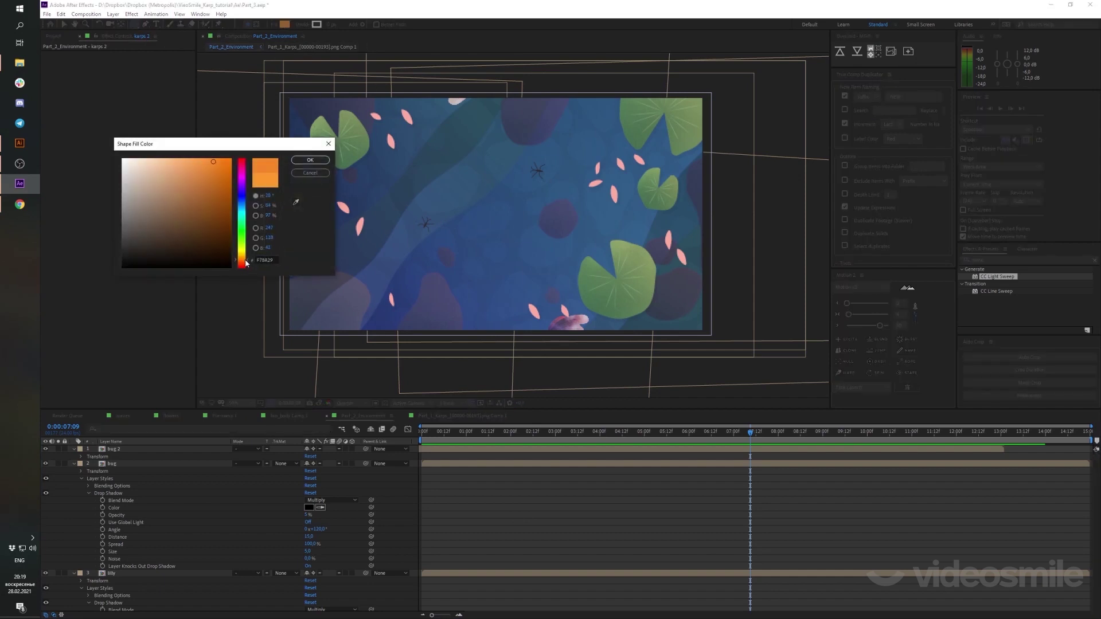
left_click(310, 160)
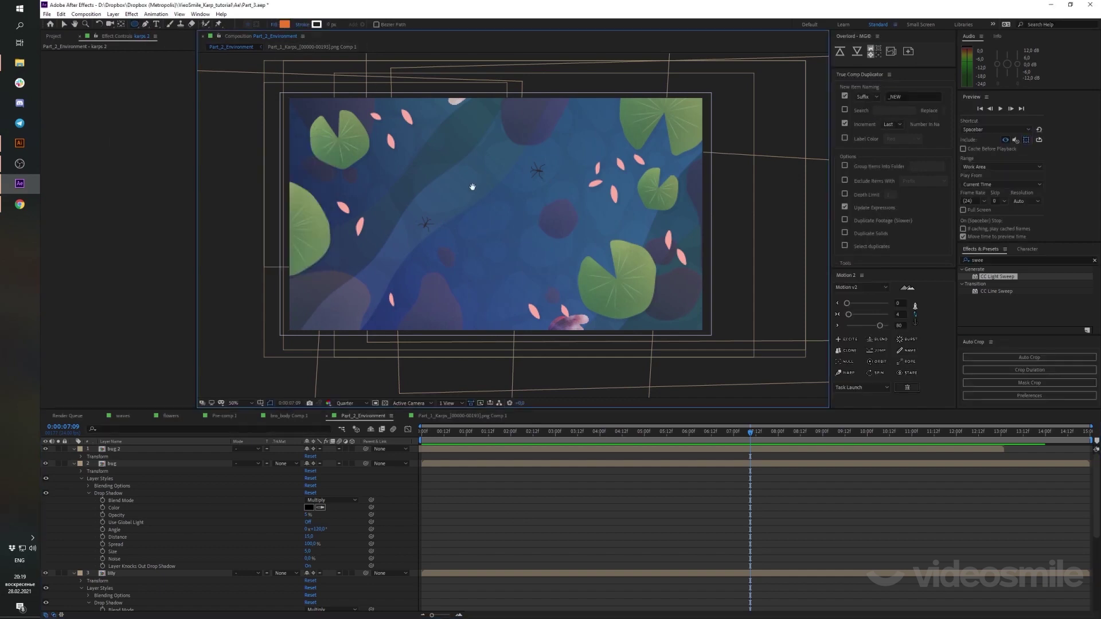
left_click_drag(473, 187, 425, 238)
left_click_drag(705, 90, 192, 167)
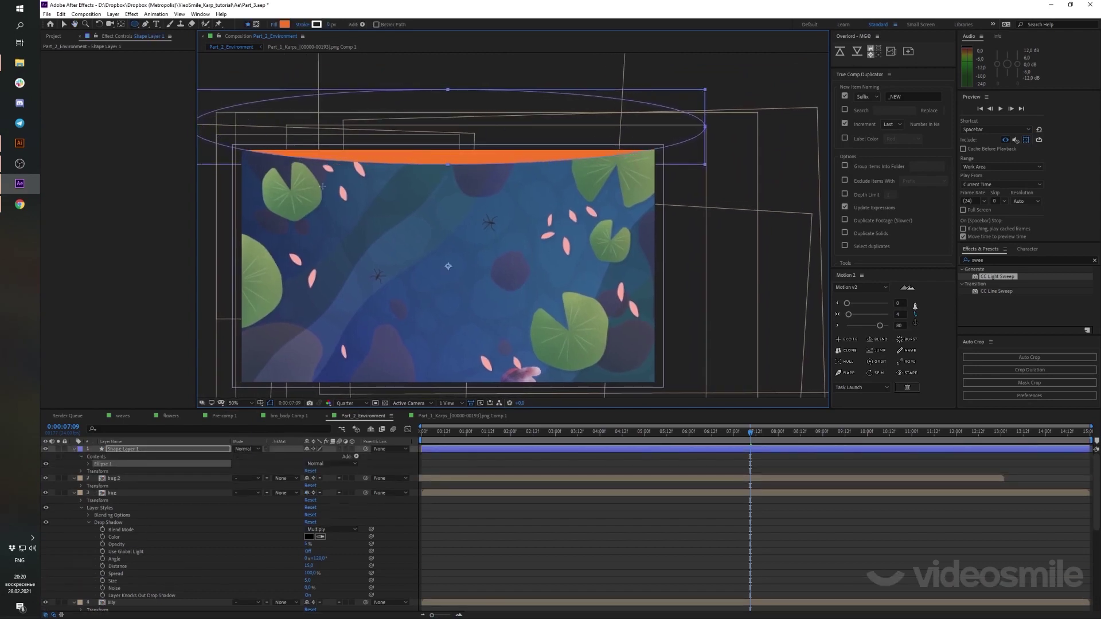
Apply Fast Box Blur to the ellipse with a Blur Radius of about 500
left_click(964, 259)
type("fast")
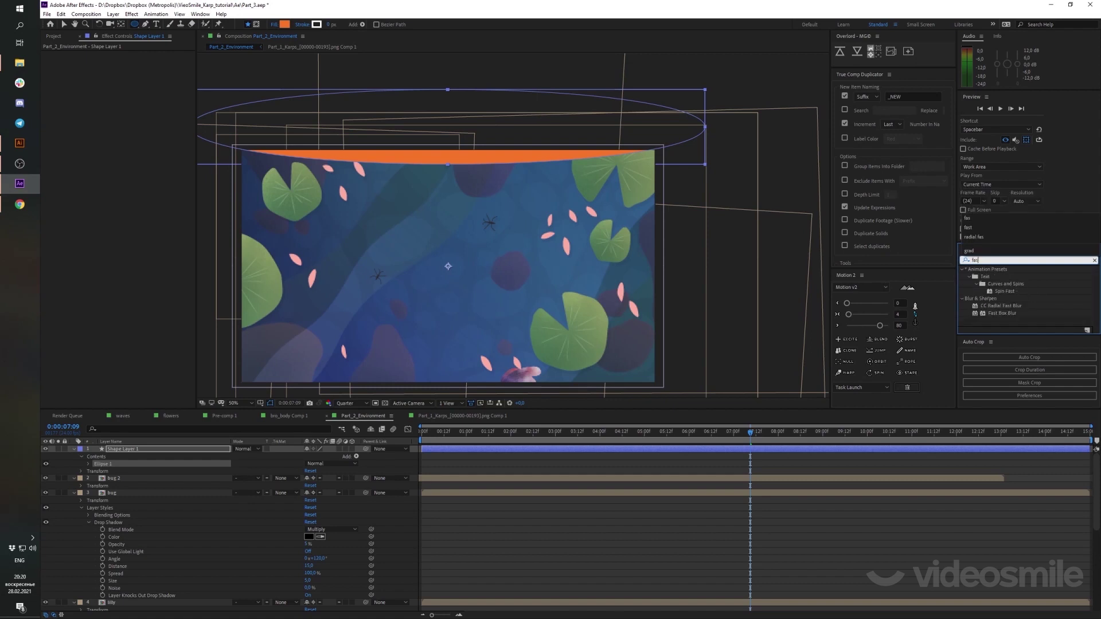
left_click_drag(1003, 313, 280, 87)
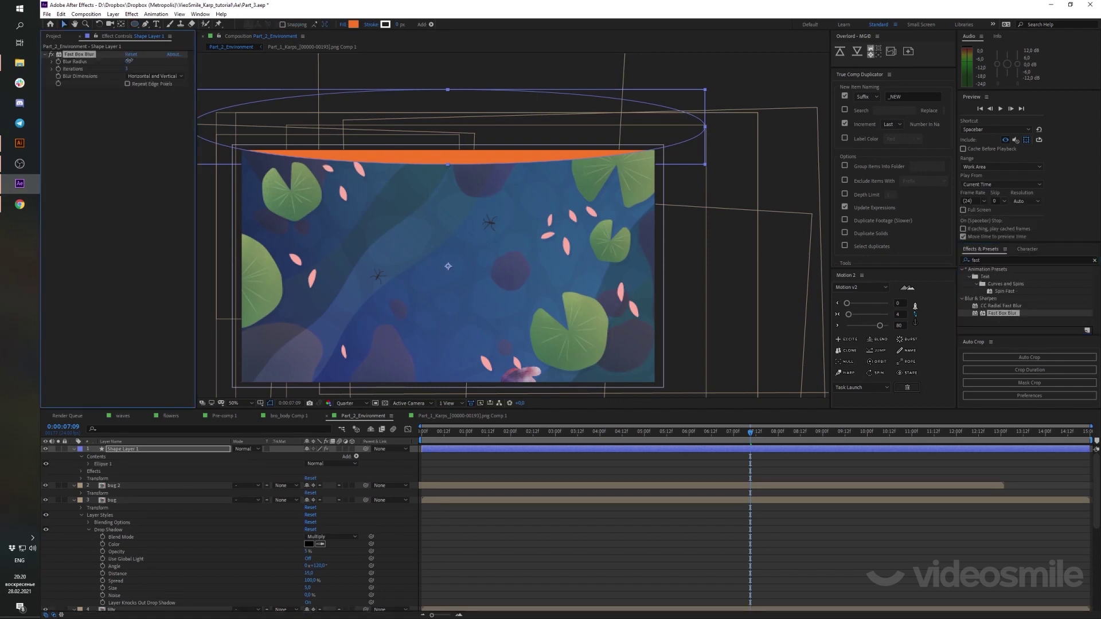
left_click(130, 61)
type("51")
key("Return")
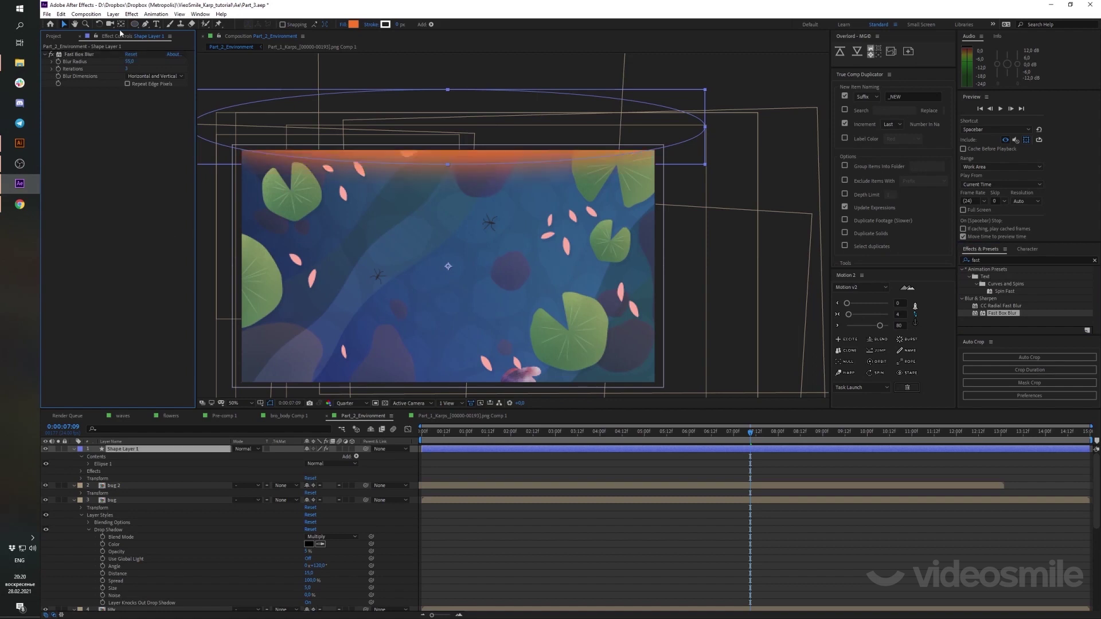
left_click_drag(129, 62, 301, 76)
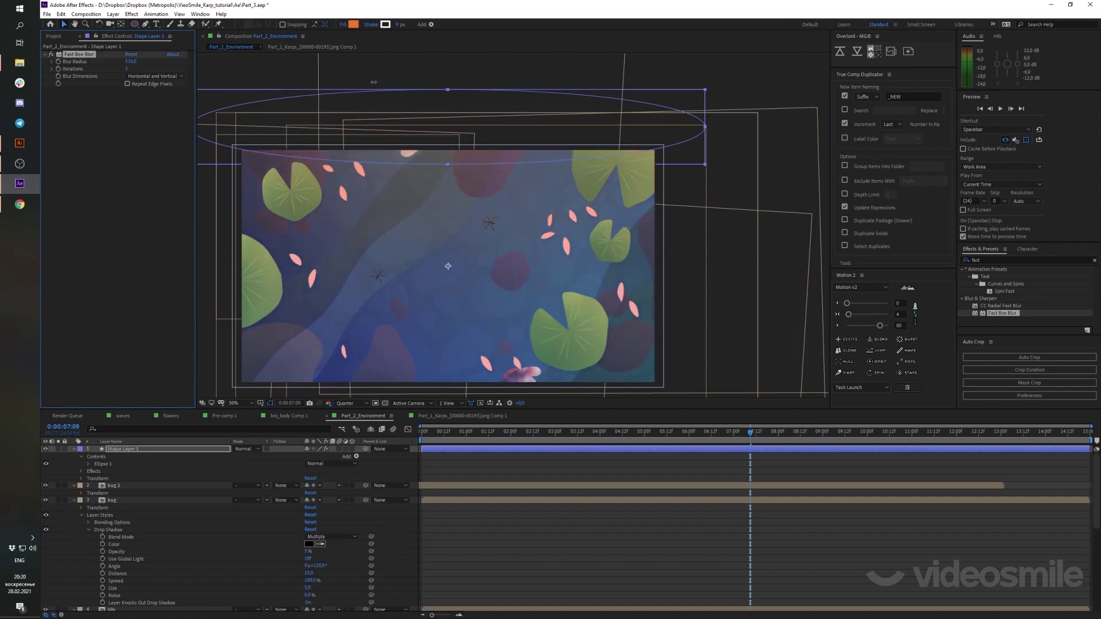
left_click_drag(354, 85, 345, 86)
At 5:02, nudge the orange glow slightly down and shift its hue toward yellow
left_click(700, 560)
left_click_drag(749, 431, 553, 430)
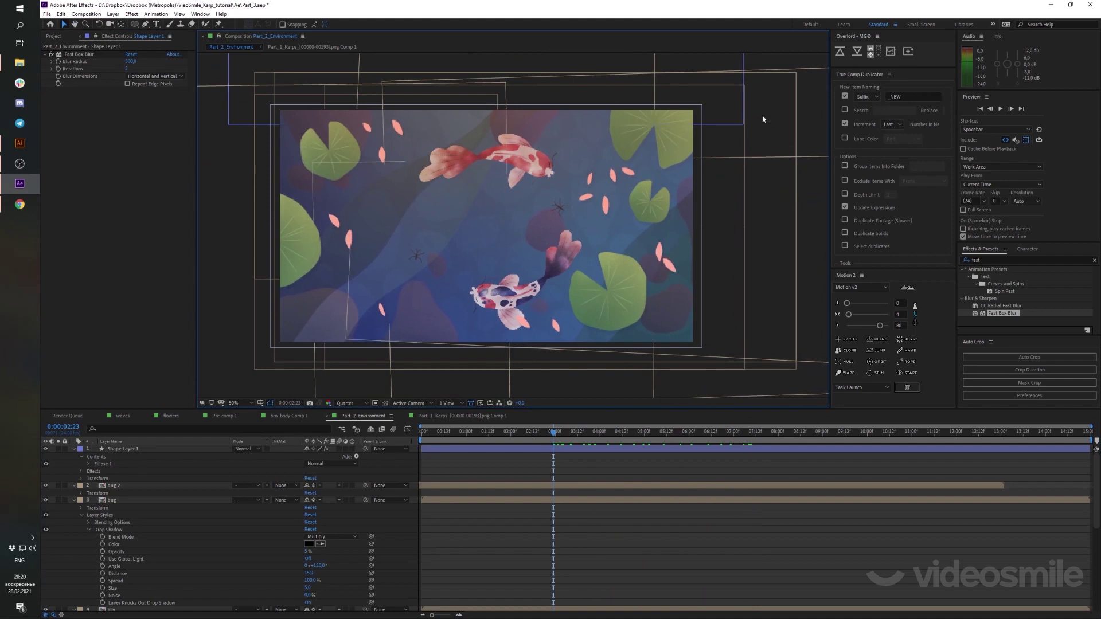
left_click(739, 104)
left_click_drag(551, 86, 551, 92)
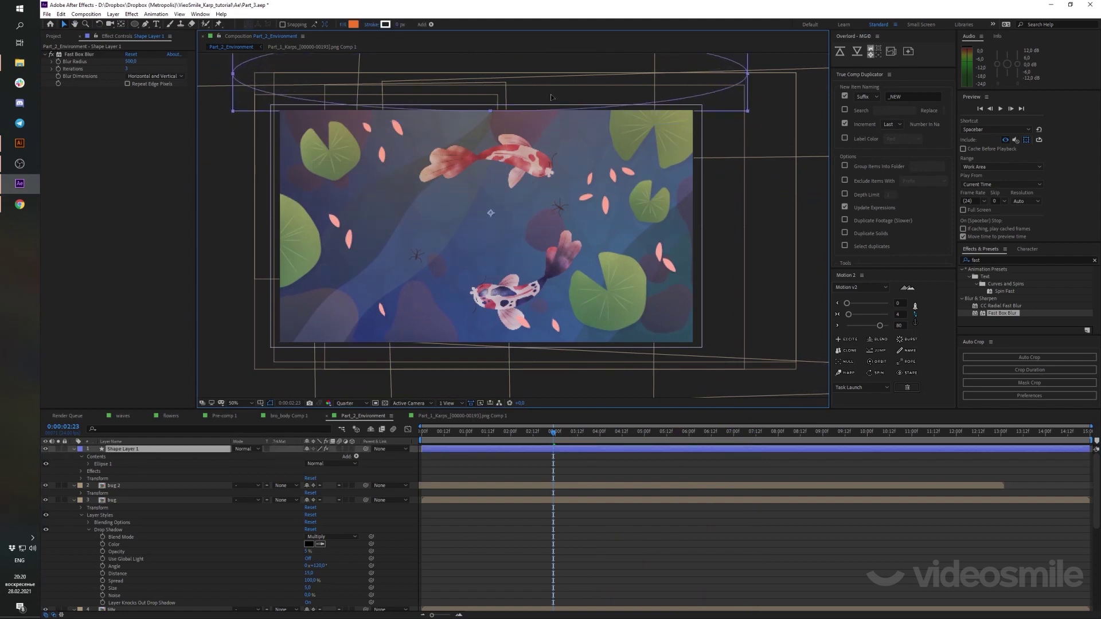
left_click(354, 25)
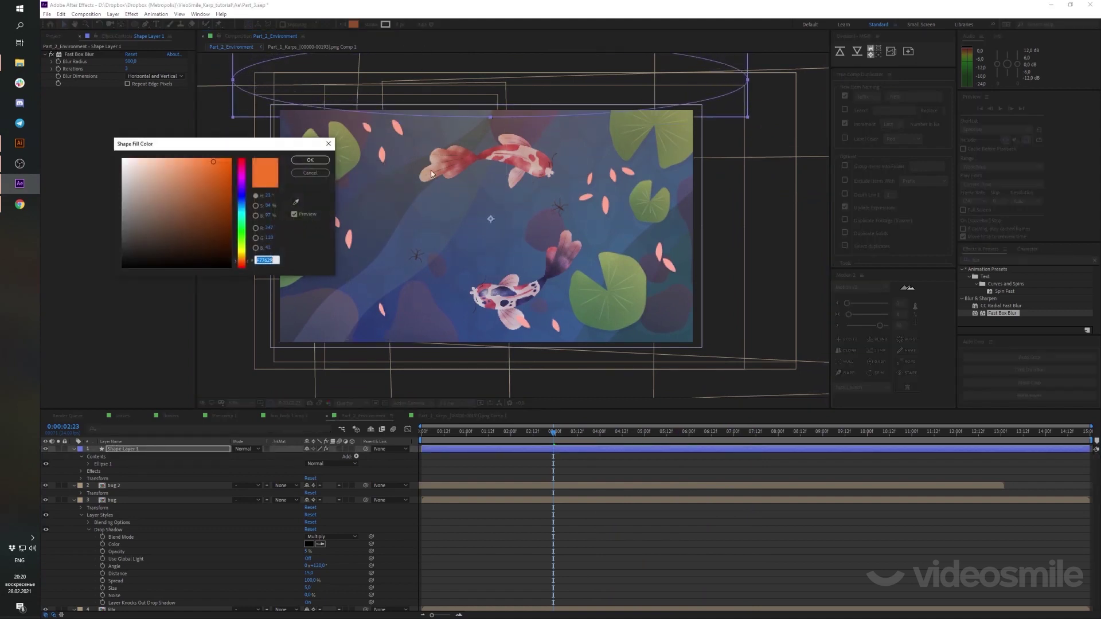
left_click_drag(244, 261, 245, 262)
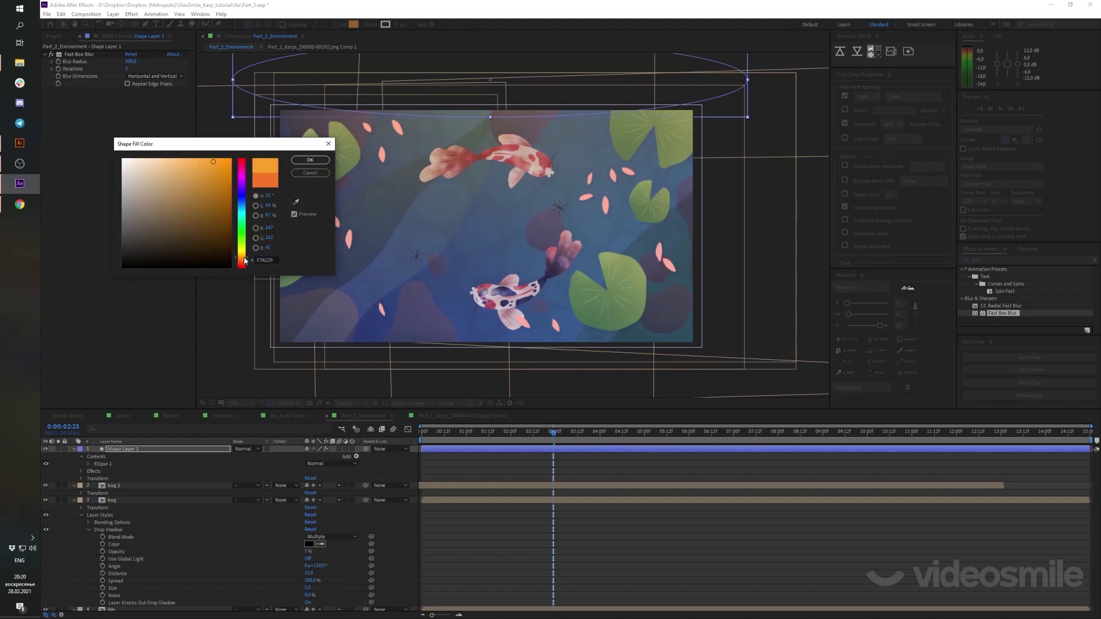
left_click(304, 161)
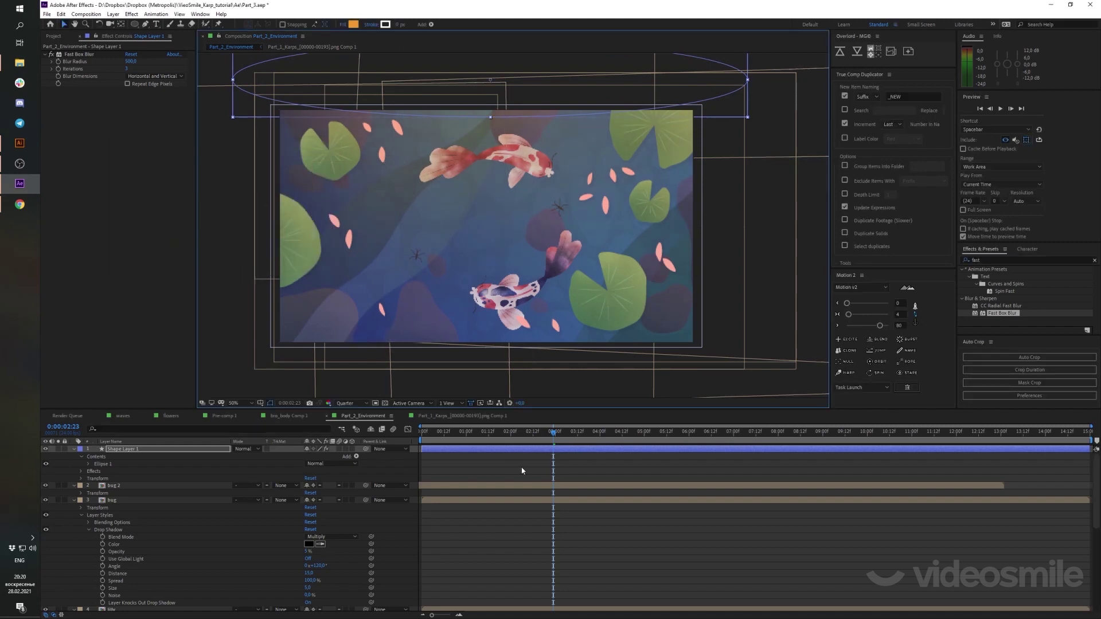